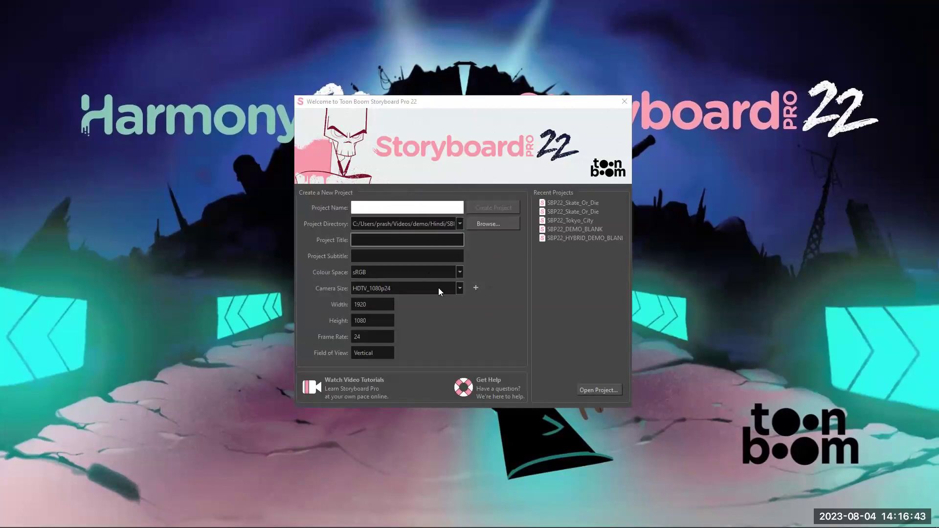
# Step: Review the camera size presets for a new project and the custom resolution settings, leaving without creating a resolution
pyautogui.click(461, 290)
pyautogui.moveTo(461, 312); pyautogui.dragTo(460, 365)
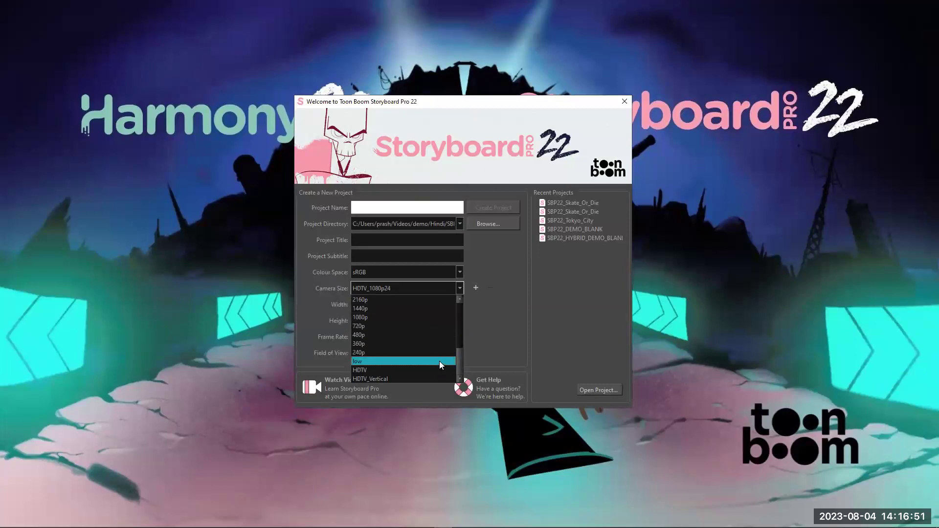
pyautogui.moveTo(461, 354); pyautogui.dragTo(462, 291)
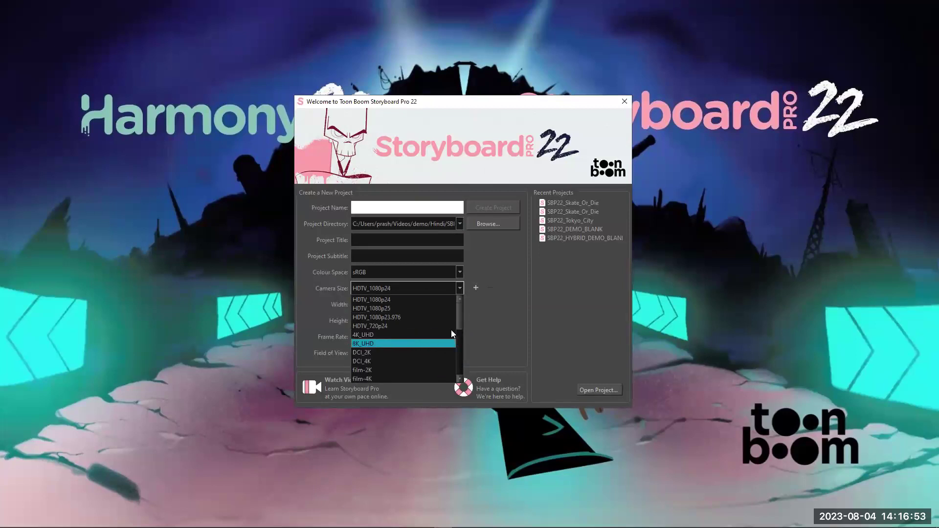
pyautogui.click(475, 288)
pyautogui.click(476, 288)
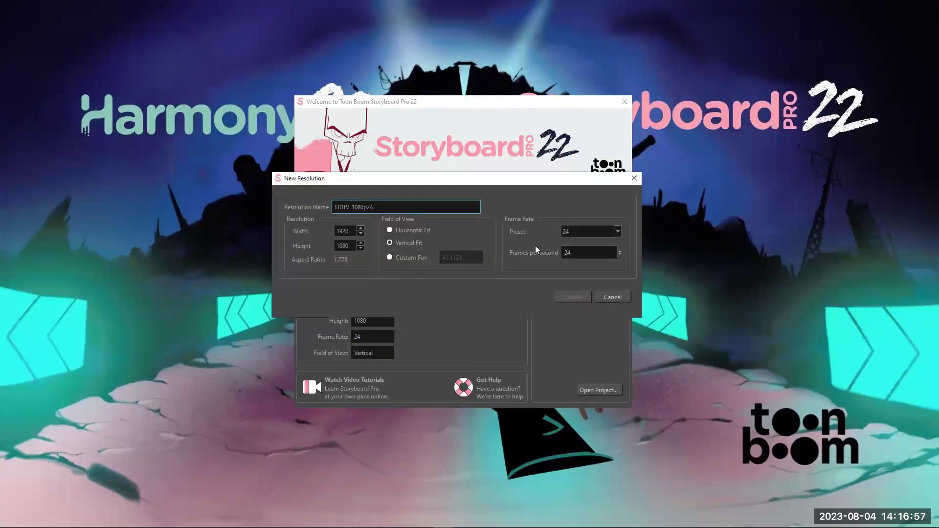
pyautogui.click(604, 299)
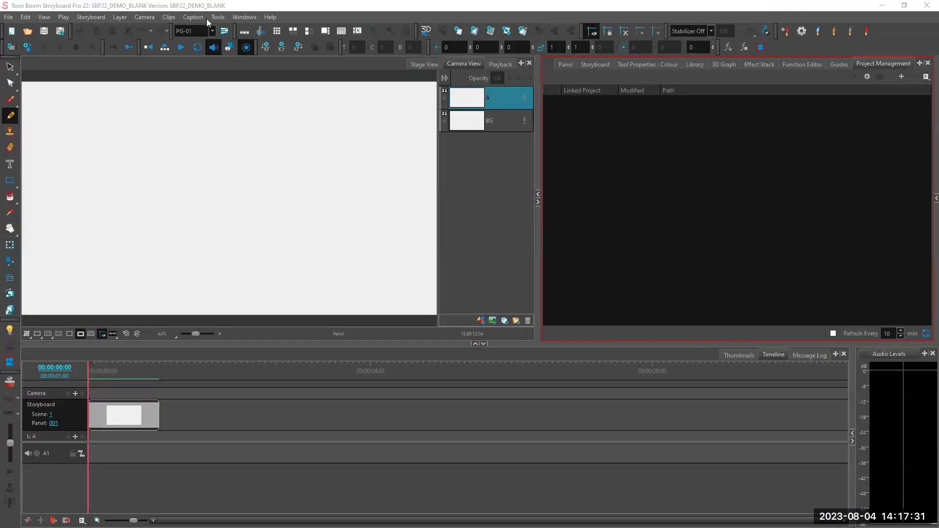
pyautogui.click(88, 17)
pyautogui.moveTo(23, 20)
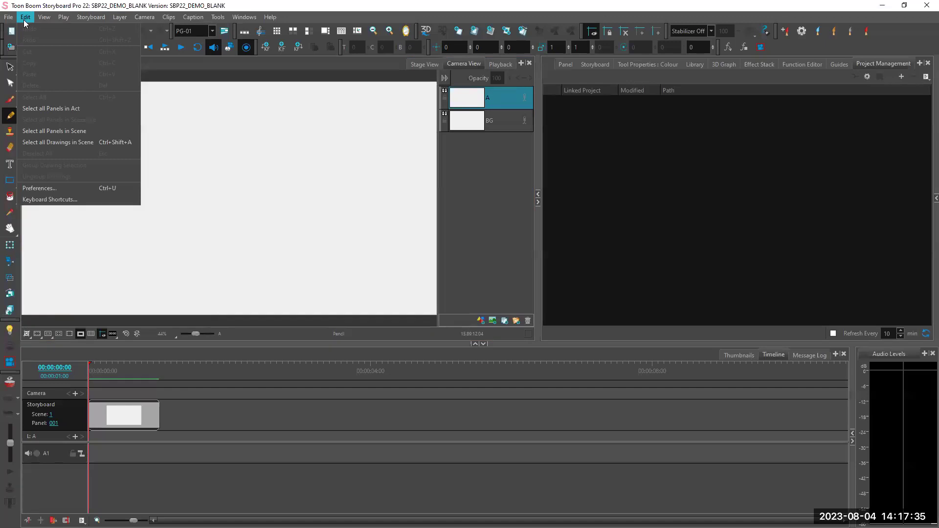
pyautogui.click(43, 17)
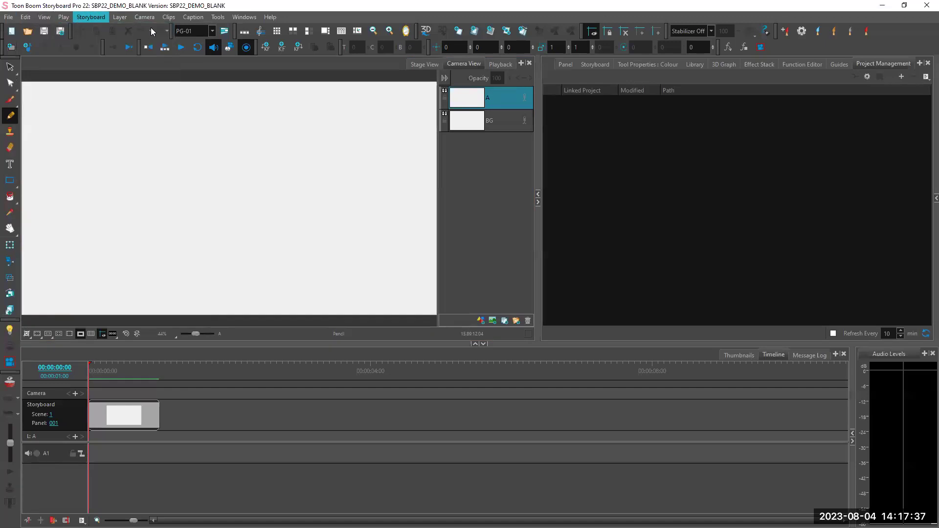
pyautogui.click(91, 17)
pyautogui.moveTo(179, 28)
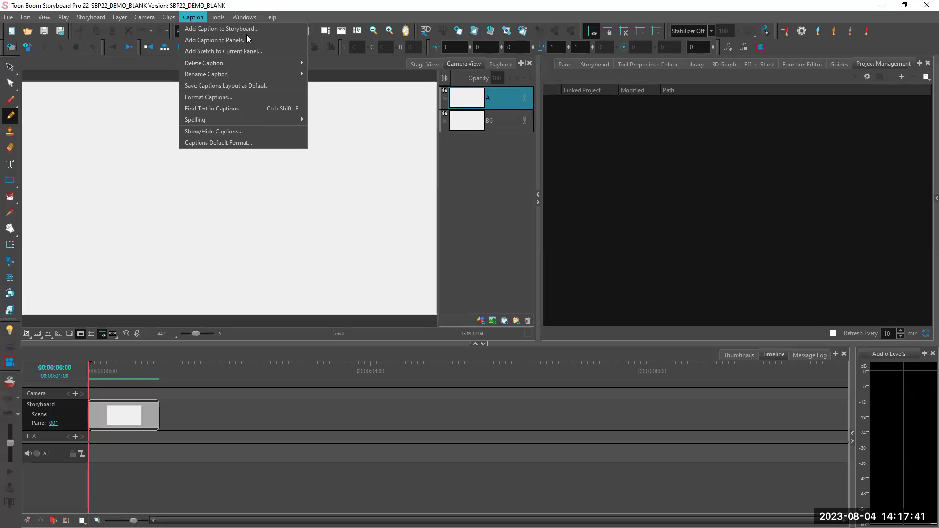
pyautogui.moveTo(218, 17)
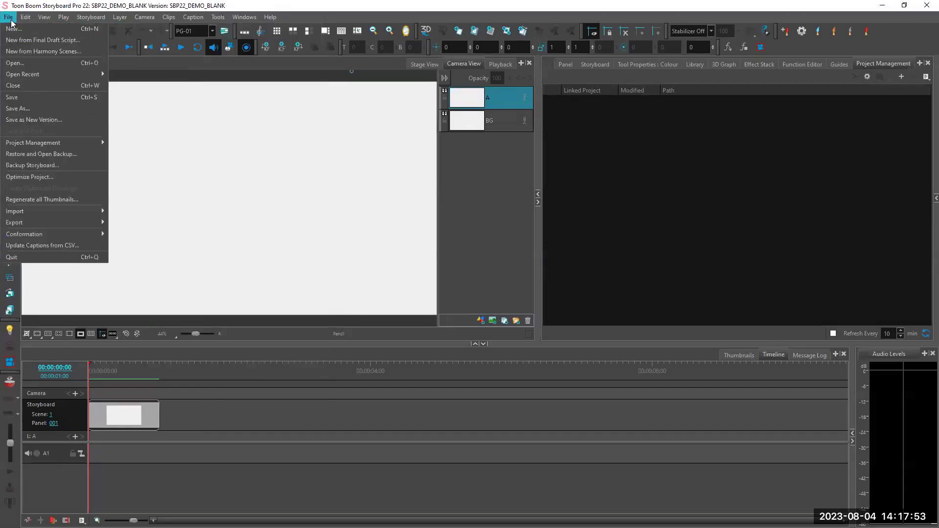
pyautogui.moveTo(66, 146)
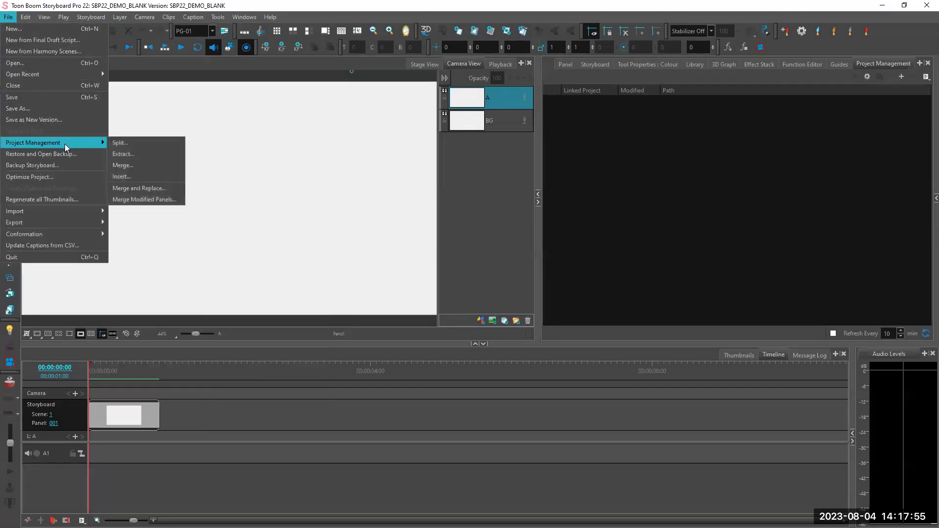
pyautogui.click(261, 78)
pyautogui.click(628, 182)
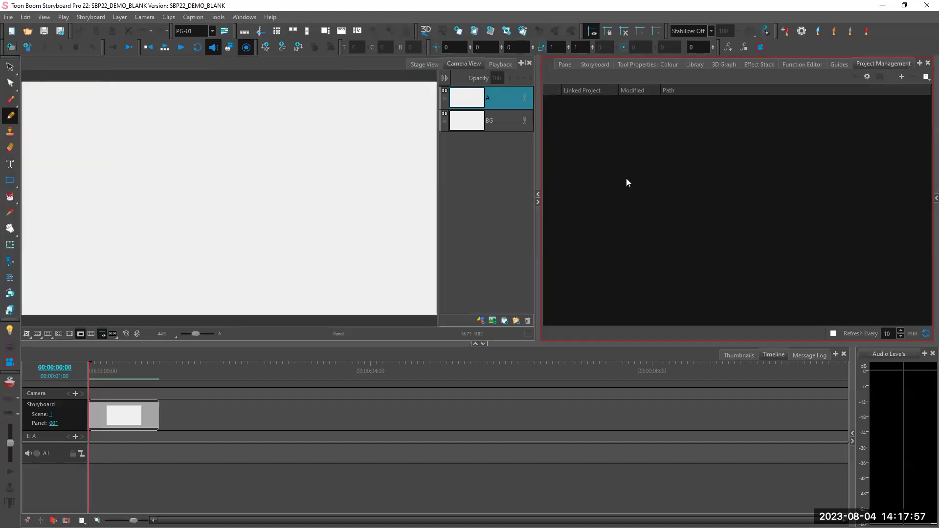
pyautogui.click(460, 156)
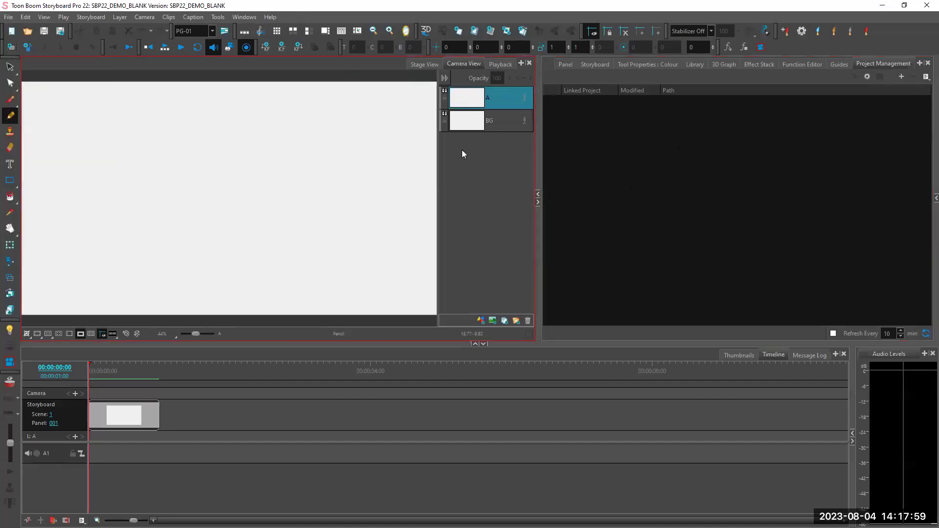
pyautogui.click(700, 101)
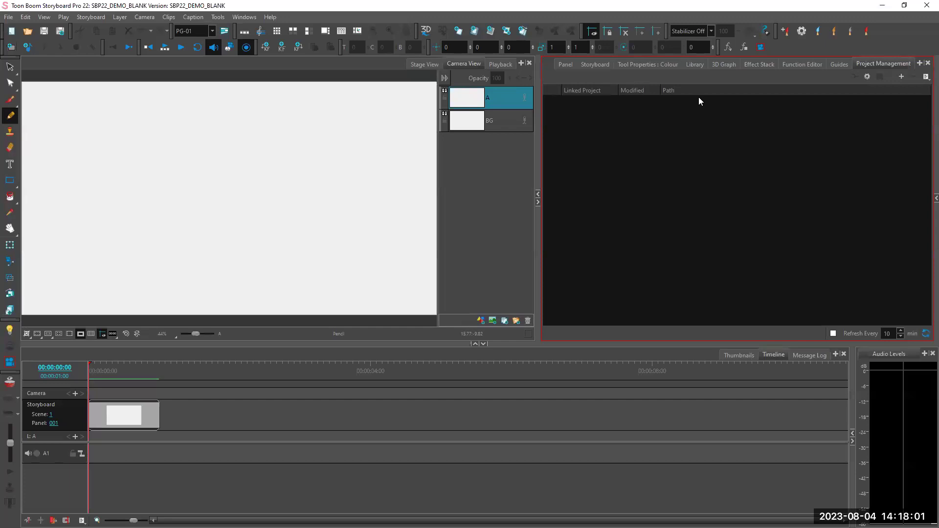
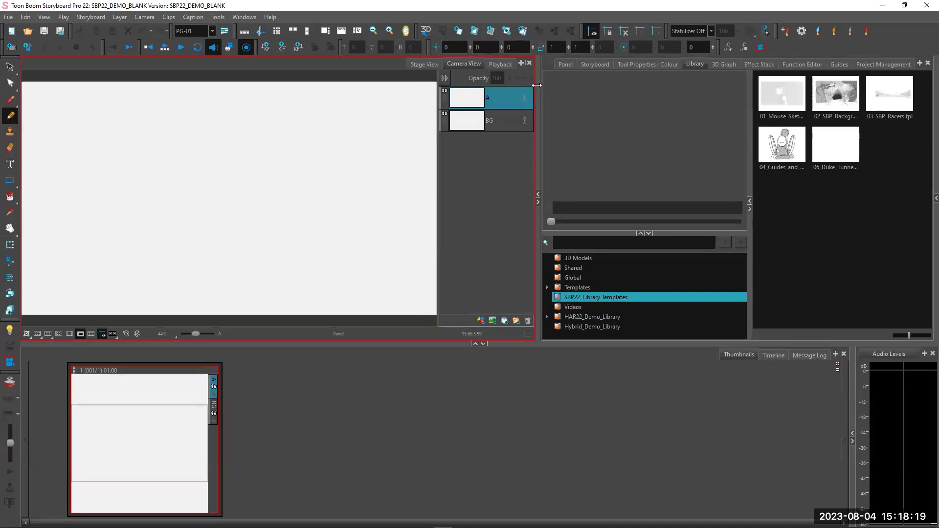
pyautogui.click(539, 82)
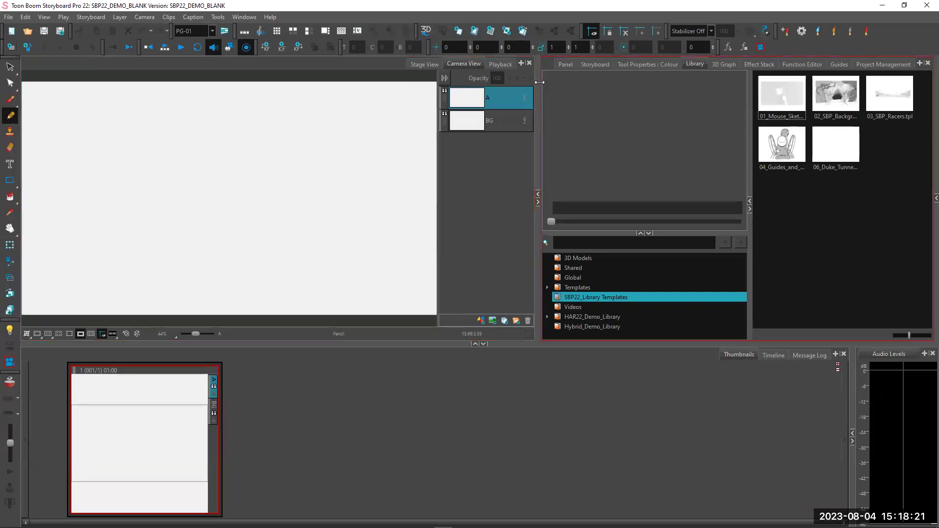
pyautogui.click(534, 83)
pyautogui.click(372, 61)
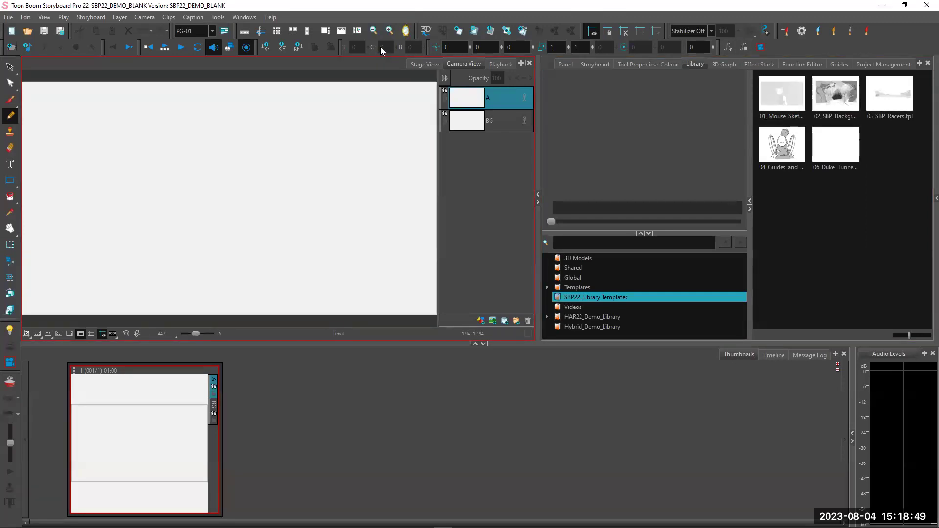
# Step: Look through the list of available workspaces, keeping the PG-01 workspace active
pyautogui.click(211, 31)
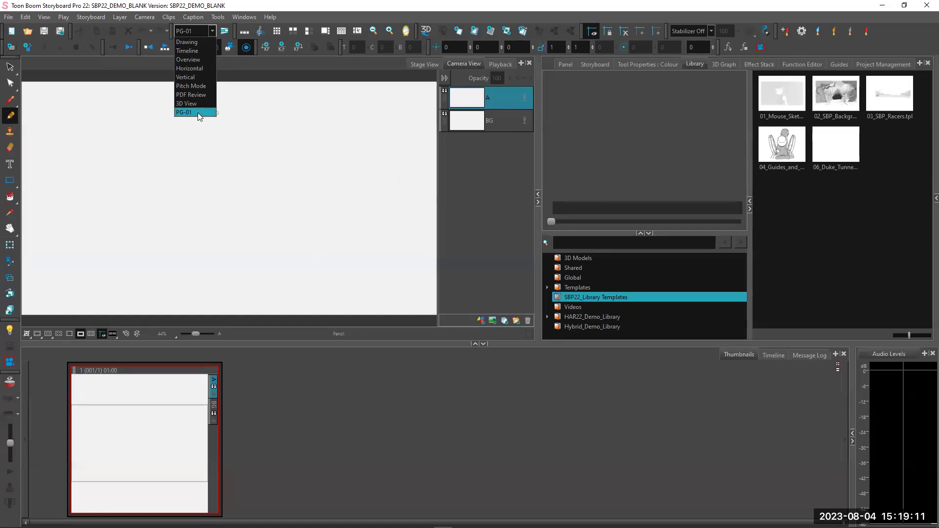
pyautogui.click(356, 16)
pyautogui.click(212, 30)
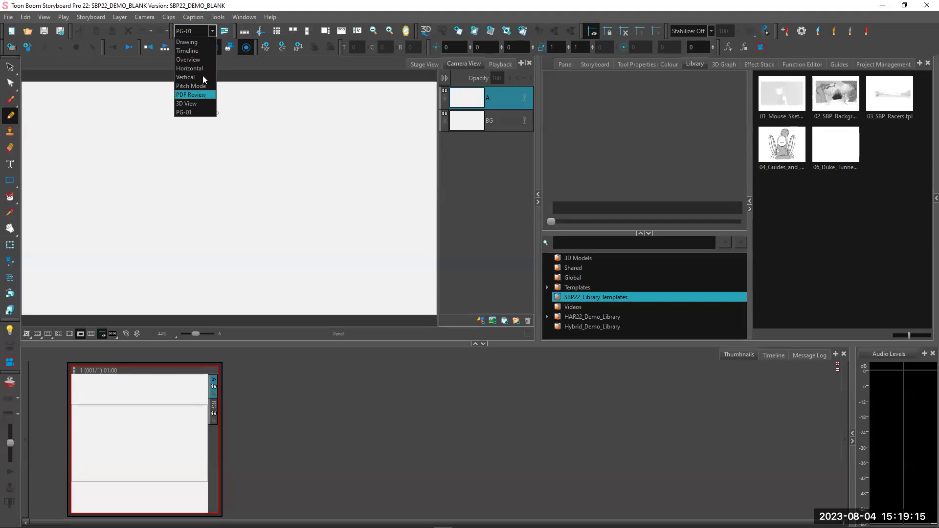
pyautogui.click(201, 31)
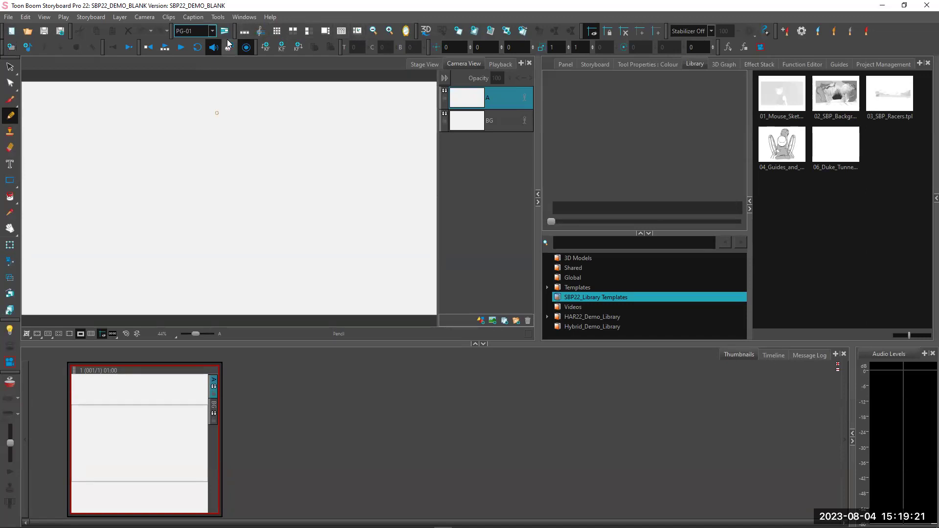
# Step: Examine the general preferences and the available preference sets, closing the preferences without changes
pyautogui.click(25, 17)
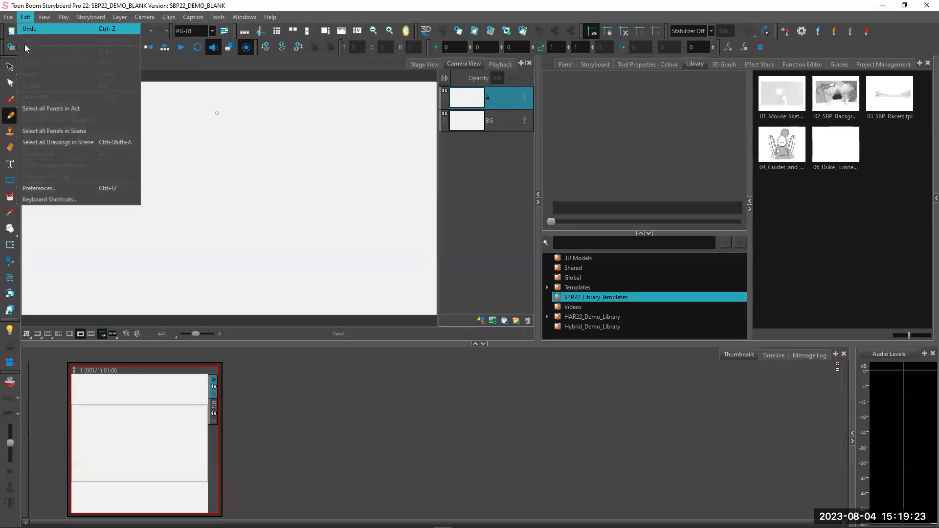
pyautogui.click(57, 190)
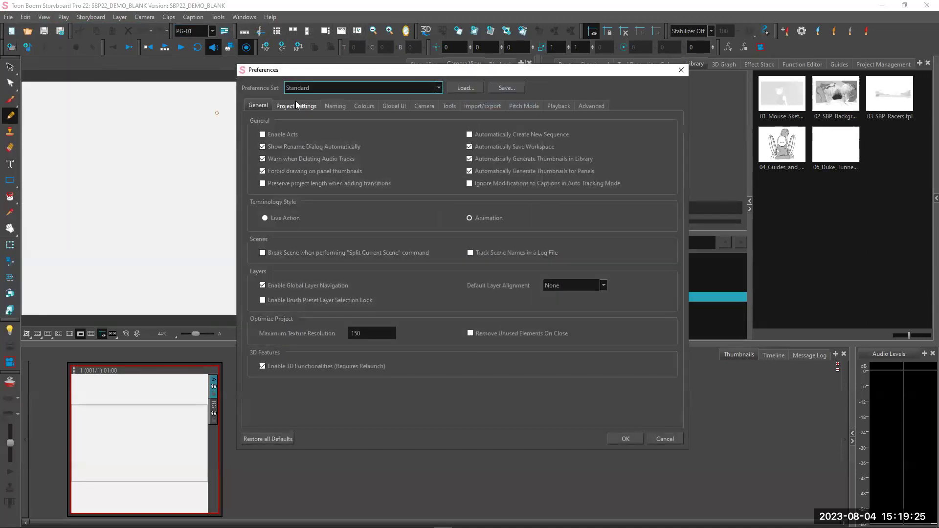
pyautogui.click(435, 90)
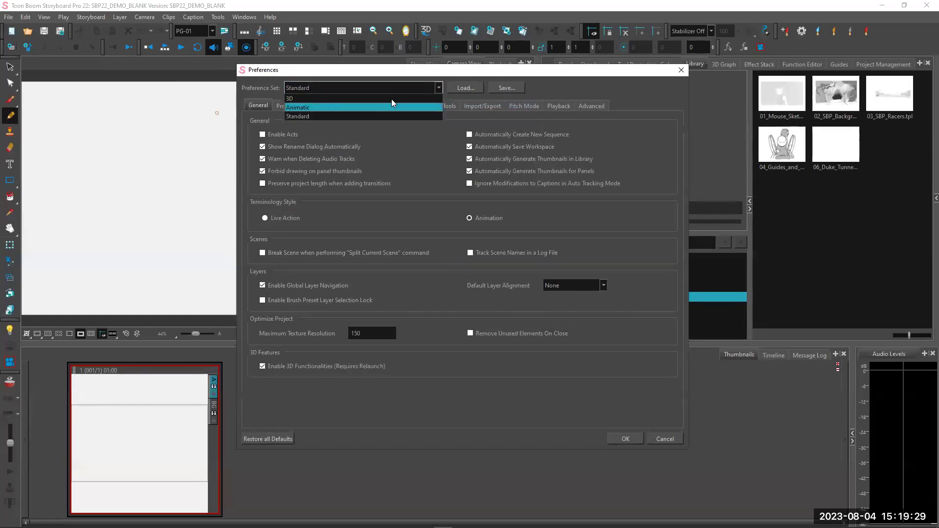
pyautogui.click(533, 76)
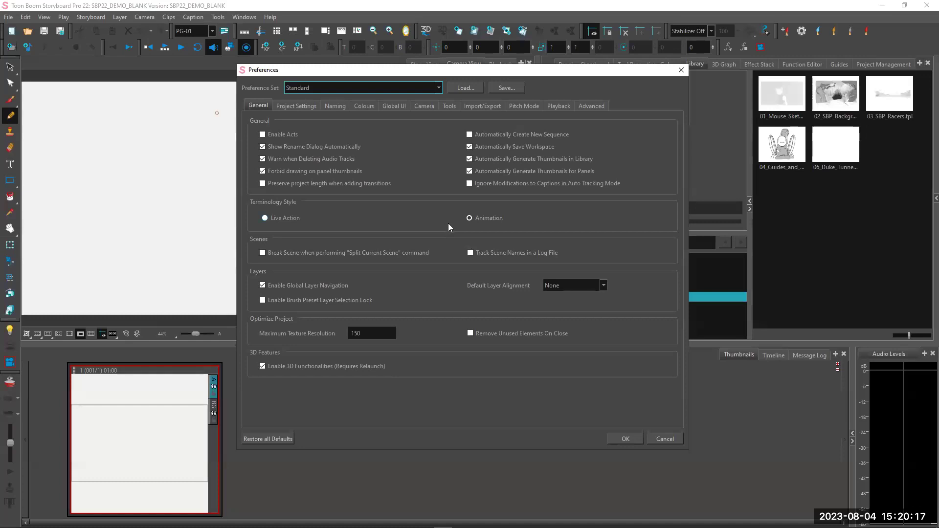
pyautogui.click(665, 439)
# Step: Examine the available keyboard shortcut sets, closing the shortcut settings without changes
pyautogui.click(25, 17)
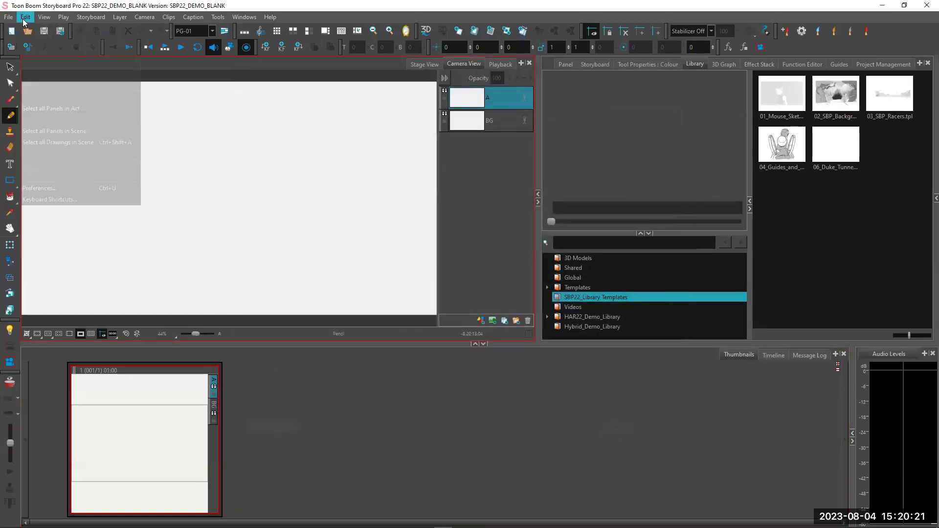
pyautogui.click(49, 200)
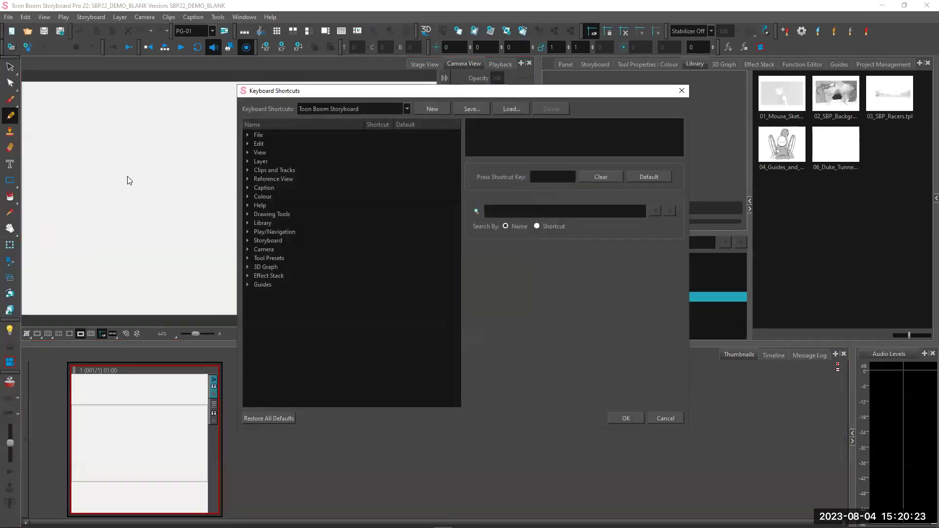
pyautogui.click(409, 109)
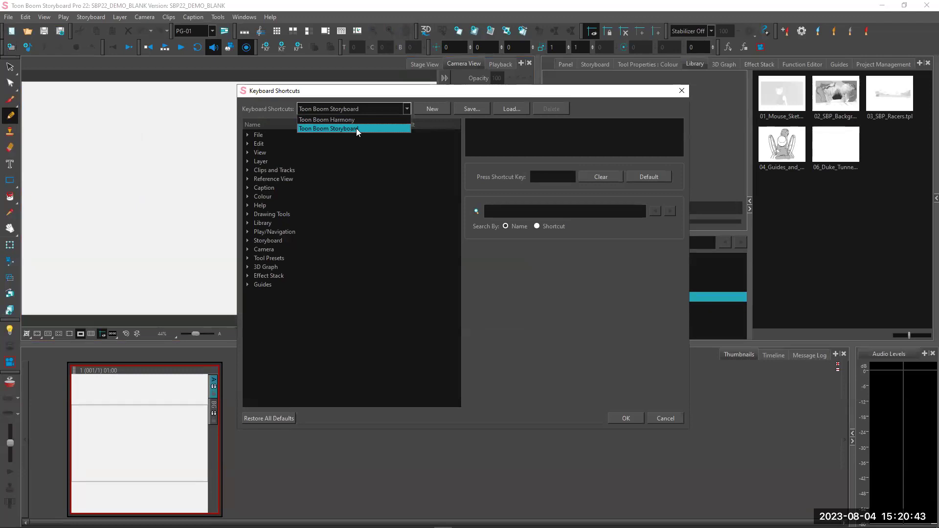
pyautogui.click(472, 291)
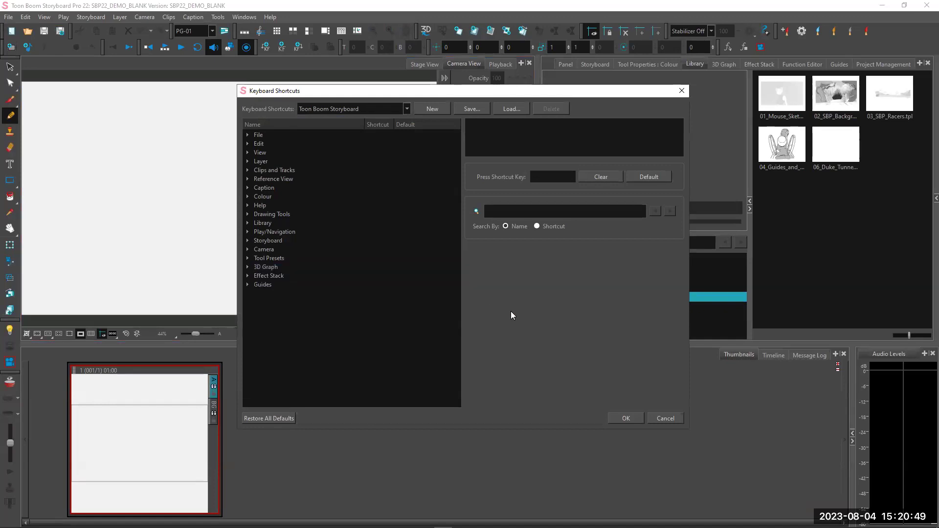
pyautogui.click(671, 419)
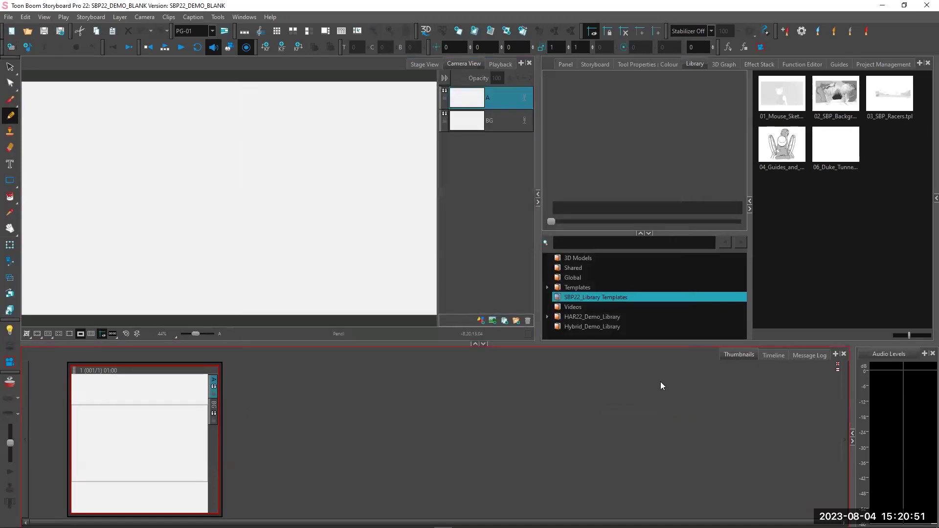
pyautogui.click(575, 148)
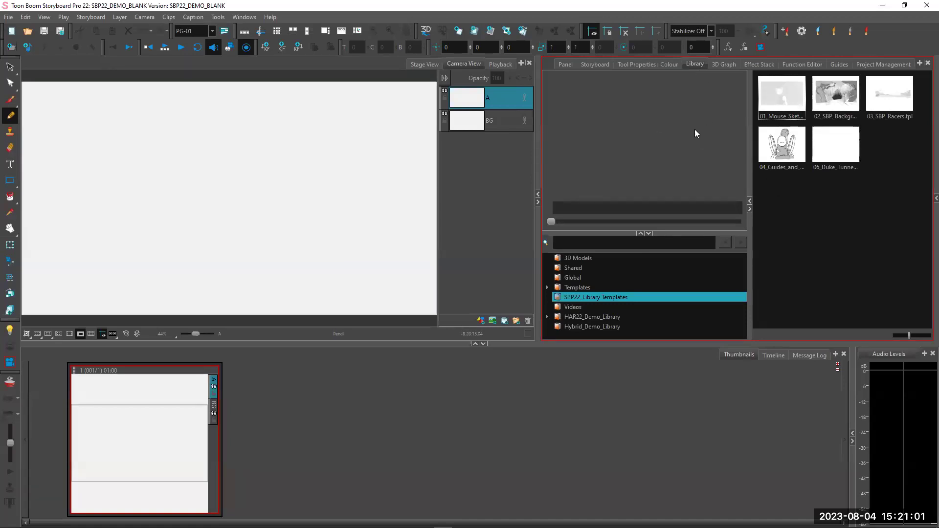
pyautogui.click(803, 152)
pyautogui.click(306, 399)
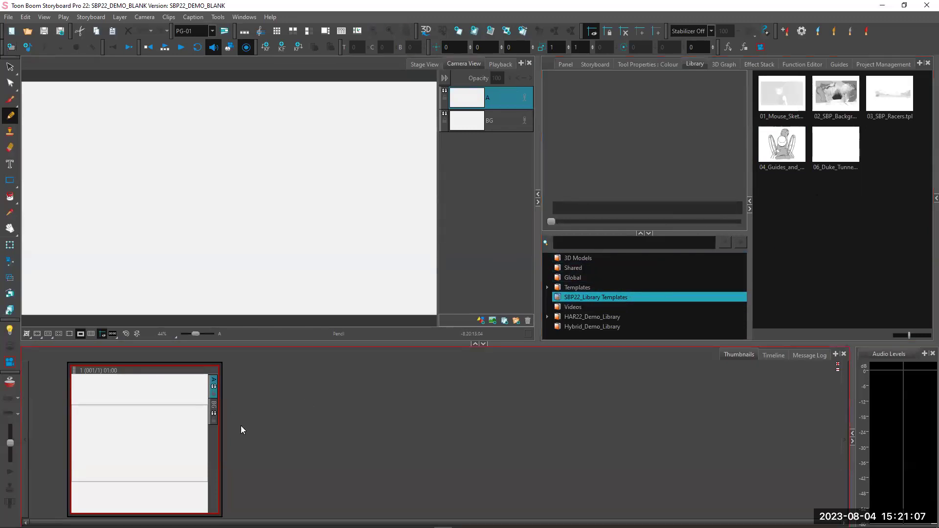
pyautogui.click(837, 234)
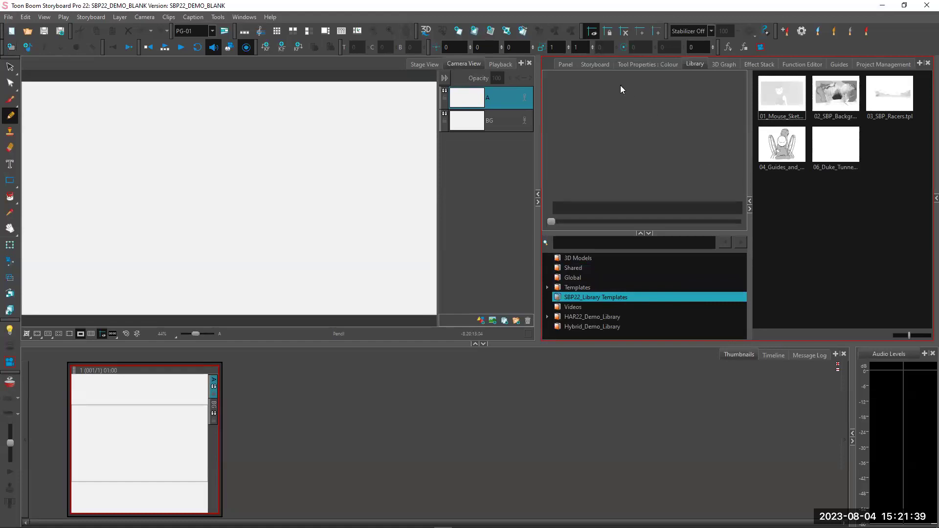
# Step: Import SBP_Race_Script.txt from the Scripts folder as a caption for the whole storyboard
pyautogui.click(597, 63)
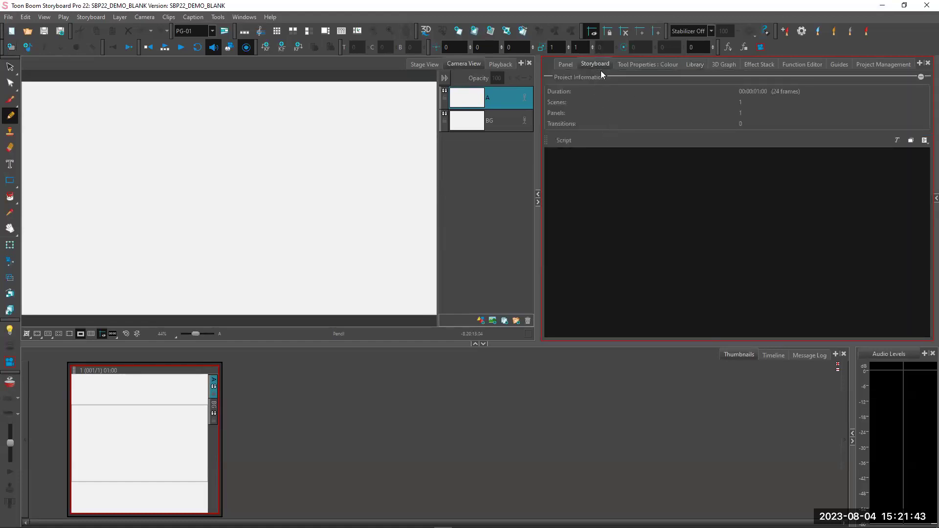
pyautogui.click(925, 140)
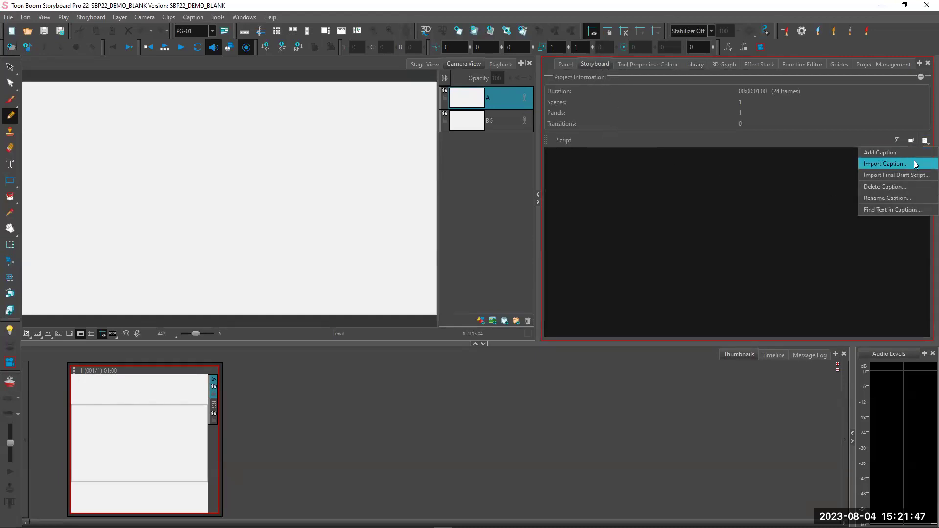
pyautogui.click(907, 164)
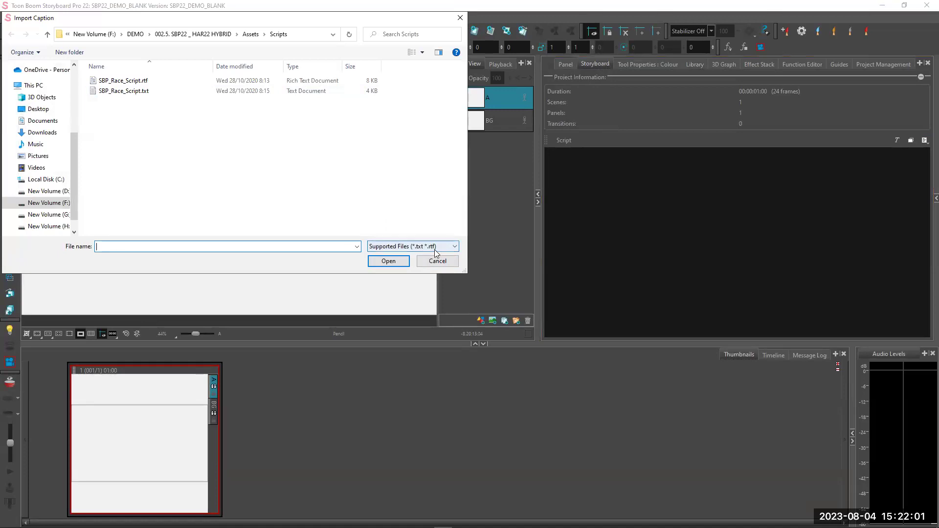
pyautogui.click(152, 92)
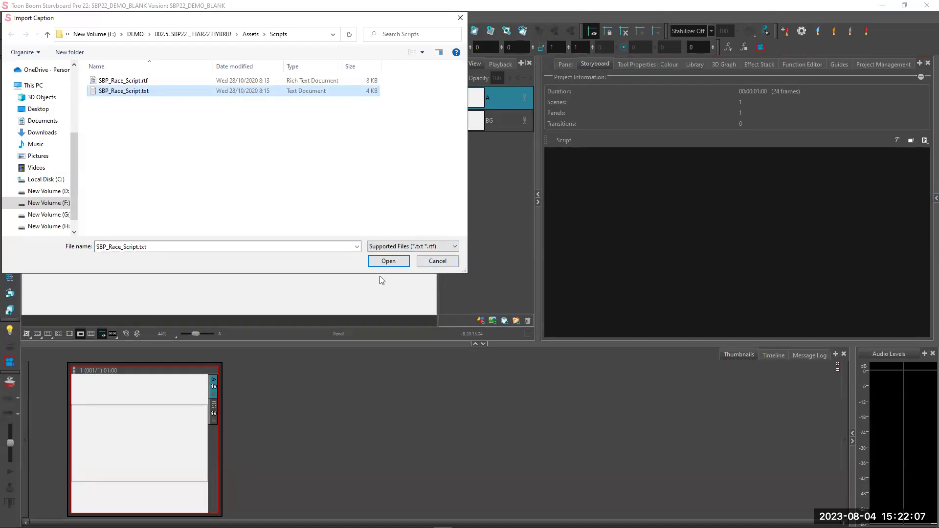
pyautogui.click(388, 261)
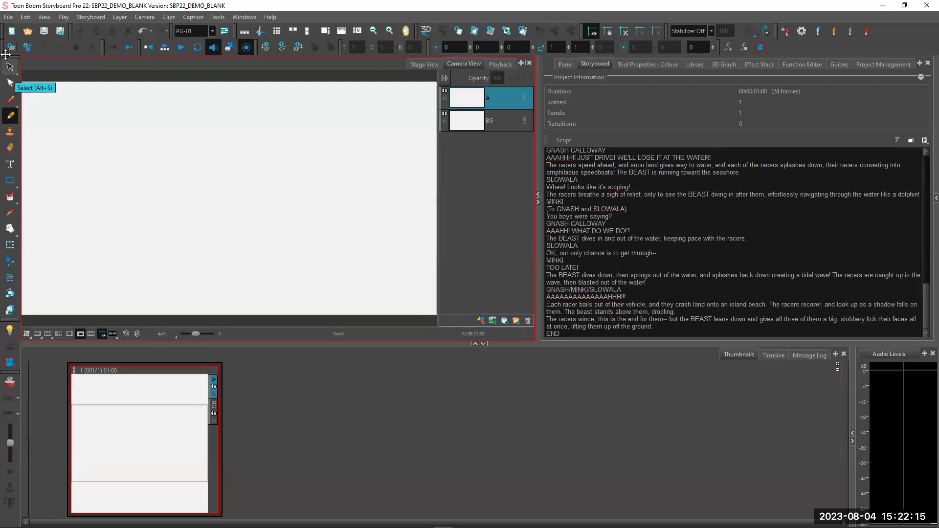
# Step: Look at the options for creating a storyboard from a Final Draft script, closing the dialog without importing
pyautogui.click(12, 19)
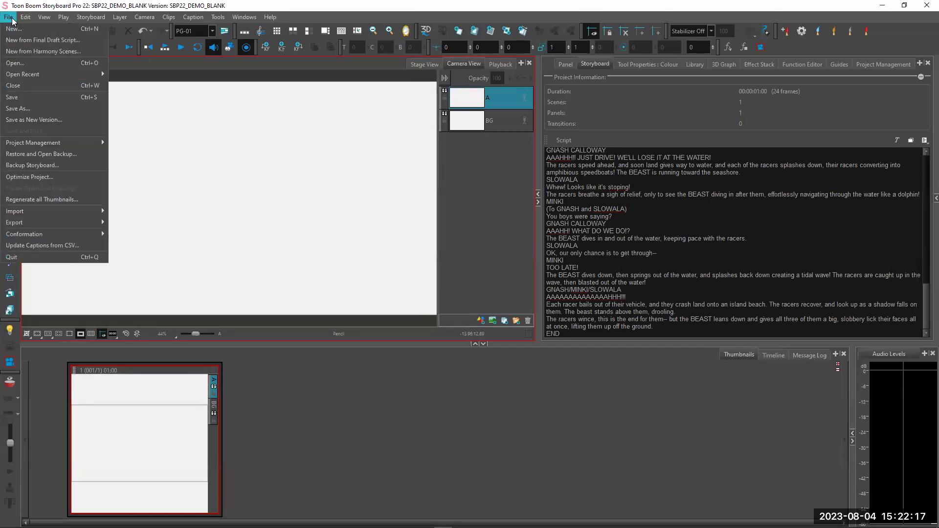
pyautogui.click(79, 41)
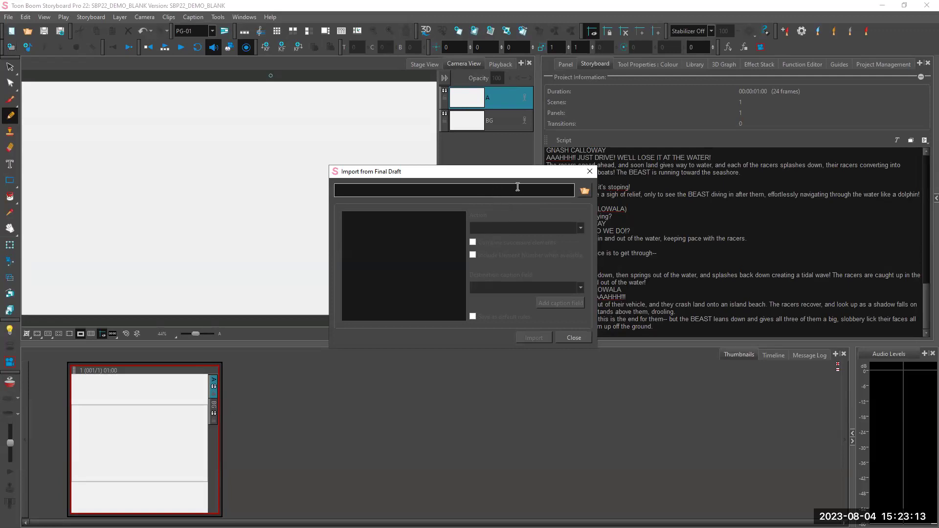
pyautogui.click(572, 337)
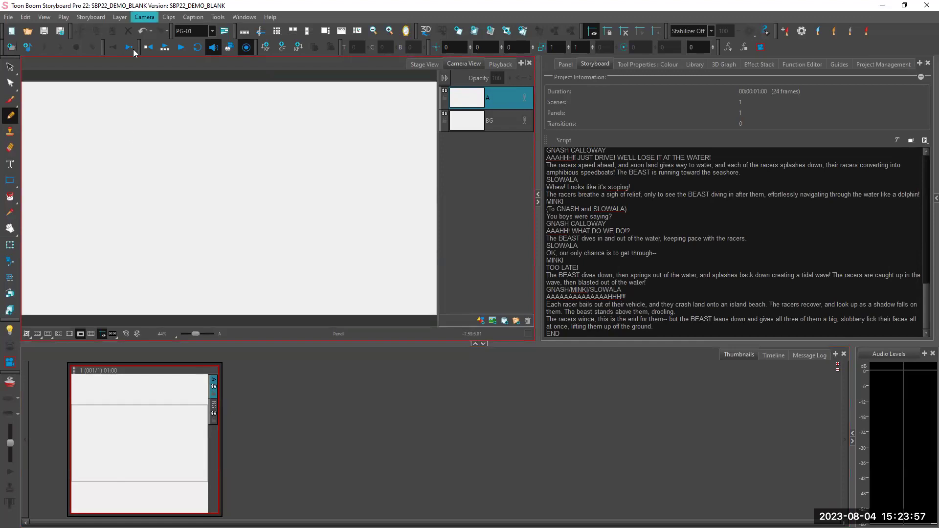
pyautogui.click(17, 18)
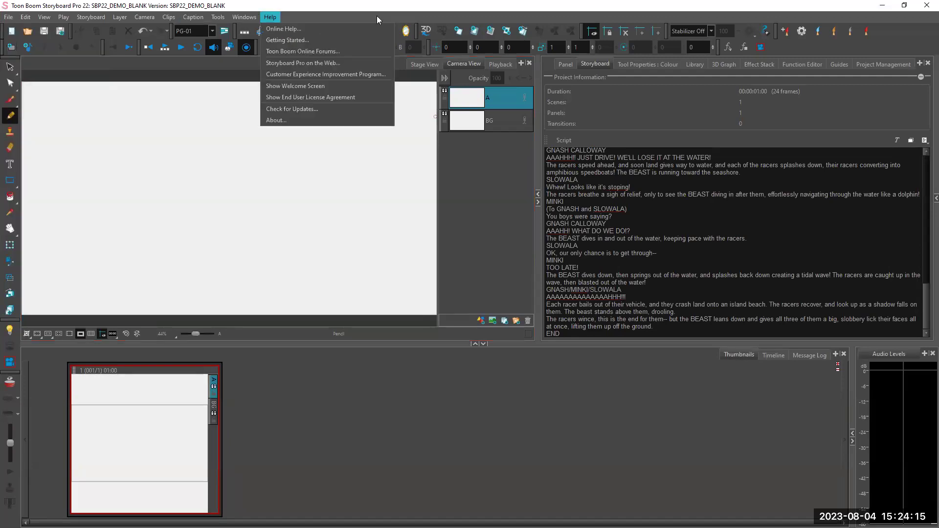
pyautogui.click(377, 15)
pyautogui.click(710, 96)
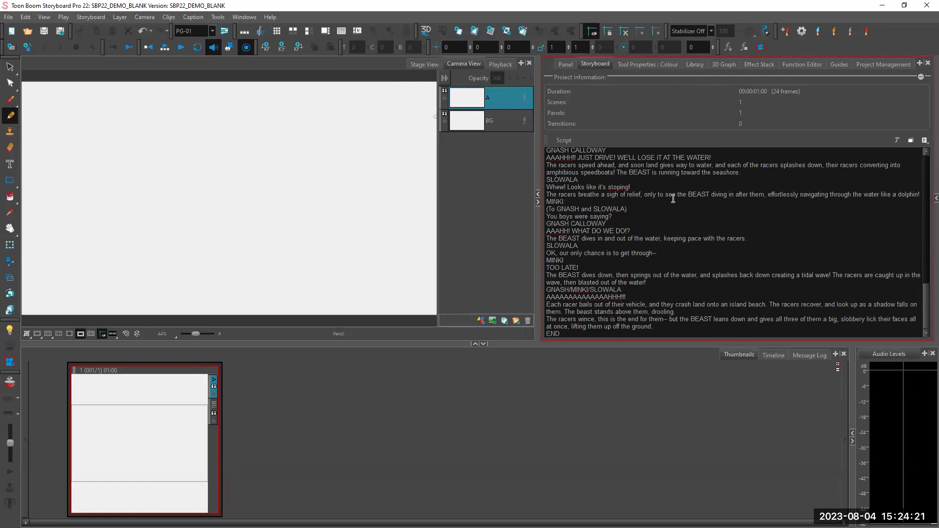
# Step: Place the 01 mouse sketch template from SBP22_Library Templates in the panel and add a bitmap layer above SOD_REVS2_024
pyautogui.click(699, 65)
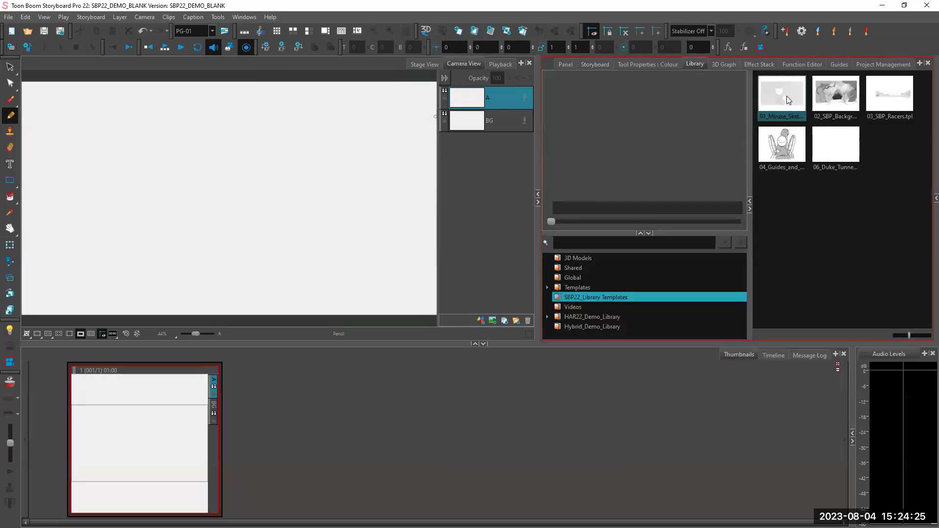
pyautogui.moveTo(785, 97); pyautogui.dragTo(284, 188)
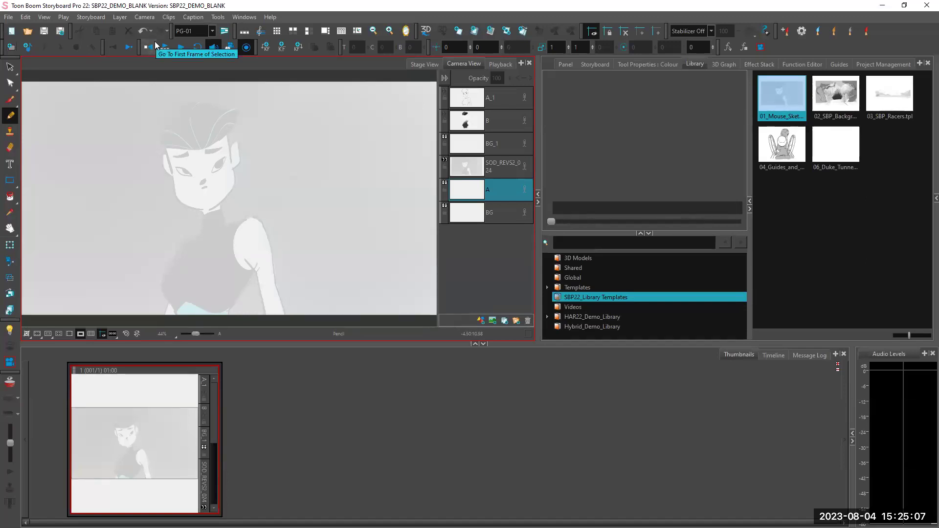
pyautogui.click(504, 168)
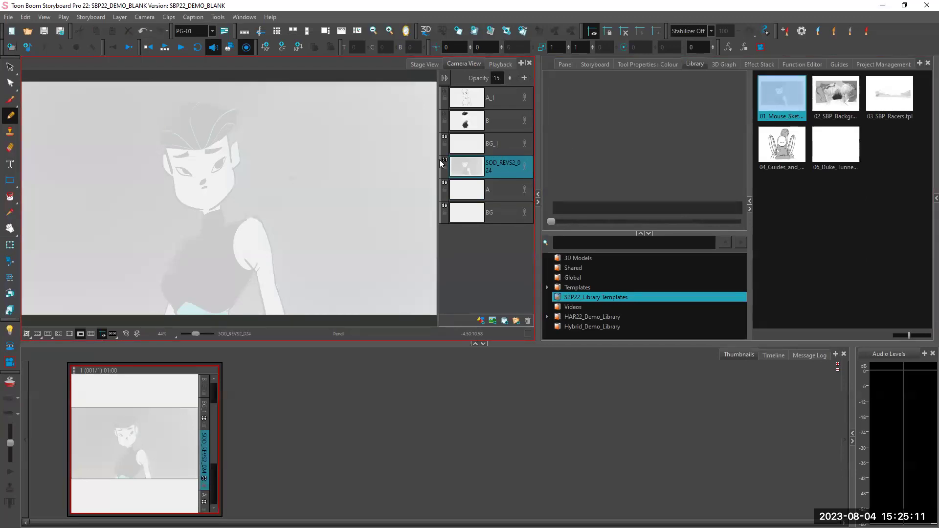
pyautogui.click(493, 321)
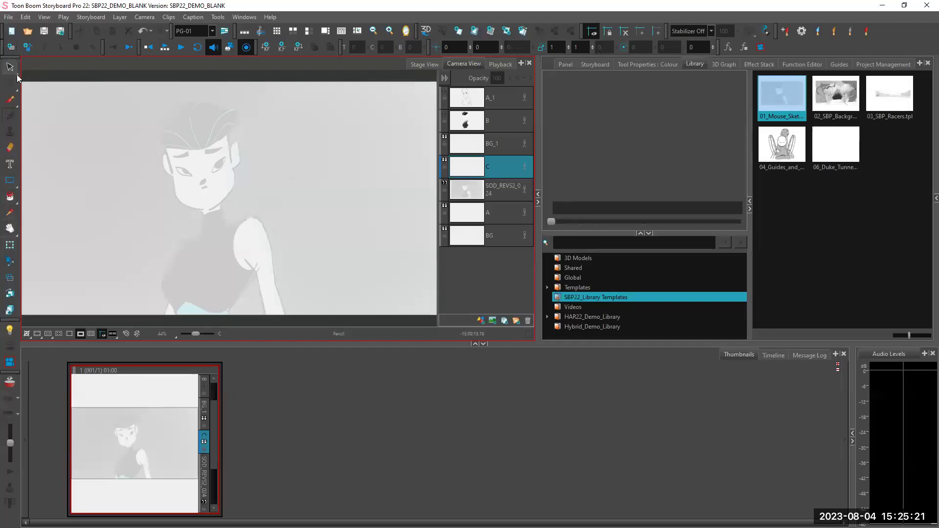
# Step: Activate the Brush tool and look through its bitmap brush properties and presets
pyautogui.click(12, 103)
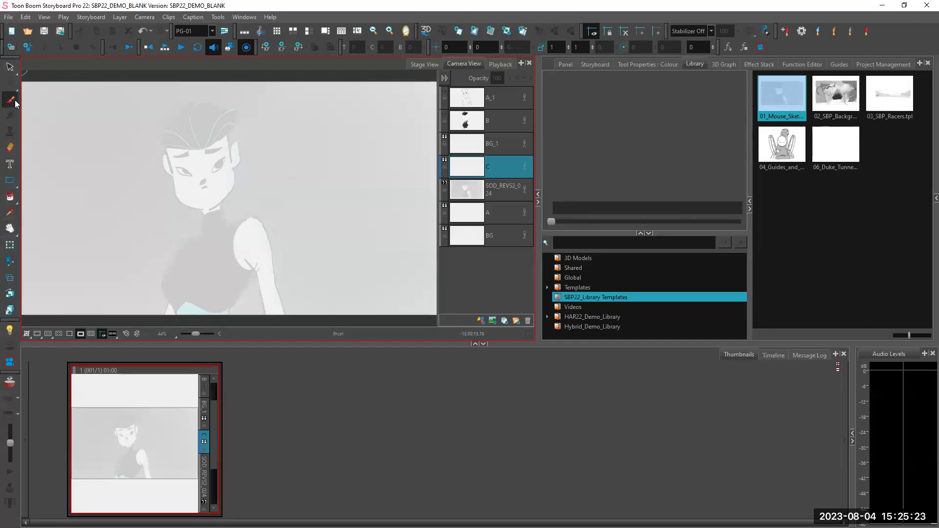
pyautogui.click(644, 64)
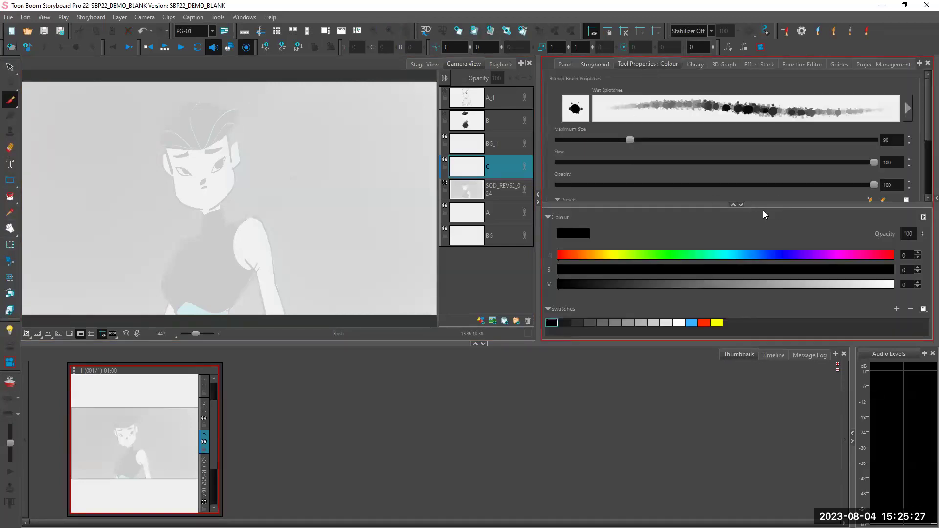
pyautogui.moveTo(769, 205); pyautogui.dragTo(768, 277)
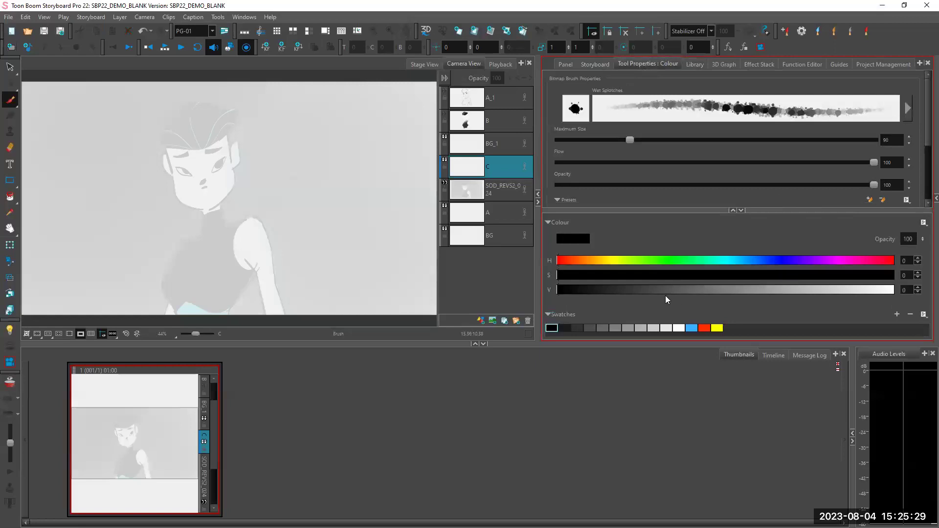
pyautogui.moveTo(926, 124)
pyautogui.mouseDown()
pyautogui.moveTo(926, 182)
pyautogui.moveTo(925, 171)
pyautogui.mouseUp()
pyautogui.scroll(-3, 908, 142)
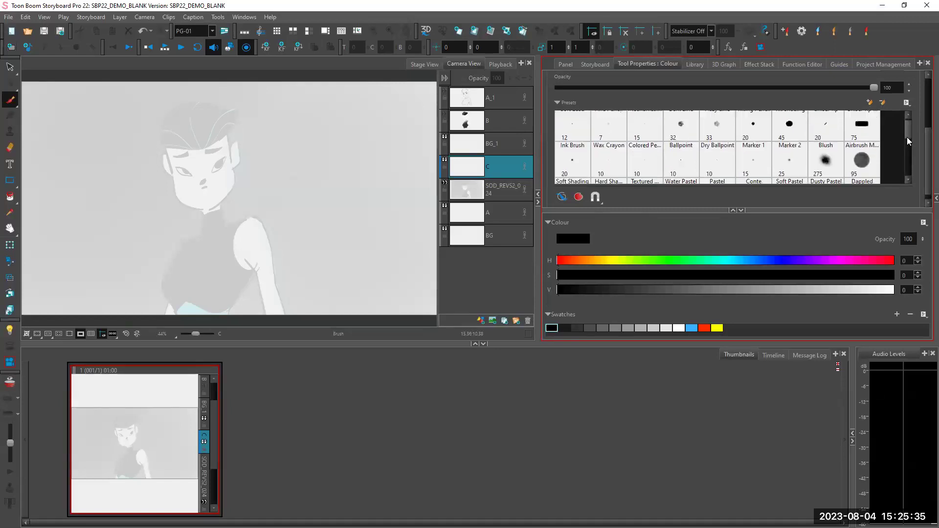
pyautogui.scroll(-5, 908, 142)
pyautogui.scroll(5, 908, 142)
pyautogui.moveTo(926, 155); pyautogui.dragTo(925, 95)
# Step: Open the detailed properties of the Wet Splotches bitmap brush and look through the available brush tips
pyautogui.click(909, 108)
pyautogui.click(596, 268)
pyautogui.moveTo(596, 268); pyautogui.dragTo(640, 98)
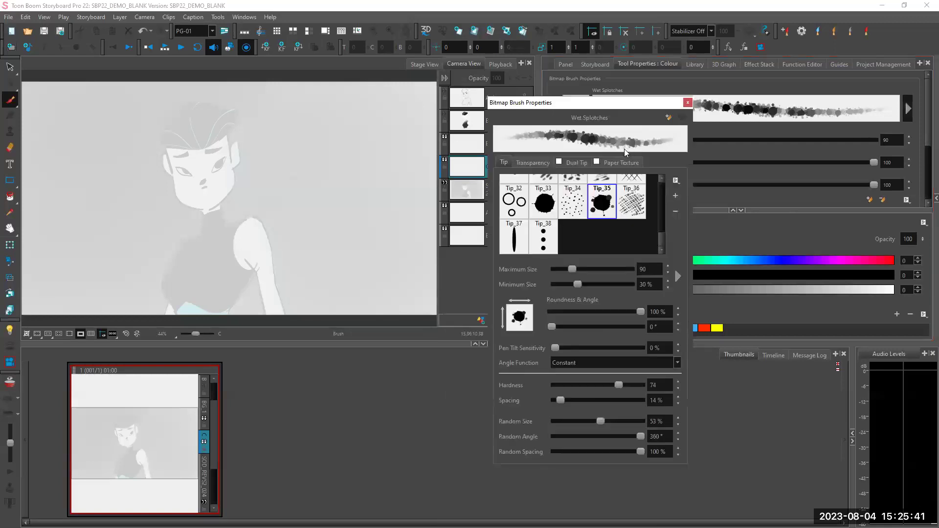
pyautogui.scroll(10, 661, 240)
pyautogui.scroll(-9, 663, 231)
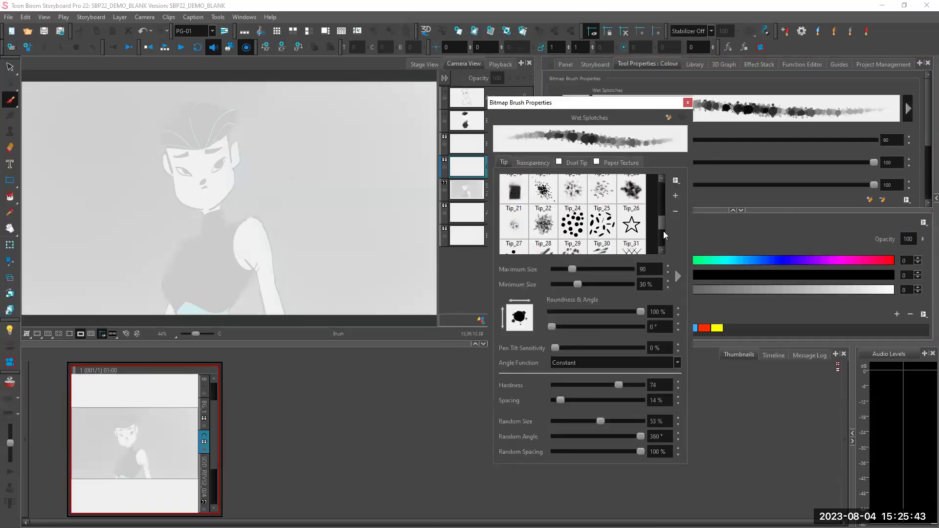
pyautogui.scroll(10, 666, 218)
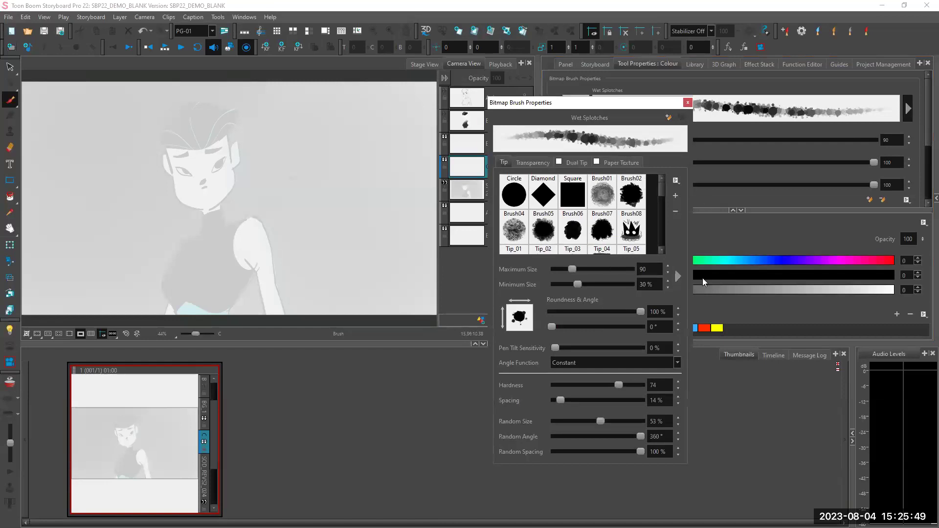
# Step: Examine the size properties of the Wet Splotches brush, closing them without changes
pyautogui.click(679, 278)
pyautogui.click(742, 271)
pyautogui.moveTo(741, 271); pyautogui.dragTo(743, 174)
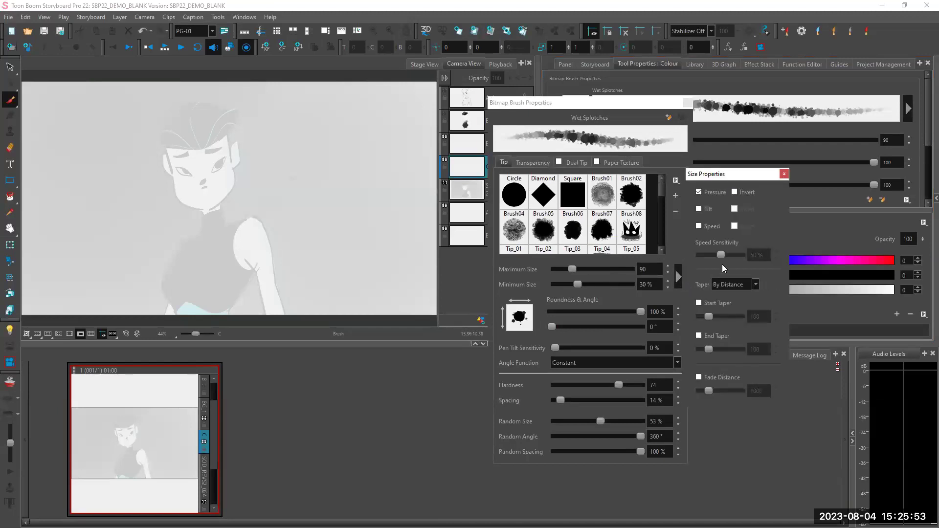
pyautogui.click(784, 174)
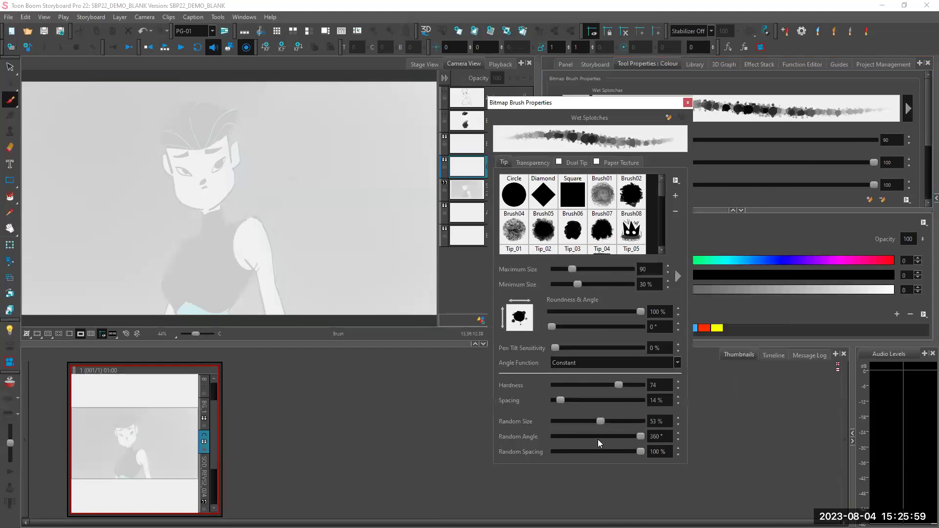
# Step: Examine the tip, transparency, dual tip and paper texture options of the Wet Splotches brush, closing its properties without changes
pyautogui.moveTo(661, 195); pyautogui.dragTo(656, 245)
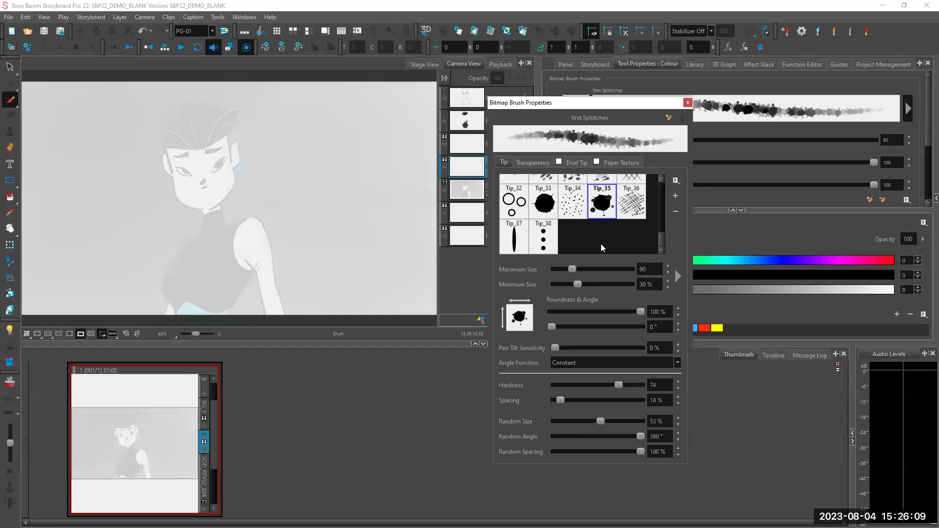
pyautogui.moveTo(663, 239); pyautogui.dragTo(655, 186)
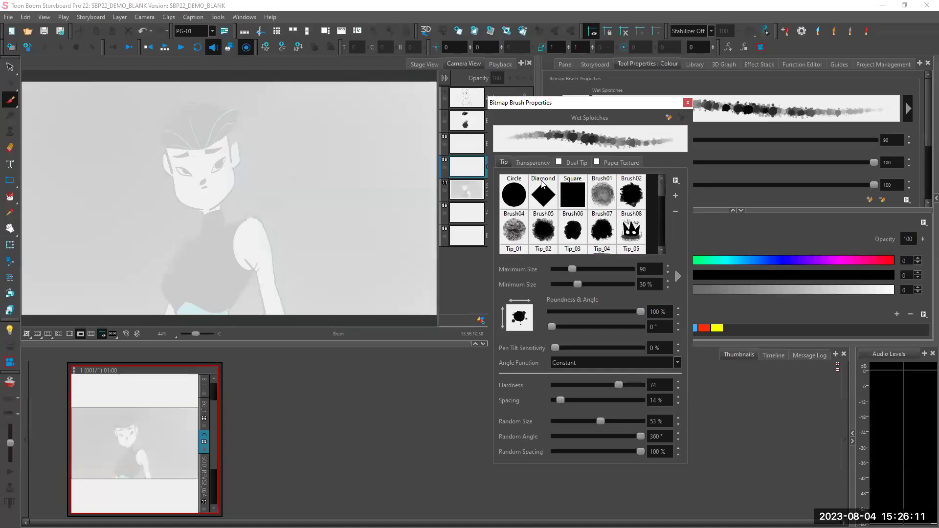
pyautogui.click(534, 163)
pyautogui.click(576, 163)
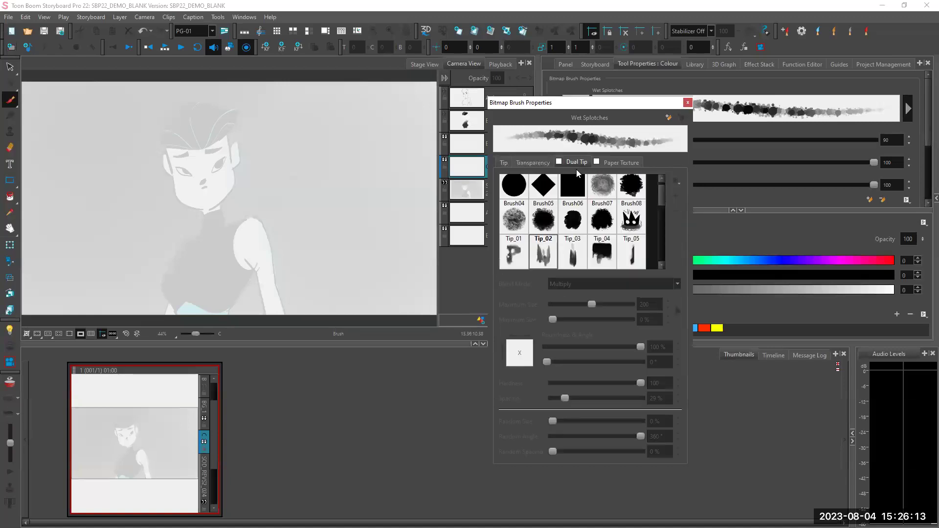
pyautogui.click(619, 164)
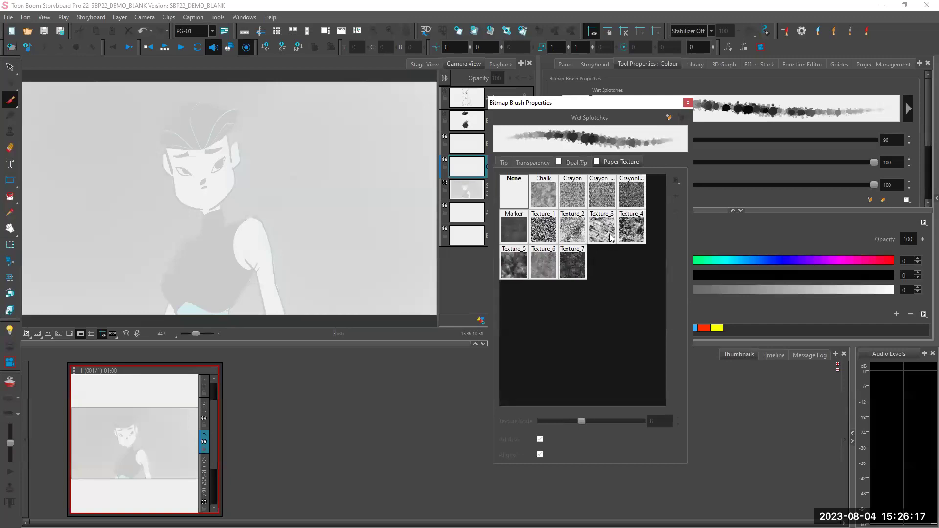
pyautogui.click(504, 162)
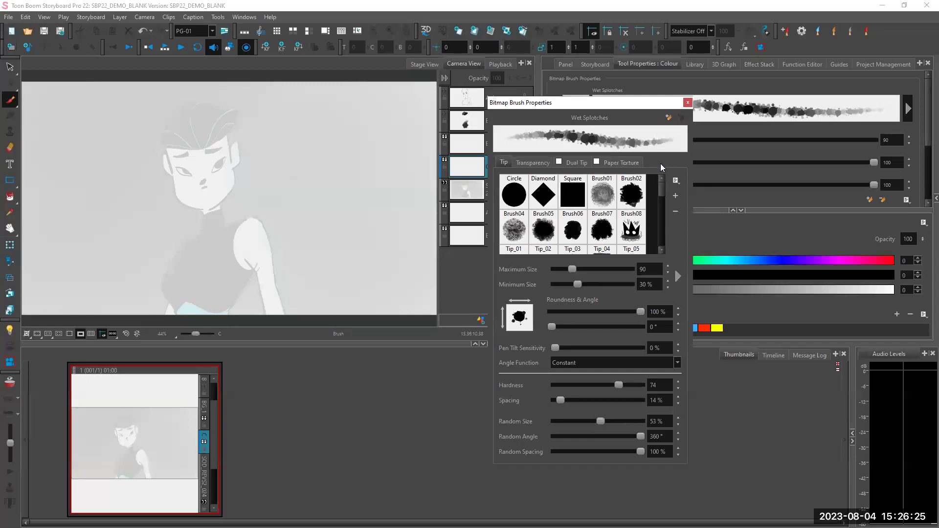
pyautogui.click(688, 103)
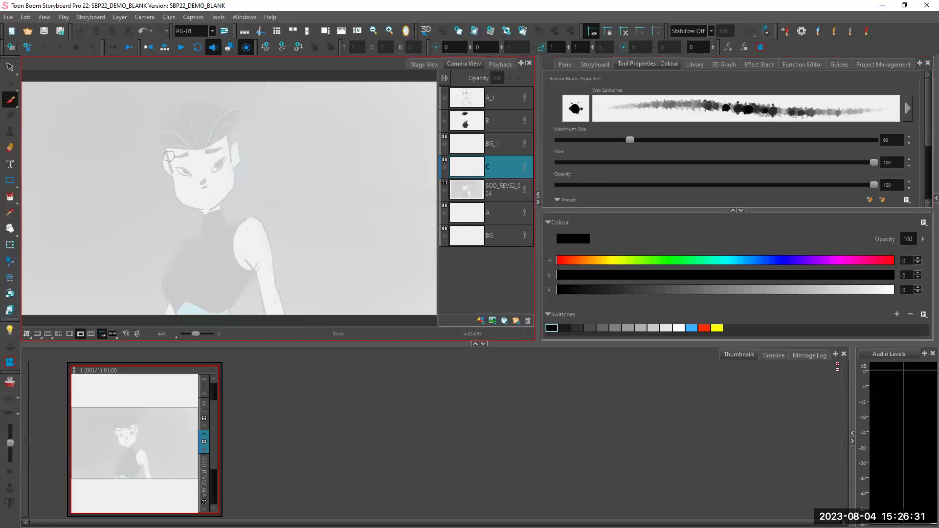
# Step: Trace the outline of the character's face and ear on layer C with the Wet Splotches brush, and hide that layer
pyautogui.moveTo(164, 144)
pyautogui.mouseDown()
pyautogui.moveTo(180, 198)
pyautogui.moveTo(209, 207)
pyautogui.mouseUp()
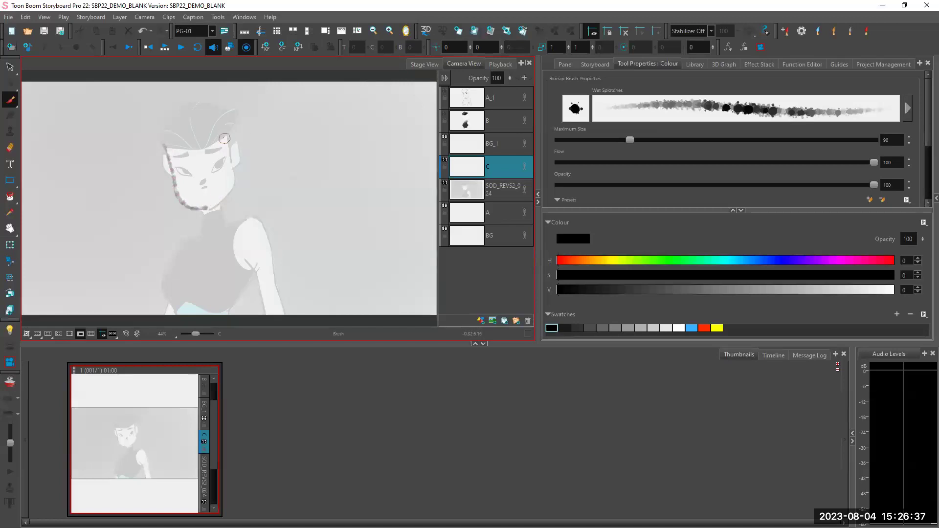
pyautogui.moveTo(225, 133)
pyautogui.mouseDown()
pyautogui.moveTo(230, 162)
pyautogui.moveTo(235, 139)
pyautogui.moveTo(239, 161)
pyautogui.moveTo(213, 209)
pyautogui.mouseUp()
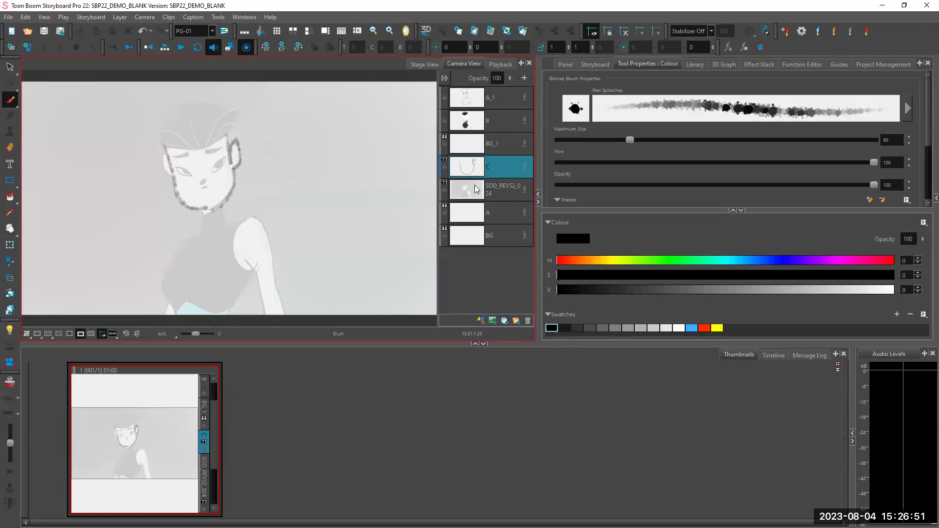
pyautogui.click(445, 161)
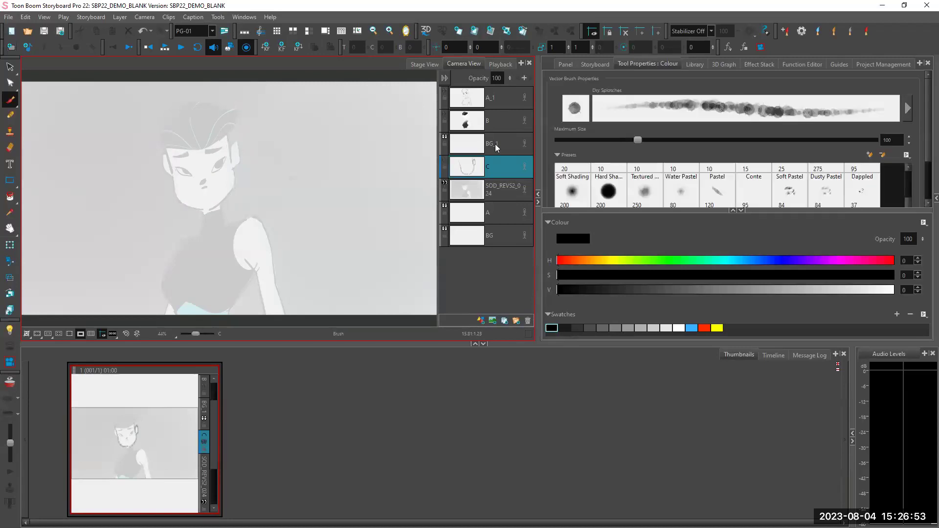
# Step: Select layer BG_1 and look through the vector brush presets around Dry Splotches
pyautogui.click(448, 141)
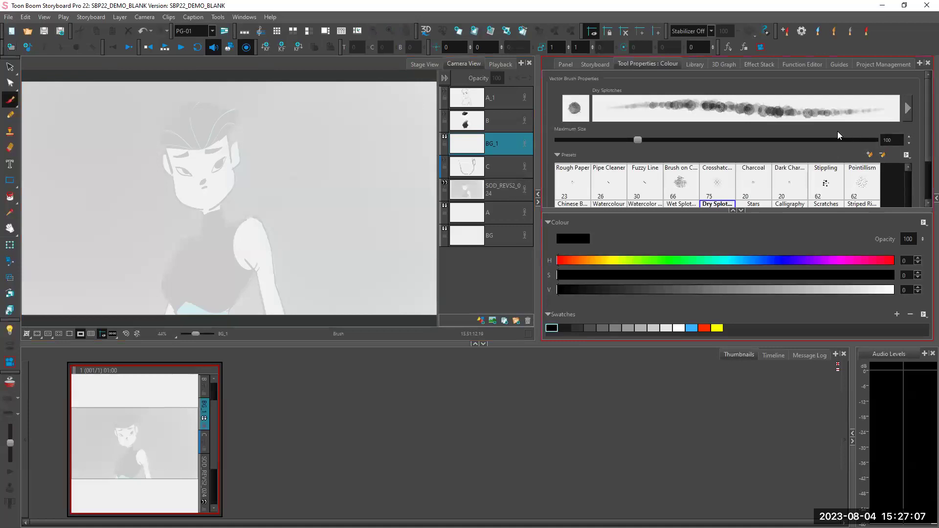
pyautogui.scroll(-3, 919, 134)
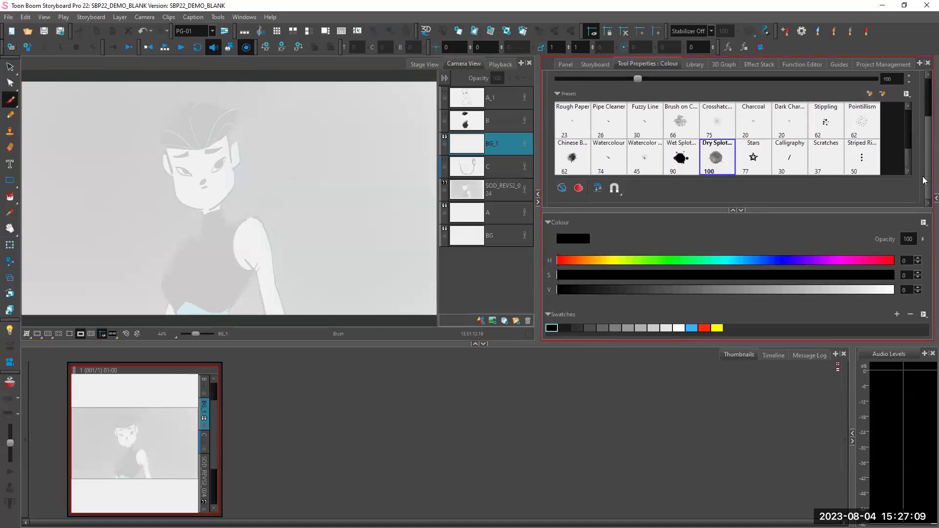
pyautogui.scroll(-4, 914, 119)
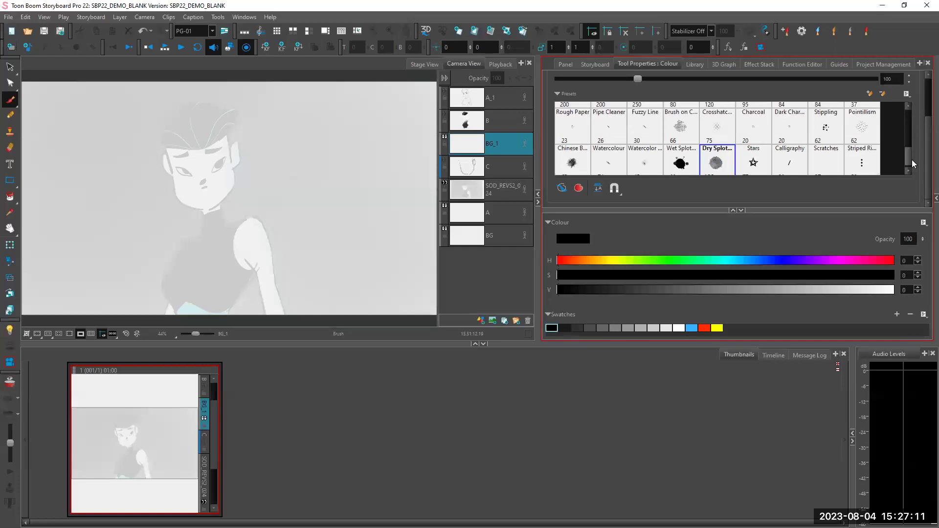
pyautogui.scroll(2, 925, 130)
pyautogui.scroll(2, 925, 129)
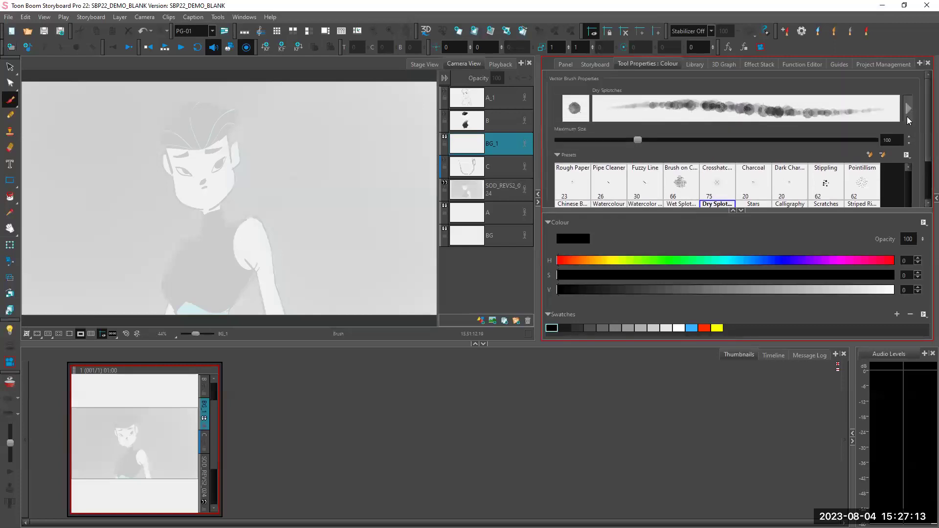
# Step: Open the detailed properties of the Dry Splotches vector brush and set its brush type to Solid Vector
pyautogui.click(871, 111)
pyautogui.moveTo(623, 103); pyautogui.dragTo(621, 39)
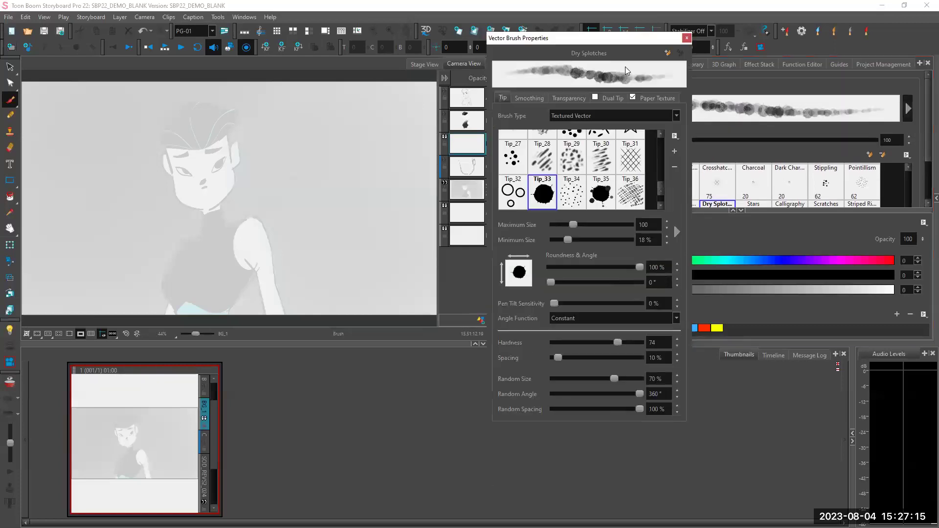
pyautogui.click(676, 116)
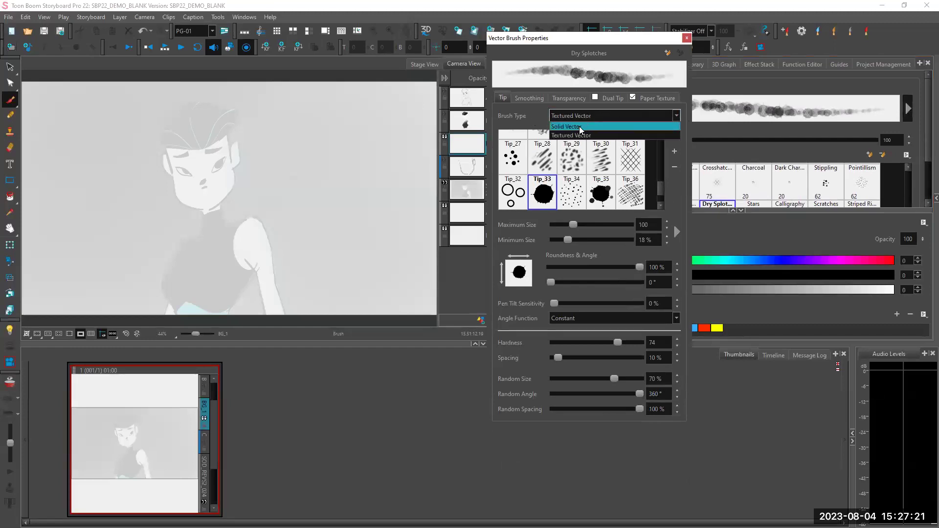
pyautogui.click(579, 127)
pyautogui.click(597, 117)
pyautogui.click(587, 141)
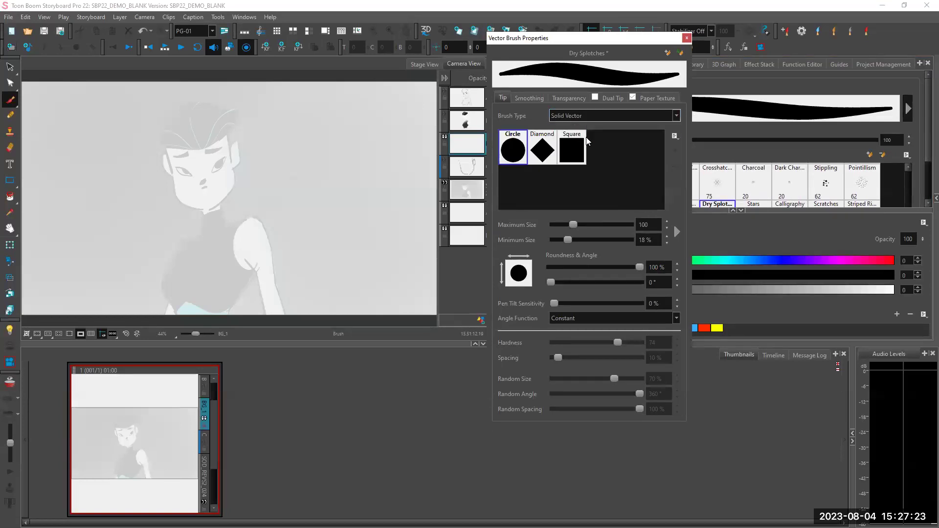
# Step: Set the brush type back to Textured Vector and look through its available tips
pyautogui.click(602, 116)
pyautogui.click(577, 123)
pyautogui.moveTo(658, 144); pyautogui.dragTo(663, 204)
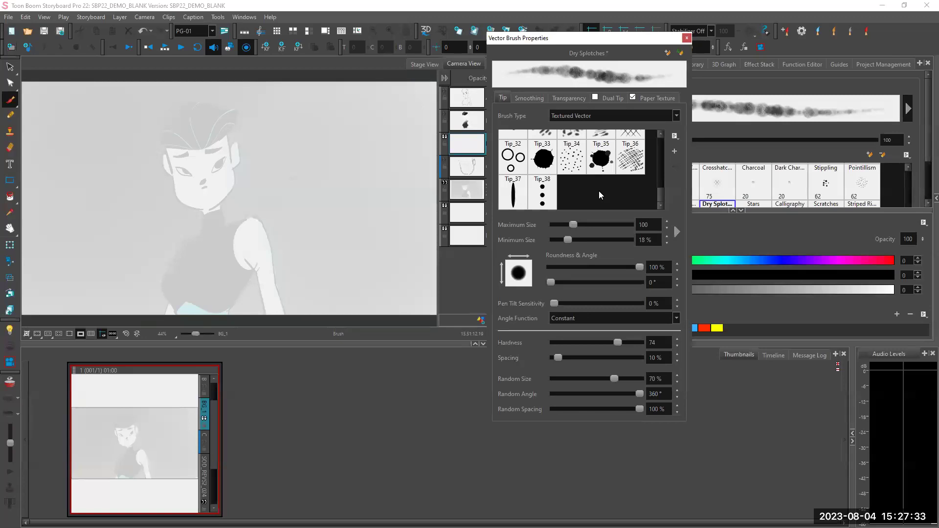
# Step: Set the Dry Splotches brush's maximum size to 104 and look at its pressure, tilt, speed and taper size properties
pyautogui.moveTo(661, 195)
pyautogui.mouseDown()
pyautogui.moveTo(662, 142)
pyautogui.moveTo(665, 205)
pyautogui.mouseUp()
pyautogui.moveTo(661, 196)
pyautogui.mouseDown()
pyautogui.moveTo(661, 152)
pyautogui.moveTo(660, 209)
pyautogui.mouseUp()
pyautogui.click(678, 233)
pyautogui.click(717, 226)
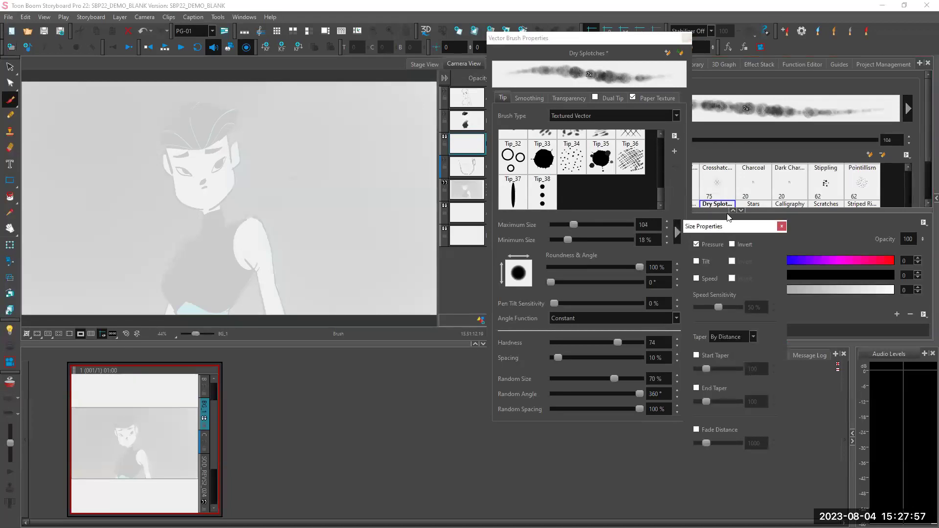
pyautogui.moveTo(729, 231); pyautogui.dragTo(726, 168)
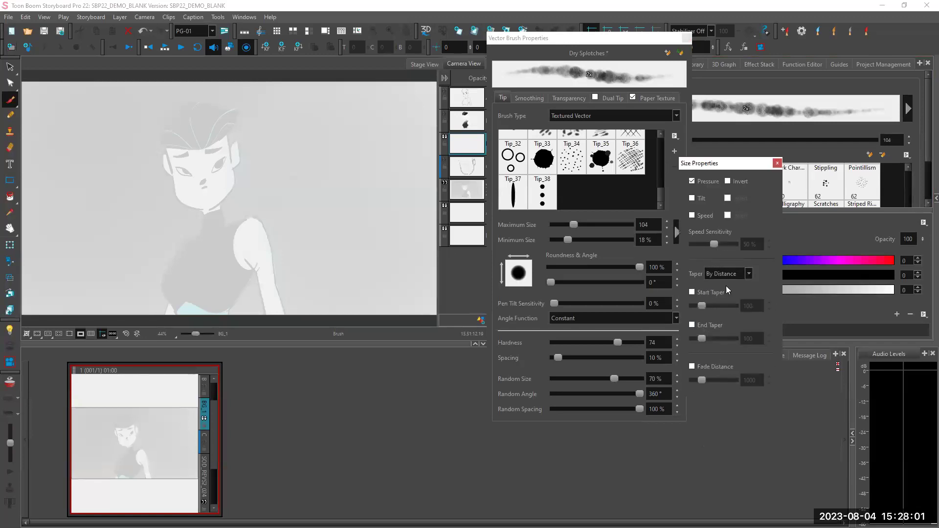
pyautogui.click(778, 163)
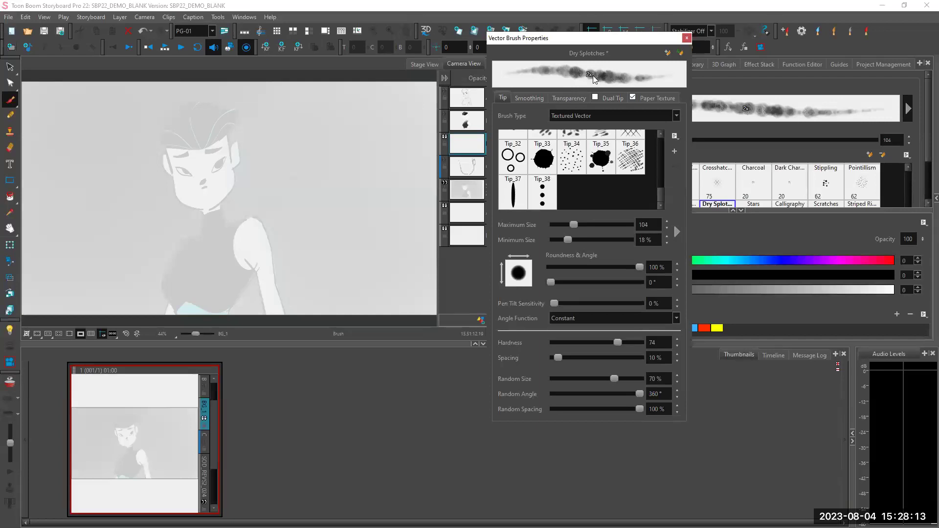
# Step: Look at the brush's centerline and contour smoothing settings and close the vector brush properties
pyautogui.click(533, 98)
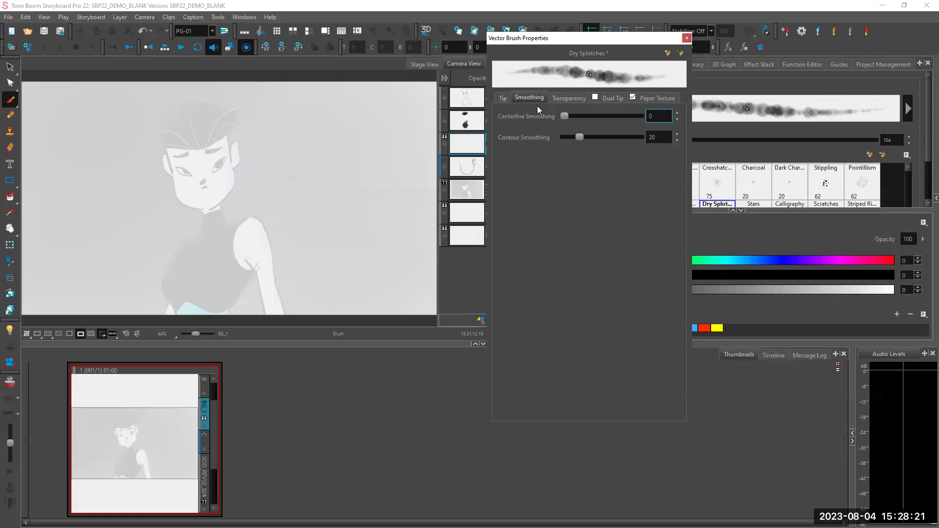
pyautogui.click(503, 99)
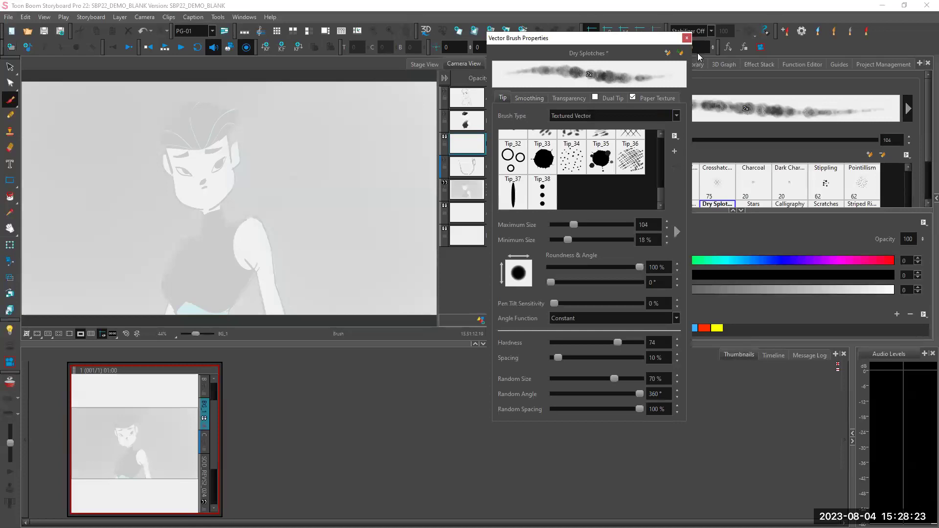
pyautogui.click(686, 38)
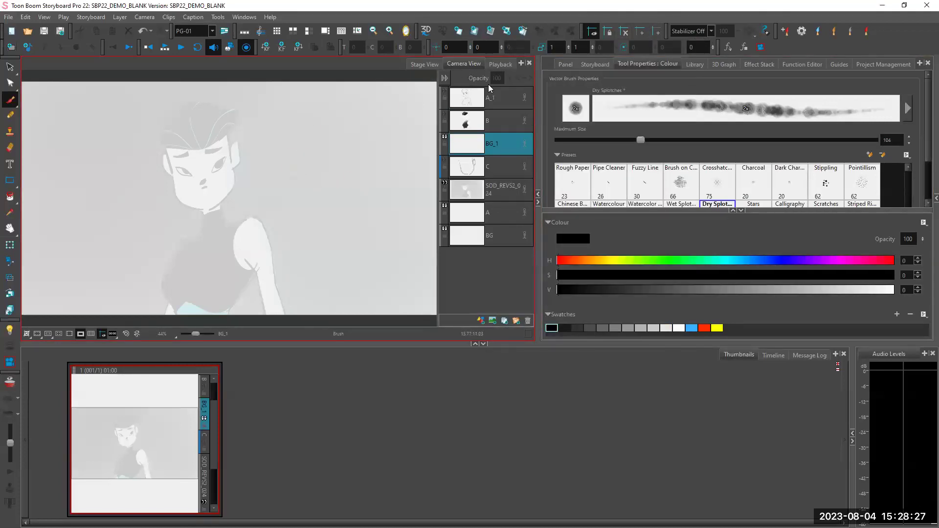
# Step: Show and select layer A_1, and activate the Select tool near the character's head
pyautogui.click(500, 104)
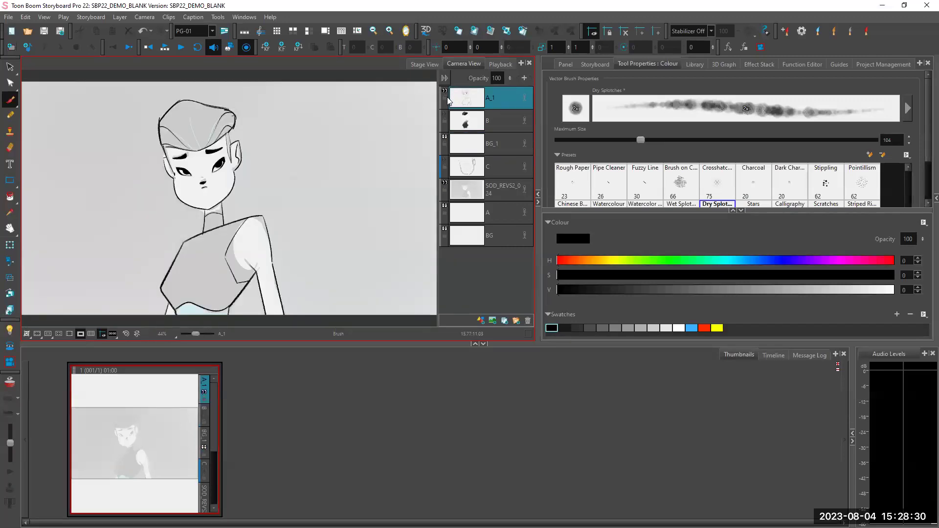
pyautogui.scroll(1, 225, 185)
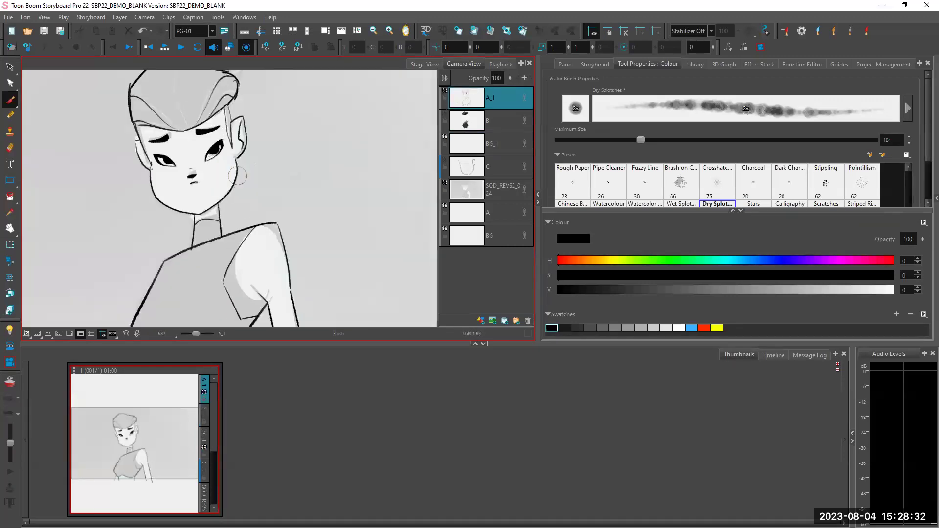
pyautogui.scroll(1, 291, 202)
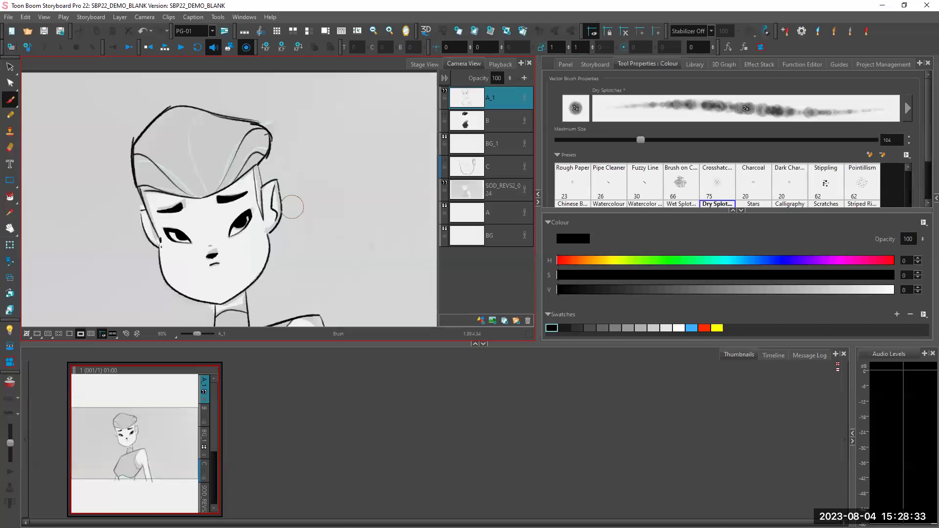
pyautogui.hotkey('alt', 's')
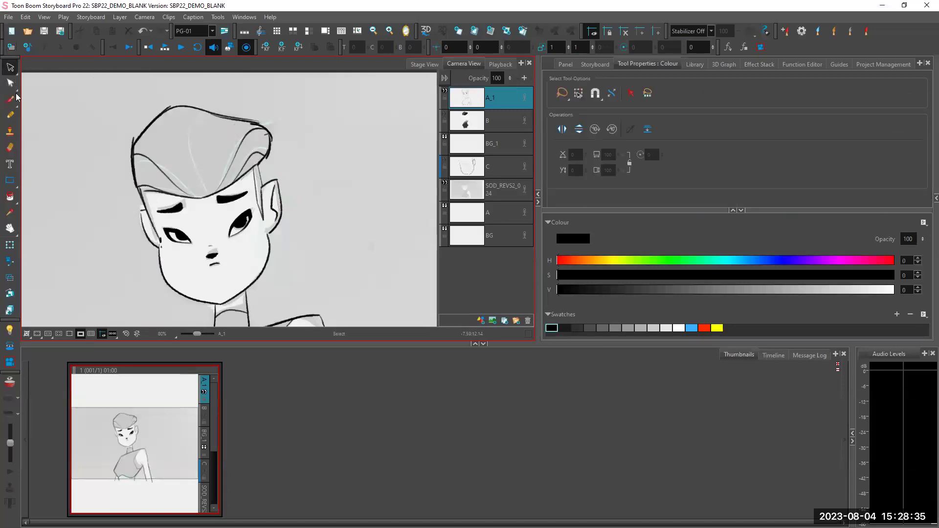
# Step: Select the outer ear, jaw and upper ear strokes on layer A_1 one after another as separate vector lines
pyautogui.scroll(3, 297, 218)
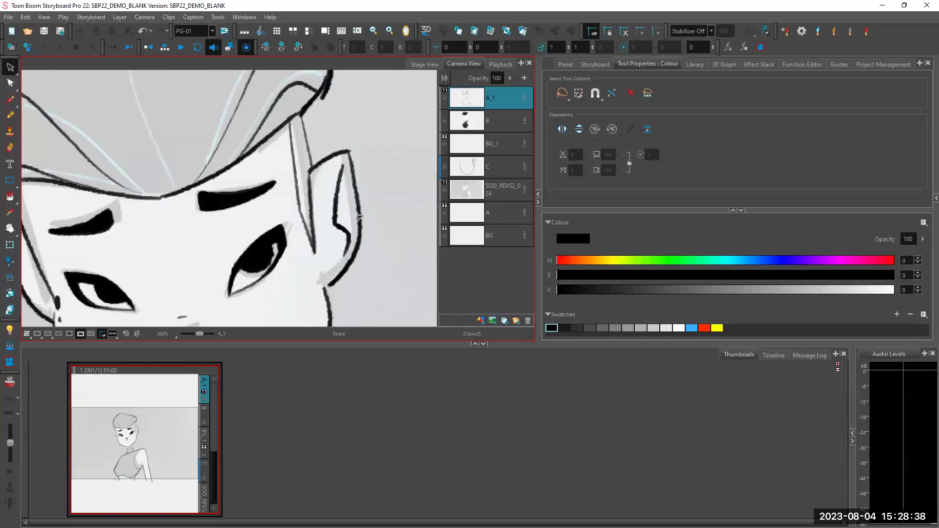
pyautogui.scroll(-3, 360, 217)
pyautogui.moveTo(324, 200)
pyautogui.mouseDown()
pyautogui.moveTo(347, 228)
pyautogui.moveTo(327, 202)
pyautogui.mouseUp()
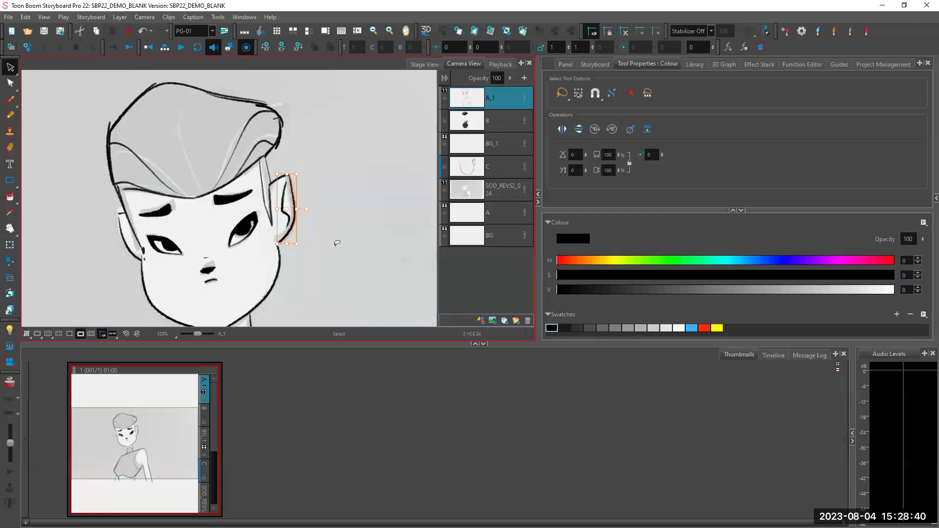
pyautogui.moveTo(290, 267); pyautogui.dragTo(303, 294)
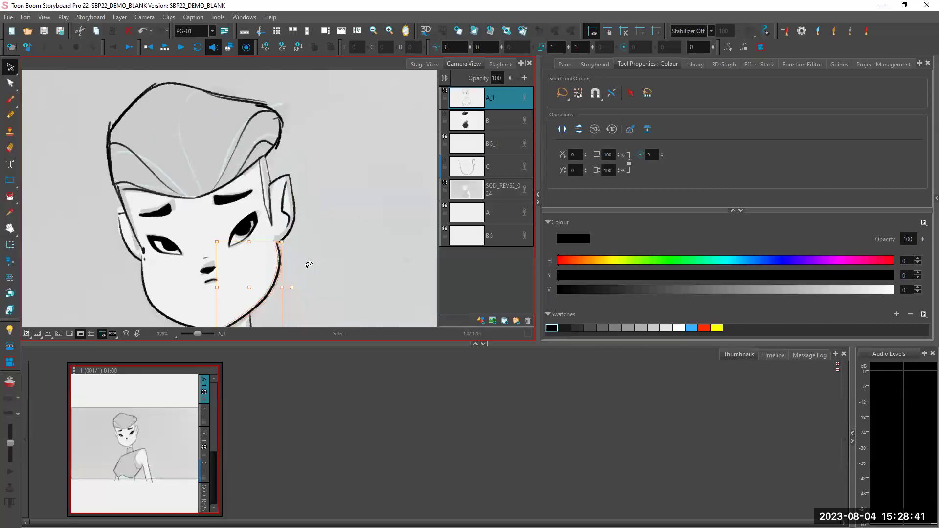
pyautogui.click(284, 188)
pyautogui.scroll(-2, 313, 164)
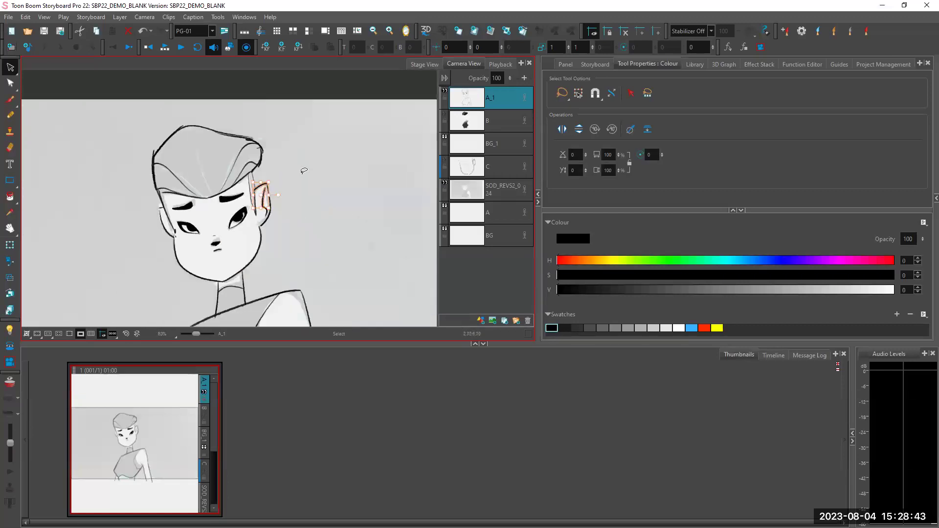
# Step: Show layer C with layer A_1 hidden, and select the bitmap face outline on layer C
pyautogui.click(449, 161)
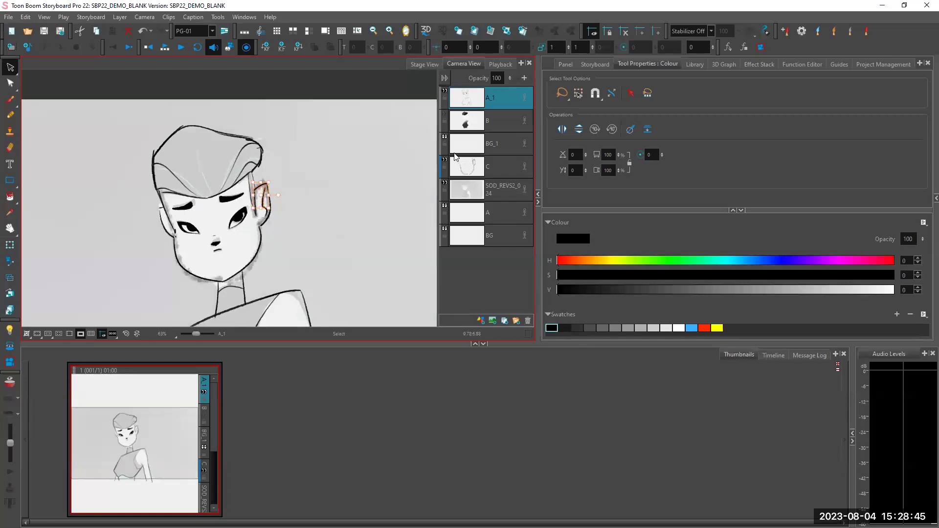
pyautogui.click(446, 92)
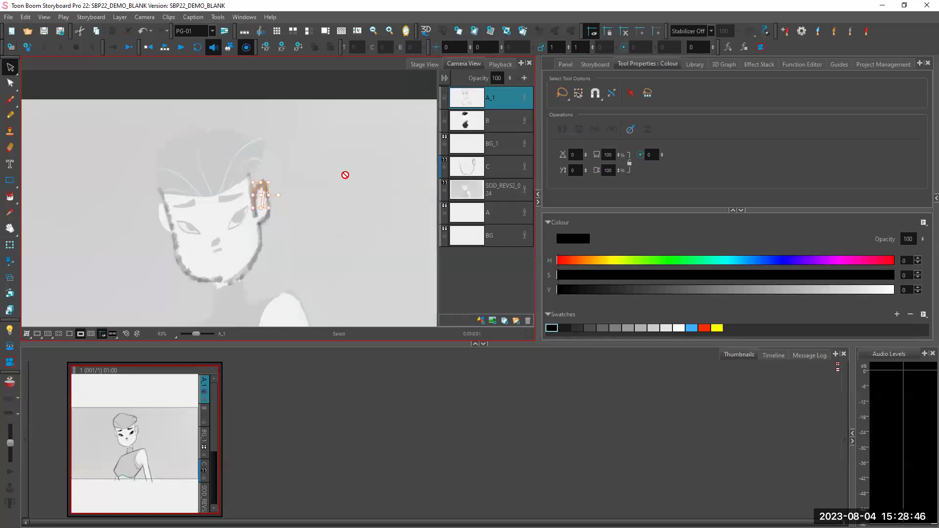
pyautogui.click(465, 175)
pyautogui.click(249, 240)
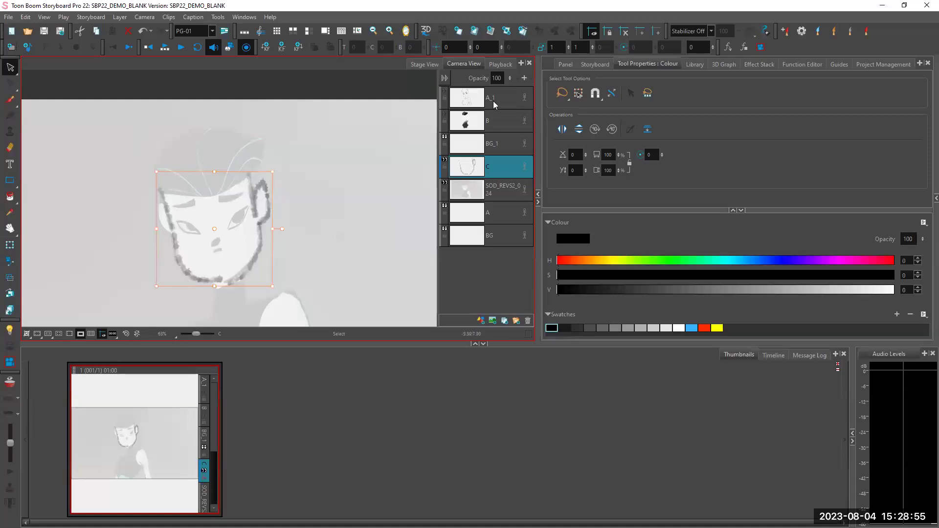
# Step: Hide layer C, show layer A_1, and select the short vector stroke at the tip of the character's ear
pyautogui.click(444, 162)
pyautogui.click(502, 100)
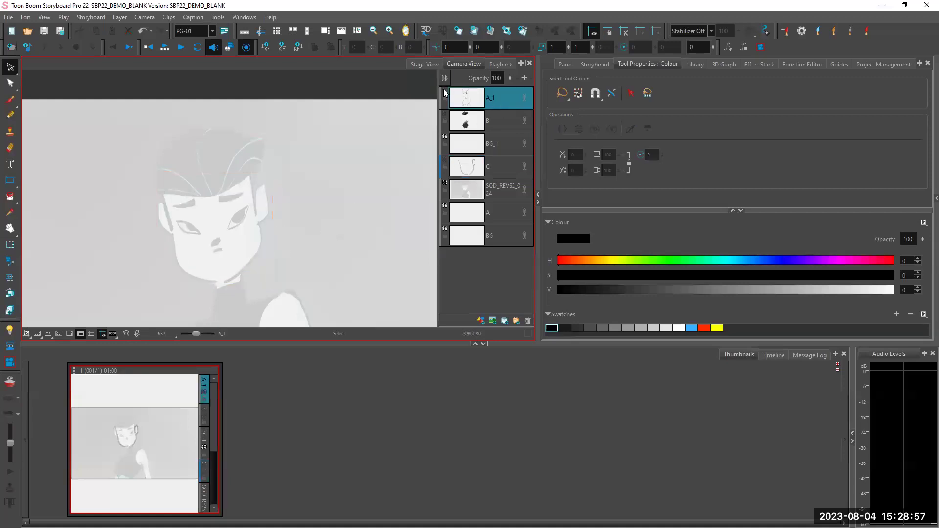
pyautogui.click(445, 92)
pyautogui.click(268, 195)
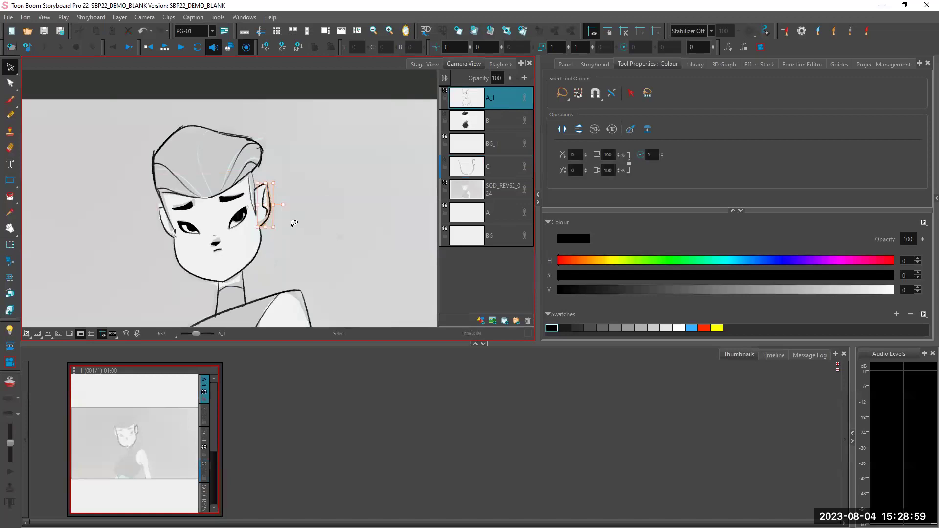
pyautogui.press('2')
pyautogui.press('2')
pyautogui.click(288, 183)
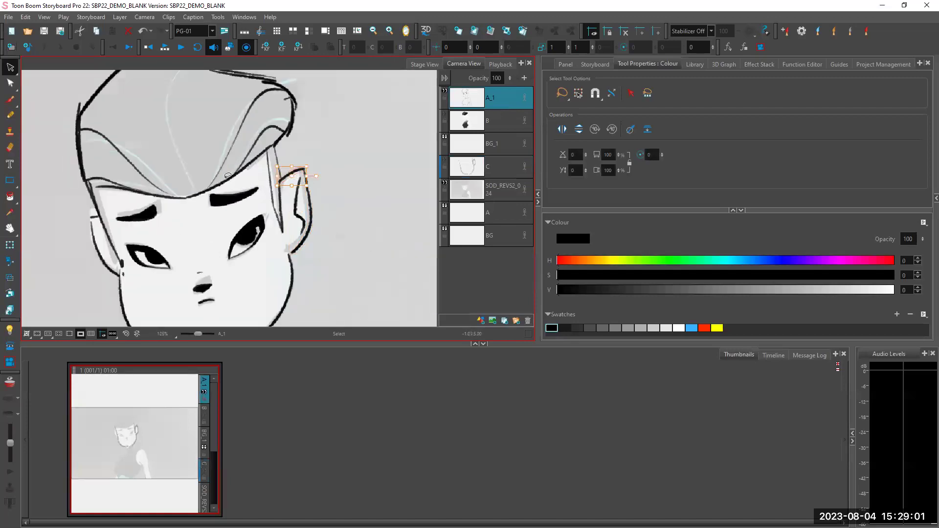
# Step: Try to reshape the ear tip's stroke by pulling its contour points outward with the Contour Editor
pyautogui.click(10, 84)
pyautogui.press('2')
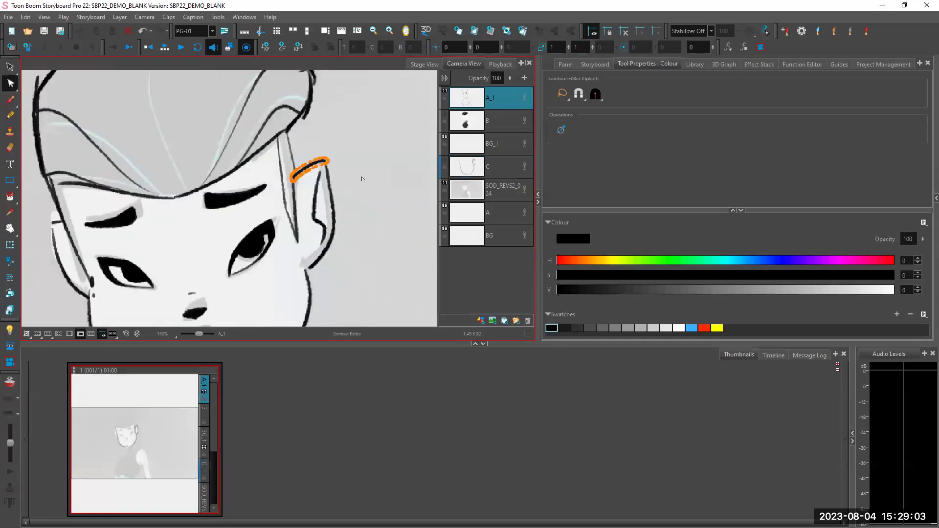
pyautogui.scroll(4, 274, 158)
pyautogui.moveTo(256, 165)
pyautogui.mouseDown()
pyautogui.moveTo(235, 153)
pyautogui.moveTo(249, 147)
pyautogui.moveTo(253, 168)
pyautogui.moveTo(239, 156)
pyautogui.moveTo(262, 152)
pyautogui.moveTo(276, 167)
pyautogui.moveTo(269, 153)
pyautogui.moveTo(258, 158)
pyautogui.moveTo(269, 156)
pyautogui.mouseUp()
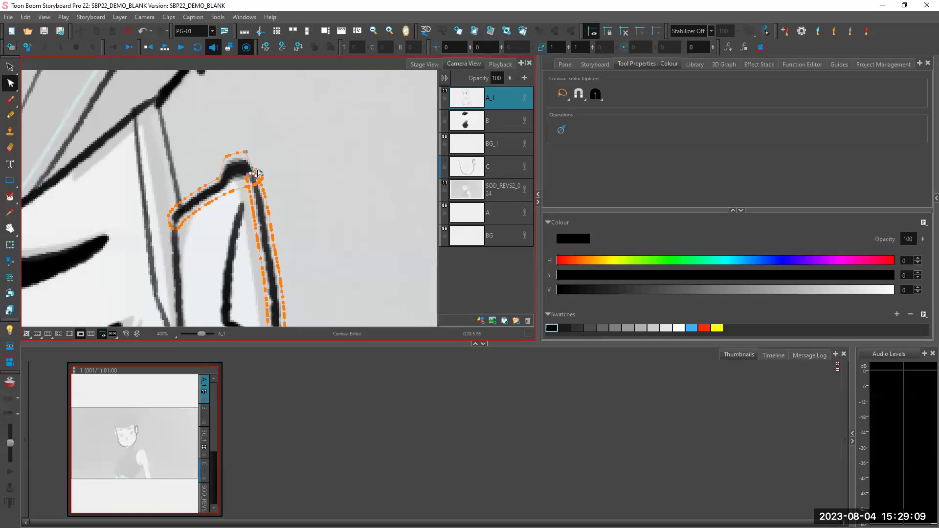
pyautogui.click(307, 169)
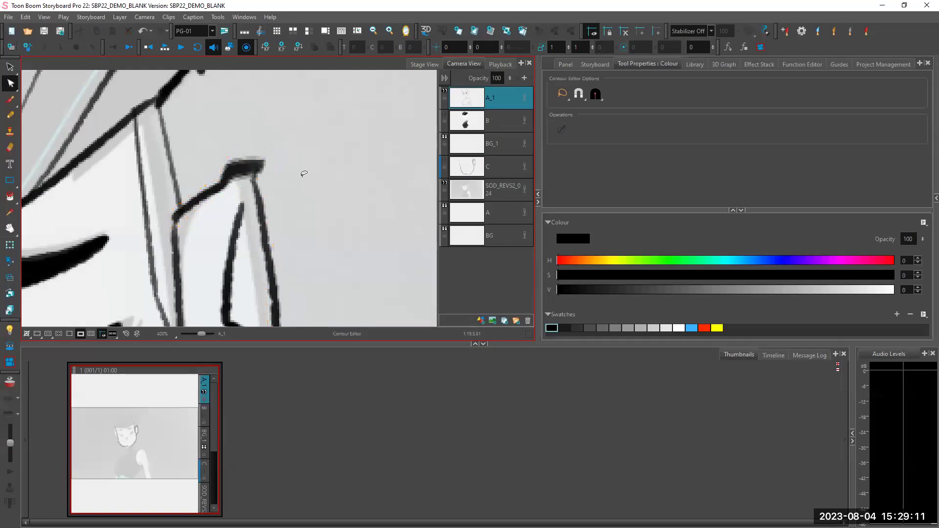
# Step: Undo the contour change on the ear tip while keeping layer A_1 shown
pyautogui.hotkey('ctrl', 'z')
pyautogui.hotkey('ctrl', 'z')
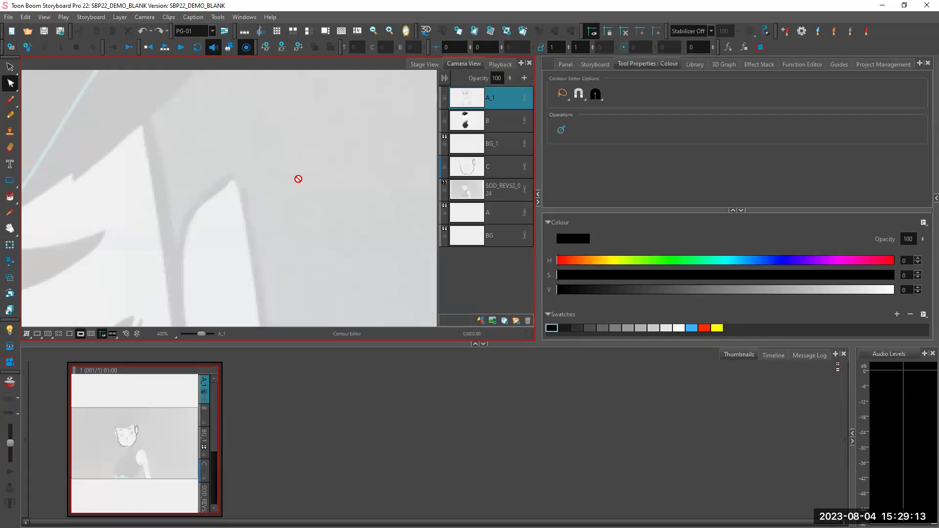
pyautogui.hotkey('ctrl', 'shift', 'z')
pyautogui.hotkey('ctrl', 'shift', 'z')
# Step: Try to bend the ear's outer stroke outward with the Centerline Editor, and undo the change
pyautogui.click(13, 89)
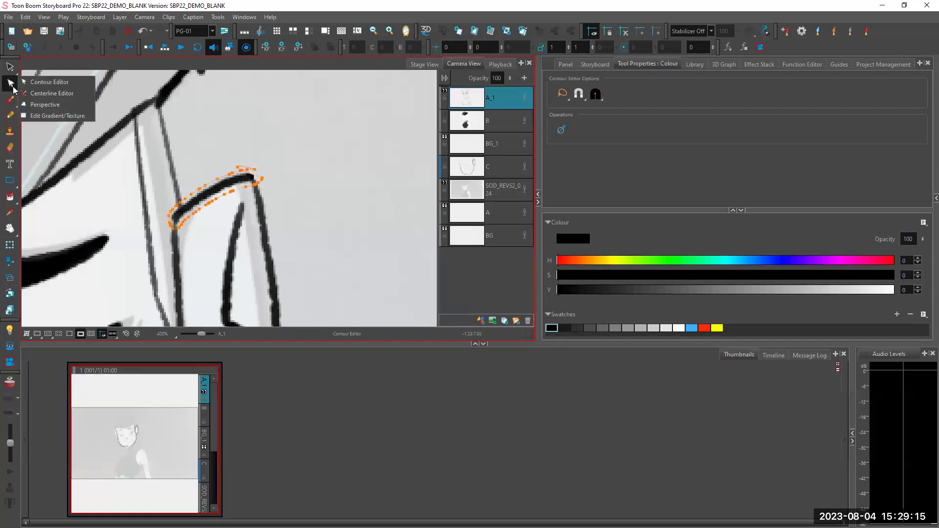
pyautogui.click(51, 93)
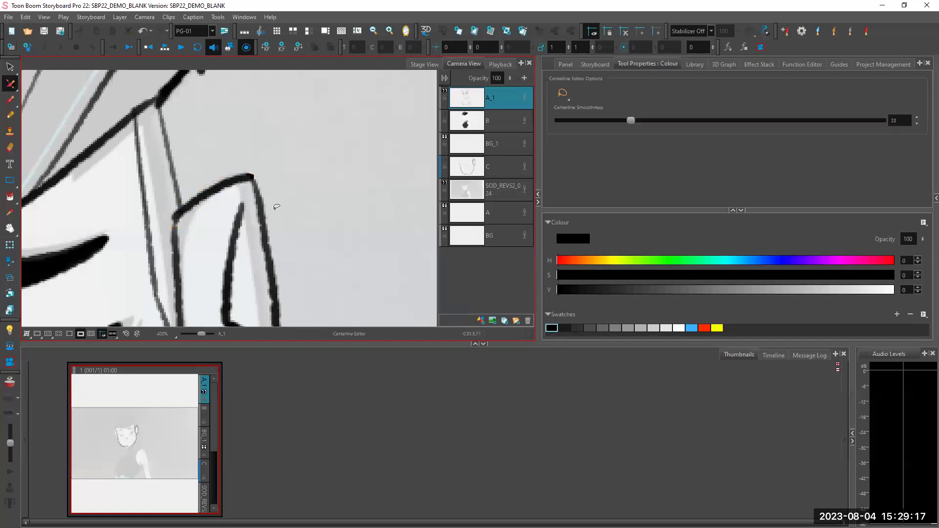
pyautogui.scroll(-3, 277, 207)
pyautogui.click(277, 246)
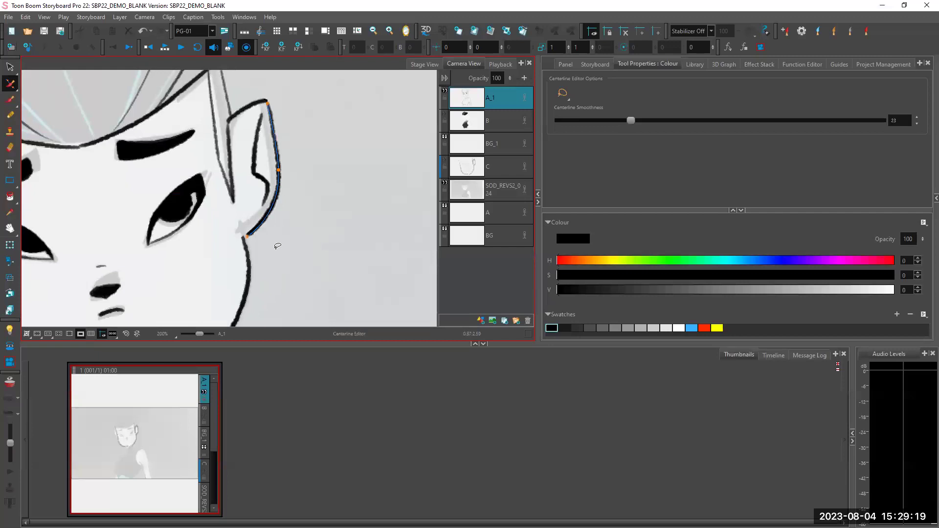
pyautogui.moveTo(275, 226)
pyautogui.moveTo(273, 223)
pyautogui.mouseDown()
pyautogui.moveTo(282, 235)
pyautogui.moveTo(288, 202)
pyautogui.mouseUp()
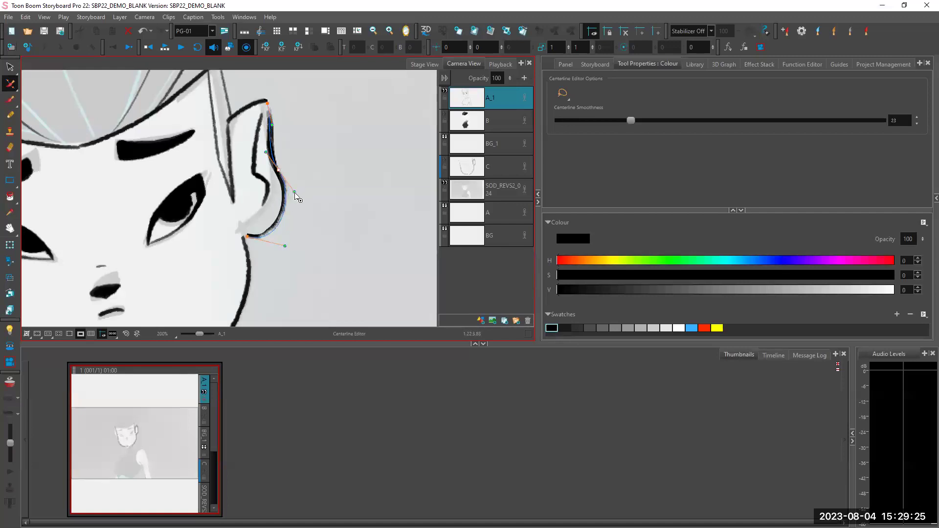
pyautogui.press('1')
pyautogui.press('1')
pyautogui.press('1')
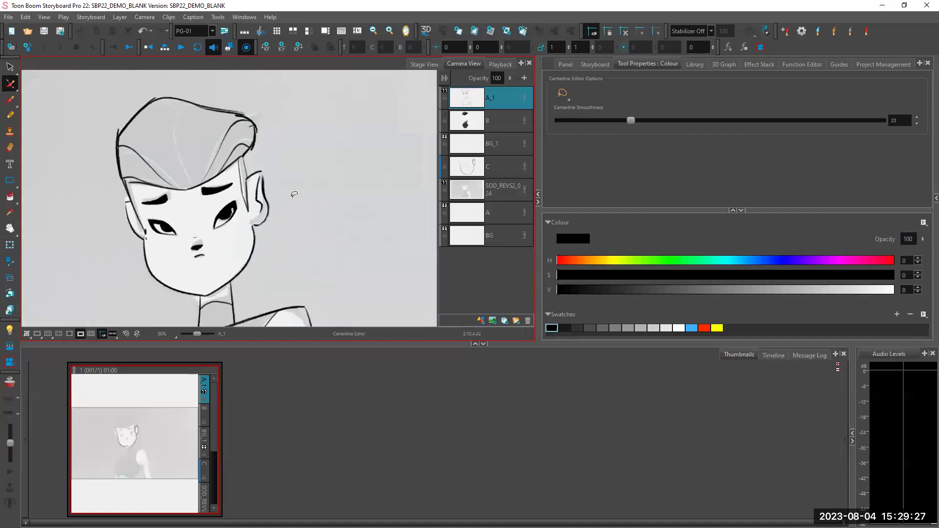
pyautogui.hotkey('alt', 'h')
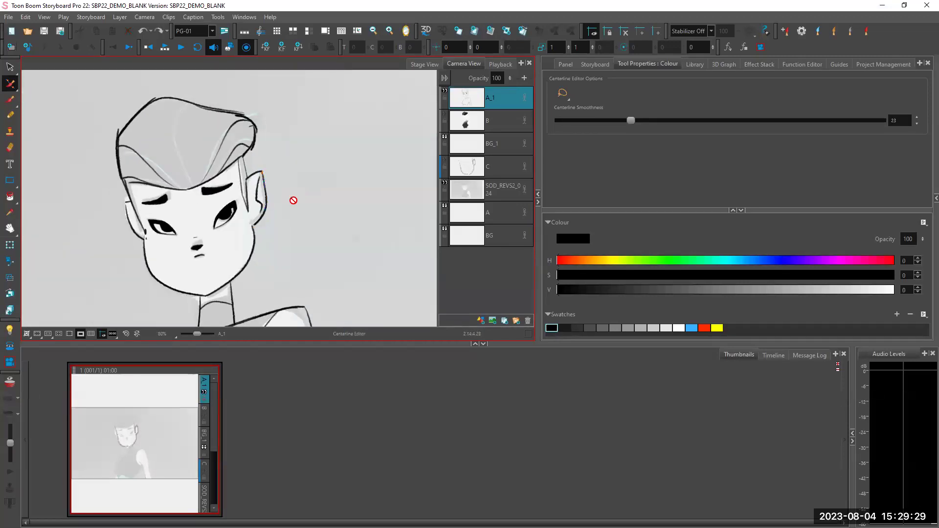
# Step: Compare bitmap layer C with vector layer A_1, leaving layer C selected but hidden and layer A_1 shown
pyautogui.hotkey('alt', 'h')
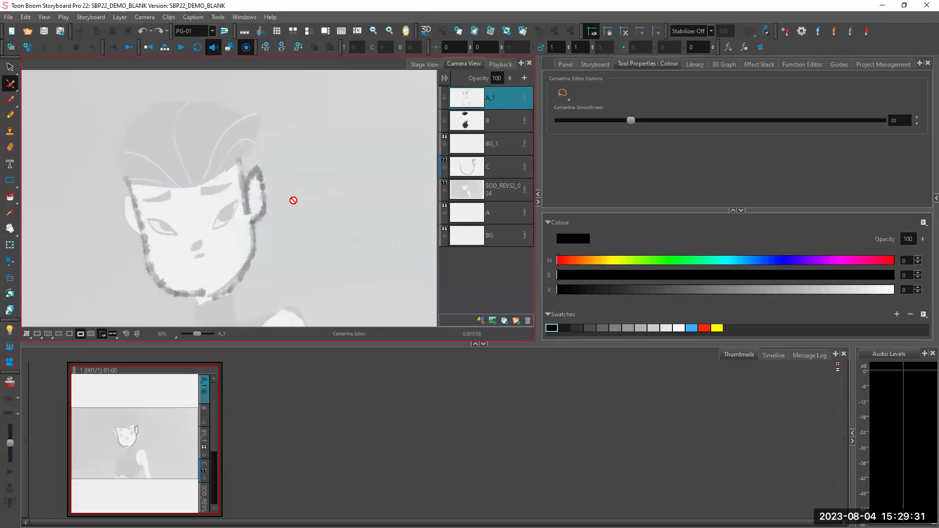
pyautogui.press('Down')
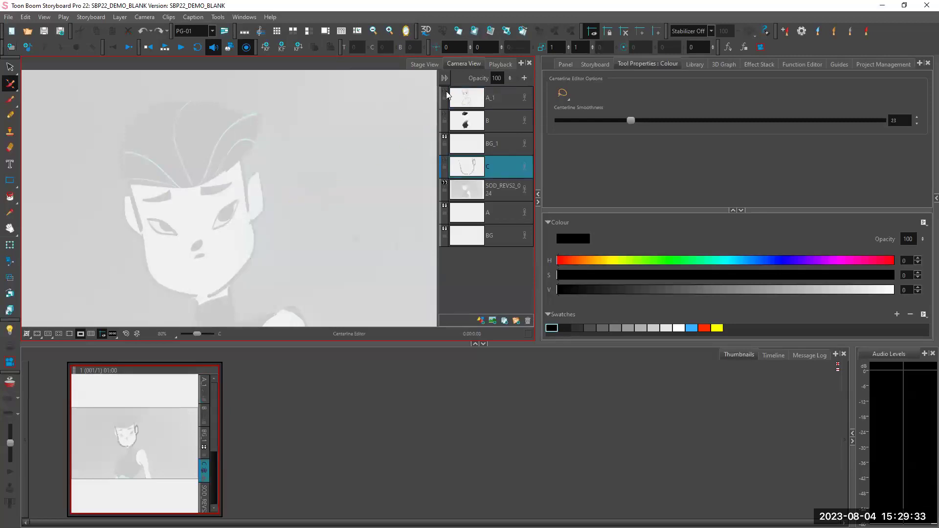
pyautogui.hotkey('alt', 'h')
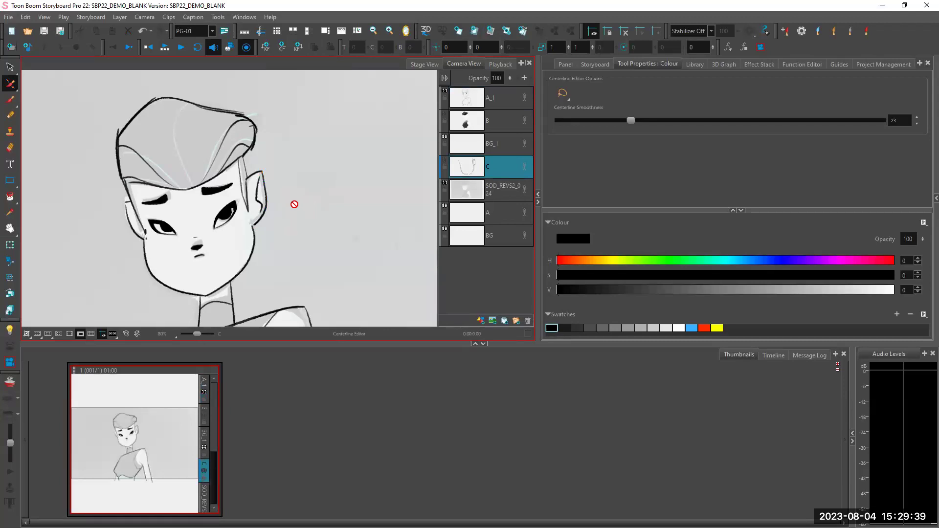
pyautogui.press('2')
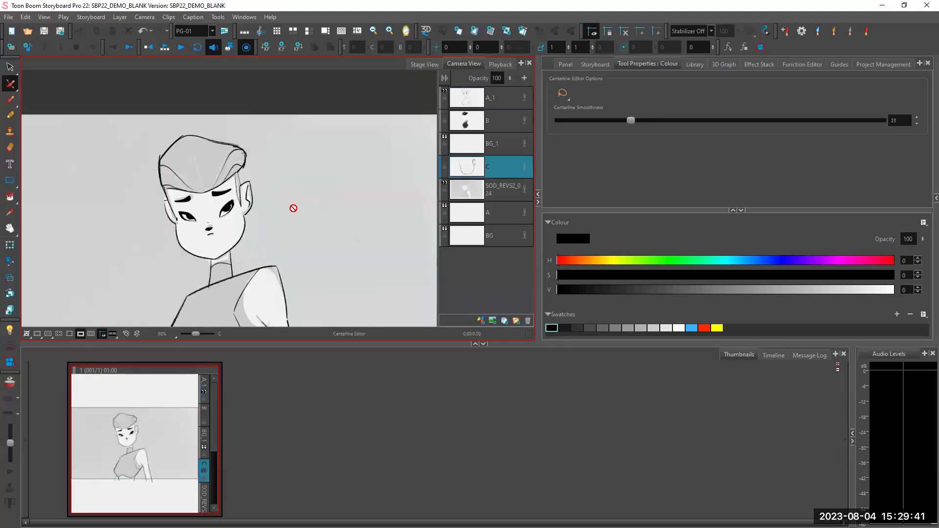
pyautogui.press('space')
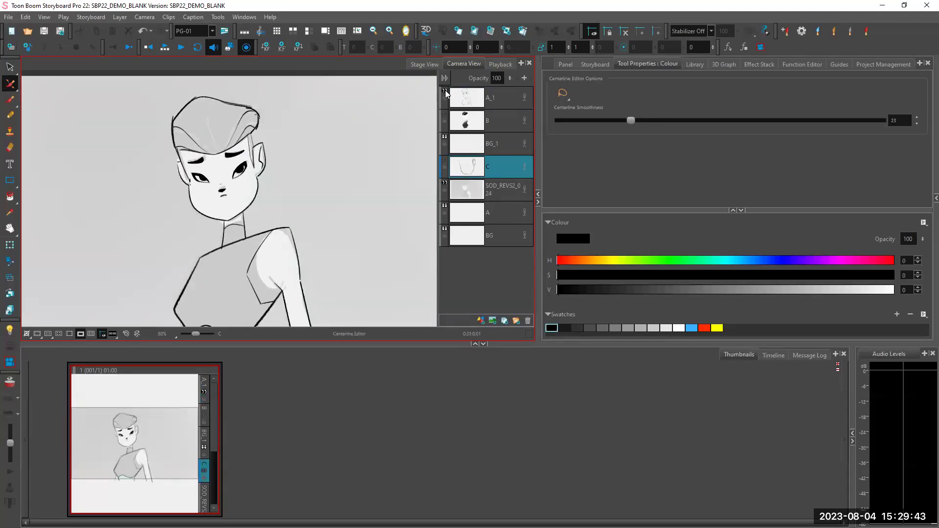
# Step: Hide layer A_1 and outline the character's eye beside the pointed ear on layer BG_1 with the Charcoal pencil
pyautogui.click(445, 93)
pyautogui.click(492, 144)
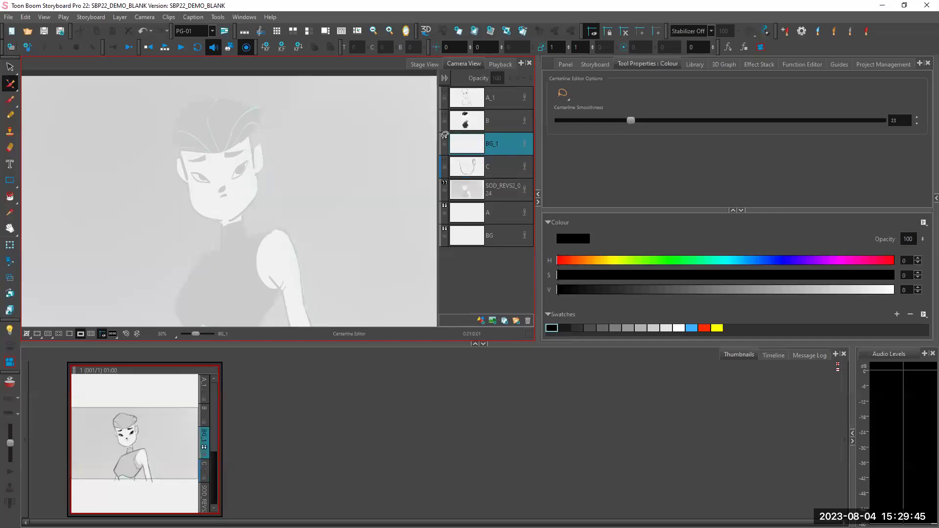
pyautogui.click(15, 116)
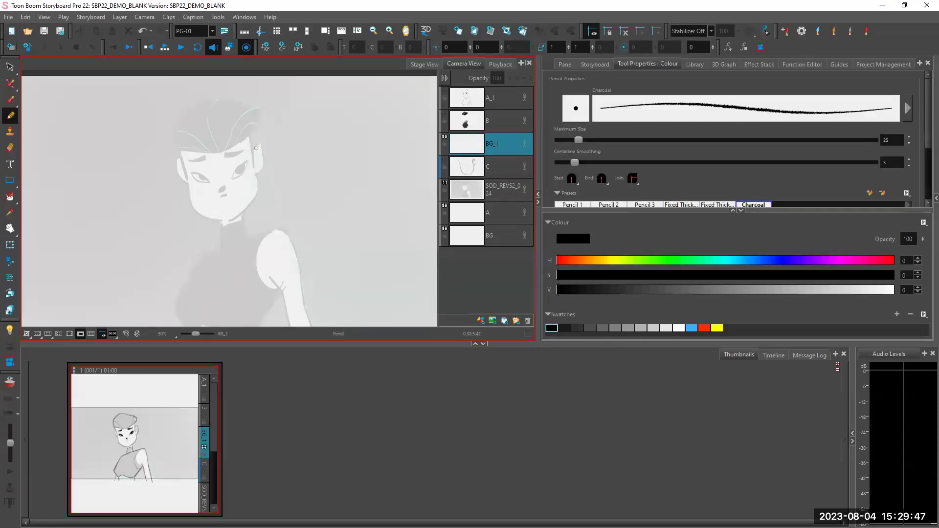
pyautogui.scroll(4, 255, 149)
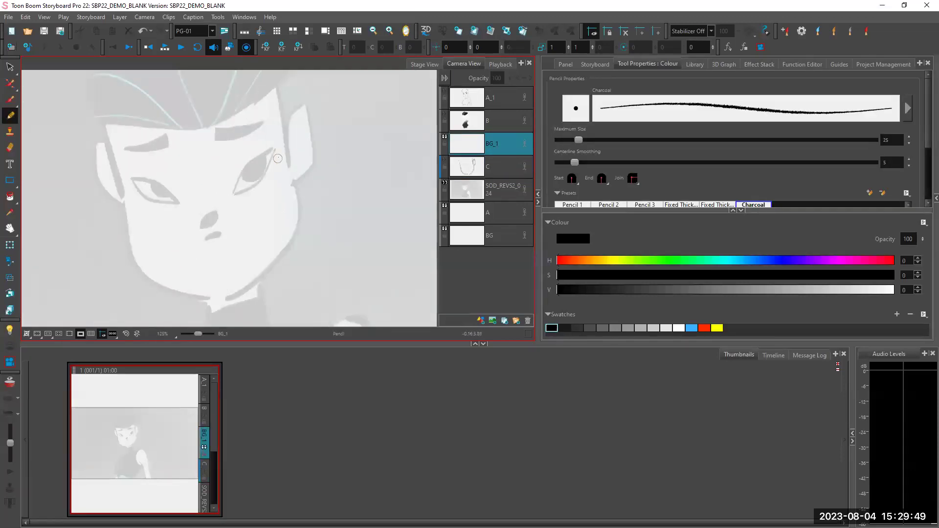
pyautogui.scroll(-2, 277, 158)
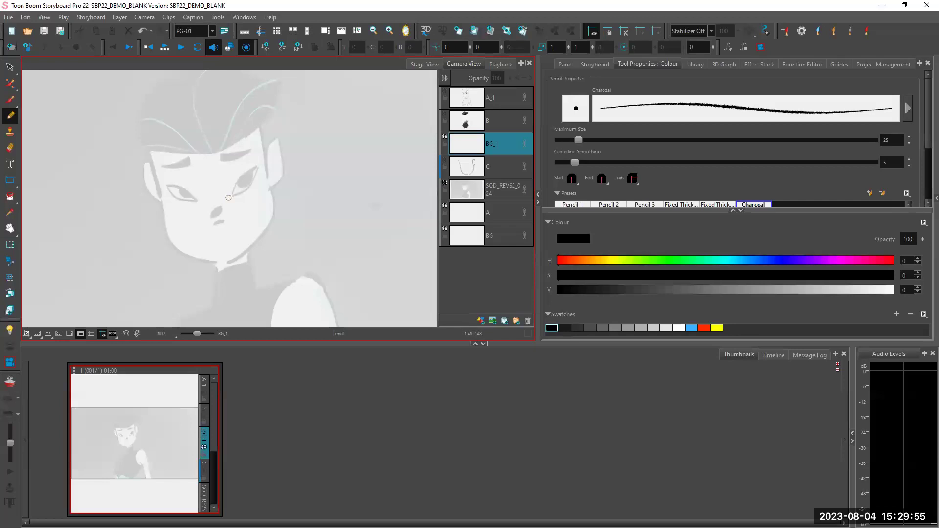
pyautogui.moveTo(232, 196); pyautogui.dragTo(258, 167)
pyautogui.moveTo(232, 196); pyautogui.dragTo(256, 167)
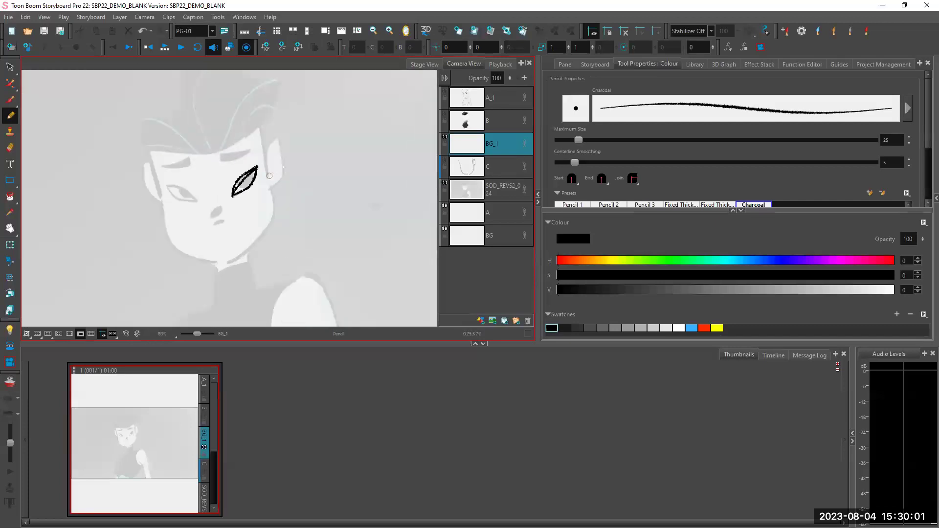
# Step: Select the eye outline strokes on layer BG_1 and set their maximum pencil size to 18.6
pyautogui.scroll(3, 264, 173)
pyautogui.moveTo(325, 130); pyautogui.dragTo(309, 143)
pyautogui.scroll(1, 387, 88)
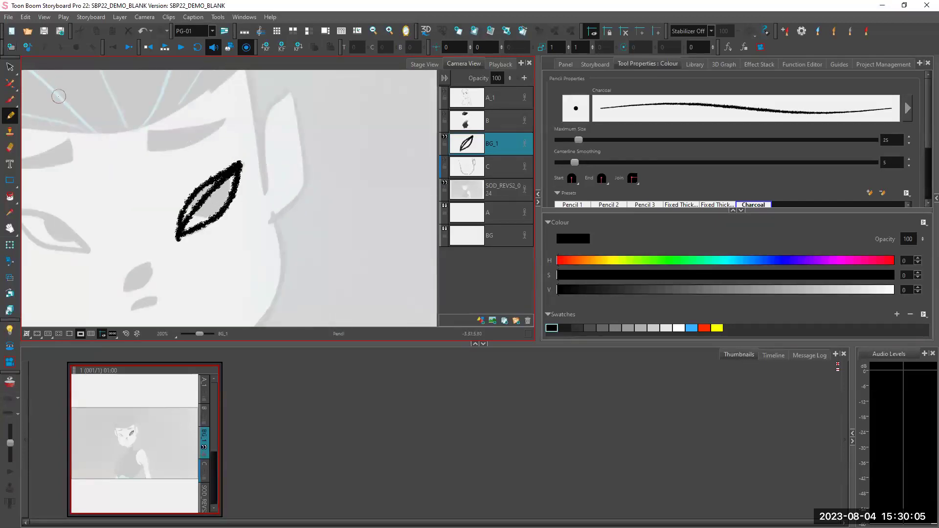
pyautogui.click(13, 67)
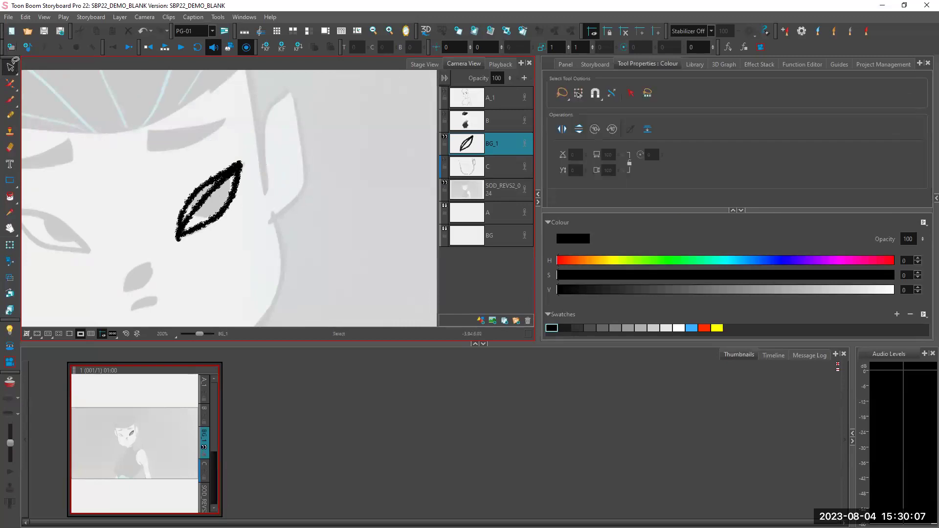
pyautogui.moveTo(245, 146)
pyautogui.mouseDown()
pyautogui.moveTo(220, 149)
pyautogui.moveTo(161, 209)
pyautogui.moveTo(183, 254)
pyautogui.moveTo(252, 212)
pyautogui.moveTo(252, 139)
pyautogui.mouseUp()
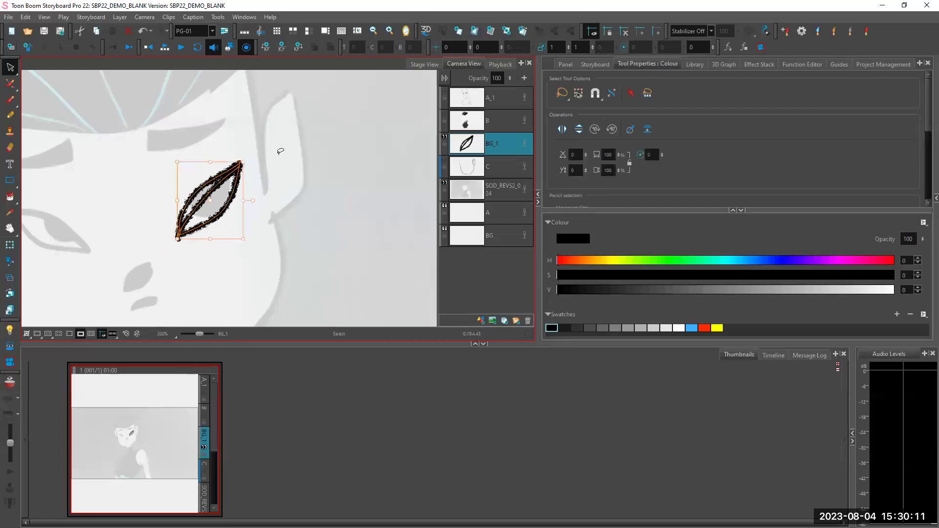
pyautogui.scroll(-3, 925, 114)
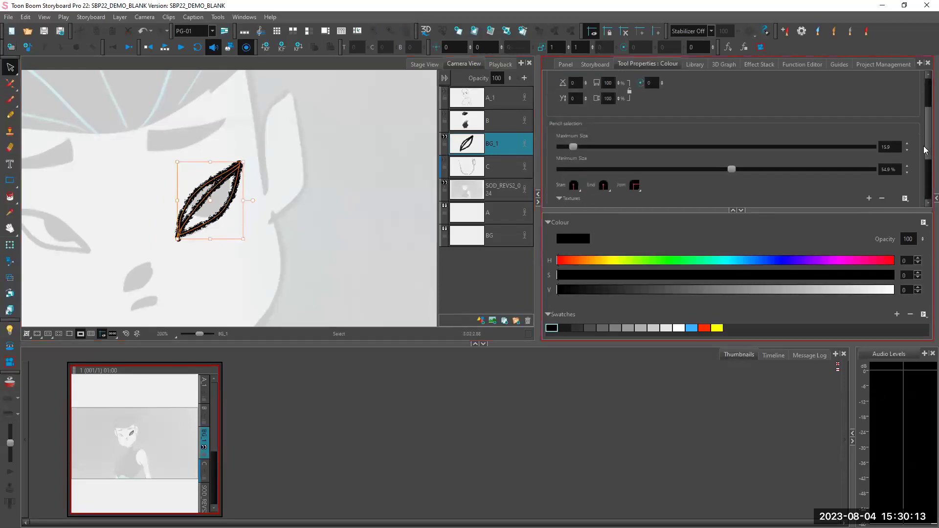
pyautogui.moveTo(573, 112)
pyautogui.mouseDown()
pyautogui.moveTo(593, 110)
pyautogui.moveTo(576, 111)
pyautogui.mouseUp()
# Step: Try other pencil textures and a red colour on the selected eye strokes, and restore black with the Charcoal texture
pyautogui.click(609, 189)
pyautogui.click(664, 190)
pyautogui.click(718, 189)
pyautogui.click(781, 188)
pyautogui.click(806, 188)
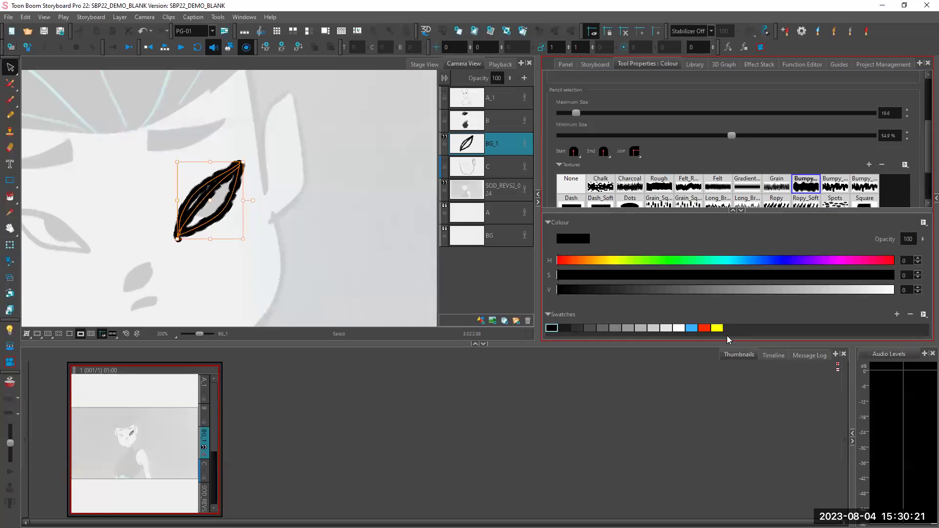
pyautogui.click(705, 328)
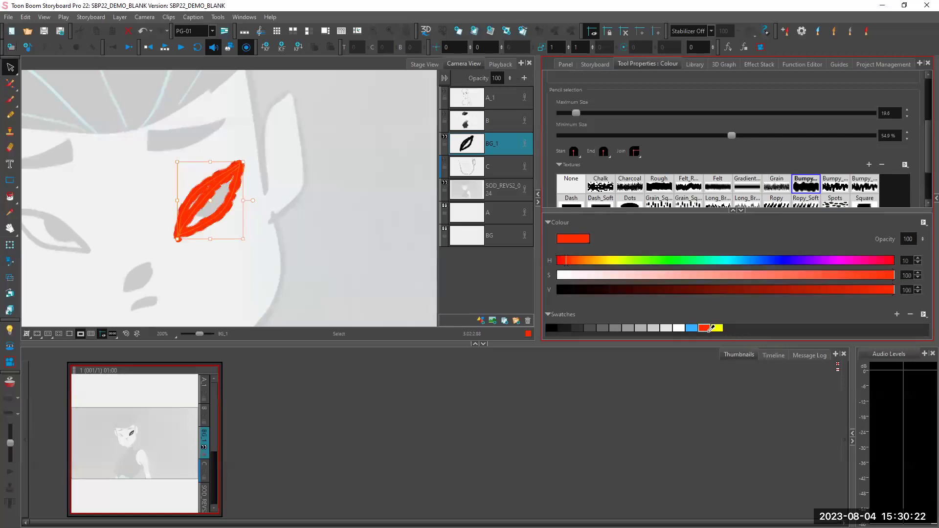
pyautogui.click(552, 327)
pyautogui.click(659, 186)
pyautogui.click(630, 186)
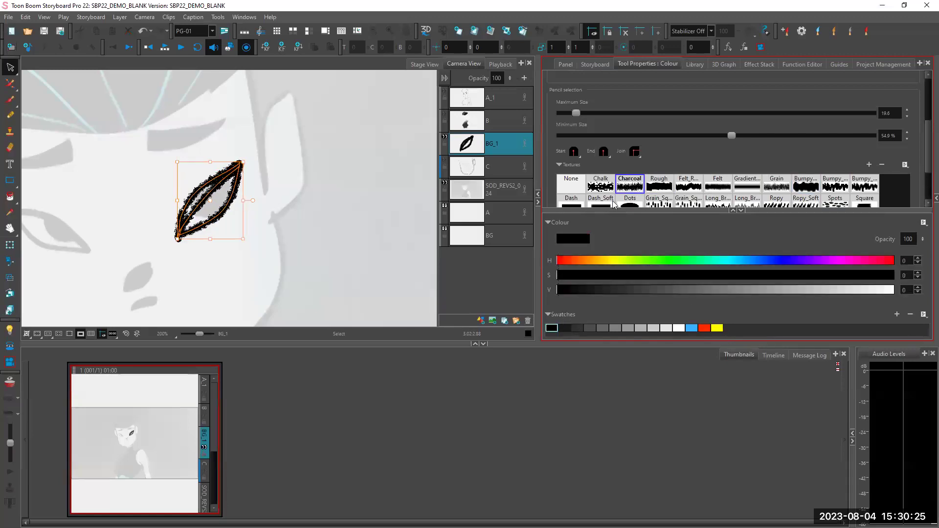
# Step: Hide BG_1, show A_1, try recolouring the ear's outer stroke red, and undo the colour change
pyautogui.click(445, 137)
pyautogui.click(503, 97)
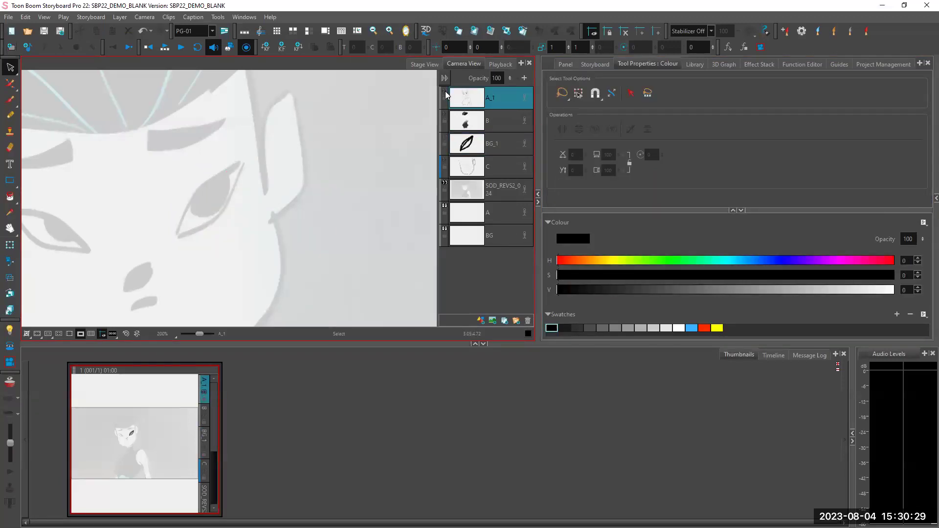
pyautogui.click(444, 92)
pyautogui.click(301, 147)
pyautogui.click(707, 327)
pyautogui.click(479, 291)
pyautogui.hotkey('ctrl', 'z')
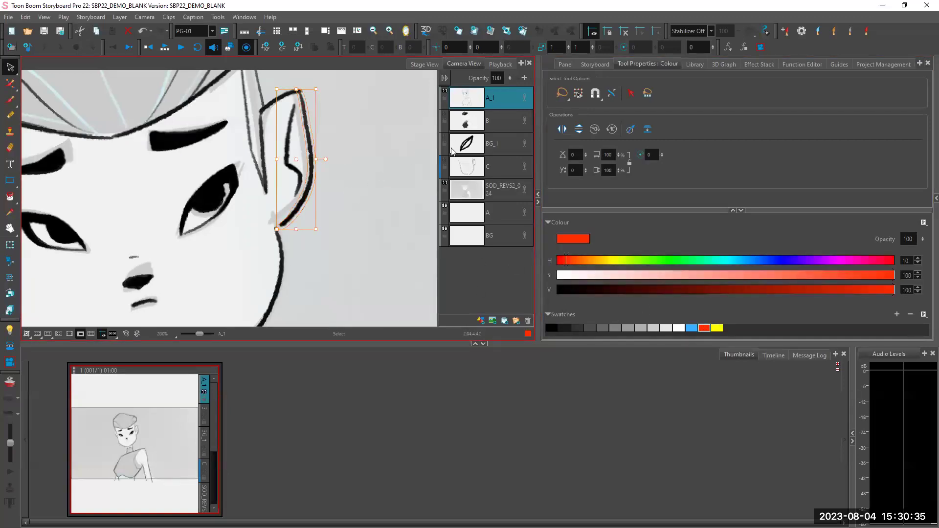
# Step: Show BG_1 without A_1 and examine the Charcoal texture of the eye strokes up close
pyautogui.click(454, 141)
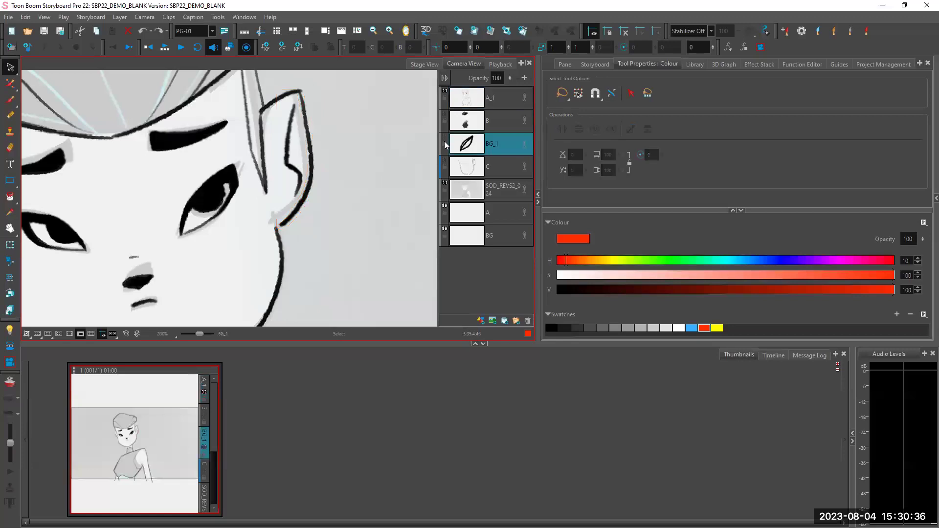
pyautogui.click(445, 92)
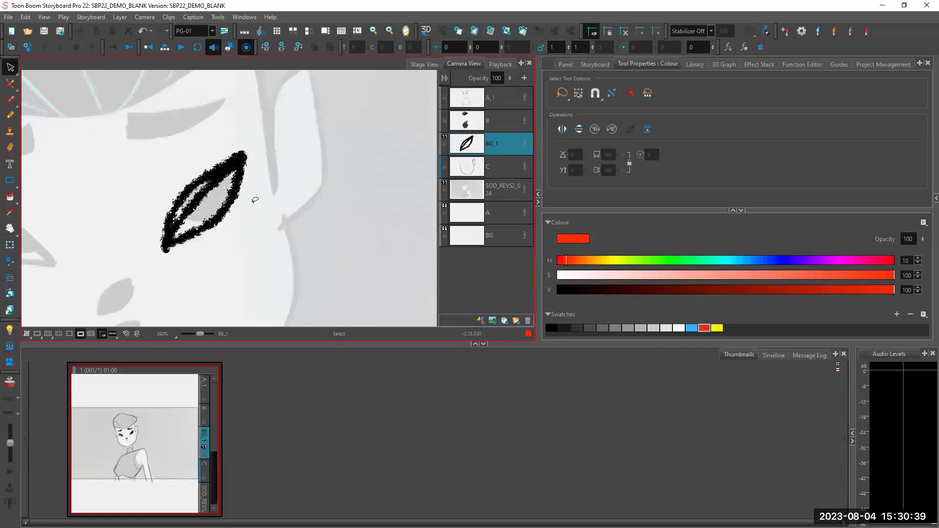
pyautogui.scroll(-3, 267, 195)
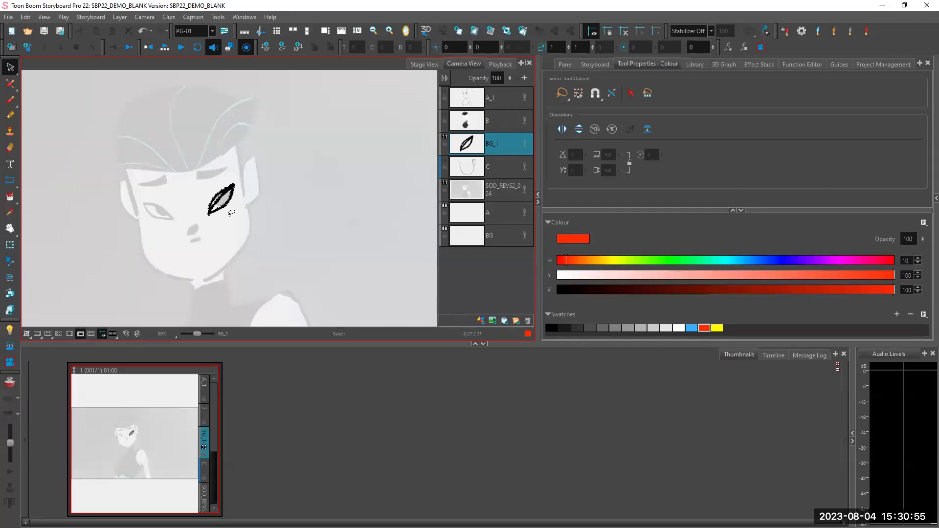
pyautogui.scroll(3, 238, 221)
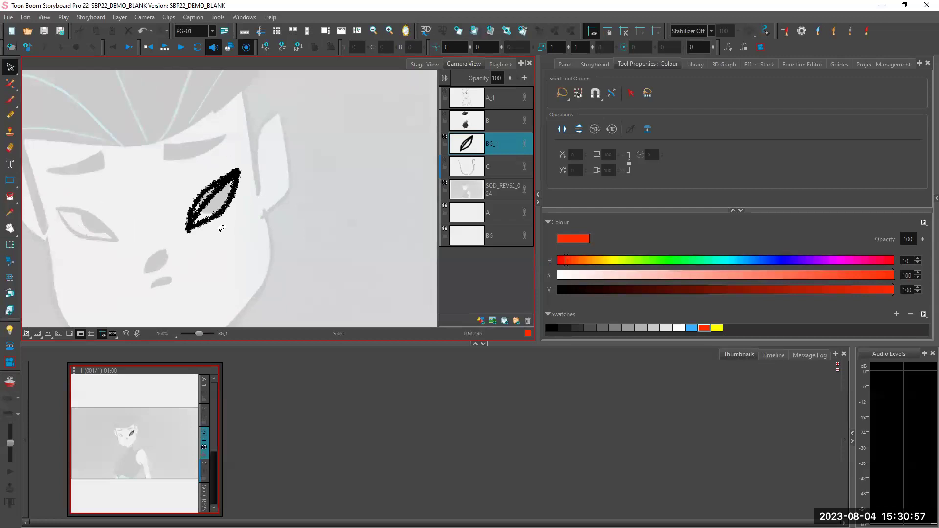
pyautogui.scroll(6, 240, 202)
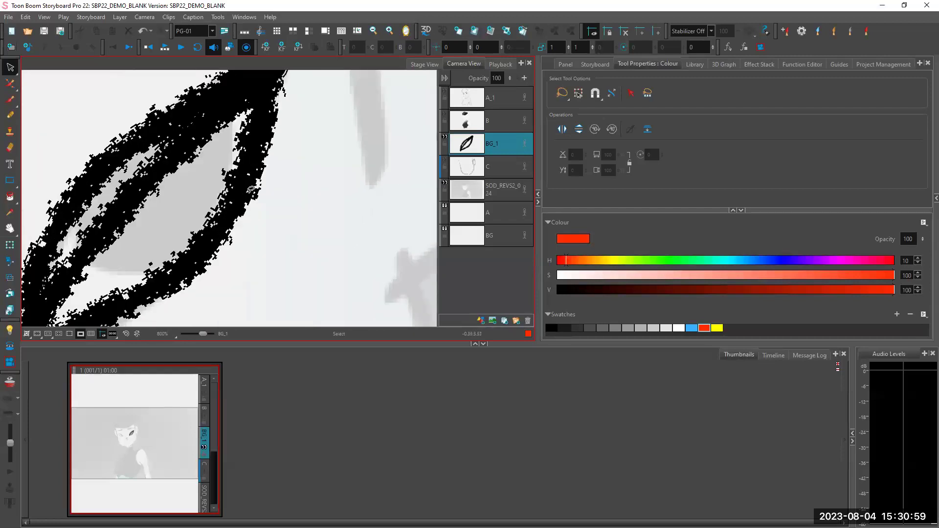
pyautogui.scroll(4, 251, 189)
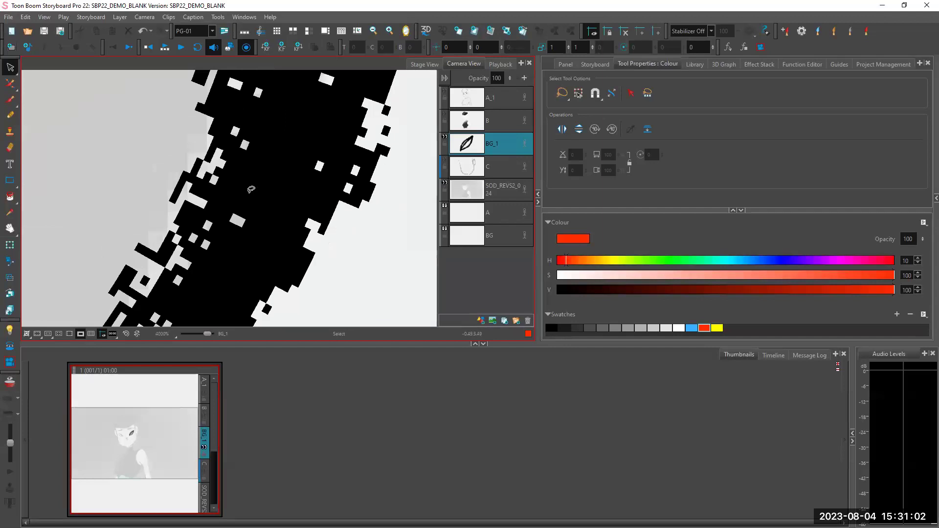
pyautogui.scroll(-9, 251, 189)
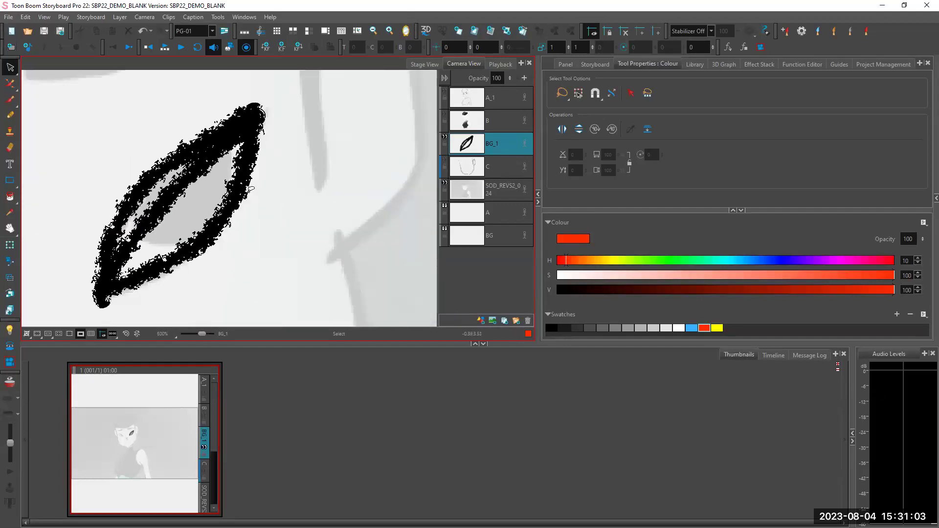
pyautogui.press('space')
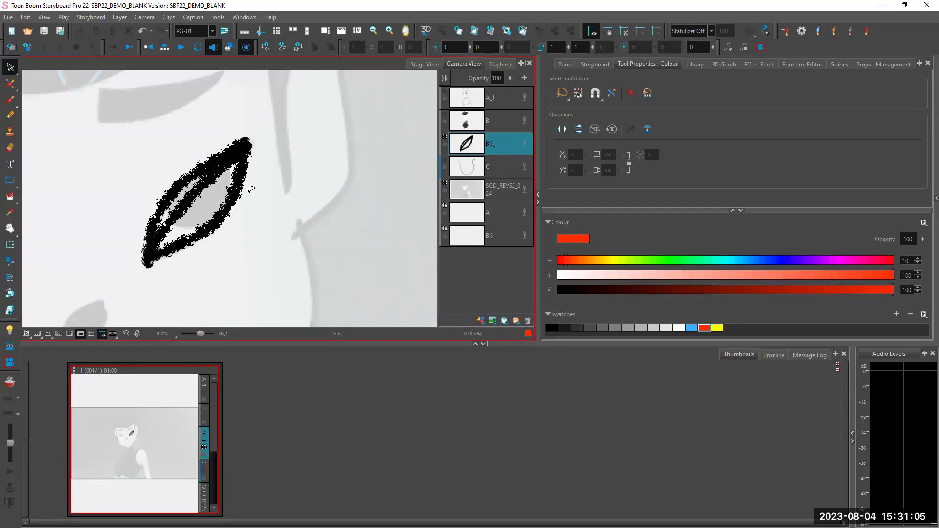
pyautogui.scroll(-3, 251, 189)
pyautogui.moveTo(227, 161); pyautogui.dragTo(255, 153)
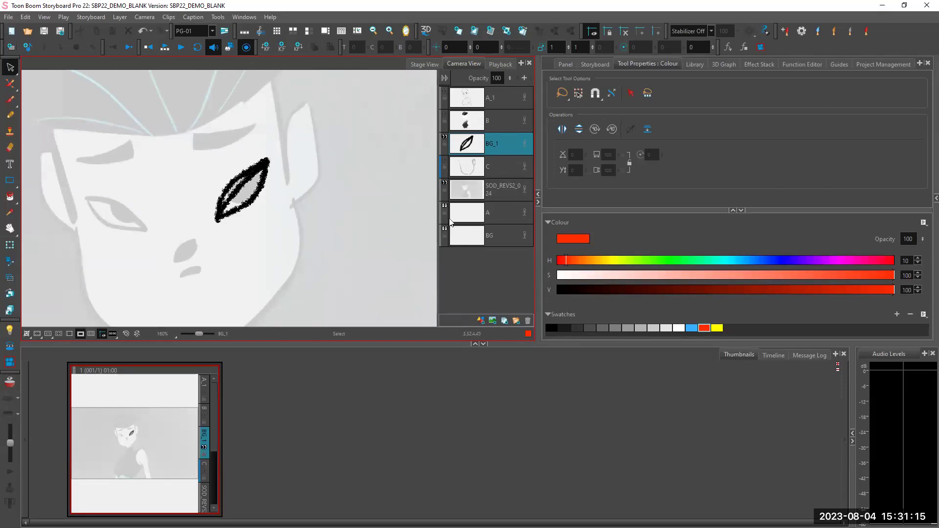
# Step: Hide layer BG_1 and show layer A_1 with the whole character drawing framed in the camera view
pyautogui.click(445, 138)
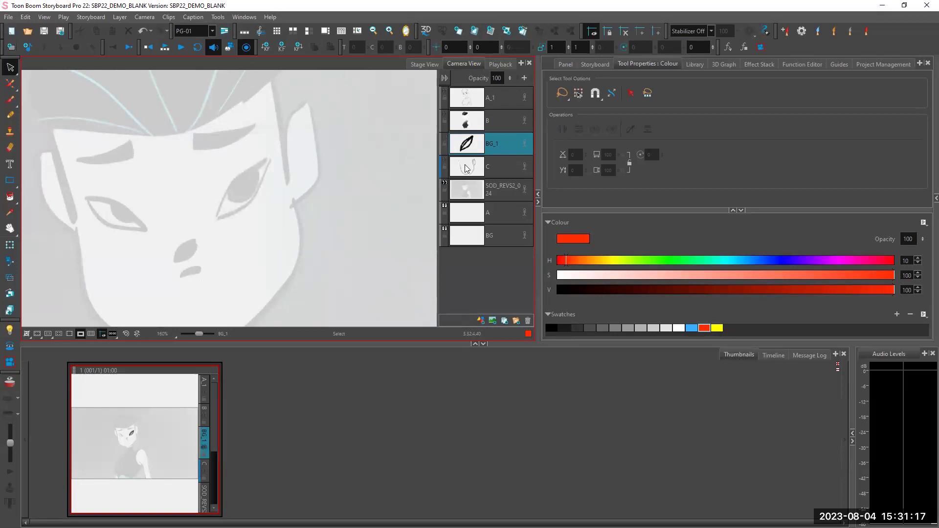
pyautogui.click(445, 91)
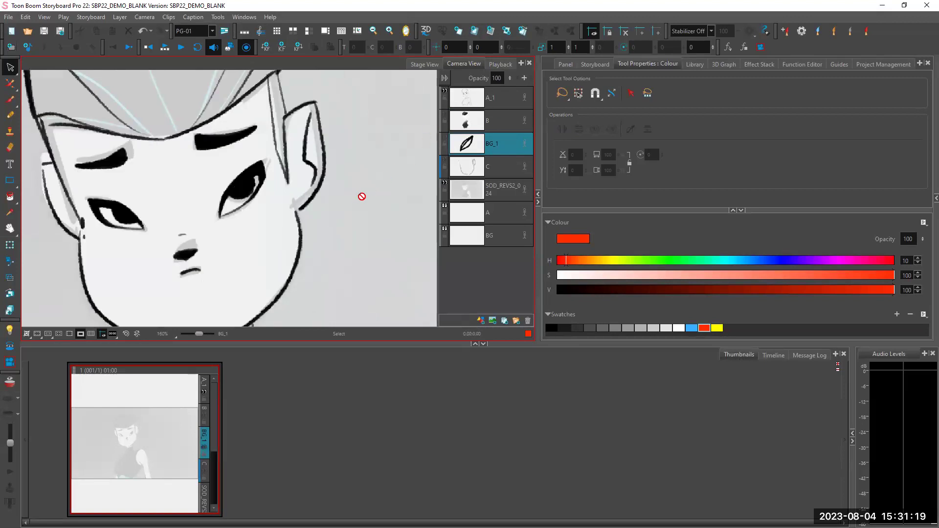
pyautogui.scroll(-6, 362, 197)
pyautogui.moveTo(364, 212); pyautogui.dragTo(338, 208)
pyautogui.scroll(2, 235, 207)
pyautogui.scroll(-2, 241, 204)
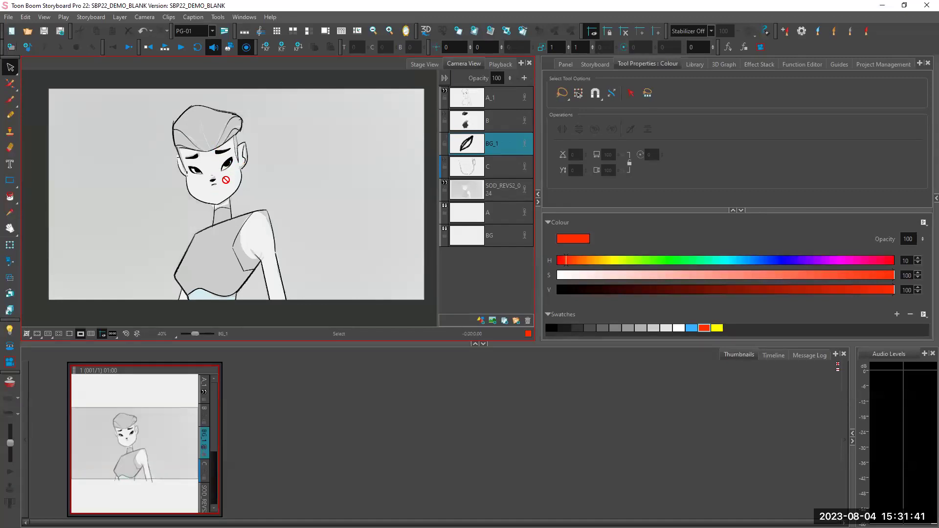
pyautogui.click(497, 103)
pyautogui.doubleClick(497, 103)
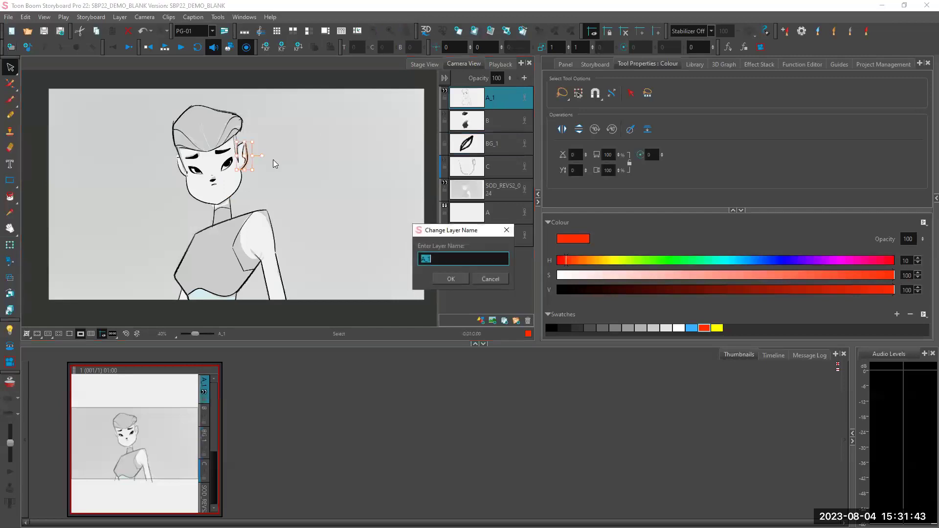
pyautogui.click(487, 278)
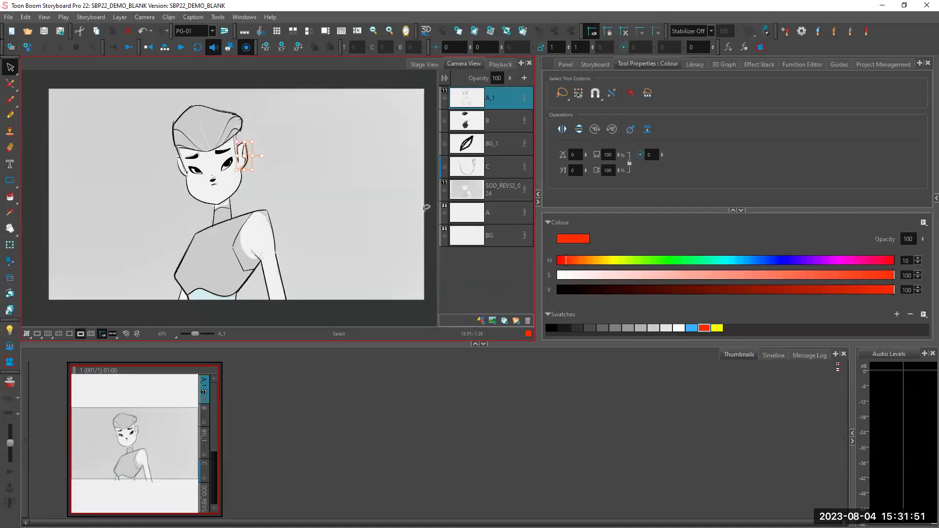
pyautogui.doubleClick(505, 98)
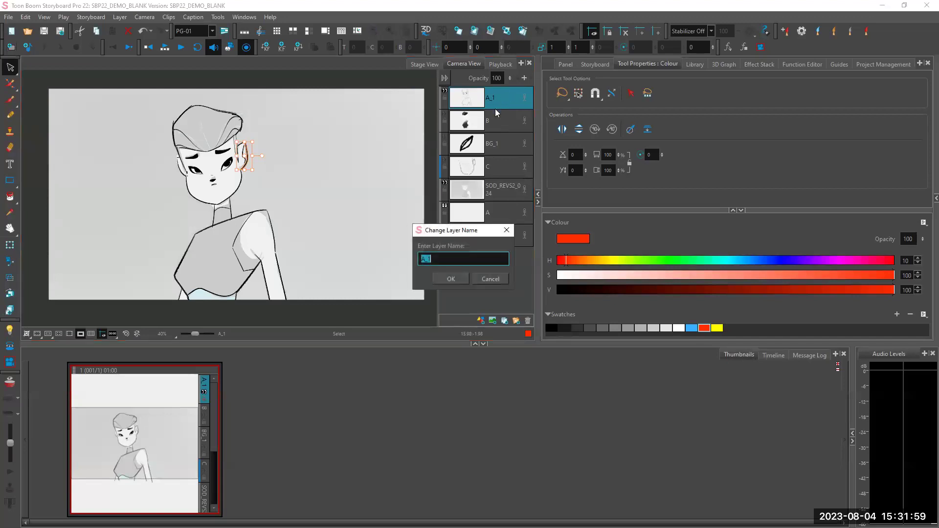
pyautogui.click(491, 279)
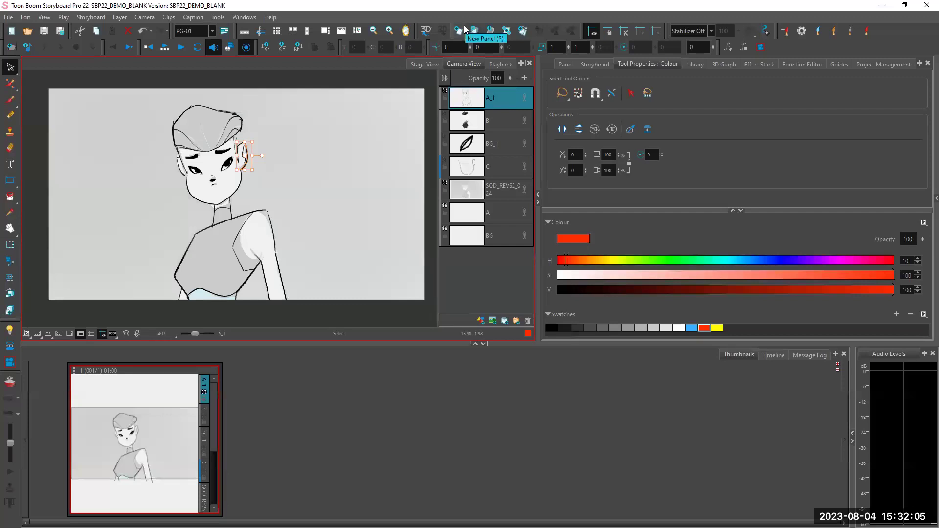
# Step: Generate an auto-matte for layer A_1 on a new layer with radius 400 and the custom light grey matte colour
pyautogui.rightClick(503, 101)
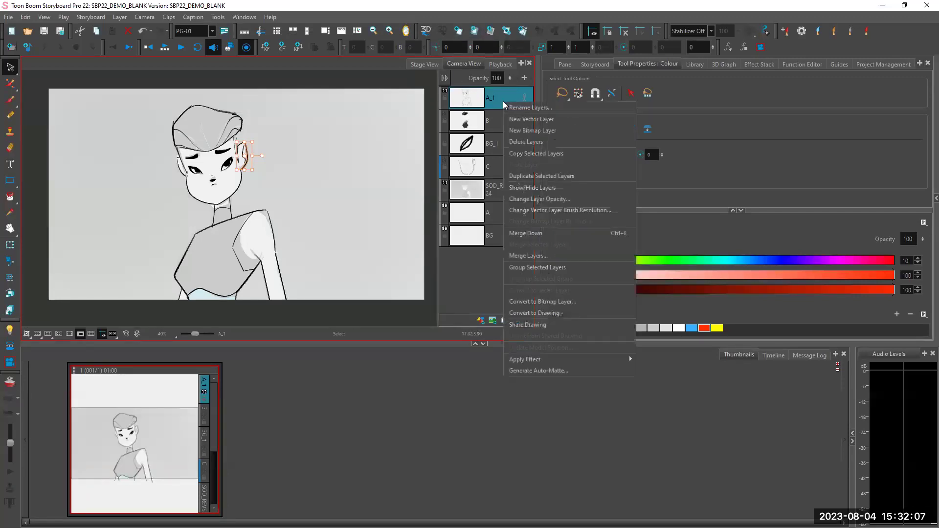
pyautogui.click(551, 370)
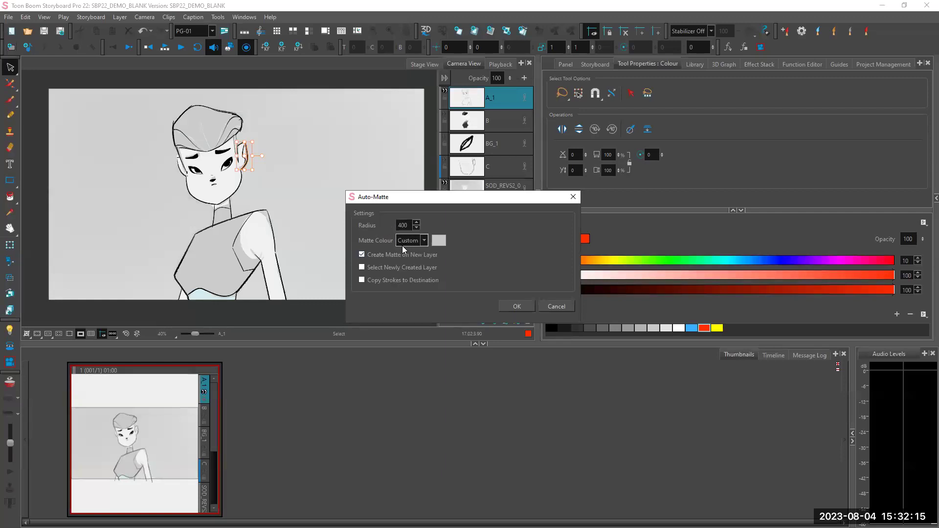
pyautogui.click(515, 307)
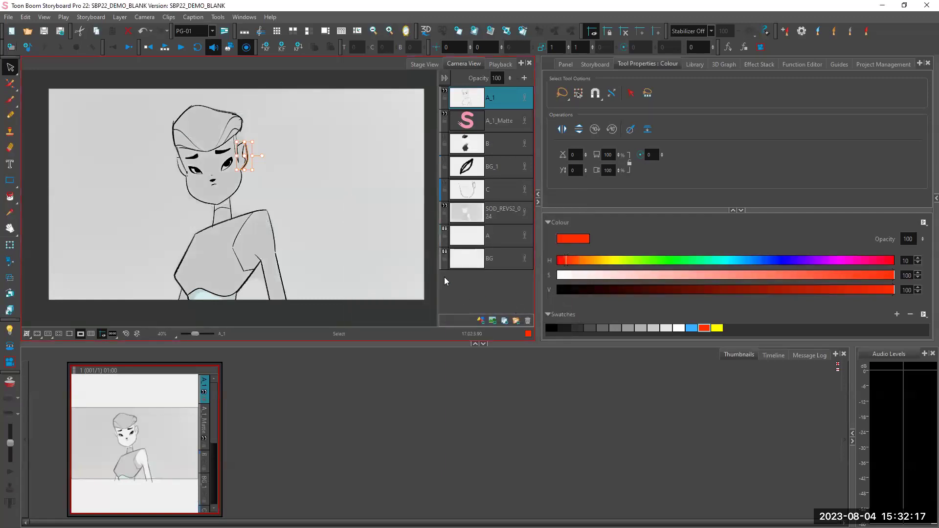
pyautogui.click(286, 131)
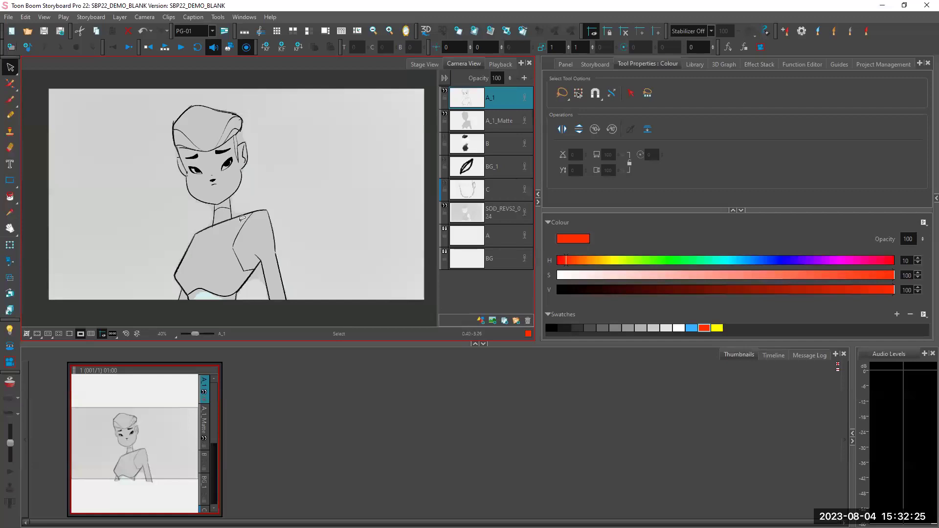
# Step: Select layer BG_1 and compare the drawing with layer A_1_Matte hidden and shown, leaving the matte shown
pyautogui.click(504, 166)
pyautogui.click(445, 114)
pyautogui.click(446, 114)
pyautogui.click(445, 115)
pyautogui.click(445, 114)
pyautogui.click(445, 116)
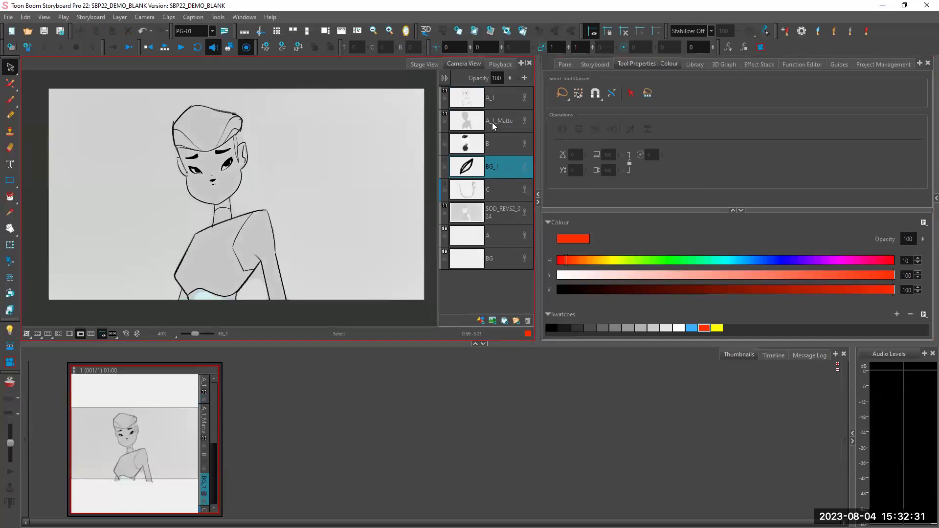
# Step: Show the A_1_Matte layer behind the line art, and show and select layer B with the dark hair and top shading
pyautogui.click(492, 123)
pyautogui.click(445, 115)
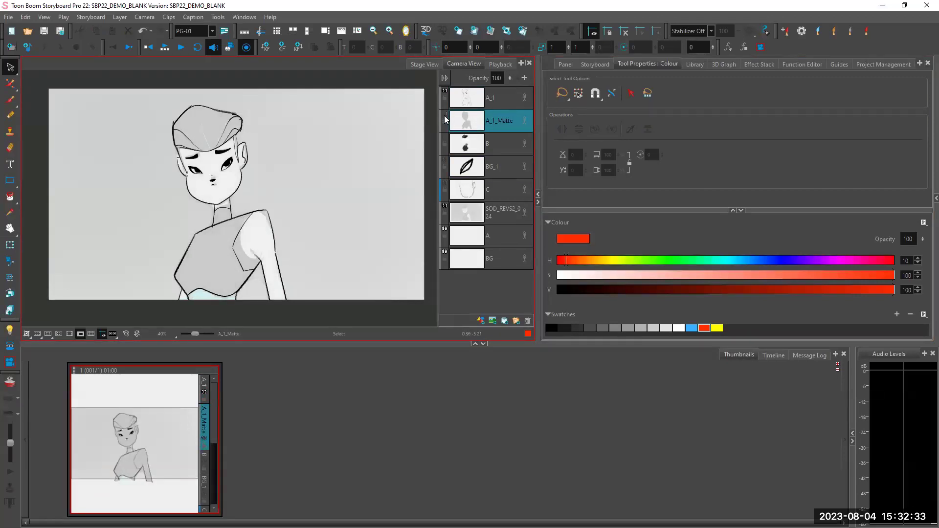
pyautogui.click(444, 115)
pyautogui.click(445, 115)
pyautogui.click(444, 137)
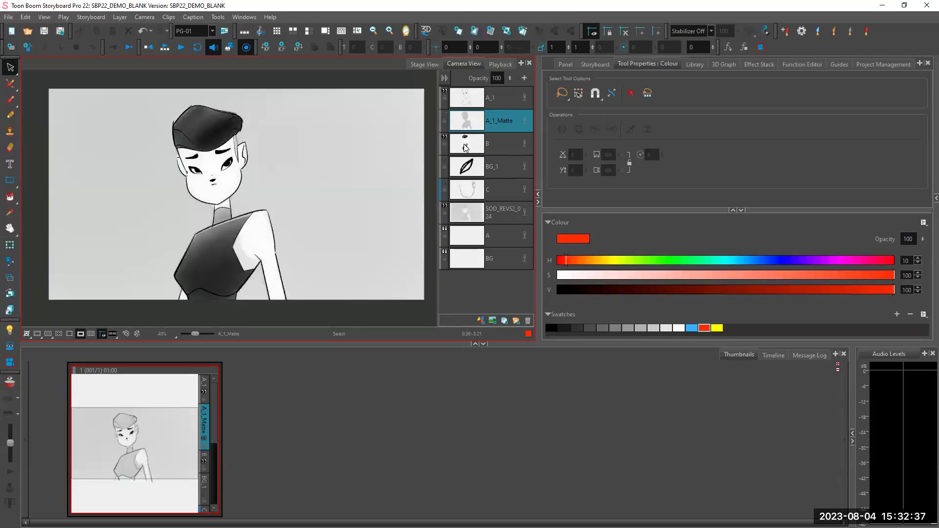
pyautogui.click(491, 152)
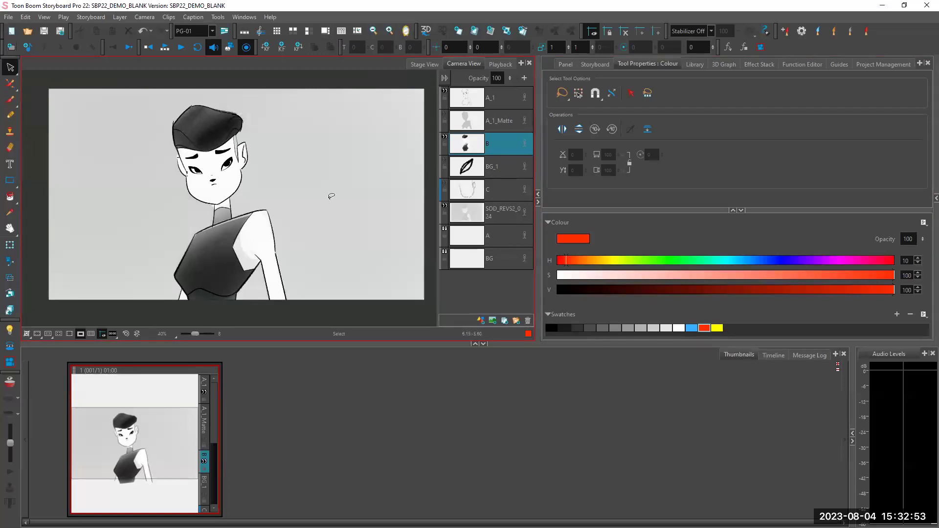
# Step: Activate the Stencil Brush on layer A_1 and set it to Repaint Brush Mode
pyautogui.click(12, 101)
pyautogui.click(13, 108)
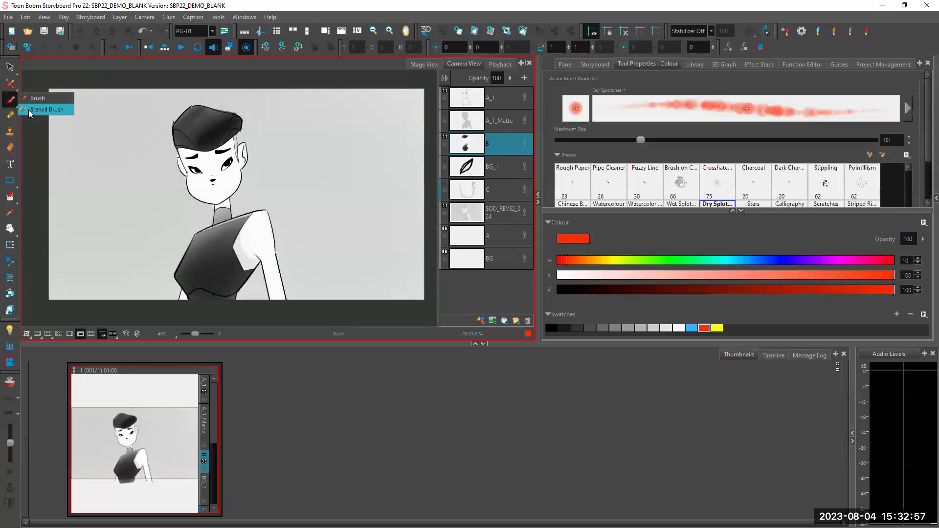
pyautogui.click(30, 110)
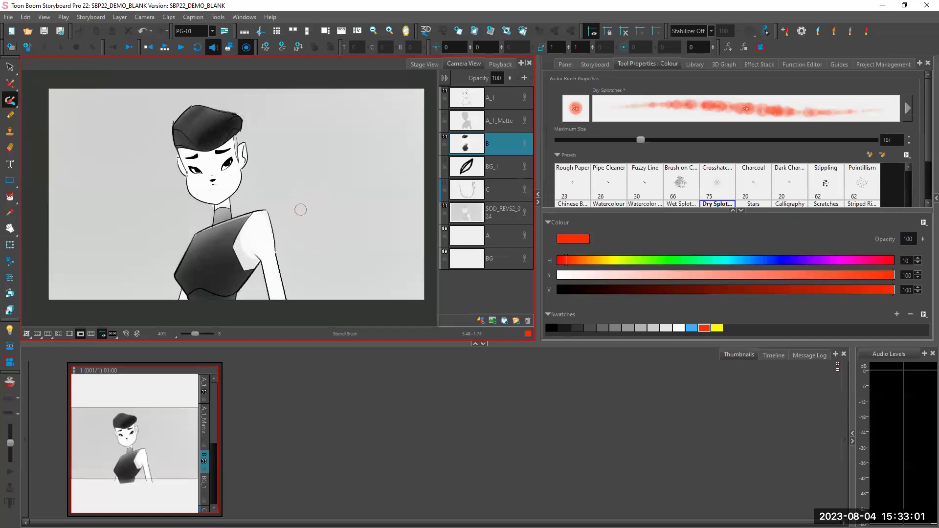
pyautogui.doubleClick(497, 96)
pyautogui.click(489, 278)
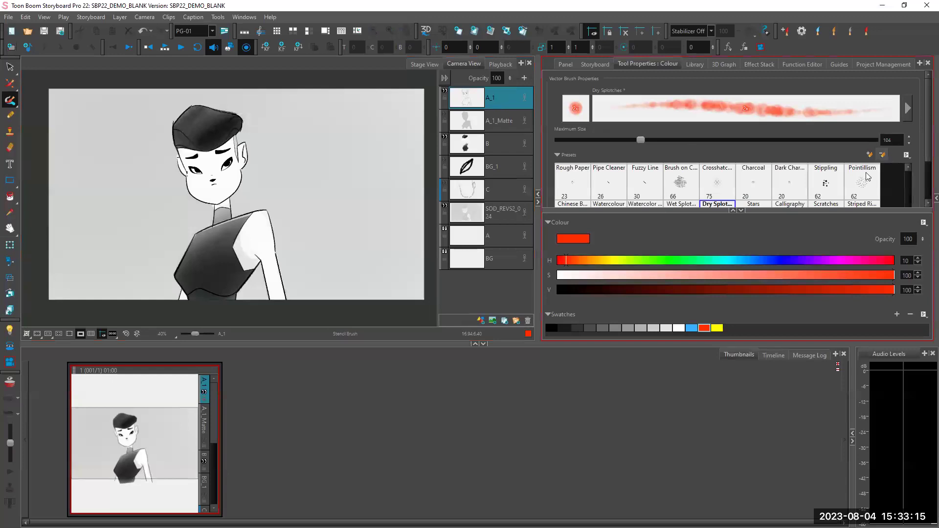
pyautogui.moveTo(925, 142); pyautogui.dragTo(927, 184)
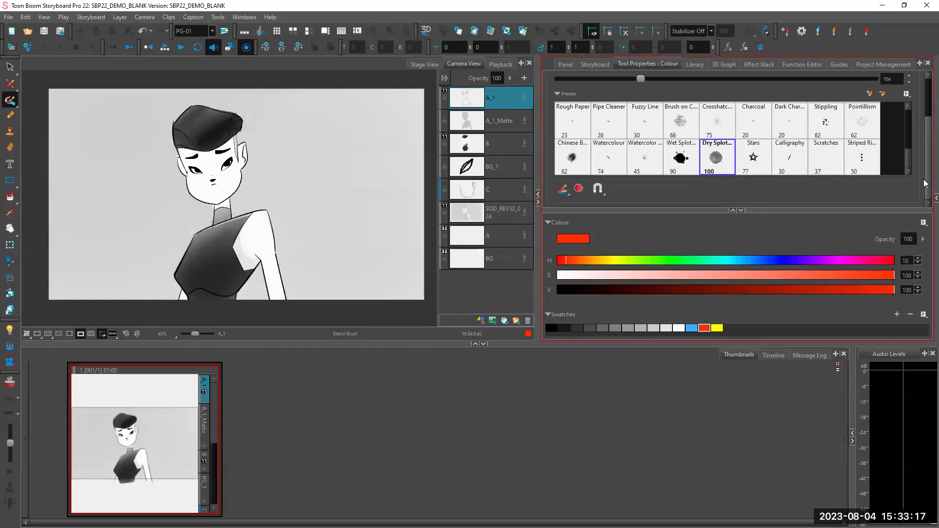
pyautogui.click(562, 188)
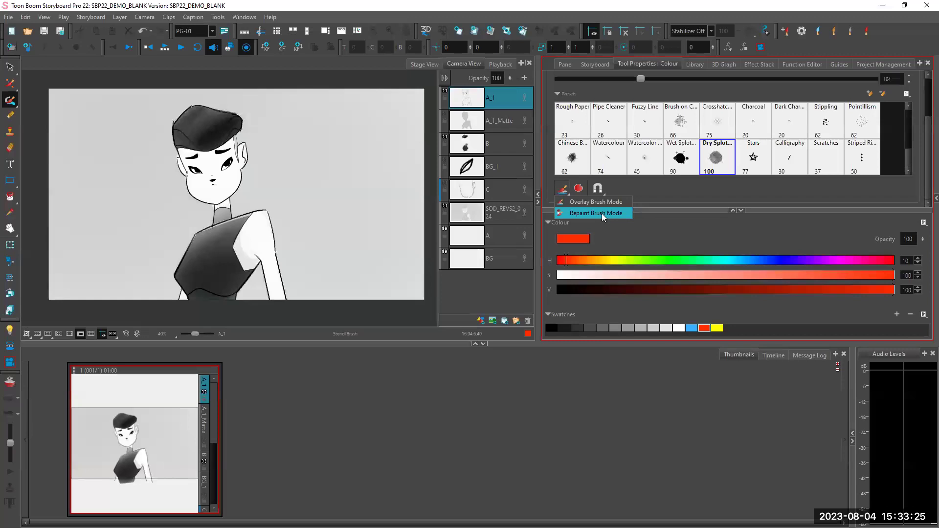
pyautogui.click(596, 213)
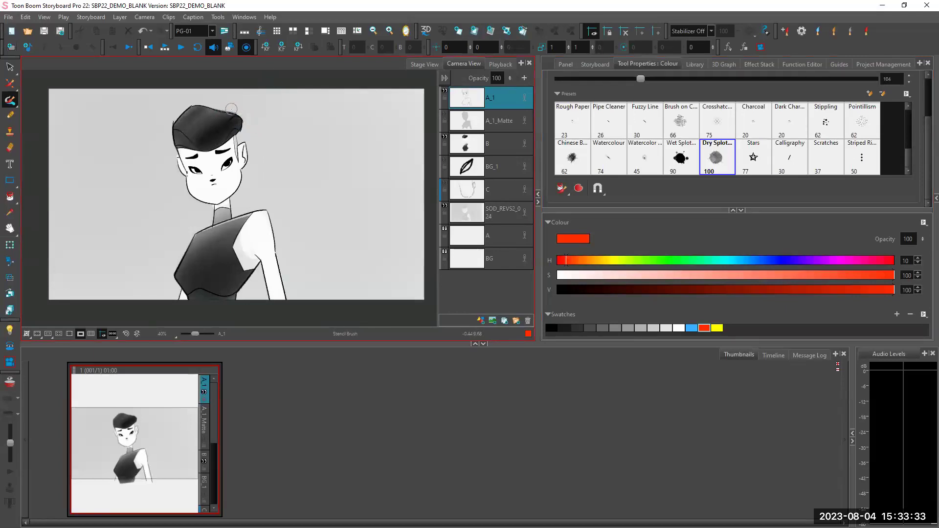
# Step: Compare the drawing with layer B hidden and shown, and repaint the hair outline and eyebrow strokes on A_1 in red
pyautogui.click(445, 137)
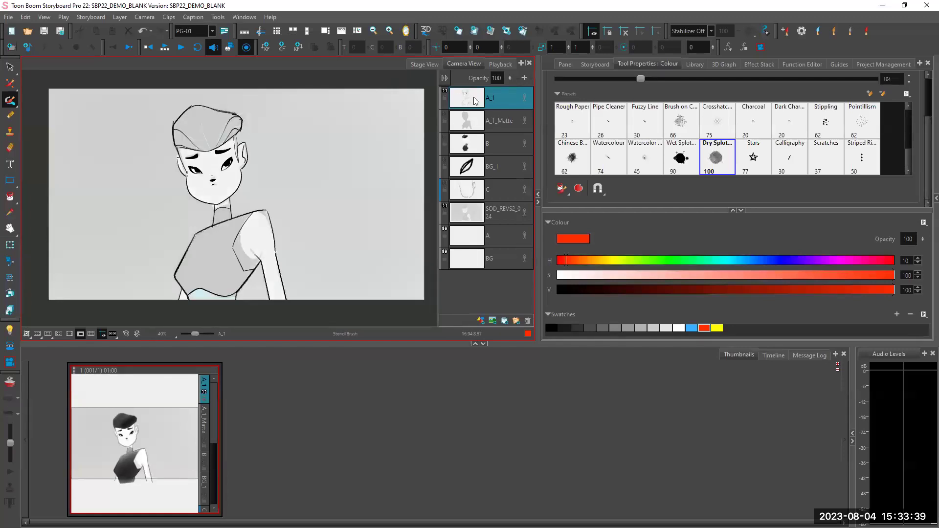
pyautogui.click(445, 138)
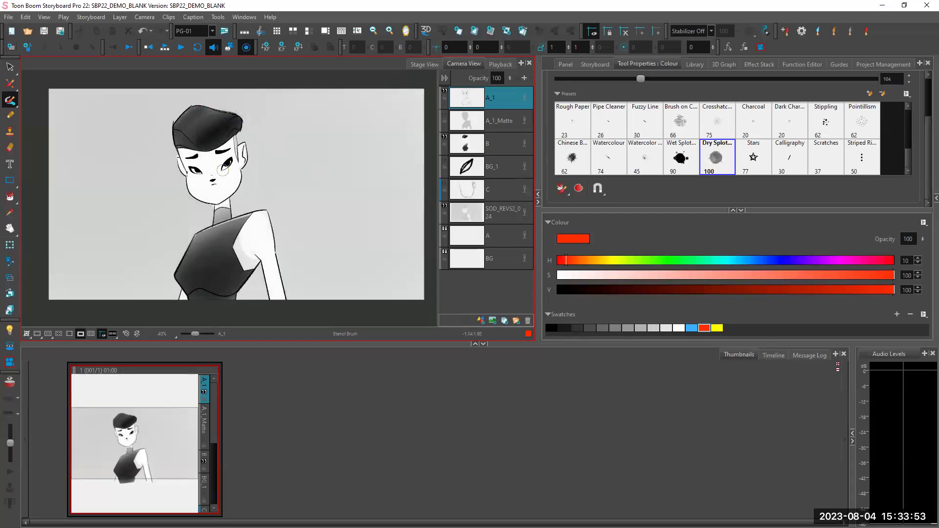
pyautogui.moveTo(210, 108); pyautogui.dragTo(196, 106)
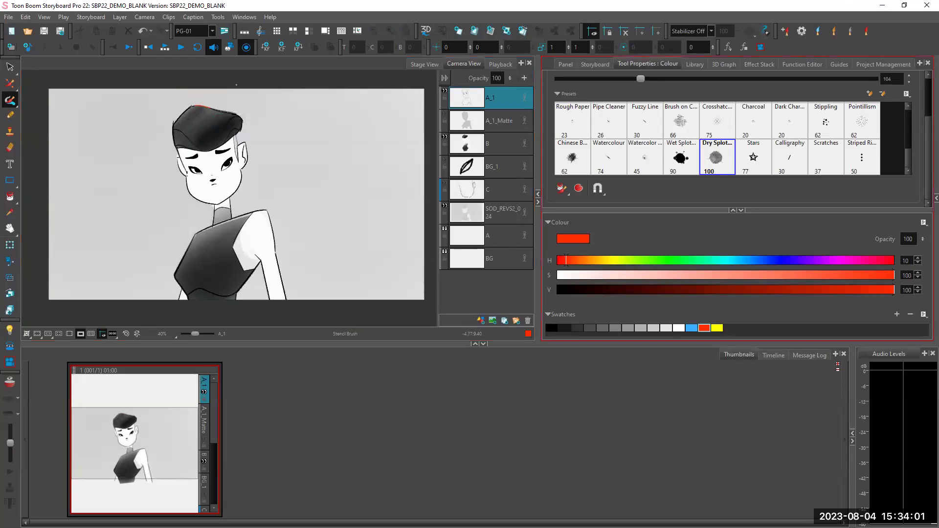
pyautogui.moveTo(202, 106)
pyautogui.mouseDown()
pyautogui.moveTo(176, 118)
pyautogui.moveTo(174, 142)
pyautogui.moveTo(202, 151)
pyautogui.moveTo(240, 128)
pyautogui.moveTo(245, 114)
pyautogui.moveTo(230, 109)
pyautogui.moveTo(435, 71)
pyautogui.mouseUp()
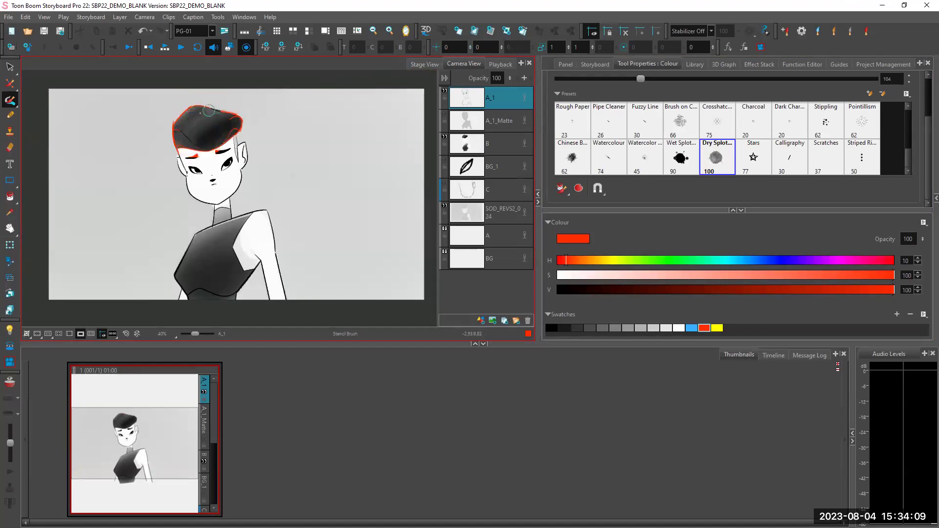
pyautogui.moveTo(206, 106); pyautogui.dragTo(229, 117)
# Step: With layer B temporarily hidden, try moving the red hair strokes on A_1 using the Select tool, and undo the moves
pyautogui.click(9, 67)
pyautogui.click(444, 137)
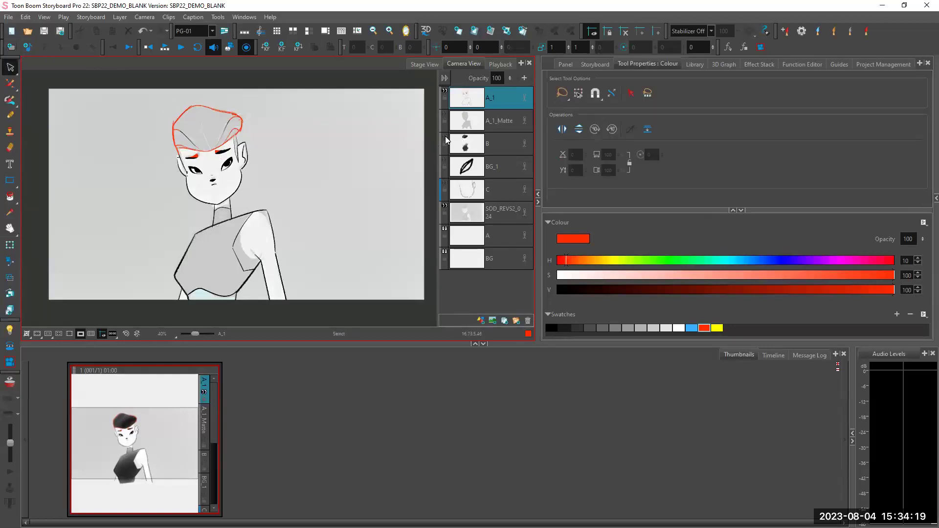
pyautogui.moveTo(219, 105)
pyautogui.mouseDown()
pyautogui.moveTo(232, 115)
pyautogui.moveTo(308, 119)
pyautogui.mouseUp()
pyautogui.click(239, 107)
pyautogui.click(230, 108)
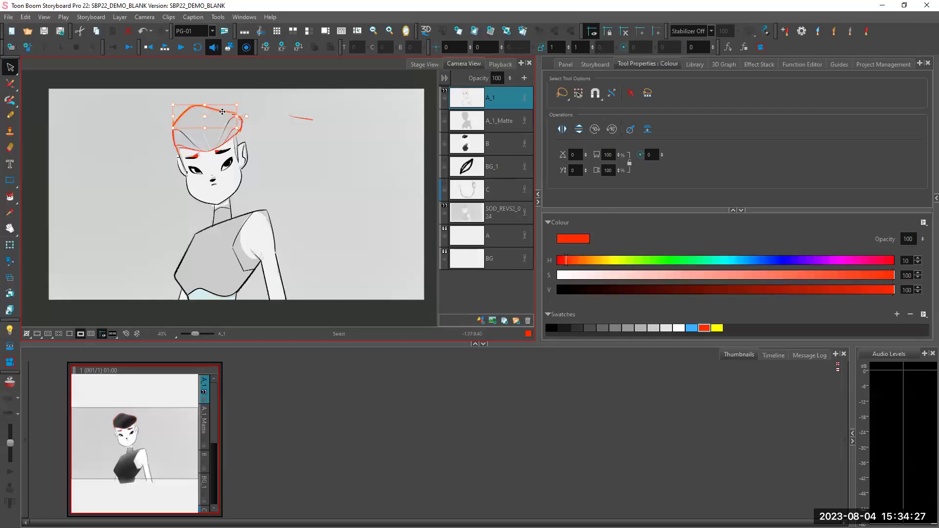
pyautogui.moveTo(223, 111); pyautogui.dragTo(260, 99)
pyautogui.hotkey('ctrl', 'z')
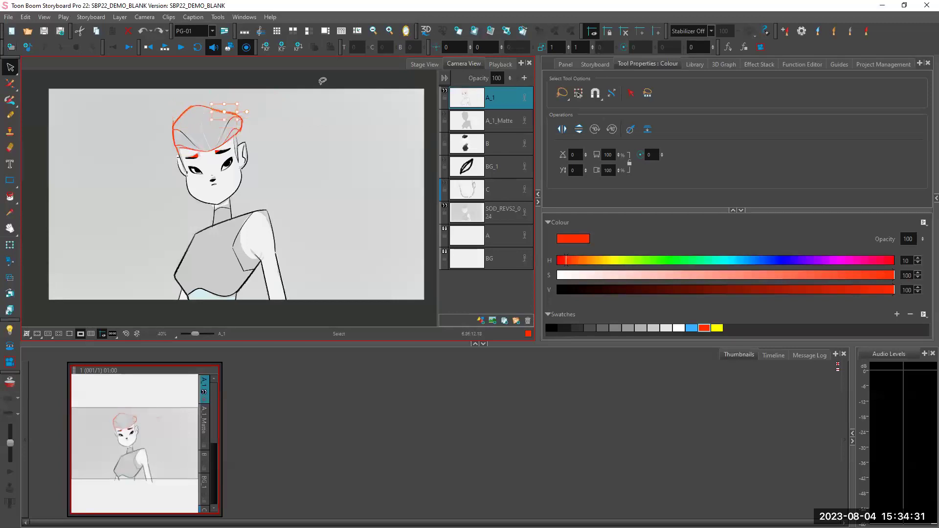
pyautogui.click(324, 81)
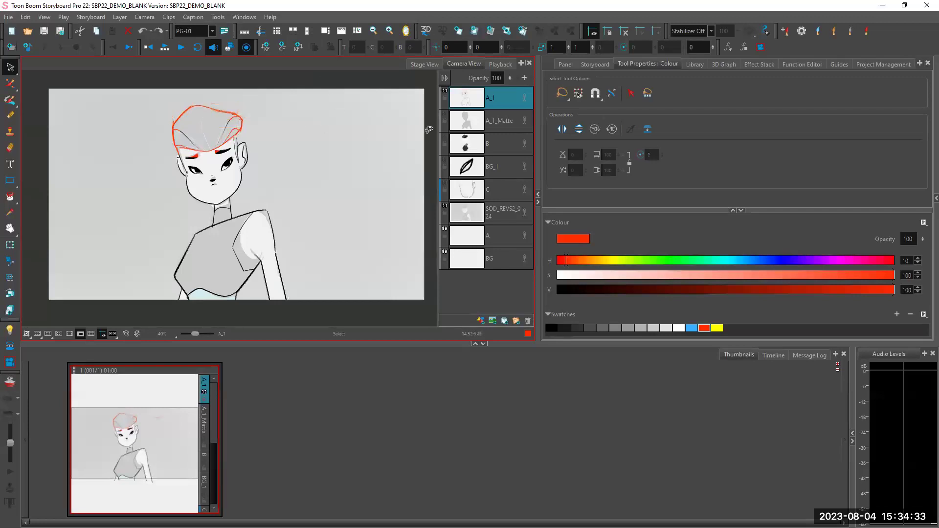
pyautogui.click(445, 137)
# Step: Select layer B, choose the light blue swatch and set the Stencil Brush to Overlay Brush Mode
pyautogui.click(498, 142)
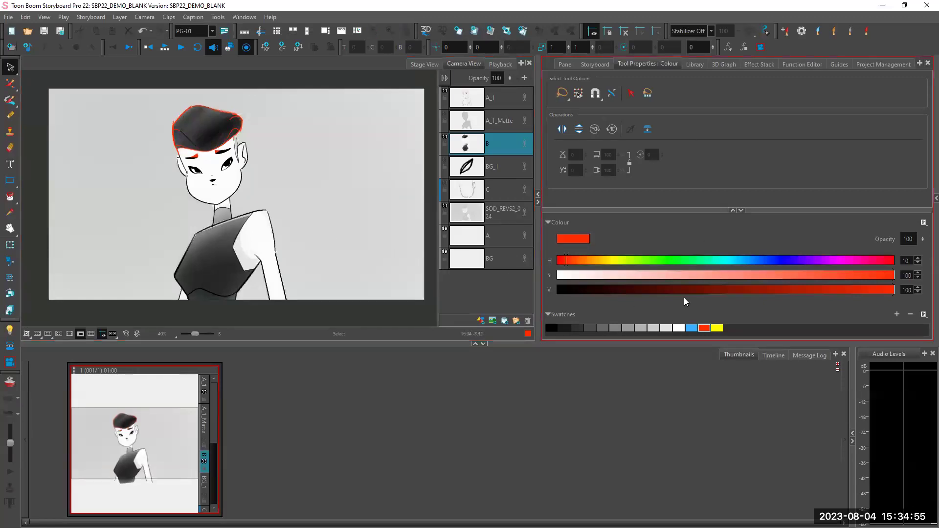
pyautogui.click(692, 328)
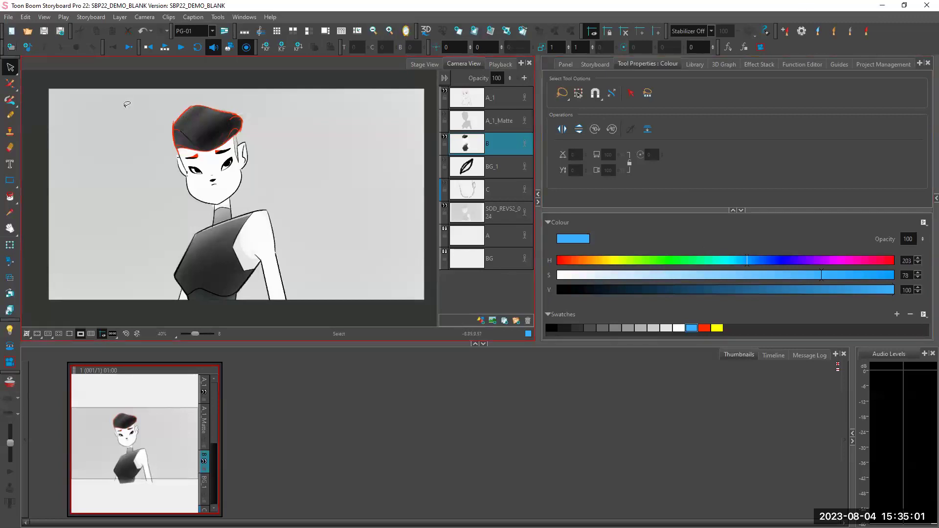
pyautogui.click(9, 100)
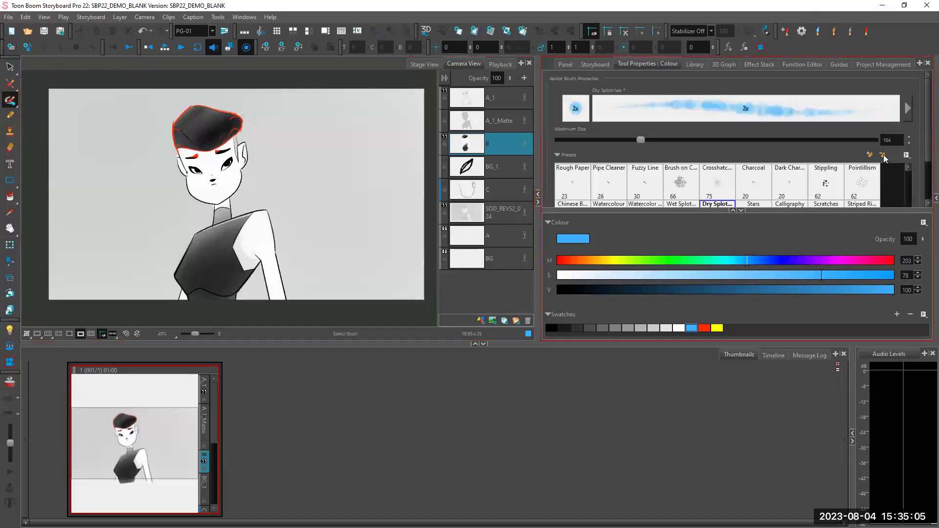
pyautogui.scroll(-1, 921, 179)
pyautogui.scroll(-2, 921, 179)
pyautogui.click(563, 189)
pyautogui.click(574, 202)
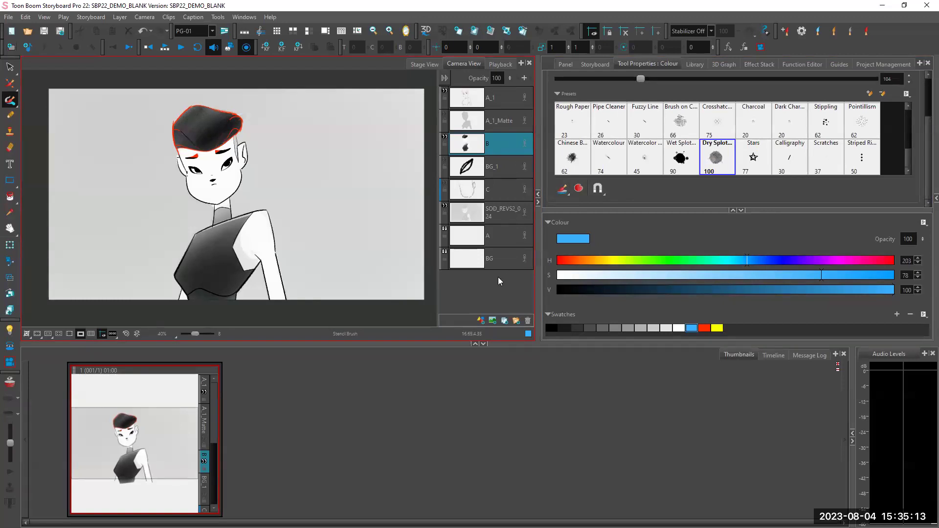
# Step: Add a vector layer above B, select it together with B, and paint light blue shading down the hair, face and top
pyautogui.click(481, 319)
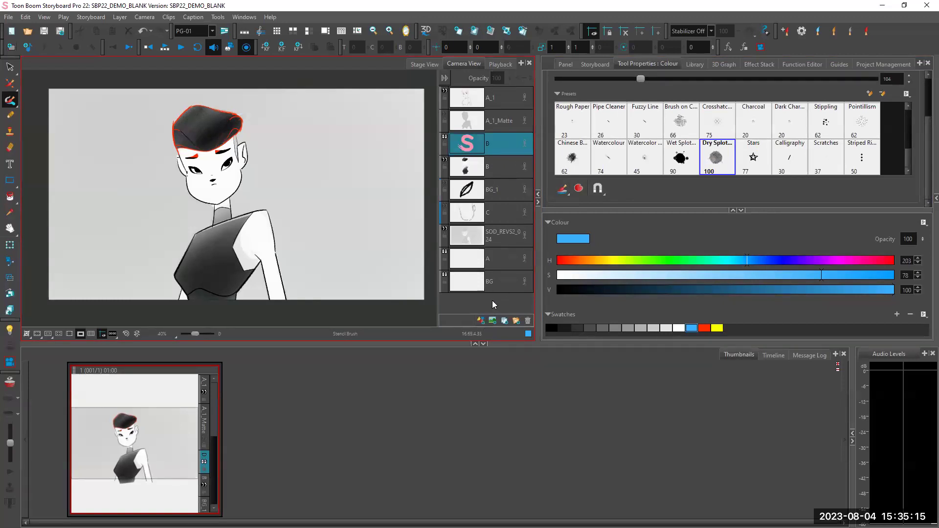
pyautogui.keyDown('ctrl'); pyautogui.click(498, 169); pyautogui.keyUp('ctrl')
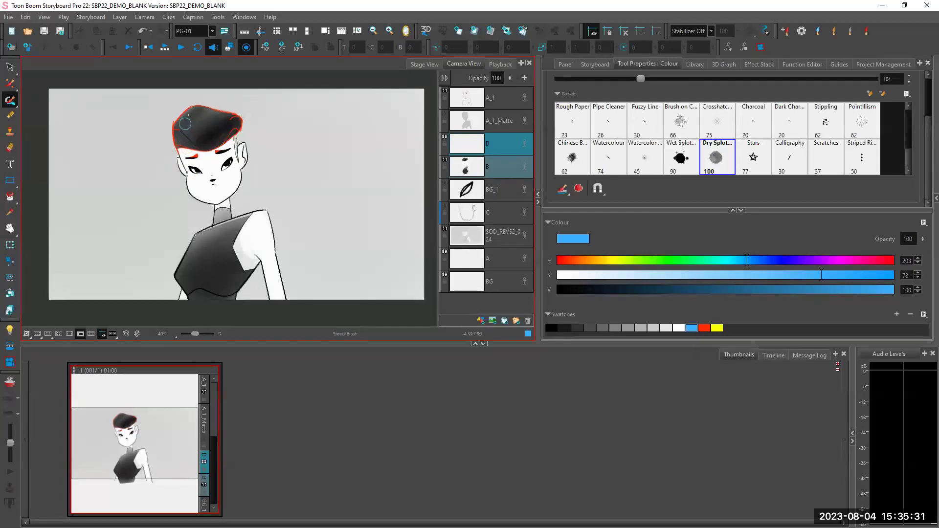
pyautogui.moveTo(186, 116)
pyautogui.mouseDown()
pyautogui.moveTo(175, 131)
pyautogui.moveTo(181, 153)
pyautogui.moveTo(216, 223)
pyautogui.moveTo(182, 270)
pyautogui.moveTo(186, 257)
pyautogui.mouseUp()
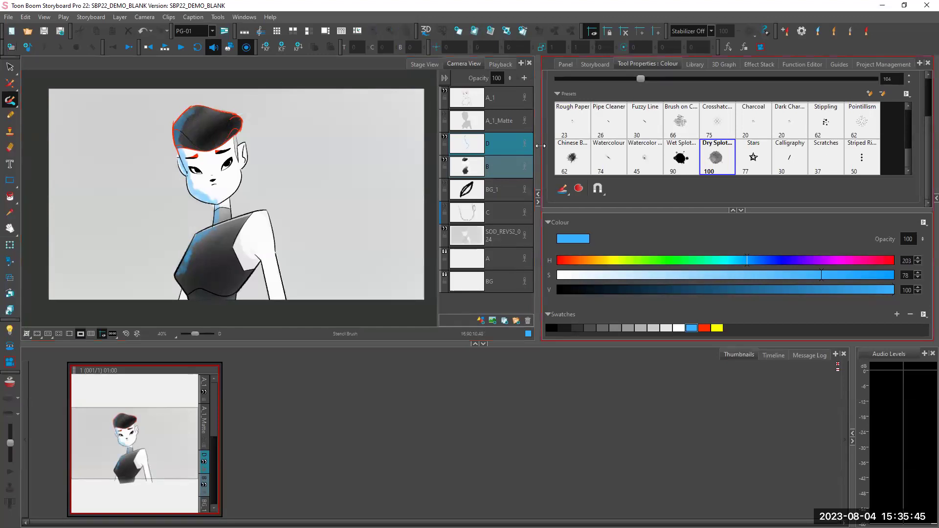
# Step: Compare the character with the blue overlay layer D and layer B hidden and shown, leaving both visible and D selected
pyautogui.click(445, 136)
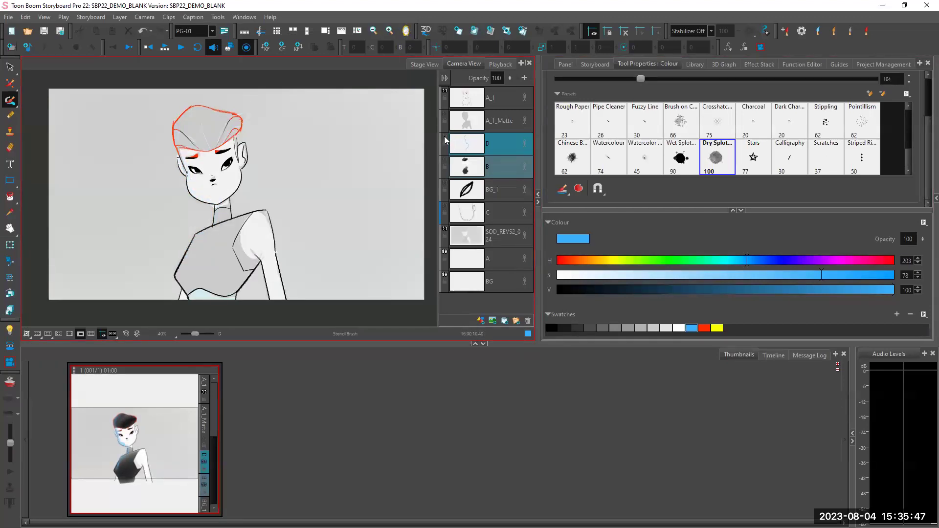
pyautogui.click(444, 136)
pyautogui.click(495, 165)
pyautogui.click(498, 148)
pyautogui.click(445, 138)
pyautogui.click(445, 138)
pyautogui.click(445, 139)
pyautogui.click(445, 139)
pyautogui.click(445, 139)
pyautogui.click(445, 138)
pyautogui.click(446, 138)
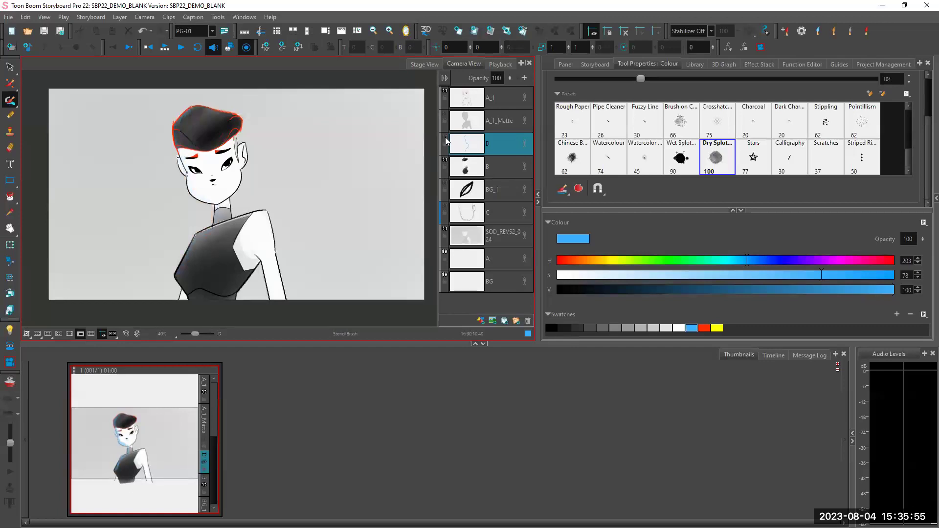
pyautogui.click(445, 139)
pyautogui.click(446, 139)
pyautogui.click(490, 169)
pyautogui.click(492, 148)
pyautogui.click(445, 138)
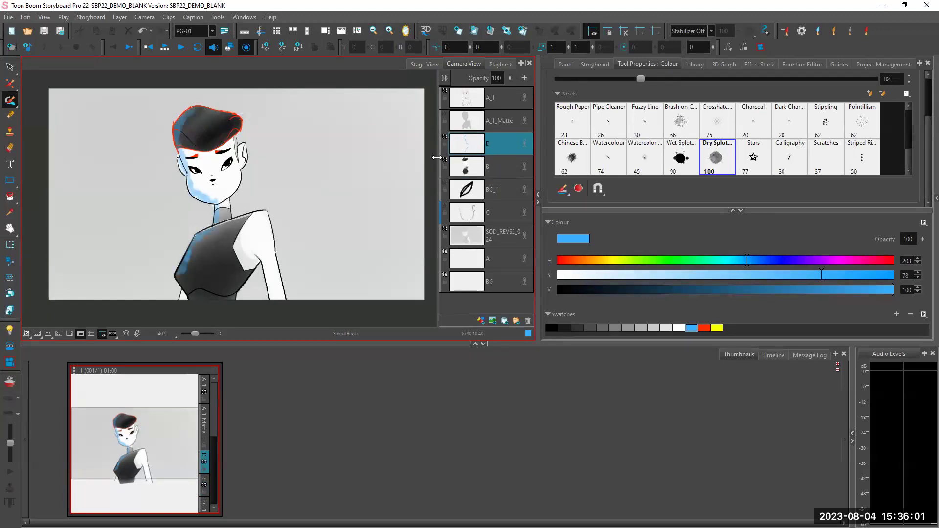
# Step: Keep the Stencil Brush in Overlay Brush Mode and switch back to the regular Brush tool
pyautogui.click(563, 189)
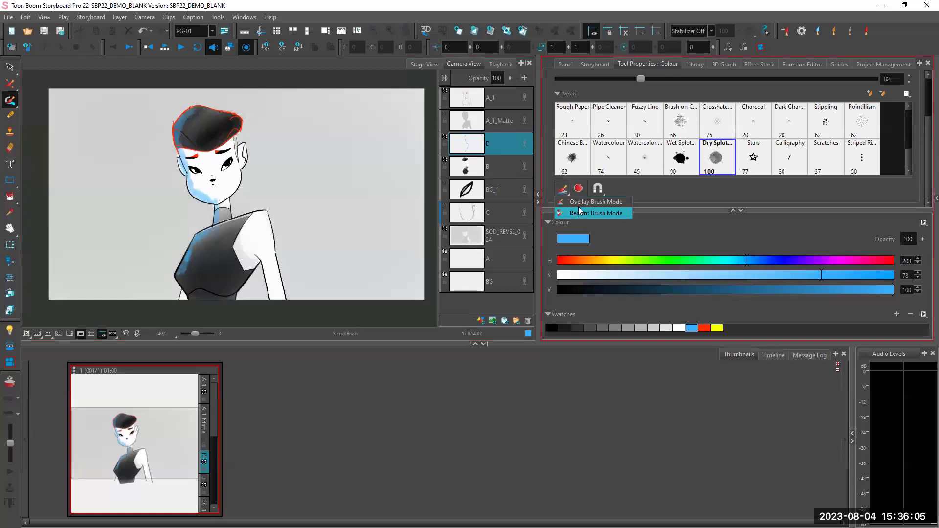
pyautogui.click(585, 204)
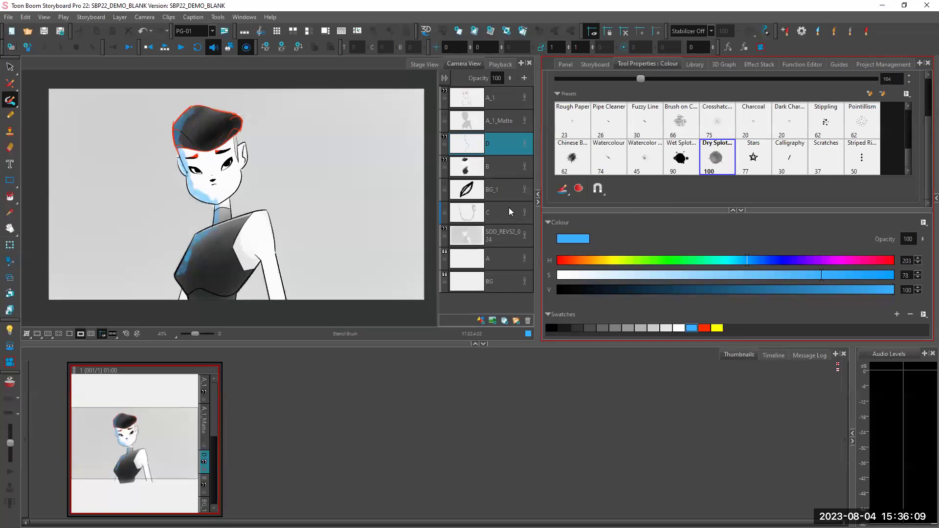
pyautogui.moveTo(10, 99); pyautogui.dragTo(38, 96)
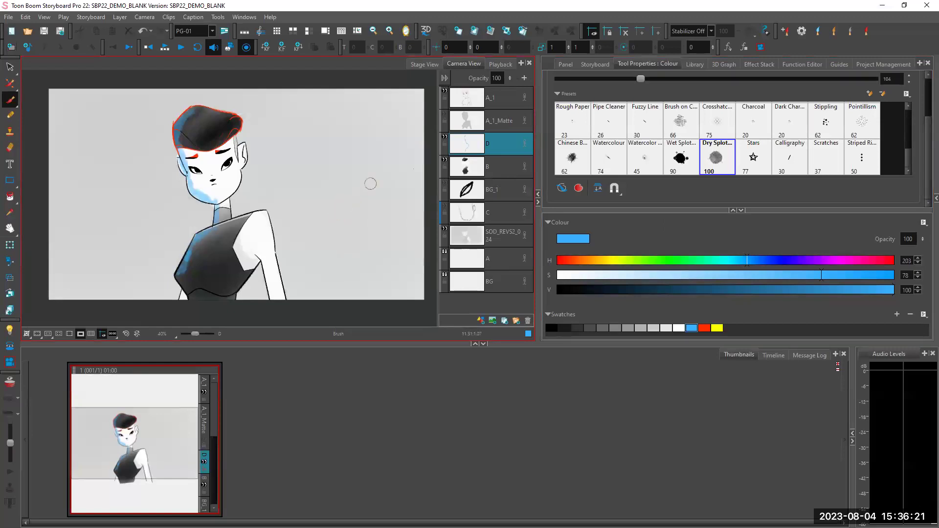
# Step: Expand and widen the Reference View and load the reference images into it
pyautogui.click(935, 198)
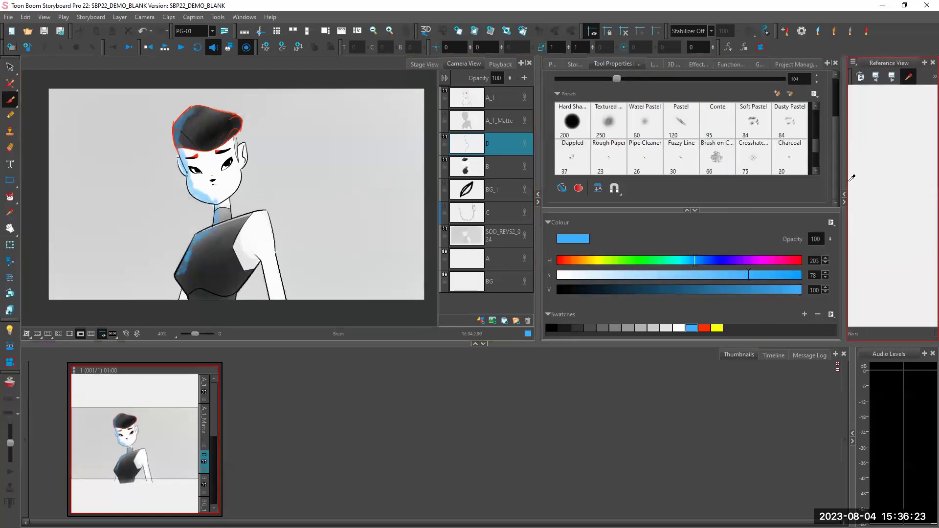
pyautogui.moveTo(843, 179); pyautogui.dragTo(744, 186)
pyautogui.click(751, 63)
pyautogui.click(771, 118)
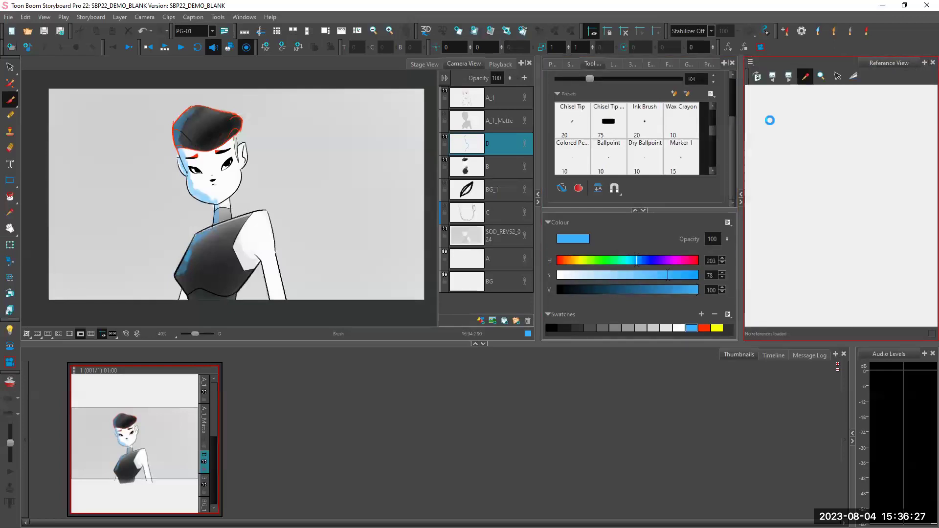
pyautogui.moveTo(741, 107); pyautogui.dragTo(669, 107)
# Step: Page through the loaded reference images, stopping at the grey jungle environment sketch
pyautogui.click(717, 77)
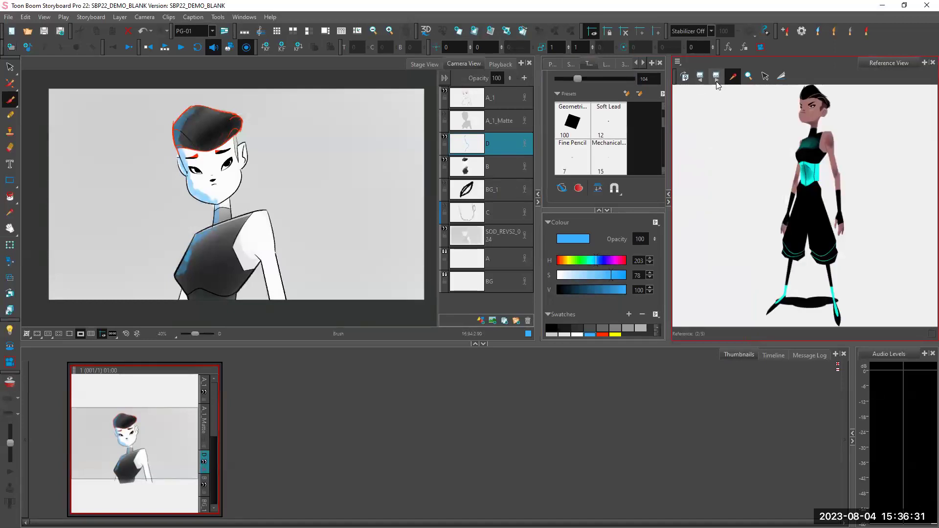
pyautogui.click(717, 78)
pyautogui.click(718, 78)
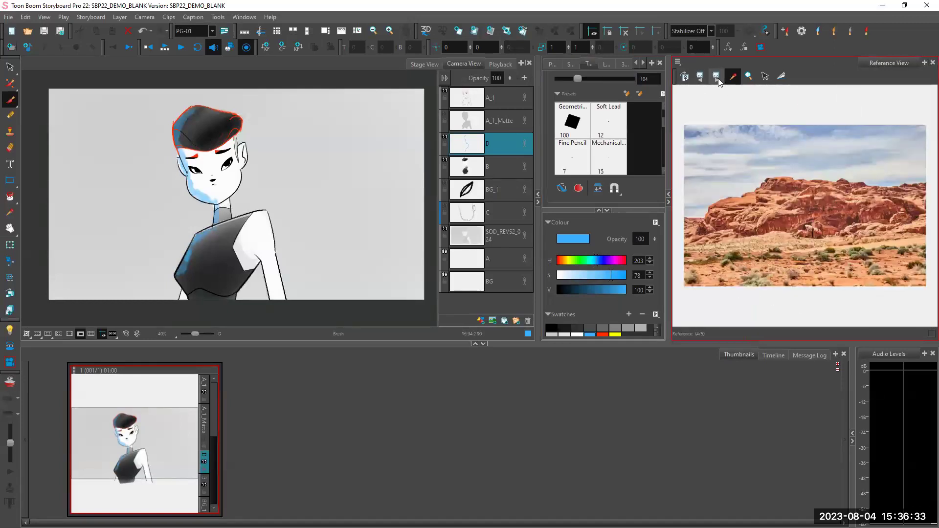
pyautogui.click(716, 78)
pyautogui.click(718, 79)
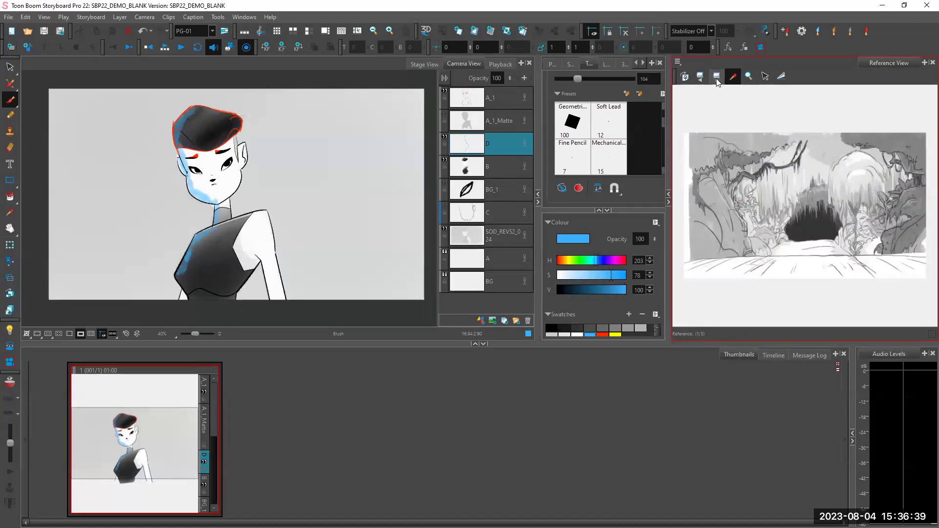
# Step: Page back and forth through the loaded reference images, stopping at the full-body character design in black and turquoise
pyautogui.click(717, 78)
pyautogui.click(716, 78)
pyautogui.click(717, 78)
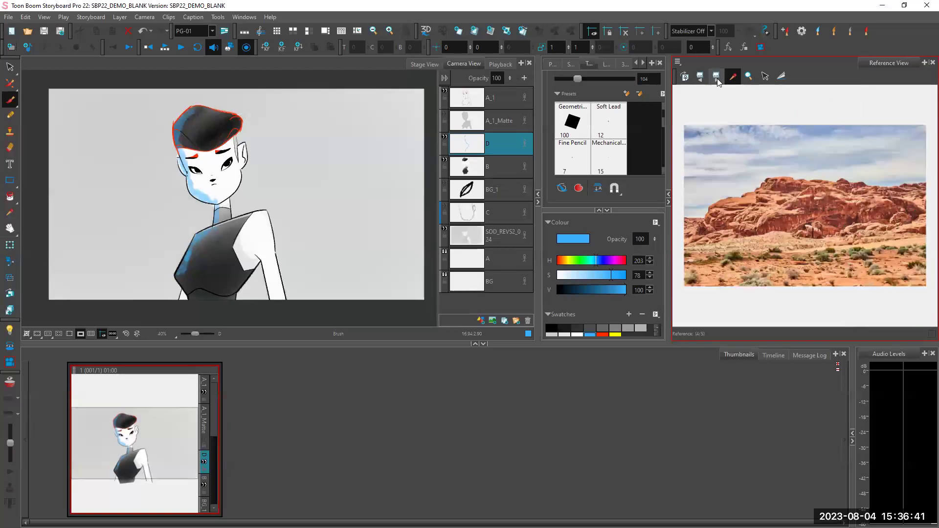
pyautogui.click(717, 79)
pyautogui.click(716, 78)
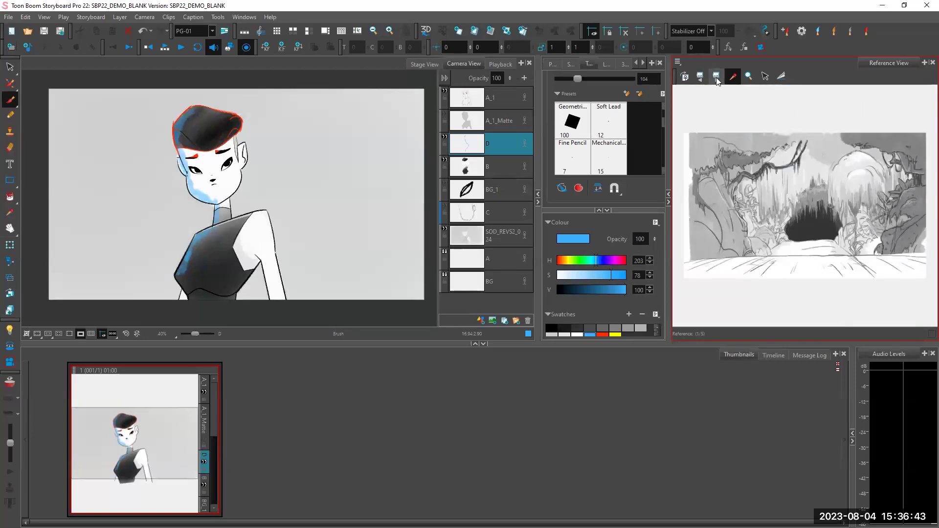
pyautogui.click(717, 77)
pyautogui.click(704, 83)
pyautogui.click(701, 78)
pyautogui.click(701, 78)
pyautogui.click(717, 77)
pyautogui.click(716, 78)
pyautogui.click(717, 78)
pyautogui.click(702, 79)
pyautogui.click(716, 77)
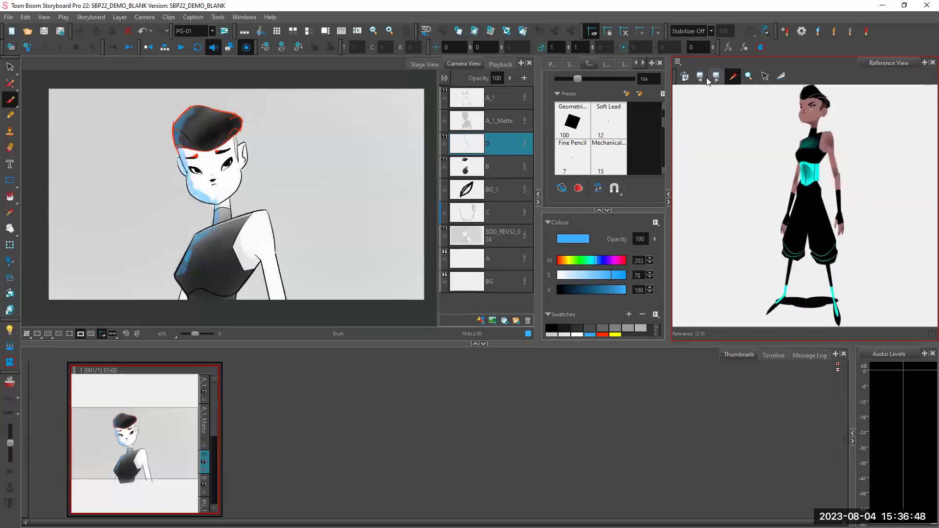
# Step: Examine the Reference View's colour picker and its list of available commands
pyautogui.click(733, 76)
pyautogui.click(679, 63)
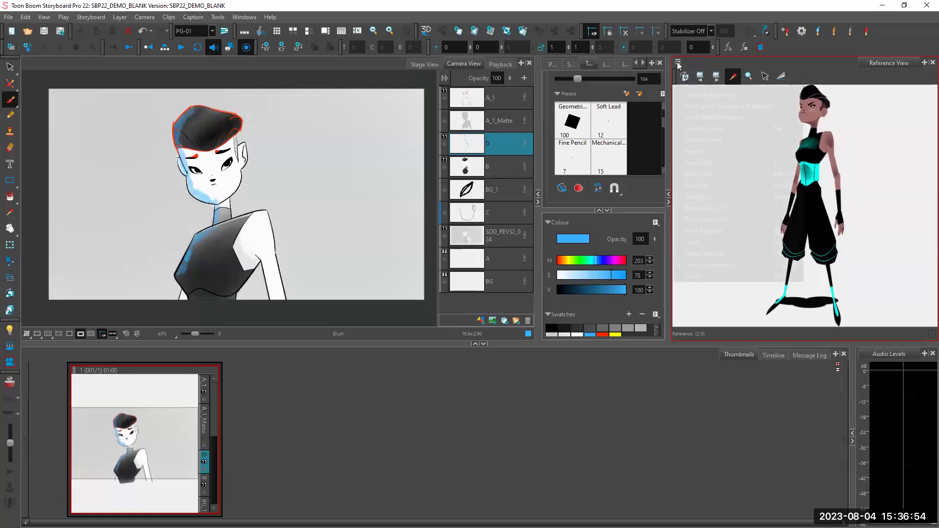
pyautogui.click(711, 118)
# Step: Page through the reference images once more to the grey jungle sketch and collapse the Reference View
pyautogui.click(716, 77)
pyautogui.click(717, 76)
pyautogui.click(718, 77)
pyautogui.click(718, 77)
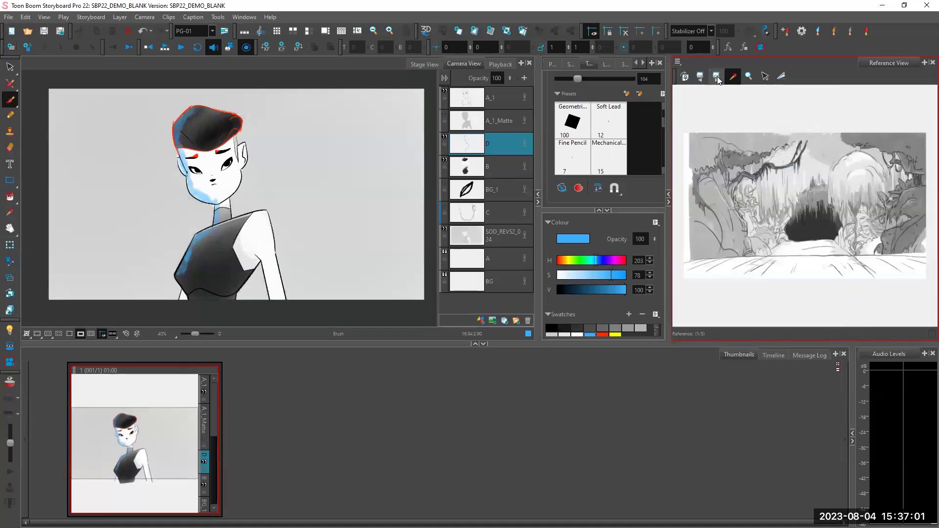
pyautogui.click(717, 77)
pyautogui.click(717, 76)
pyautogui.click(717, 77)
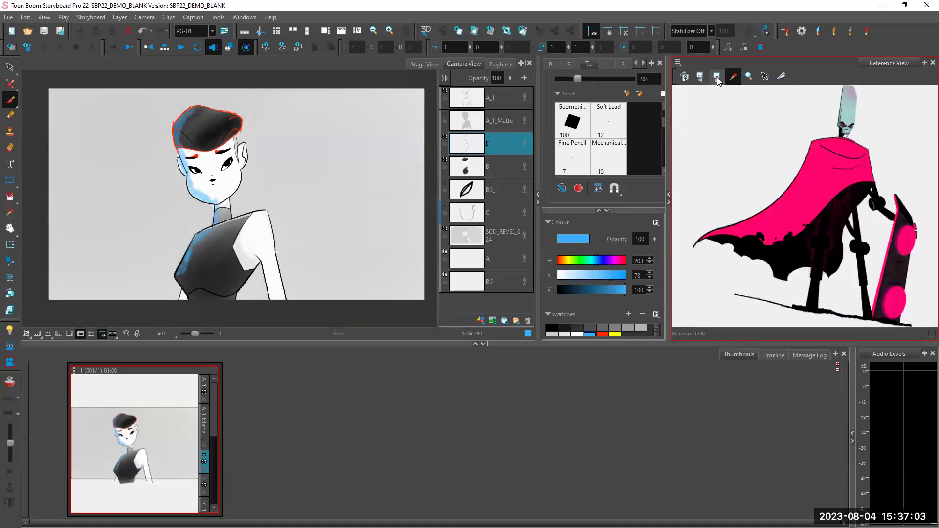
pyautogui.click(716, 77)
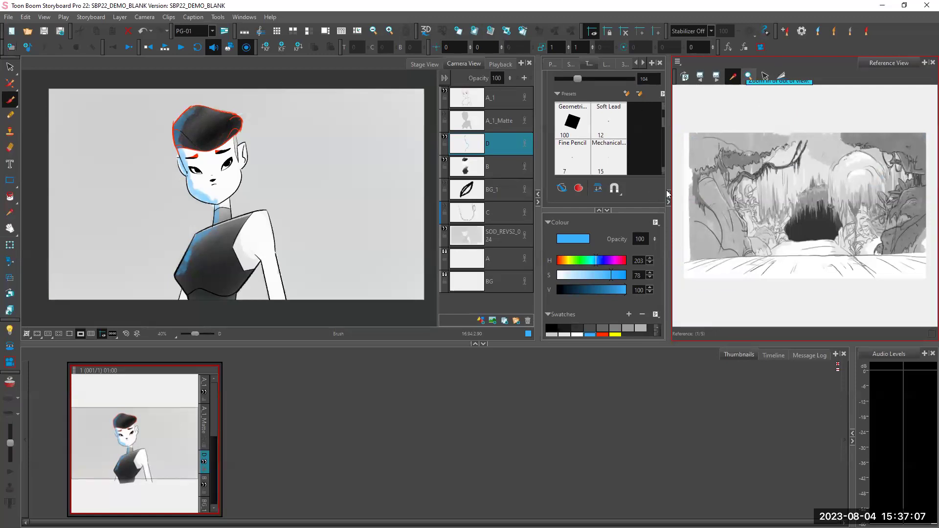
pyautogui.click(669, 202)
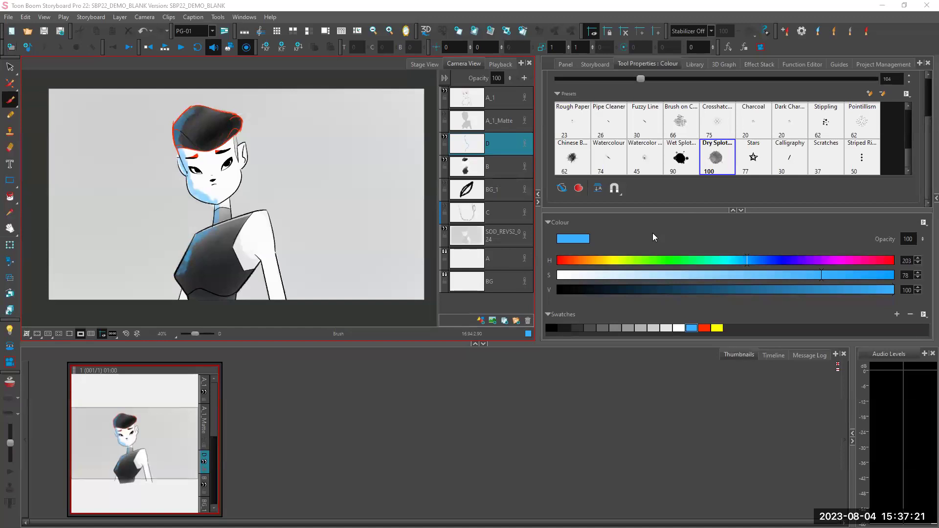
pyautogui.click(937, 198)
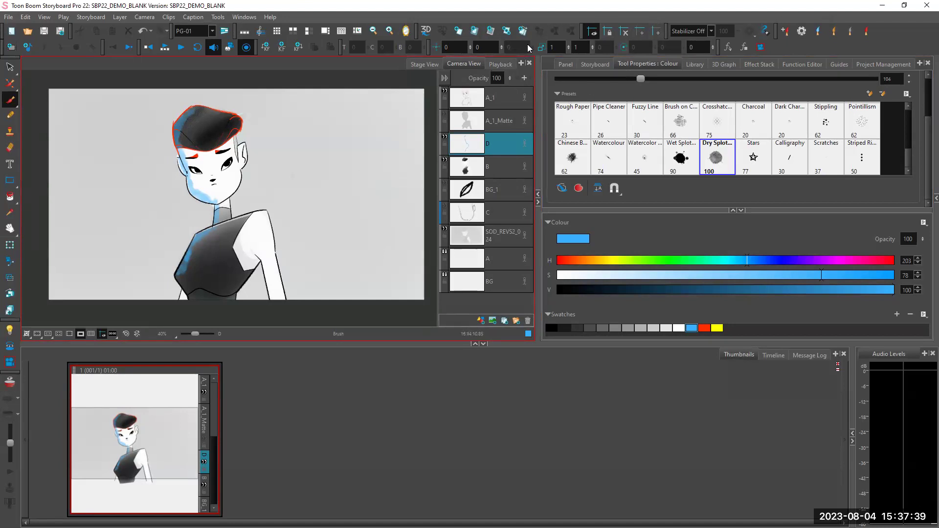
# Step: Set the drawing stabilizer to Average
pyautogui.click(710, 31)
pyautogui.click(690, 42)
pyautogui.click(709, 30)
pyautogui.click(690, 50)
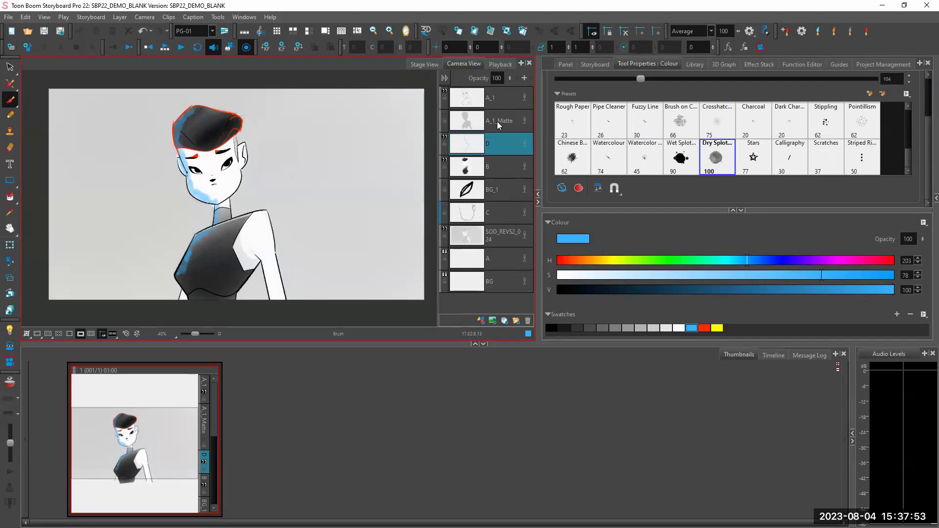
# Step: Add a vector layer above layer D and hide layers D, B, A_1_Matte and A_1 to expose the faint sketch
pyautogui.click(481, 322)
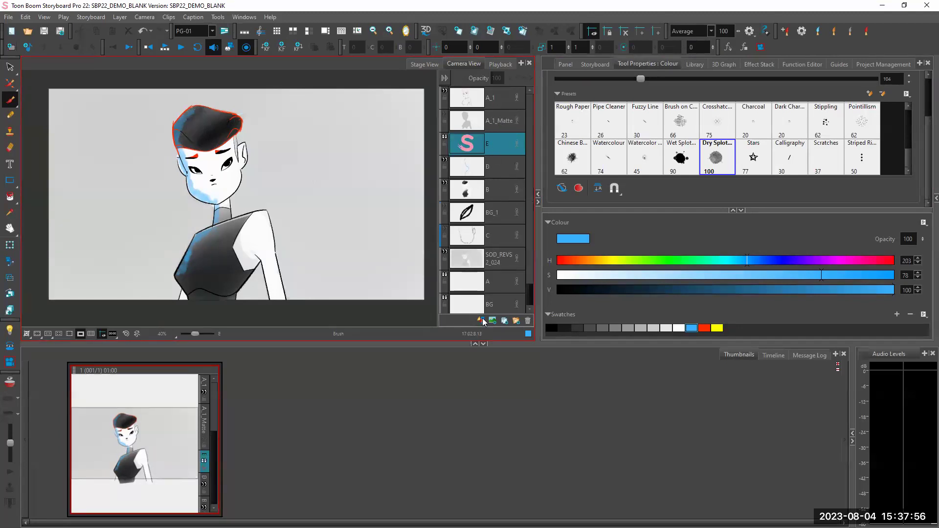
pyautogui.click(445, 162)
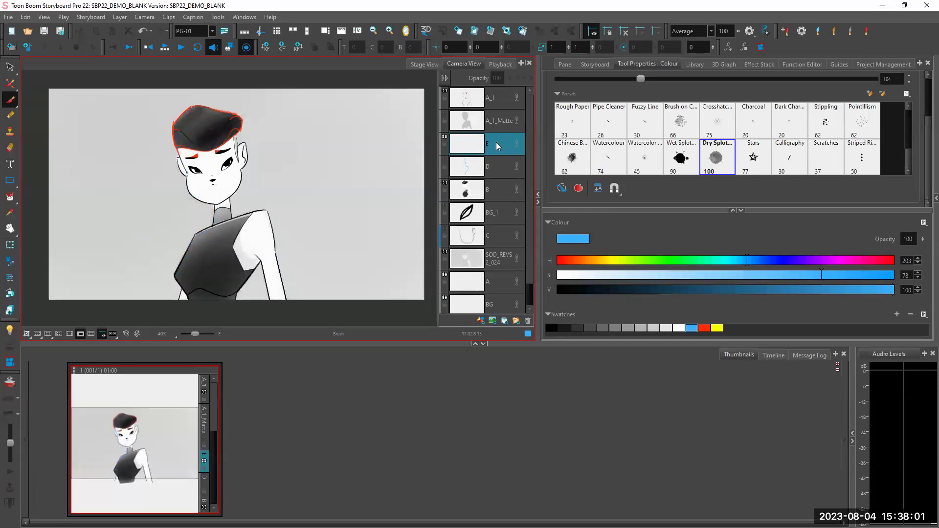
pyautogui.click(445, 185)
pyautogui.click(446, 91)
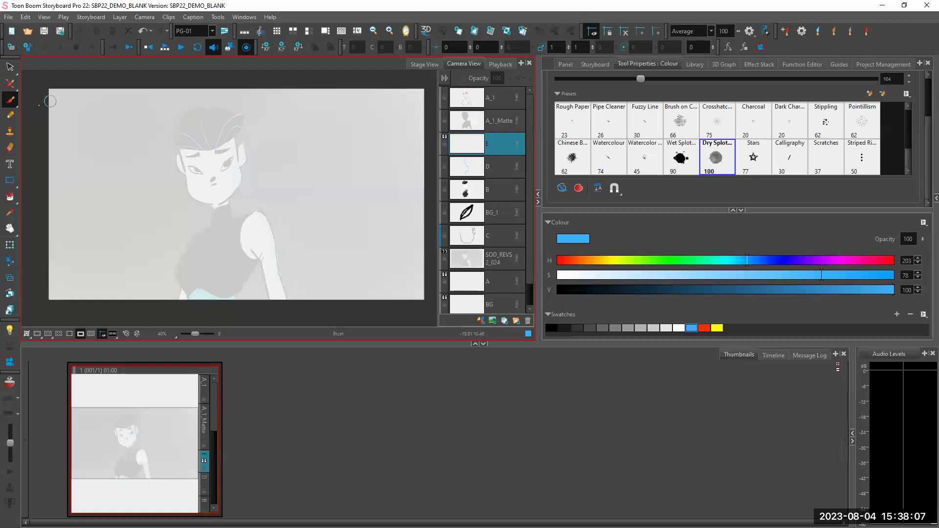
# Step: Trace the sketched face from temple to chin on layer E with a red Charcoal pencil line
pyautogui.click(9, 115)
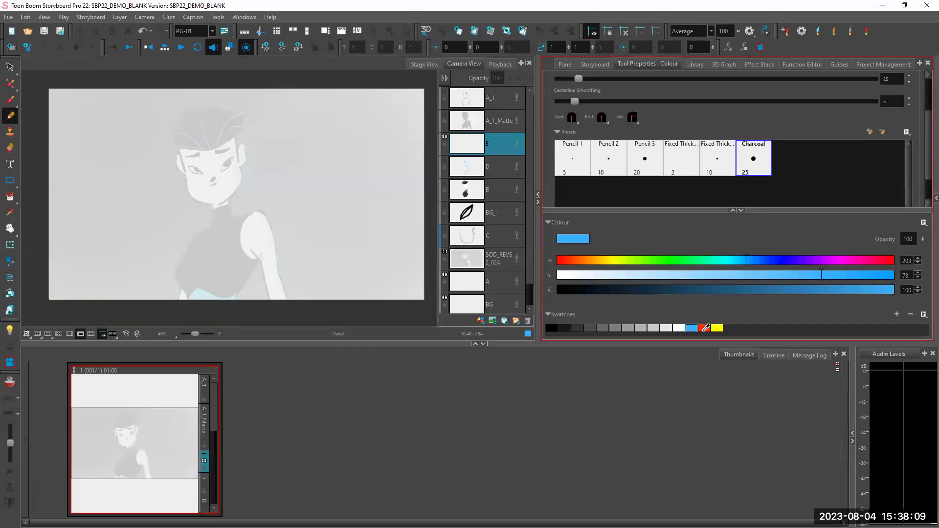
pyautogui.click(704, 328)
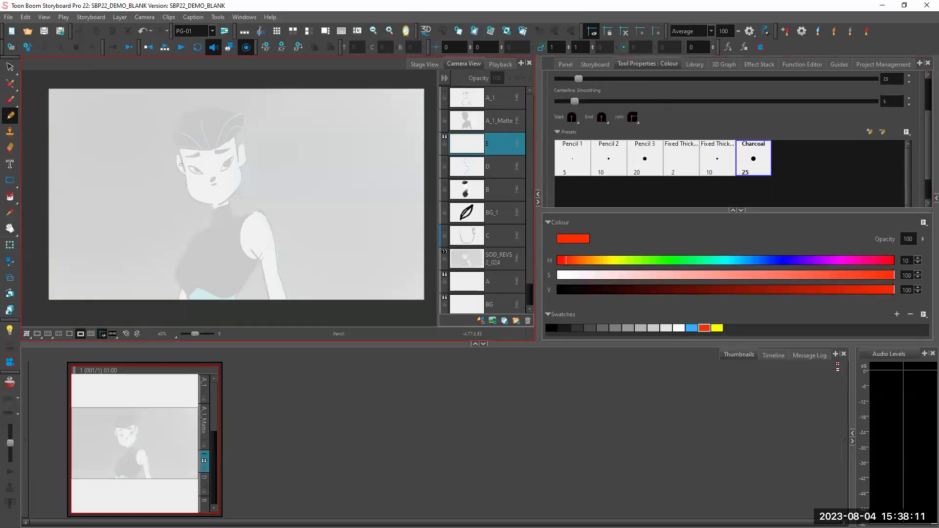
pyautogui.scroll(4, 179, 165)
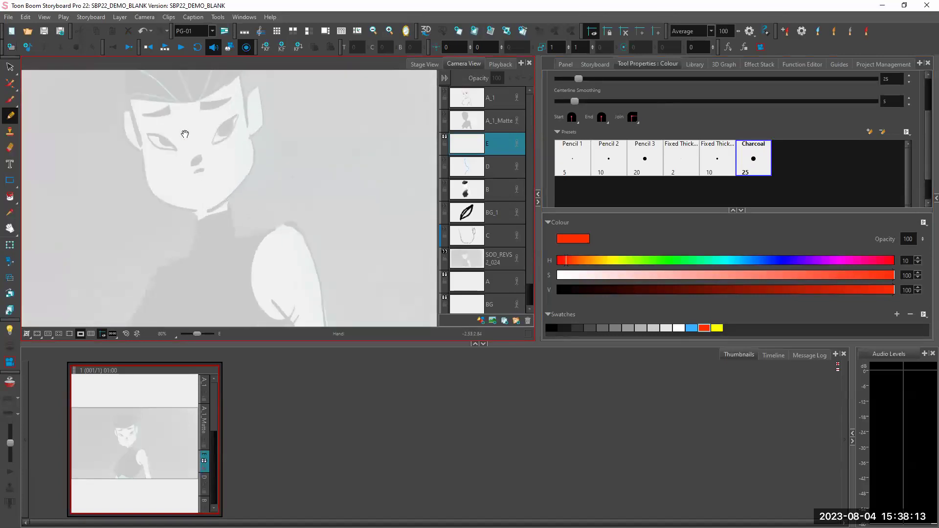
pyautogui.moveTo(137, 148); pyautogui.dragTo(159, 244)
pyautogui.moveTo(213, 259); pyautogui.dragTo(213, 260)
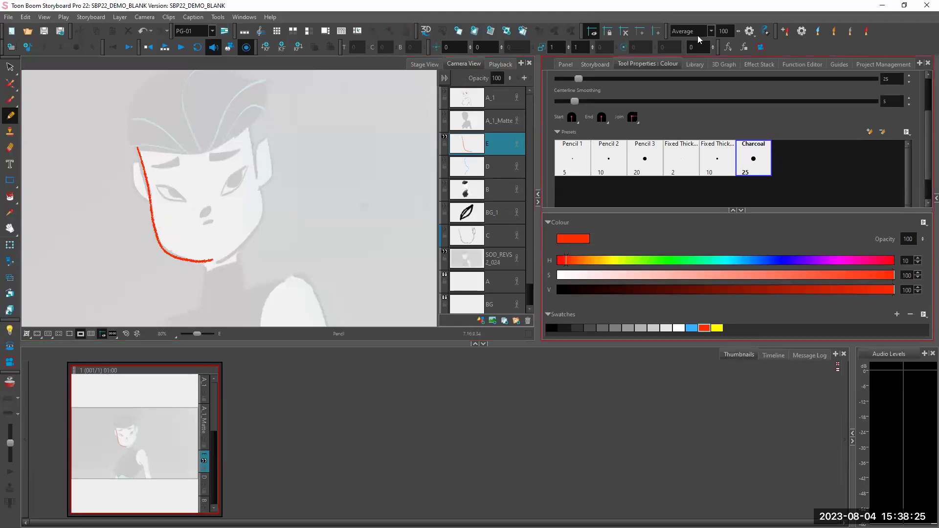
# Step: Outline the character's hair in red using the Pulled String stabilizer, and turn the stabilizer off when finished
pyautogui.click(689, 60)
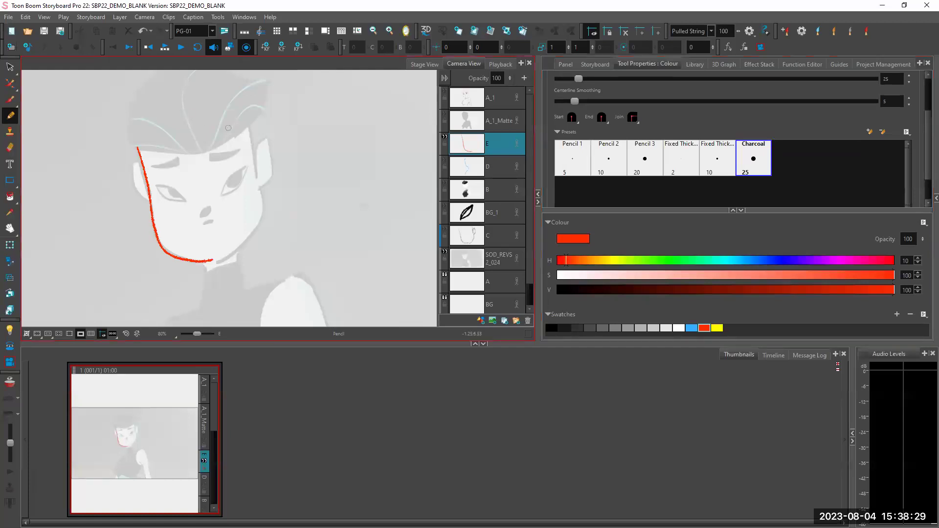
pyautogui.moveTo(213, 199)
pyautogui.mouseDown()
pyautogui.moveTo(228, 125)
pyautogui.moveTo(190, 305)
pyautogui.mouseUp()
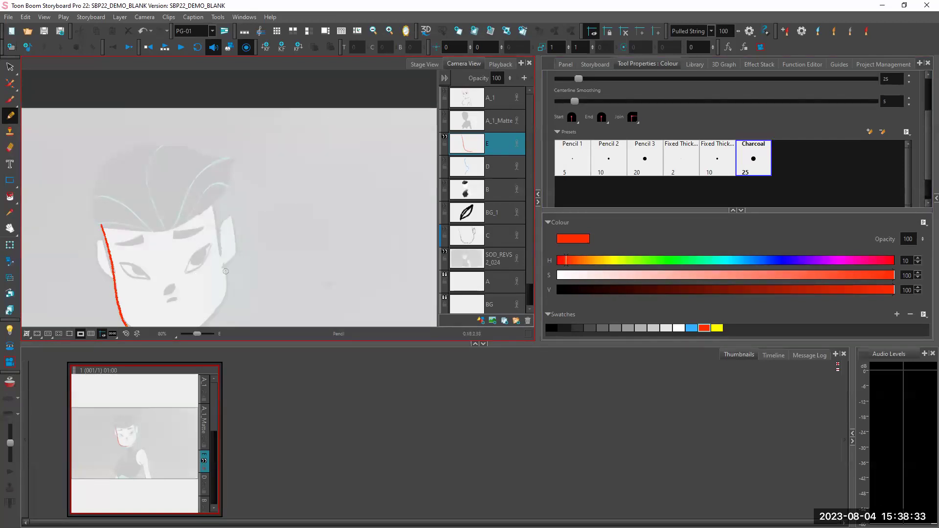
pyautogui.moveTo(162, 231)
pyautogui.mouseDown()
pyautogui.moveTo(162, 251)
pyautogui.moveTo(190, 225)
pyautogui.moveTo(176, 217)
pyautogui.moveTo(189, 218)
pyautogui.moveTo(191, 233)
pyautogui.moveTo(177, 226)
pyautogui.moveTo(227, 206)
pyautogui.moveTo(248, 160)
pyautogui.moveTo(252, 108)
pyautogui.moveTo(250, 128)
pyautogui.moveTo(208, 136)
pyautogui.moveTo(186, 169)
pyautogui.moveTo(142, 130)
pyautogui.moveTo(115, 153)
pyautogui.moveTo(93, 146)
pyautogui.moveTo(71, 178)
pyautogui.moveTo(78, 223)
pyautogui.moveTo(92, 251)
pyautogui.moveTo(135, 264)
pyautogui.moveTo(203, 221)
pyautogui.moveTo(242, 180)
pyautogui.moveTo(241, 157)
pyautogui.moveTo(270, 123)
pyautogui.mouseUp()
pyautogui.scroll(-2, 242, 157)
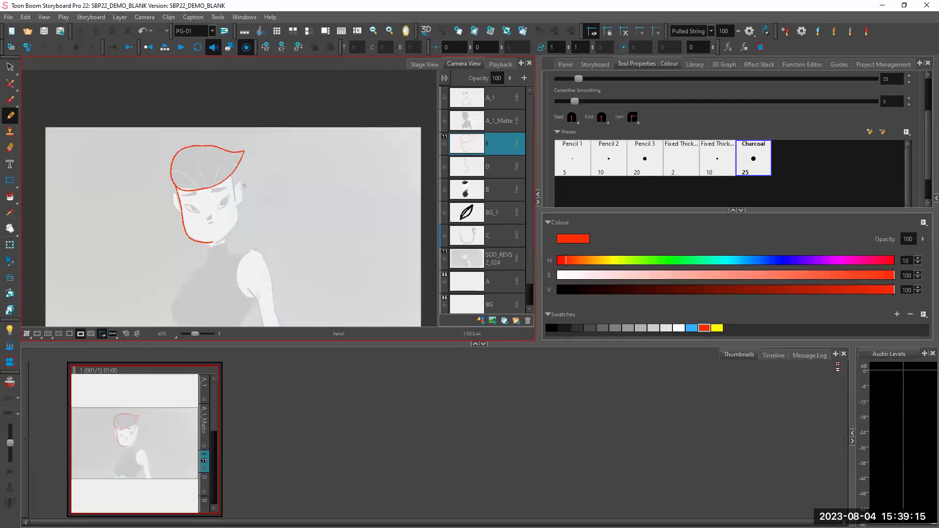
pyautogui.click(703, 33)
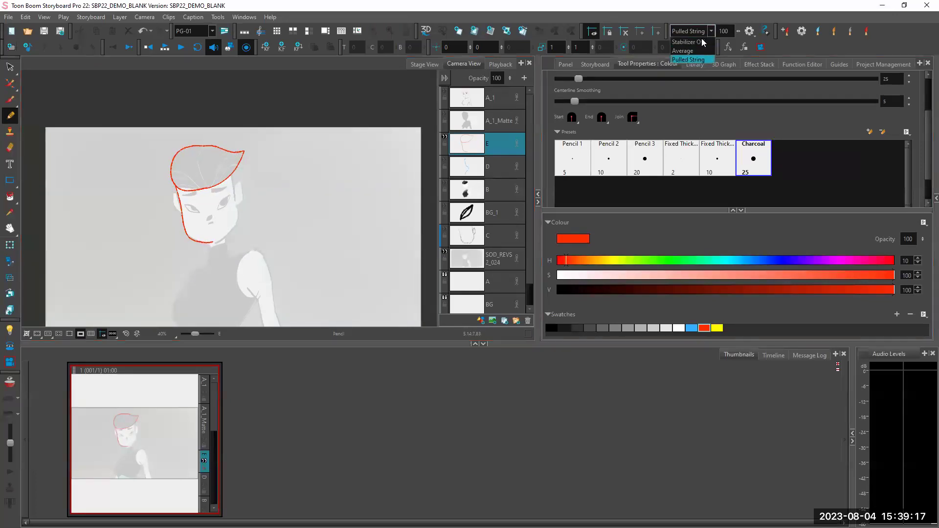
pyautogui.click(689, 42)
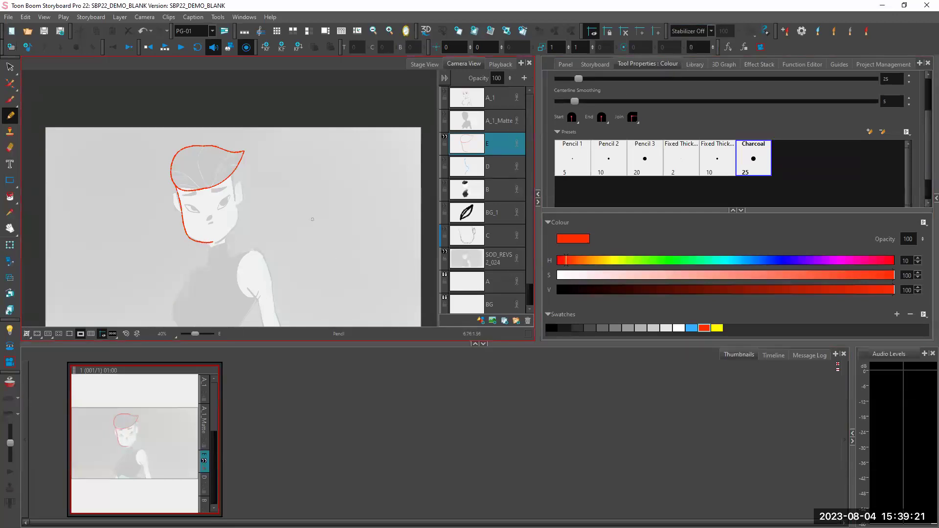
# Step: Browse the Library's Global, Videos, SBP22_Library Templates and HAR22_Demo_Library folders
pyautogui.click(741, 210)
pyautogui.click(691, 66)
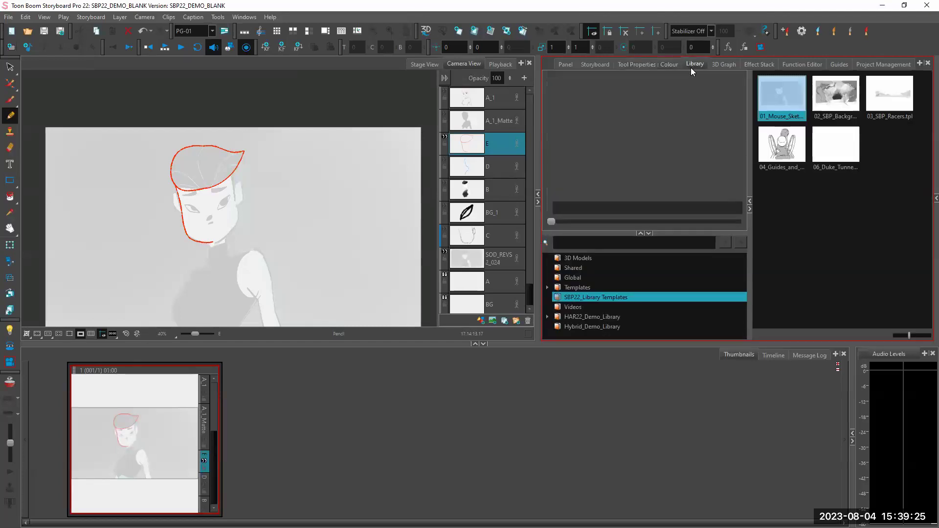
pyautogui.click(836, 98)
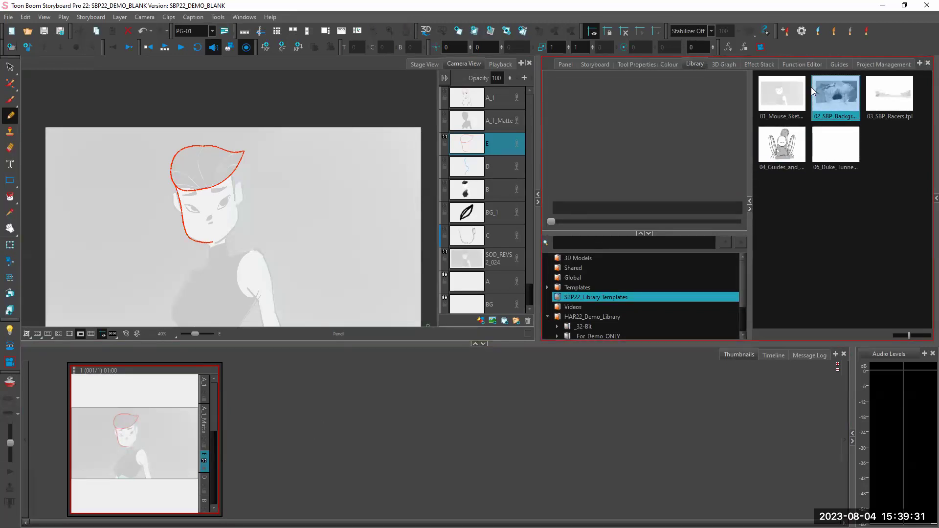
pyautogui.click(602, 277)
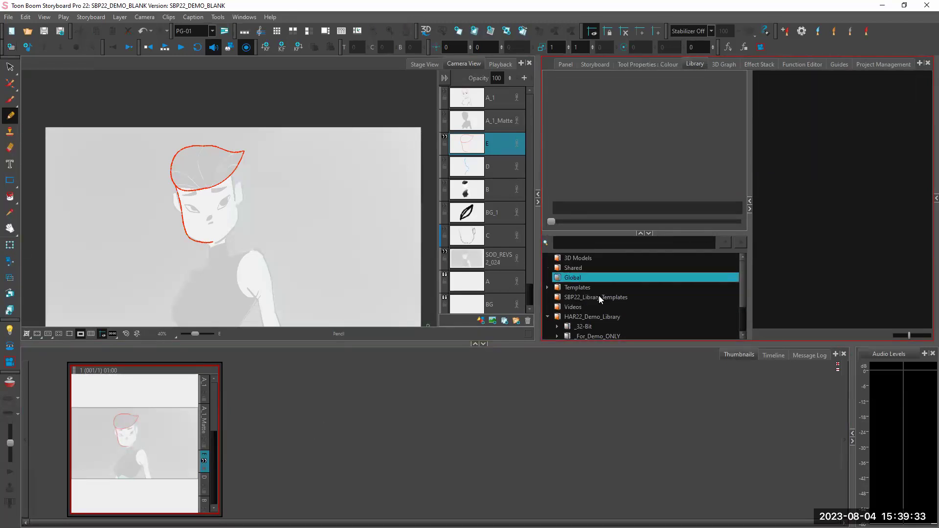
pyautogui.click(600, 307)
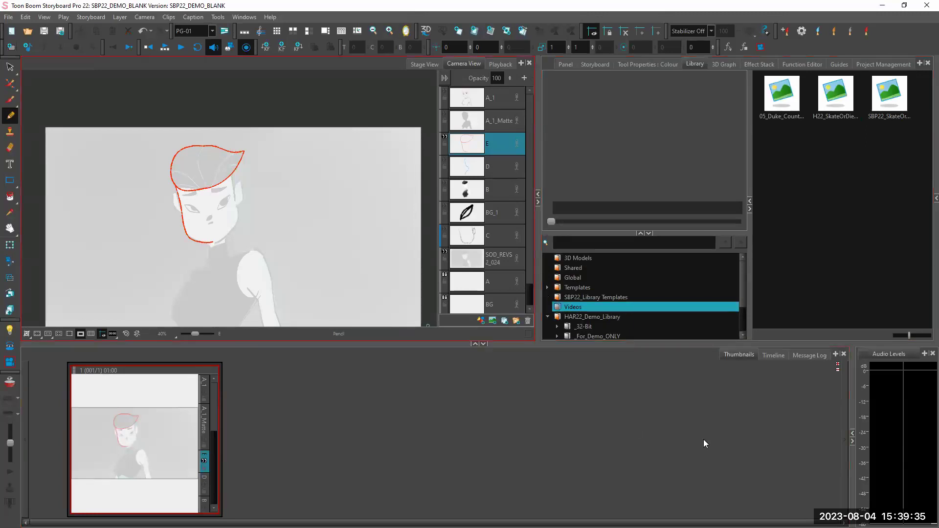
pyautogui.moveTo(743, 286); pyautogui.dragTo(682, 293)
pyautogui.click(548, 297)
pyautogui.click(567, 297)
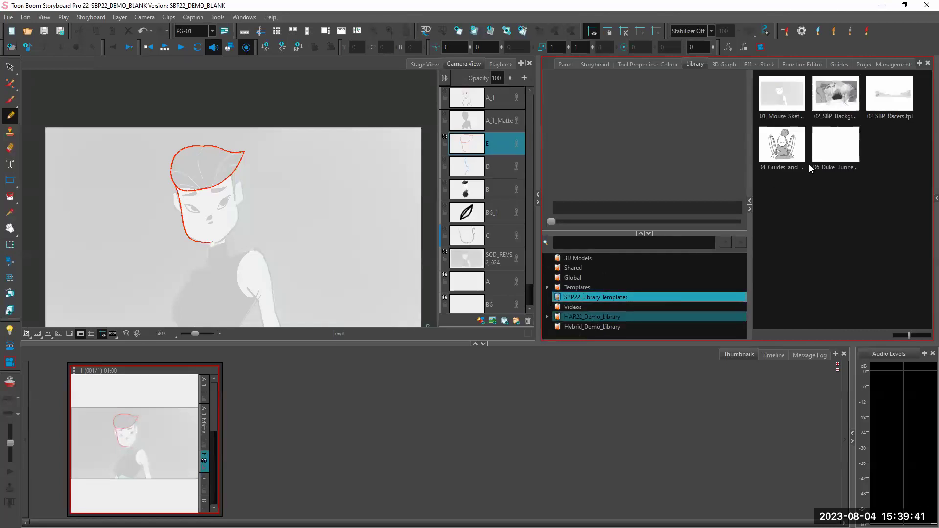
pyautogui.click(593, 318)
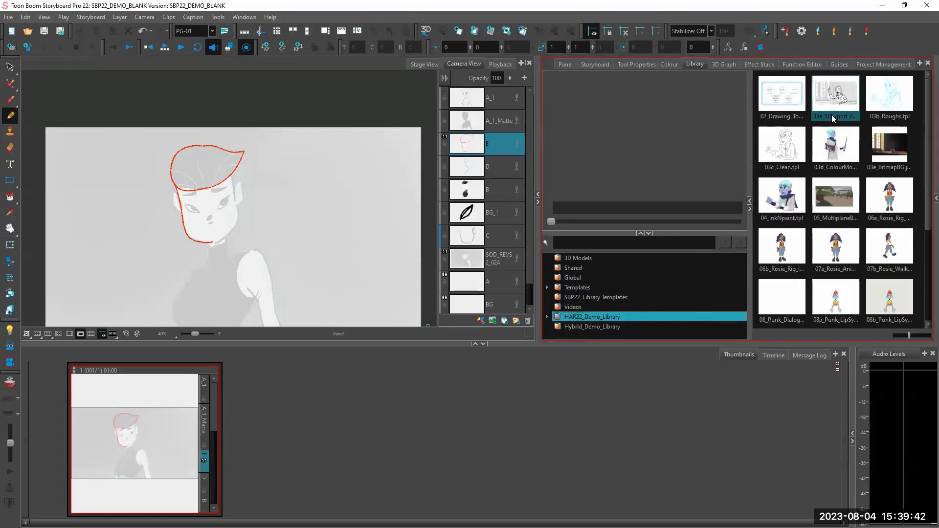
# Step: Insert the 02_SBP_Backgr... jungle background template from SBP22_Library Templates as a new panel after panel 1
pyautogui.click(593, 297)
pyautogui.moveTo(836, 100); pyautogui.dragTo(836, 106)
pyautogui.moveTo(512, 388); pyautogui.dragTo(427, 431)
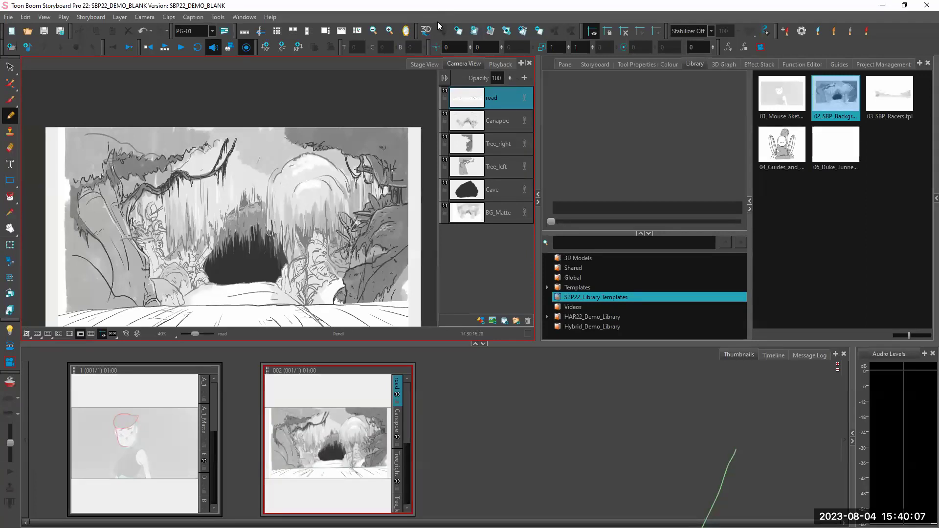
pyautogui.click(746, 448)
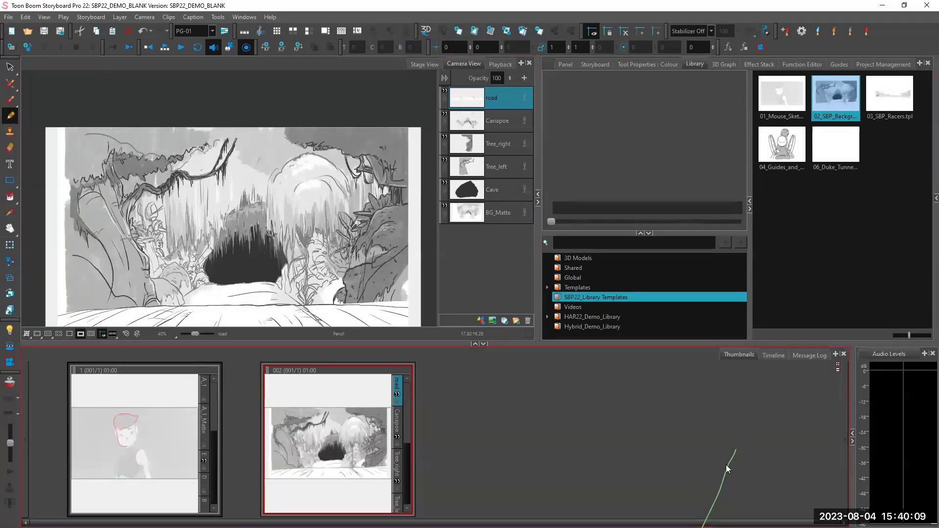
pyautogui.click(608, 78)
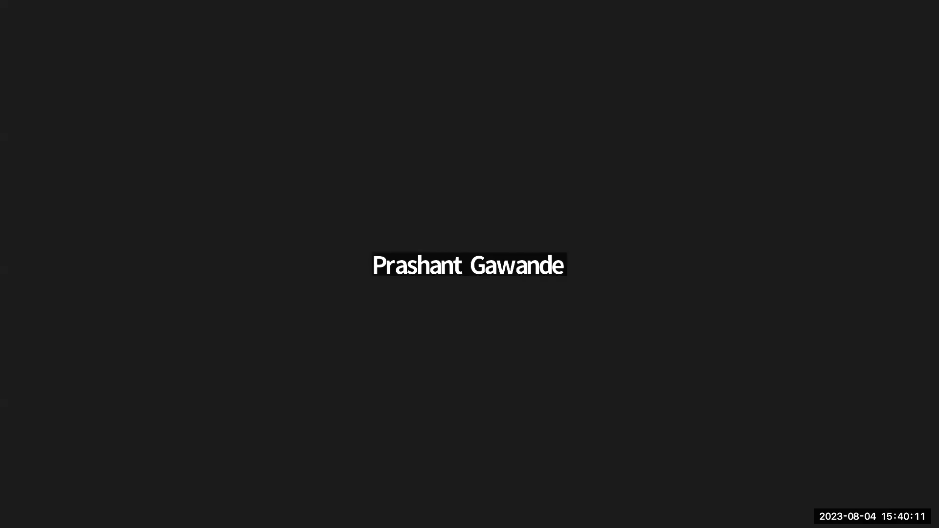
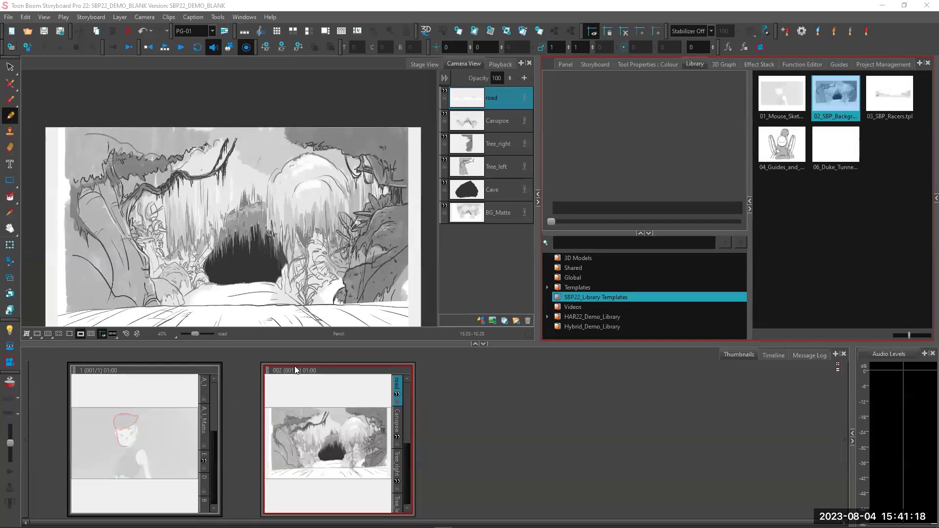
pyautogui.click(240, 374)
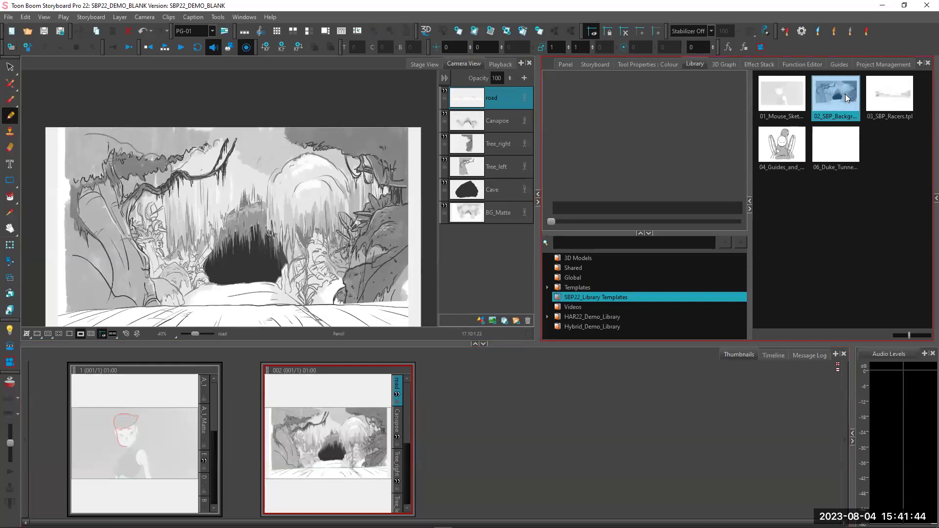
pyautogui.moveTo(844, 95); pyautogui.dragTo(826, 100)
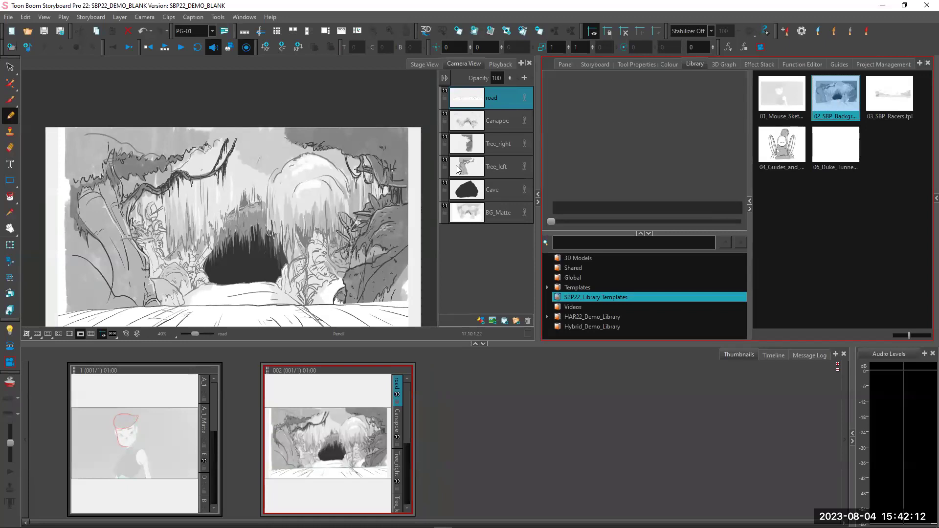
pyautogui.moveTo(307, 204); pyautogui.dragTo(299, 173)
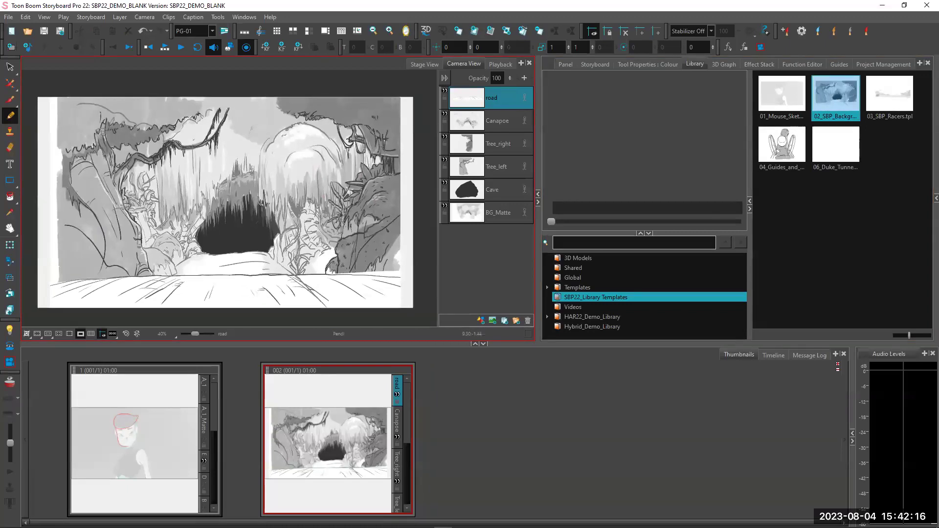
pyautogui.click(353, 375)
pyautogui.click(374, 386)
pyautogui.click(508, 32)
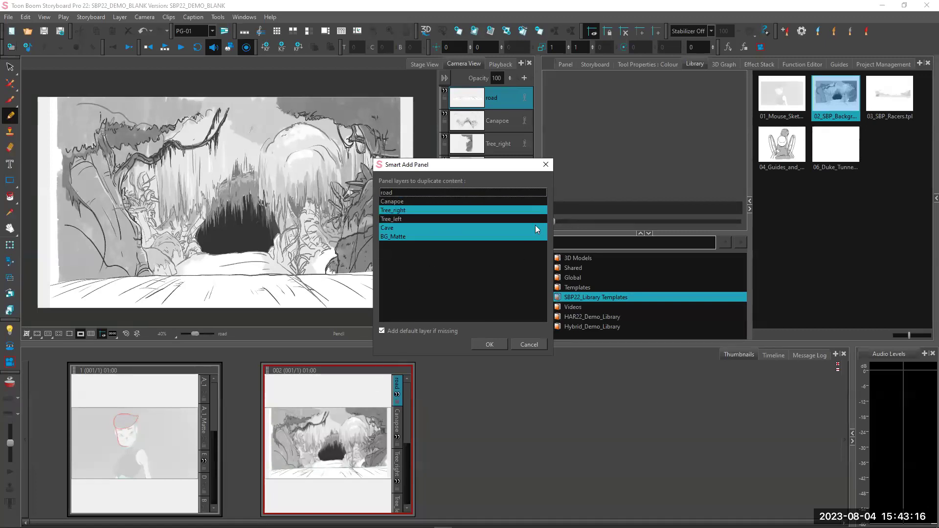
pyautogui.click(529, 345)
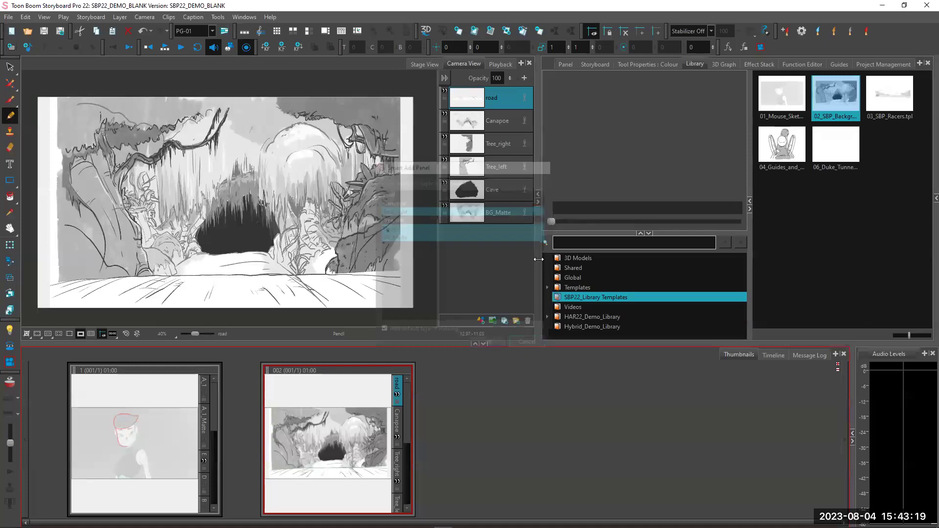
# Step: Duplicate the jungle background panel twice, and undo both duplications after viewing the copies
pyautogui.click(525, 32)
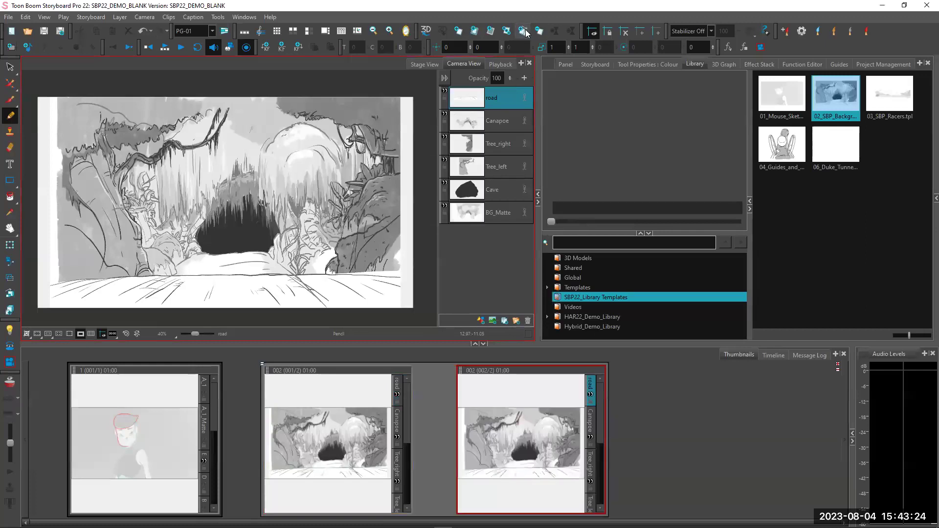
pyautogui.click(525, 33)
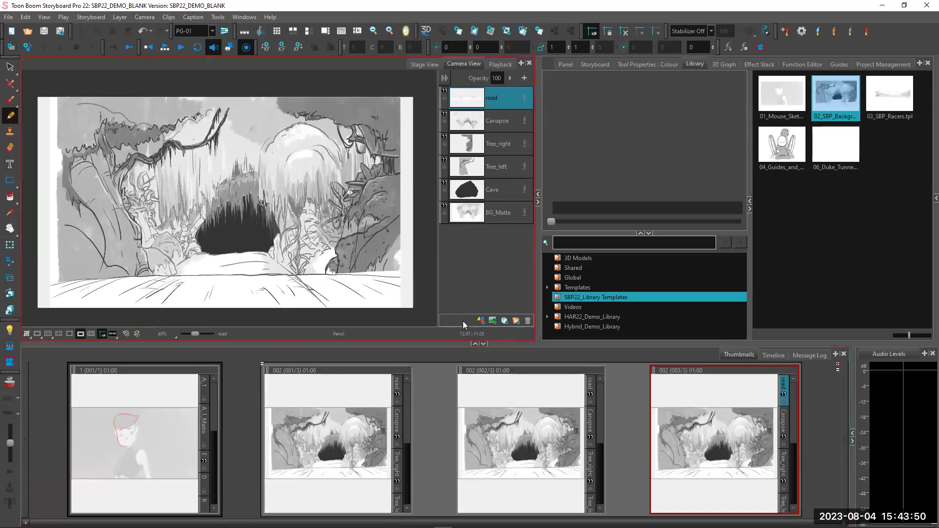
pyautogui.click(538, 391)
pyautogui.click(336, 395)
pyautogui.click(563, 391)
pyautogui.click(668, 401)
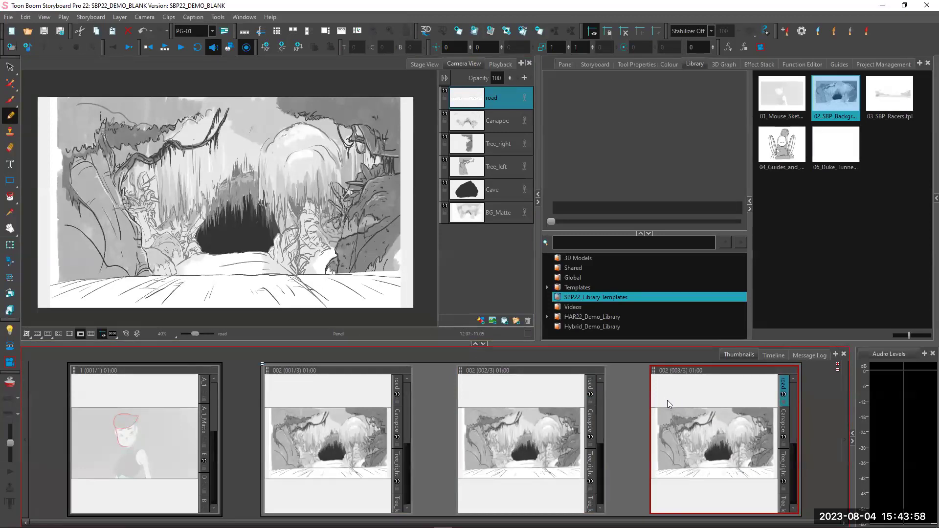
pyautogui.hotkey('ctrl', 'z')
pyautogui.hotkey('ctrl', 'z')
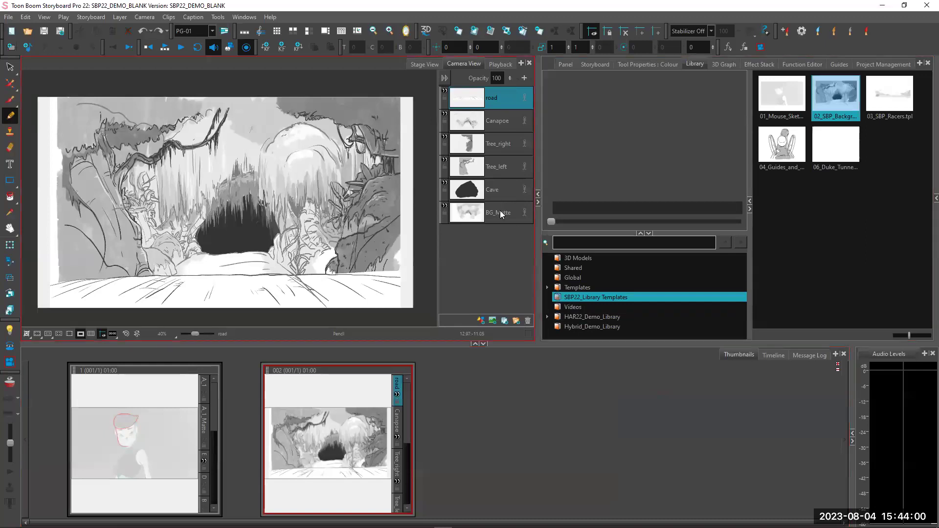
# Step: Share the drawing of the BG_Matte layer in the jungle background panel
pyautogui.click(499, 212)
pyautogui.click(368, 417)
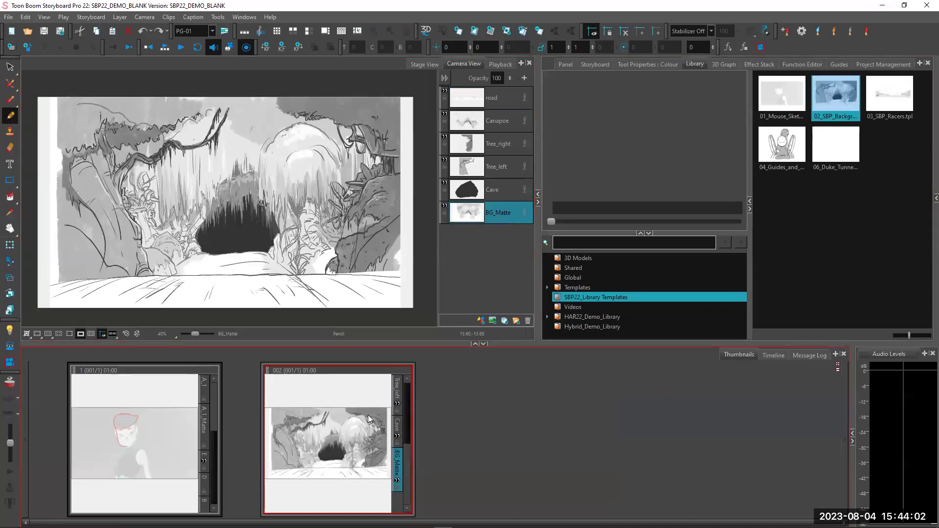
pyautogui.click(494, 217)
pyautogui.rightClick(492, 215)
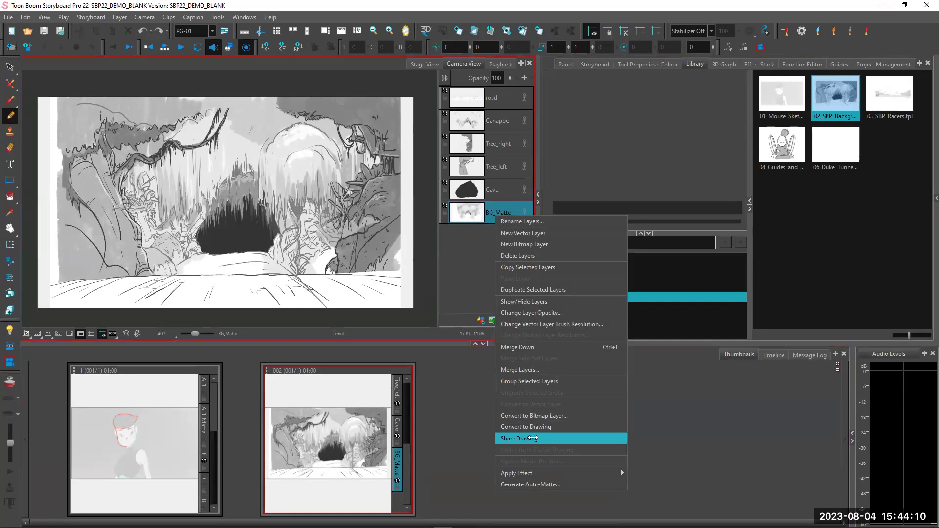
pyautogui.click(532, 439)
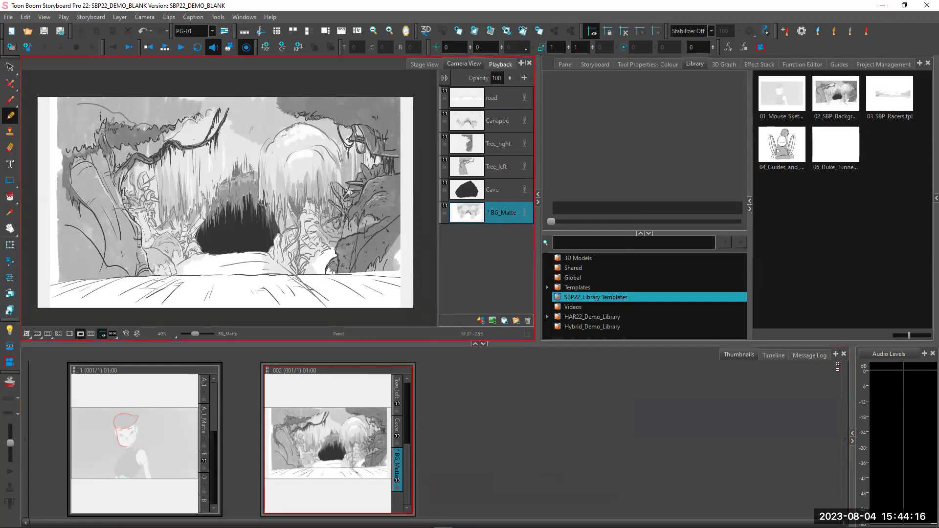
# Step: Duplicate the jungle panel with the shared BG_Matte drawing twice and look through the resulting panels
pyautogui.click(522, 31)
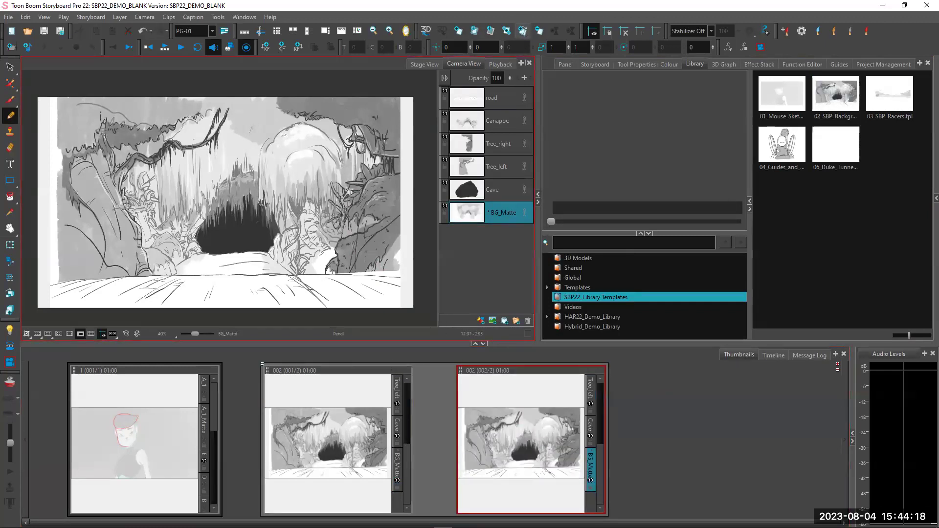
pyautogui.click(522, 31)
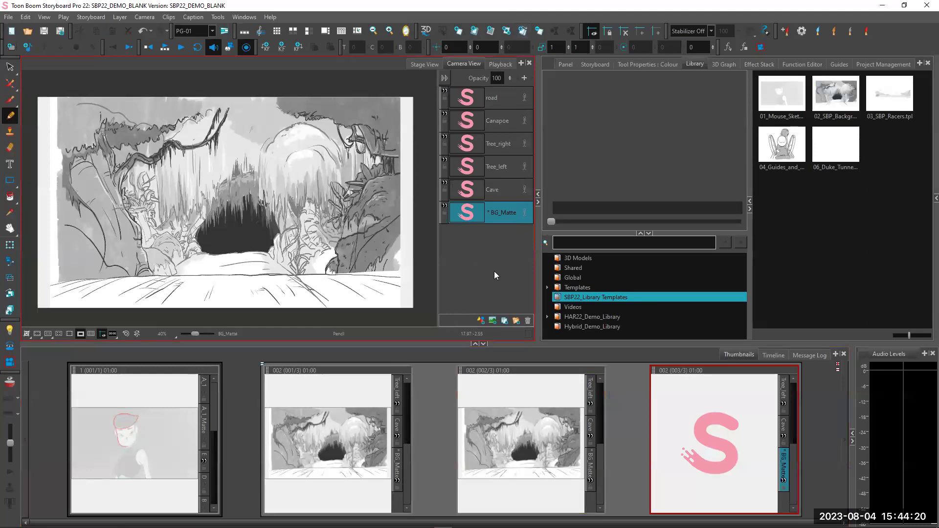
pyautogui.click(380, 402)
pyautogui.click(520, 394)
pyautogui.click(707, 397)
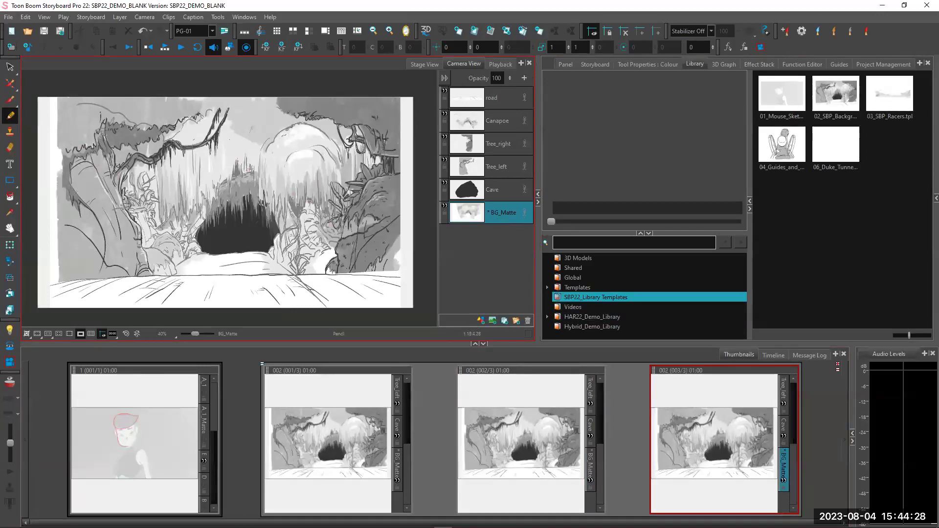
# Step: Draw red vertical pencil strokes hanging from the branch beside the cave on the third jungle panel's shared BG_Matte layer
pyautogui.moveTo(190, 145); pyautogui.dragTo(185, 228)
pyautogui.moveTo(188, 152); pyautogui.dragTo(188, 224)
pyautogui.moveTo(189, 150)
pyautogui.mouseDown()
pyautogui.moveTo(190, 205)
pyautogui.moveTo(188, 143)
pyautogui.mouseUp()
pyautogui.moveTo(189, 192); pyautogui.dragTo(188, 255)
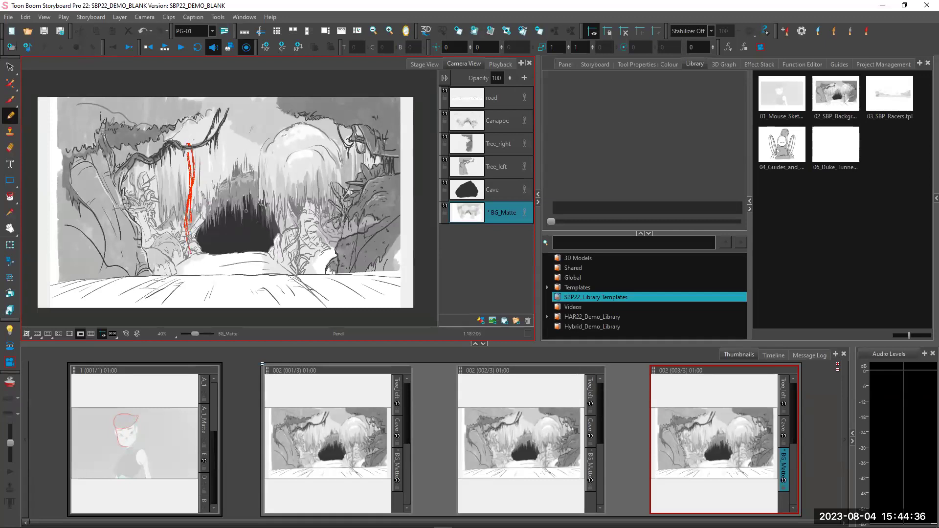
# Step: Compare the three jungle panels to examine how the red strokes on the shared BG_Matte drawing carry across them
pyautogui.click(466, 422)
pyautogui.click(360, 447)
pyautogui.click(529, 441)
pyautogui.click(678, 431)
pyautogui.click(487, 218)
pyautogui.click(491, 419)
pyautogui.click(387, 435)
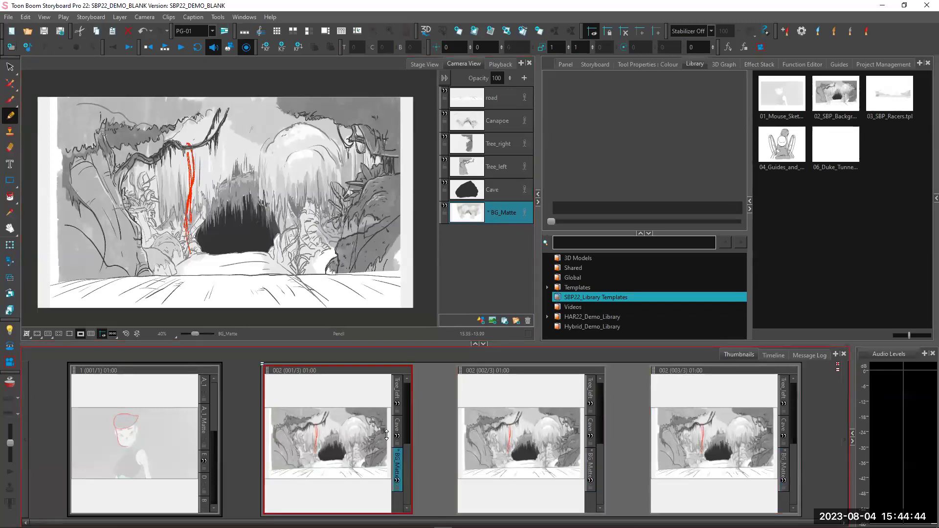
pyautogui.click(506, 416)
pyautogui.click(345, 422)
pyautogui.click(474, 231)
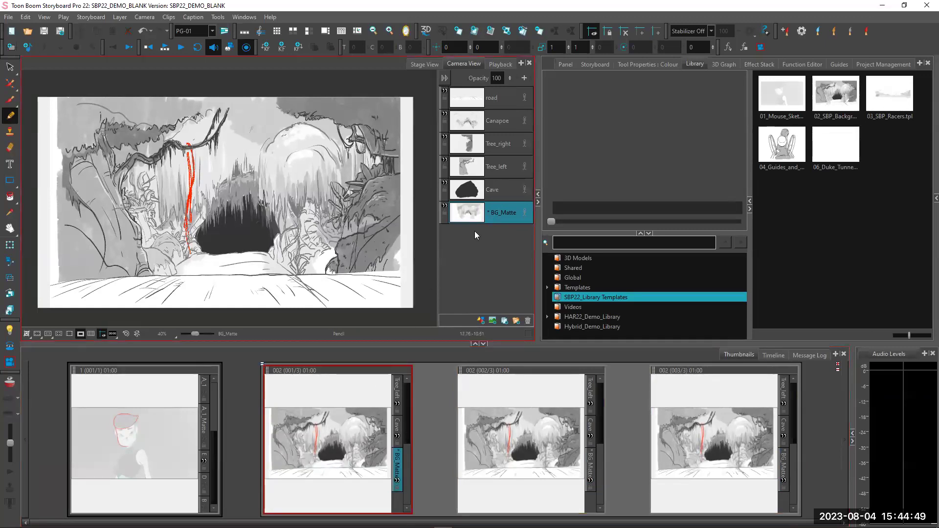
# Step: Unlink the first jungle panel's BG_Matte layer from its shared drawing and scribble red zigzags over the foliage beside the cave
pyautogui.rightClick(498, 215)
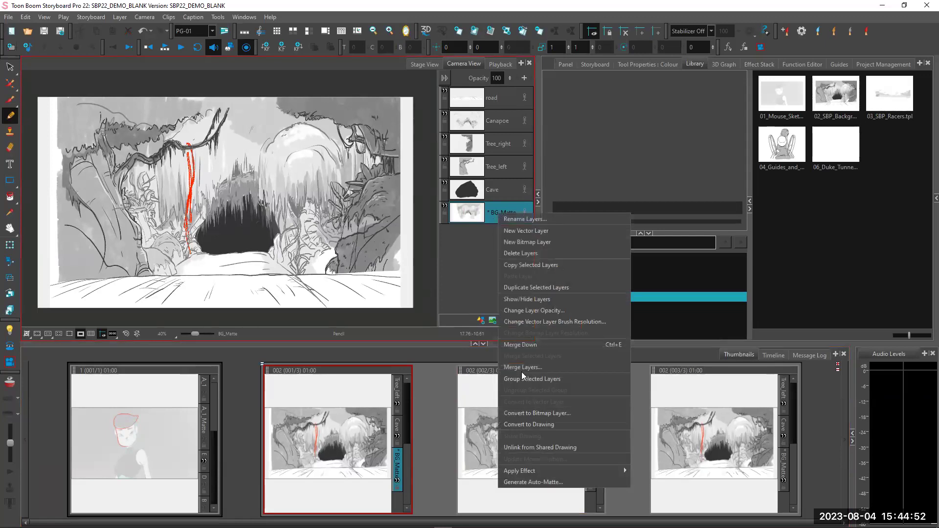
pyautogui.click(516, 448)
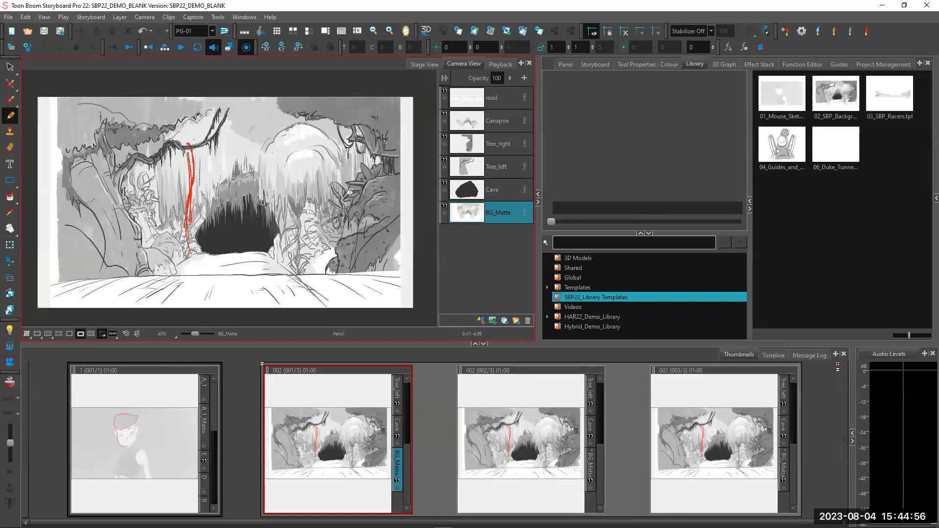
pyautogui.moveTo(327, 239)
pyautogui.mouseDown()
pyautogui.moveTo(284, 254)
pyautogui.moveTo(341, 229)
pyautogui.moveTo(298, 222)
pyautogui.moveTo(309, 221)
pyautogui.moveTo(301, 201)
pyautogui.moveTo(324, 207)
pyautogui.moveTo(324, 179)
pyautogui.moveTo(336, 166)
pyautogui.moveTo(354, 156)
pyautogui.mouseUp()
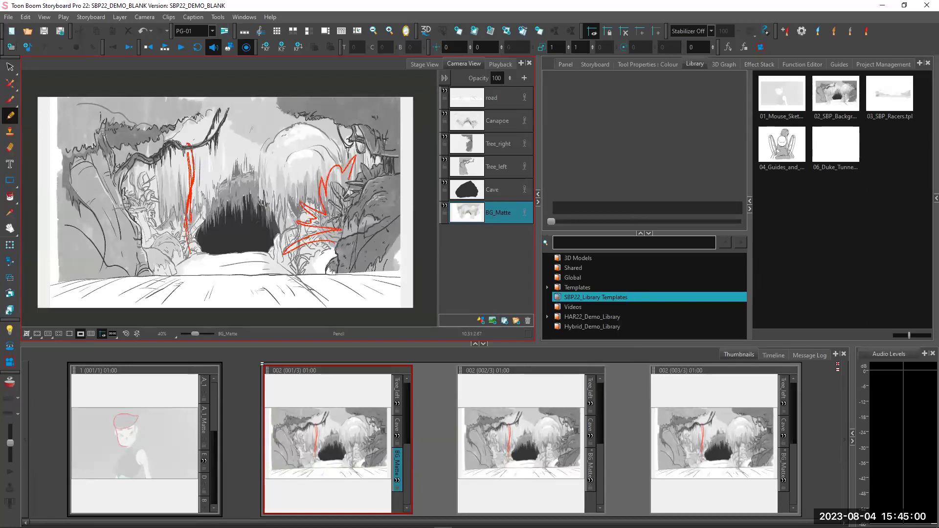
pyautogui.moveTo(292, 232)
pyautogui.mouseDown()
pyautogui.moveTo(267, 237)
pyautogui.moveTo(258, 263)
pyautogui.moveTo(294, 268)
pyautogui.moveTo(323, 249)
pyautogui.moveTo(333, 254)
pyautogui.moveTo(260, 248)
pyautogui.mouseUp()
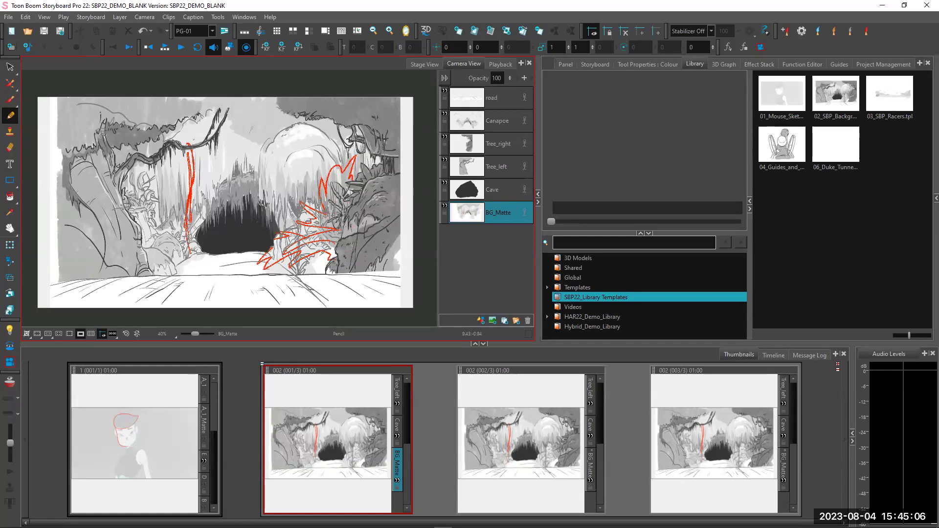
# Step: Compare the unlinked BG_Matte drawing with the other two jungle panels and review the layer's drawing-sharing options
pyautogui.click(362, 430)
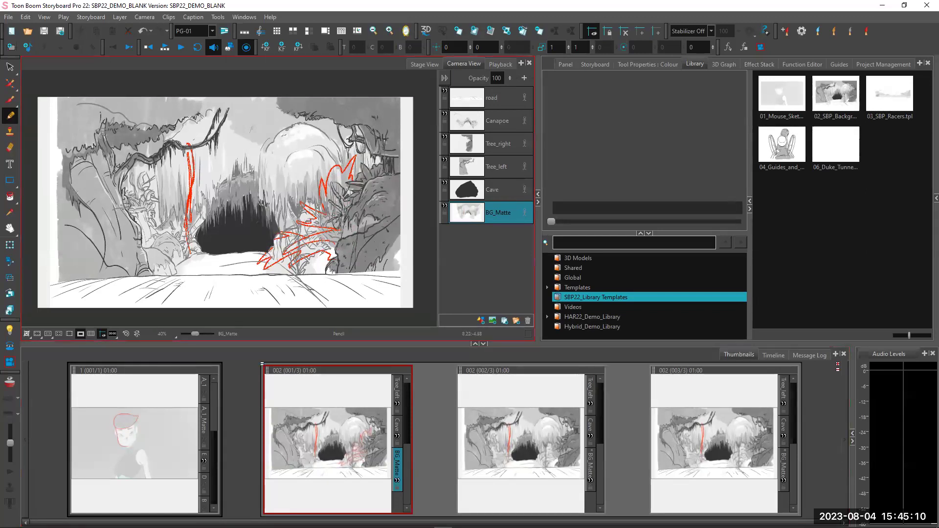
pyautogui.click(523, 447)
pyautogui.click(694, 429)
pyautogui.click(488, 415)
pyautogui.click(356, 421)
pyautogui.click(376, 329)
pyautogui.rightClick(496, 213)
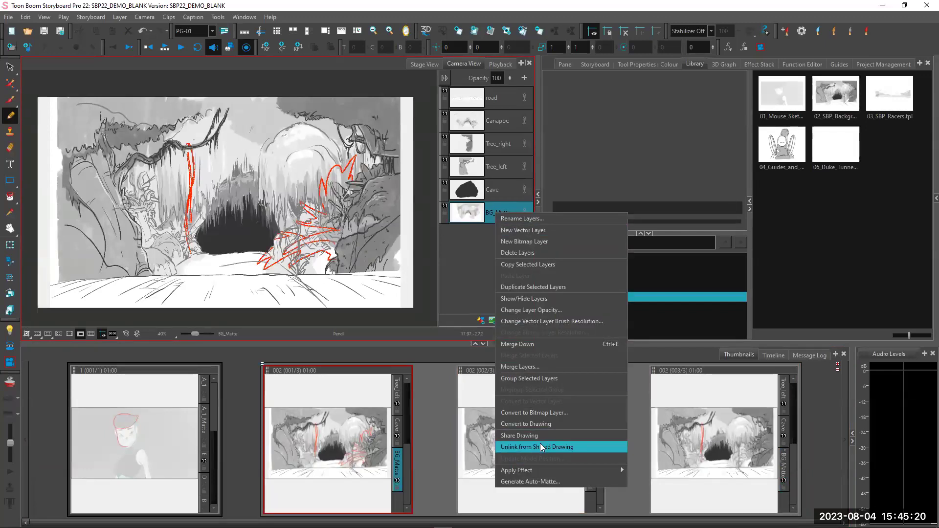
pyautogui.click(537, 437)
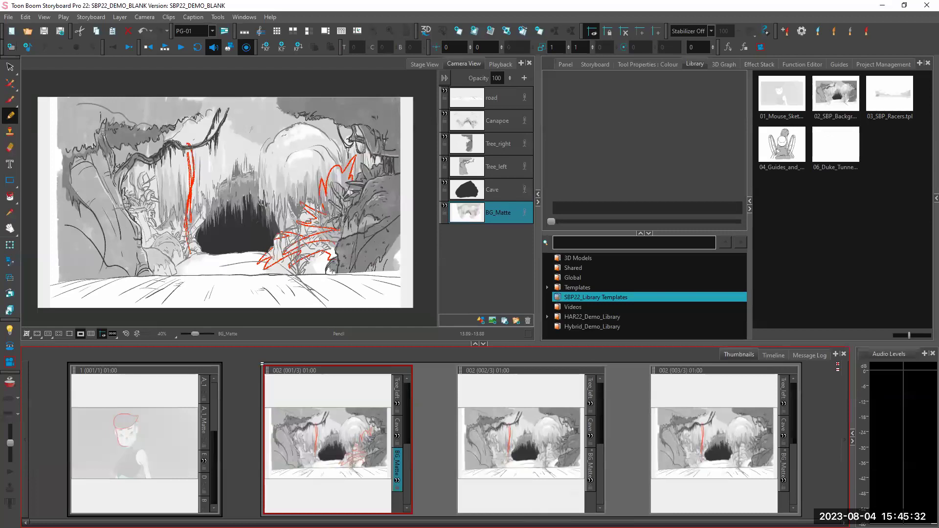
# Step: Insert the 04_Guides_and_OnionSkin.tpl template after the last panel in the thumbnail overview workspace, accepting the new scene name for the current scene only
pyautogui.click(791, 199)
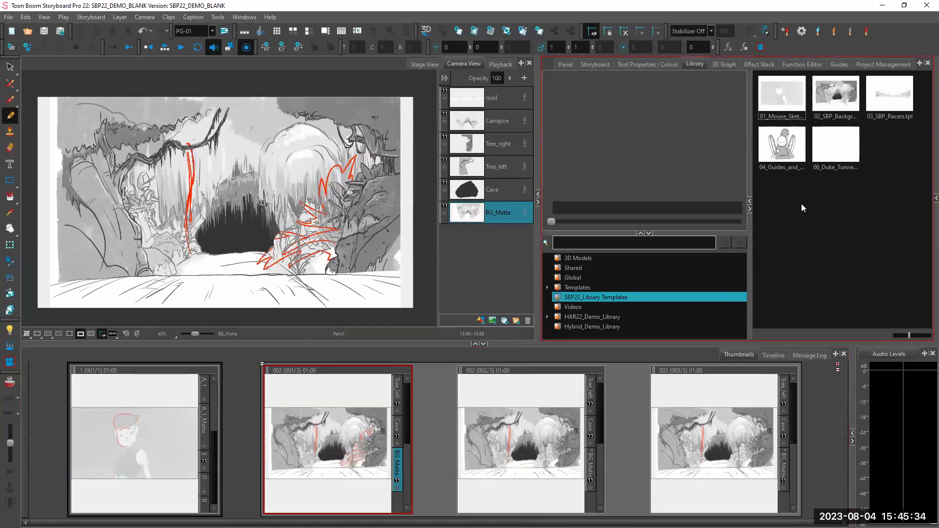
pyautogui.click(789, 157)
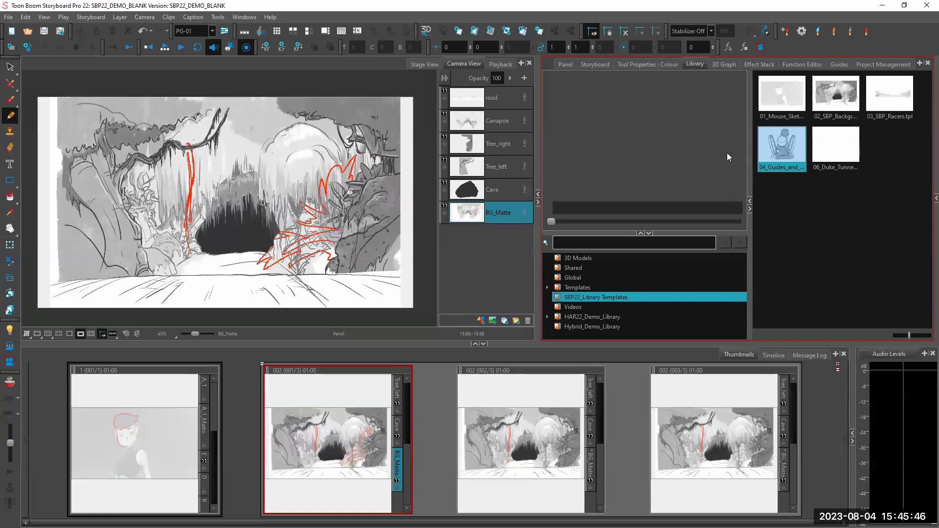
pyautogui.click(337, 440)
pyautogui.click(238, 261)
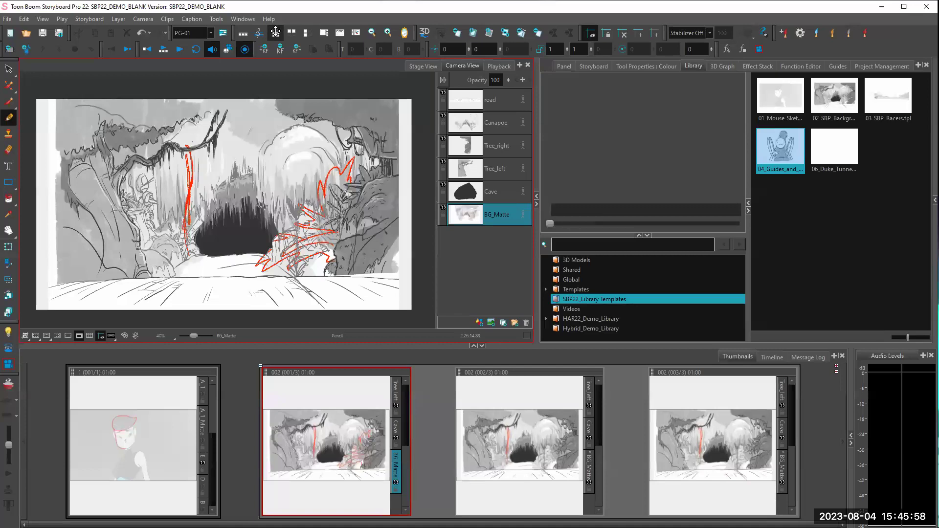
pyautogui.click(276, 32)
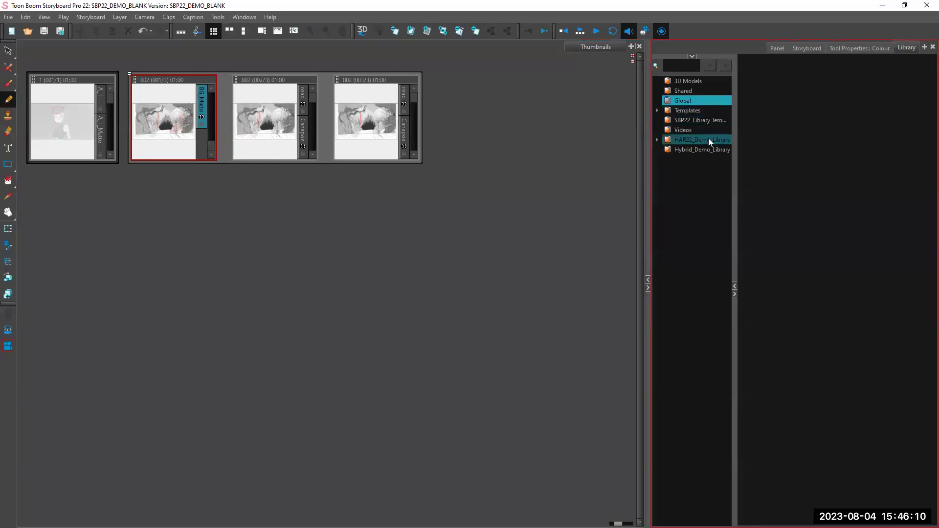
pyautogui.click(713, 120)
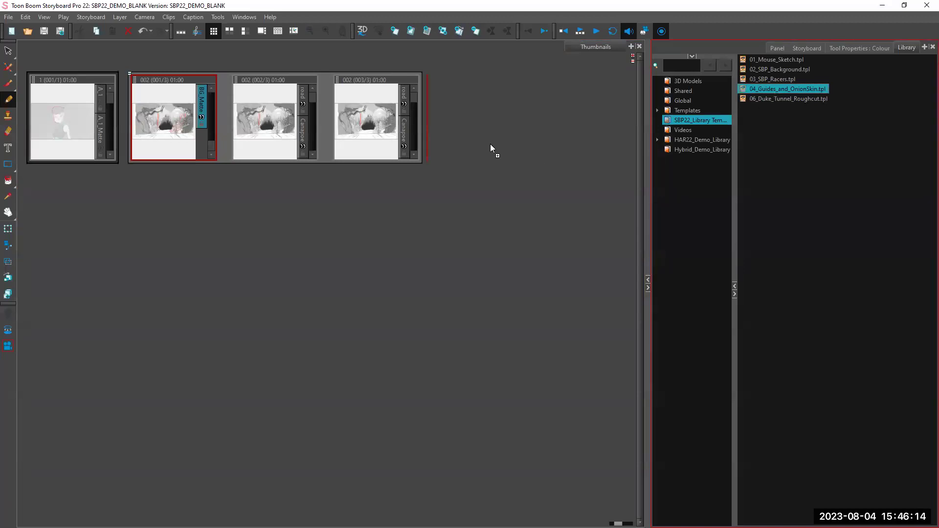
pyautogui.moveTo(479, 142); pyautogui.dragTo(479, 141)
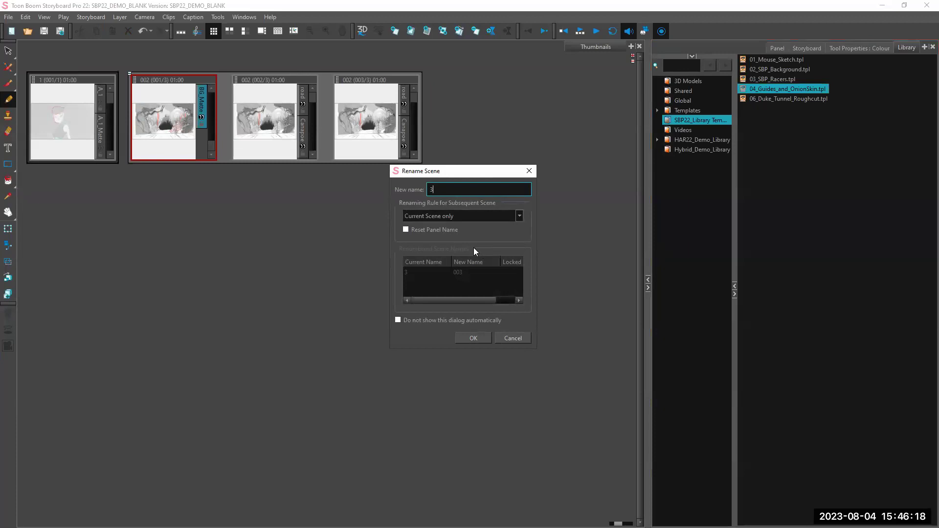
pyautogui.click(467, 338)
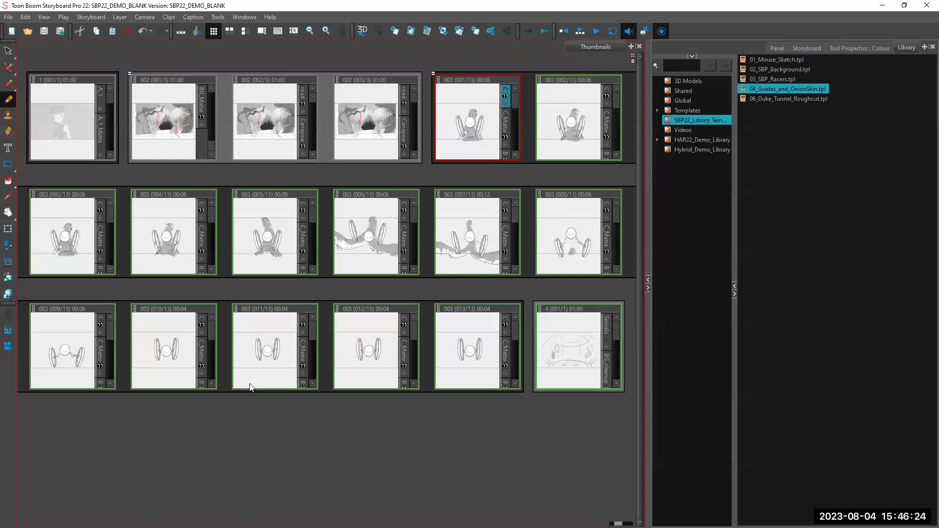
# Step: Switch back to the workspace with the Camera View and Library above the thumbnails
pyautogui.click(248, 18)
pyautogui.moveTo(250, 29)
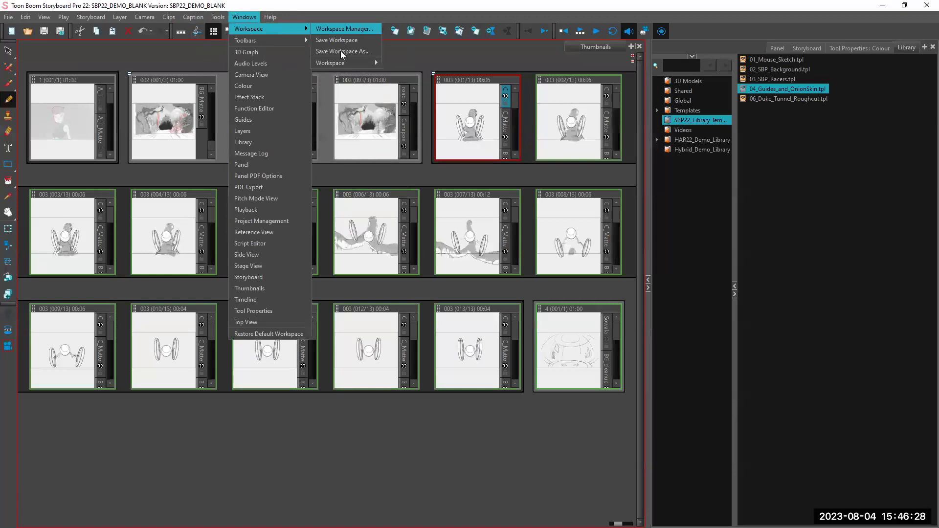
pyautogui.moveTo(342, 63)
pyautogui.click(405, 120)
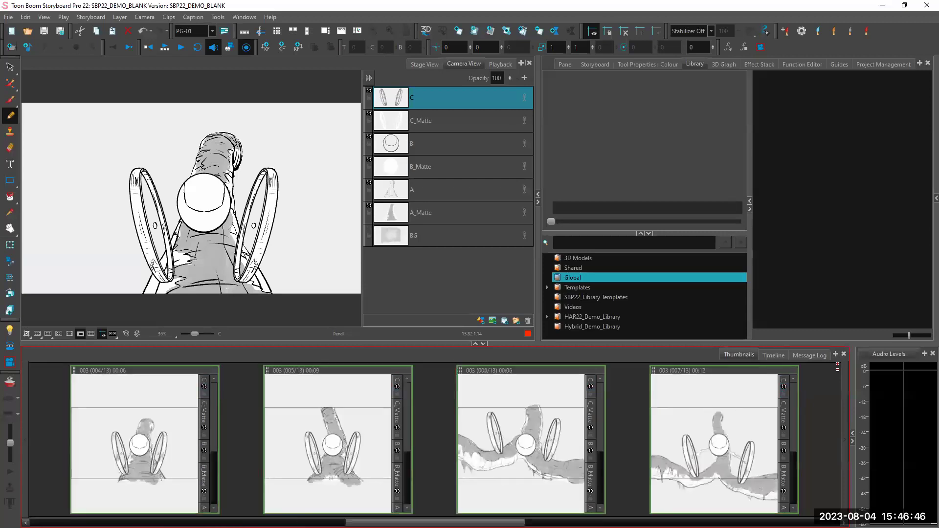
# Step: Turn on onion skin at the sixth panel of scene 003 and move on to the seventh panel
pyautogui.click(370, 412)
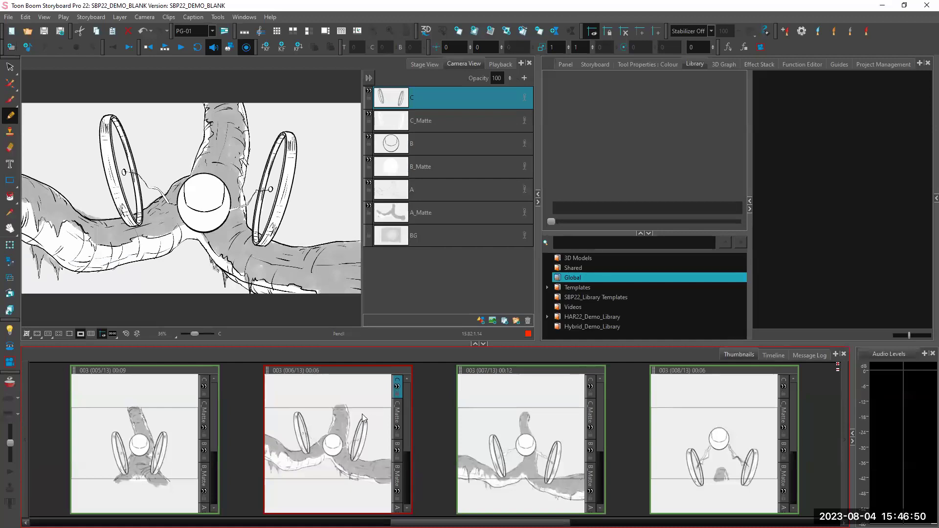
pyautogui.click(15, 389)
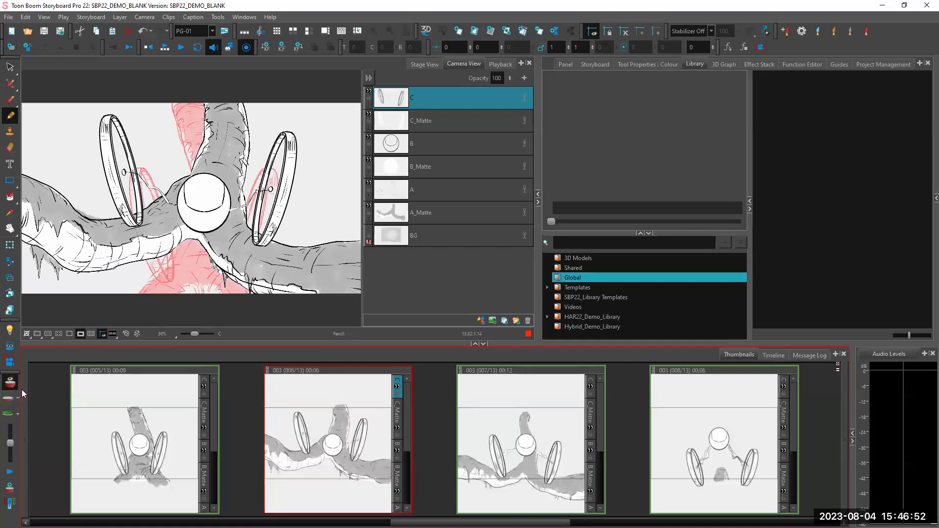
pyautogui.click(516, 413)
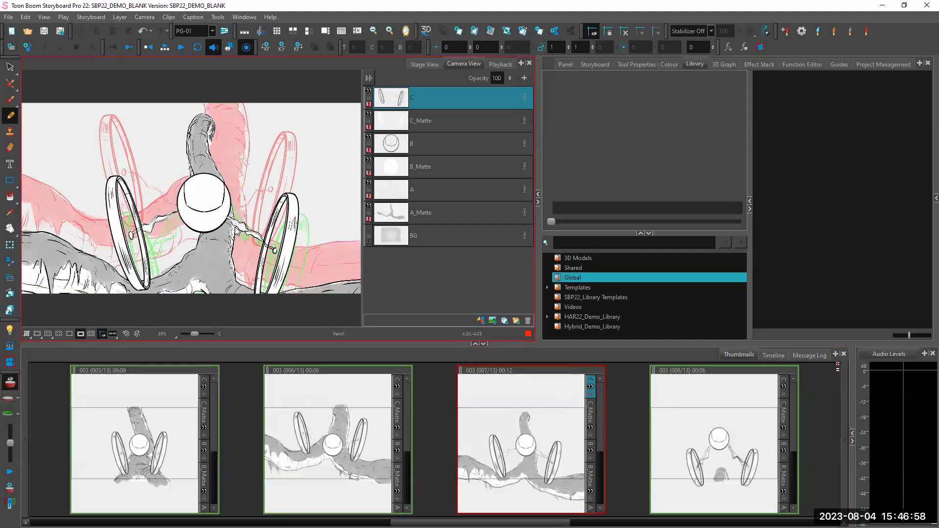
# Step: Review the options for how many previous panels the onion skin shows
pyautogui.click(18, 398)
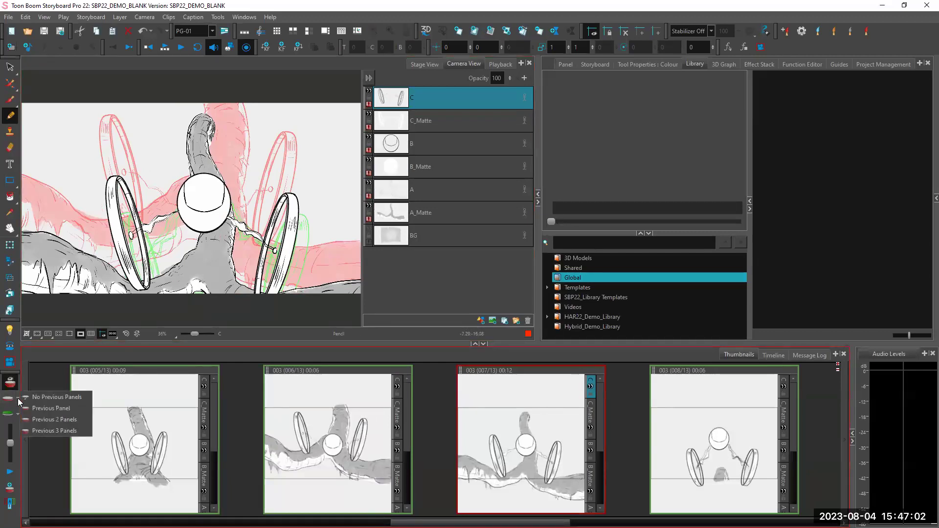
pyautogui.click(36, 430)
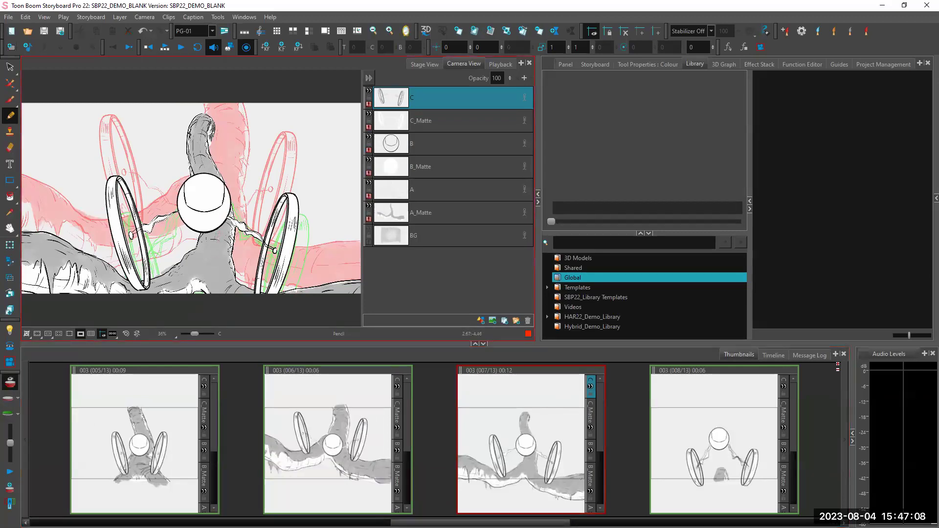
pyautogui.click(55, 435)
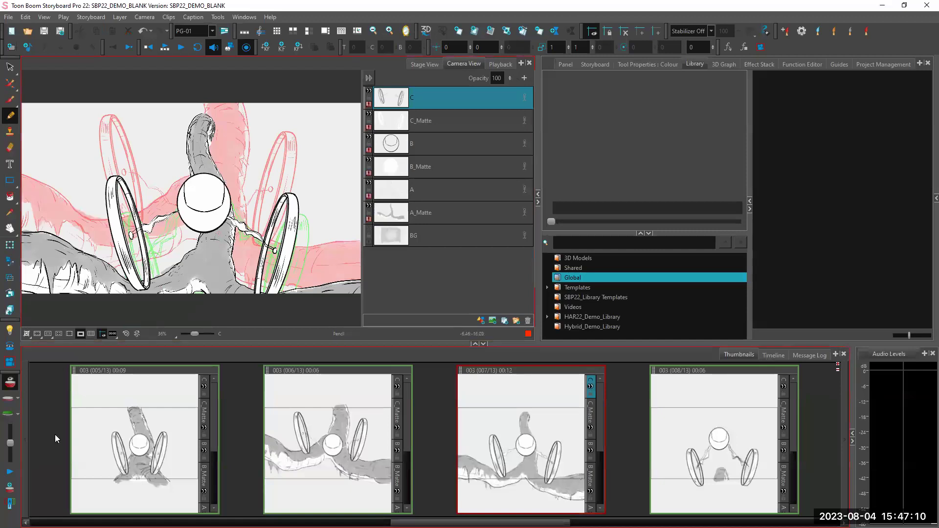
# Step: Open Expand Onion Skin and display previous panels 1, 3, 9 and 11 and next panels 2, 5, 9 and 12
pyautogui.click(10, 487)
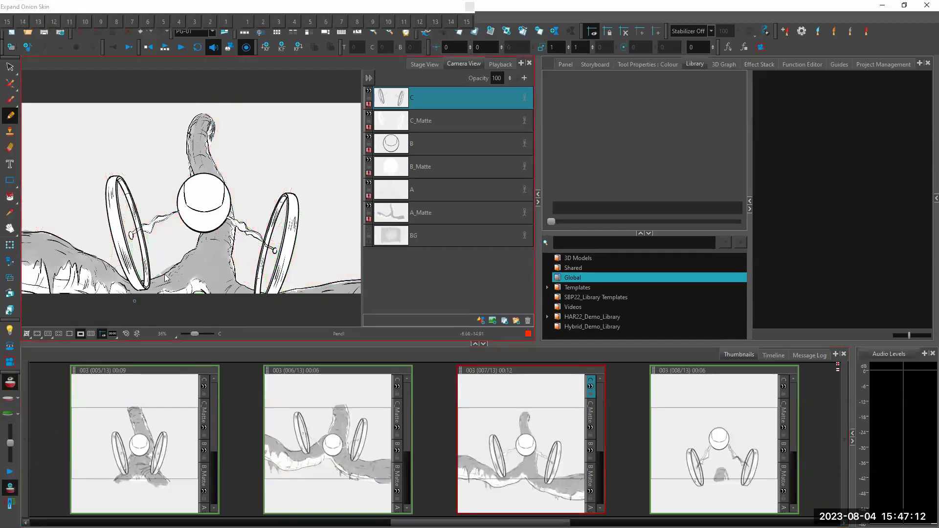
pyautogui.click(280, 15)
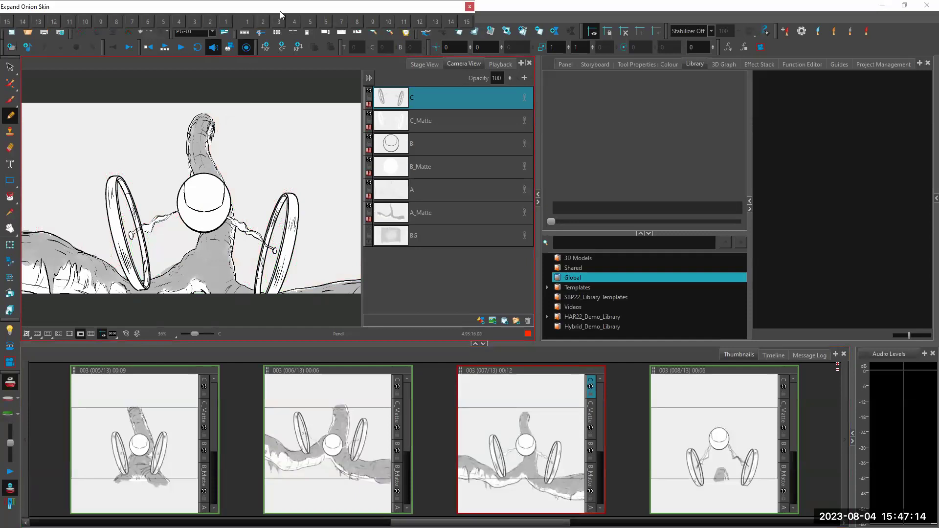
pyautogui.moveTo(280, 15); pyautogui.dragTo(313, 72)
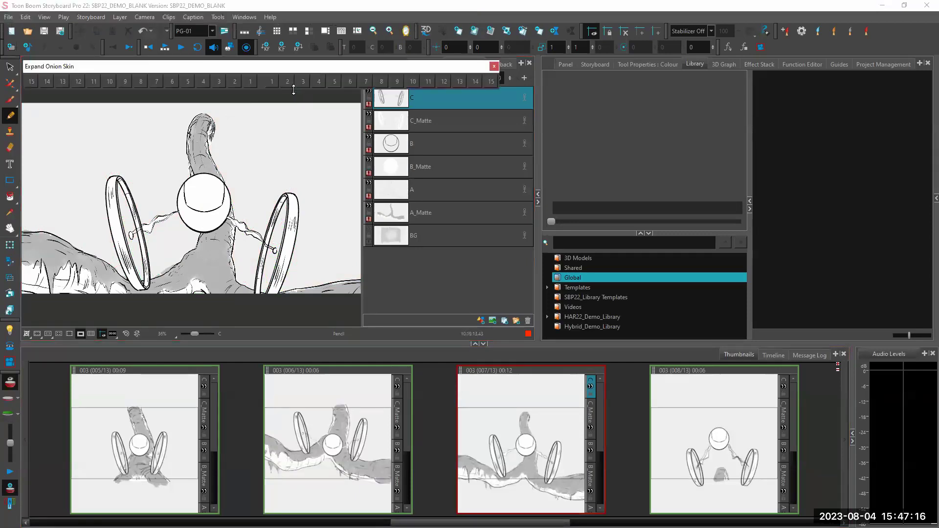
pyautogui.click(334, 82)
pyautogui.click(443, 81)
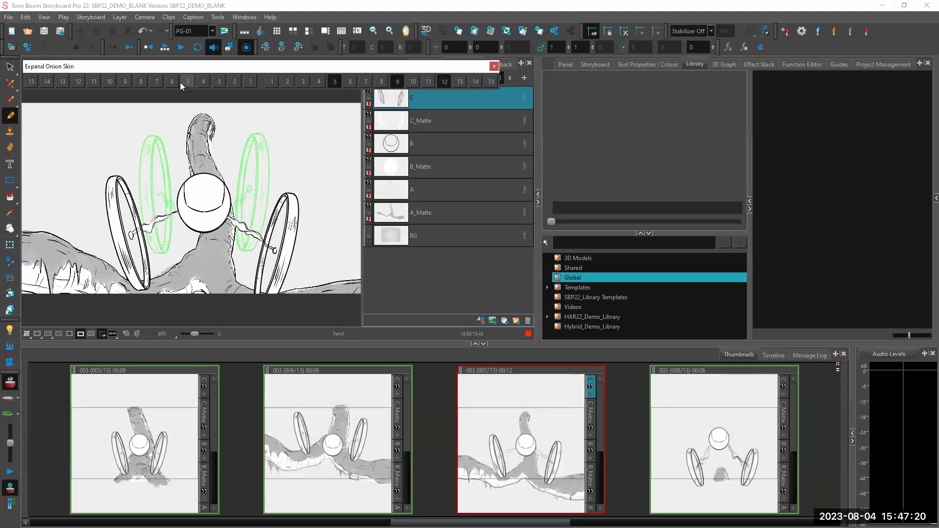
pyautogui.click(125, 82)
pyautogui.click(94, 82)
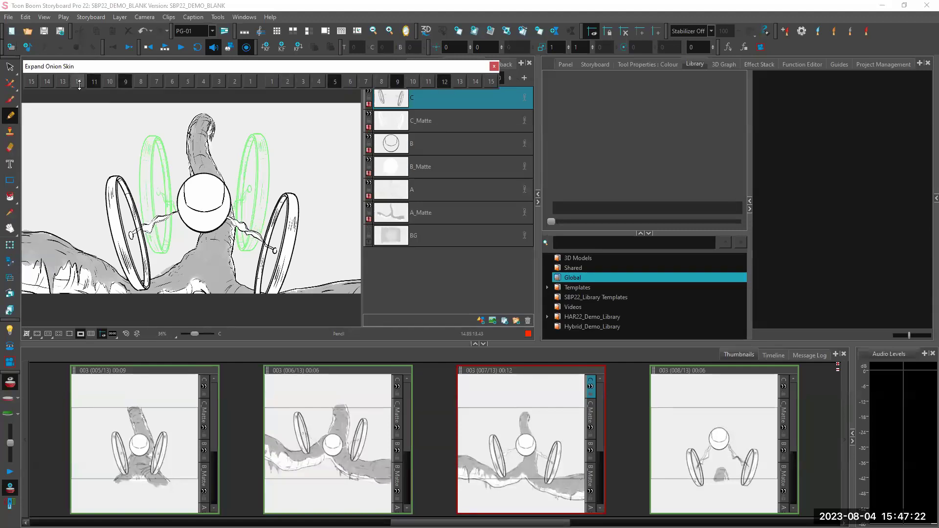
pyautogui.click(218, 82)
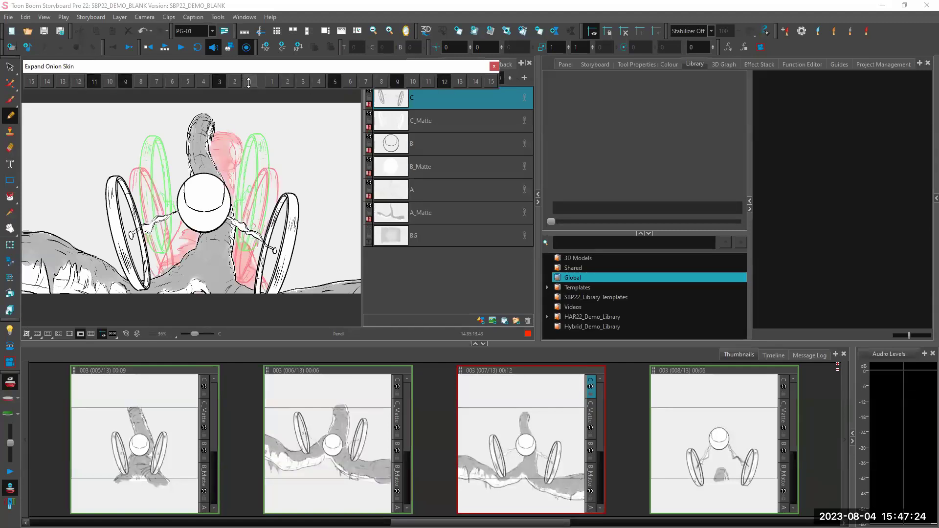
pyautogui.click(251, 81)
pyautogui.click(288, 82)
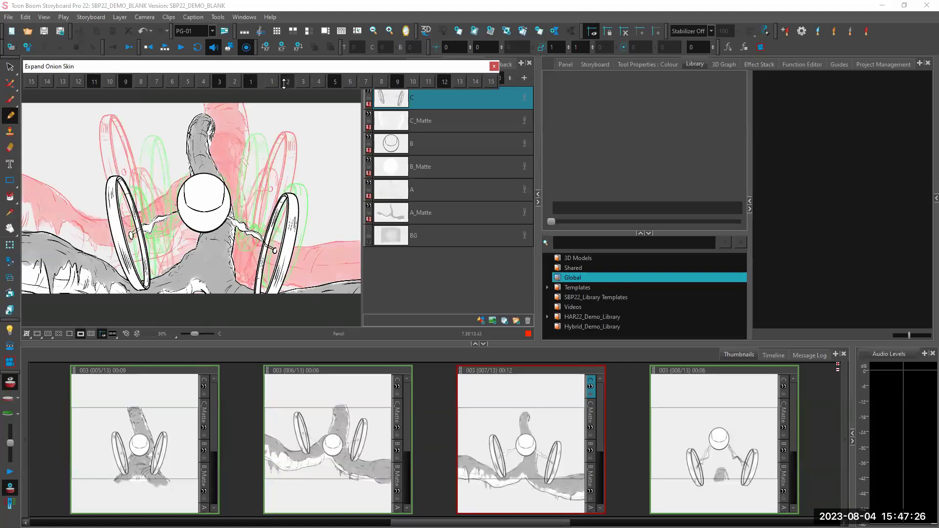
# Step: Clear the custom previous and next panel choices in Expand Onion Skin and close it to return to the standard onion skin
pyautogui.click(250, 82)
pyautogui.click(219, 82)
pyautogui.click(125, 82)
pyautogui.click(94, 82)
pyautogui.click(288, 81)
pyautogui.click(336, 82)
pyautogui.click(398, 82)
pyautogui.click(494, 66)
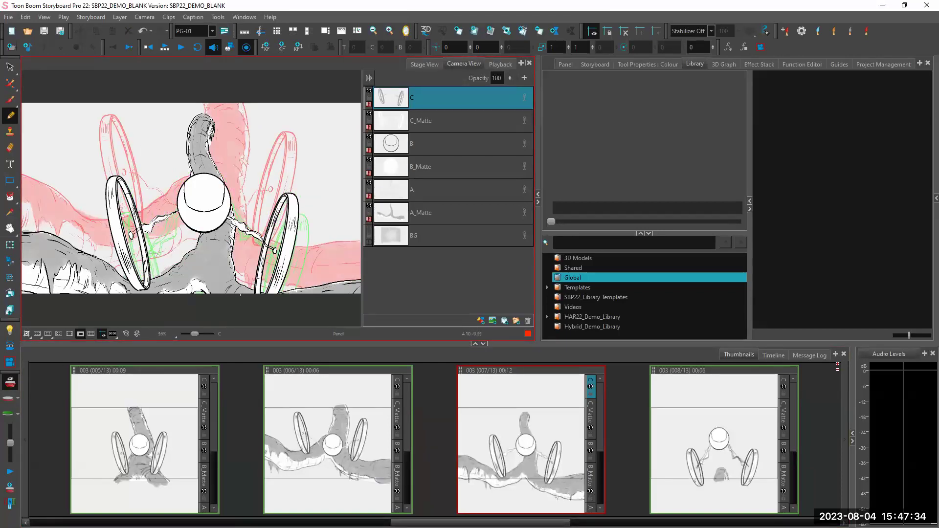
# Step: Compare the onion skin on the sixth and seventh panels of scene 003 and look through the neighbouring panels
pyautogui.click(328, 440)
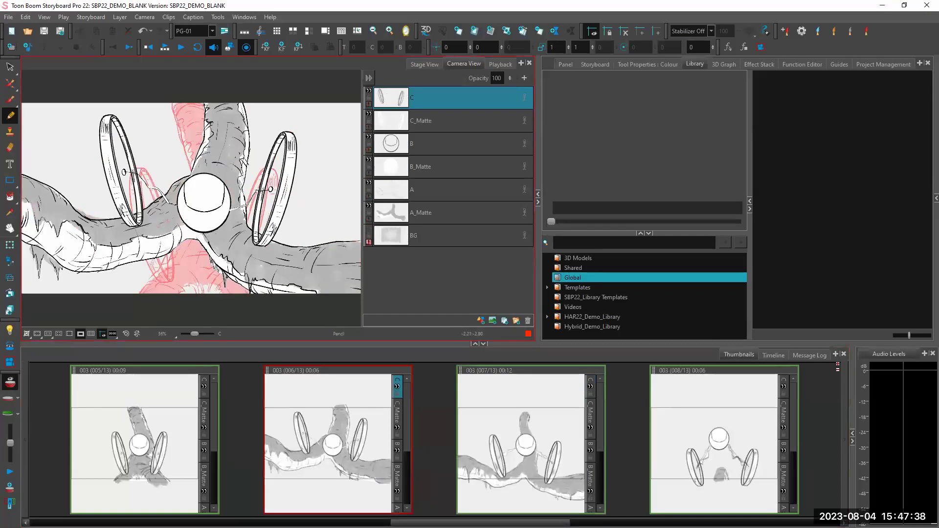
pyautogui.click(328, 440)
pyautogui.click(538, 421)
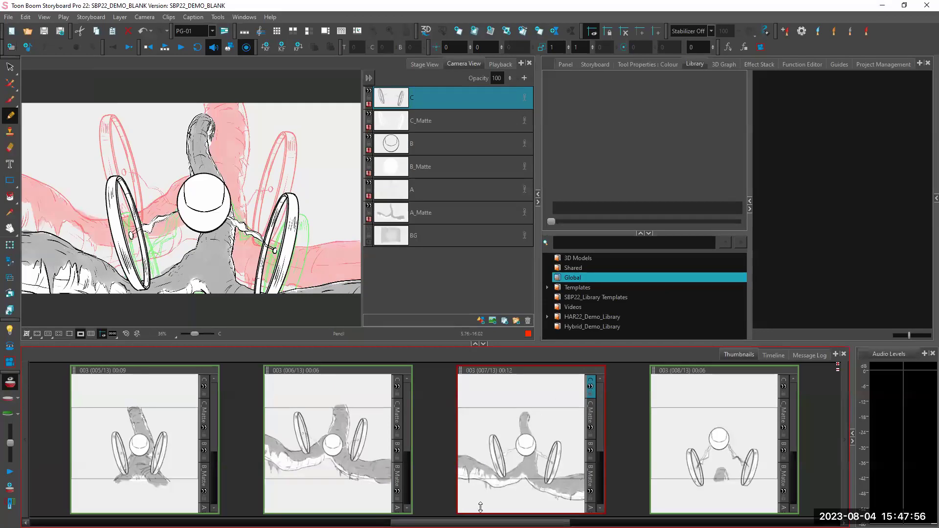
pyautogui.scroll(-1, 460, 509)
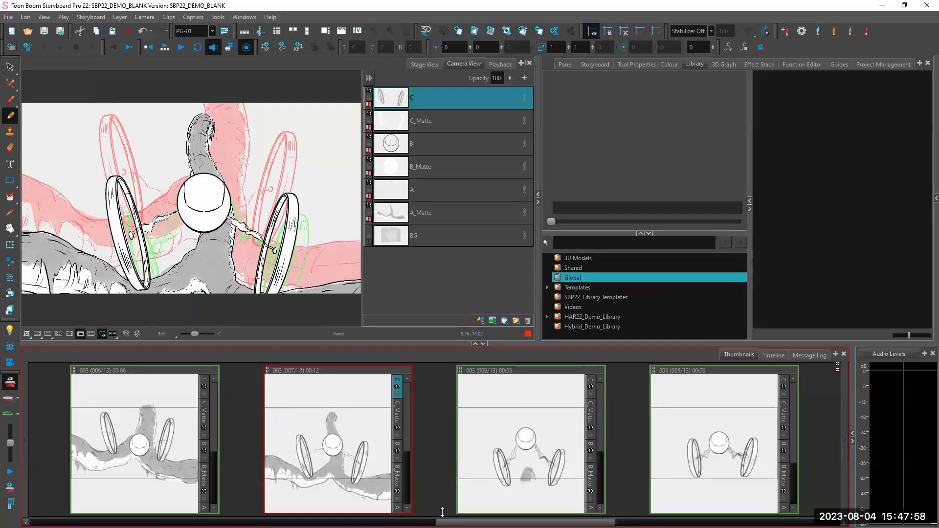
pyautogui.scroll(5, 442, 512)
# Step: Switch to the thumbnail overview workspace and select 03_SBP_Racers.tpl from the SBP22_Library Templates folder
pyautogui.click(620, 297)
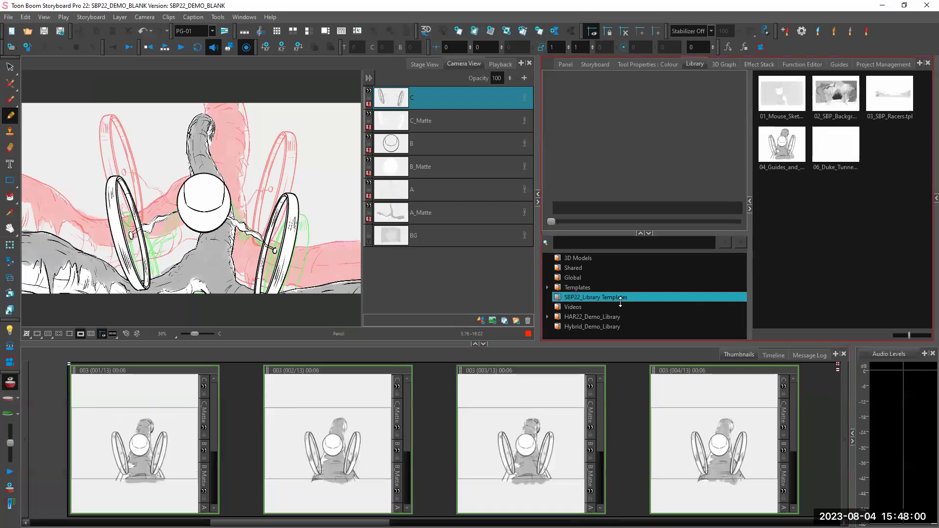
pyautogui.click(307, 84)
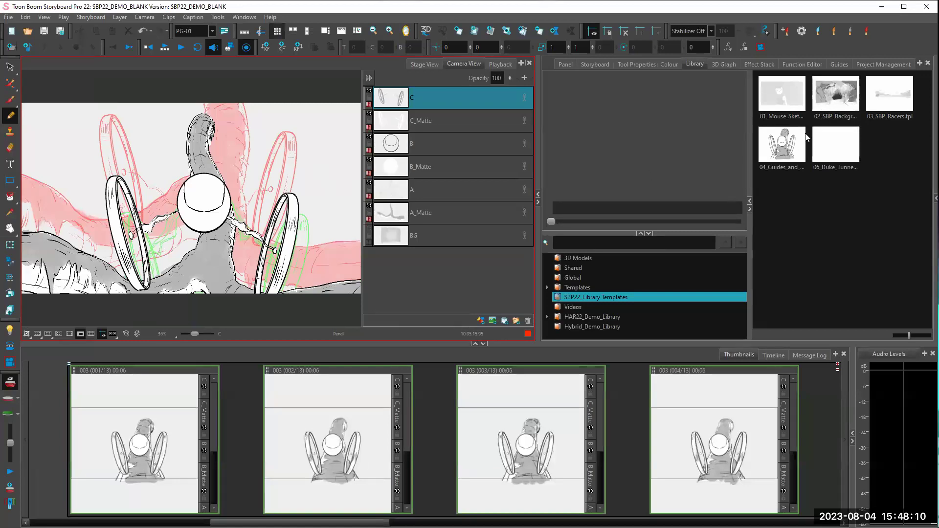
pyautogui.doubleClick(790, 159)
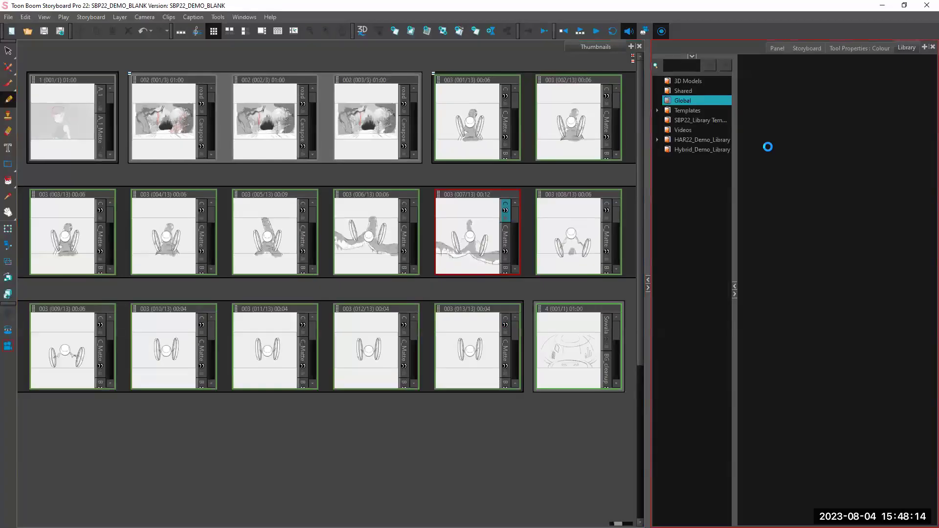
pyautogui.click(705, 120)
pyautogui.click(555, 165)
pyautogui.click(783, 80)
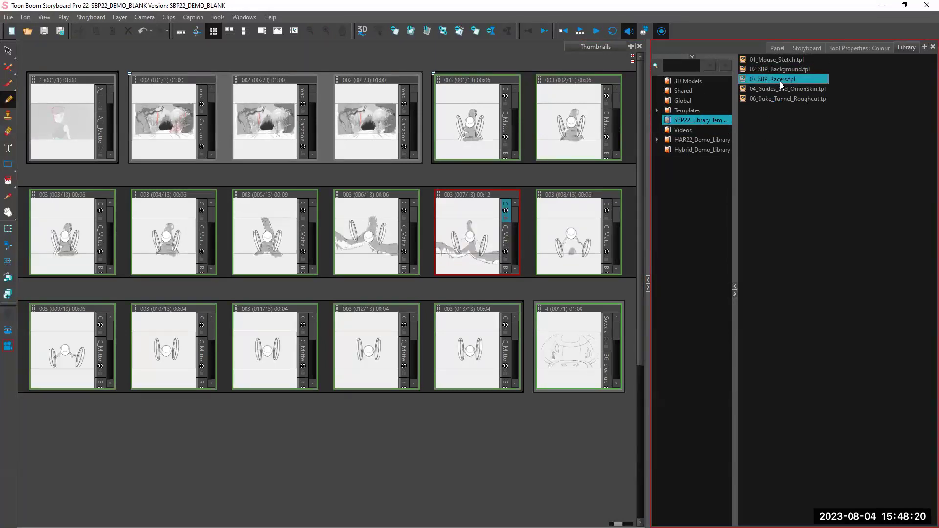
# Step: Insert the 03_SBP_Racers.tpl template as a new scene between scenes 002 and 003
pyautogui.click(532, 127)
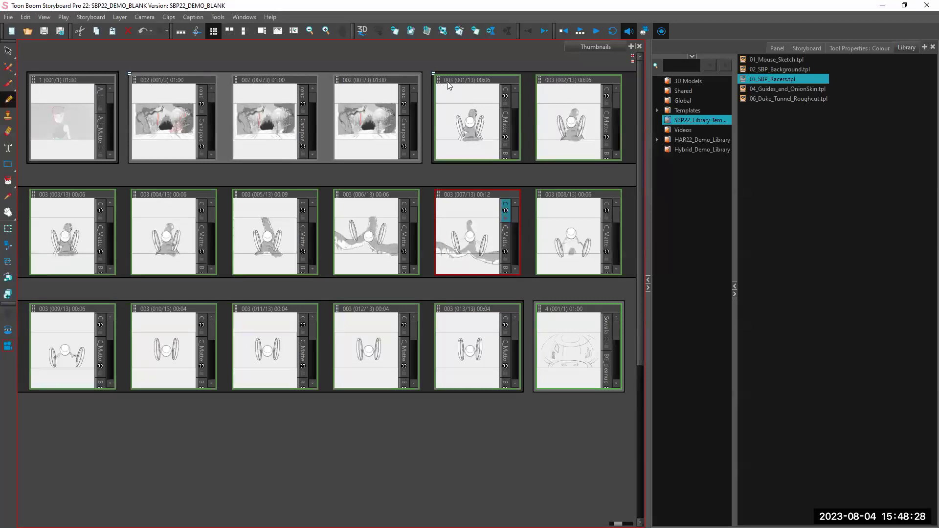
pyautogui.click(767, 83)
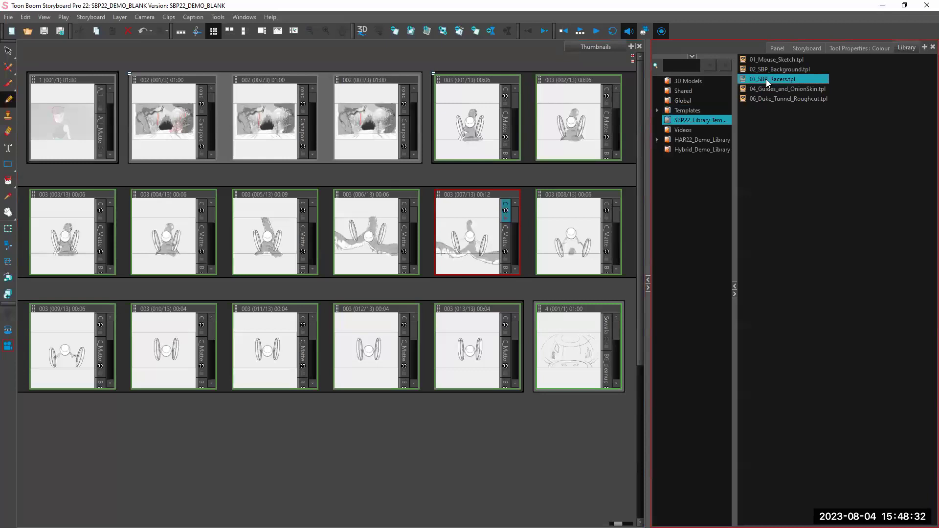
pyautogui.moveTo(751, 79); pyautogui.dragTo(488, 103)
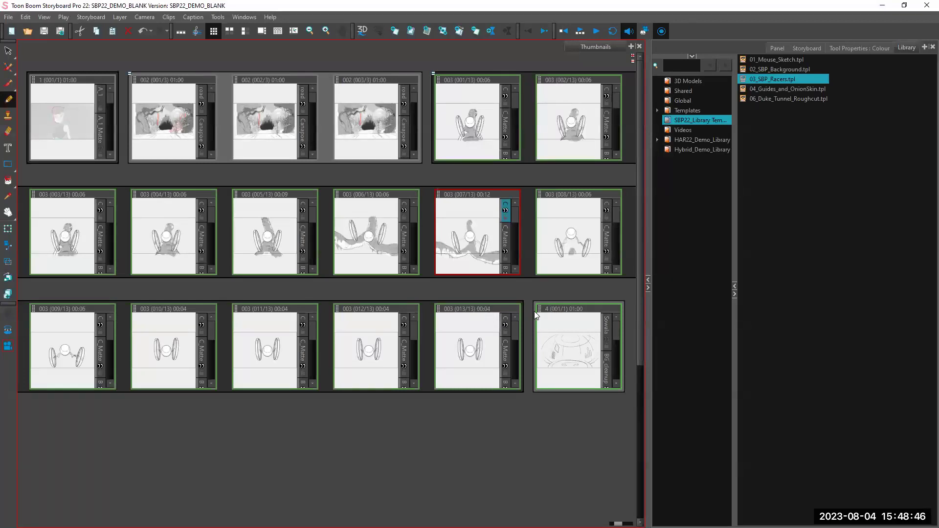
pyautogui.click(692, 182)
pyautogui.click(765, 82)
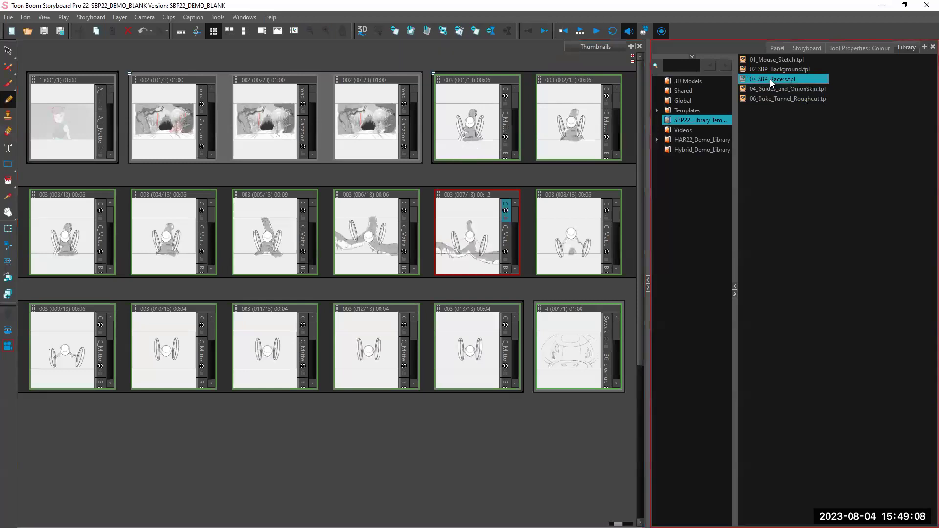
pyautogui.moveTo(499, 112); pyautogui.dragTo(428, 115)
pyautogui.moveTo(427, 111); pyautogui.dragTo(425, 111)
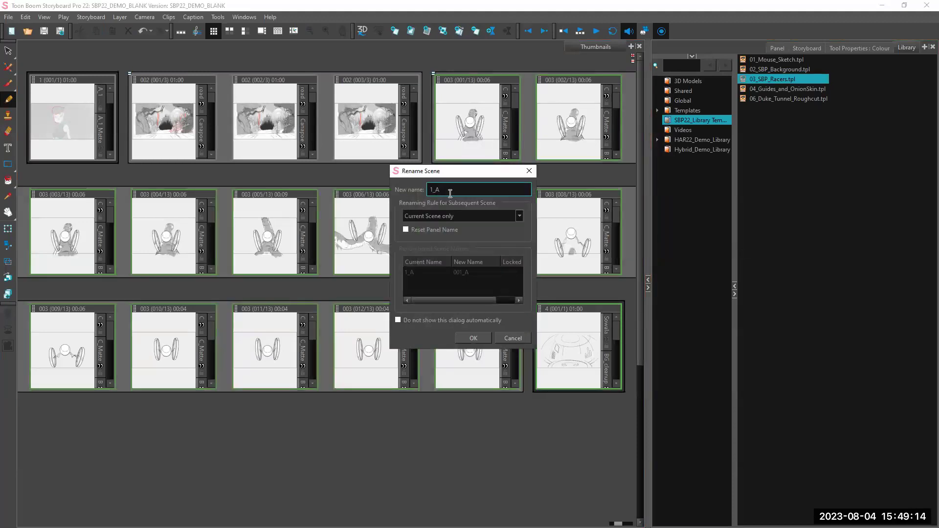
# Step: Name the inserted scene 003 and set the renaming rule for subsequent scenes to Renumber Scenes
pyautogui.hotkey('ctrl', 'a')
pyautogui.write('003')
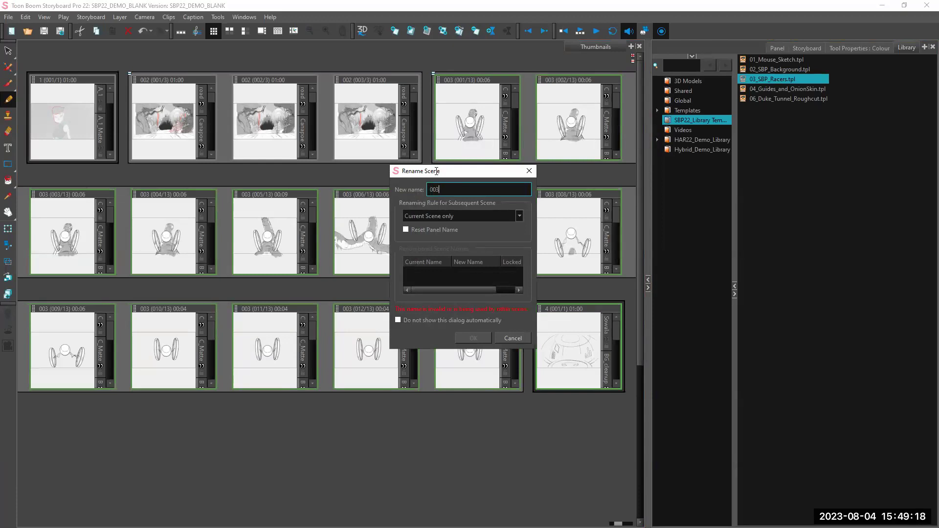
pyautogui.click(482, 216)
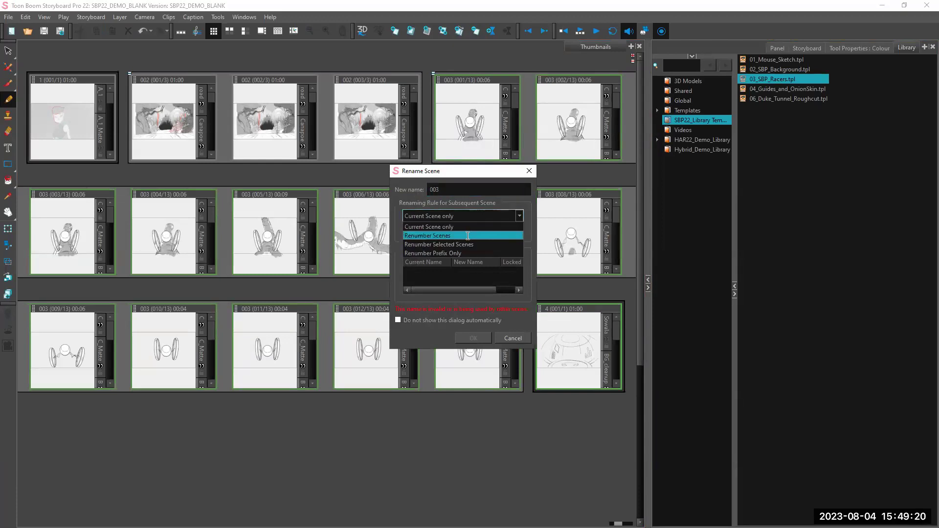
pyautogui.click(466, 237)
pyautogui.click(464, 282)
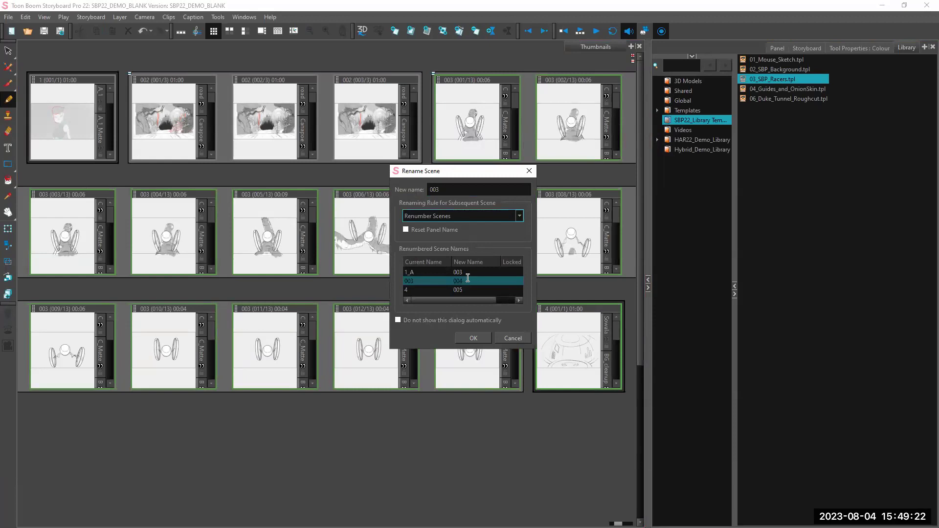
# Step: Check the current and new names in the renumbered scene list and apply the renumbering
pyautogui.click(463, 276)
pyautogui.click(463, 279)
pyautogui.click(465, 275)
pyautogui.click(464, 280)
pyautogui.click(460, 289)
pyautogui.click(460, 281)
pyautogui.click(460, 272)
pyautogui.click(457, 291)
pyautogui.click(458, 275)
pyautogui.click(423, 275)
pyautogui.click(423, 275)
pyautogui.click(417, 273)
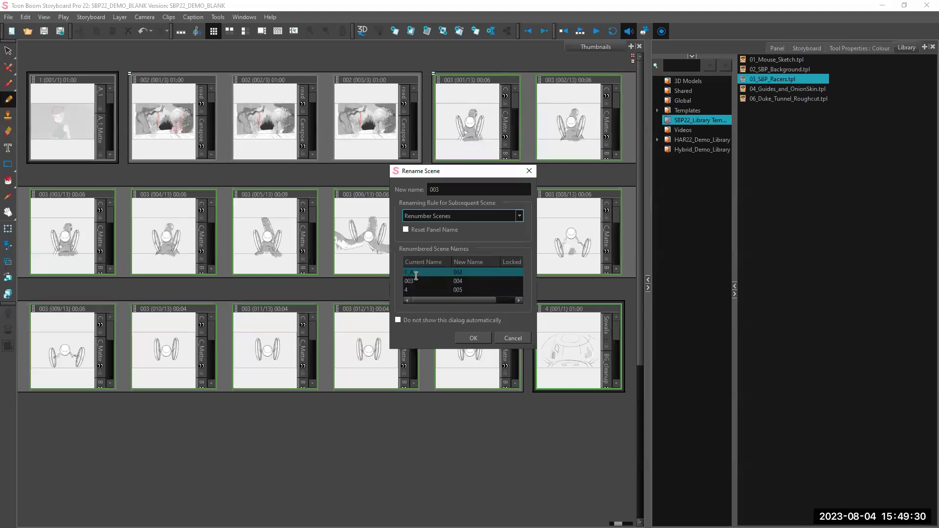
pyautogui.click(452, 282)
pyautogui.click(460, 275)
pyautogui.click(460, 281)
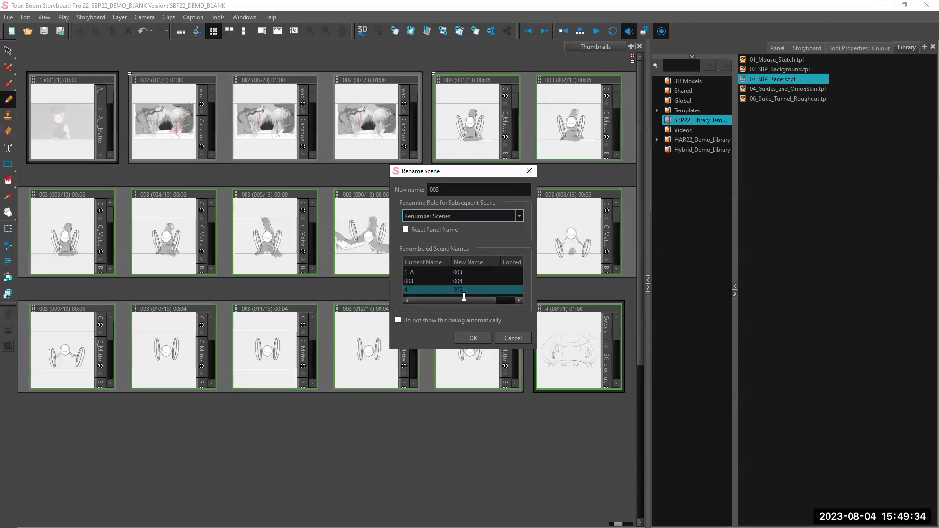
pyautogui.click(471, 337)
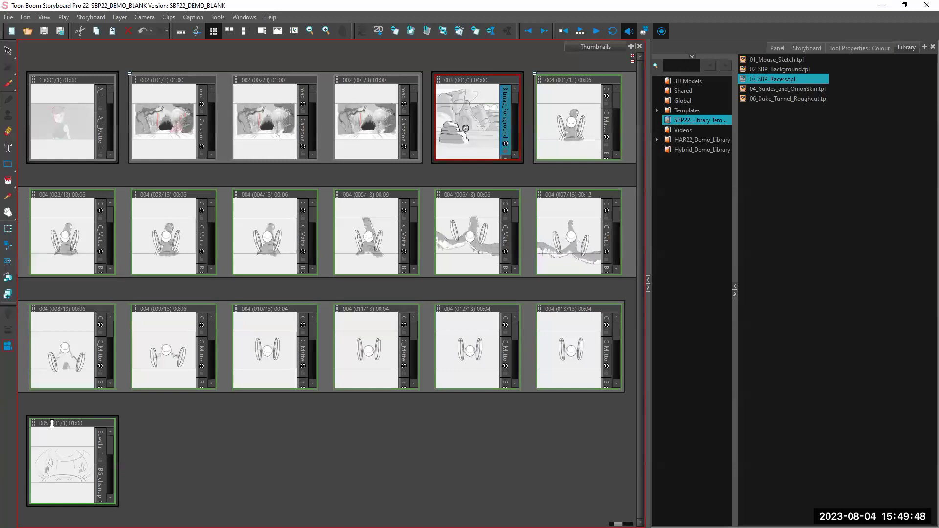
# Step: Switch back to the workspace with the Camera View above the thumbnails and enlarge the Camera View in height and width
pyautogui.click(239, 17)
pyautogui.moveTo(301, 28)
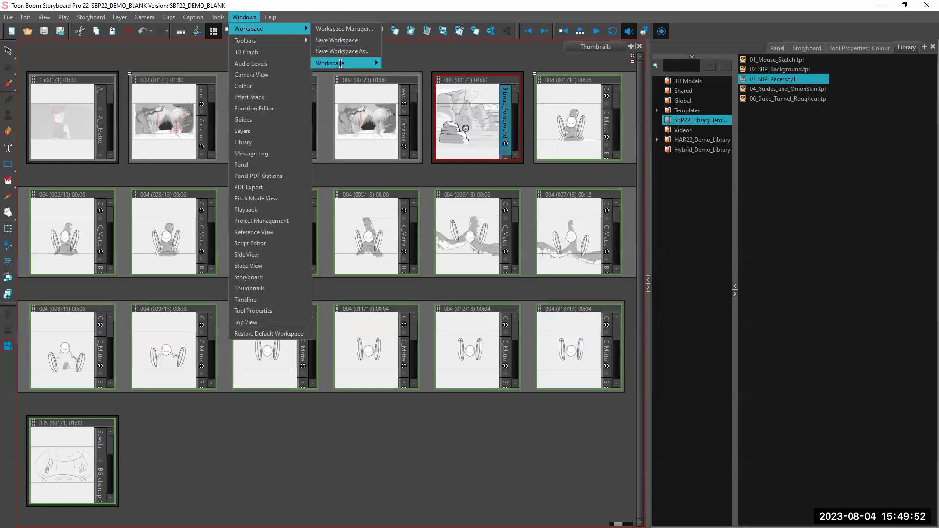
pyautogui.moveTo(341, 63)
pyautogui.click(389, 123)
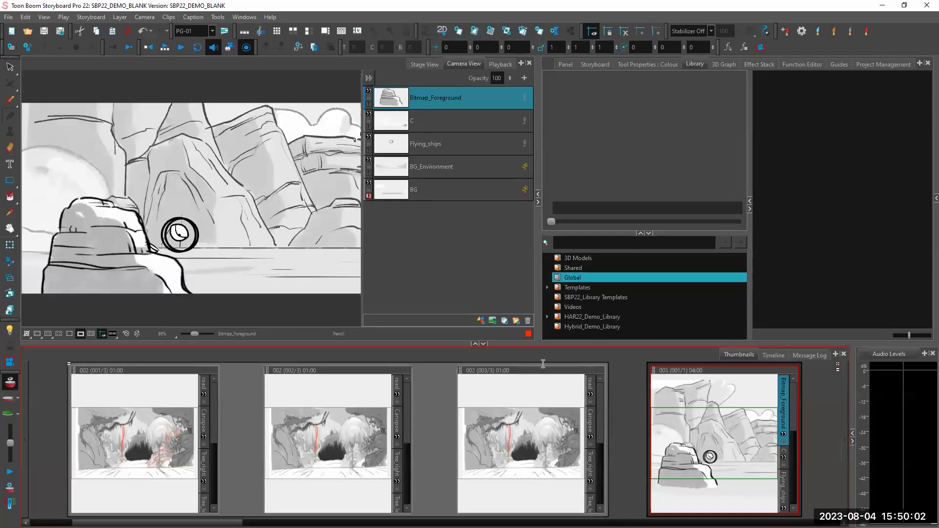
pyautogui.moveTo(464, 344); pyautogui.dragTo(464, 401)
pyautogui.moveTo(536, 266); pyautogui.dragTo(596, 268)
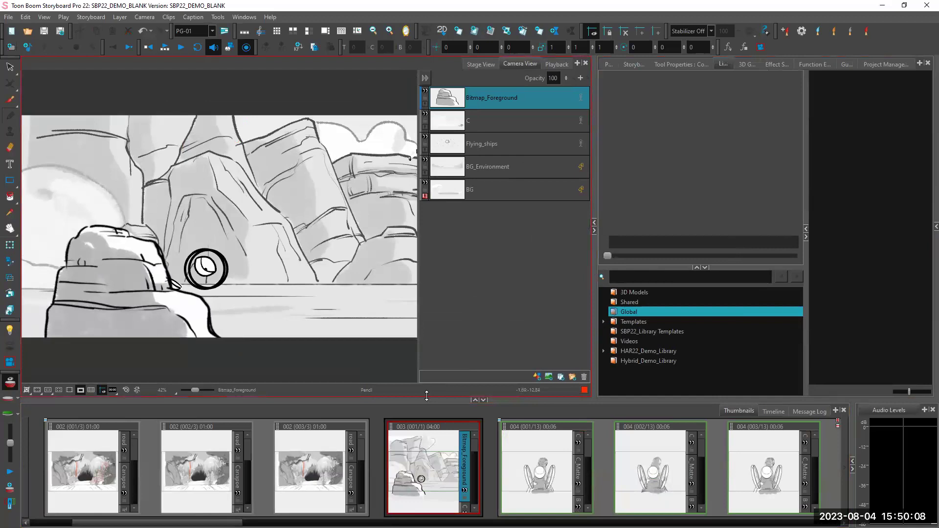
# Step: Play scene 003 in the Camera View, turn on loop playback, and review the scene again in the Playback view
pyautogui.click(165, 49)
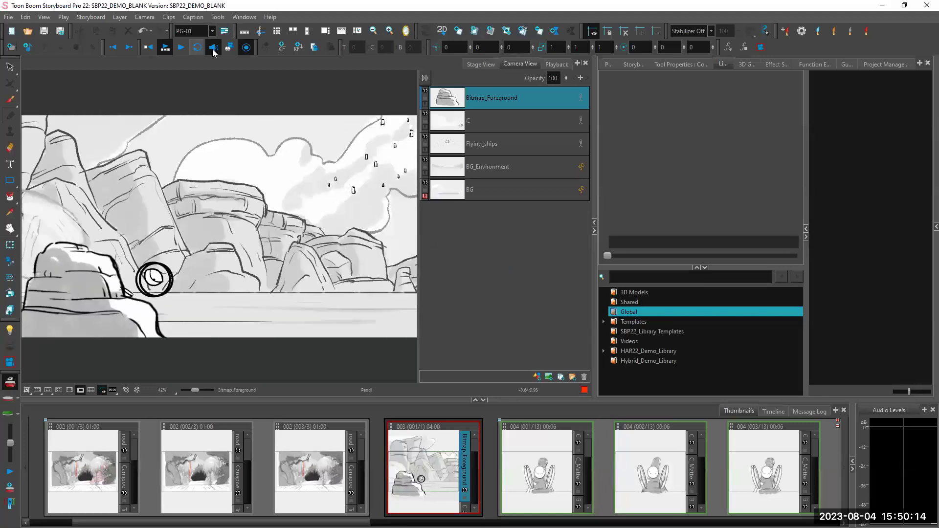
pyautogui.click(198, 47)
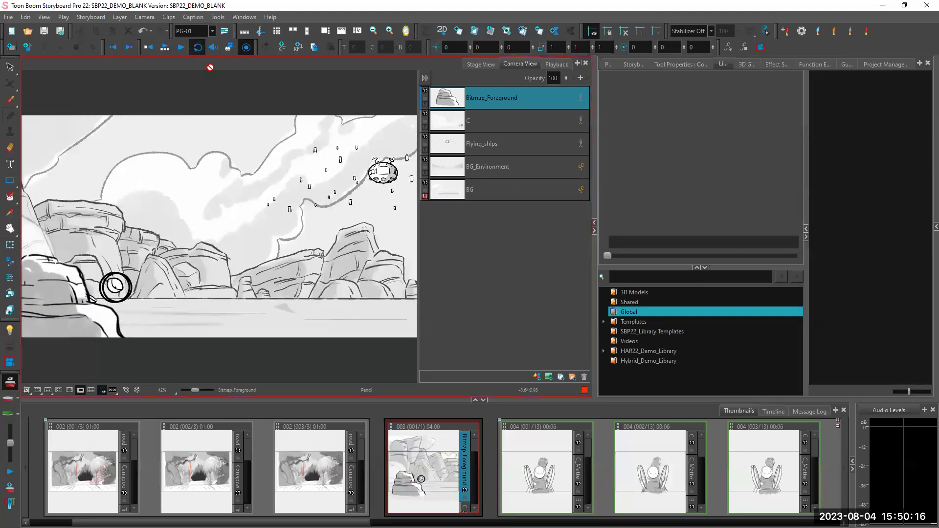
pyautogui.click(165, 48)
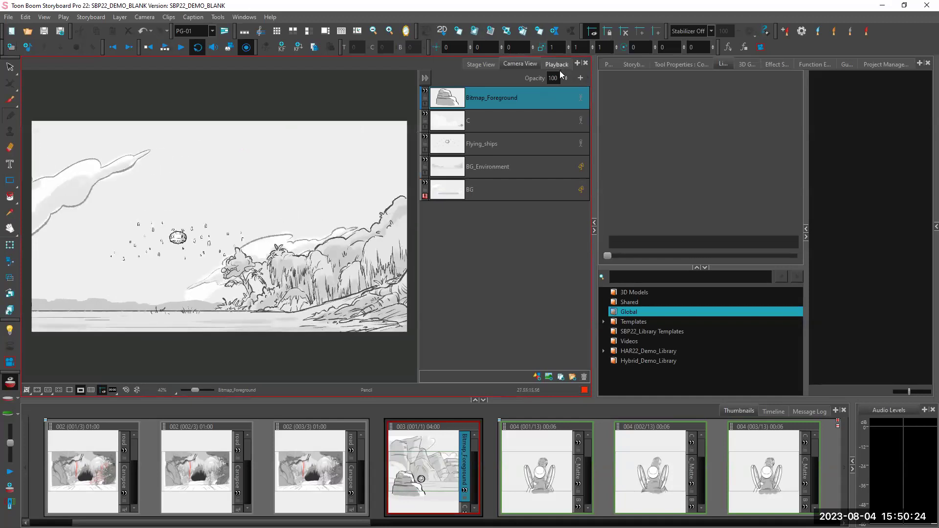
pyautogui.click(561, 64)
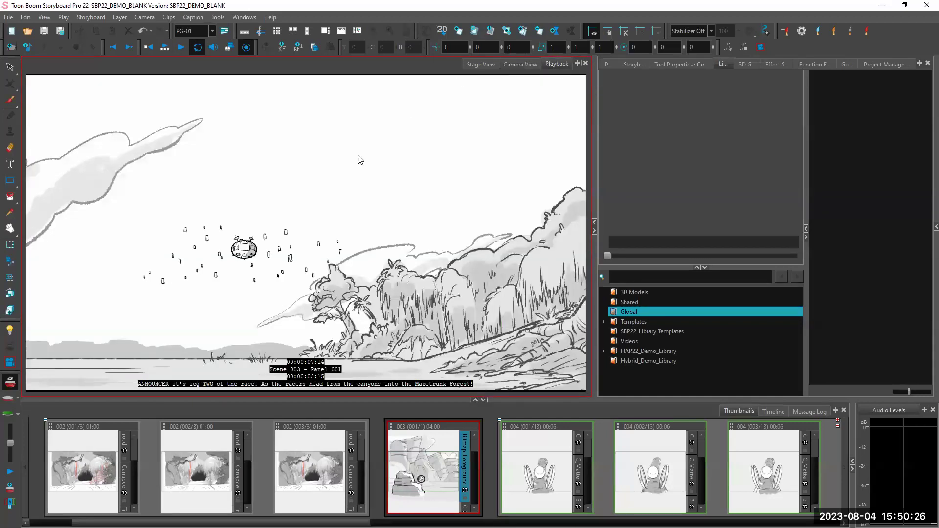
pyautogui.click(165, 47)
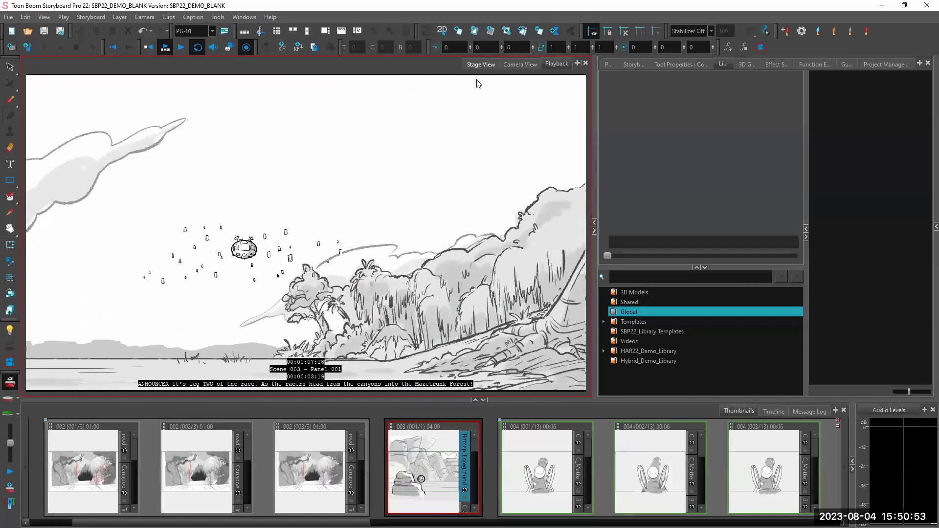
# Step: Examine the camera path and the depth spacing of scene 003's layers from an oblique angle in the Stage View
pyautogui.click(482, 65)
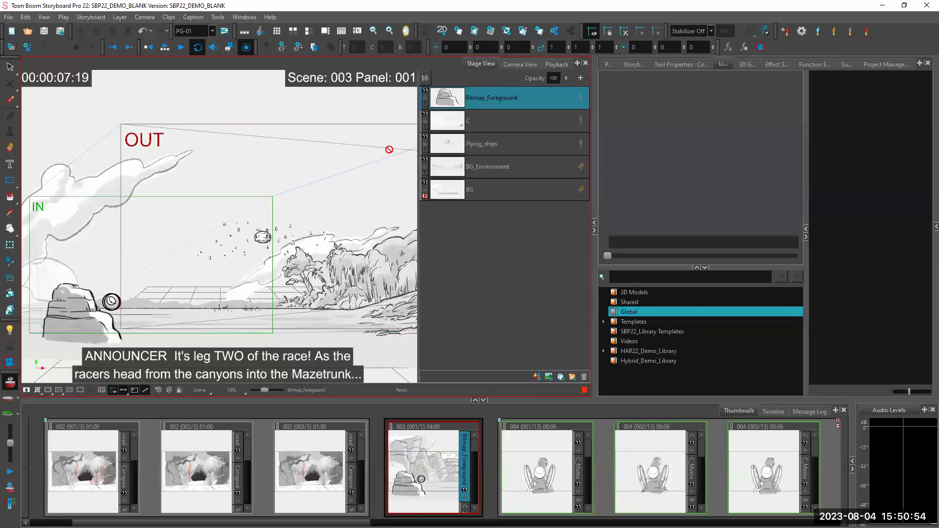
pyautogui.scroll(-1, 220, 225)
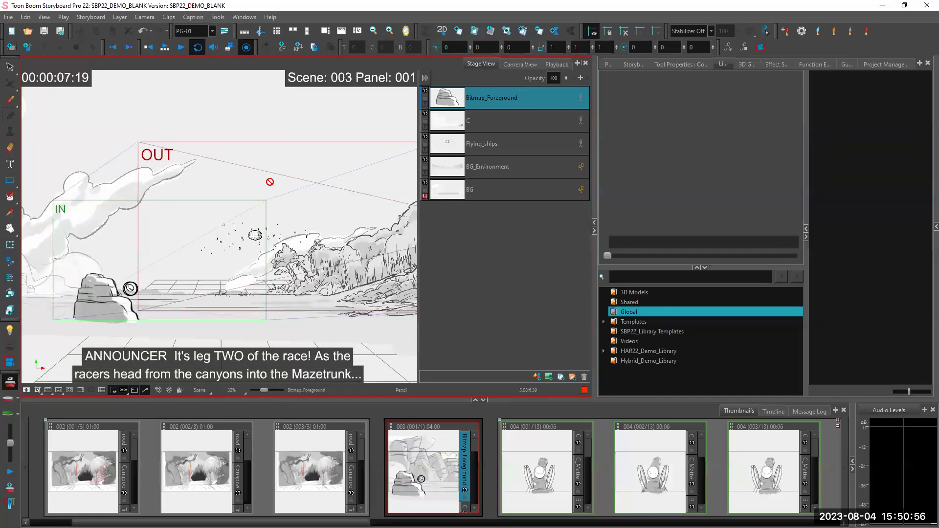
pyautogui.scroll(-1, 270, 182)
pyautogui.moveTo(307, 161)
pyautogui.mouseDown()
pyautogui.moveTo(263, 199)
pyautogui.moveTo(304, 162)
pyautogui.moveTo(304, 150)
pyautogui.moveTo(292, 157)
pyautogui.mouseUp()
pyautogui.moveTo(256, 201)
pyautogui.mouseDown()
pyautogui.moveTo(256, 209)
pyautogui.moveTo(268, 194)
pyautogui.mouseUp()
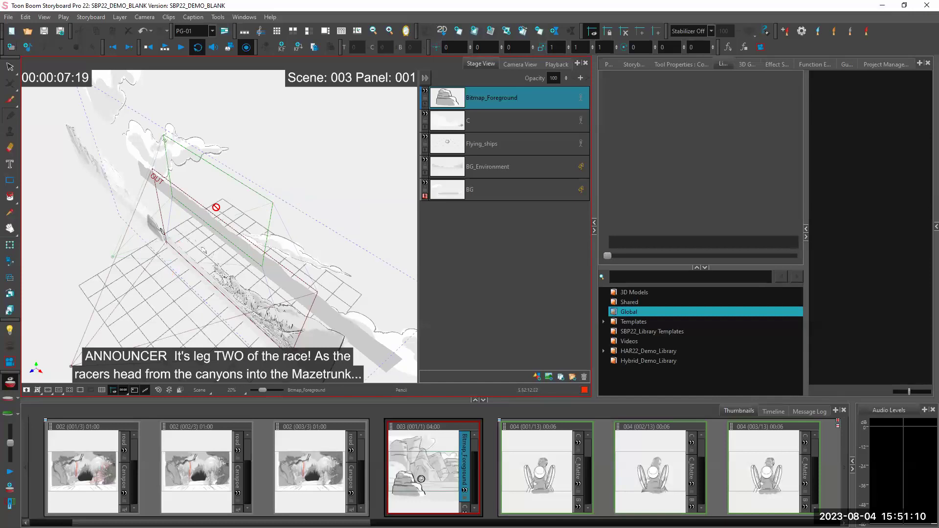
pyautogui.moveTo(221, 206); pyautogui.dragTo(167, 229)
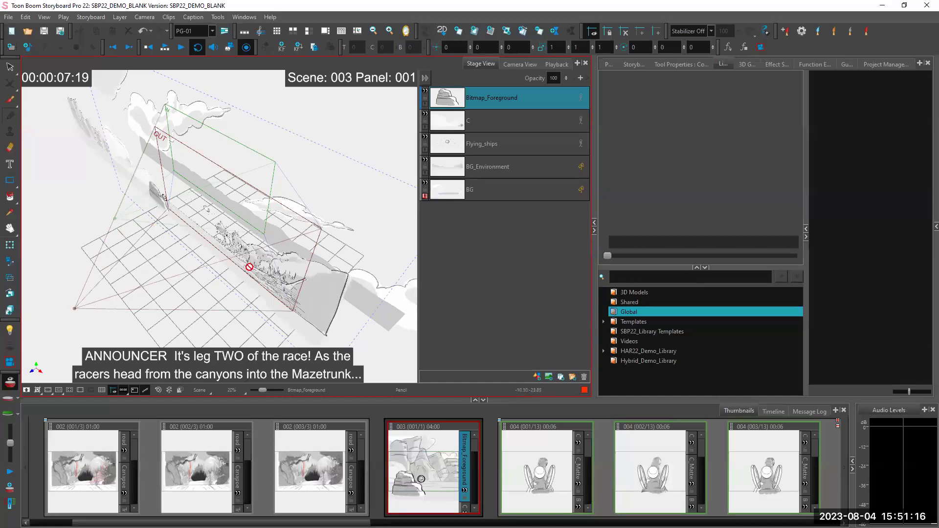
# Step: Scrub through scene 003 in the Timeline to examine how the camera travels past the layers in the Stage View
pyautogui.click(772, 411)
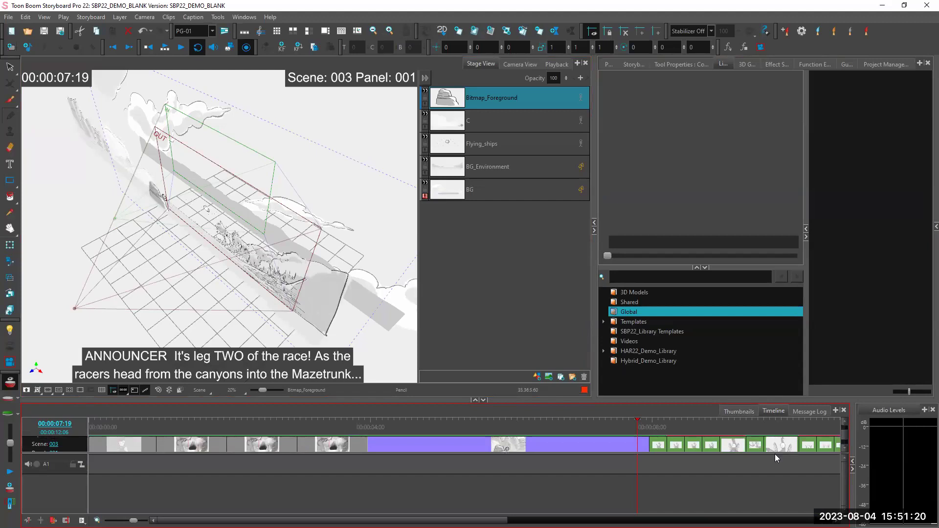
pyautogui.scroll(2, 775, 453)
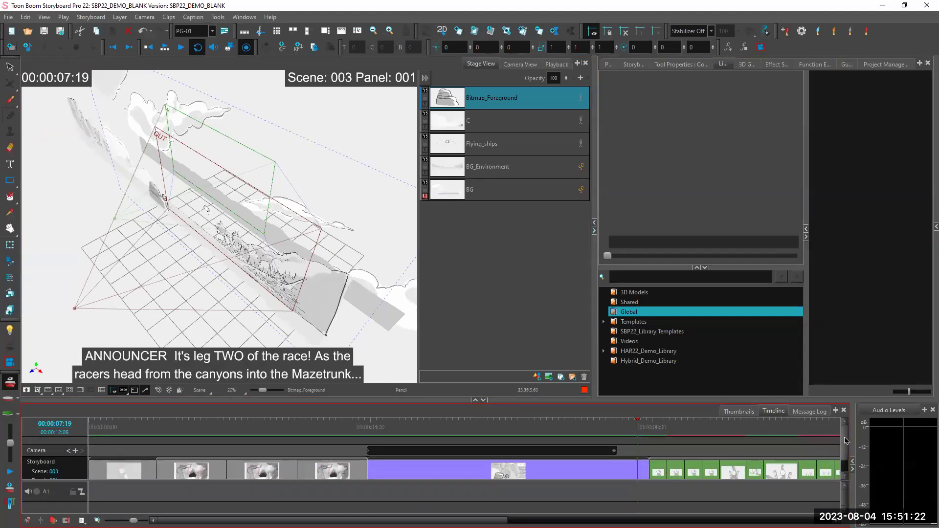
pyautogui.moveTo(637, 424); pyautogui.dragTo(543, 433)
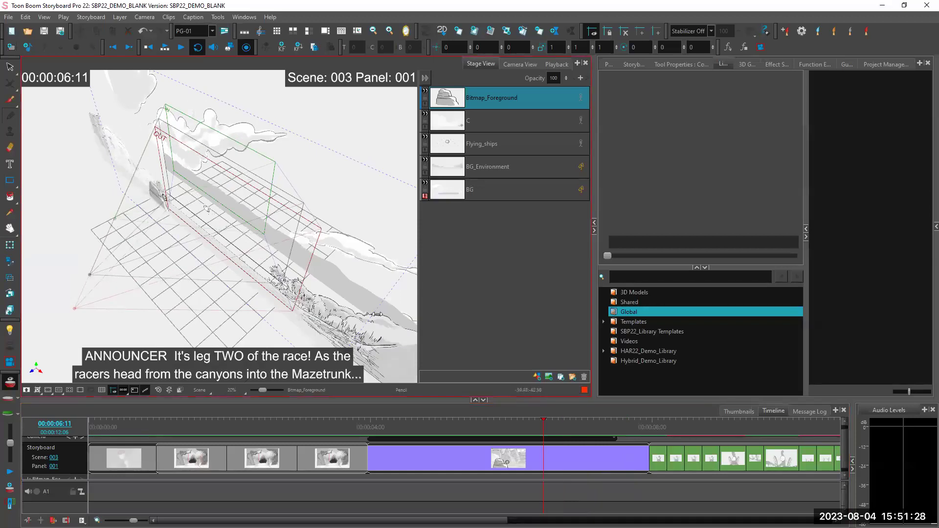
pyautogui.moveTo(532, 425); pyautogui.dragTo(561, 425)
pyautogui.click(608, 425)
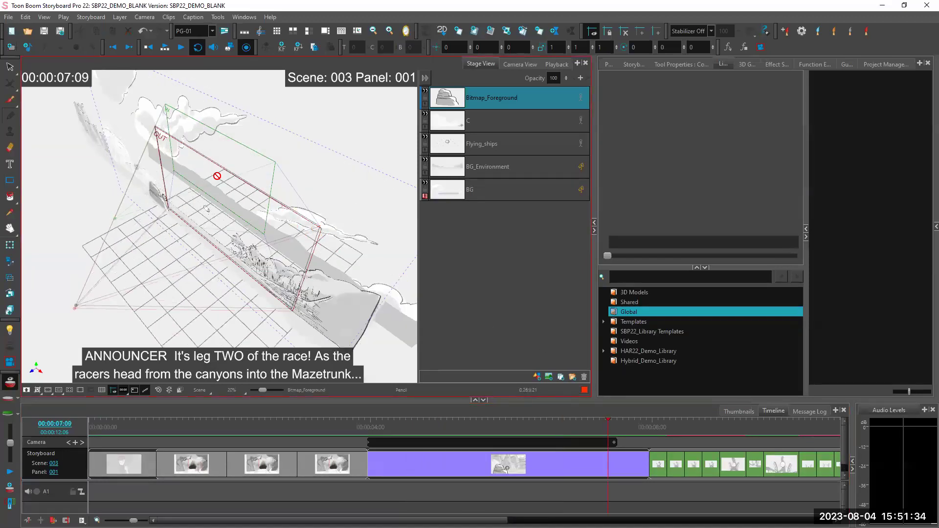
pyautogui.click(609, 426)
pyautogui.moveTo(578, 427); pyautogui.dragTo(473, 426)
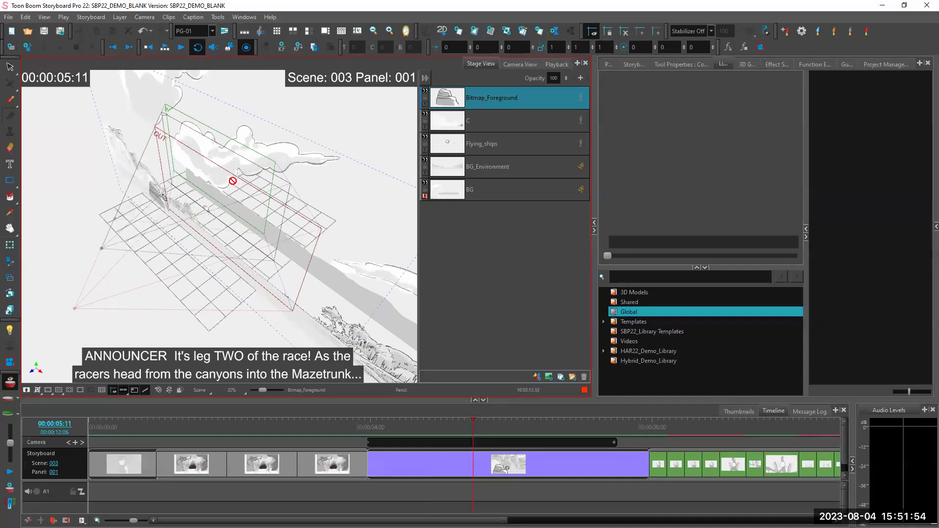
pyautogui.click(473, 428)
pyautogui.moveTo(473, 426); pyautogui.dragTo(441, 410)
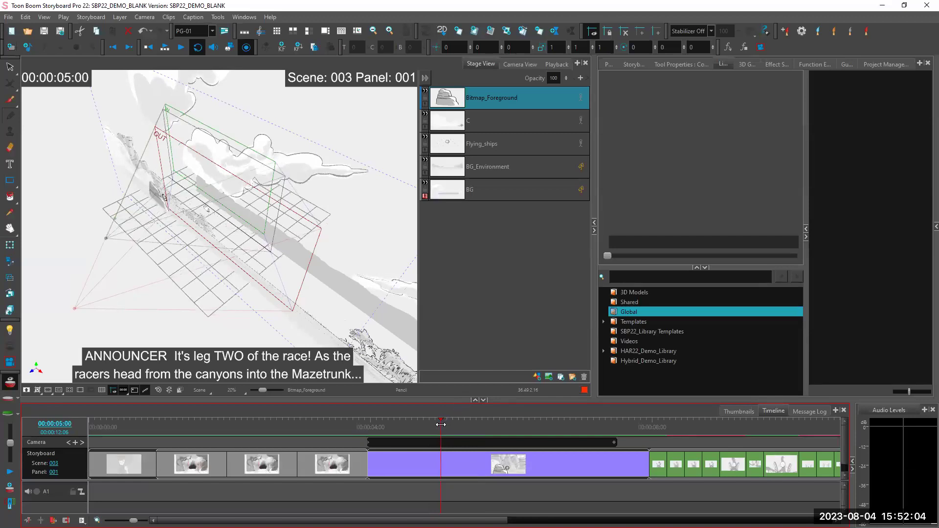
pyautogui.press('space')
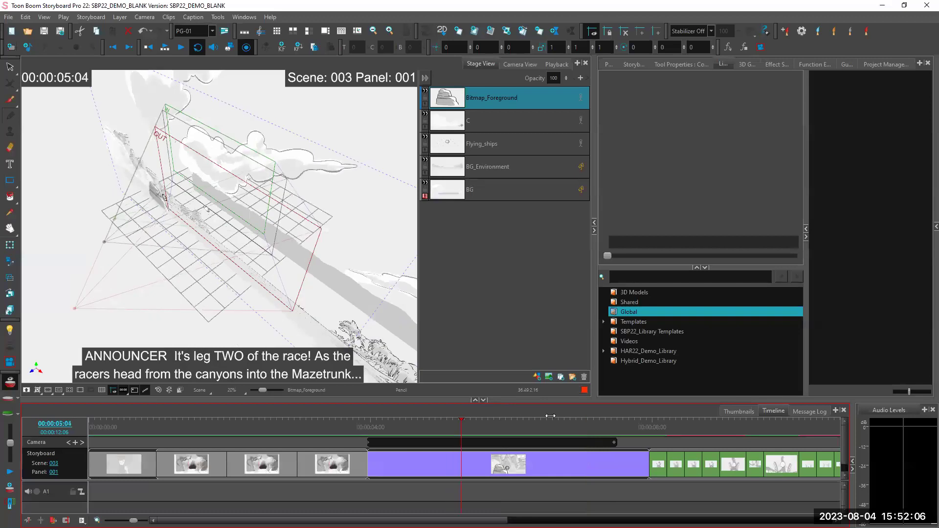
pyautogui.click(432, 425)
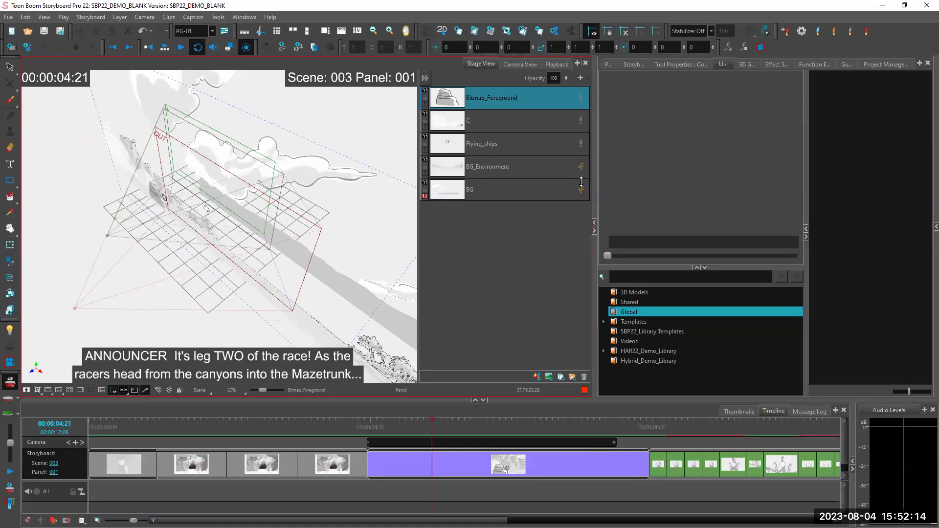
# Step: Activate Layer Transform at scene 003's first frame and turn the Bitmap_Foreground layer's animation mode on and off again
pyautogui.click(537, 146)
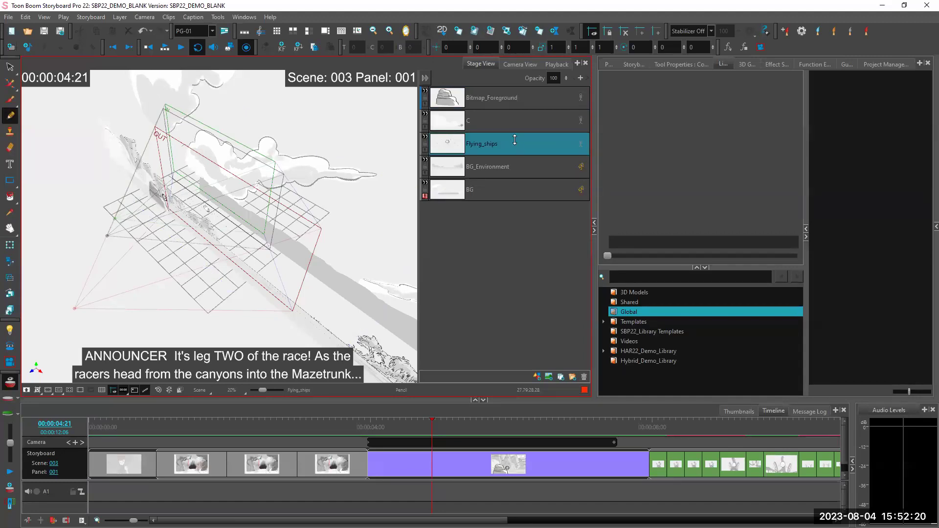
pyautogui.click(546, 96)
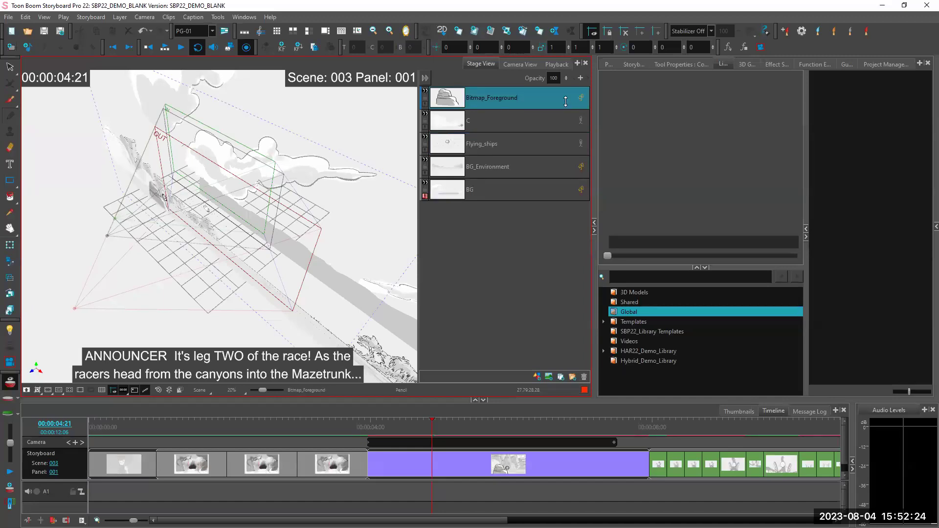
pyautogui.click(10, 246)
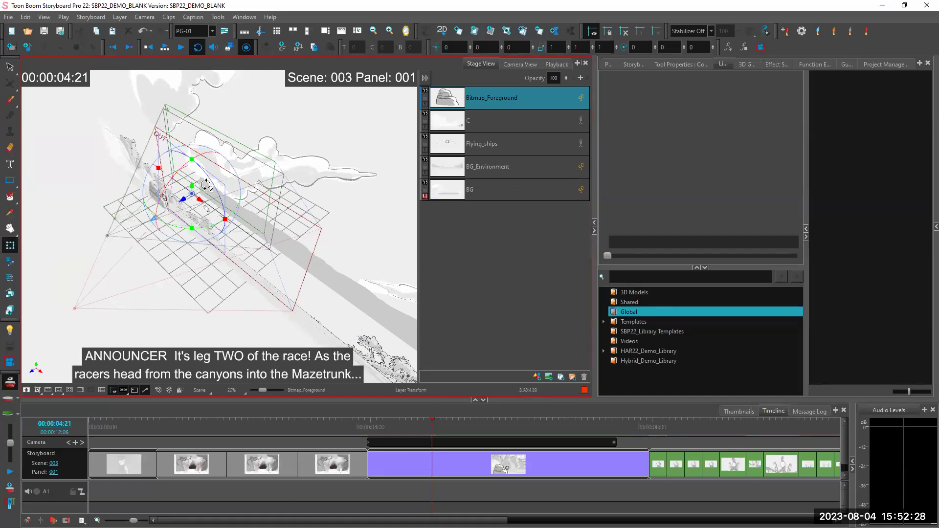
pyautogui.moveTo(432, 424); pyautogui.dragTo(367, 430)
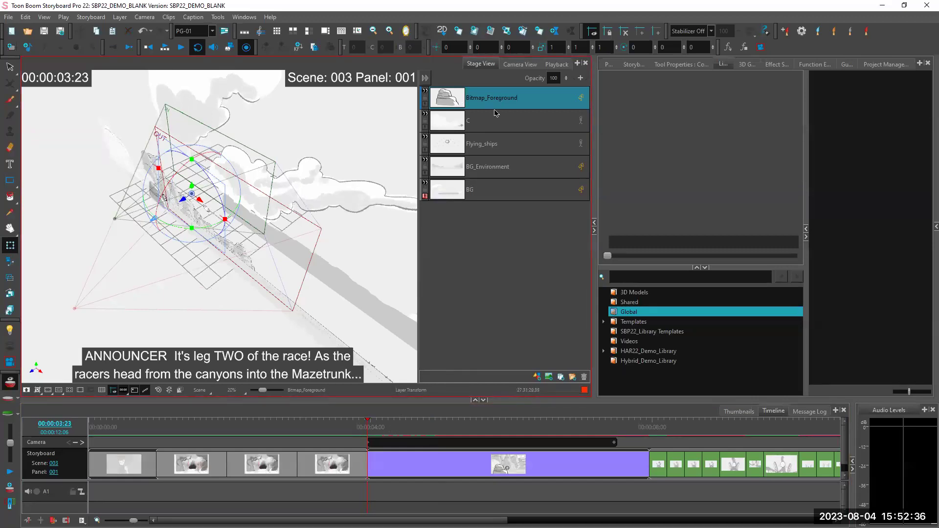
pyautogui.click(582, 99)
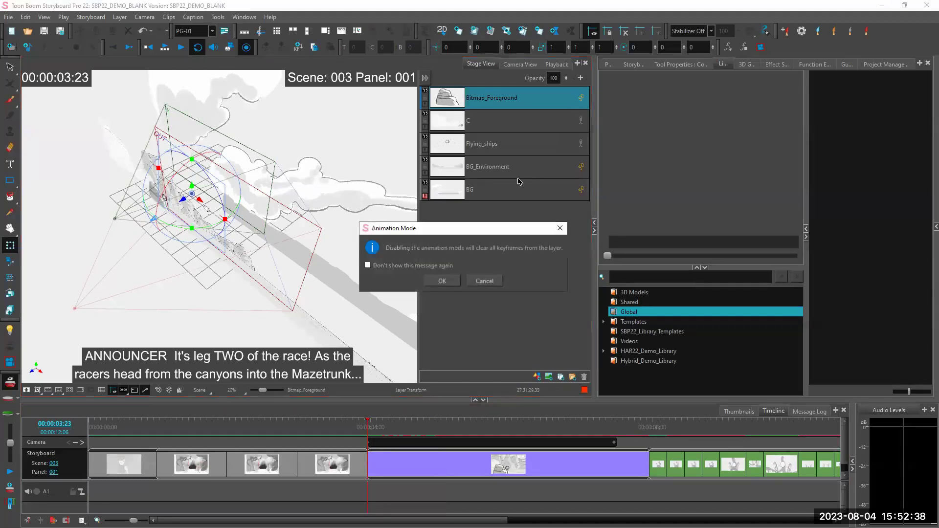
pyautogui.click(442, 281)
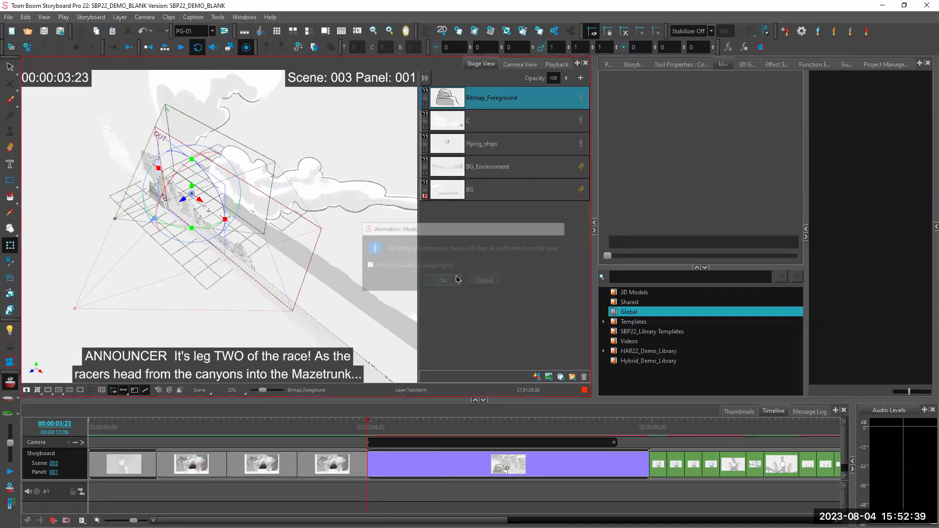
# Step: Enable animation on layer C with a keyframe at the start of scene 003 and reveal its track in the Timeline
pyautogui.click(511, 125)
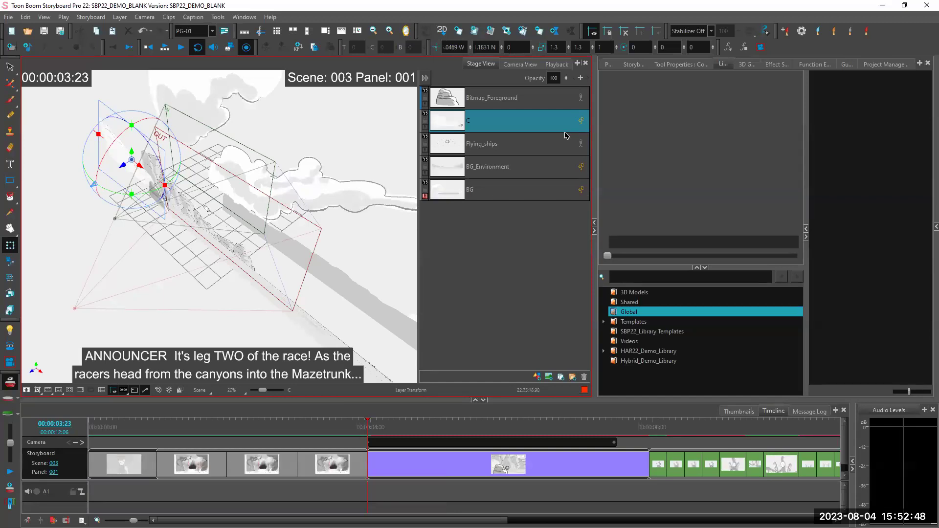
pyautogui.click(83, 484)
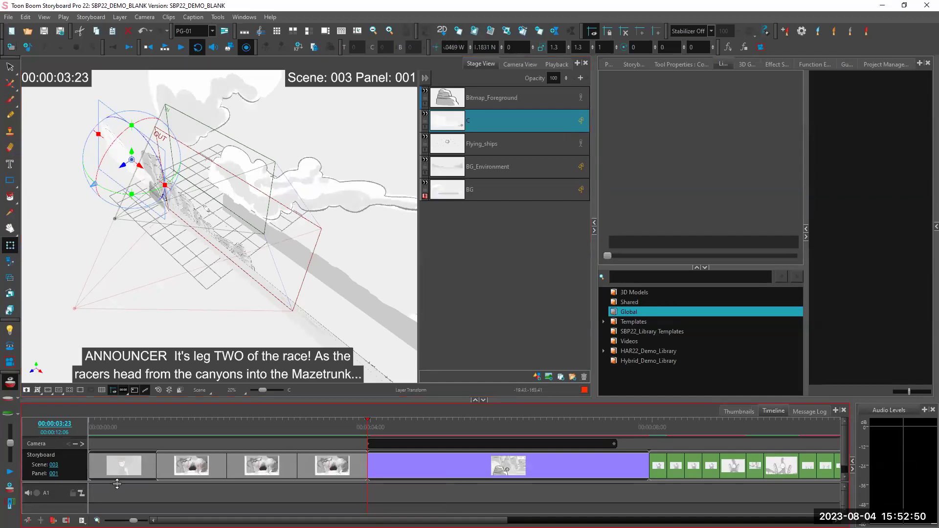
pyautogui.moveTo(117, 484); pyautogui.dragTo(118, 493)
pyautogui.scroll(-1, 845, 451)
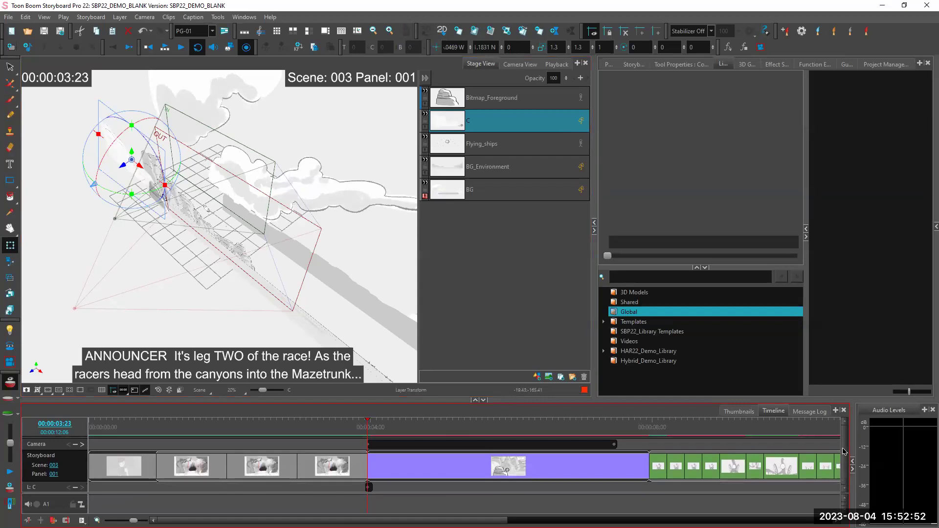
pyautogui.click(589, 129)
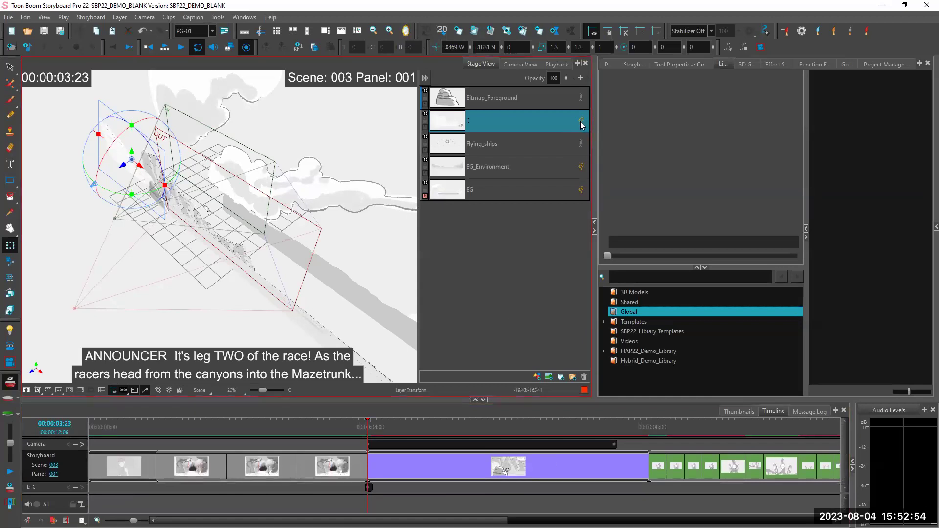
# Step: Keyframe layer C at 00:00:07:22 by moving it along the X axis to about 18 E, checking its placement in the Camera View
pyautogui.click(382, 444)
pyautogui.moveTo(368, 426); pyautogui.dragTo(647, 433)
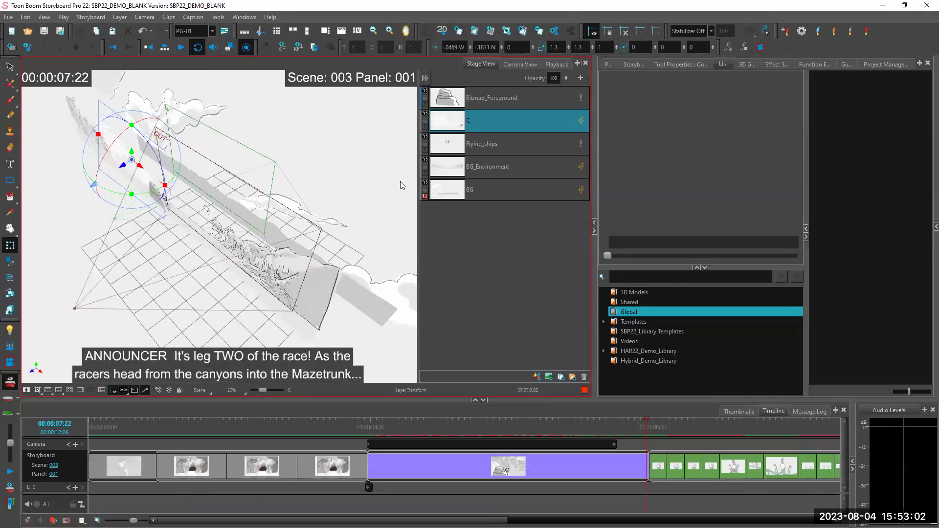
pyautogui.moveTo(140, 166); pyautogui.dragTo(265, 288)
pyautogui.click(520, 64)
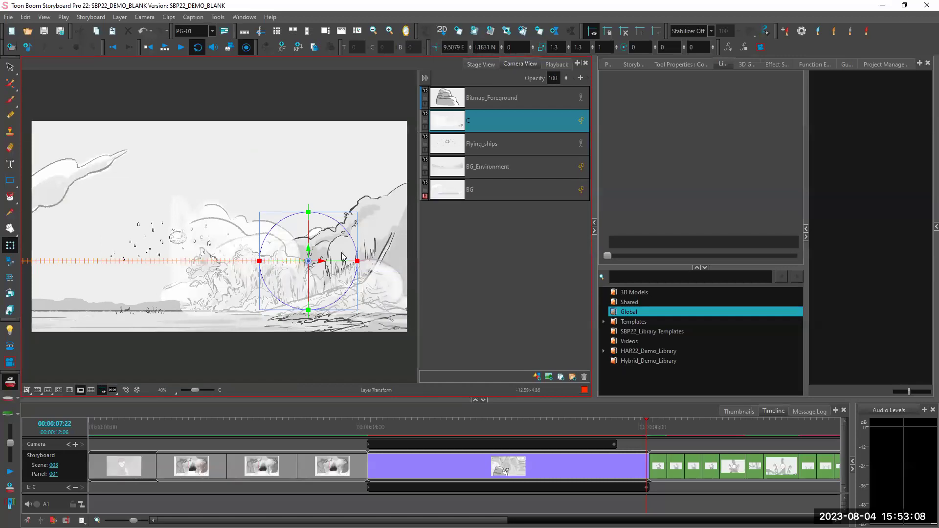
pyautogui.moveTo(319, 262); pyautogui.dragTo(184, 270)
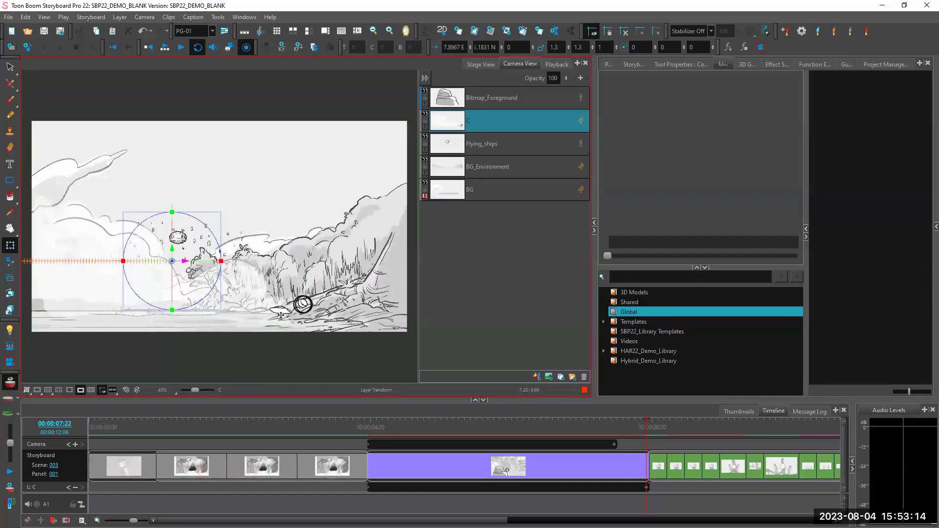
# Step: Scrub back through scene 003 to 00:00:05:17 to preview layer C's animated movement in the Camera View
pyautogui.click(571, 410)
pyautogui.moveTo(644, 425); pyautogui.dragTo(582, 422)
pyautogui.moveTo(488, 419)
pyautogui.mouseDown()
pyautogui.moveTo(401, 422)
pyautogui.moveTo(577, 419)
pyautogui.moveTo(490, 421)
pyautogui.mouseUp()
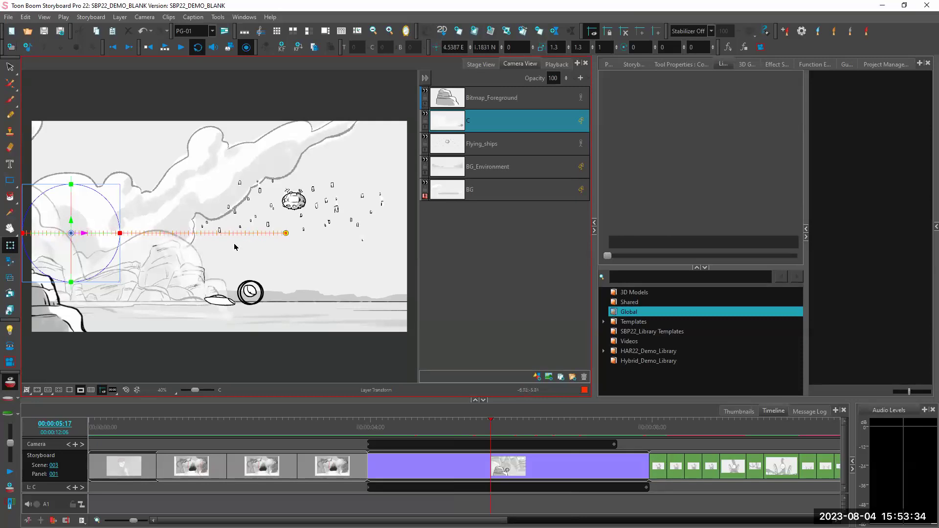
# Step: Examine layer C's motion curves in the Function Editor, and return to the Layer Transform properties and the scene thumbnails
pyautogui.click(694, 64)
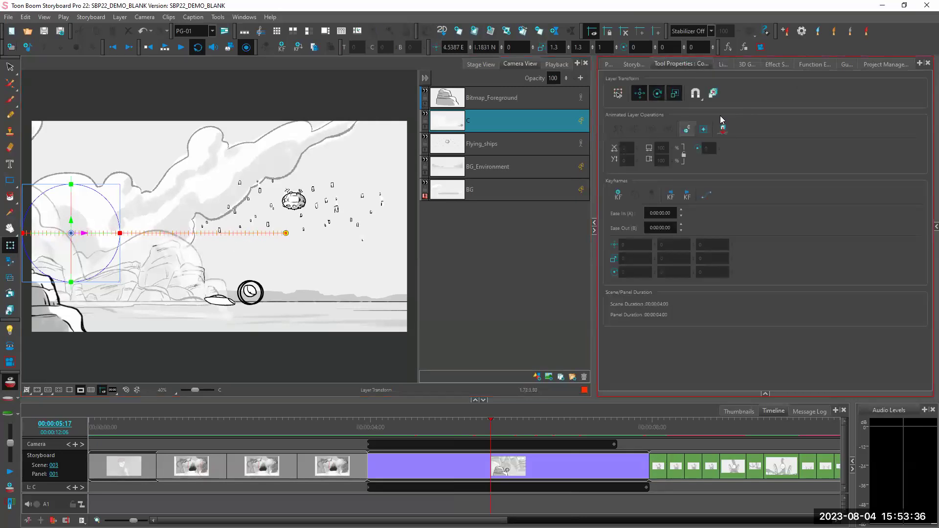
pyautogui.click(707, 196)
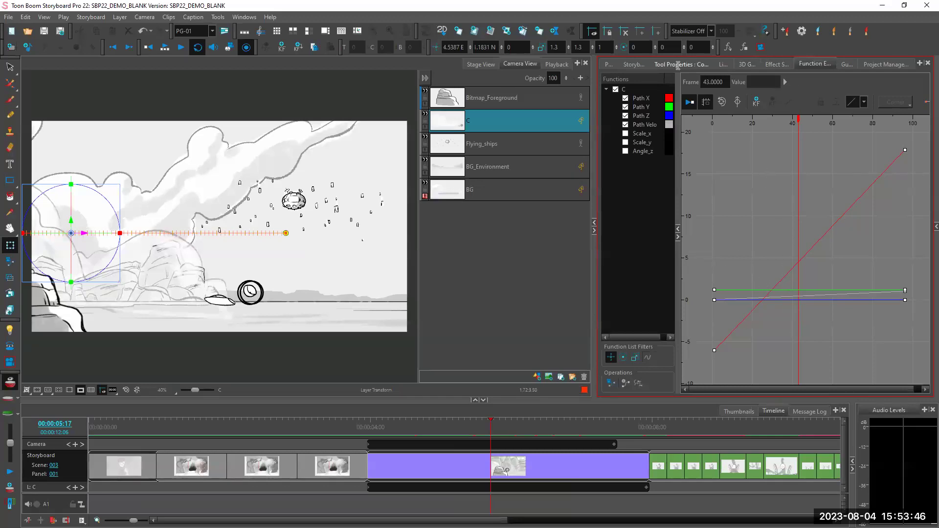
pyautogui.click(682, 64)
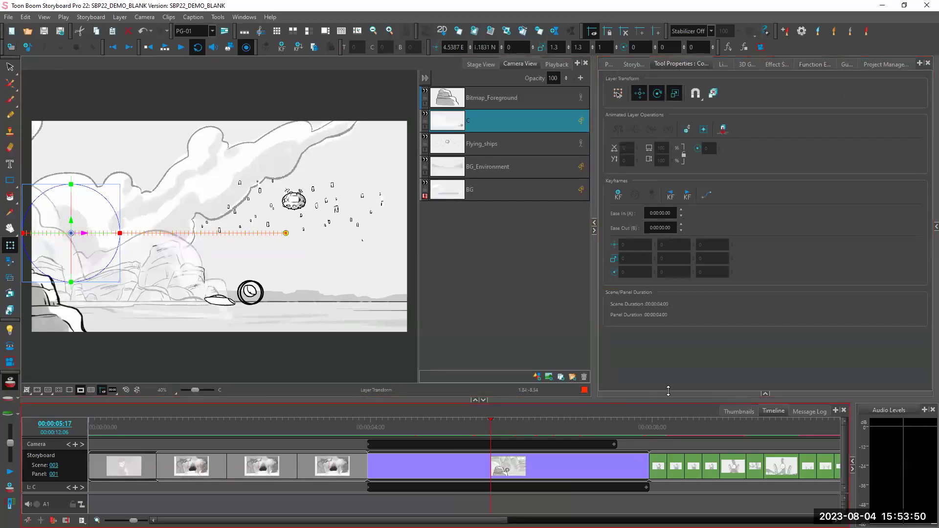
pyautogui.click(739, 411)
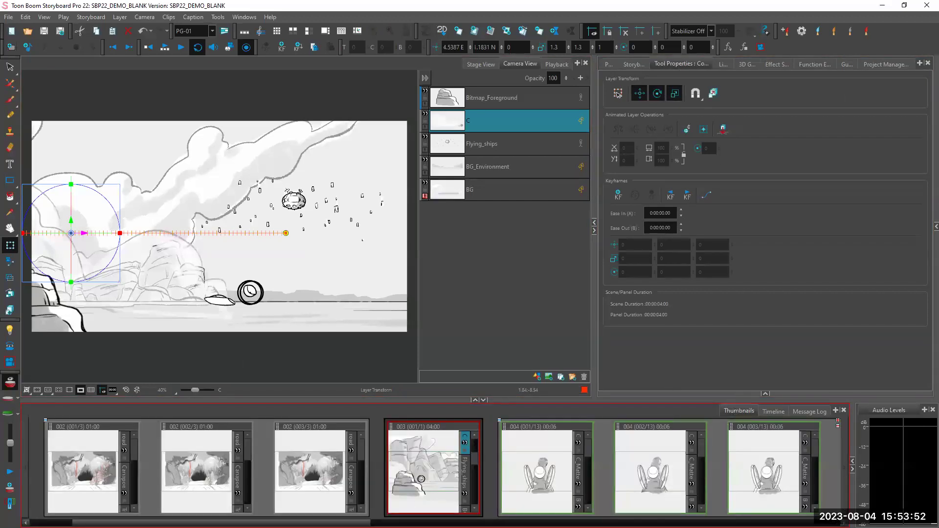
# Step: Select scene 005's panel and enable its 3-Point Perspective_RaceCraft guide, reviewing the guide types that can be added
pyautogui.scroll(-10, 807, 514)
pyautogui.scroll(-1, 808, 514)
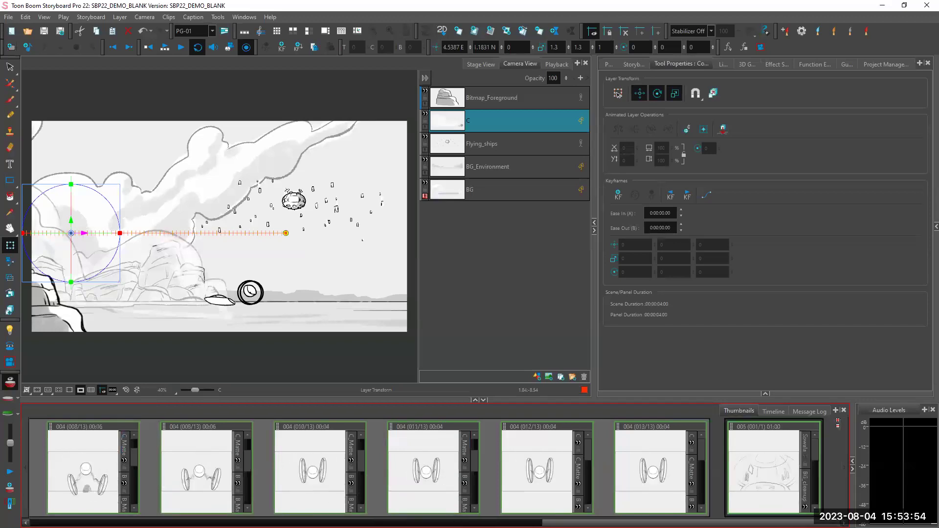
pyautogui.click(764, 470)
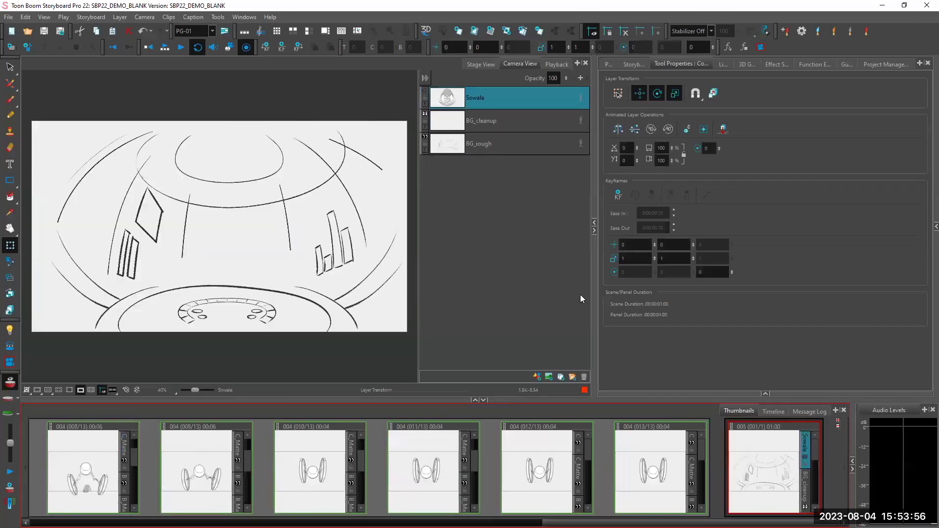
pyautogui.click(847, 64)
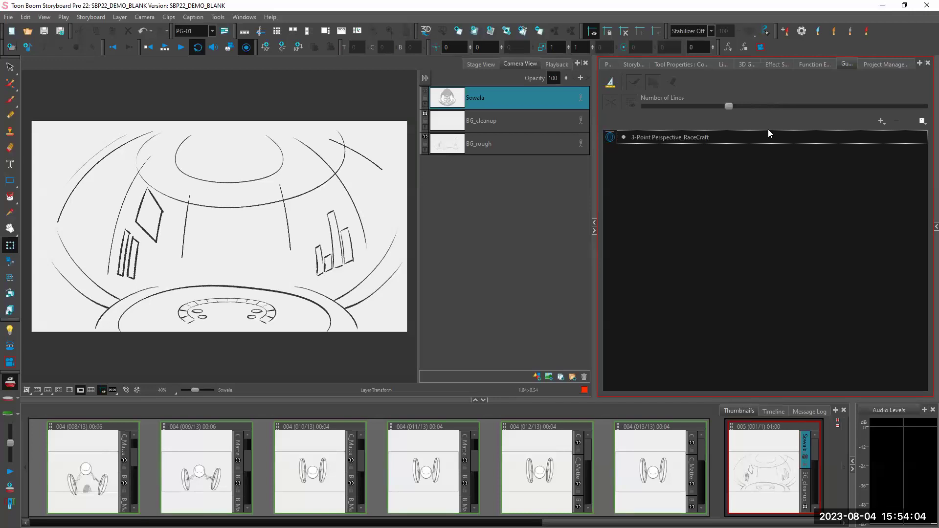
pyautogui.click(611, 84)
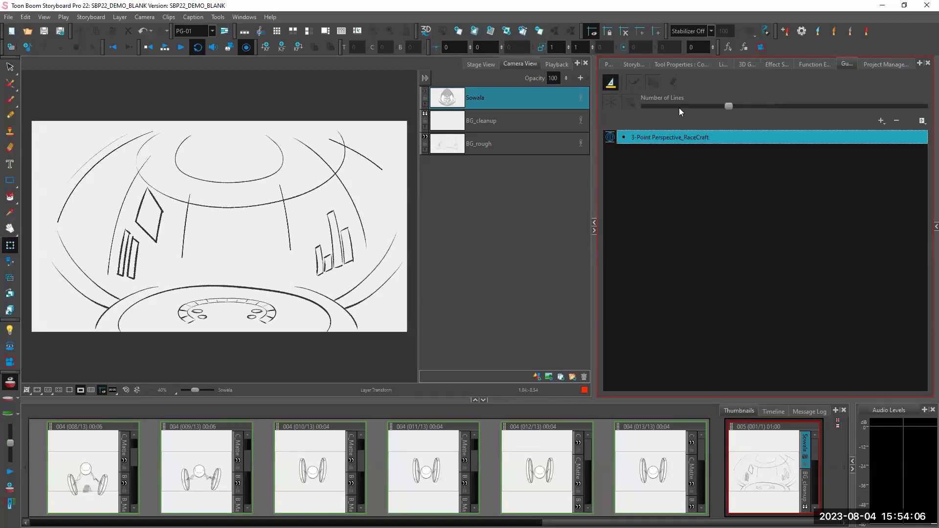
pyautogui.click(881, 121)
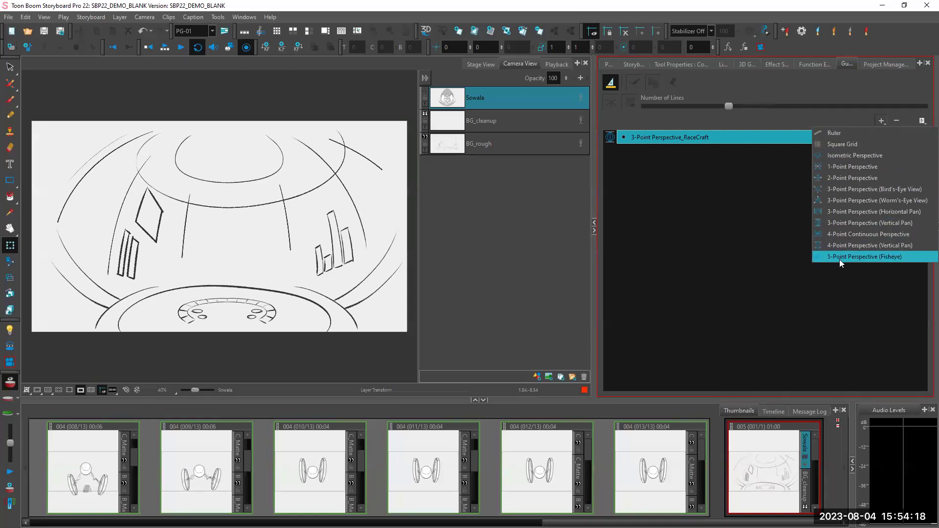
pyautogui.click(822, 91)
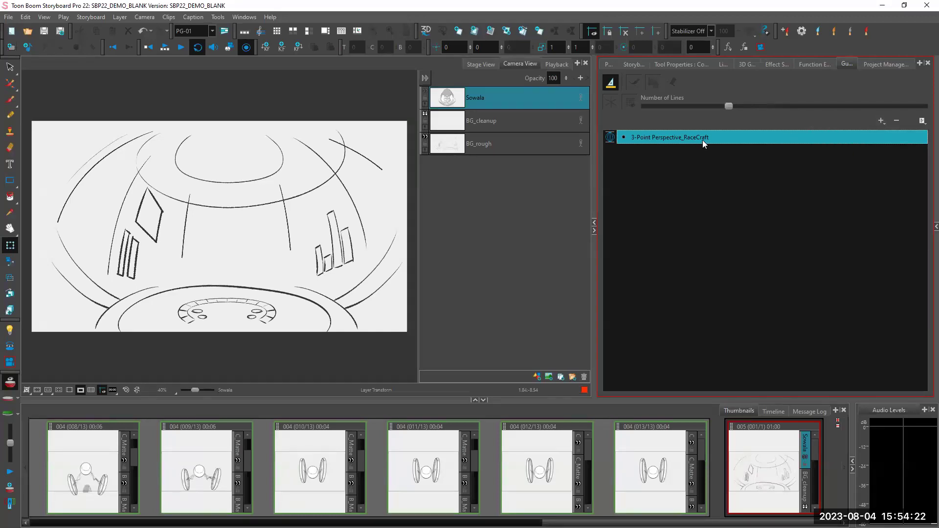
# Step: Activate the Pencil tool on layer BG_cleanup of scene 005 and examine the perspective guide's vanishing points around the cockpit background
pyautogui.click(9, 115)
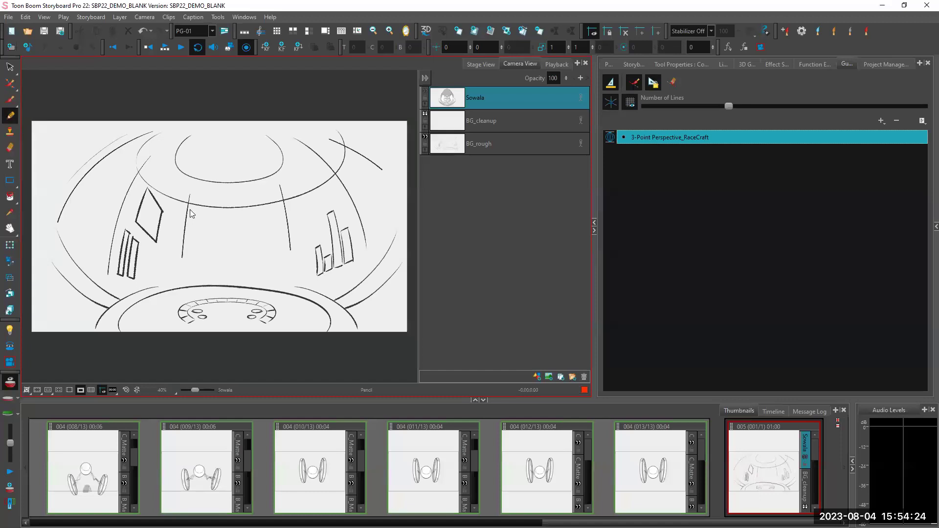
pyautogui.click(513, 128)
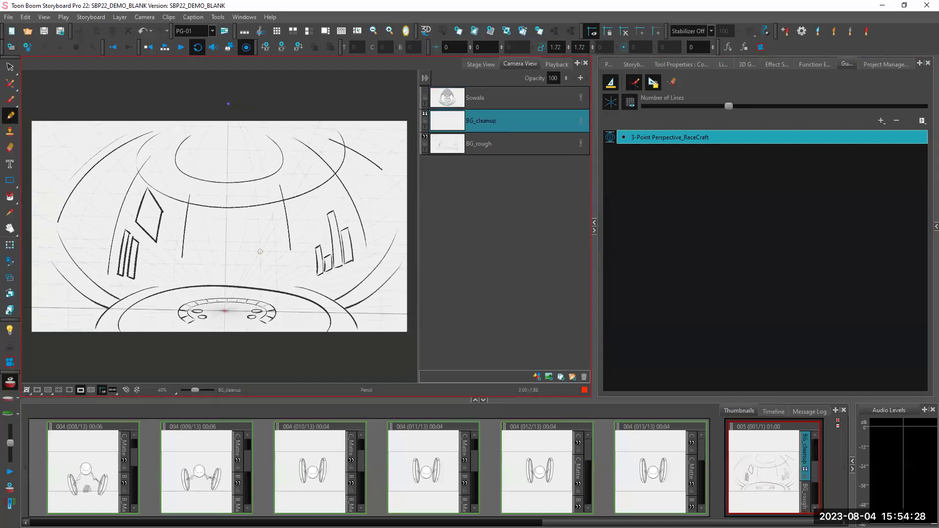
pyautogui.press('2')
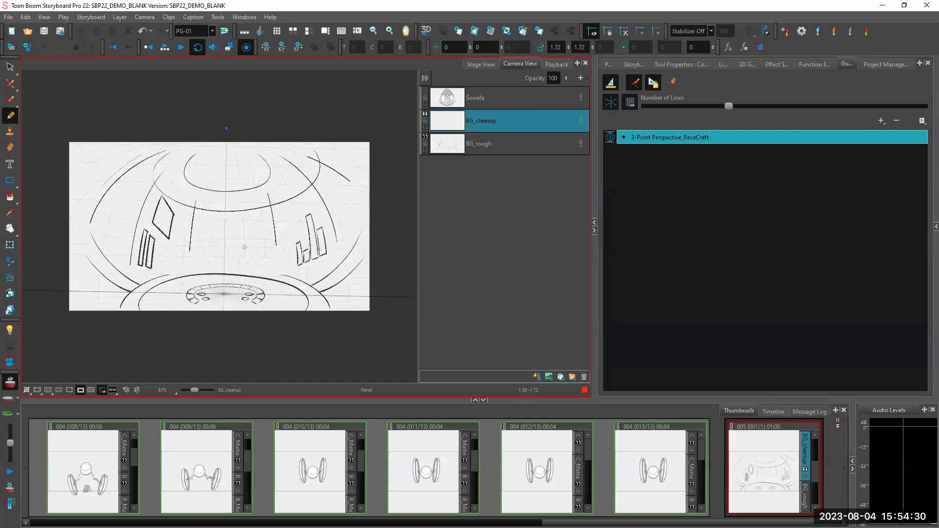
pyautogui.press('2')
pyautogui.press('2')
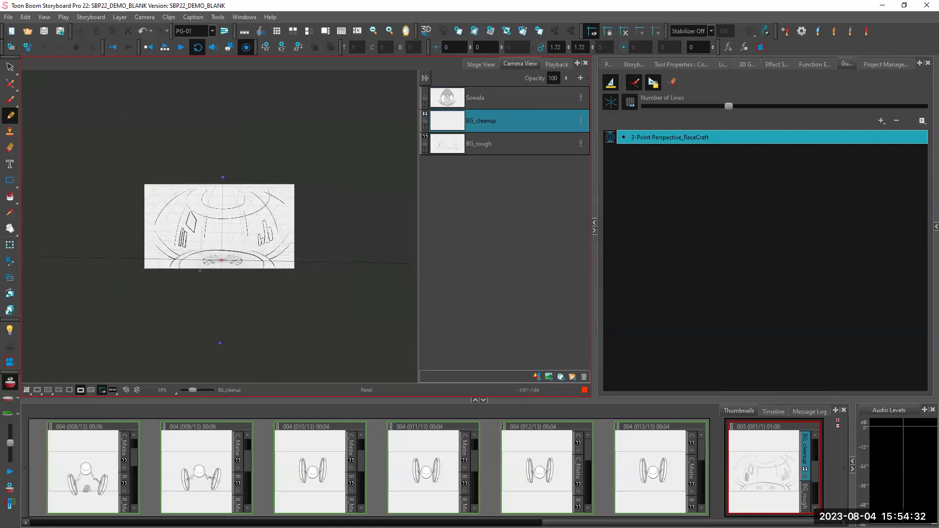
pyautogui.press('1')
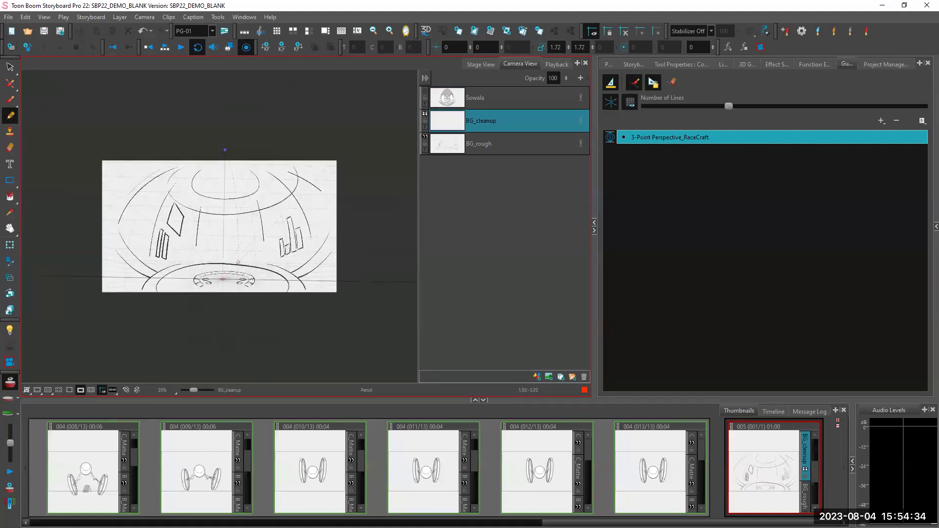
pyautogui.press('1')
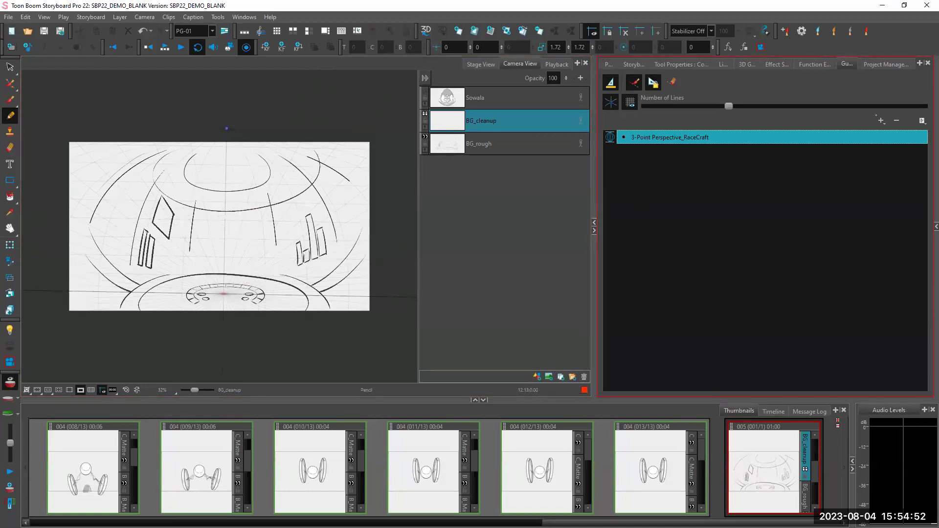
pyautogui.click(881, 120)
pyautogui.click(766, 119)
pyautogui.click(523, 196)
# Step: Trace the cockpit's large curved structure lines in red on layer BG_cleanup along the perspective guide, undoing the last stray stroke
pyautogui.moveTo(85, 235)
pyautogui.mouseDown()
pyautogui.moveTo(122, 174)
pyautogui.moveTo(170, 147)
pyautogui.mouseUp()
pyautogui.moveTo(128, 273)
pyautogui.mouseDown()
pyautogui.moveTo(136, 218)
pyautogui.moveTo(167, 166)
pyautogui.mouseUp()
pyautogui.moveTo(198, 201); pyautogui.dragTo(191, 251)
pyautogui.moveTo(269, 194); pyautogui.dragTo(278, 247)
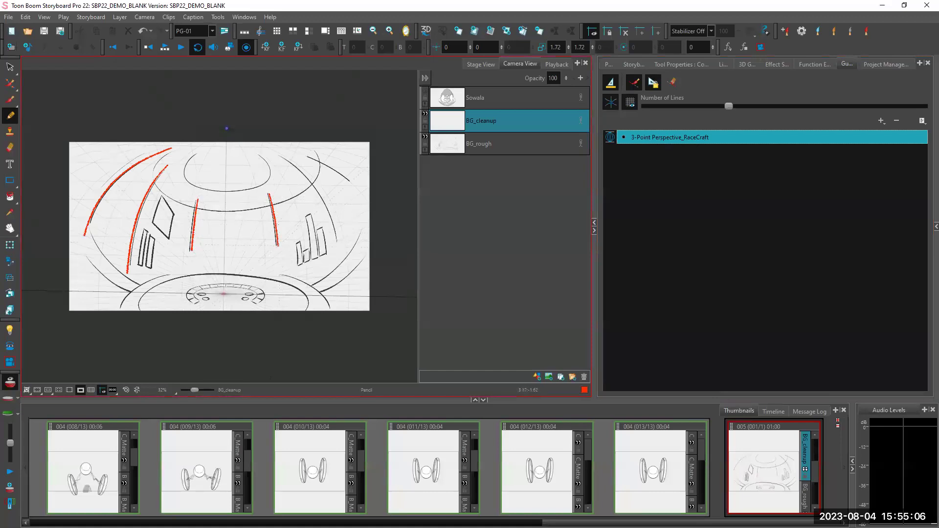
pyautogui.moveTo(278, 157)
pyautogui.mouseDown()
pyautogui.moveTo(308, 185)
pyautogui.moveTo(329, 241)
pyautogui.mouseUp()
pyautogui.moveTo(306, 156)
pyautogui.mouseDown()
pyautogui.moveTo(356, 156)
pyautogui.moveTo(337, 173)
pyautogui.moveTo(352, 186)
pyautogui.moveTo(307, 219)
pyautogui.moveTo(315, 267)
pyautogui.mouseUp()
pyautogui.hotkey('ctrl', 'z')
# Step: Trace edges of the tall rectangular wall panels on both sides of the cockpit along the perspective guide
pyautogui.moveTo(303, 204); pyautogui.dragTo(322, 267)
pyautogui.moveTo(304, 262); pyautogui.dragTo(318, 253)
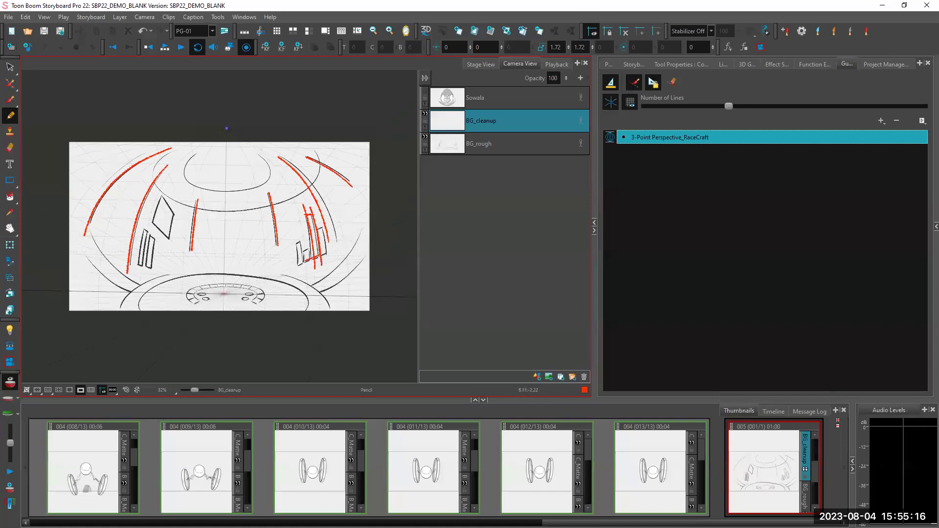
pyautogui.moveTo(143, 230); pyautogui.dragTo(138, 265)
pyautogui.moveTo(147, 230); pyautogui.dragTo(144, 270)
pyautogui.moveTo(145, 228); pyautogui.dragTo(142, 235)
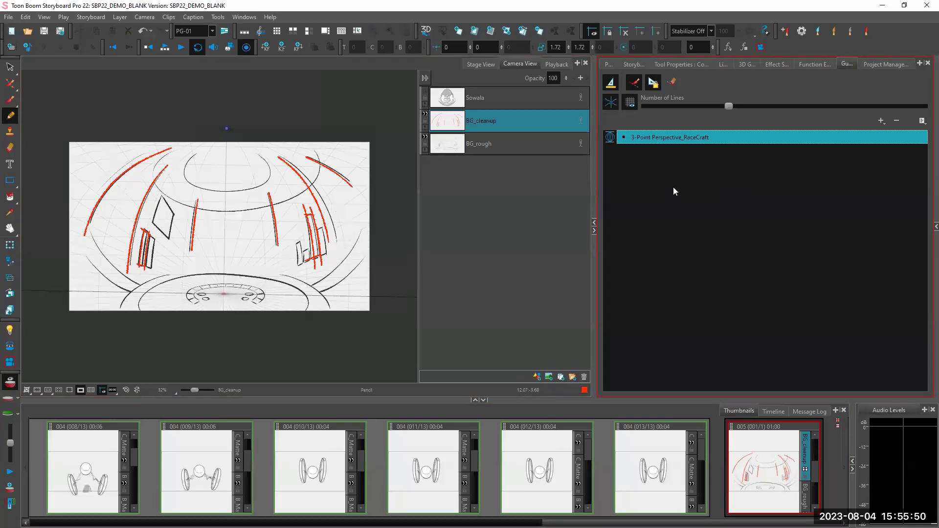
# Step: Open the recent SBP22_Tokyo_City project
pyautogui.click(9, 17)
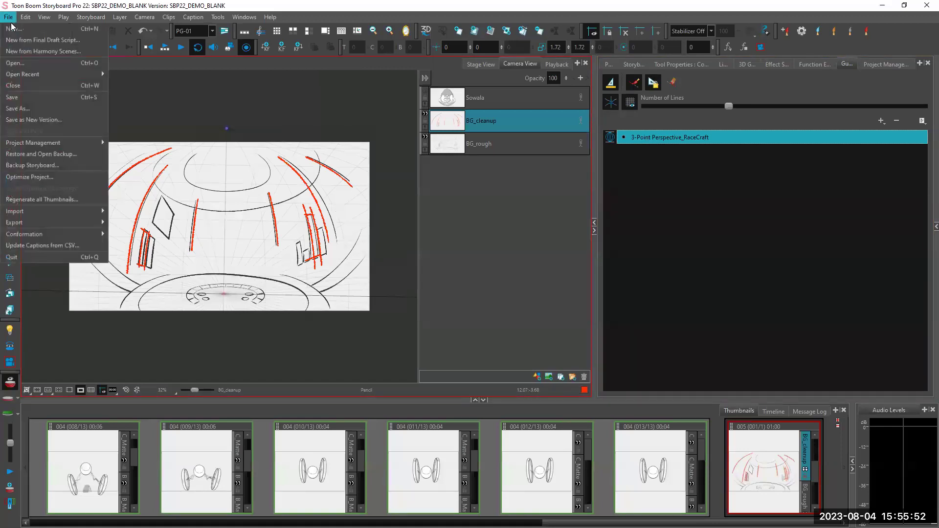
pyautogui.moveTo(42, 74)
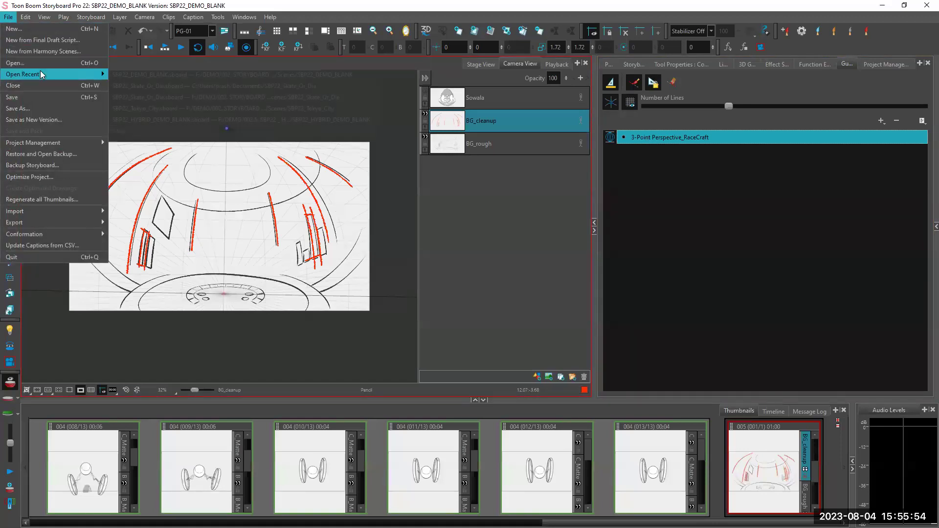
pyautogui.click(163, 109)
pyautogui.click(528, 276)
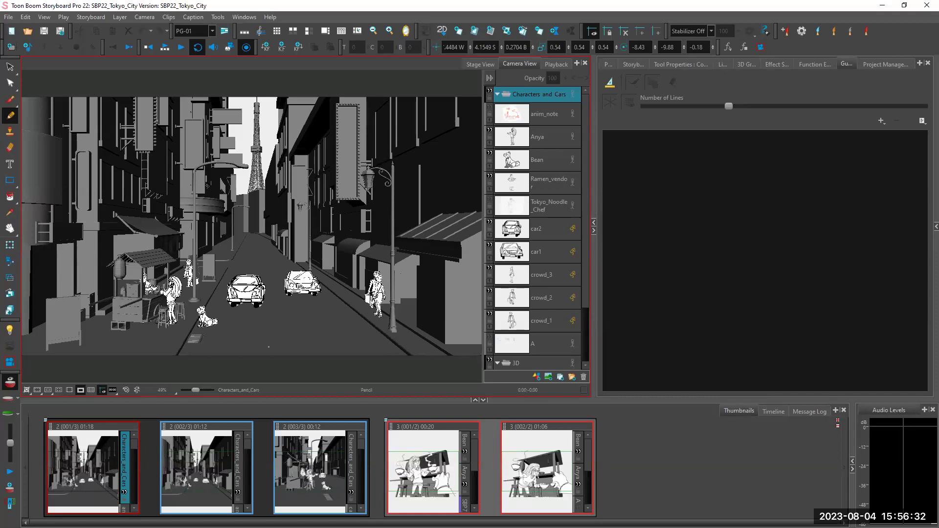
# Step: Play the Tokyo street scene in the Playback view and view panels 002 and 003 of scene 2
pyautogui.click(165, 48)
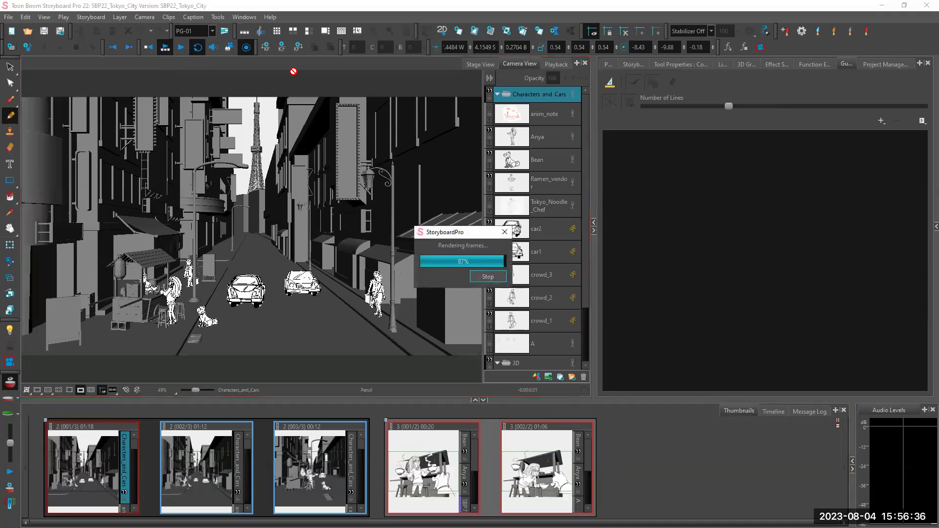
pyautogui.click(561, 67)
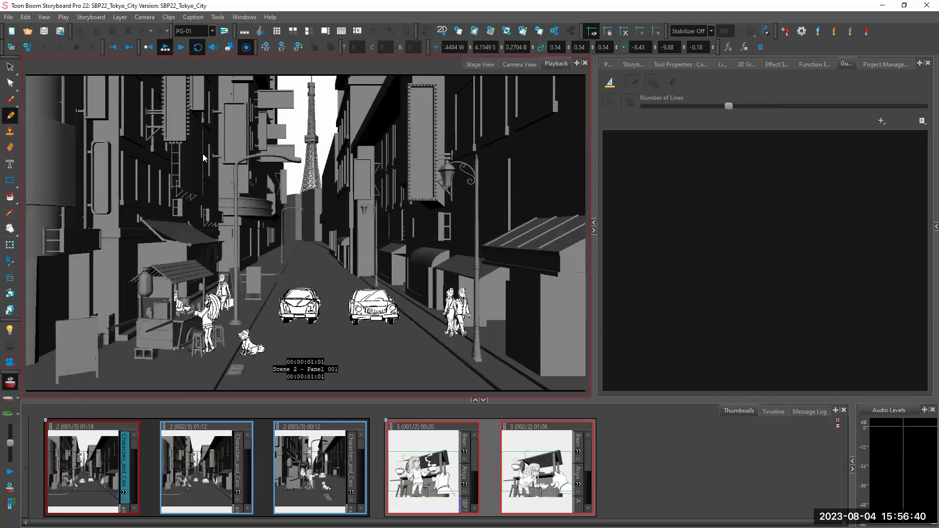
pyautogui.click(217, 451)
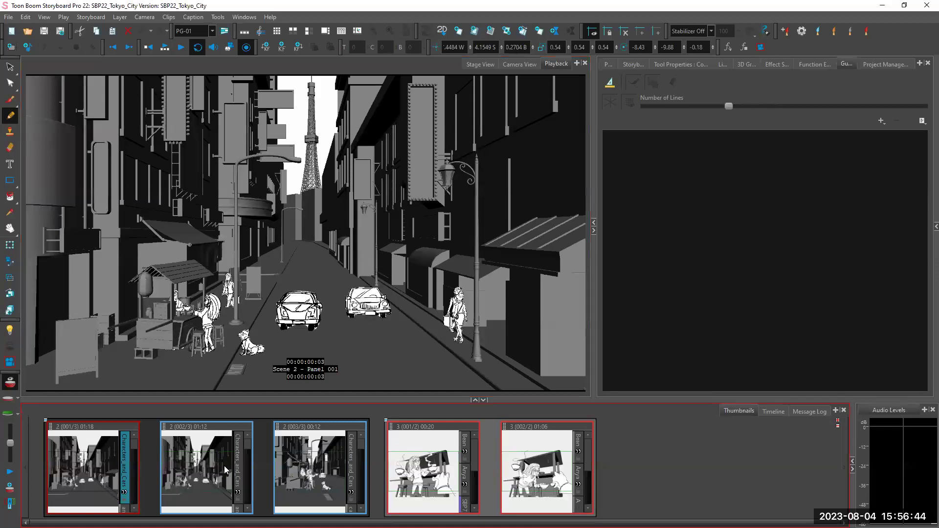
pyautogui.click(224, 465)
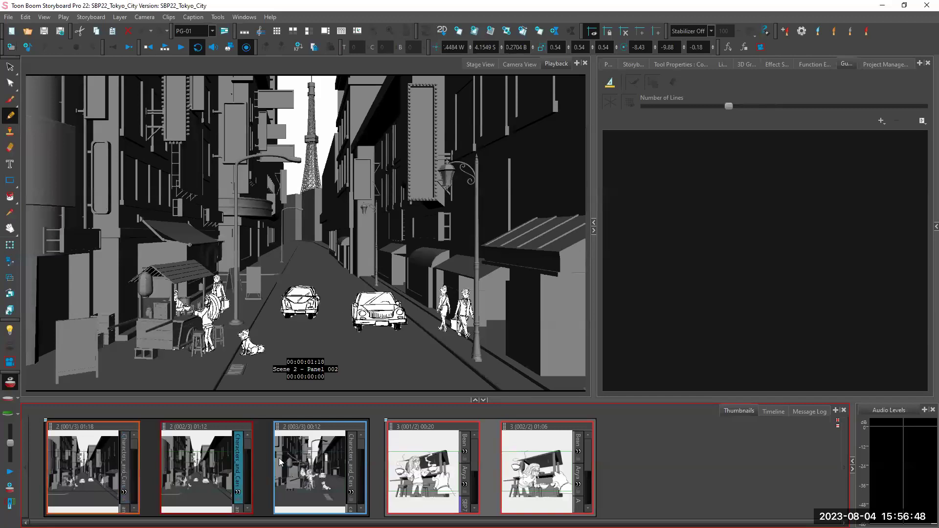
pyautogui.click(295, 463)
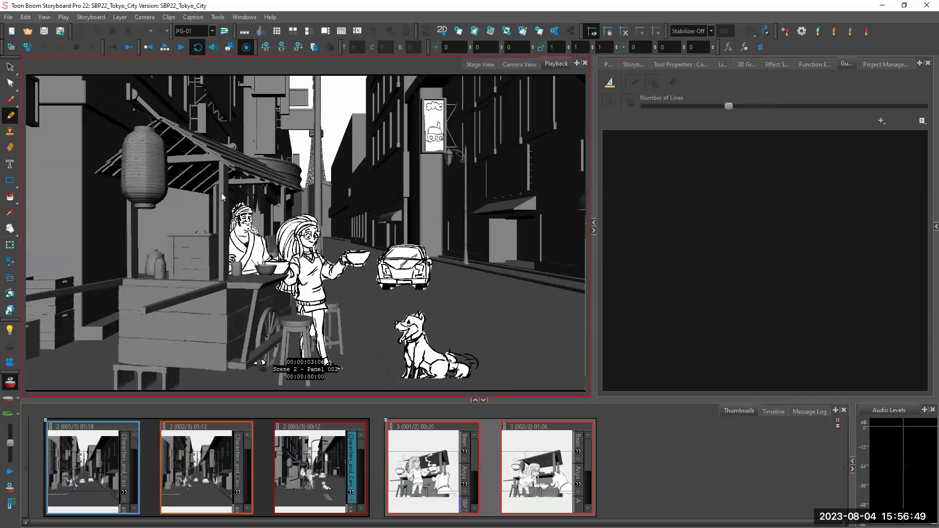
# Step: Replay scene 2 to preview the move in on the ramen cart, and return to panel 001
pyautogui.click(166, 48)
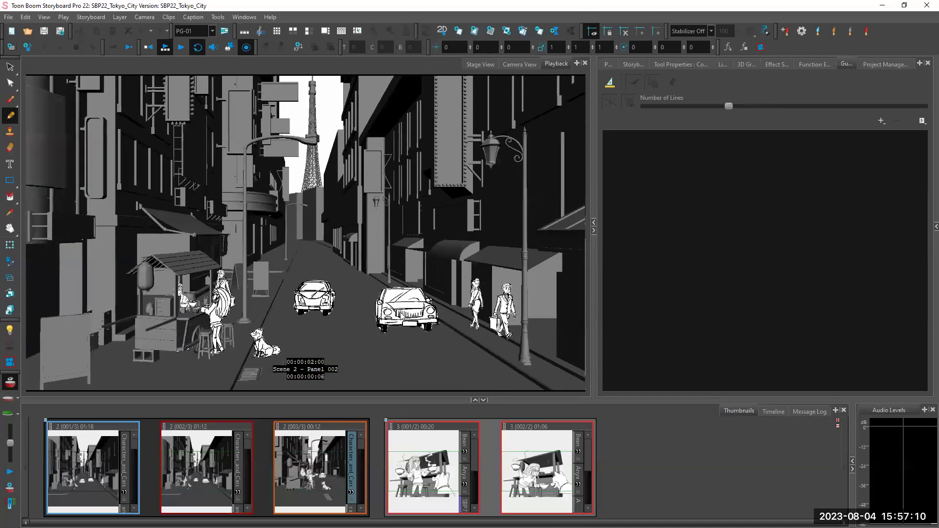
pyautogui.click(221, 86)
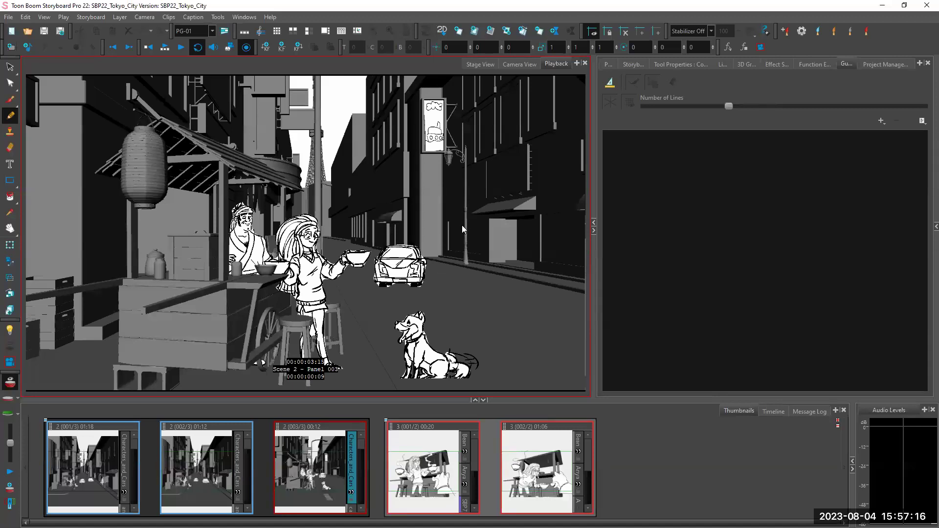
pyautogui.click(83, 467)
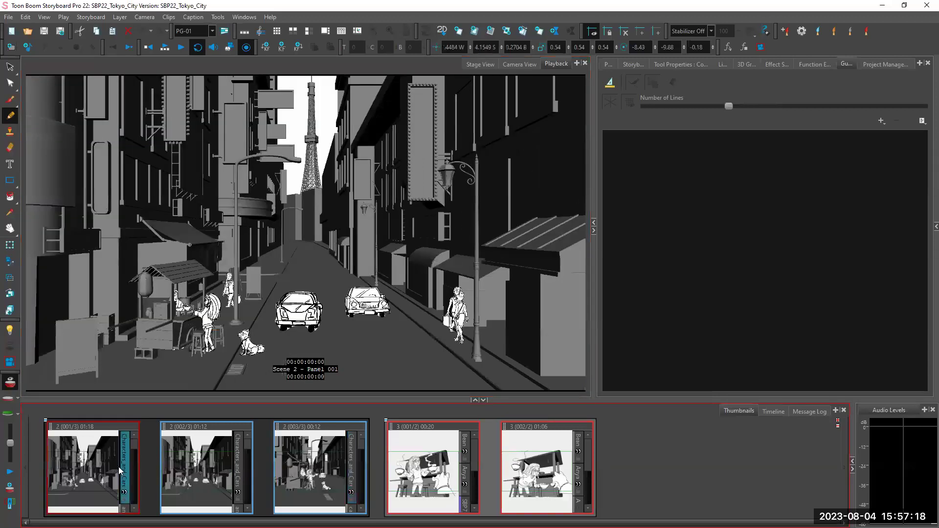
# Step: Show the 3D Graph and select the Tokyo_Set model in the Stage View with the Layer Transform tool
pyautogui.click(697, 111)
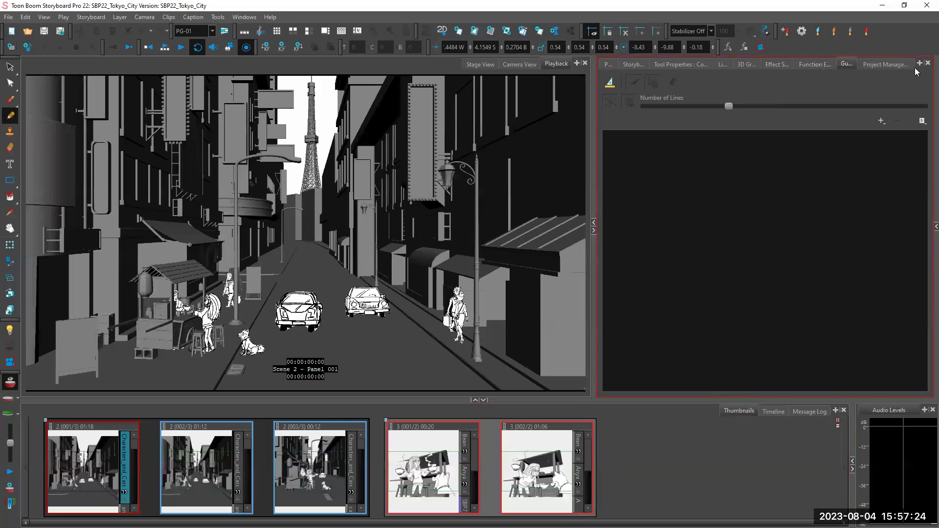
pyautogui.click(757, 64)
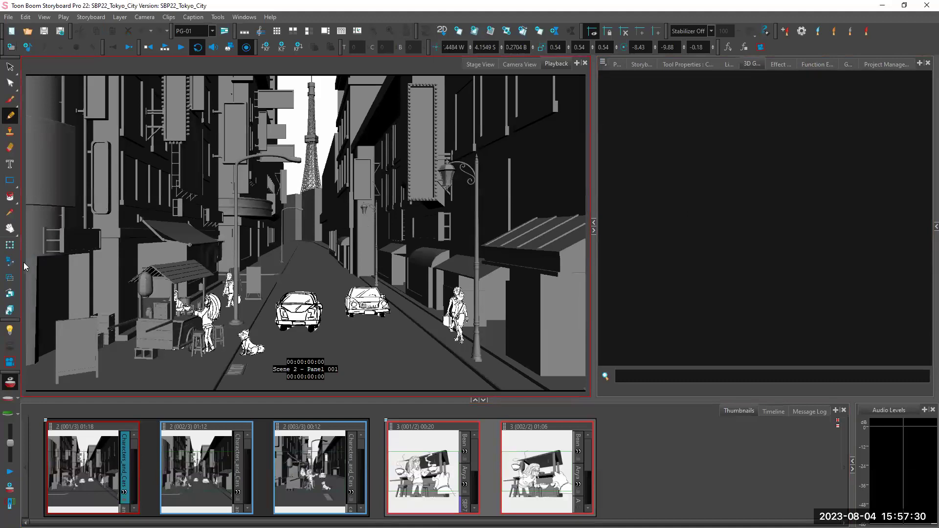
pyautogui.click(10, 245)
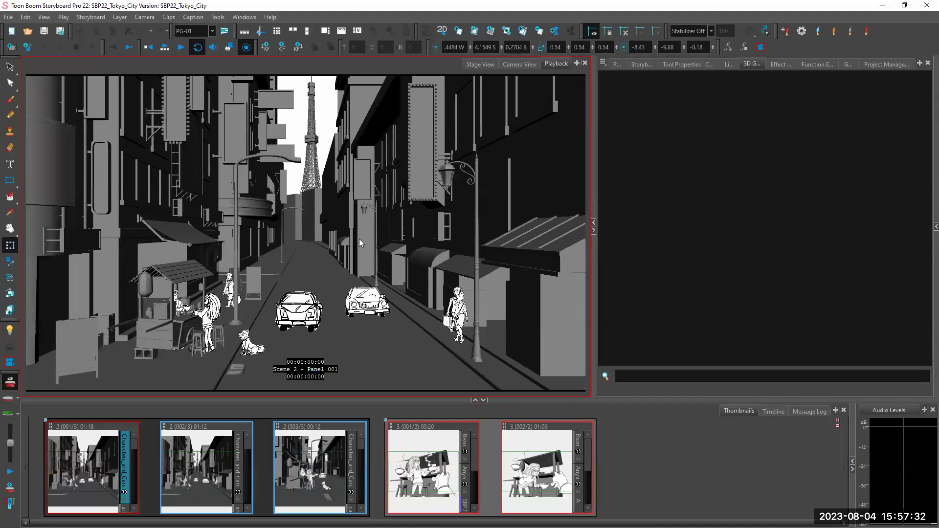
pyautogui.click(480, 64)
pyautogui.click(300, 227)
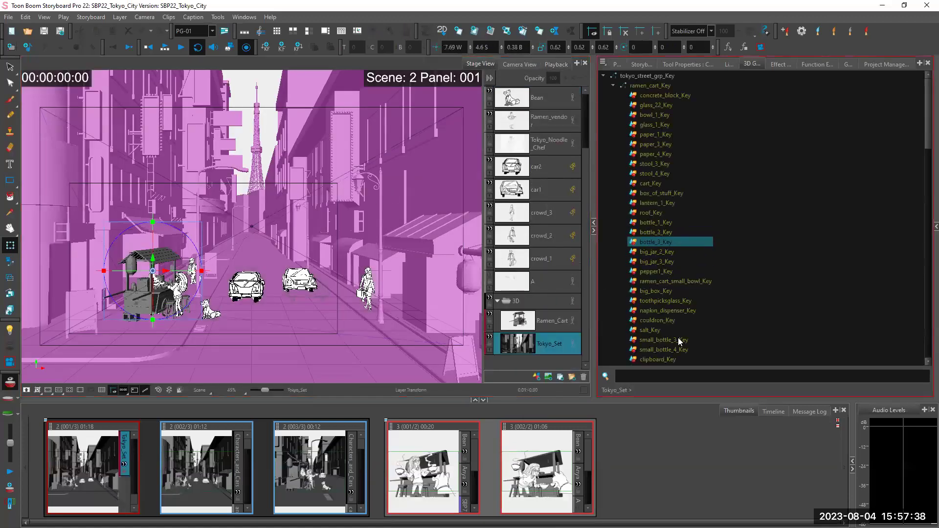
# Step: Filter the model's nodes by "lamp" and rotate streetlamp_1_Key and streetlamp_2_Key together in the Stage View
pyautogui.click(650, 375)
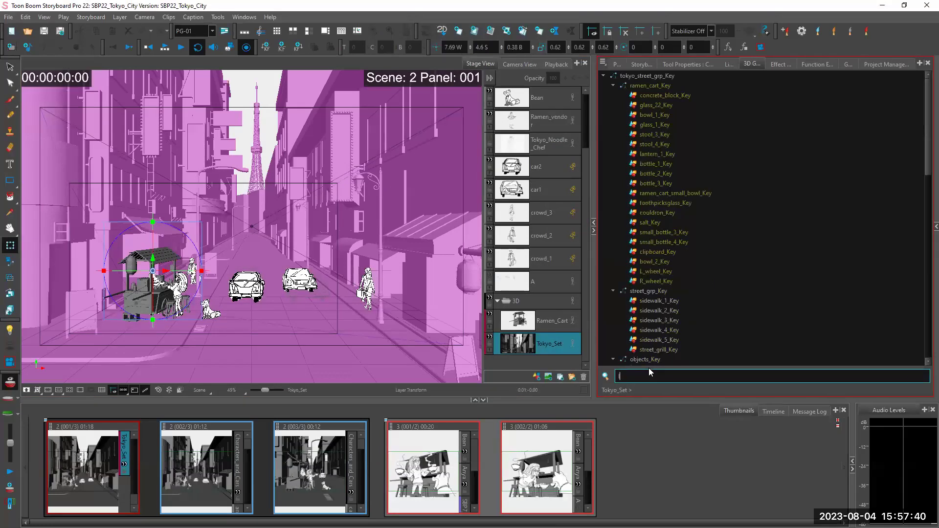
pyautogui.write('lamp')
pyautogui.click(698, 98)
pyautogui.keyDown('shift'); pyautogui.click(696, 105); pyautogui.keyUp('shift')
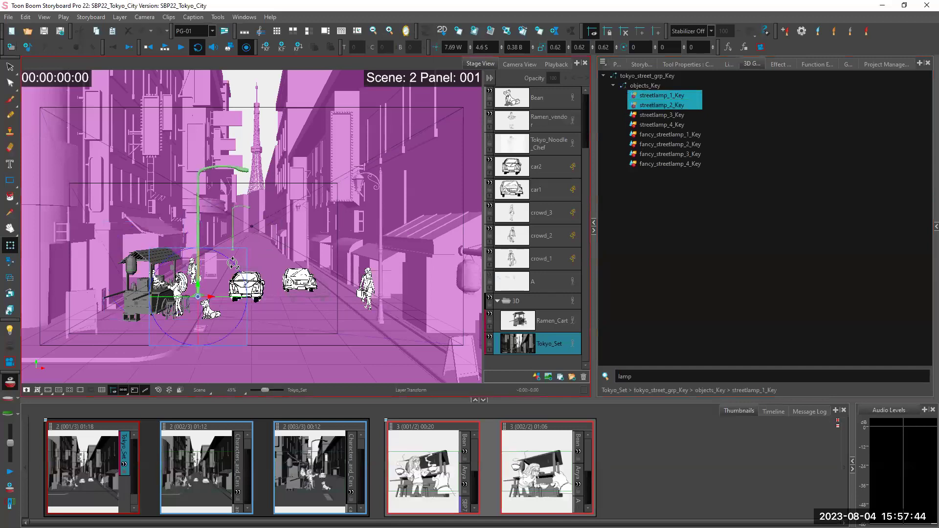
pyautogui.moveTo(233, 260); pyautogui.dragTo(237, 276)
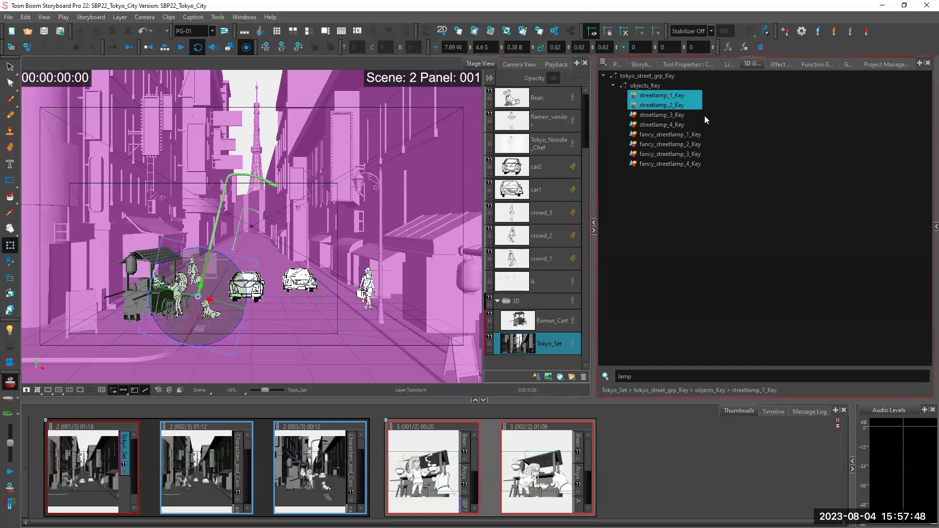
# Step: Rotate streetlamp_2_Key on its own in the Stage View, undoing the first attempt before rotating it again
pyautogui.click(679, 105)
pyautogui.click(265, 217)
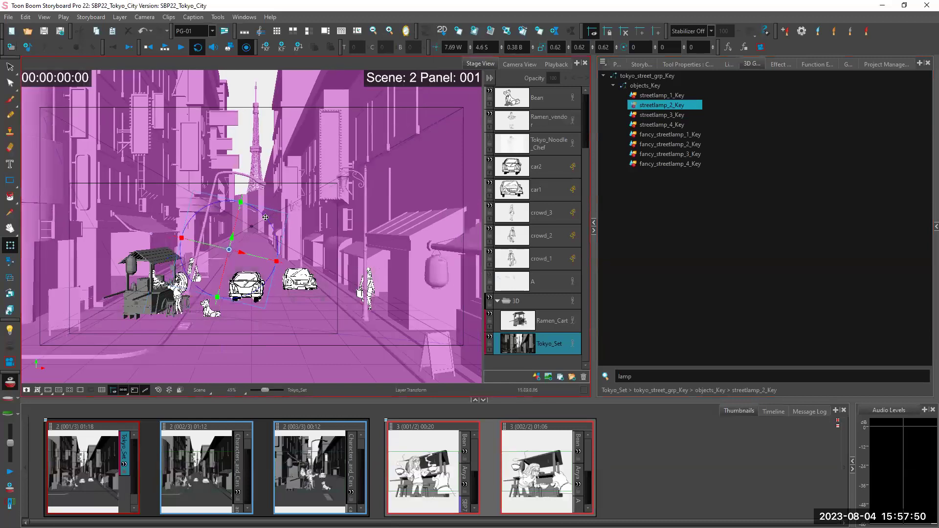
pyautogui.hotkey('ctrl', 'z')
pyautogui.hotkey('ctrl', 'z')
pyautogui.click(678, 106)
pyautogui.click(268, 214)
pyautogui.moveTo(263, 214); pyautogui.dragTo(254, 209)
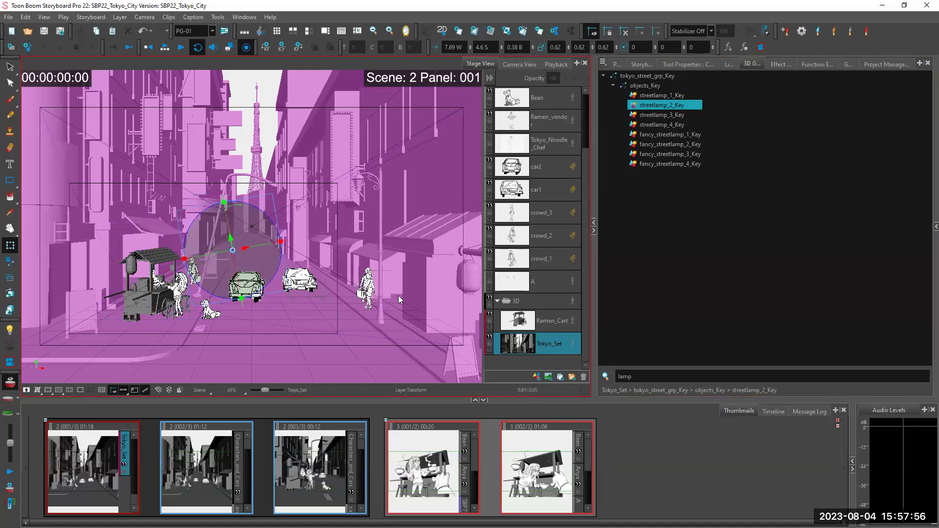
# Step: Deselect the streetlamp, look over the whole Tokyo street set from outside and above in the Stage View, and restore the original view
pyautogui.click(270, 257)
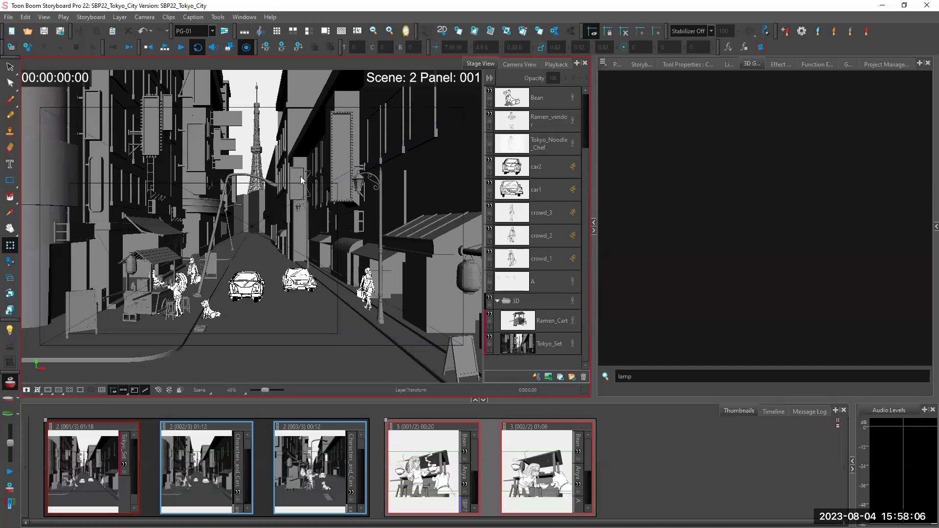
pyautogui.moveTo(301, 172); pyautogui.dragTo(281, 195)
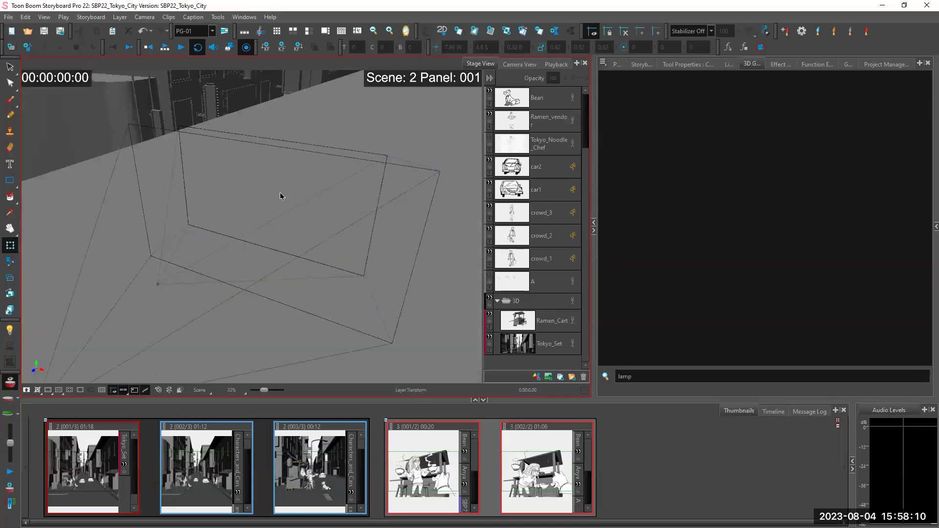
pyautogui.scroll(-10, 280, 192)
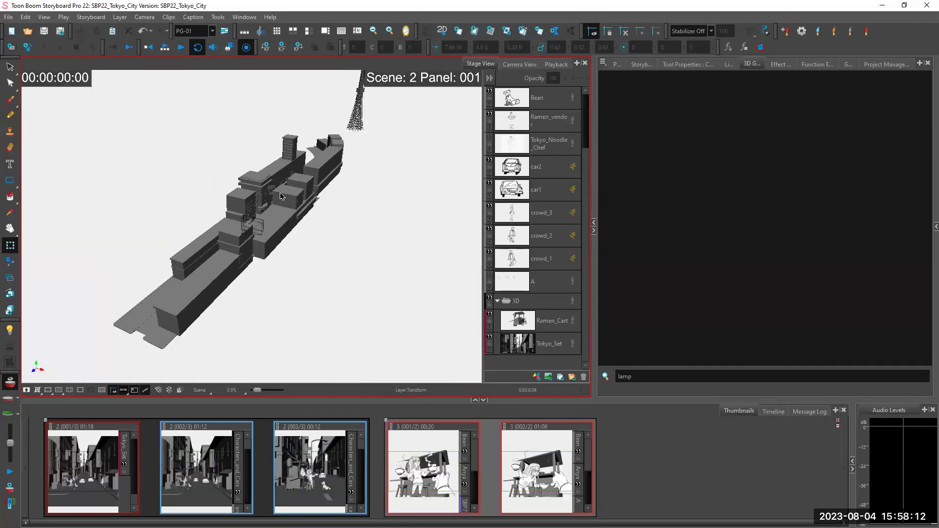
pyautogui.moveTo(280, 193); pyautogui.dragTo(298, 182)
pyautogui.scroll(3, 266, 218)
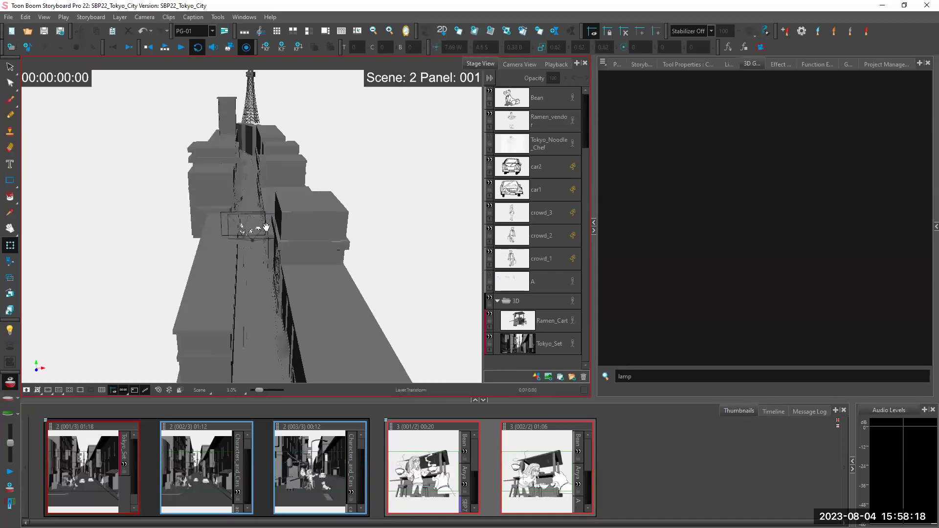
pyautogui.scroll(10, 266, 225)
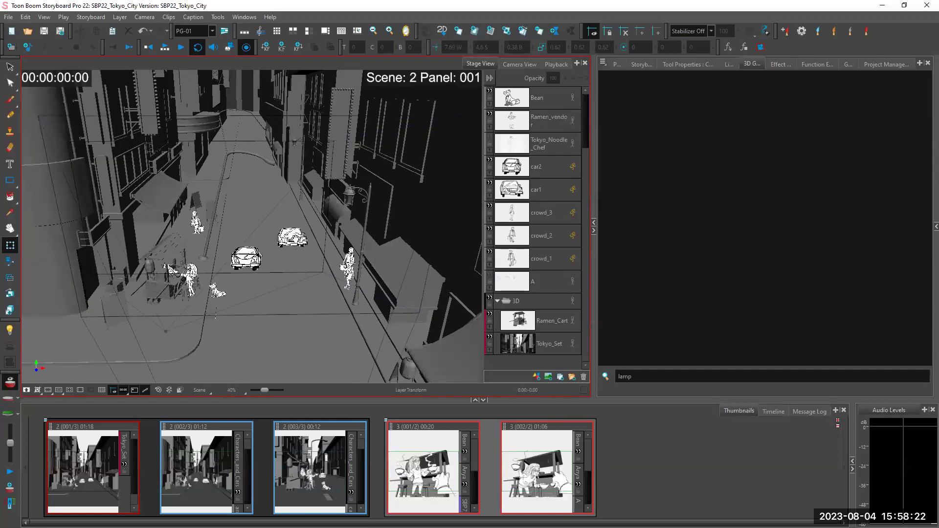
pyautogui.hotkey('shift', 'm')
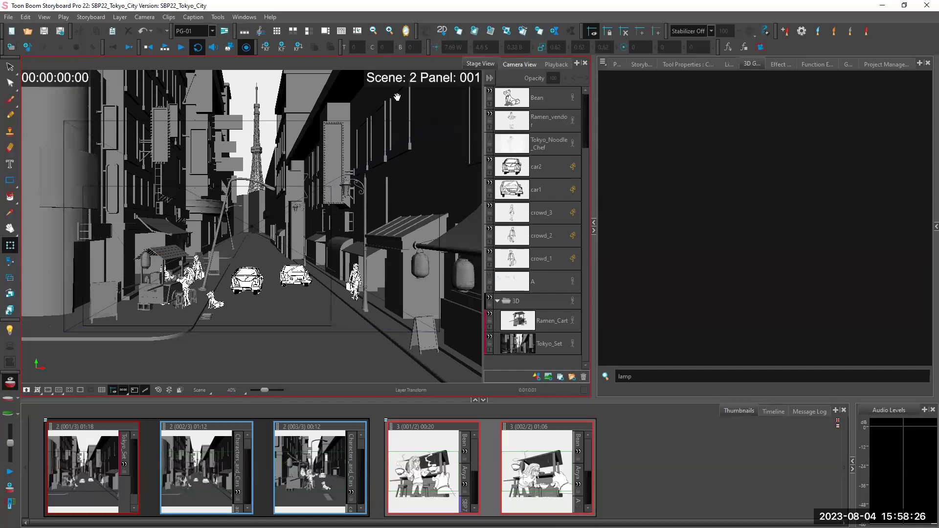
# Step: Preview scene 2 in the Camera View, and open its panel 003 in the Stage View
pyautogui.click(504, 64)
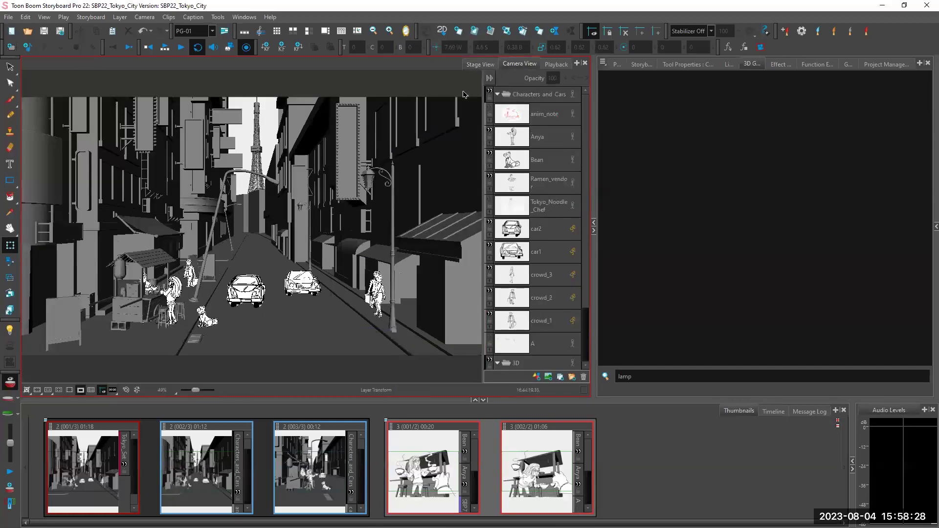
pyautogui.click(230, 458)
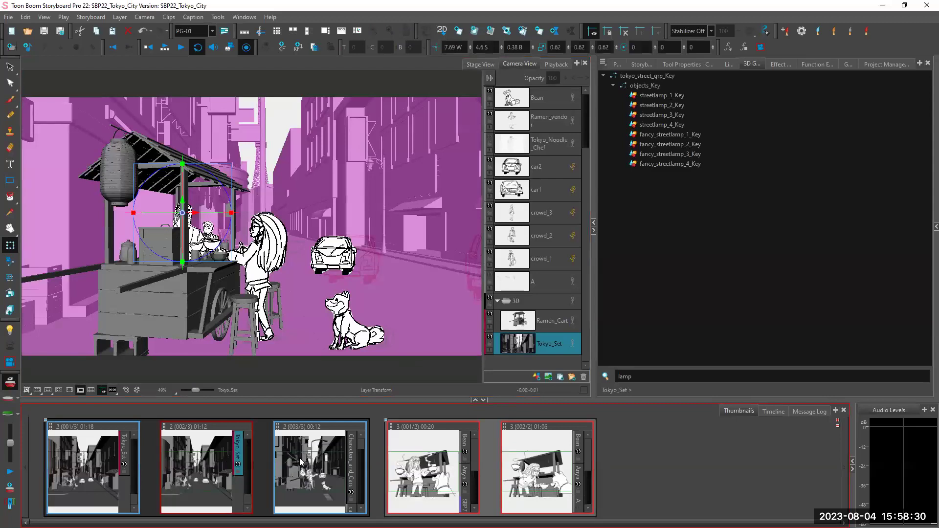
pyautogui.click(301, 463)
pyautogui.click(481, 65)
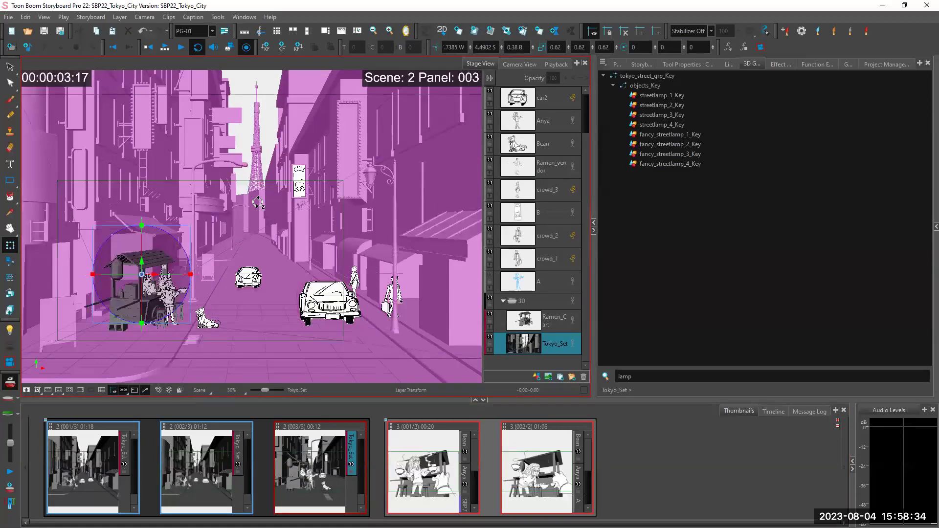
# Step: Create a new drawing layer on the front surface of the ramen cart with the Create Layer on Surface tool
pyautogui.scroll(2, 185, 255)
pyautogui.press('Escape')
pyautogui.scroll(3, 241, 222)
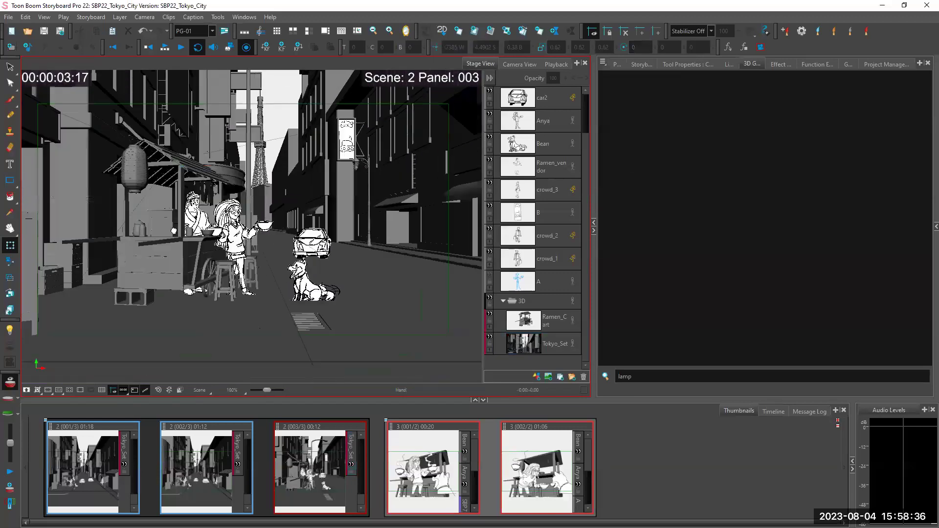
pyautogui.scroll(2, 241, 222)
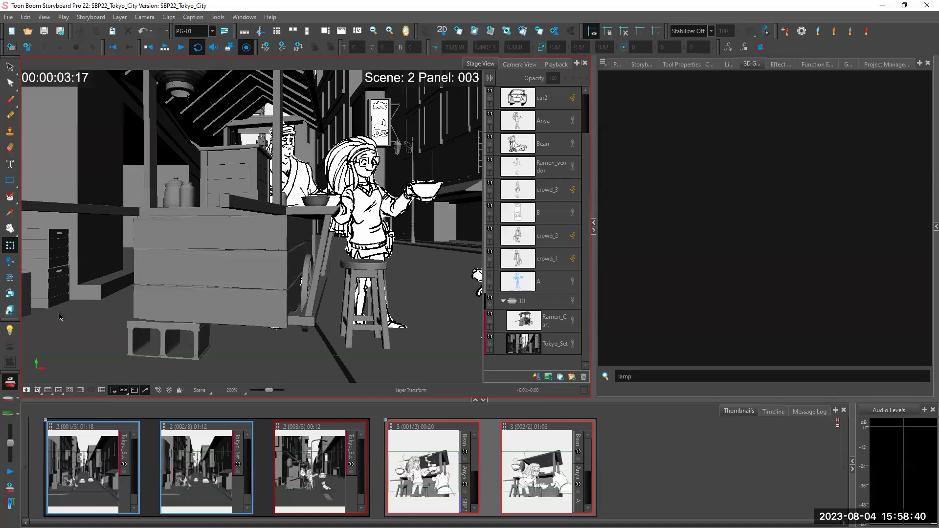
pyautogui.click(10, 311)
pyautogui.click(132, 268)
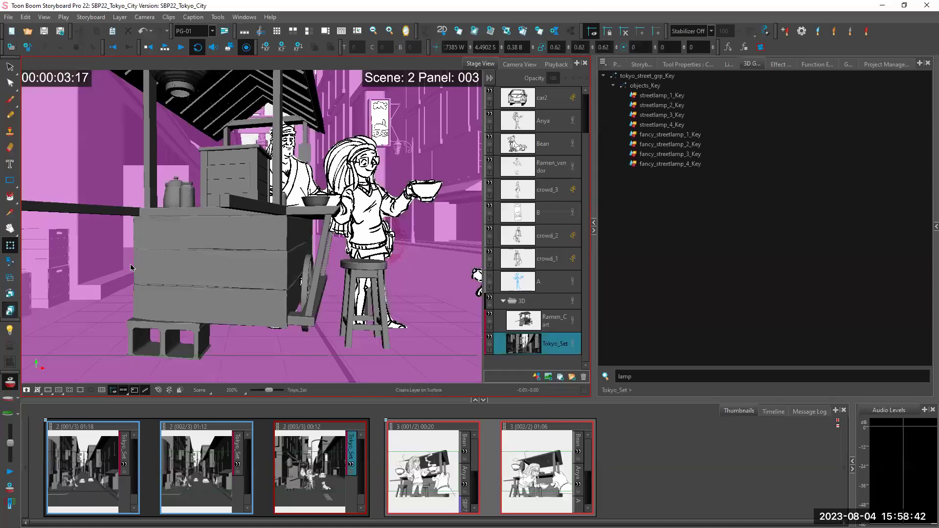
pyautogui.click(213, 273)
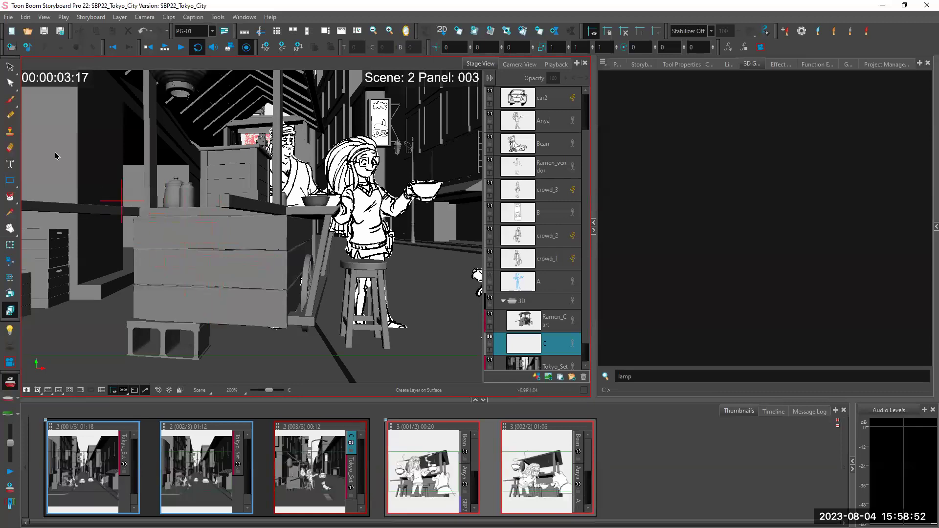
# Step: Brush a smiley face onto the new surface layer on the cart's front, undoing the first stroke
pyautogui.click(12, 100)
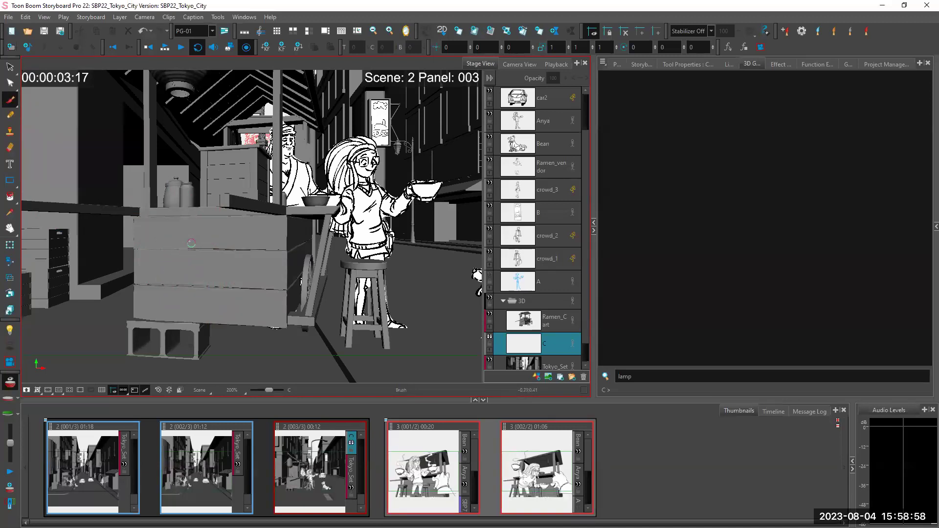
pyautogui.moveTo(176, 243)
pyautogui.mouseDown()
pyautogui.moveTo(166, 262)
pyautogui.moveTo(173, 299)
pyautogui.moveTo(201, 301)
pyautogui.moveTo(230, 278)
pyautogui.moveTo(229, 256)
pyautogui.moveTo(208, 238)
pyautogui.moveTo(176, 245)
pyautogui.mouseUp()
pyautogui.hotkey('ctrl', 'z')
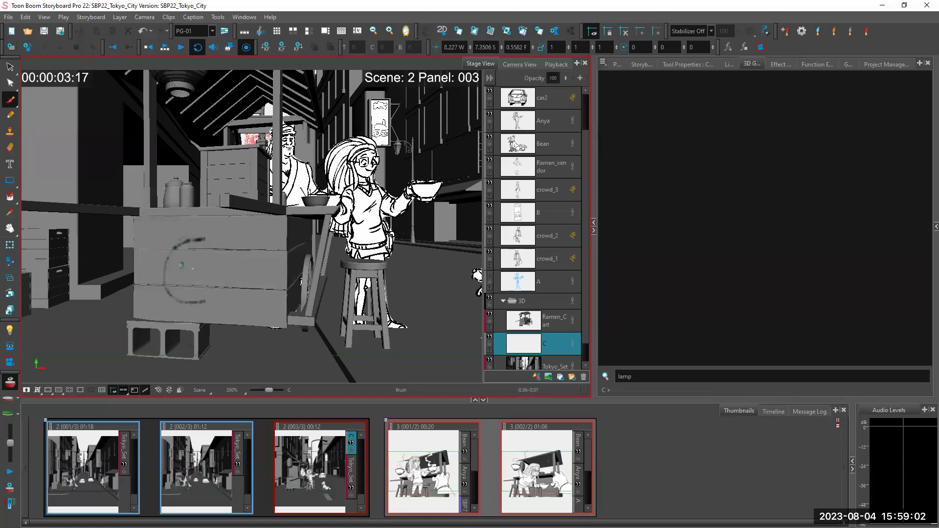
pyautogui.moveTo(175, 282); pyautogui.dragTo(217, 288)
# Step: Rotate the smiley layer about -15 degrees with Layer Transform so the drawing shows on the cart's front, and check it from an angle
pyautogui.click(10, 245)
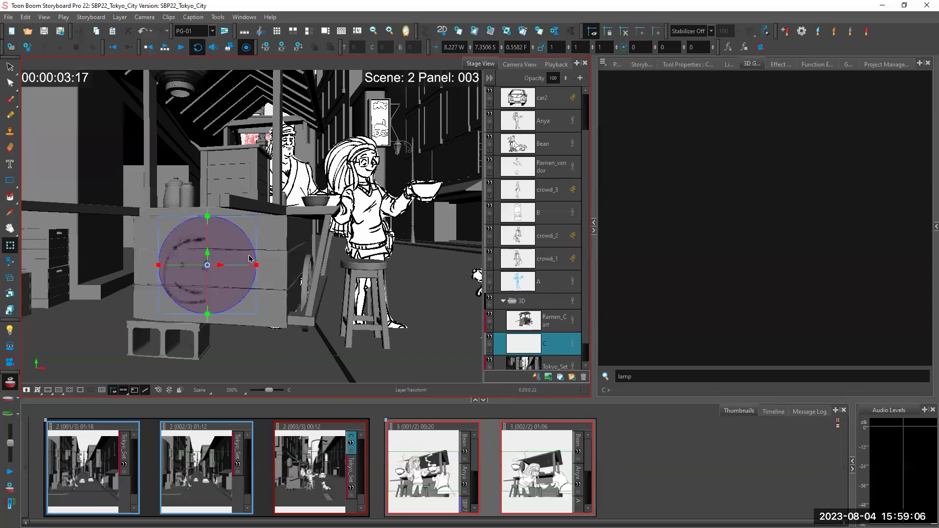
pyautogui.moveTo(240, 265)
pyautogui.mouseDown()
pyautogui.moveTo(177, 267)
pyautogui.moveTo(194, 266)
pyautogui.mouseUp()
pyautogui.hotkey('ctrl', 'z')
pyautogui.moveTo(260, 230)
pyautogui.mouseDown()
pyautogui.moveTo(206, 291)
pyautogui.moveTo(217, 286)
pyautogui.mouseUp()
pyautogui.hotkey('shift', 'm')
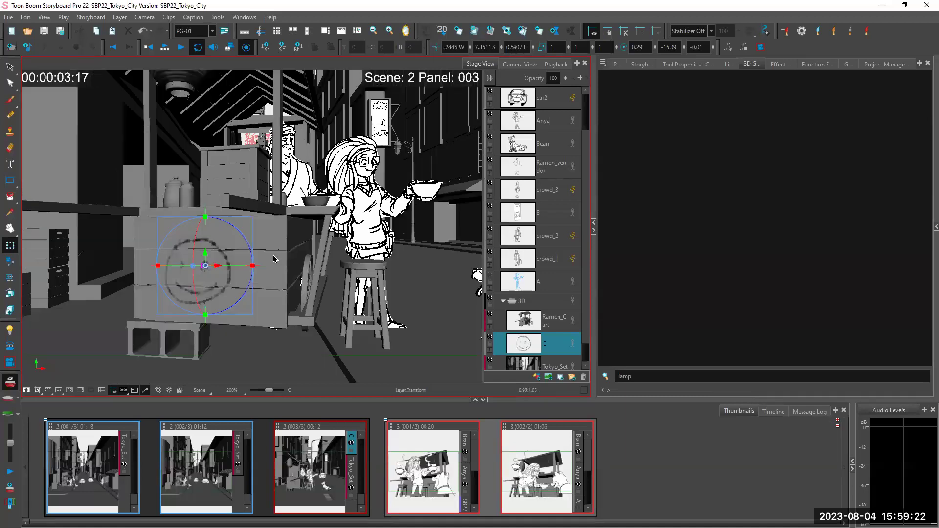
pyautogui.click(269, 115)
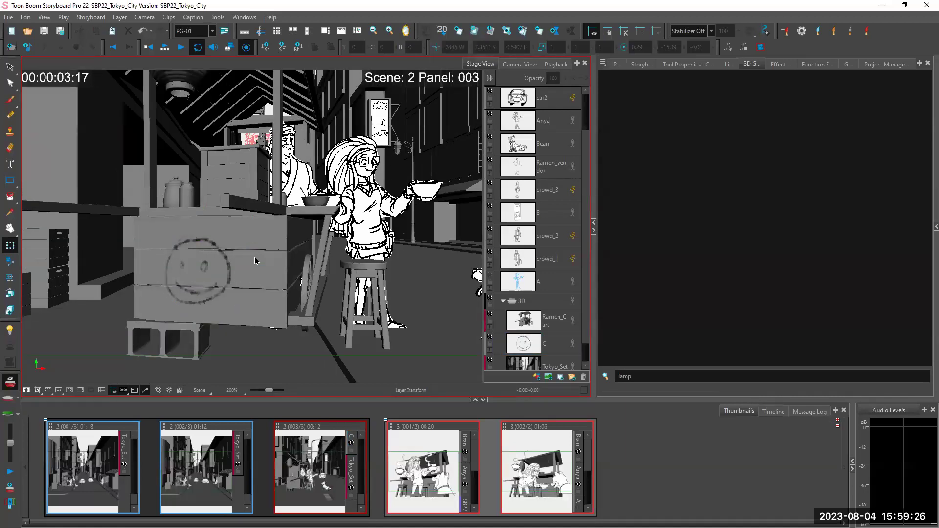
pyautogui.moveTo(252, 257)
pyautogui.mouseDown()
pyautogui.moveTo(264, 259)
pyautogui.moveTo(229, 248)
pyautogui.moveTo(255, 252)
pyautogui.moveTo(234, 274)
pyautogui.moveTo(264, 265)
pyautogui.mouseUp()
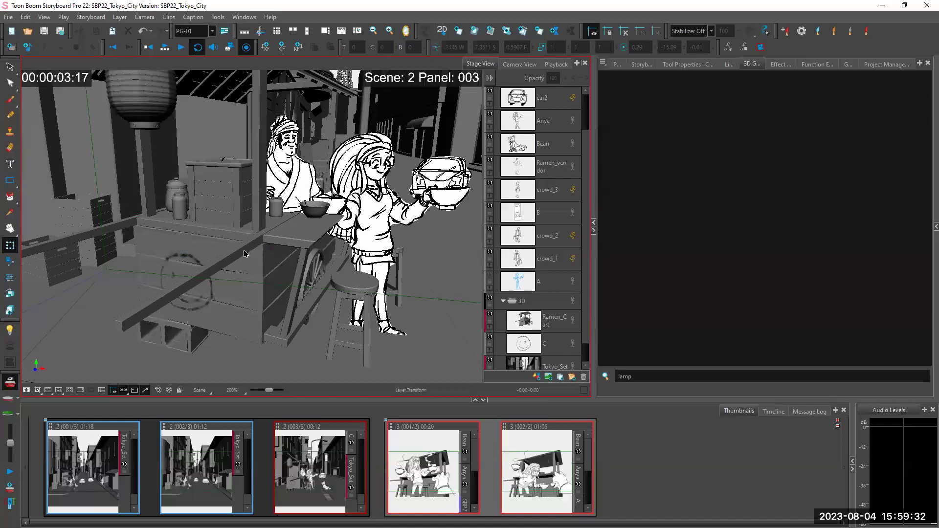
# Step: Open panel 001 of scene 3, select the SBP7_3D_cart layer, and hide it and show it again
pyautogui.click(439, 470)
pyautogui.click(430, 207)
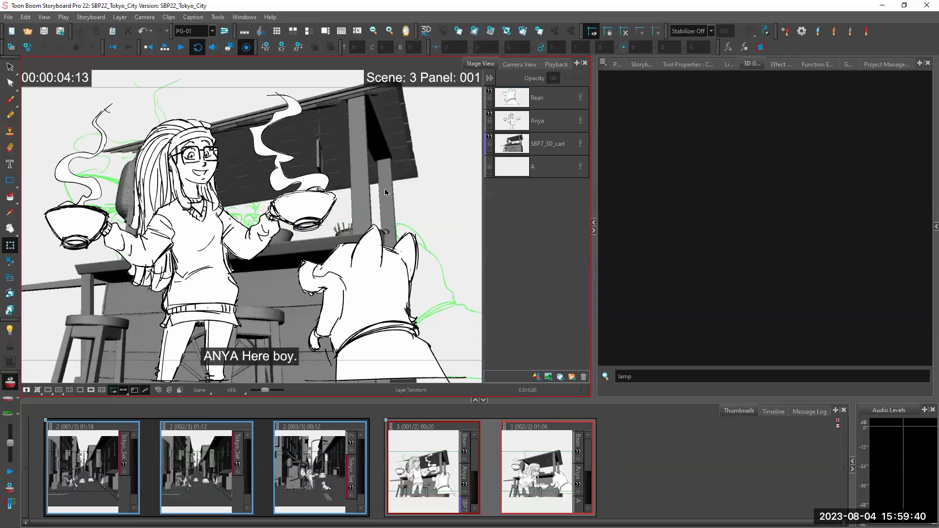
pyautogui.click(547, 145)
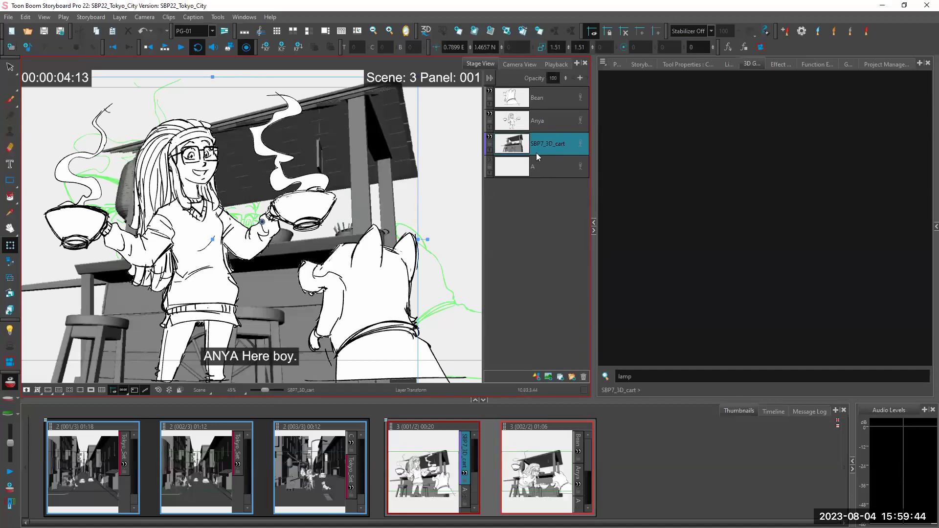
pyautogui.click(492, 140)
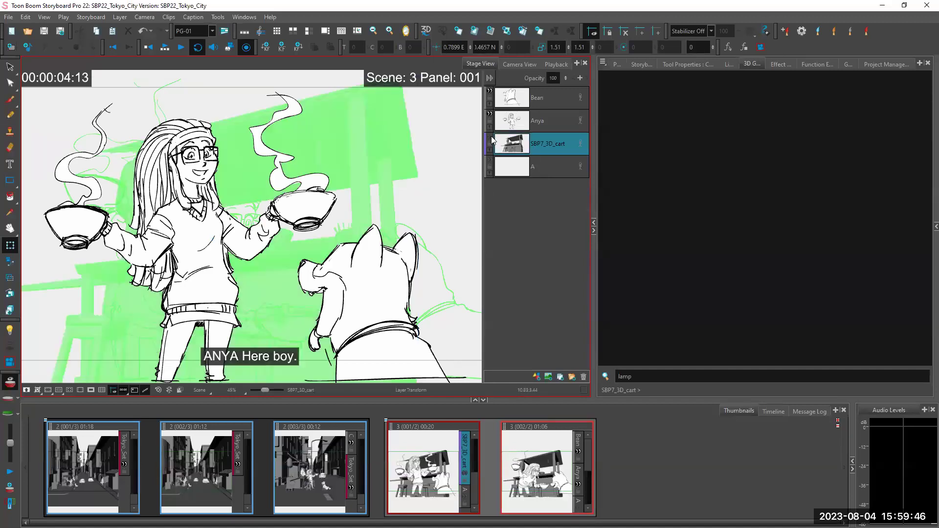
pyautogui.click(491, 141)
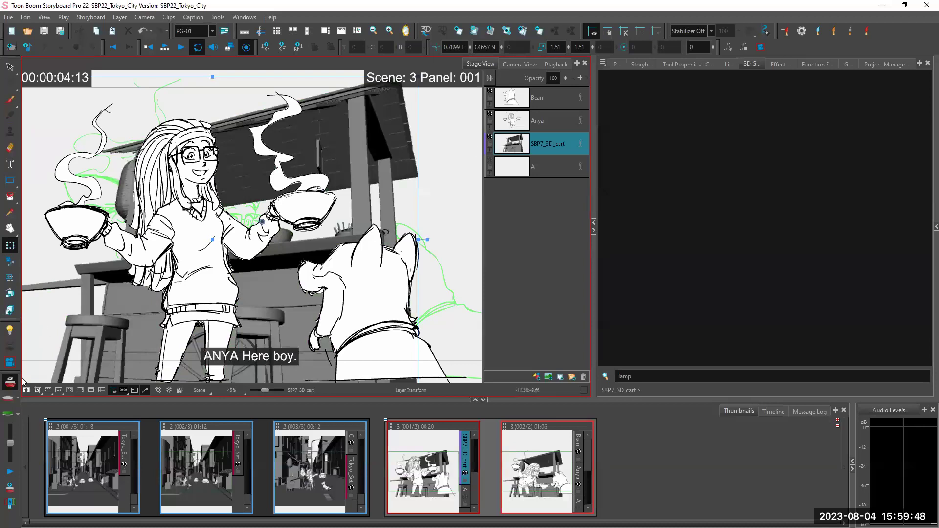
# Step: Turn off onion skin and toggle the SBP7_3D_cart layer's visibility to compare the panel with and without the cart, leaving it shown
pyautogui.click(491, 138)
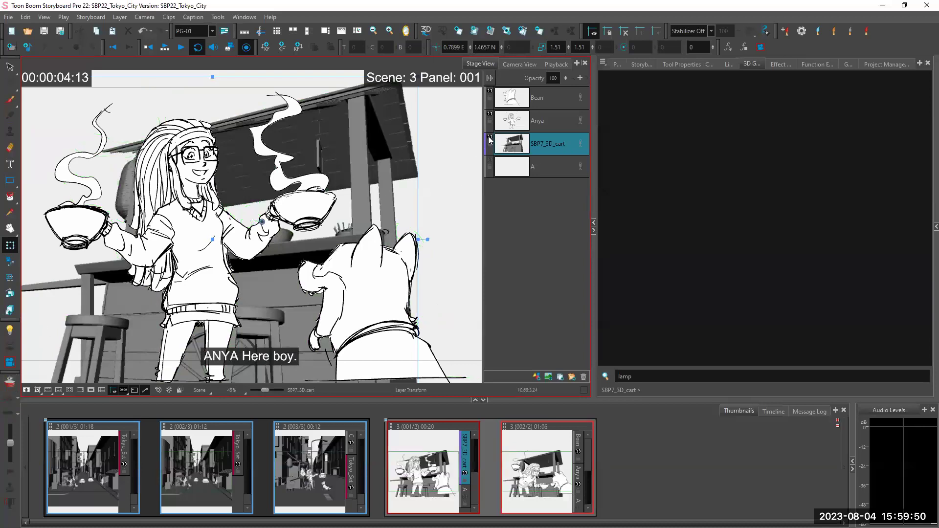
pyautogui.click(490, 137)
pyautogui.click(491, 138)
pyautogui.click(491, 136)
pyautogui.click(490, 137)
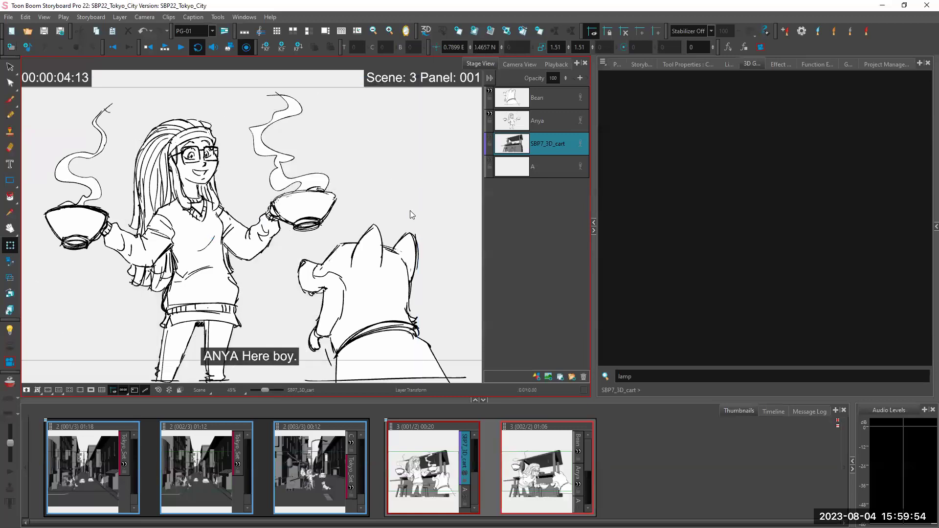
pyautogui.click(490, 137)
pyautogui.moveTo(434, 166)
pyautogui.mouseDown()
pyautogui.moveTo(437, 157)
pyautogui.moveTo(437, 167)
pyautogui.mouseUp()
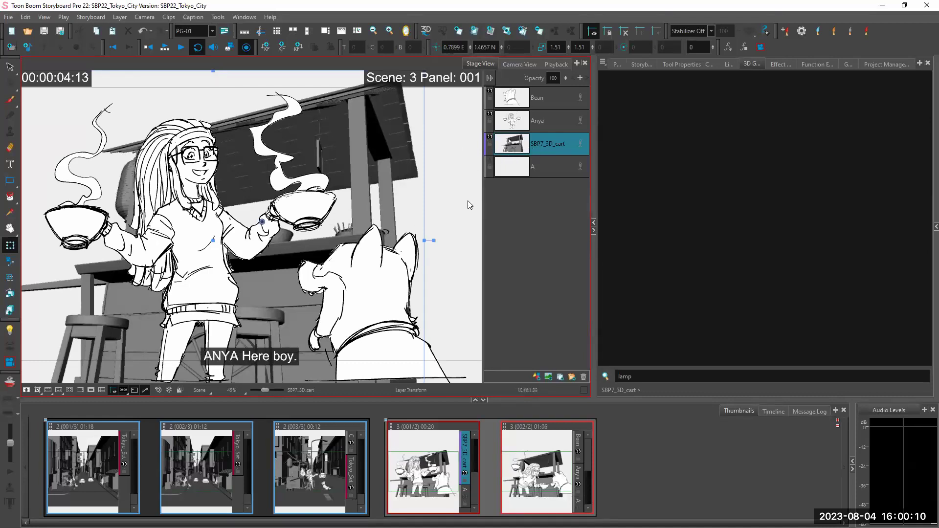
# Step: Update the SBP7_3D_cart model's position by setting its Y rotation to about -93, and render it to the scene
pyautogui.click(490, 137)
pyautogui.click(488, 137)
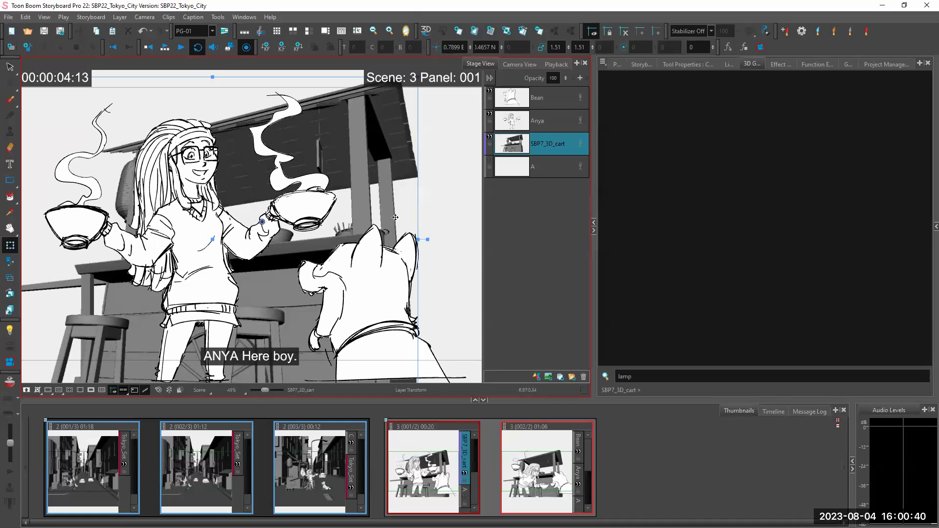
pyautogui.rightClick(537, 145)
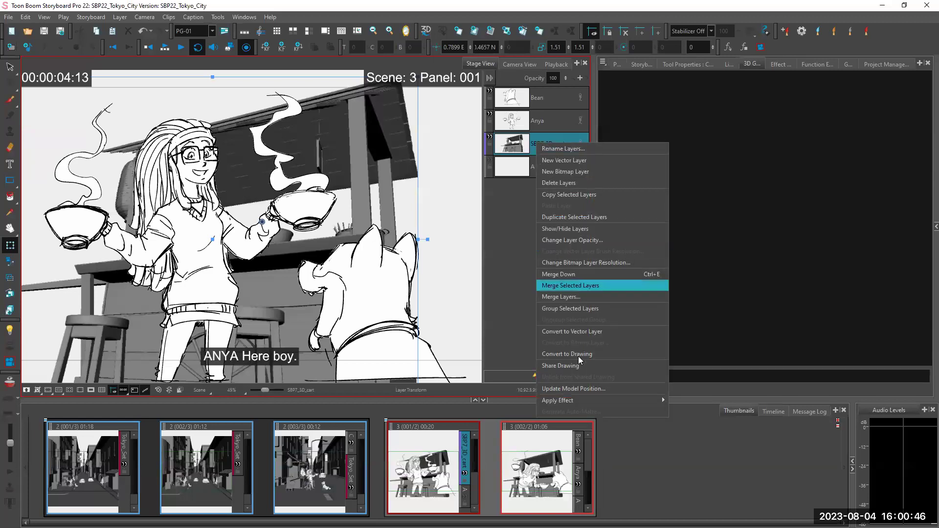
pyautogui.click(564, 388)
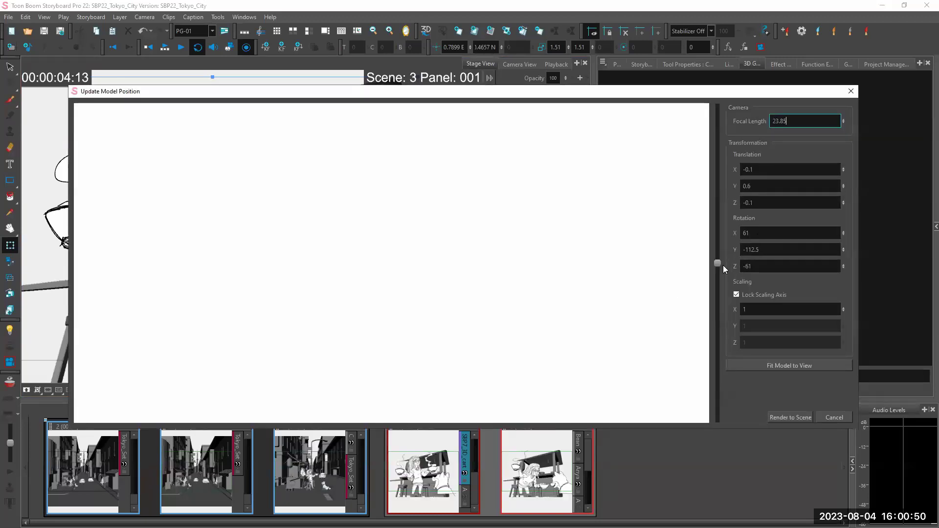
pyautogui.moveTo(844, 242); pyautogui.dragTo(851, 179)
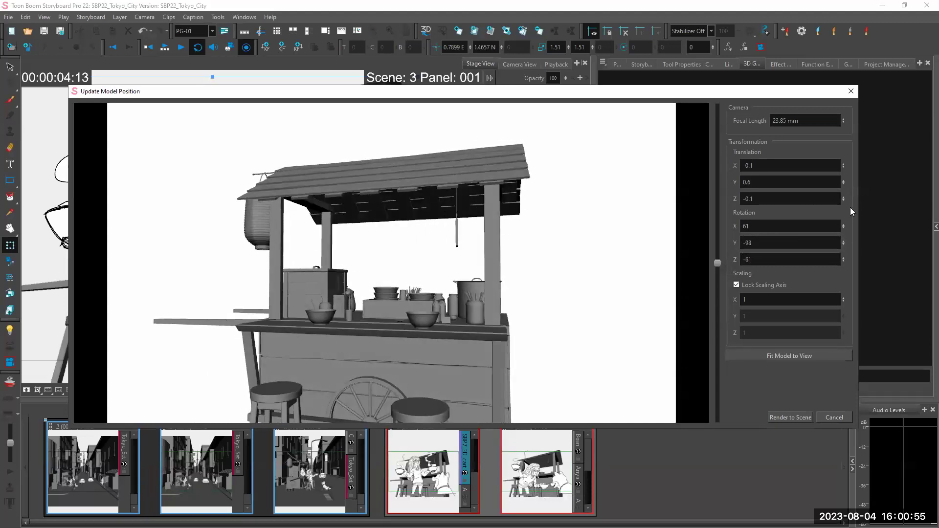
pyautogui.click(790, 418)
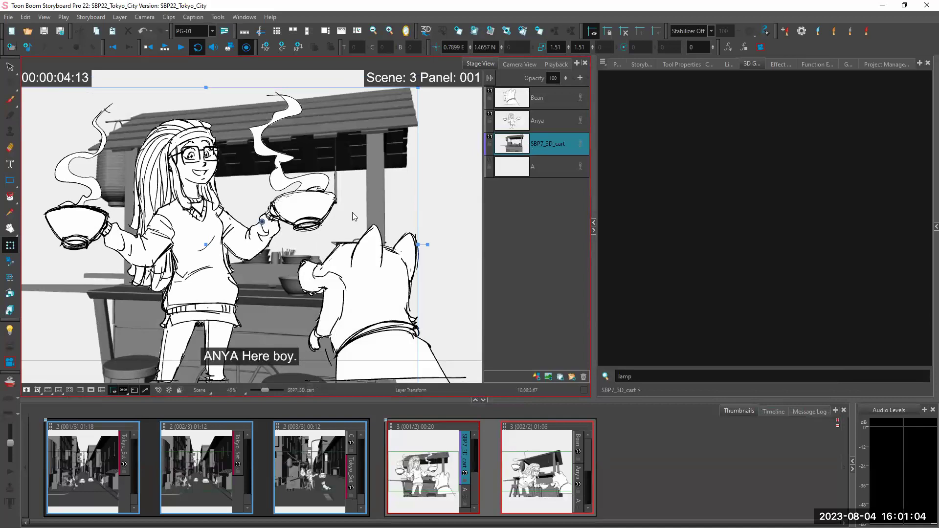
pyautogui.moveTo(386, 189); pyautogui.dragTo(365, 169)
pyautogui.hotkey('ctrl', 'z')
# Step: Reopen the recent SBP22_Tokyo_City project without saving the current changes
pyautogui.click(9, 16)
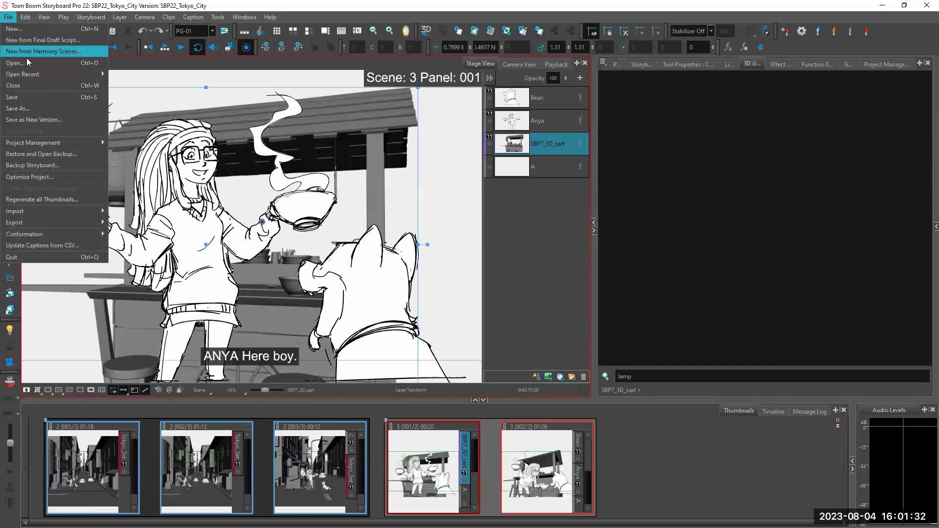
pyautogui.moveTo(77, 75)
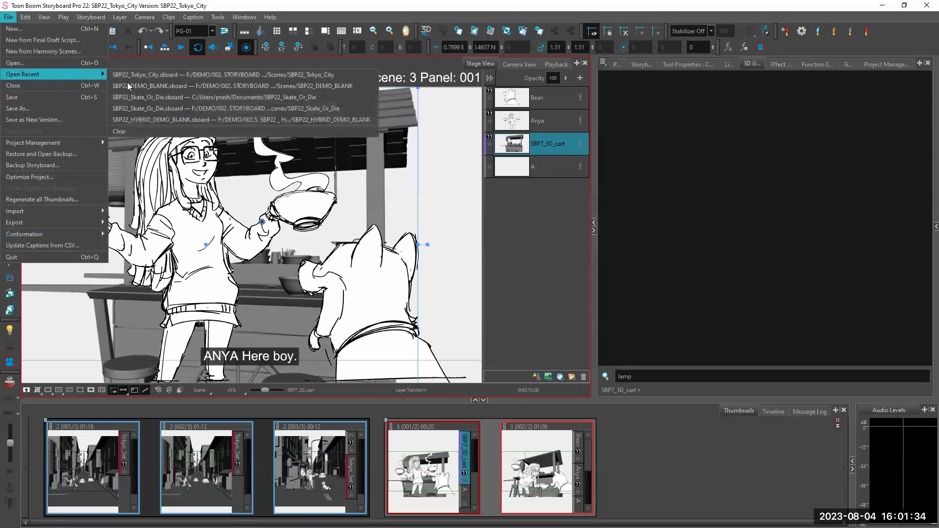
pyautogui.click(172, 75)
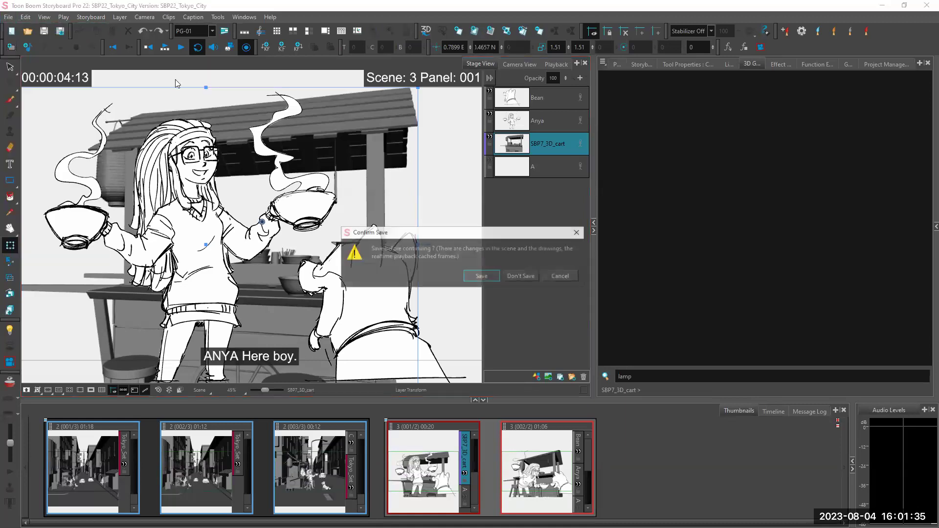
pyautogui.click(523, 276)
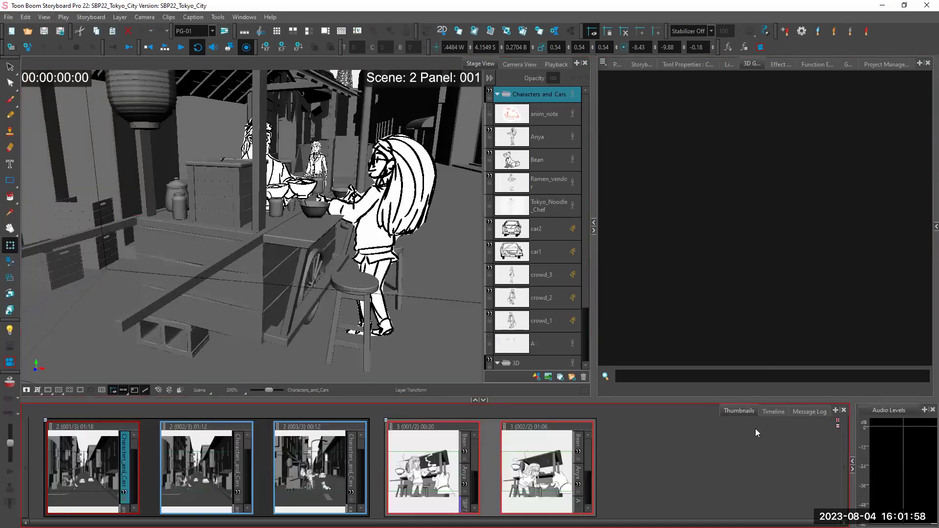
# Step: Open the recent SBP22_Skate_Or_Die project stored in the Documents folder
pyautogui.click(9, 17)
pyautogui.moveTo(54, 76)
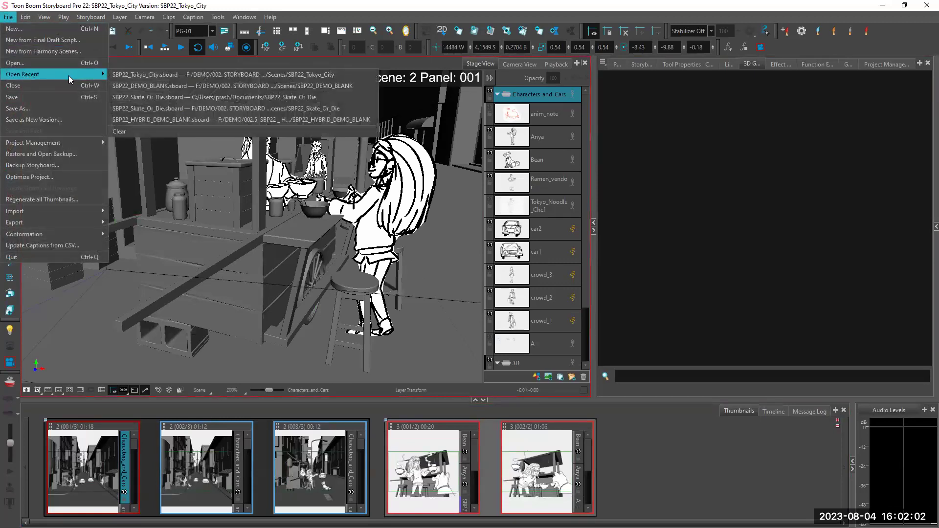
pyautogui.click(169, 99)
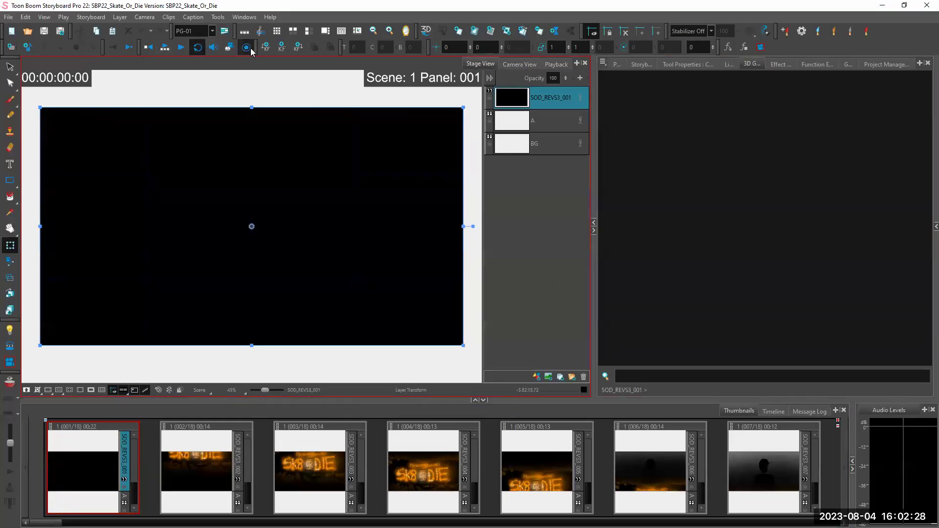
# Step: Play the storyboard briefly from the first panel, stop it, and browse through the panel thumbnails
pyautogui.click(181, 49)
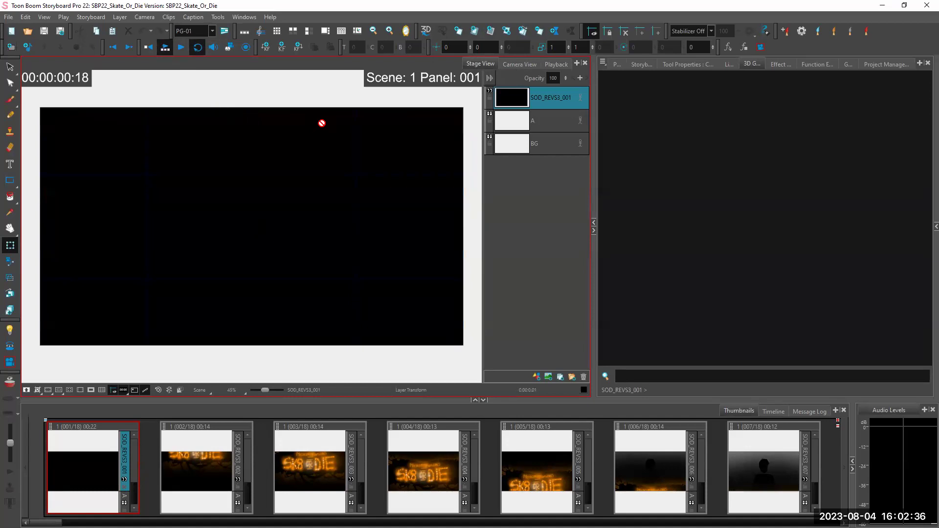
pyautogui.press('Return')
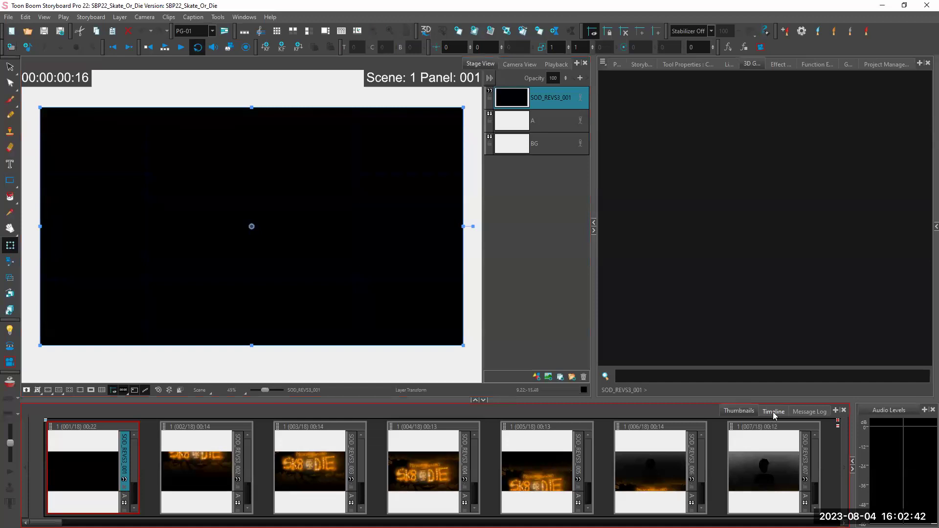
pyautogui.moveTo(46, 523); pyautogui.dragTo(637, 523)
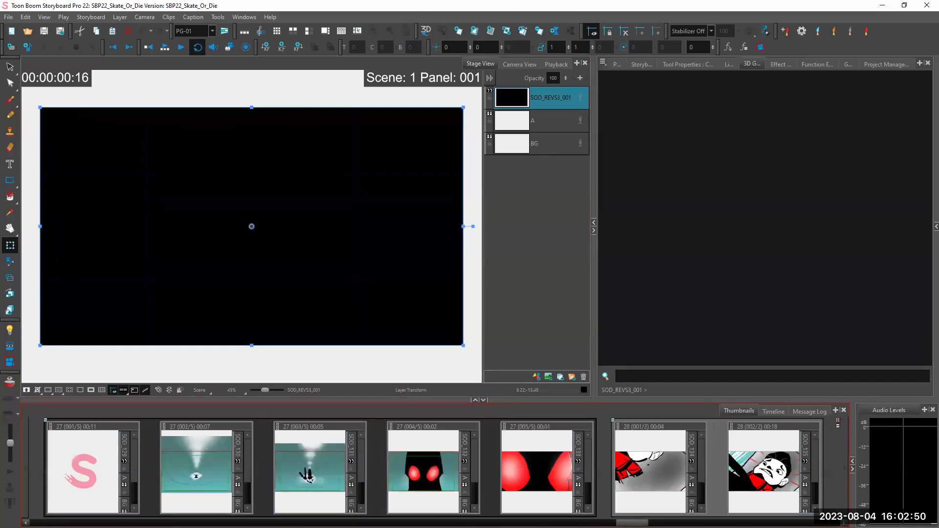
pyautogui.moveTo(633, 523); pyautogui.dragTo(24, 514)
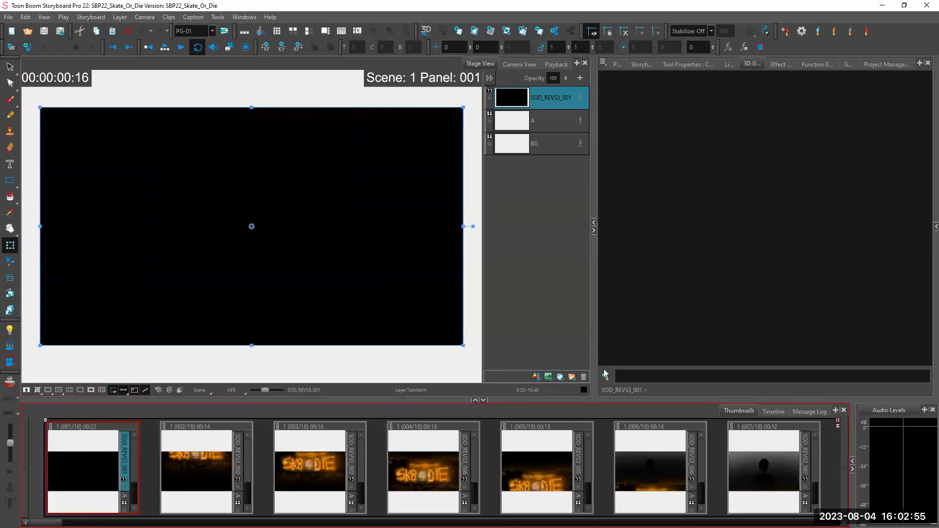
# Step: Display the timeline and enlarge it so both the storyboard panels and the audio tracks can be seen
pyautogui.click(775, 412)
pyautogui.moveTo(667, 399); pyautogui.dragTo(676, 333)
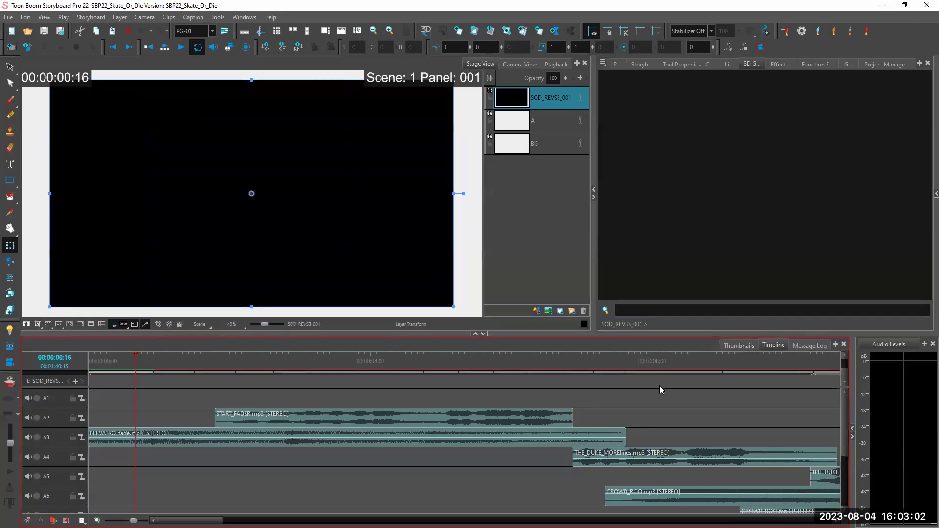
pyautogui.moveTo(659, 385); pyautogui.dragTo(657, 439)
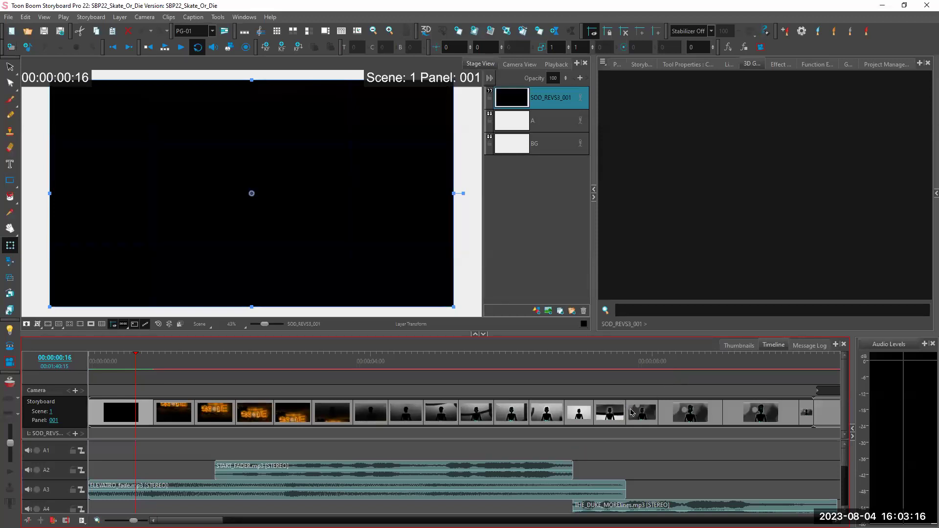
# Step: Scrub the timeline through scene 1, from panel 013 back to the SK8 or Die title panels
pyautogui.click(586, 442)
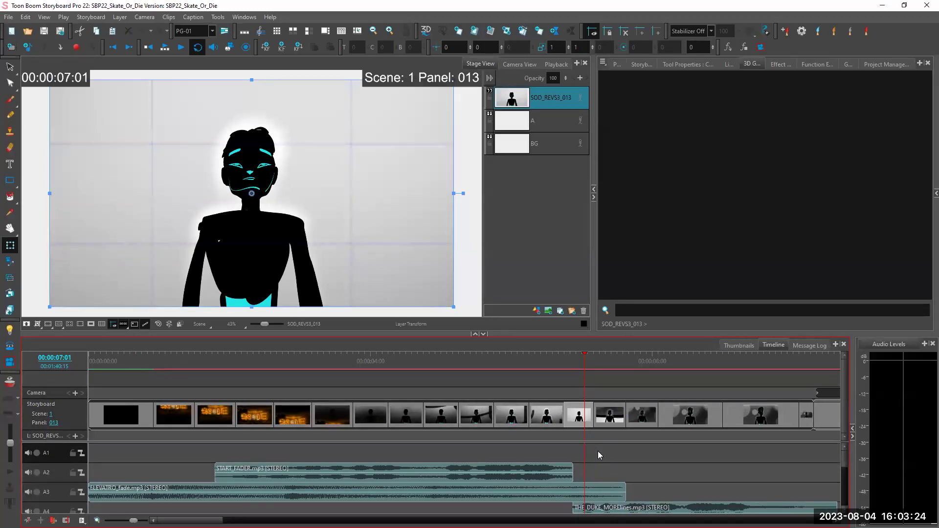
pyautogui.moveTo(579, 363); pyautogui.dragTo(558, 362)
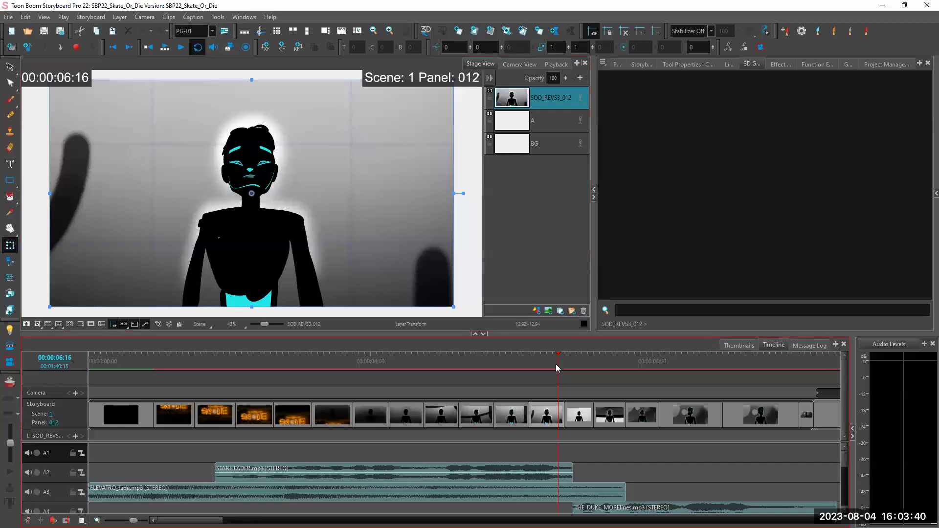
pyautogui.moveTo(558, 361); pyautogui.dragTo(515, 365)
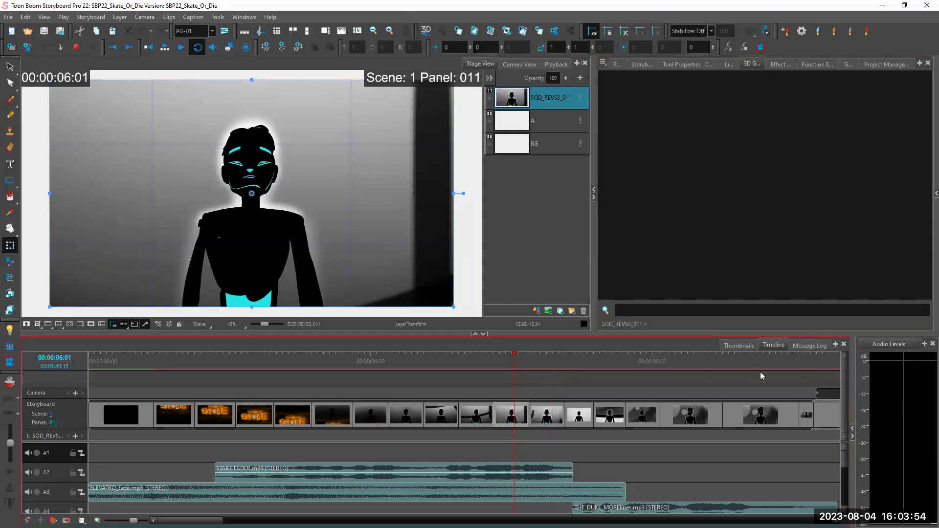
pyautogui.moveTo(515, 356); pyautogui.dragTo(248, 360)
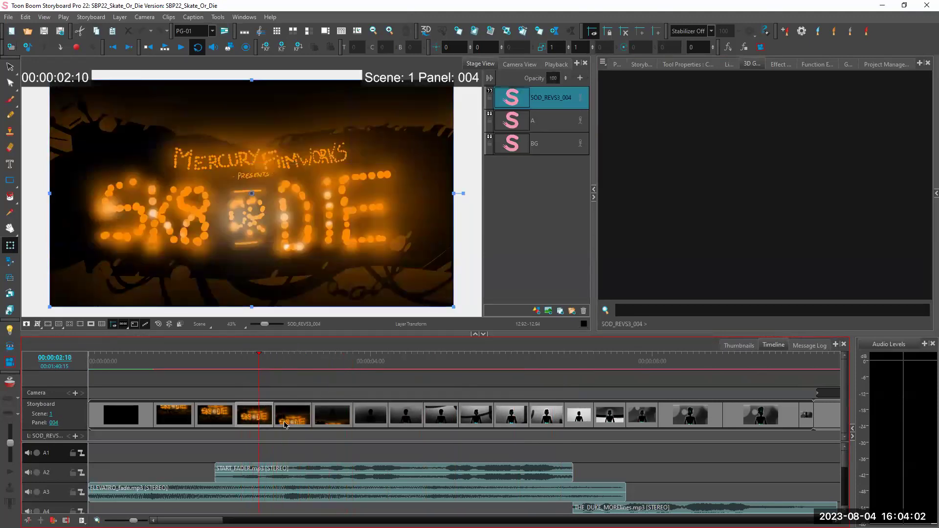
# Step: Try moving panel 005 of scene 1 after panel 006 on the timeline, and undo the move
pyautogui.click(302, 420)
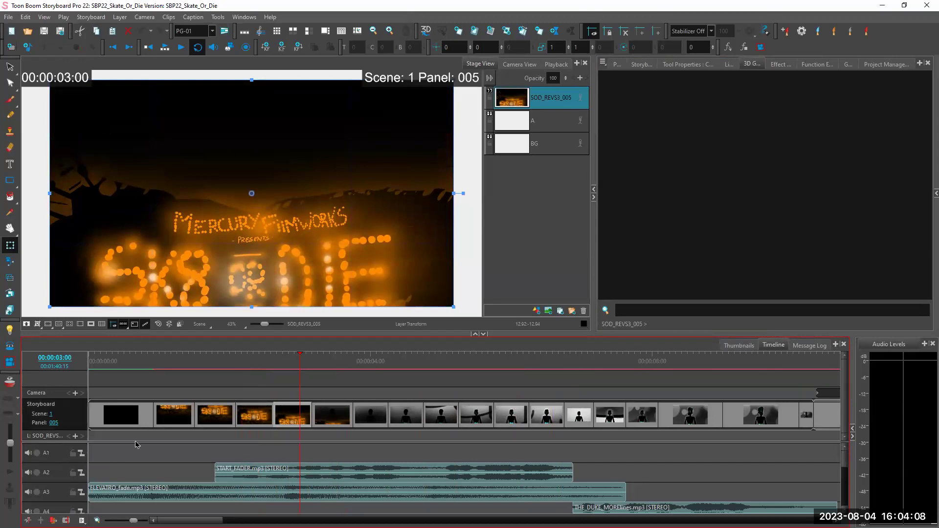
pyautogui.moveTo(308, 413); pyautogui.dragTo(357, 414)
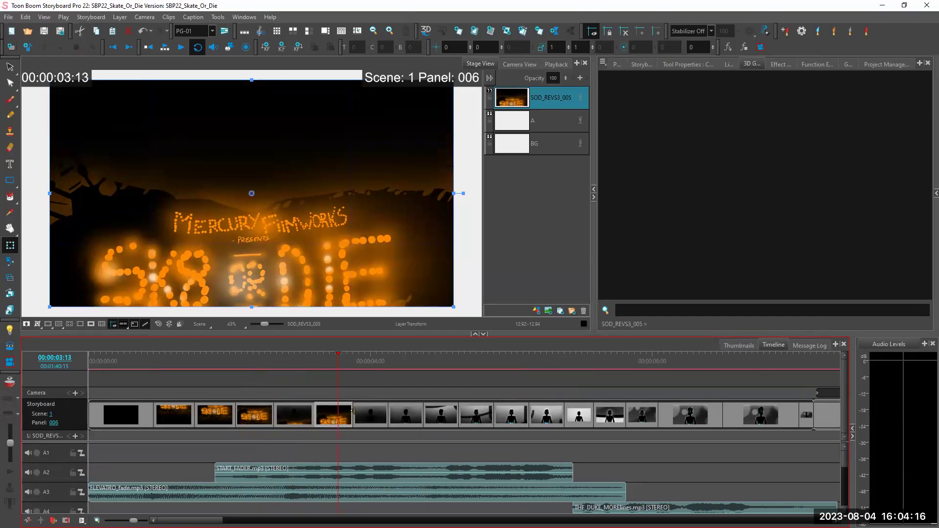
pyautogui.hotkey('ctrl', 'z')
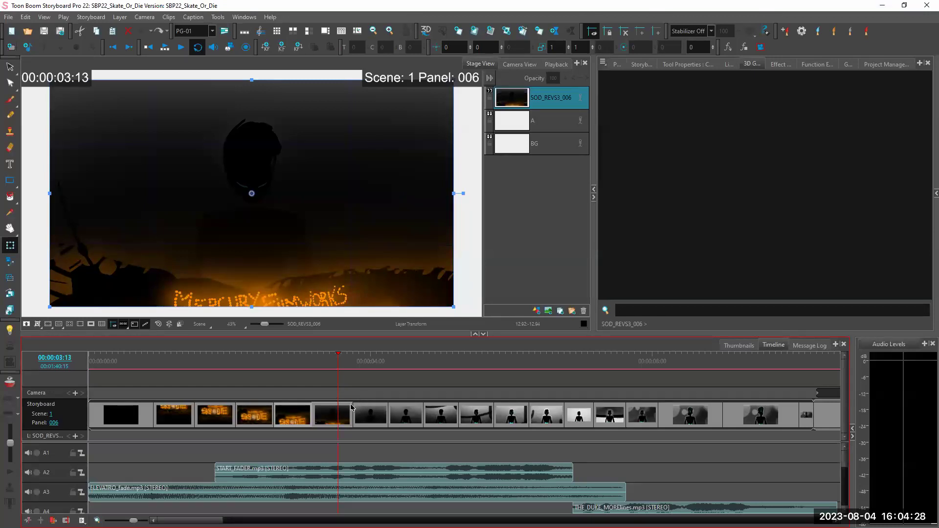
pyautogui.rightClick(342, 416)
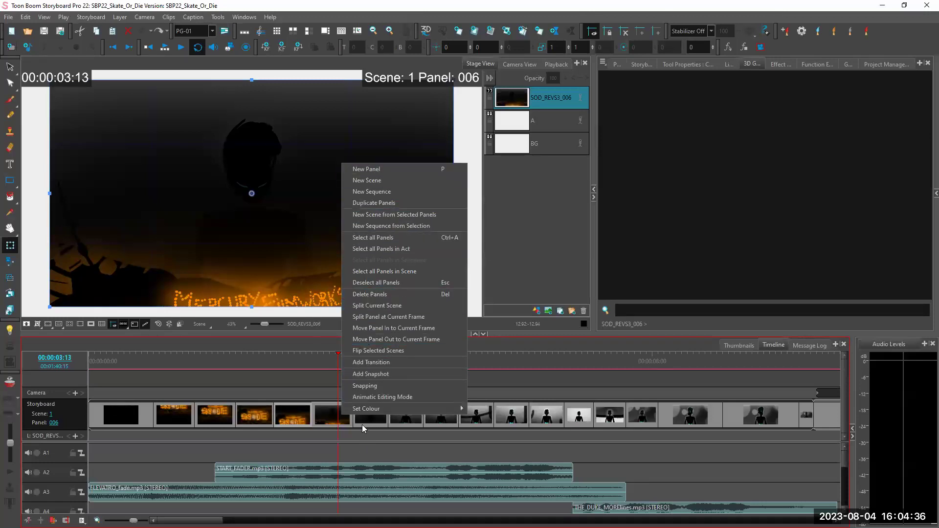
pyautogui.click(356, 472)
pyautogui.rightClick(356, 474)
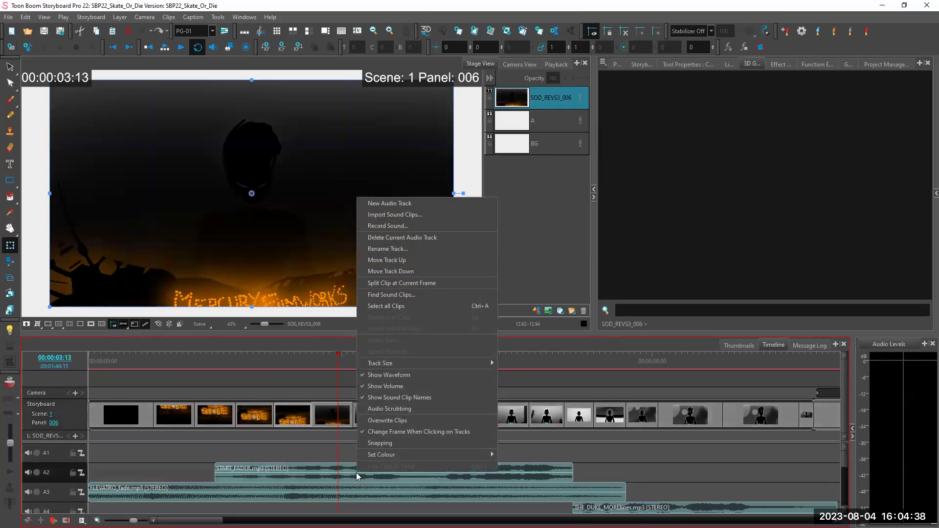
pyautogui.click(527, 345)
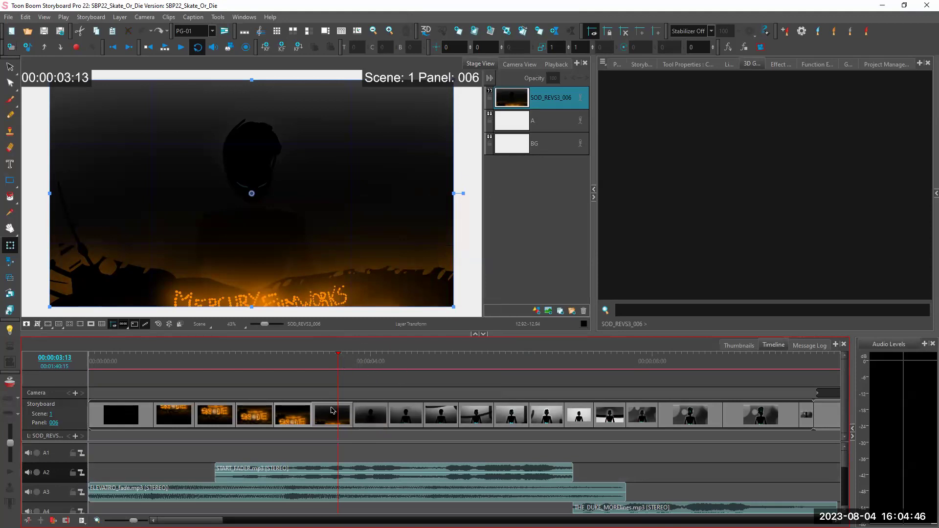
# Step: Try deleting panel 006 of scene 1 in Animatic Editing Mode, and undo the deletion
pyautogui.click(325, 421)
pyautogui.moveTo(352, 416)
pyautogui.mouseDown()
pyautogui.moveTo(379, 408)
pyautogui.moveTo(350, 418)
pyautogui.mouseUp()
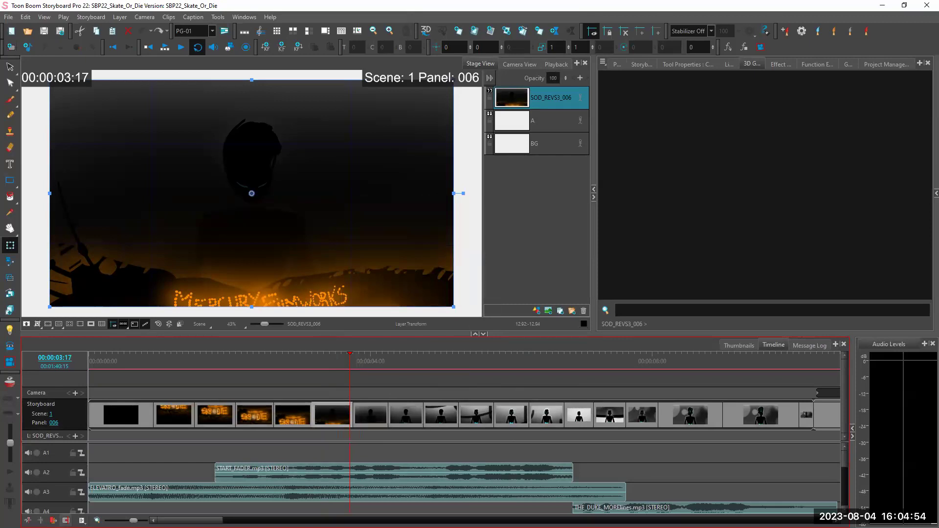
pyautogui.click(66, 520)
pyautogui.click(329, 415)
pyautogui.press('Delete')
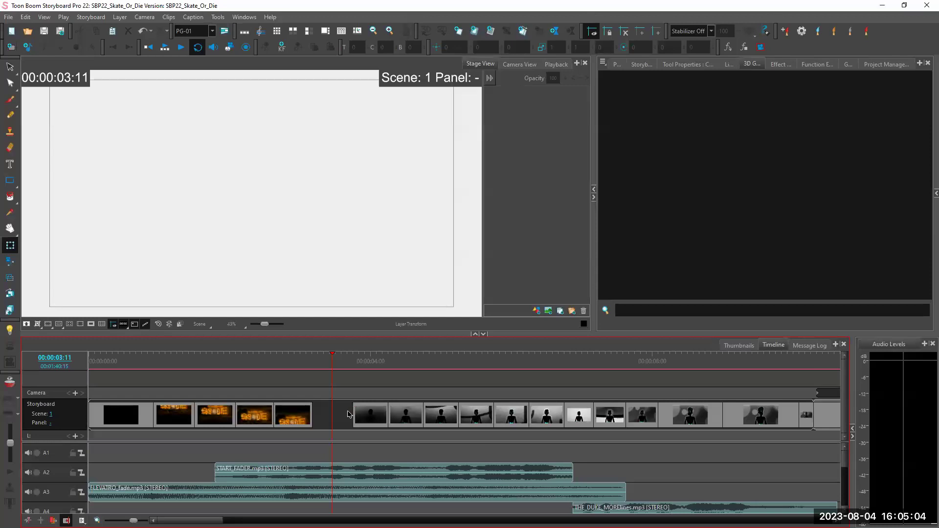
pyautogui.hotkey('ctrl', 'z')
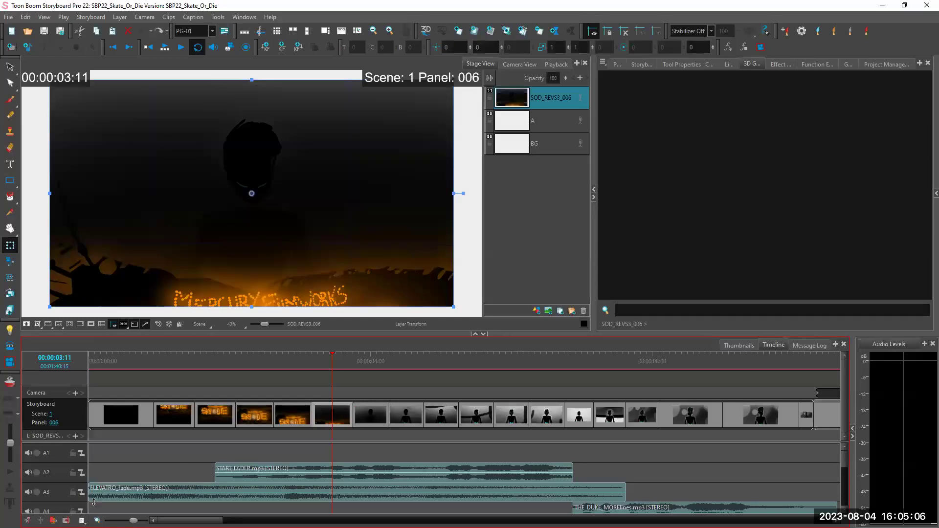
# Step: Try deleting panel 006 twice with Animatic Editing Mode off, undoing each deletion, and reselect the panel
pyautogui.press(',')
pyautogui.press(',')
pyautogui.press(',')
pyautogui.press('Delete')
pyautogui.press('.')
pyautogui.press('.')
pyautogui.press('.')
pyautogui.press('.')
pyautogui.press('.')
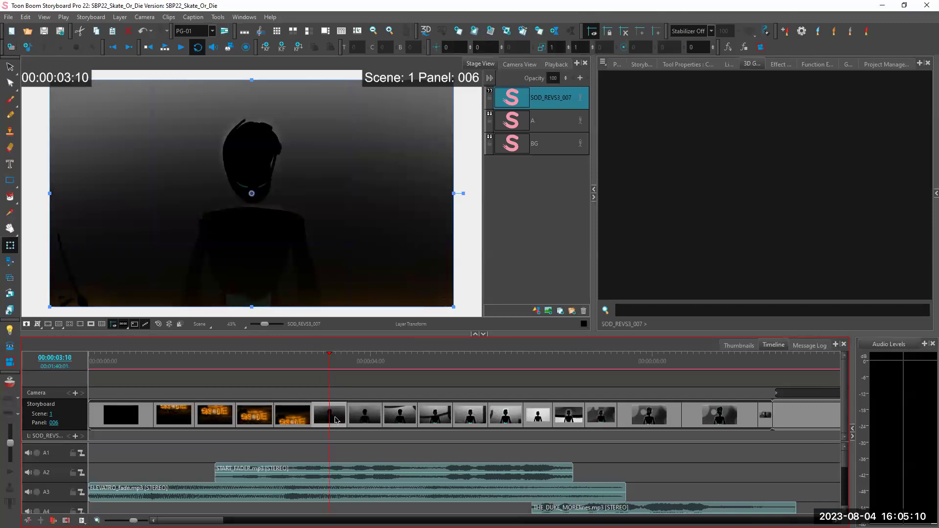
pyautogui.hotkey('ctrl', 'z')
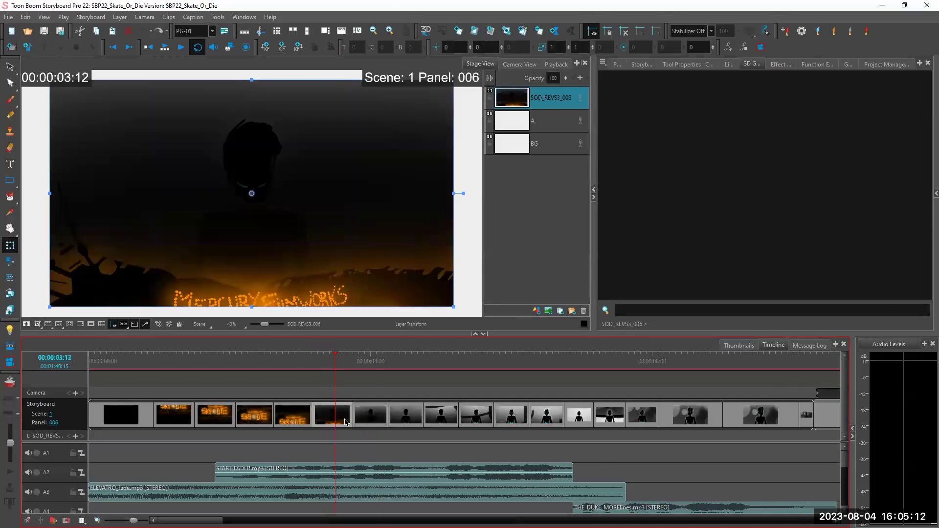
pyautogui.press('Delete')
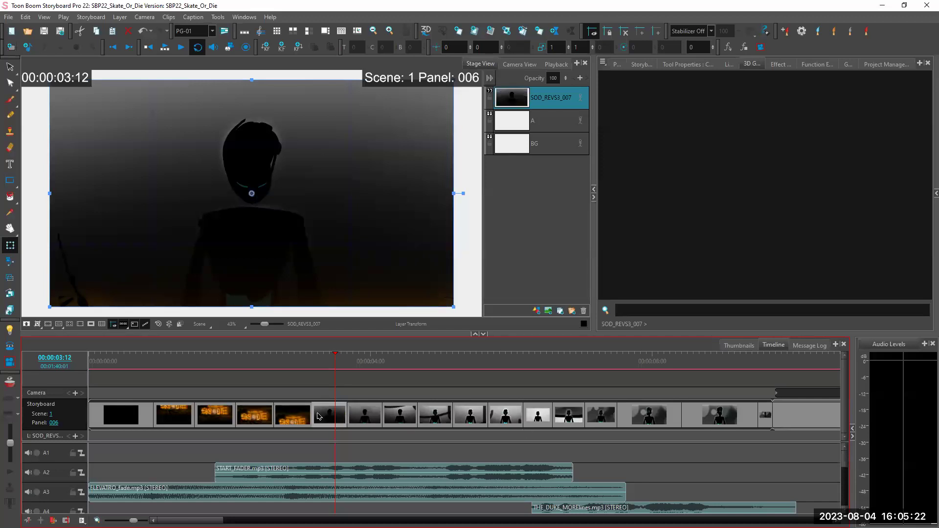
pyautogui.hotkey('ctrl', 'z')
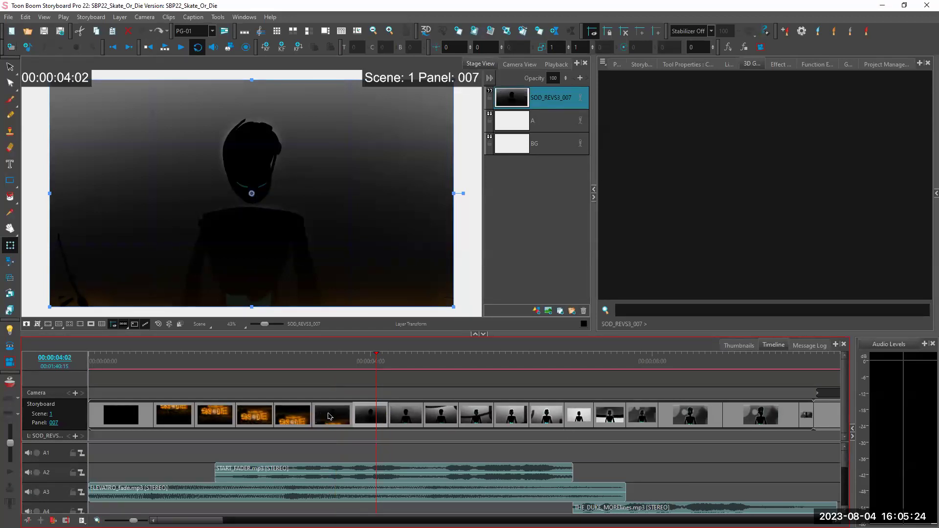
pyautogui.click(335, 420)
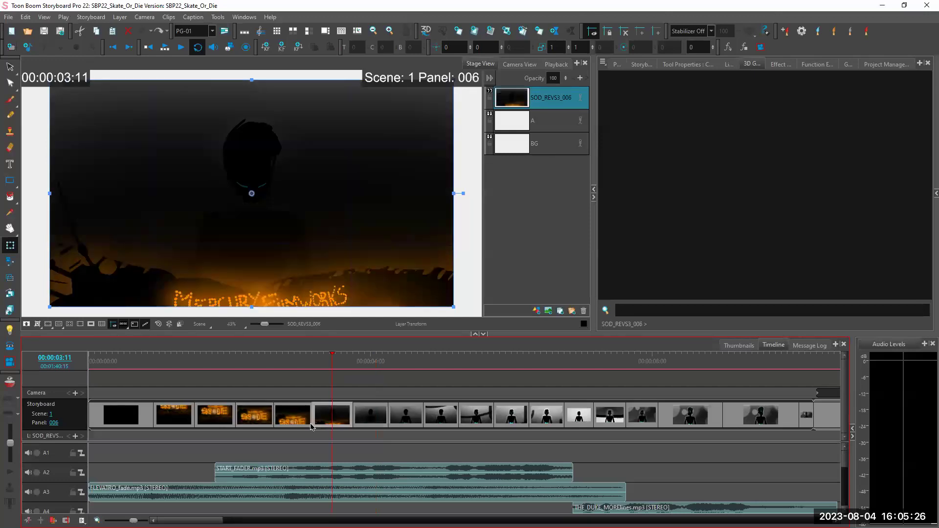
# Step: Try deleting panel 006 of scene 1 with Animatic Editing Mode back on, undo it, and try extending the panel's end
pyautogui.click(66, 520)
pyautogui.press('Delete')
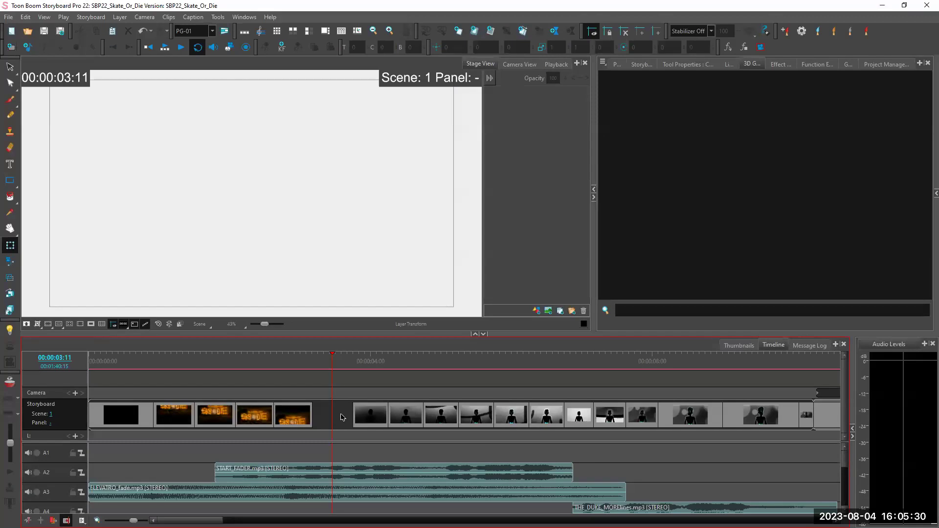
pyautogui.click(339, 419)
pyautogui.click(354, 417)
pyautogui.moveTo(355, 415)
pyautogui.mouseDown()
pyautogui.moveTo(282, 419)
pyautogui.moveTo(384, 418)
pyautogui.moveTo(278, 424)
pyautogui.moveTo(352, 418)
pyautogui.mouseUp()
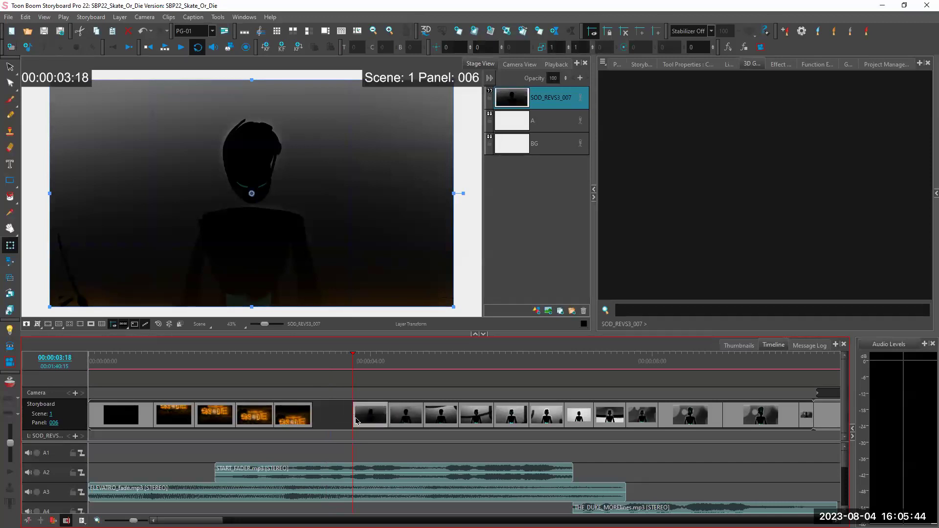
pyautogui.hotkey('ctrl', 'z')
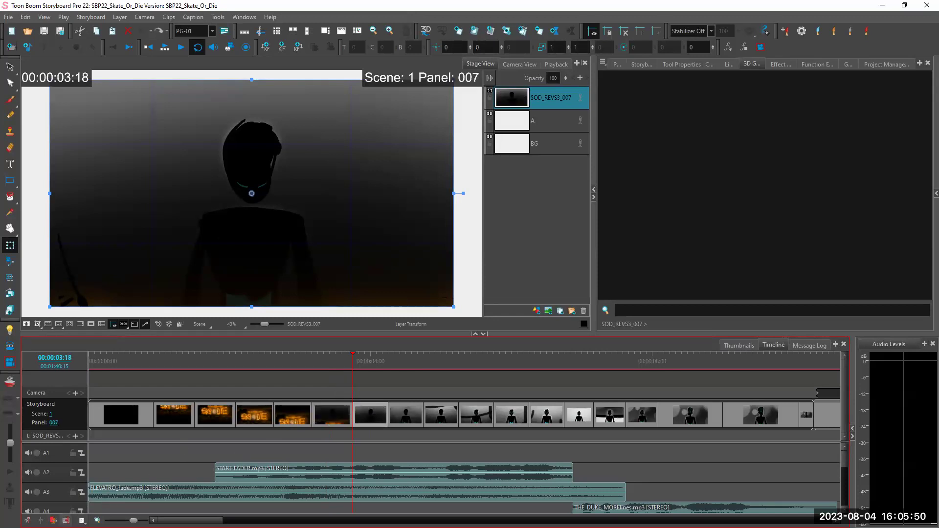
pyautogui.moveTo(350, 413); pyautogui.dragTo(390, 411)
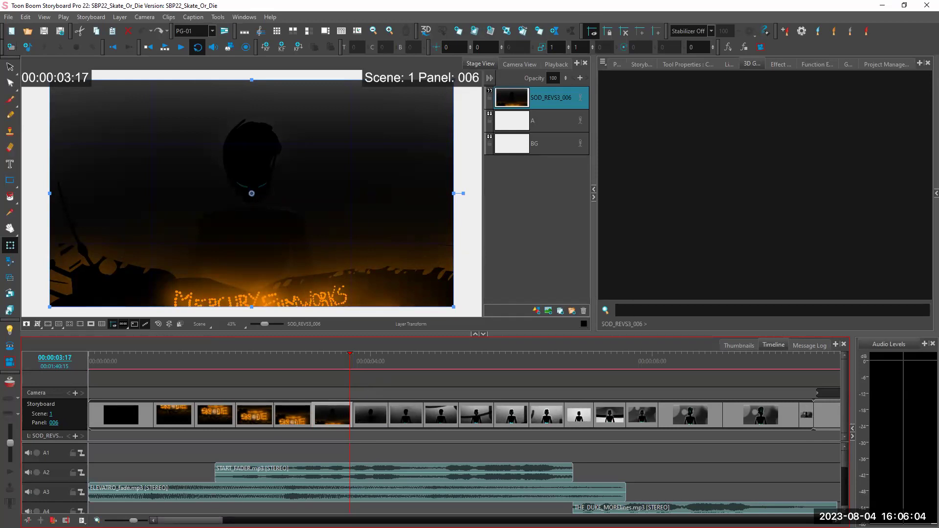
# Step: Go to scene 5, panel 001 at 00:00:24:05 and enlarge the timeline area to show more tracks
pyautogui.moveTo(211, 521); pyautogui.dragTo(341, 494)
pyautogui.click(324, 360)
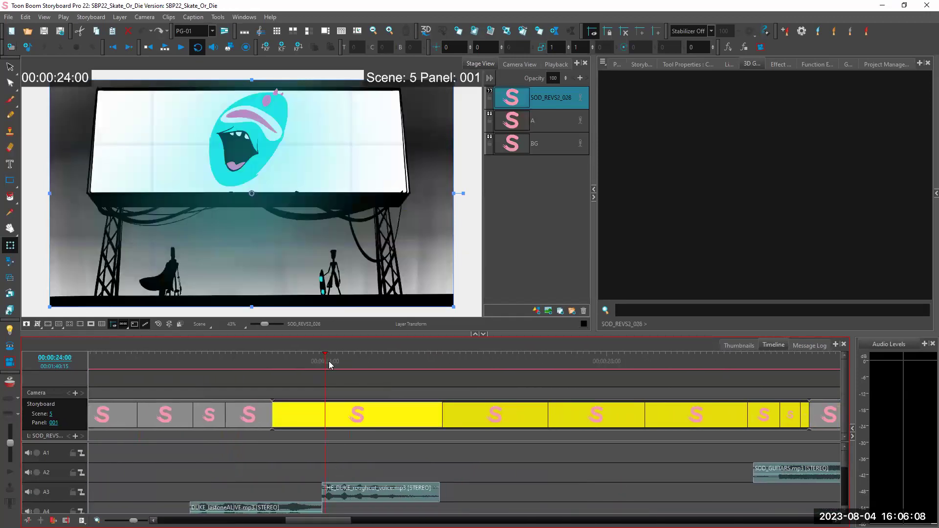
pyautogui.moveTo(325, 360)
pyautogui.mouseDown()
pyautogui.moveTo(352, 361)
pyautogui.moveTo(290, 360)
pyautogui.moveTo(340, 360)
pyautogui.mouseUp()
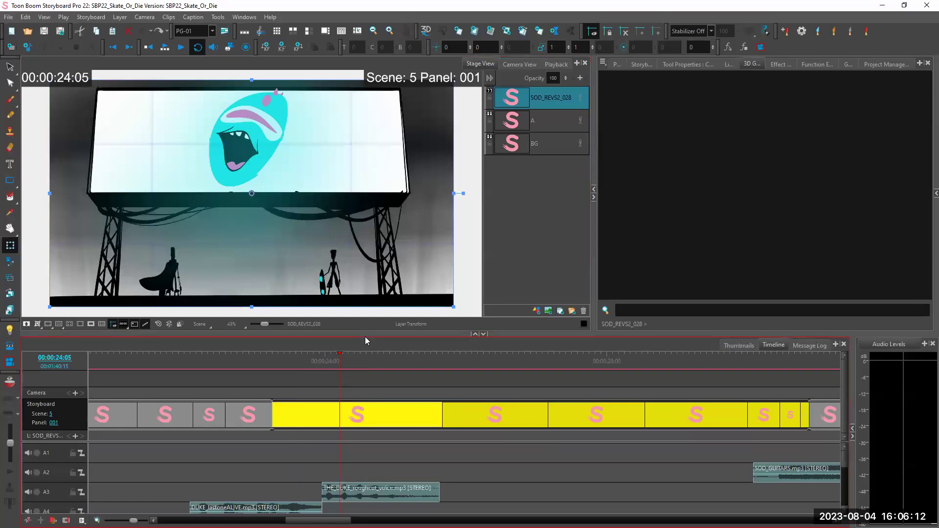
pyautogui.moveTo(366, 331); pyautogui.dragTo(366, 317)
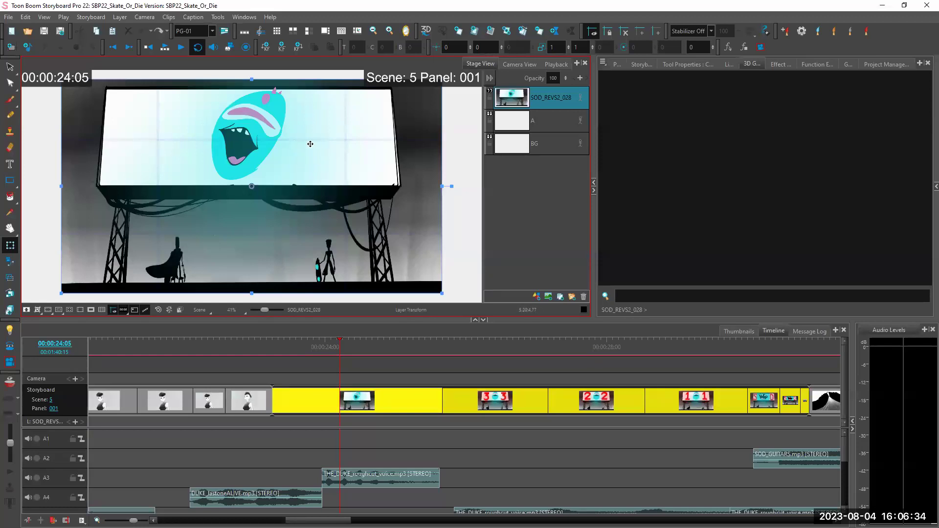
pyautogui.moveTo(448, 319); pyautogui.dragTo(456, 291)
pyautogui.scroll(3, 401, 389)
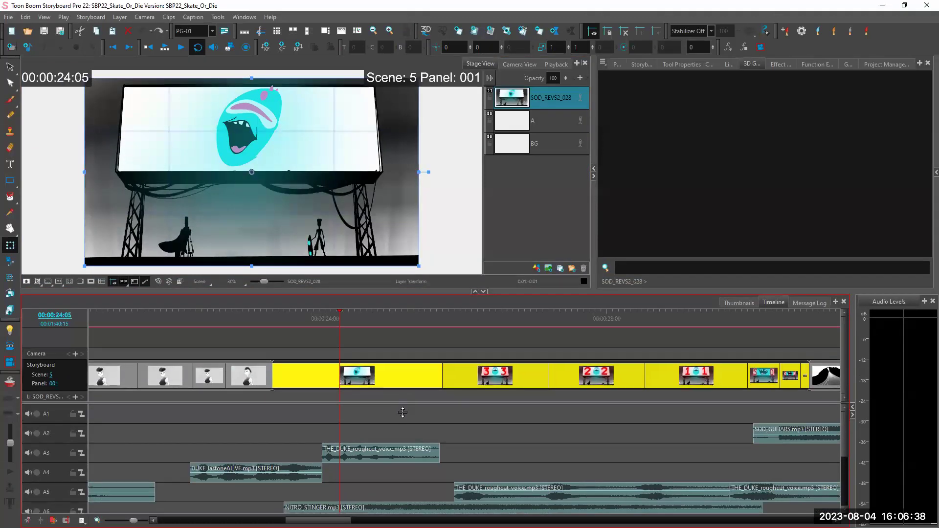
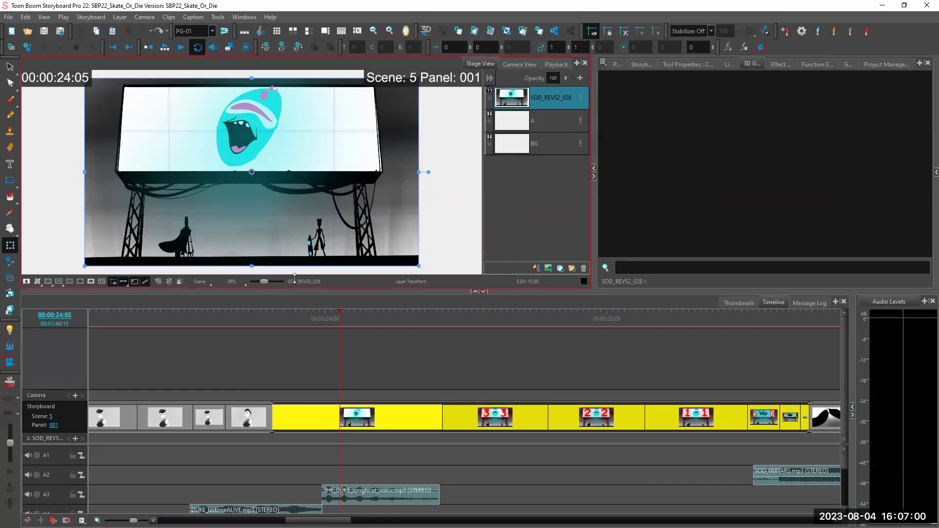
pyautogui.rightClick(276, 368)
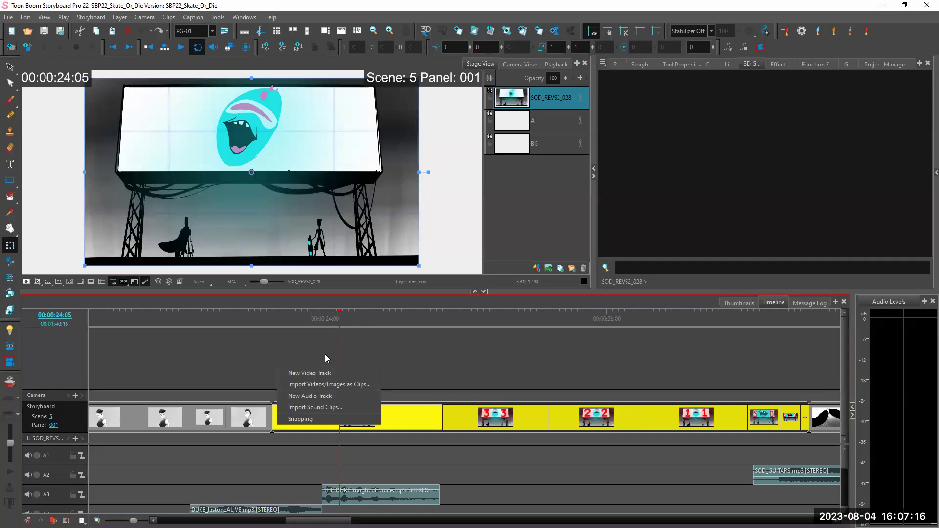
pyautogui.click(322, 385)
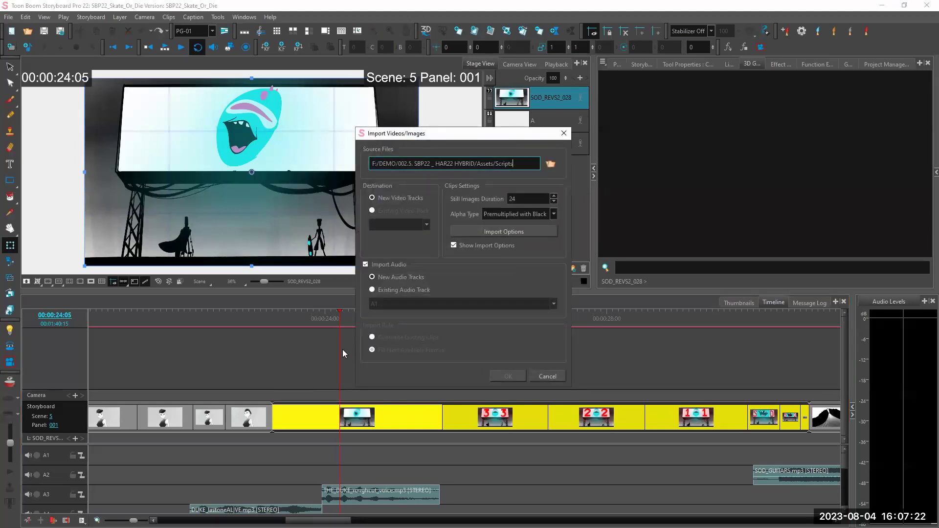
pyautogui.click(548, 375)
# Step: Add a new video track above the storyboard track and set the current frame to 00:00:23:01 in scene 4
pyautogui.rightClick(284, 367)
pyautogui.click(302, 370)
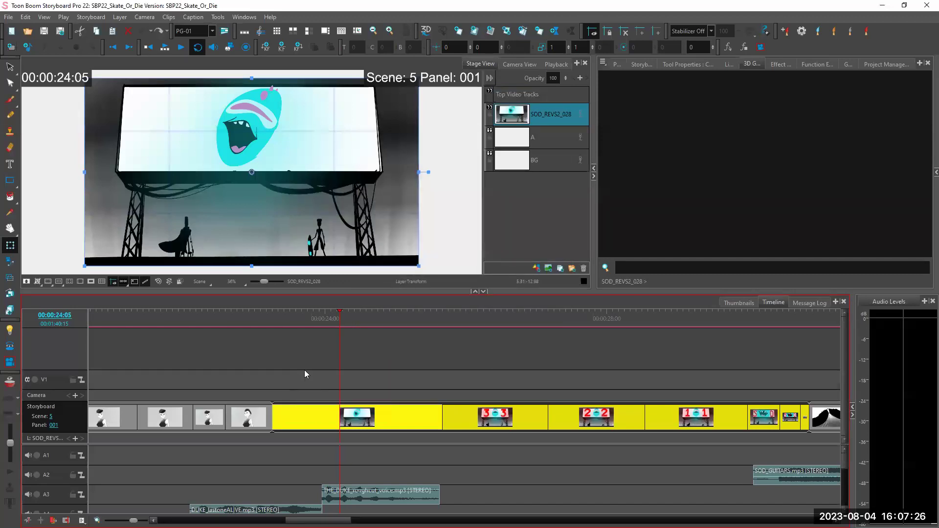
pyautogui.click(260, 381)
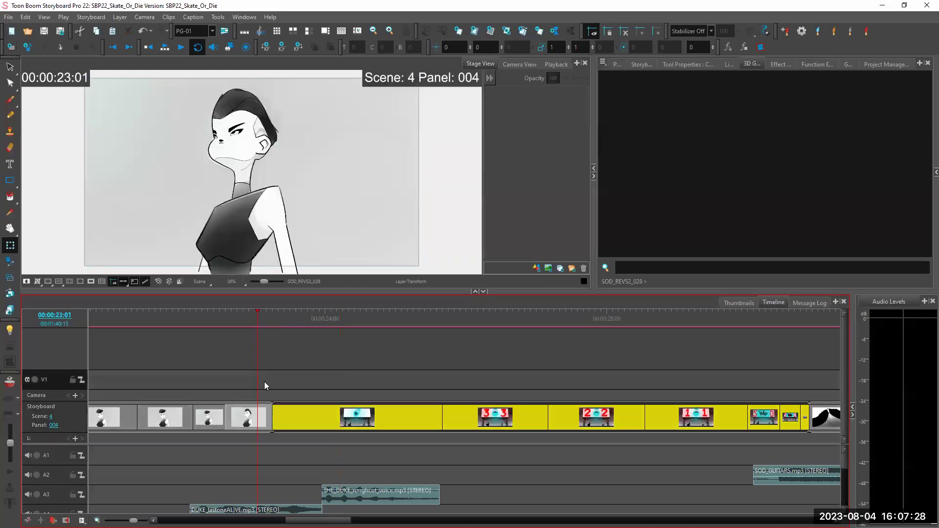
# Step: Import 05_Duke_Countdown_WIN.webm from the Assets/Videos folder onto a new video track, using Colour to Vector Layer
pyautogui.rightClick(264, 381)
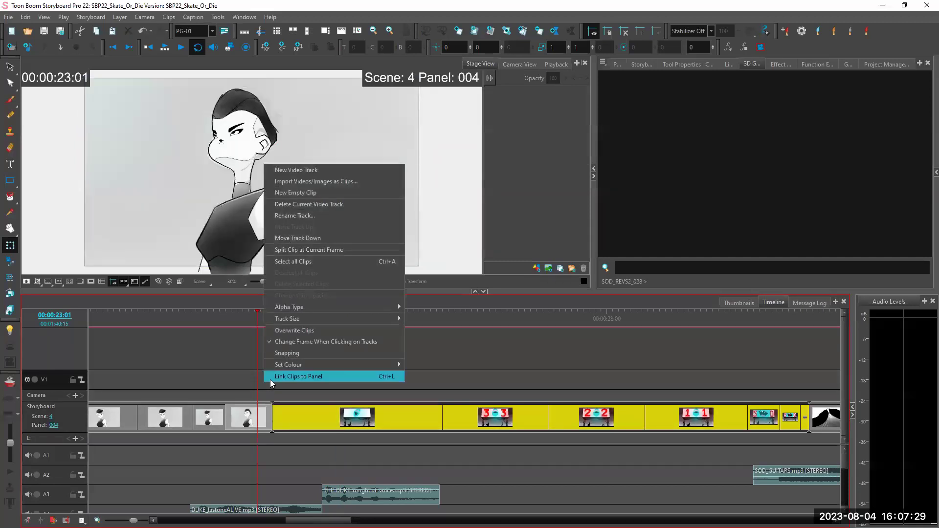
pyautogui.click(338, 182)
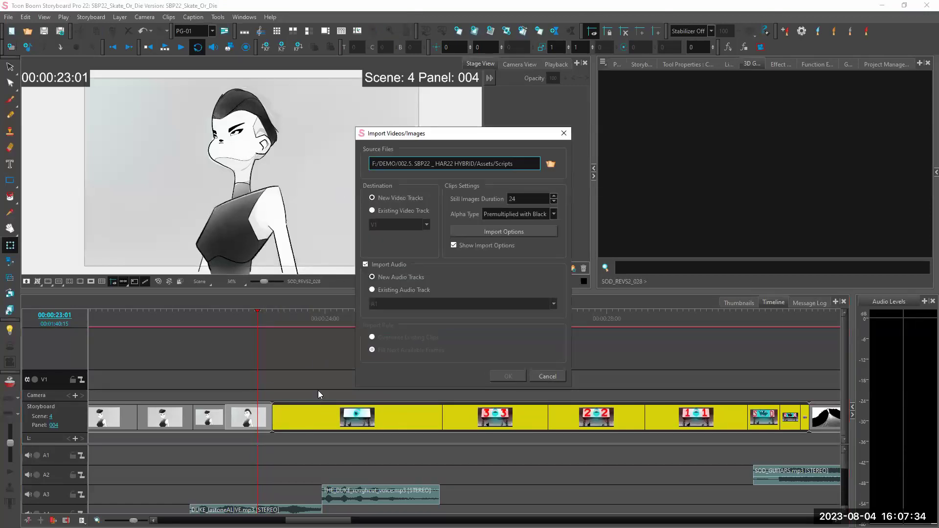
pyautogui.click(550, 164)
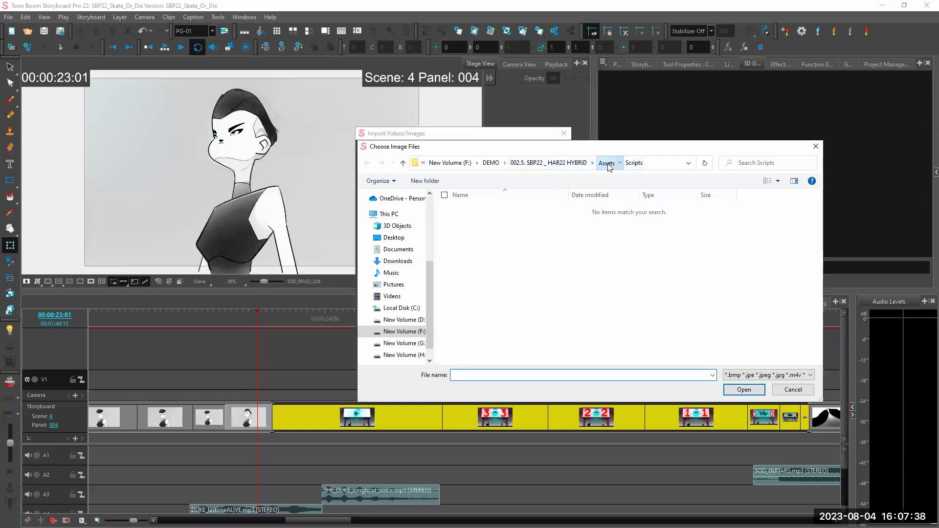
pyautogui.click(606, 163)
pyautogui.doubleClick(529, 231)
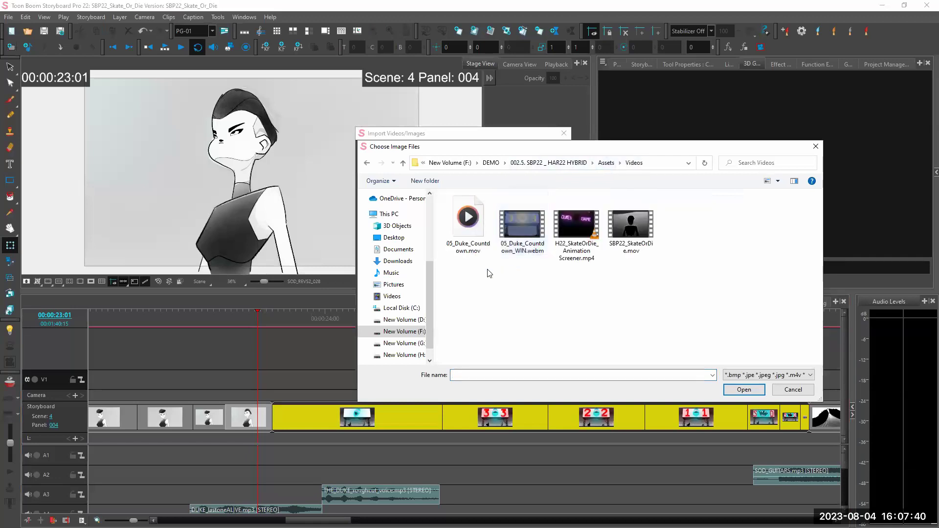
pyautogui.click(534, 254)
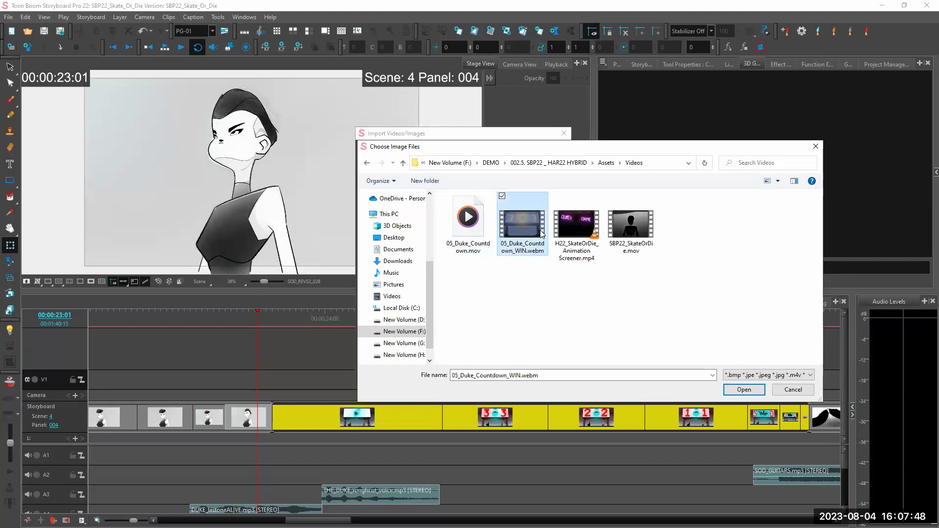
pyautogui.click(740, 390)
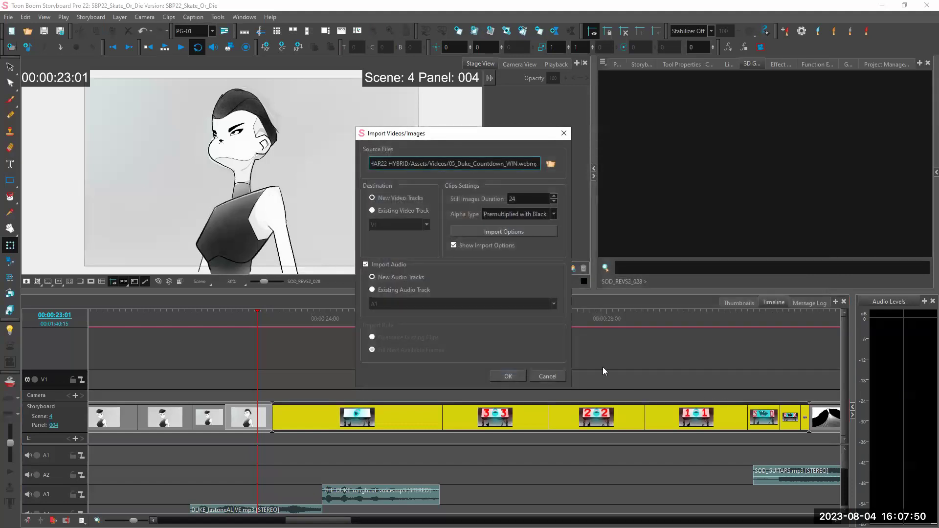
pyautogui.click(509, 375)
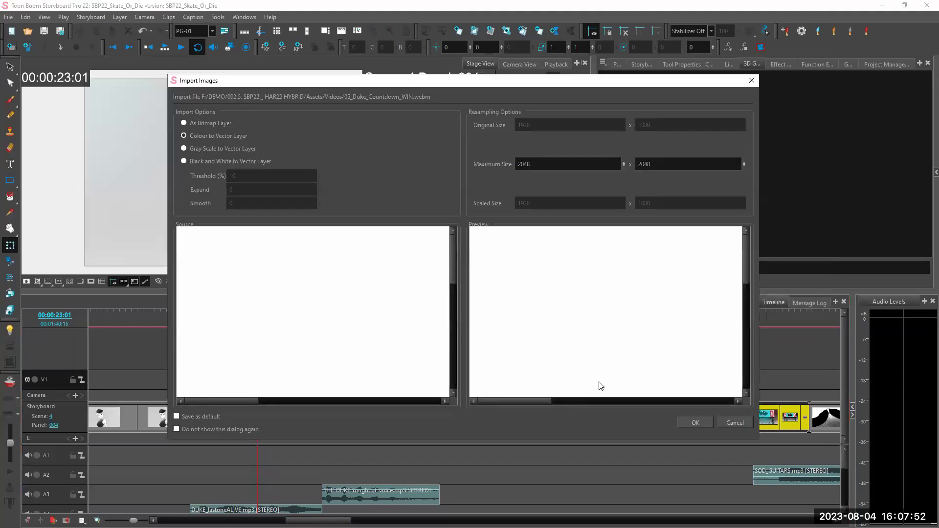
pyautogui.click(694, 427)
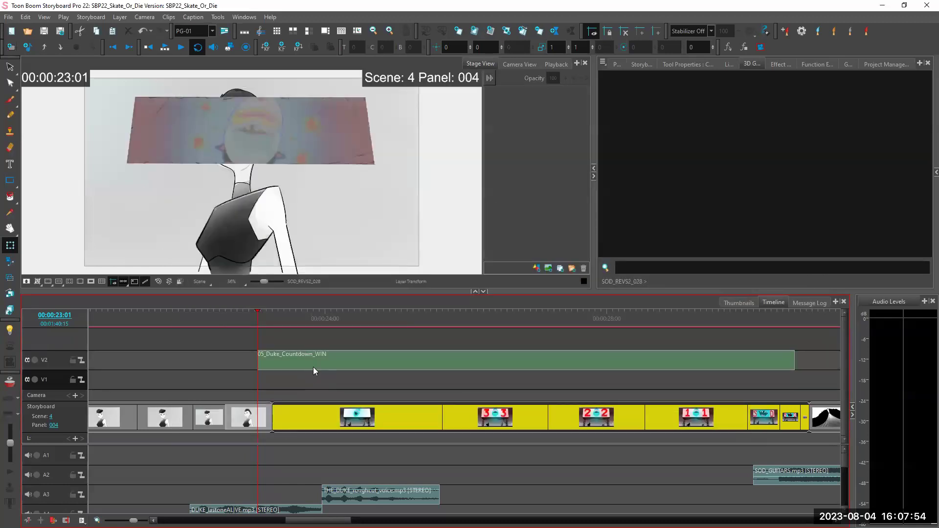
# Step: Move the 05_Duke_Countdown_WIN clip to track V1 and align its start with scene 5, panel 001 at 00:00:23:06
pyautogui.moveTo(306, 359); pyautogui.dragTo(319, 384)
pyautogui.moveTo(324, 383); pyautogui.dragTo(331, 383)
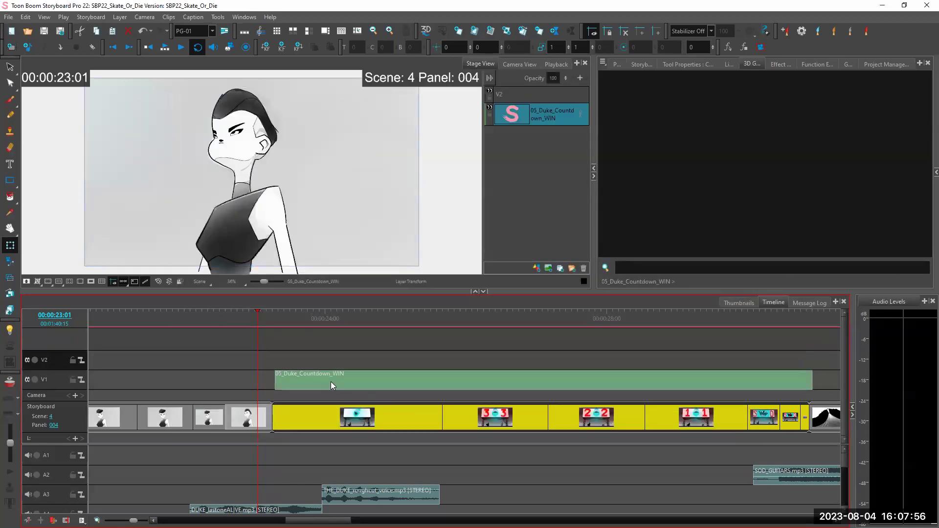
pyautogui.moveTo(253, 319); pyautogui.dragTo(272, 319)
pyautogui.moveTo(299, 377); pyautogui.dragTo(298, 386)
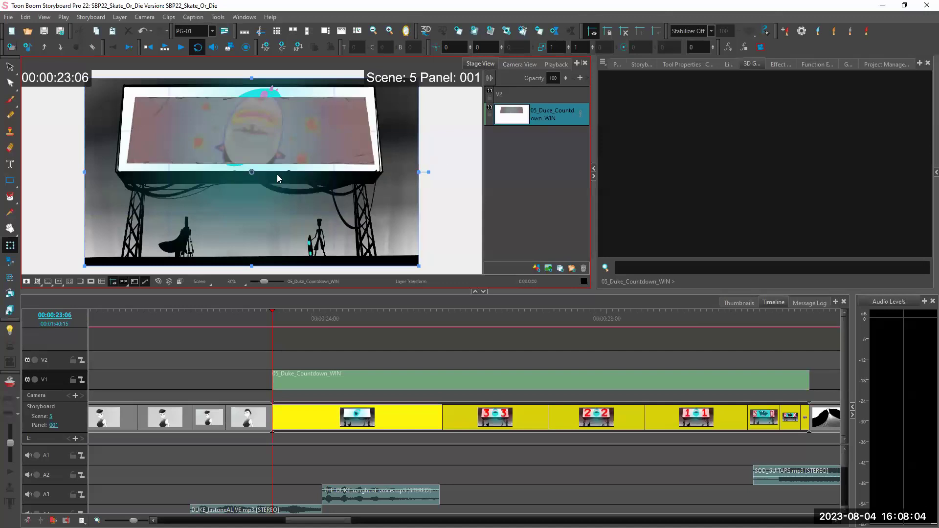
# Step: Stretch the countdown clip to about 1.26 vertically and 1.1 horizontally so that it fills the billboard in scene 5
pyautogui.scroll(-1, 284, 174)
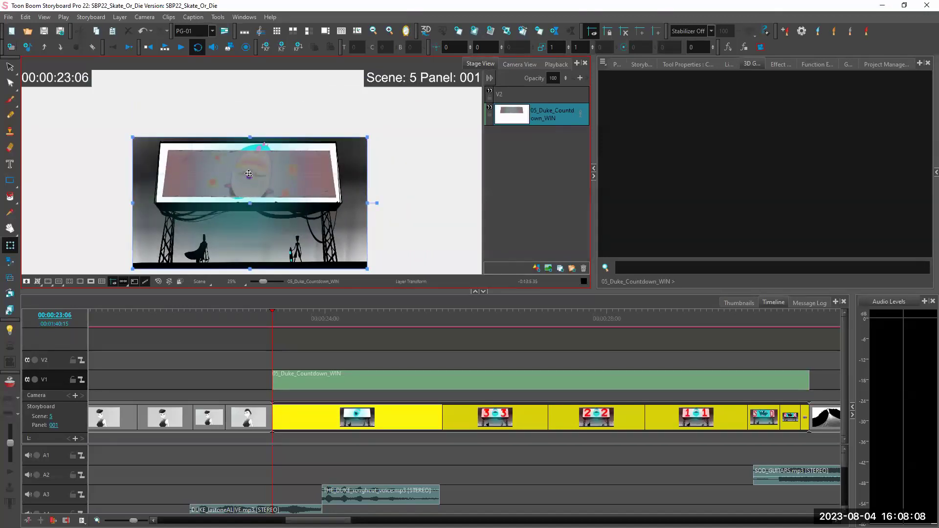
pyautogui.moveTo(249, 132); pyautogui.dragTo(250, 125)
pyautogui.moveTo(266, 165); pyautogui.dragTo(266, 165)
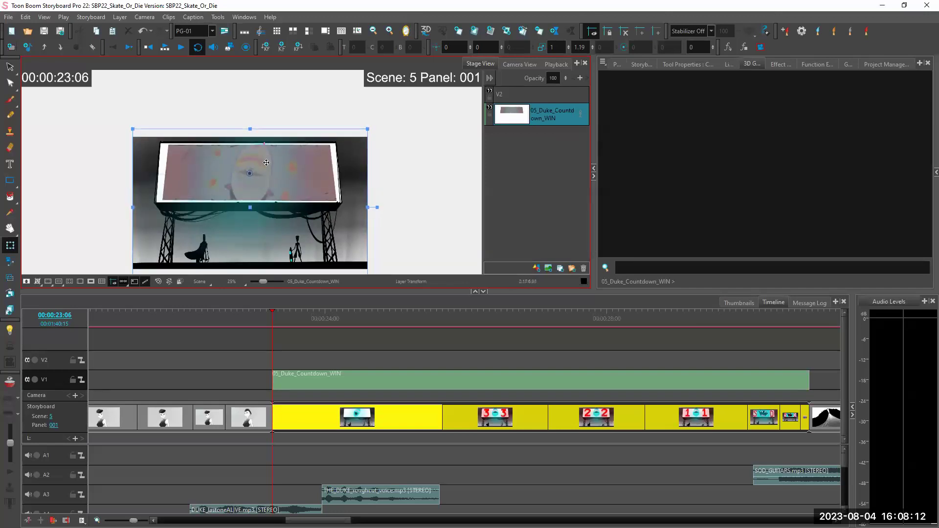
pyautogui.moveTo(249, 128); pyautogui.dragTo(250, 126)
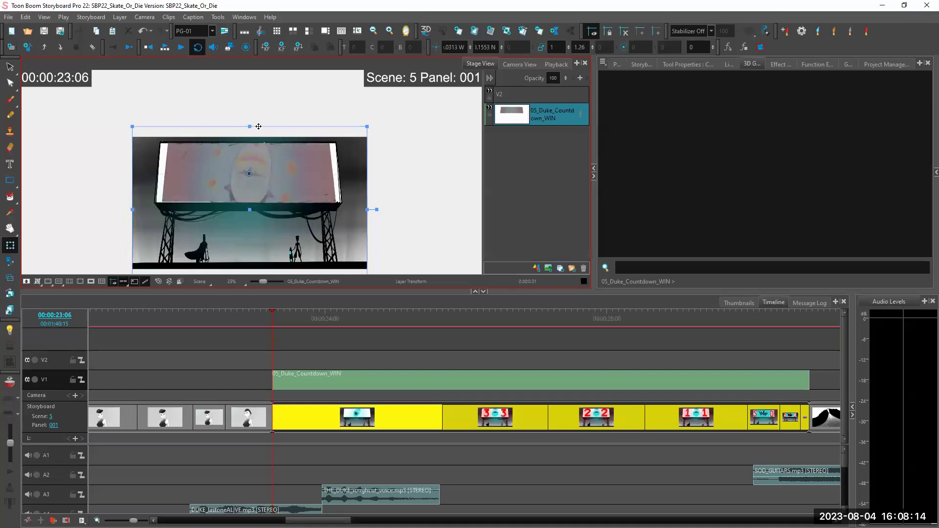
pyautogui.moveTo(367, 209); pyautogui.dragTo(410, 168)
pyautogui.click(405, 184)
pyautogui.press('2')
# Step: Scrub and play scene 5 to preview the countdown clip on the billboard
pyautogui.moveTo(274, 318); pyautogui.dragTo(331, 317)
pyautogui.click(331, 387)
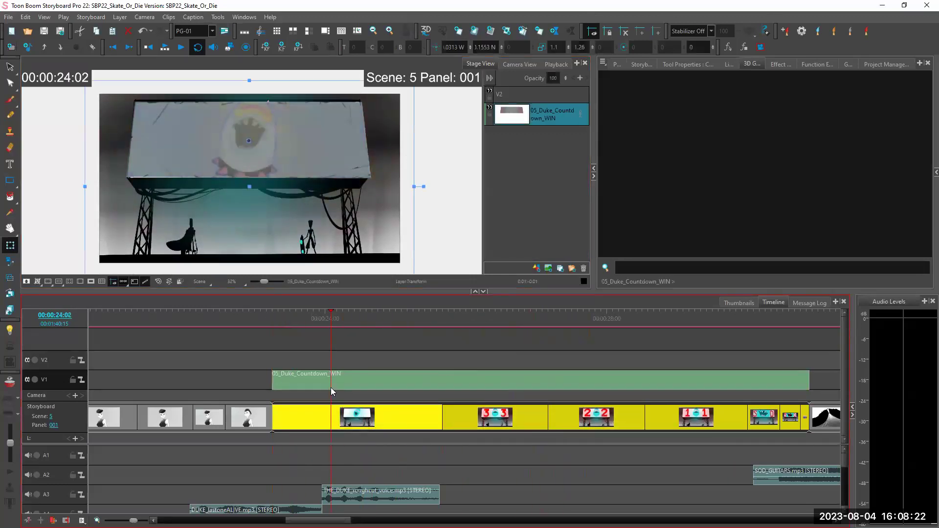
pyautogui.click(317, 379)
pyautogui.click(338, 381)
pyautogui.click(165, 48)
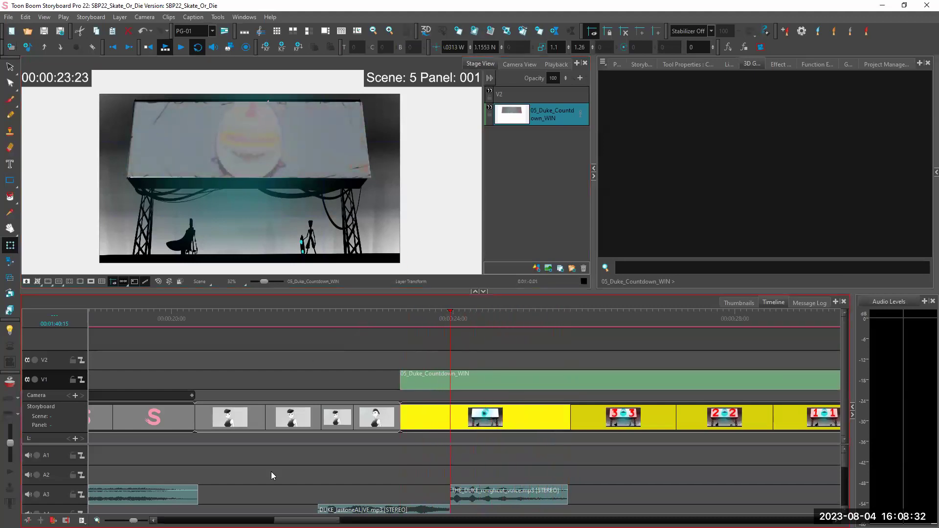
pyautogui.press('space')
# Step: Go to the orange scene 11, panel 001 at 00:00:40:23 and view its billboard shot
pyautogui.hscroll(5, 465, 411)
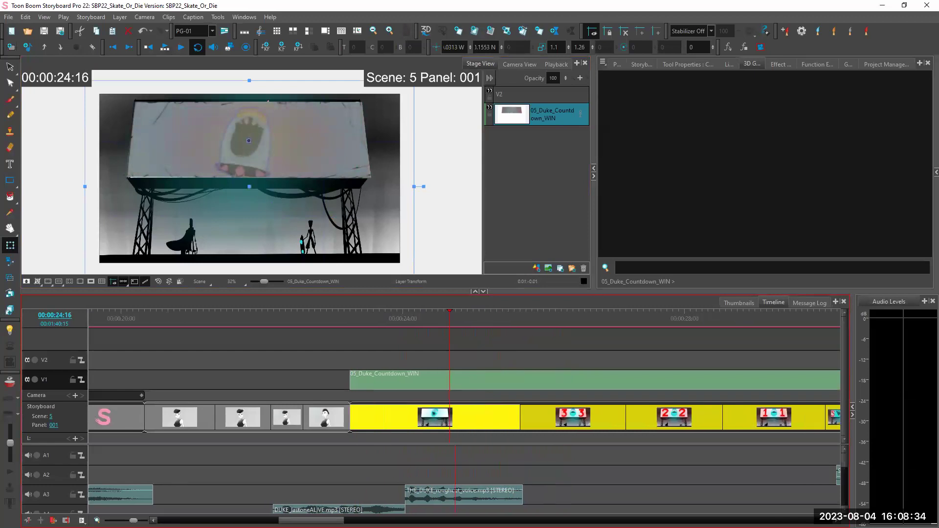
pyautogui.hscroll(6, 441, 489)
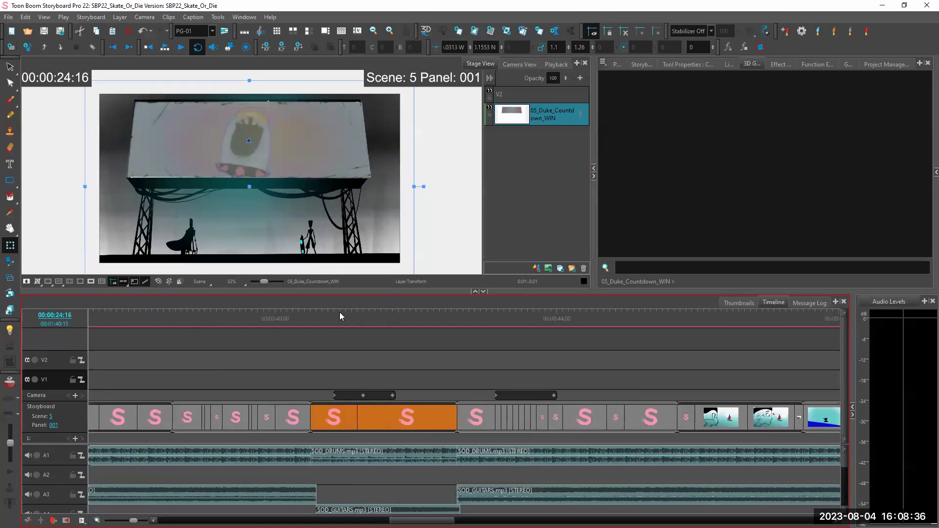
pyautogui.click(337, 316)
pyautogui.moveTo(337, 316)
pyautogui.mouseDown()
pyautogui.moveTo(372, 317)
pyautogui.moveTo(325, 317)
pyautogui.moveTo(420, 320)
pyautogui.moveTo(337, 322)
pyautogui.moveTo(416, 327)
pyautogui.moveTo(343, 329)
pyautogui.mouseUp()
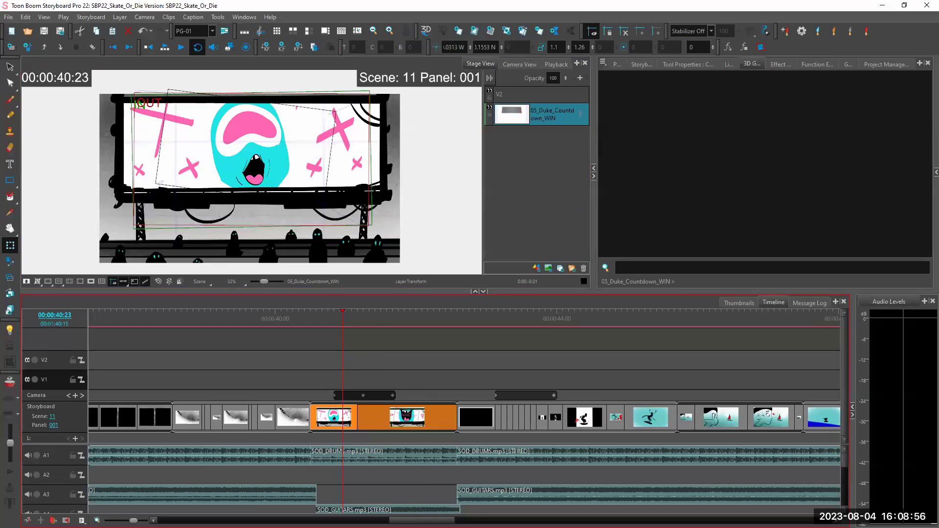
# Step: View frames in scenes 15 and 23, and return to scene 11, panel 001 at 00:00:40:20
pyautogui.hscroll(5, 420, 520)
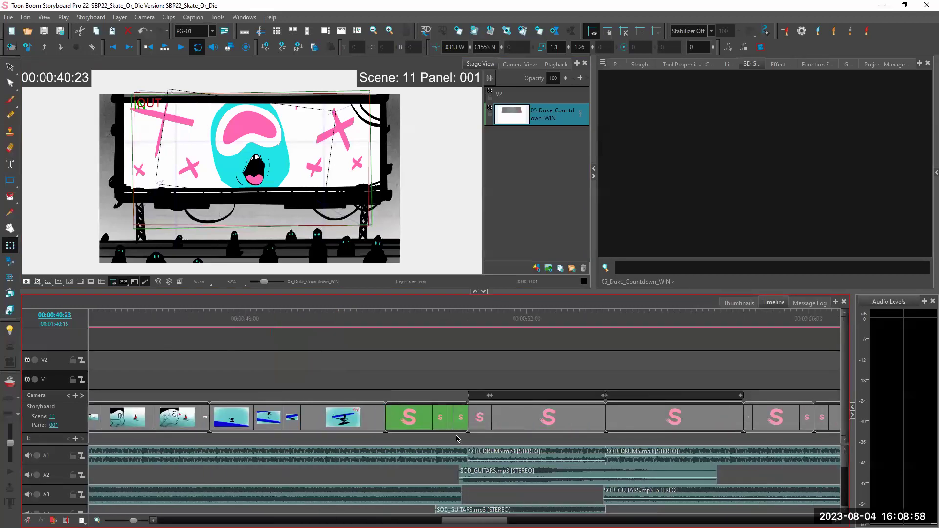
pyautogui.click(395, 320)
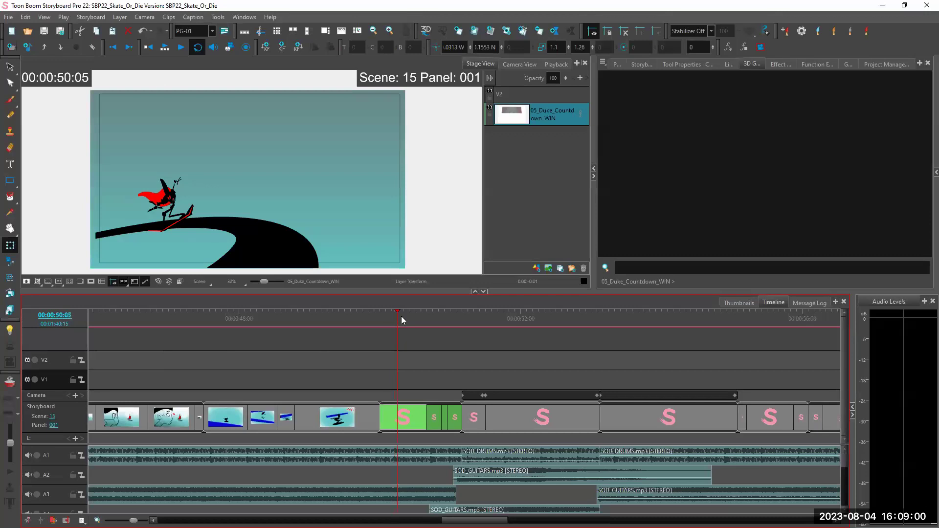
pyautogui.moveTo(475, 520); pyautogui.dragTo(392, 515)
pyautogui.click(410, 317)
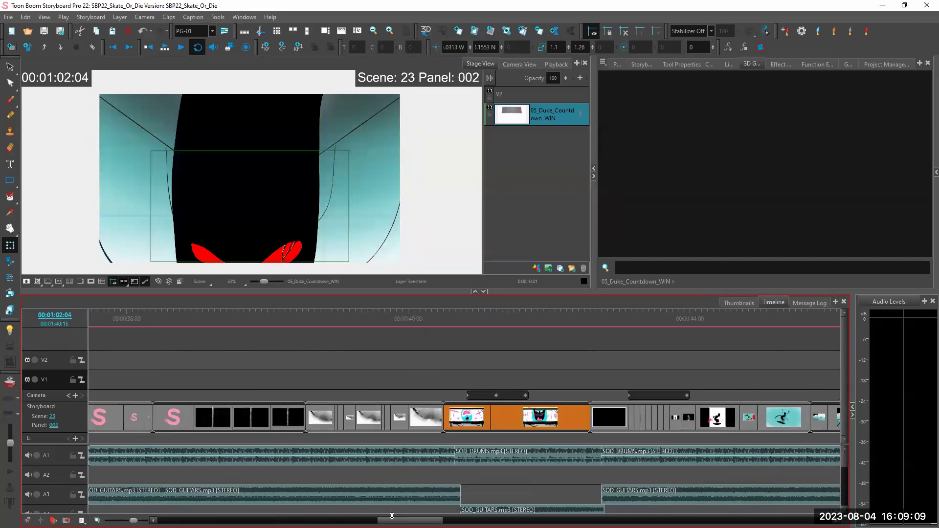
pyautogui.hscroll(2, 335, 310)
pyautogui.click(355, 316)
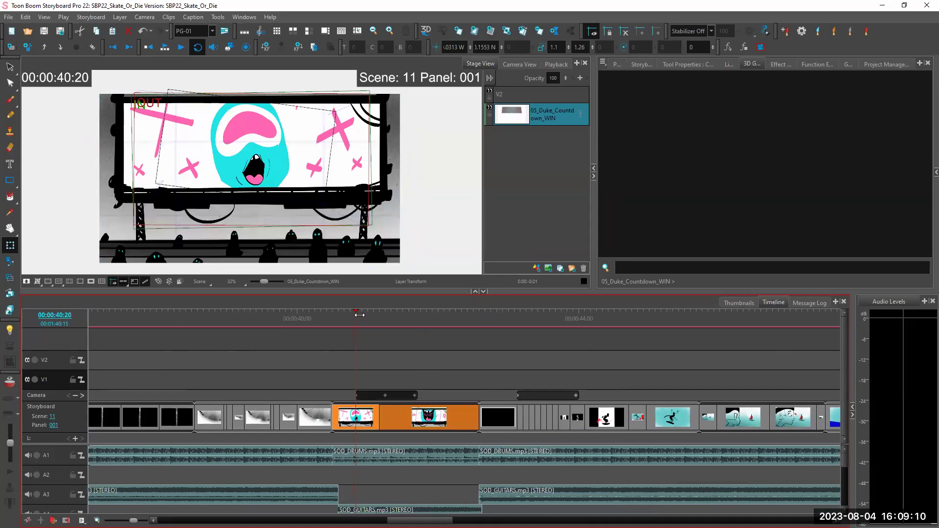
# Step: Add two volume keyframes near the start of the SOD_DRUMS.mp3 clip under scene 11, with the first one lower for a short fade-in
pyautogui.click(387, 464)
pyautogui.rightClick(363, 463)
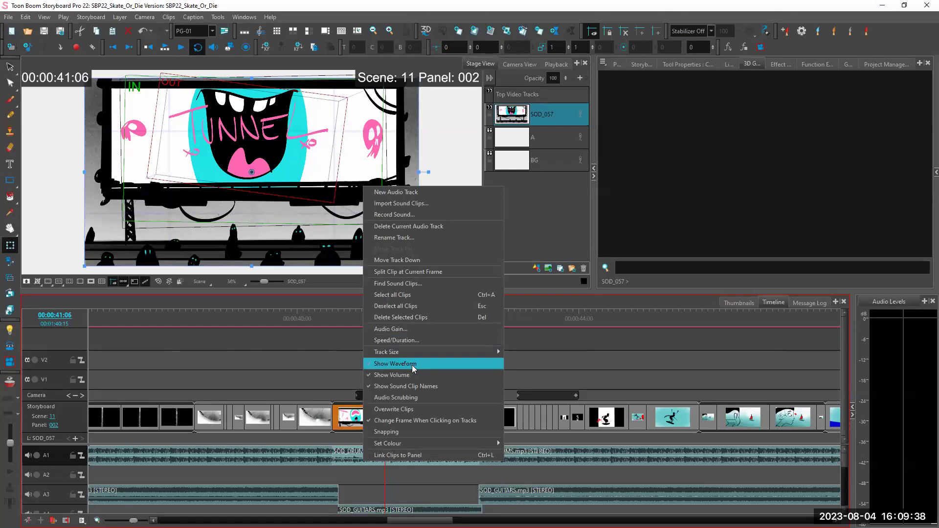
pyautogui.click(426, 433)
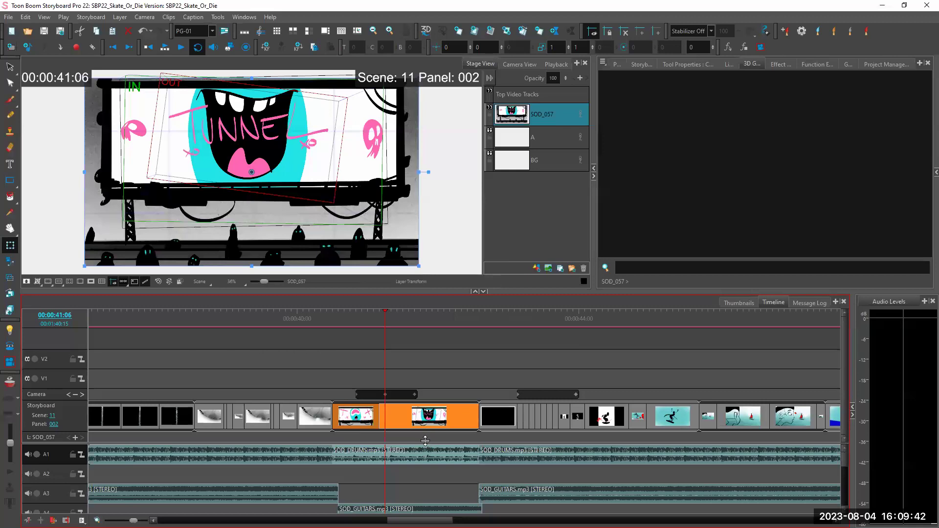
pyautogui.scroll(-2, 428, 413)
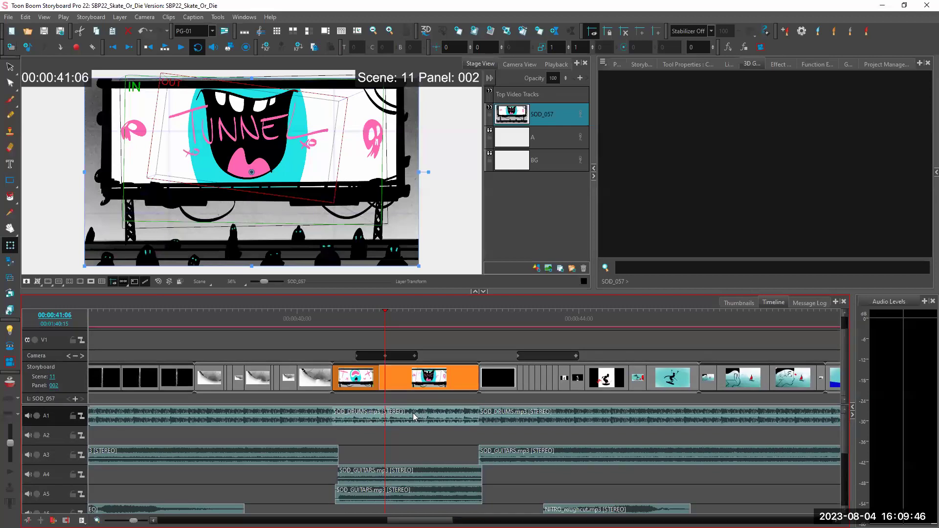
pyautogui.moveTo(385, 318); pyautogui.dragTo(359, 318)
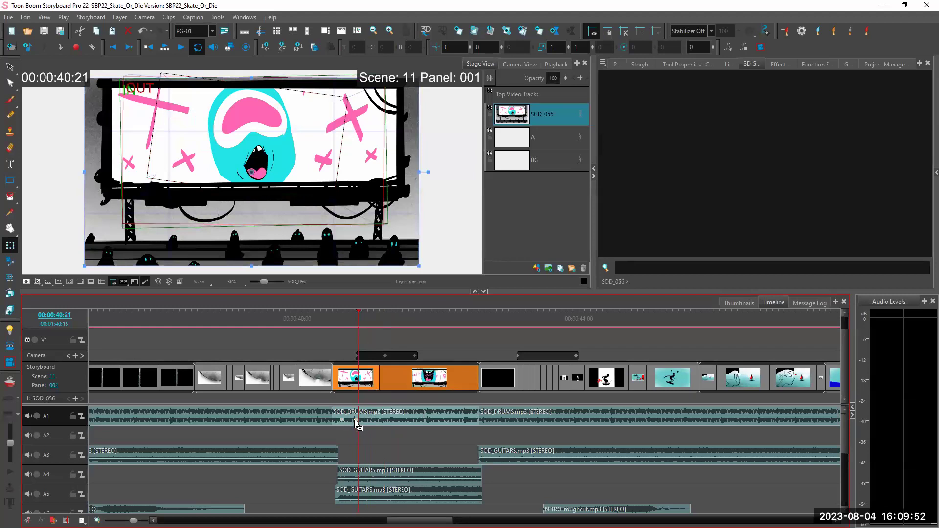
pyautogui.moveTo(345, 417)
pyautogui.mouseDown()
pyautogui.moveTo(344, 442)
pyautogui.moveTo(341, 427)
pyautogui.mouseUp()
pyautogui.moveTo(358, 321)
pyautogui.mouseDown()
pyautogui.moveTo(335, 331)
pyautogui.moveTo(369, 331)
pyautogui.mouseUp()
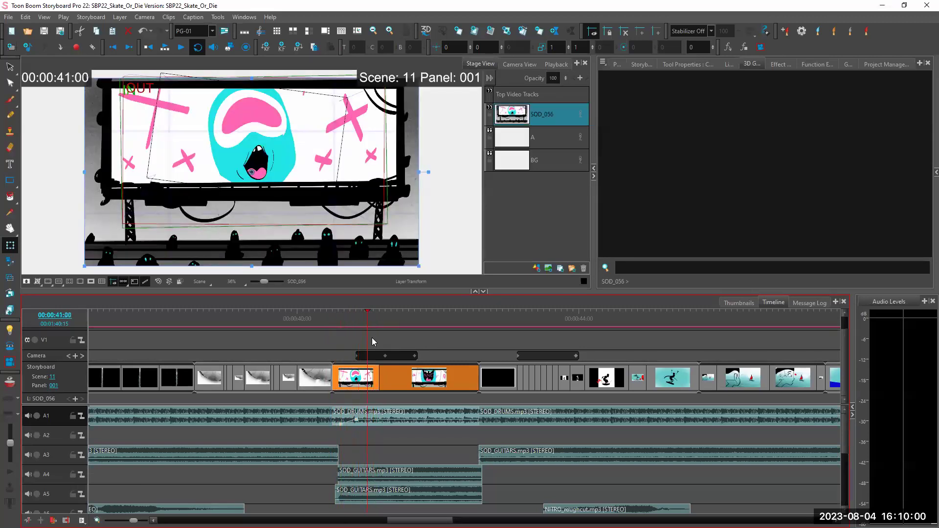
# Step: Play scene 11, panel 002 to watch the Audio Levels meter, then widen the meter and return it to a narrow column
pyautogui.click(410, 419)
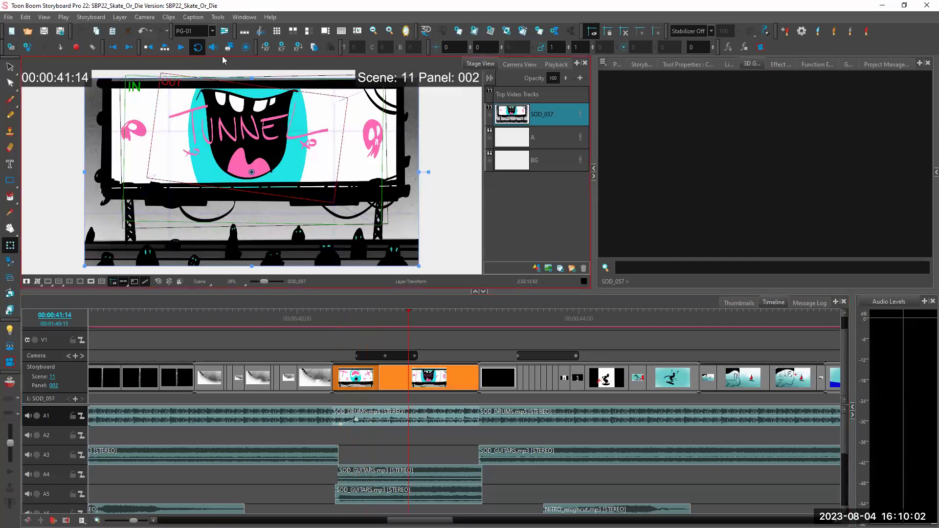
pyautogui.click(166, 51)
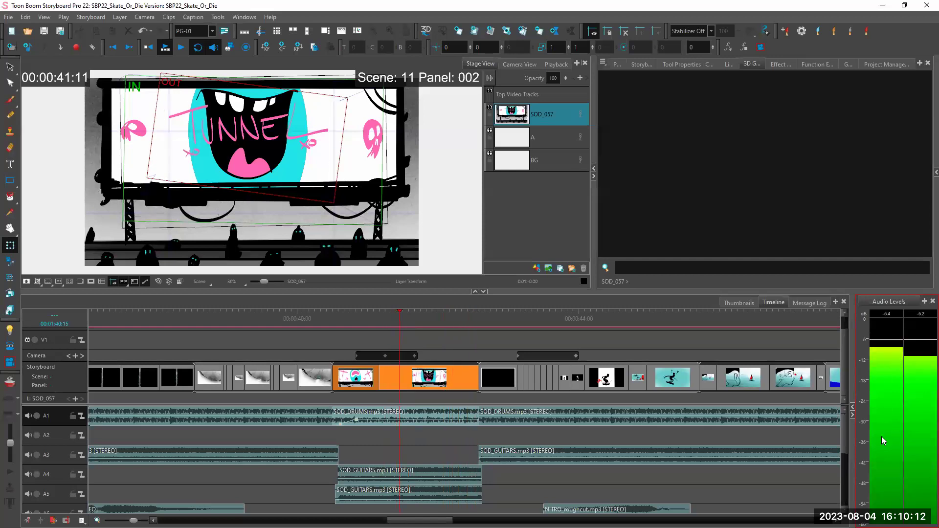
pyautogui.click(165, 48)
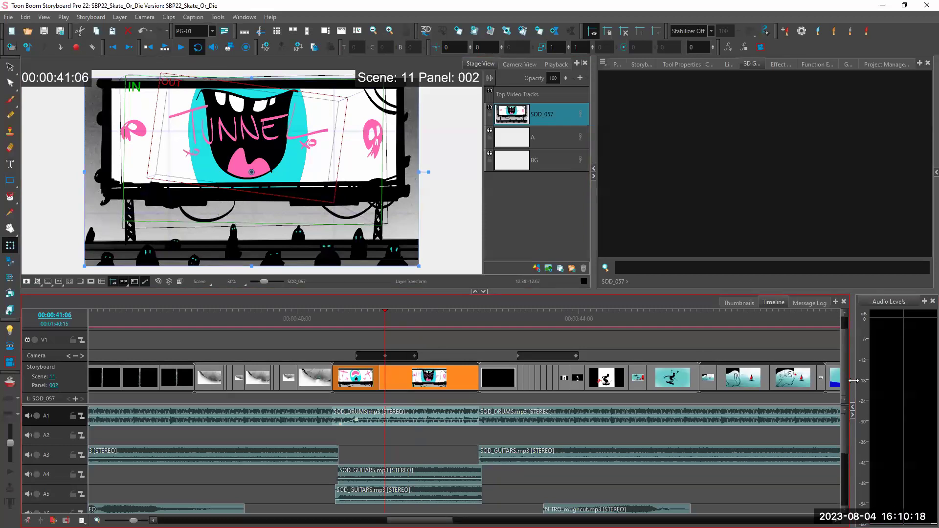
pyautogui.moveTo(854, 381); pyautogui.dragTo(683, 382)
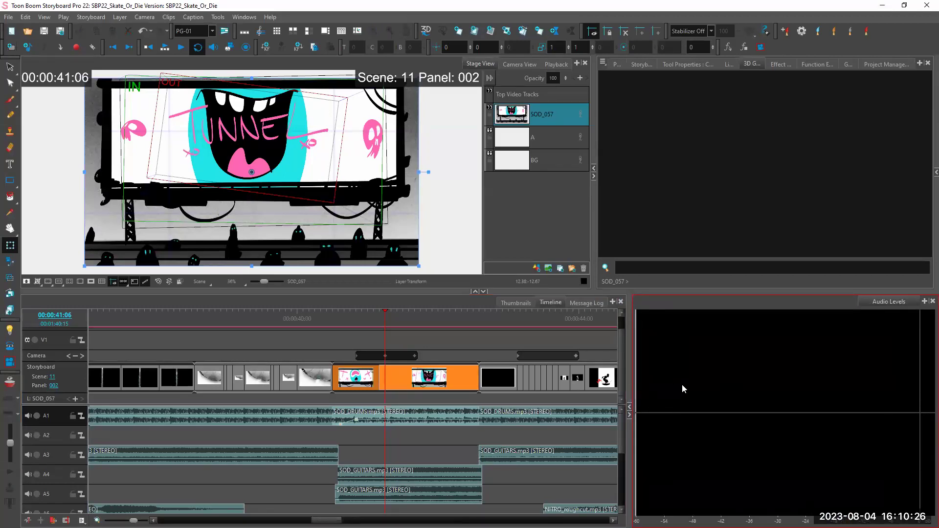
pyautogui.moveTo(628, 366); pyautogui.dragTo(869, 364)
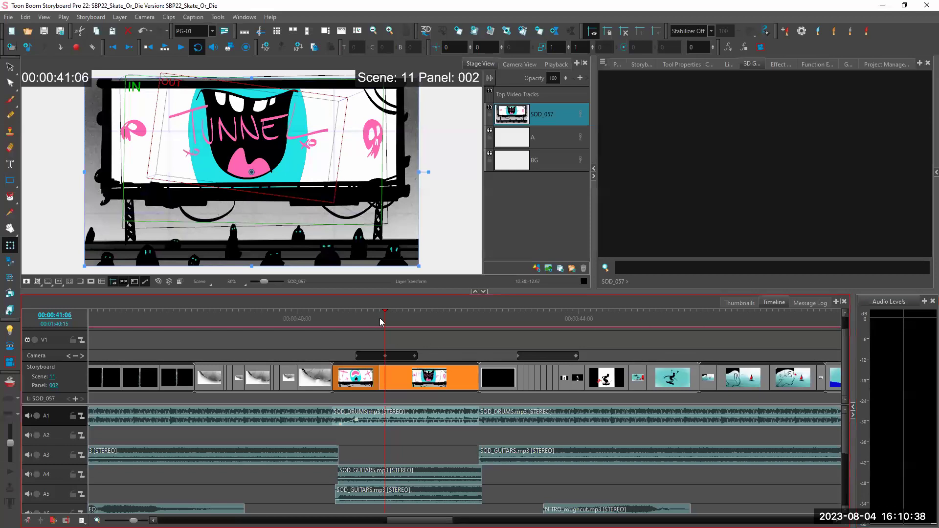
# Step: Replay scene 11 from 00:00:41:09 in short bursts to check the sound playback
pyautogui.moveTo(383, 315)
pyautogui.mouseDown()
pyautogui.moveTo(432, 316)
pyautogui.moveTo(394, 316)
pyautogui.mouseUp()
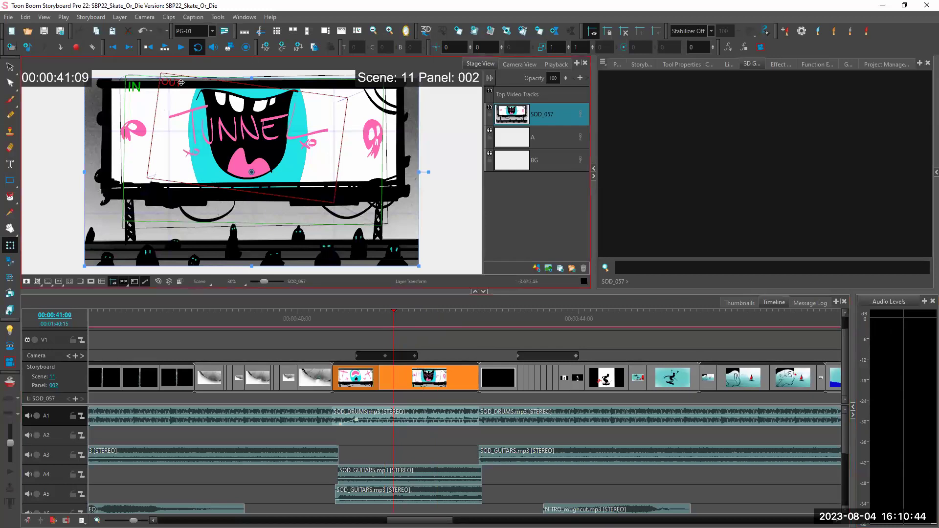
pyautogui.click(165, 48)
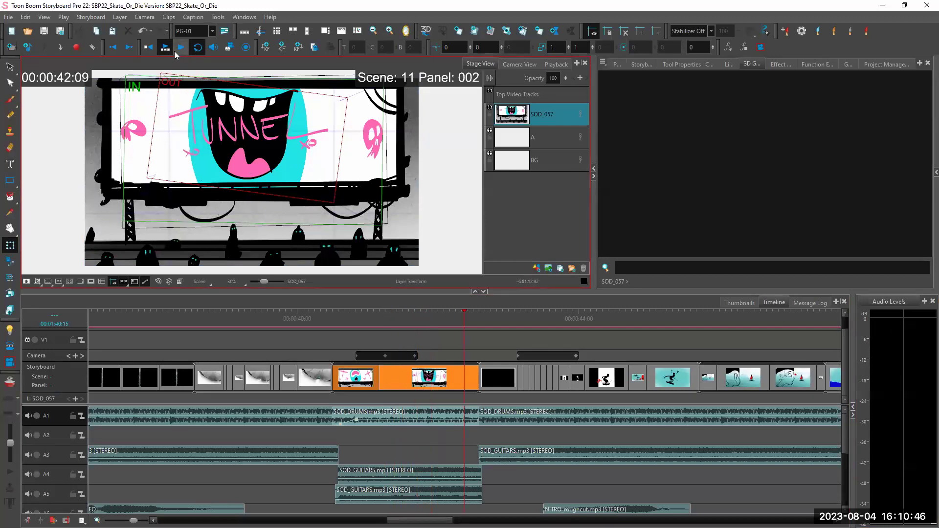
pyautogui.click(165, 48)
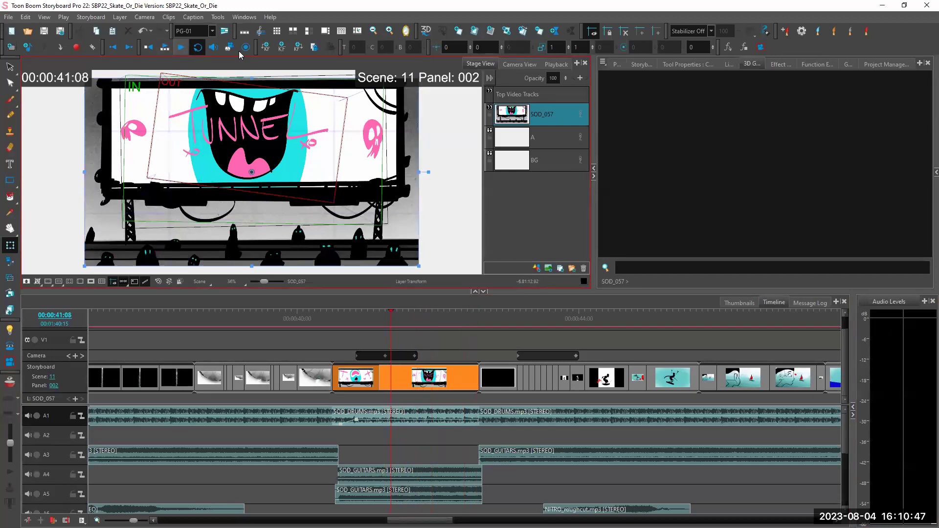
pyautogui.click(166, 47)
pyautogui.click(165, 48)
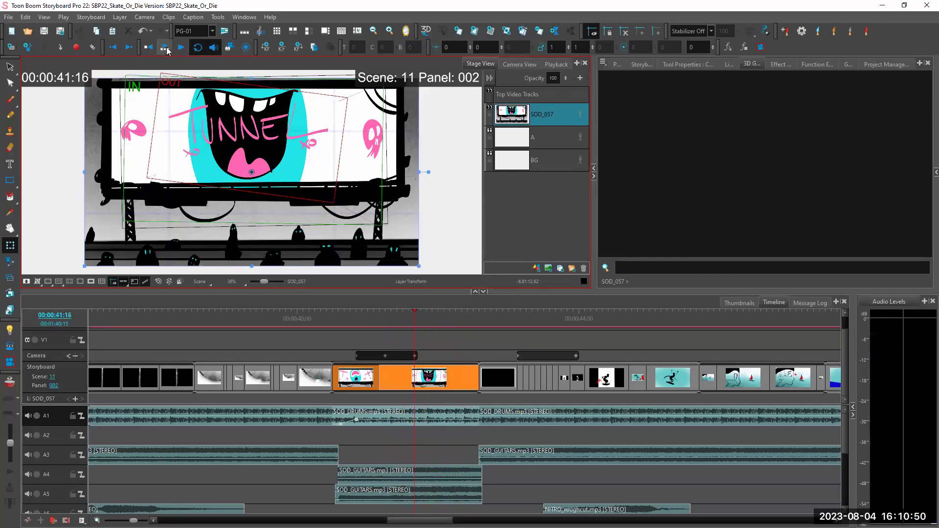
pyautogui.click(870, 369)
pyautogui.click(630, 361)
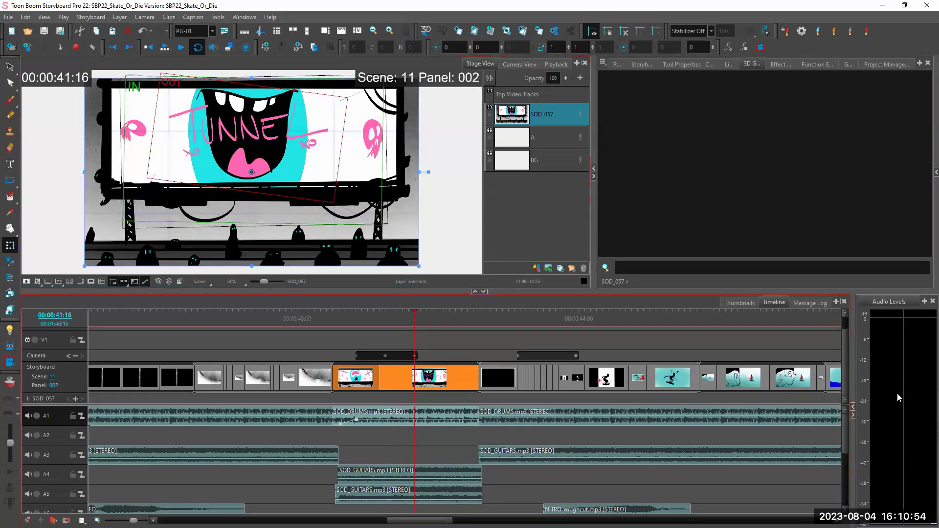
# Step: Show the effect stack of the SOD_DRUMS.mp3 clip under scene 11 and review the audio effects that can be added
pyautogui.click(441, 416)
pyautogui.rightClick(423, 413)
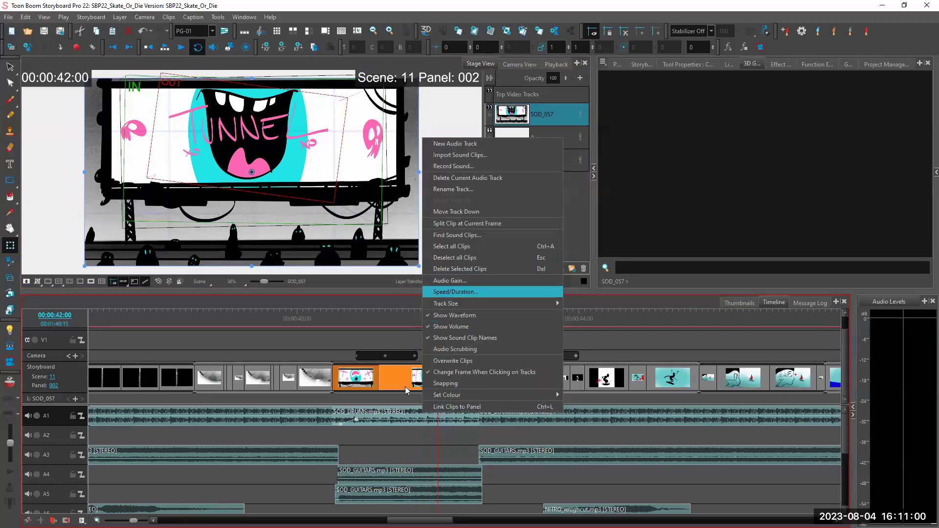
pyautogui.click(410, 421)
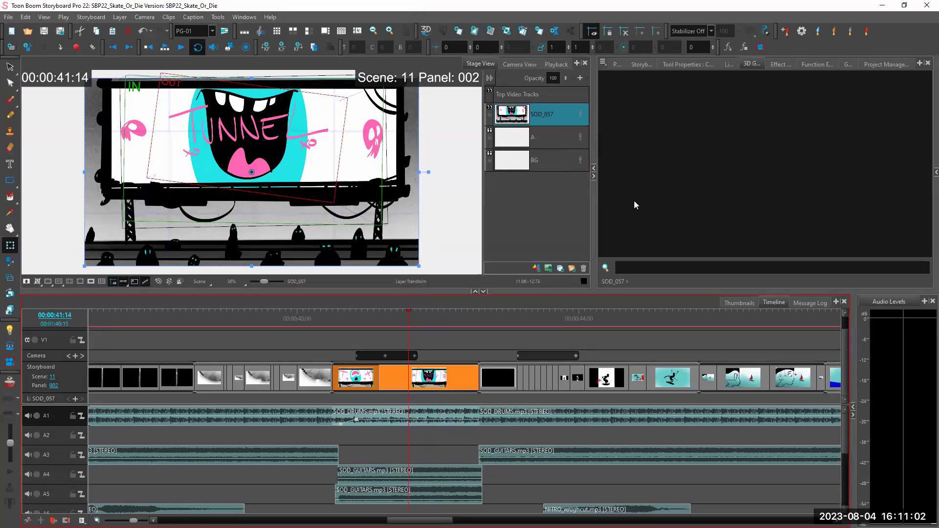
pyautogui.click(780, 65)
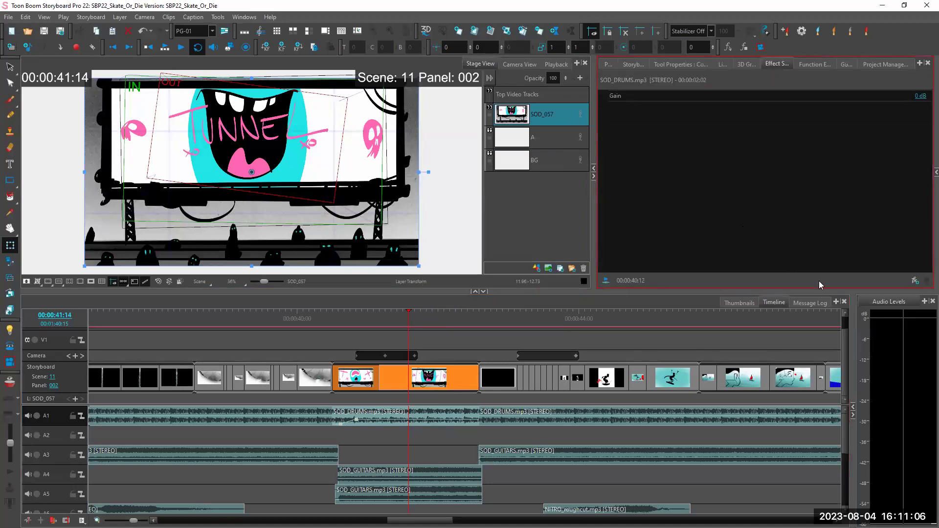
pyautogui.click(915, 282)
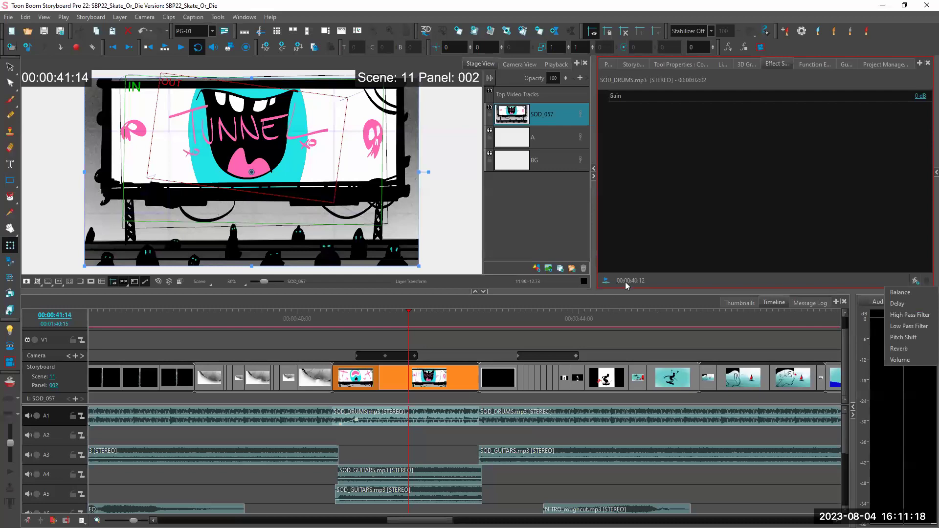
pyautogui.click(670, 237)
pyautogui.click(440, 336)
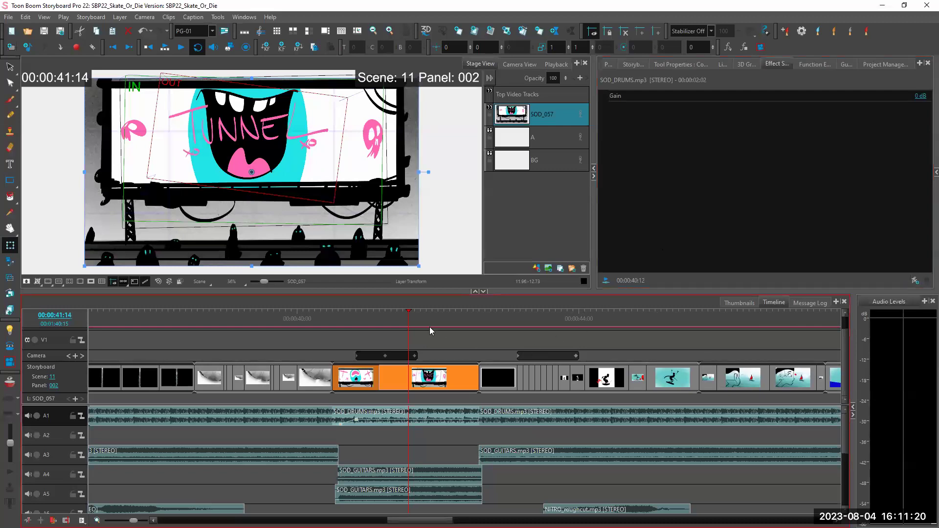
# Step: Go to scene 15, panel 002 at 00:00:50:18, expand the Nitro group and check the options for layer A
pyautogui.hscroll(5, 406, 318)
pyautogui.click(404, 318)
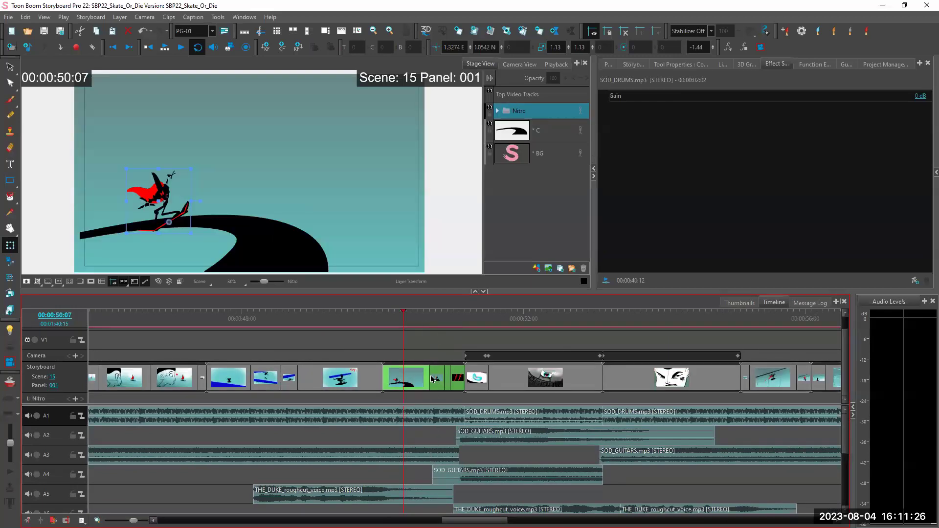
pyautogui.moveTo(401, 317); pyautogui.dragTo(436, 317)
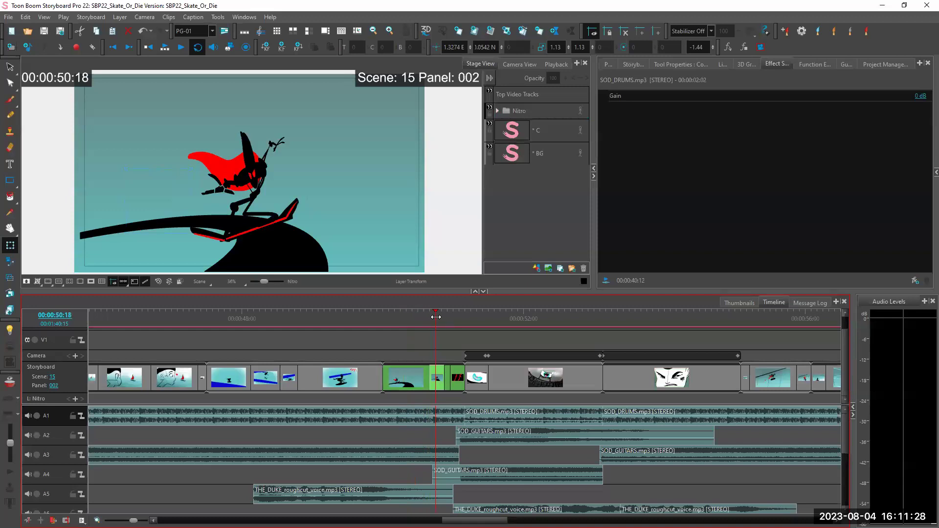
pyautogui.click(310, 220)
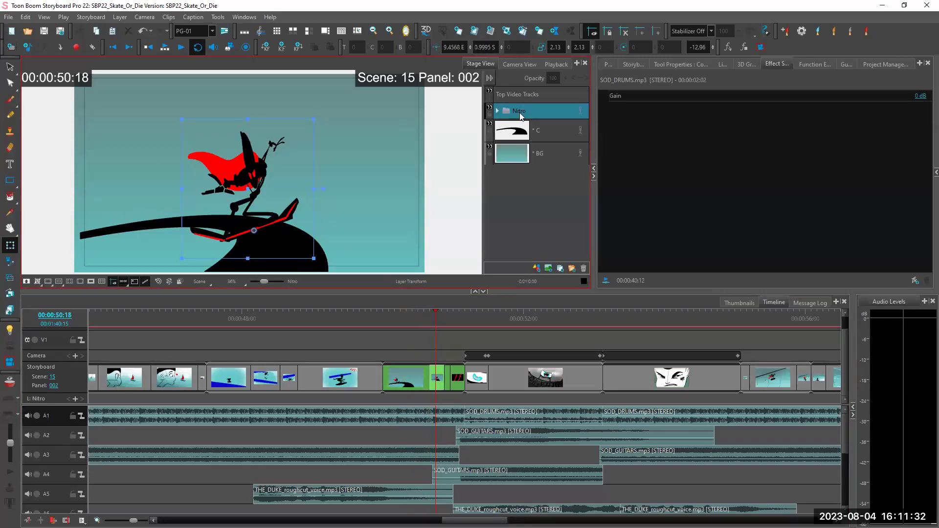
pyautogui.click(498, 111)
pyautogui.click(557, 138)
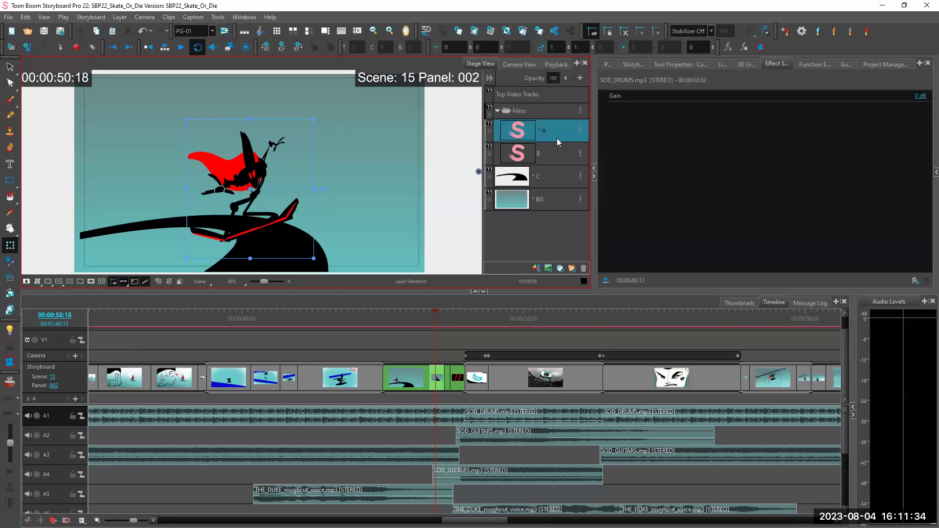
pyautogui.rightClick(550, 133)
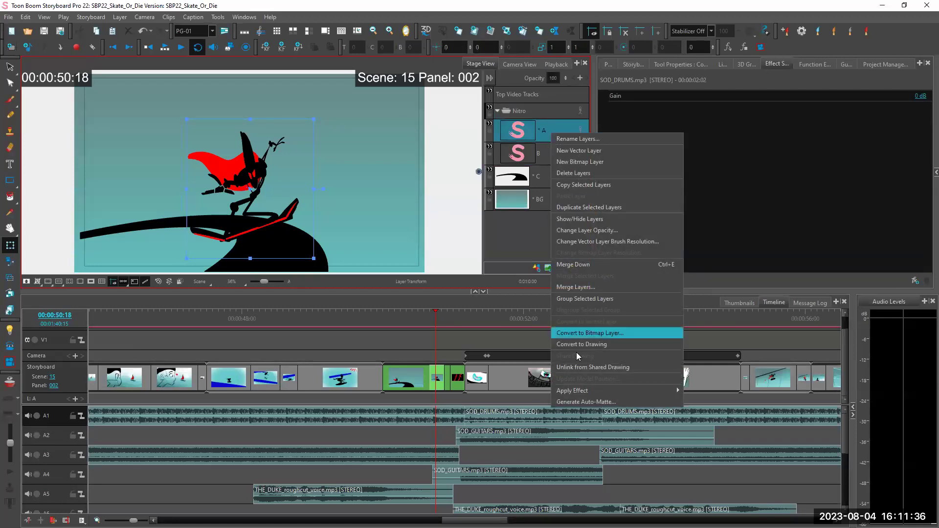
# Step: Preview a Directional Blur with length 20 and an angle of 161 on the red cape layer B in the Nitro group
pyautogui.click(545, 157)
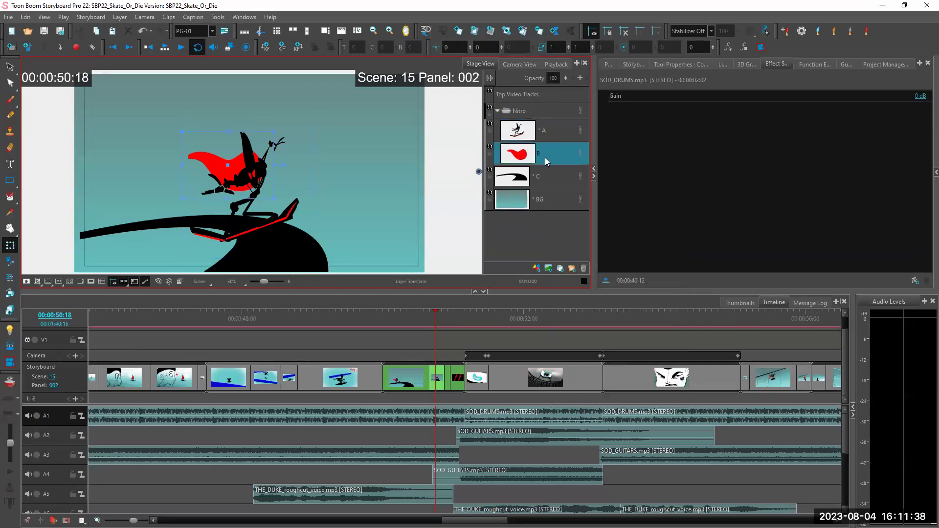
pyautogui.rightClick(547, 157)
pyautogui.moveTo(607, 414)
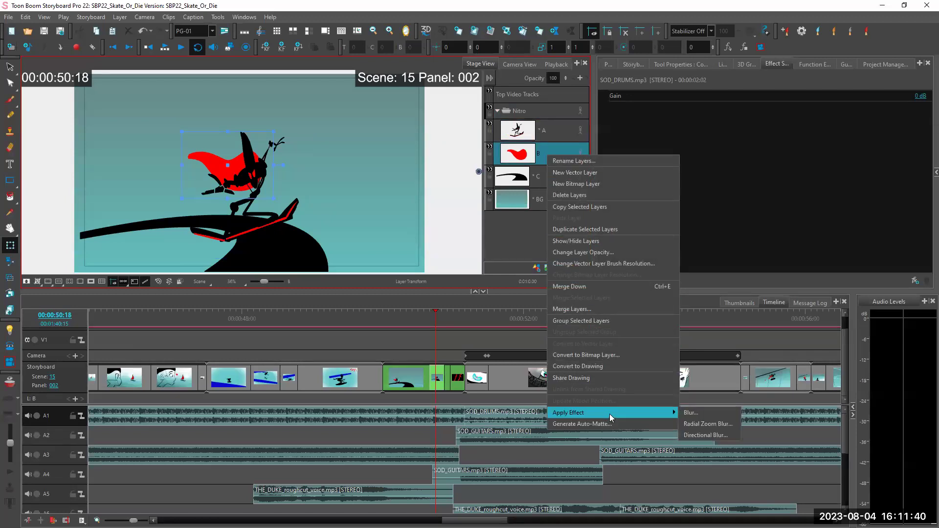
pyautogui.click(703, 435)
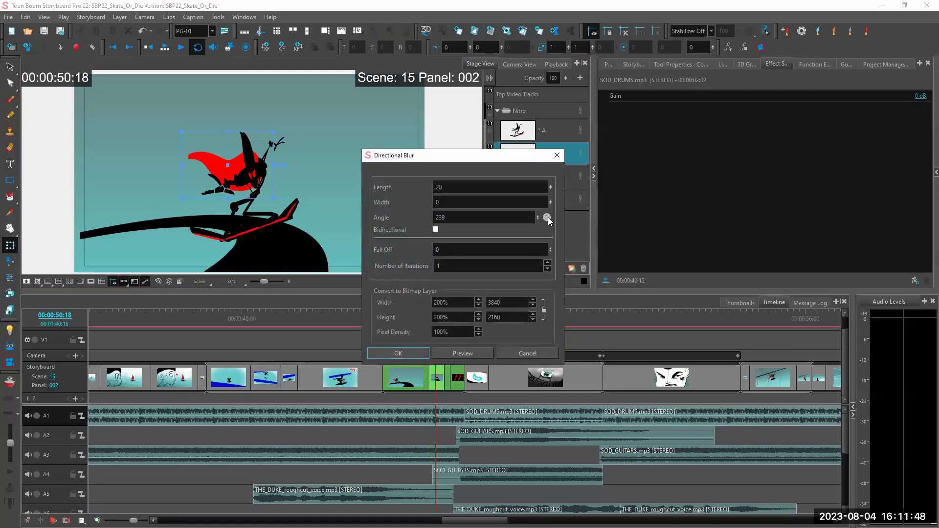
pyautogui.moveTo(547, 218); pyautogui.dragTo(547, 223)
pyautogui.click(454, 354)
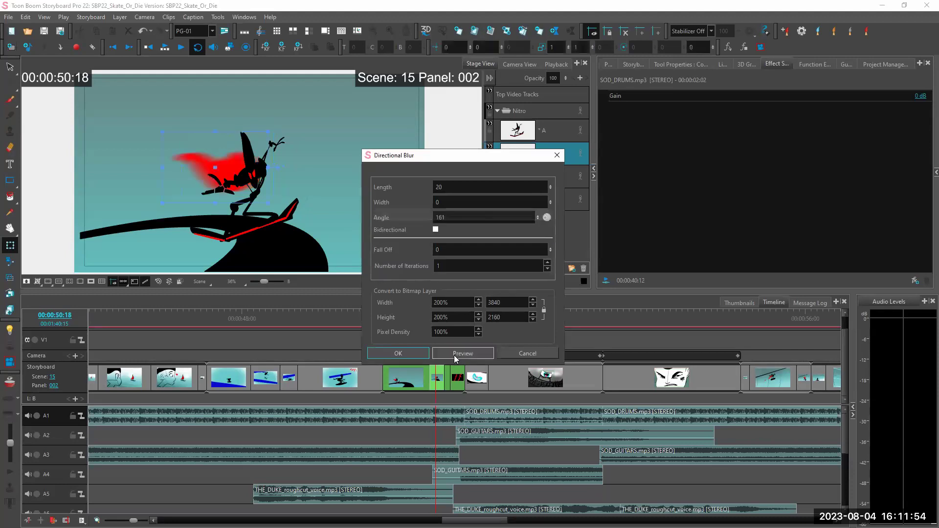
# Step: Adjust the Directional Blur angle on the cape to 215 and preview the trail direction
pyautogui.moveTo(547, 221); pyautogui.dragTo(547, 216)
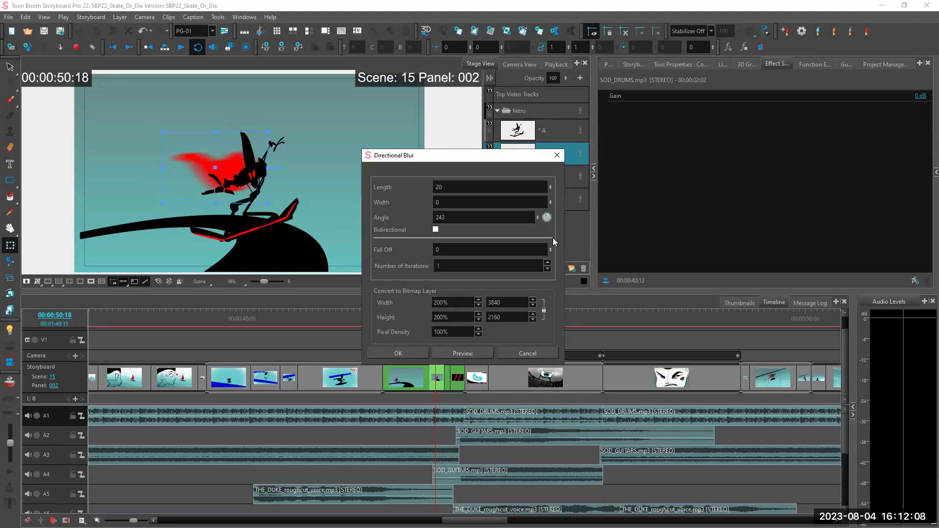
pyautogui.scroll(-1, 546, 218)
pyautogui.click(463, 353)
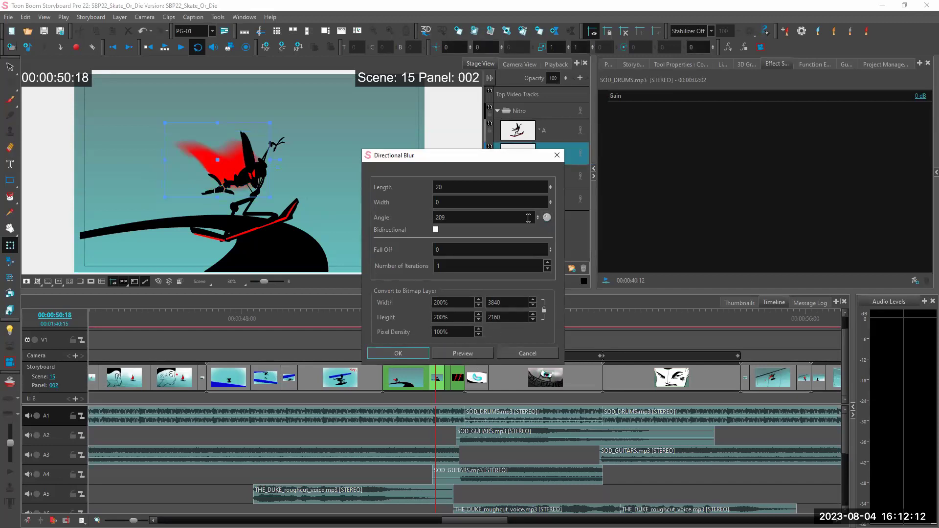
pyautogui.click(546, 218)
pyautogui.click(463, 353)
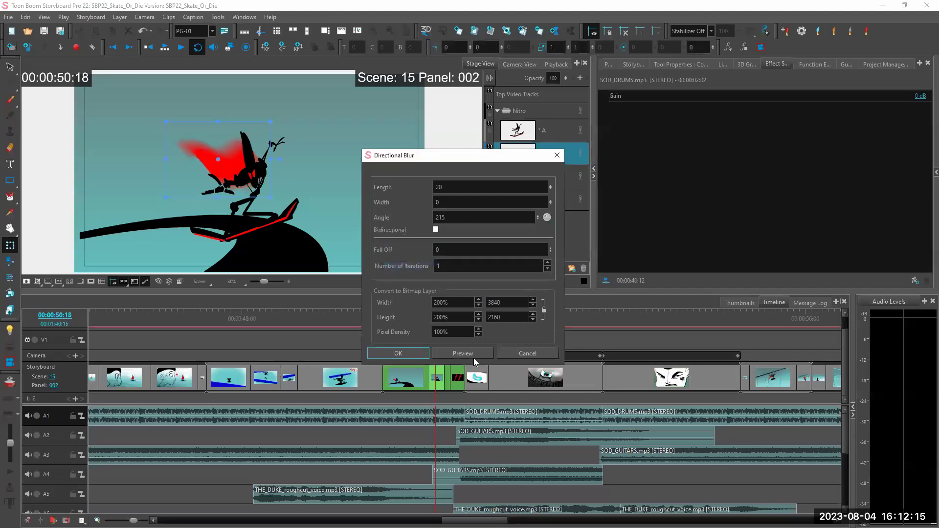
# Step: Apply the directional blur to the cape, accepting the conversion to a bitmap layer, and undo it
pyautogui.click(396, 356)
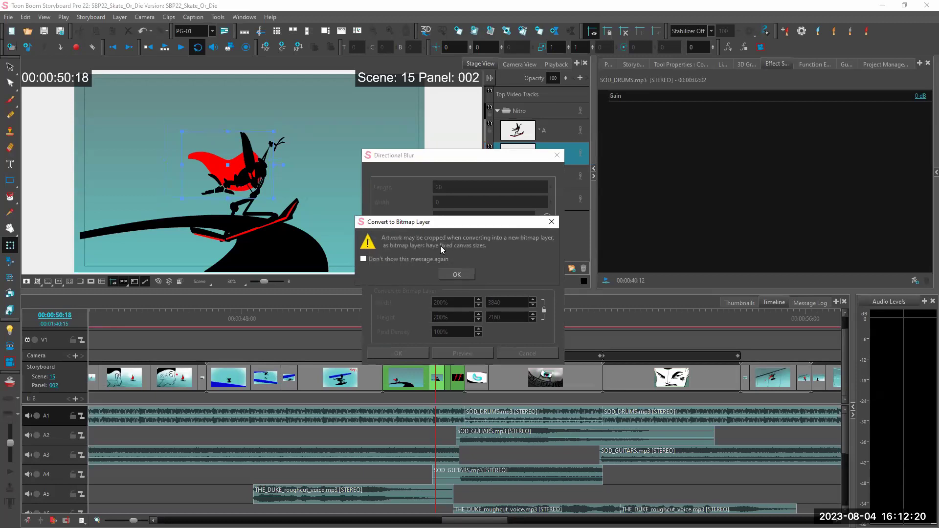
pyautogui.click(457, 275)
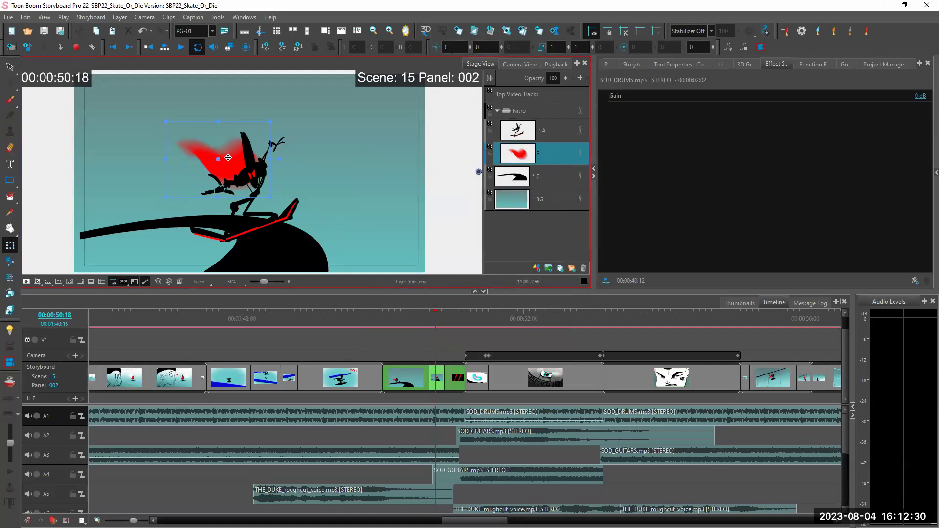
pyautogui.hotkey('ctrl', 'z')
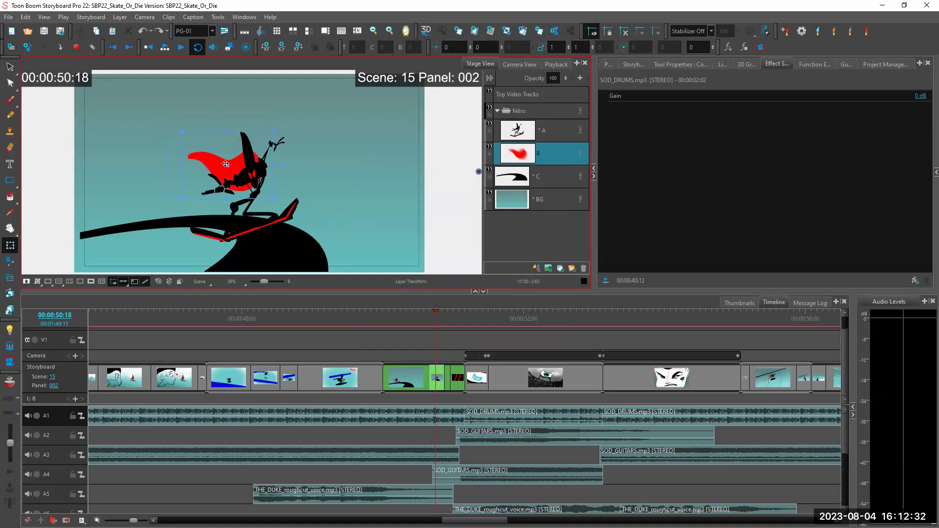
# Step: Go to scene 23, panel 004 at 00:01:03:05 and bring up the Project Management view
pyautogui.moveTo(475, 521); pyautogui.dragTo(546, 520)
pyautogui.click(409, 313)
pyautogui.moveTo(427, 313); pyautogui.dragTo(509, 315)
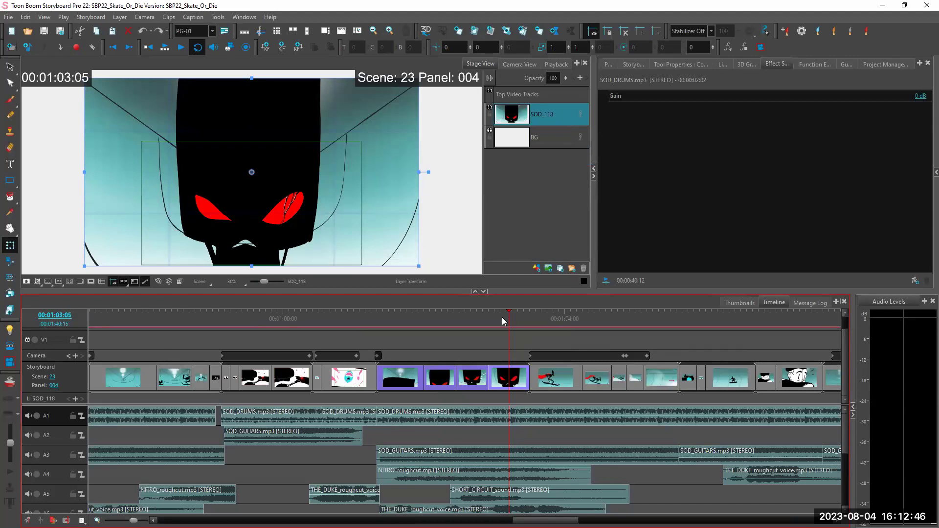
pyautogui.click(885, 64)
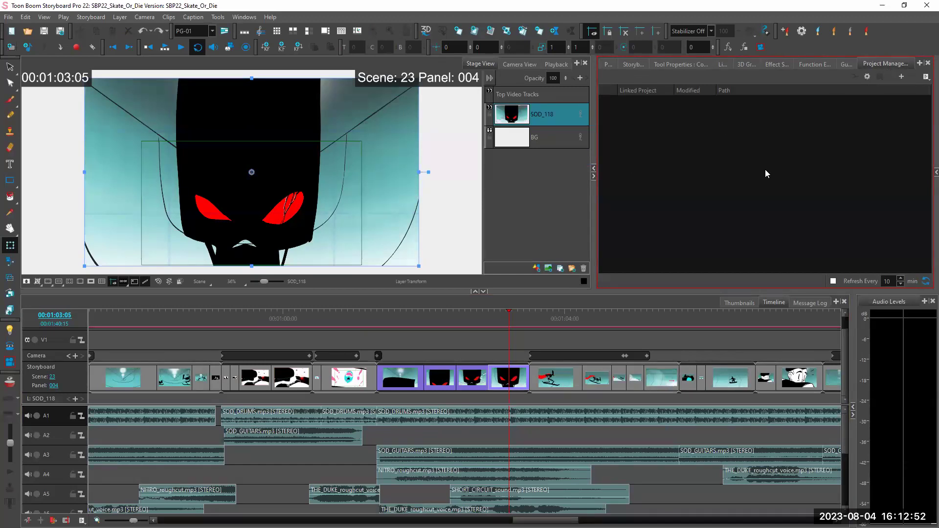
pyautogui.click(506, 322)
pyautogui.moveTo(499, 319)
pyautogui.mouseDown()
pyautogui.moveTo(456, 320)
pyautogui.moveTo(506, 322)
pyautogui.mouseUp()
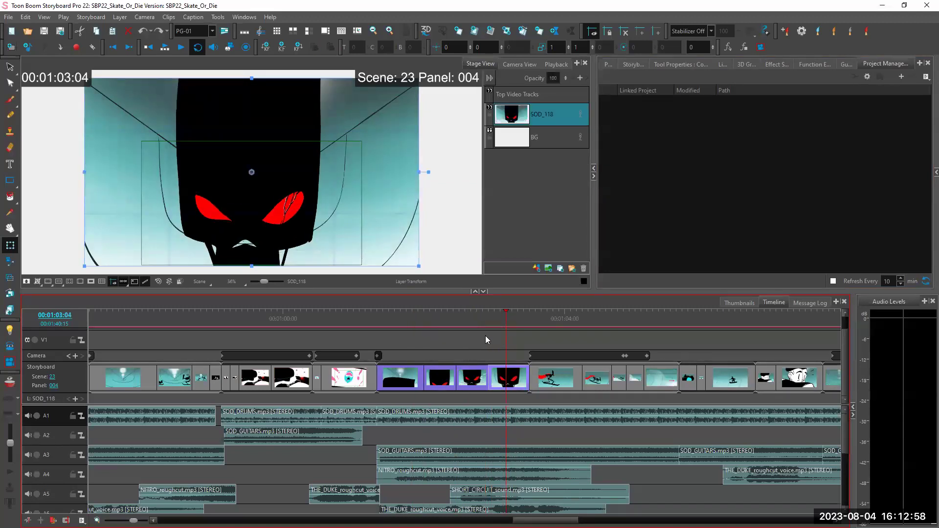
pyautogui.moveTo(504, 318)
pyautogui.mouseDown()
pyautogui.moveTo(419, 331)
pyautogui.moveTo(508, 325)
pyautogui.mouseUp()
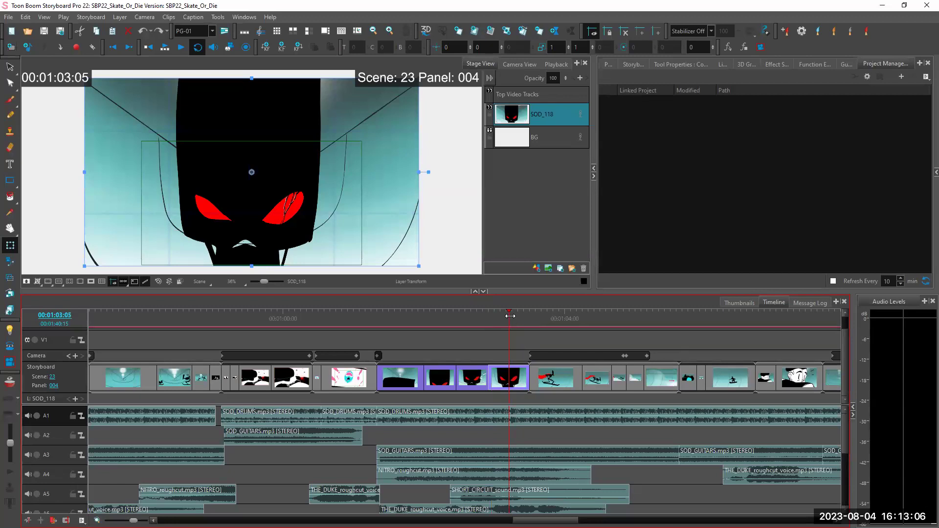
pyautogui.moveTo(507, 314)
pyautogui.mouseDown()
pyautogui.moveTo(416, 325)
pyautogui.moveTo(509, 327)
pyautogui.mouseUp()
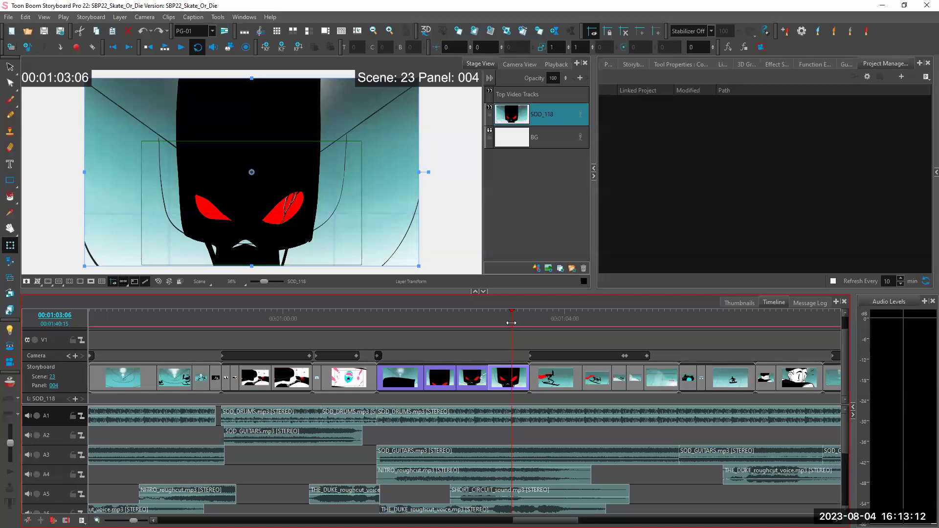
pyautogui.moveTo(432, 323); pyautogui.dragTo(503, 324)
# Step: Turn on Auto Tracking Mode for tracking changes in the storyboard
pyautogui.click(95, 20)
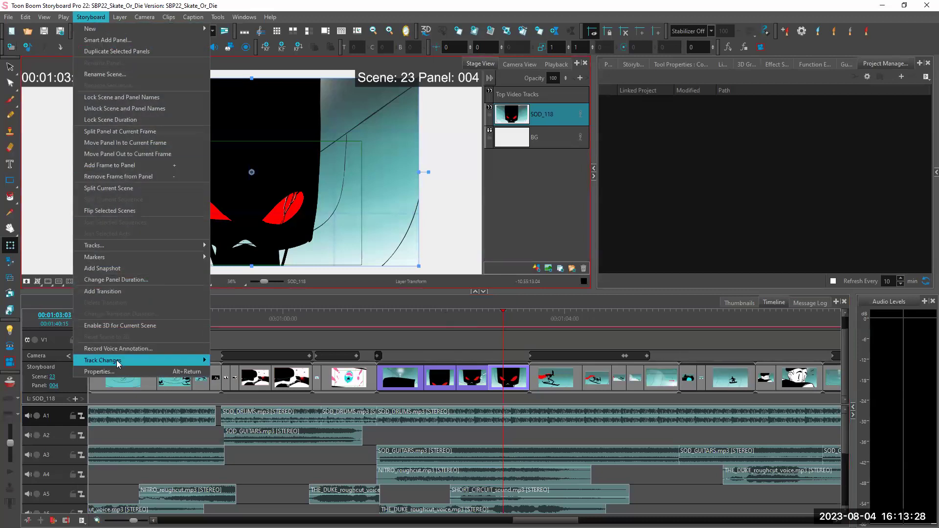
pyautogui.moveTo(141, 365)
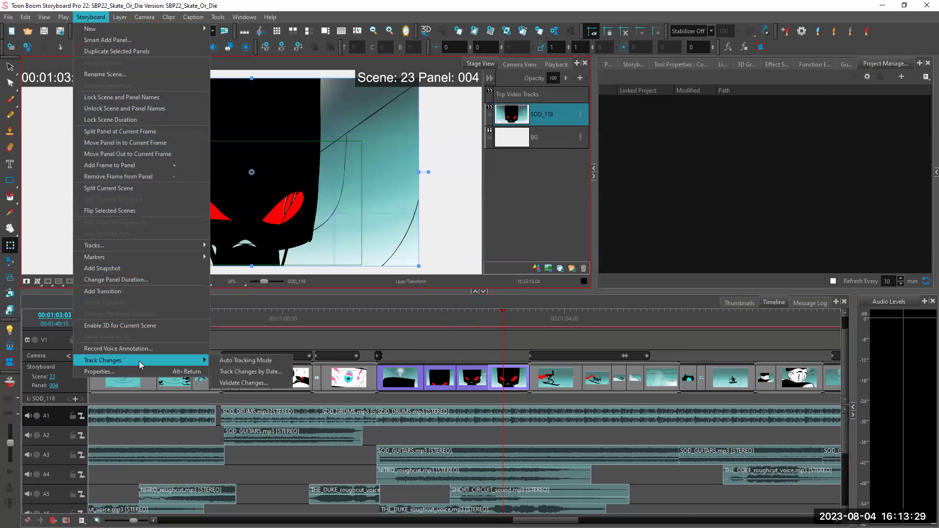
pyautogui.click(236, 362)
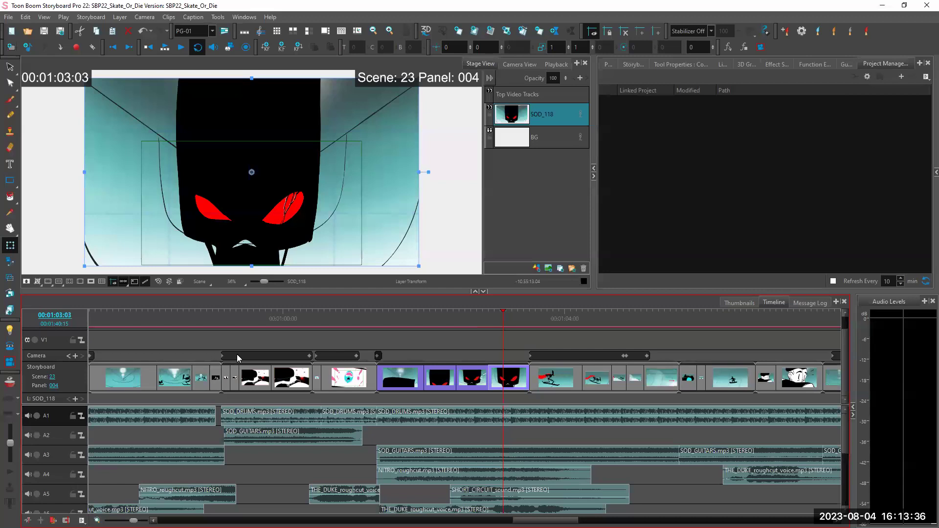
# Step: Check the Project Management options for splitting, extracting, merging and inserting projects
pyautogui.moveTo(505, 320)
pyautogui.mouseDown()
pyautogui.moveTo(384, 327)
pyautogui.moveTo(501, 327)
pyautogui.mouseUp()
pyautogui.click(384, 135)
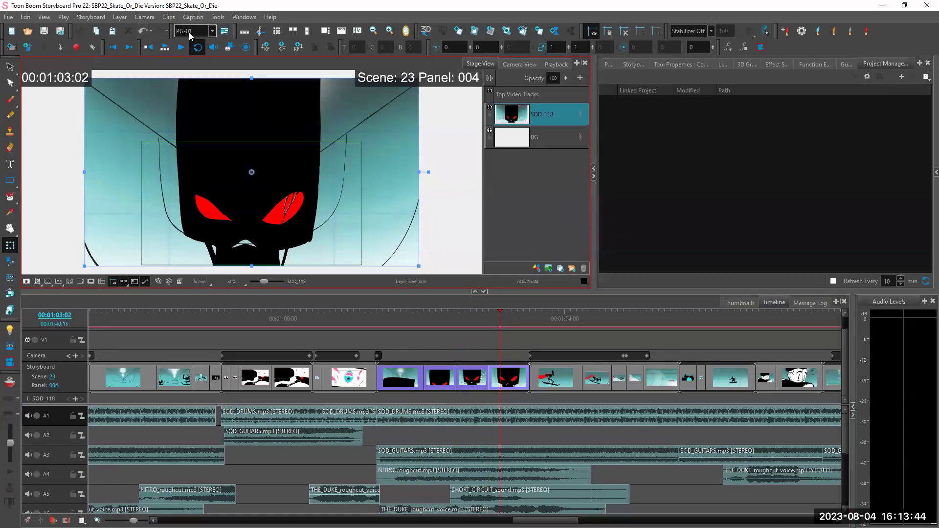
pyautogui.click(631, 205)
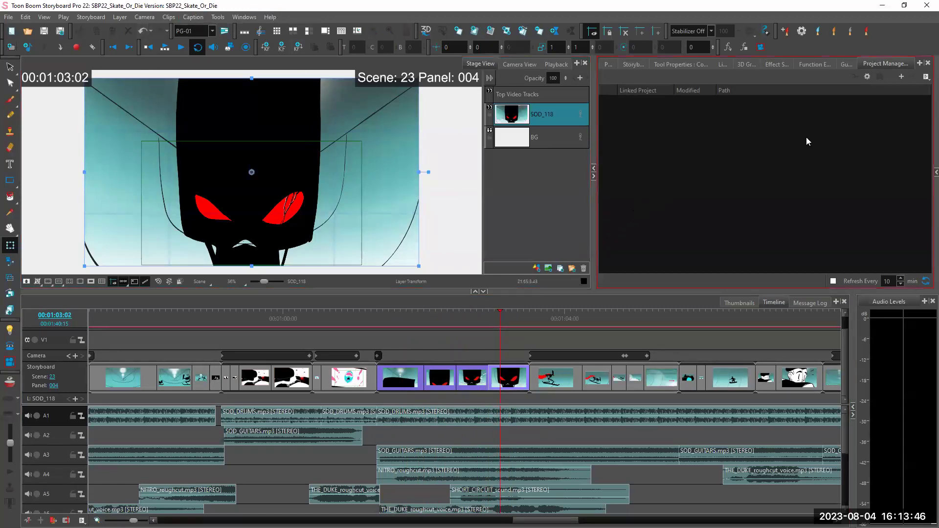
pyautogui.click(925, 80)
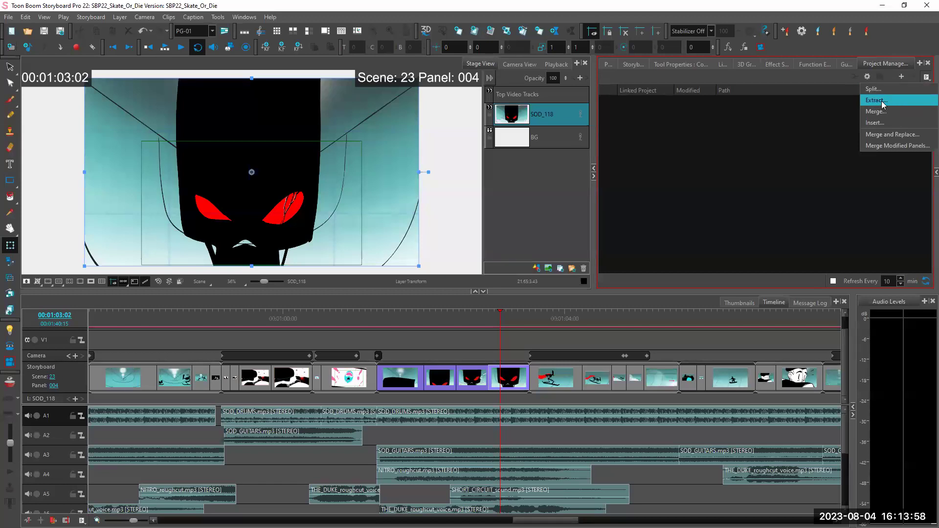
pyautogui.click(779, 135)
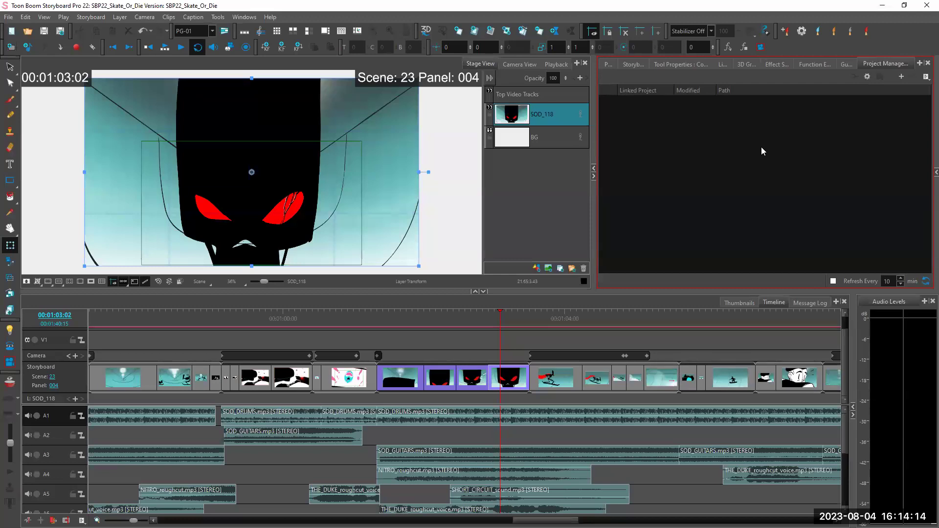
pyautogui.click(435, 356)
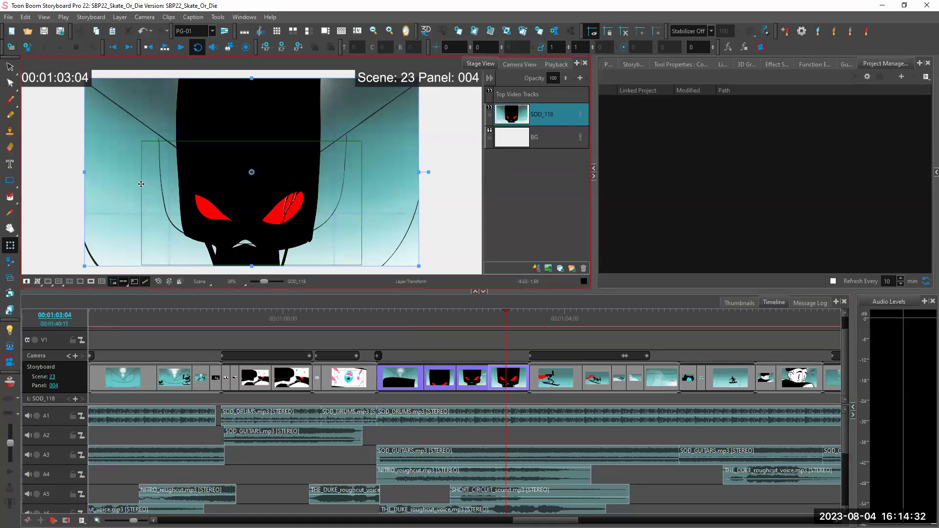
# Step: Check the Brush properties and colour, and paint black over part of the right-hand red eye in scene 23, panel 004
pyautogui.click(10, 99)
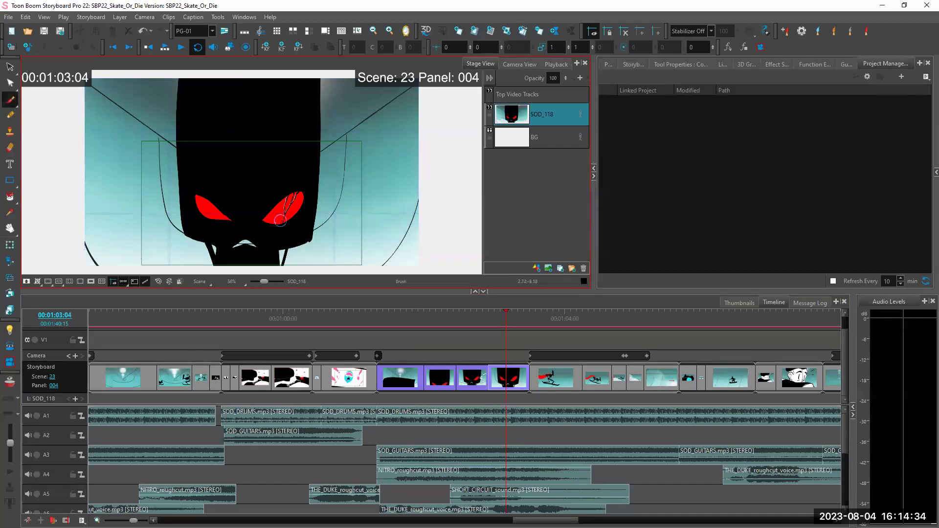
pyautogui.click(668, 63)
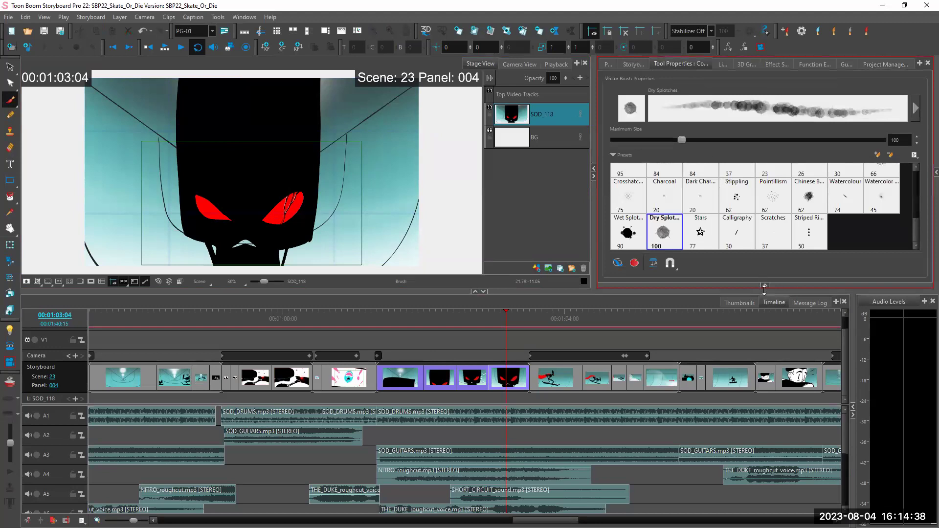
pyautogui.click(766, 283)
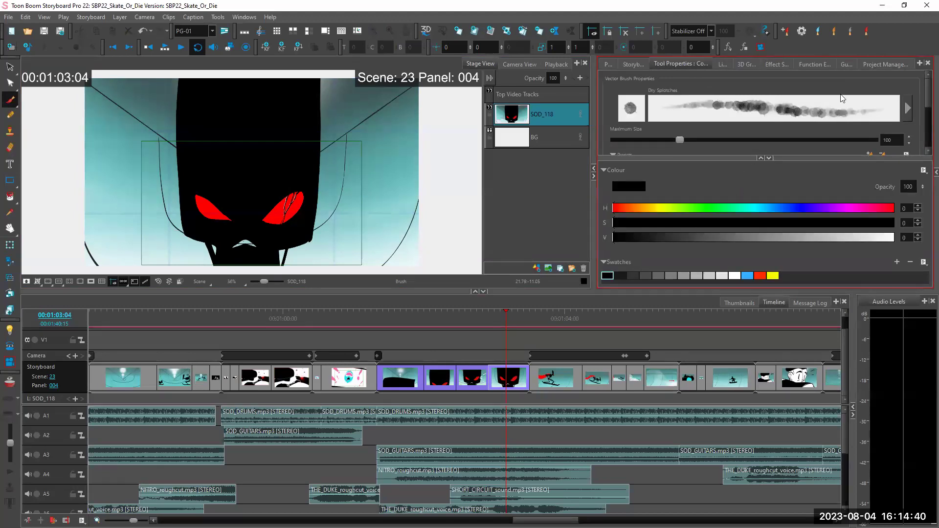
pyautogui.click(877, 64)
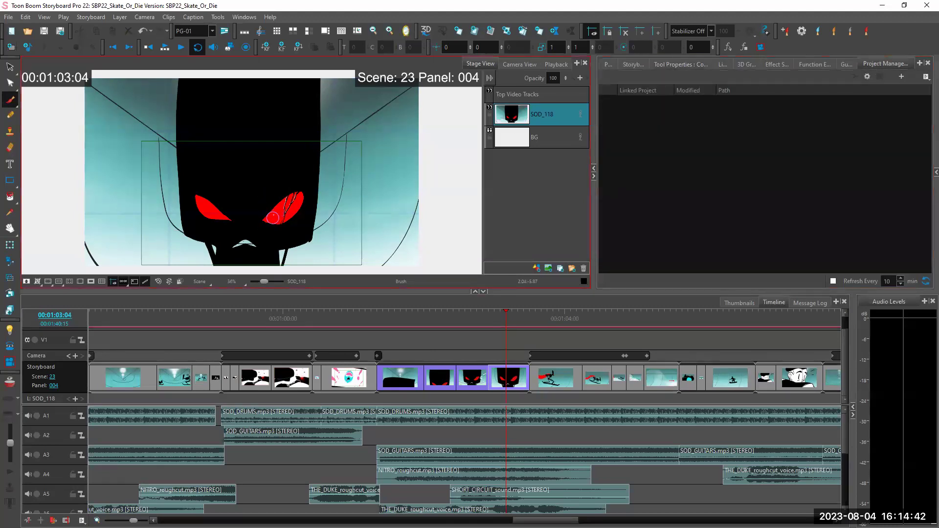
pyautogui.moveTo(264, 216)
pyautogui.mouseDown()
pyautogui.moveTo(305, 188)
pyautogui.moveTo(270, 215)
pyautogui.moveTo(291, 200)
pyautogui.moveTo(282, 209)
pyautogui.mouseUp()
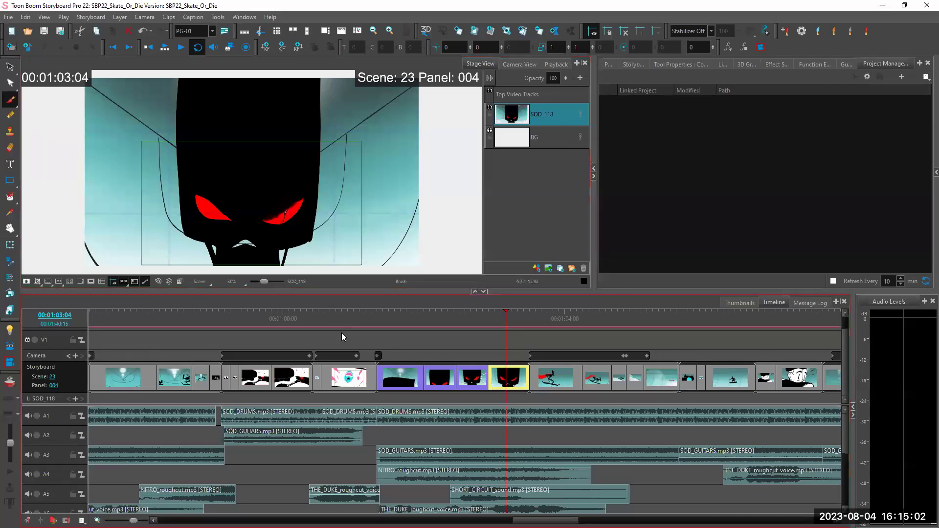
# Step: Add the note "close the eye a bit more" to the tracked change on scene 23, panel 004
pyautogui.moveTo(506, 319)
pyautogui.mouseDown()
pyautogui.moveTo(491, 319)
pyautogui.moveTo(515, 319)
pyautogui.mouseUp()
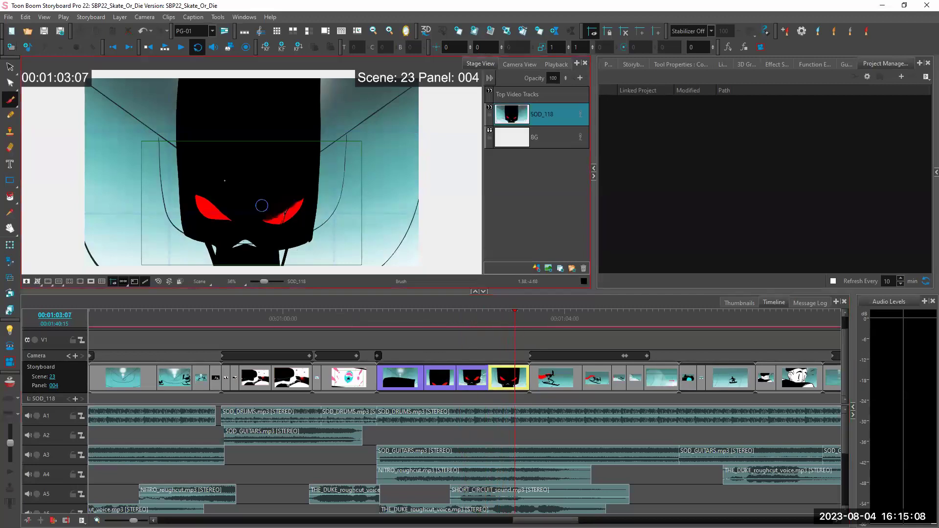
pyautogui.click(94, 18)
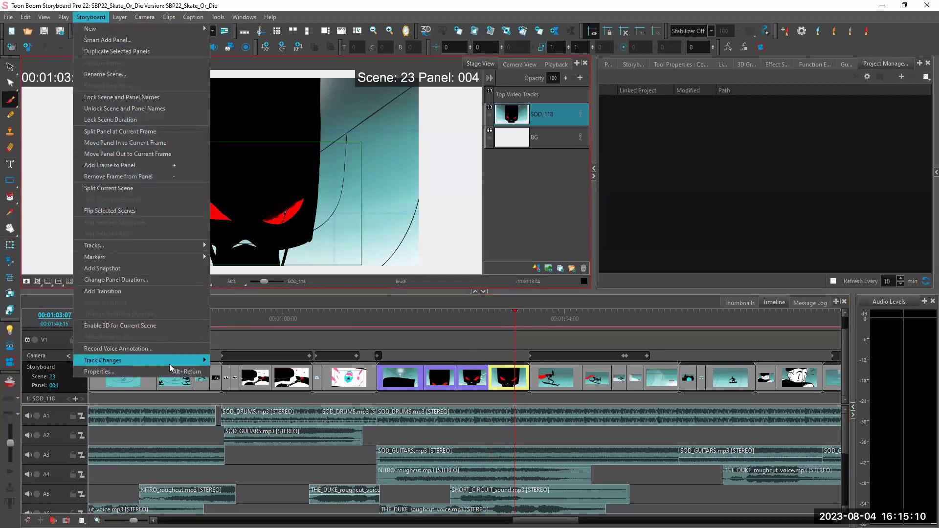
pyautogui.moveTo(169, 364)
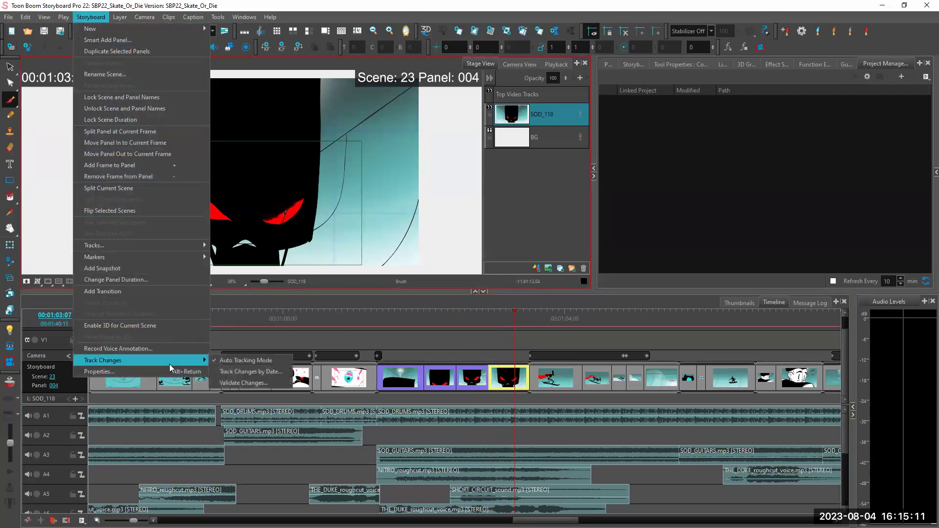
pyautogui.click(244, 384)
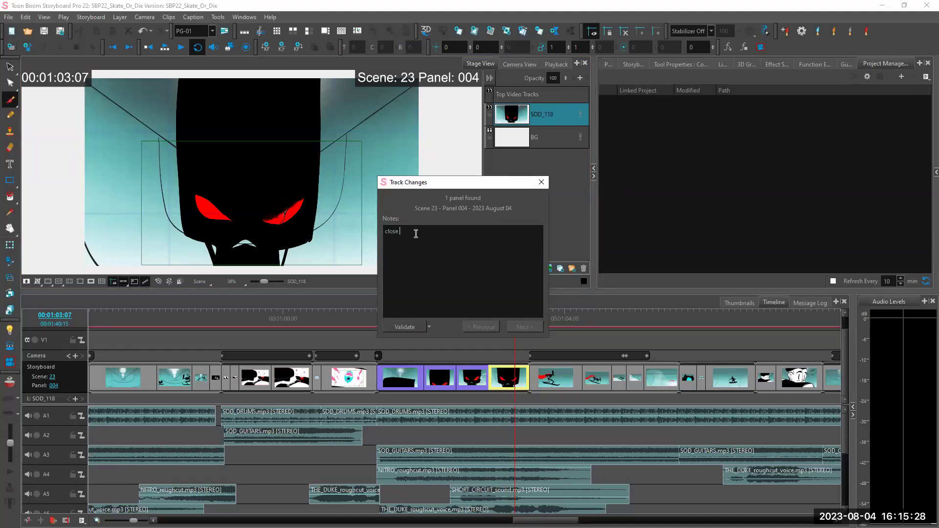
pyautogui.write('ye a bit more')
pyautogui.click(542, 184)
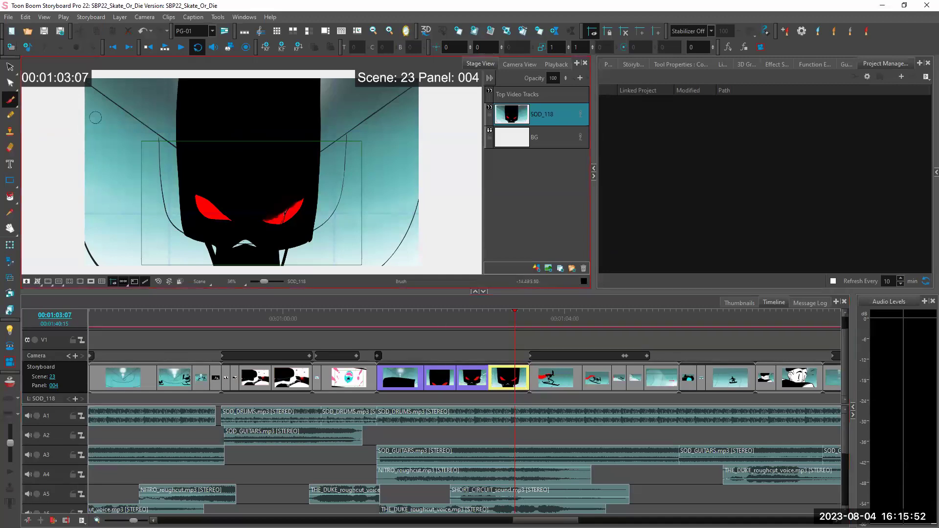
# Step: Reread the tracked change note for panel 004 and brush more black over the right-hand eye to narrow it further
pyautogui.click(82, 17)
pyautogui.moveTo(134, 360)
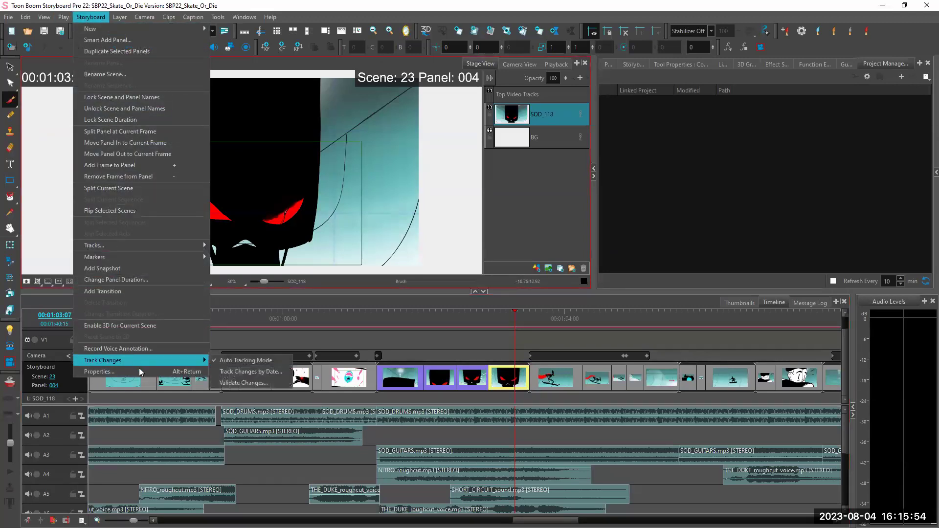
pyautogui.click(243, 383)
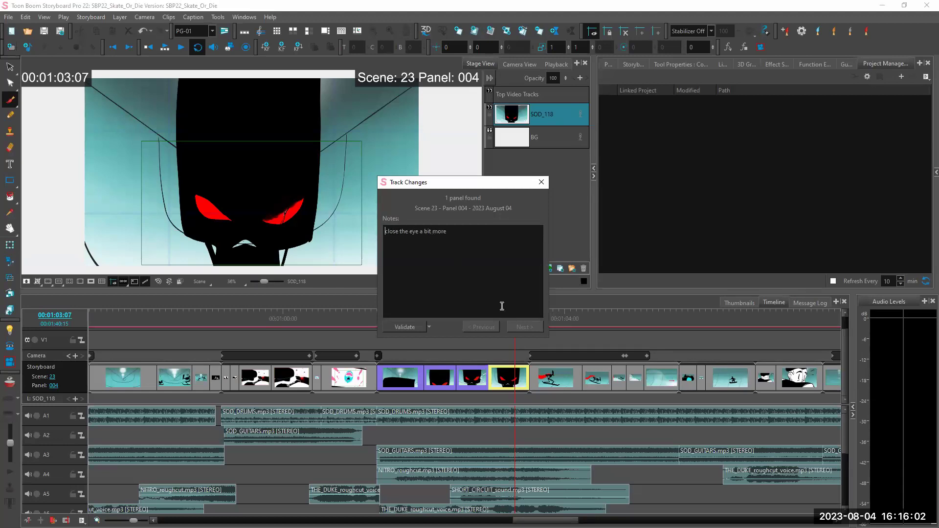
pyautogui.click(539, 184)
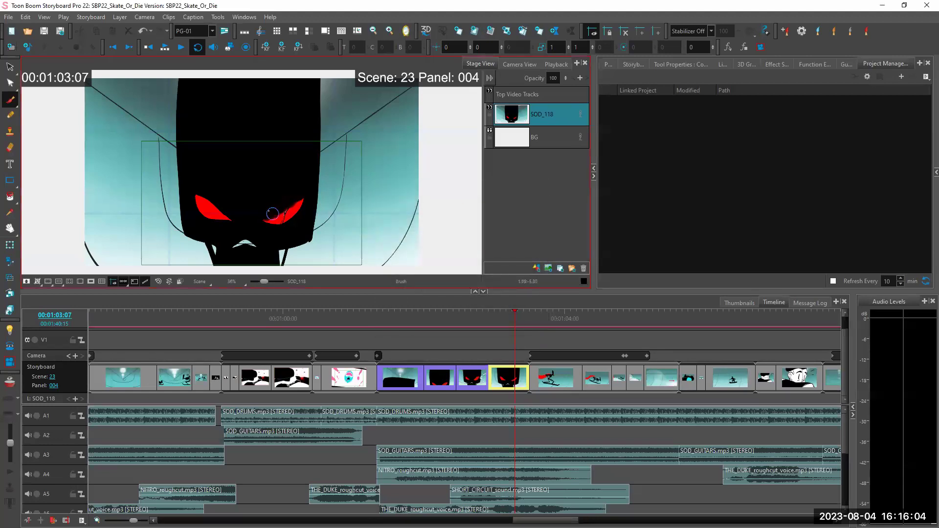
pyautogui.moveTo(271, 218)
pyautogui.mouseDown()
pyautogui.moveTo(307, 201)
pyautogui.moveTo(269, 218)
pyautogui.mouseUp()
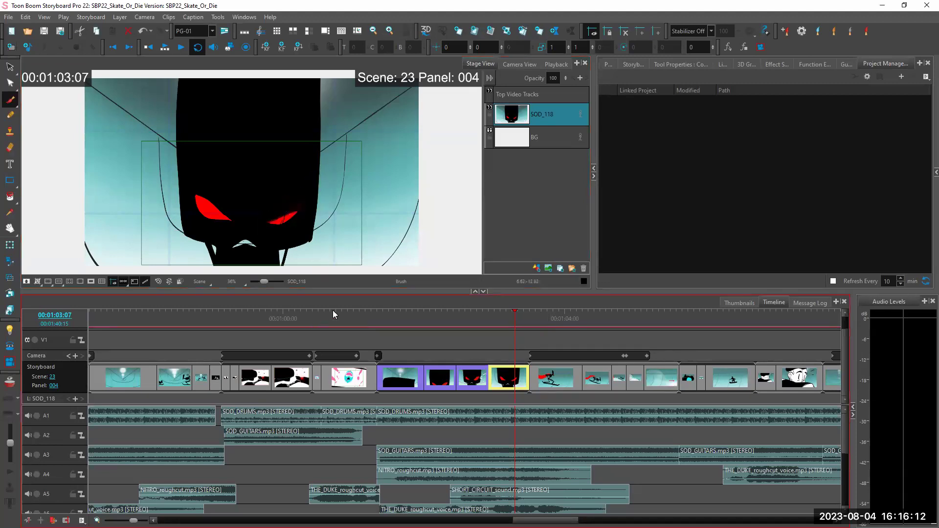
# Step: Validate the tracked change on scene 23, panel 004 to clear its change mark
pyautogui.click(90, 17)
pyautogui.moveTo(164, 357)
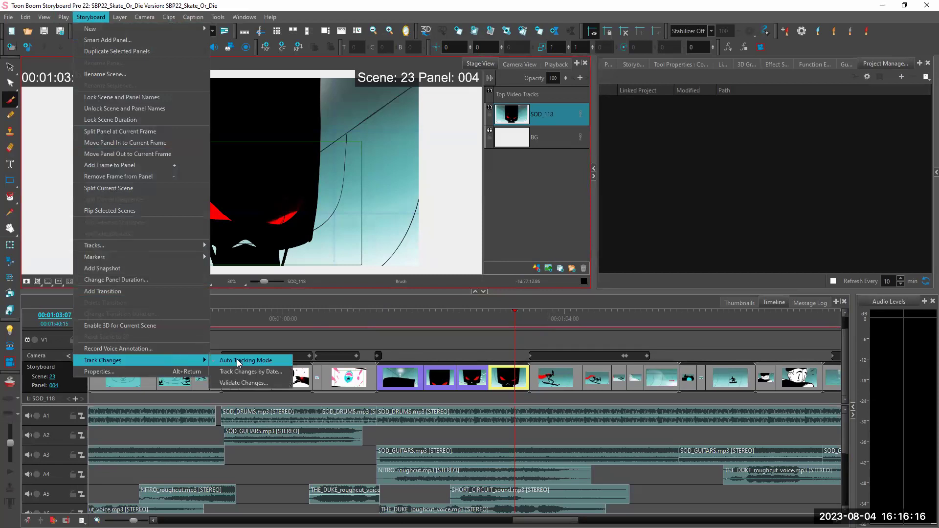
pyautogui.click(245, 384)
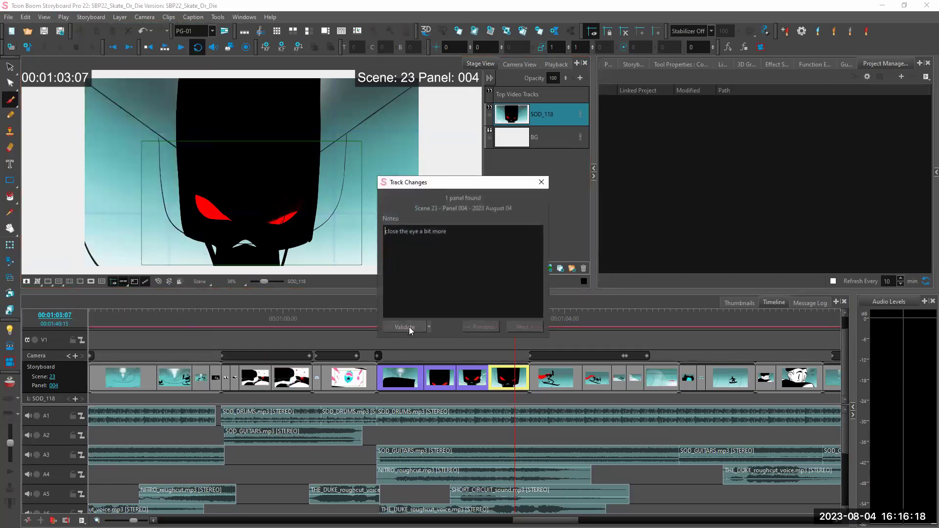
pyautogui.click(408, 328)
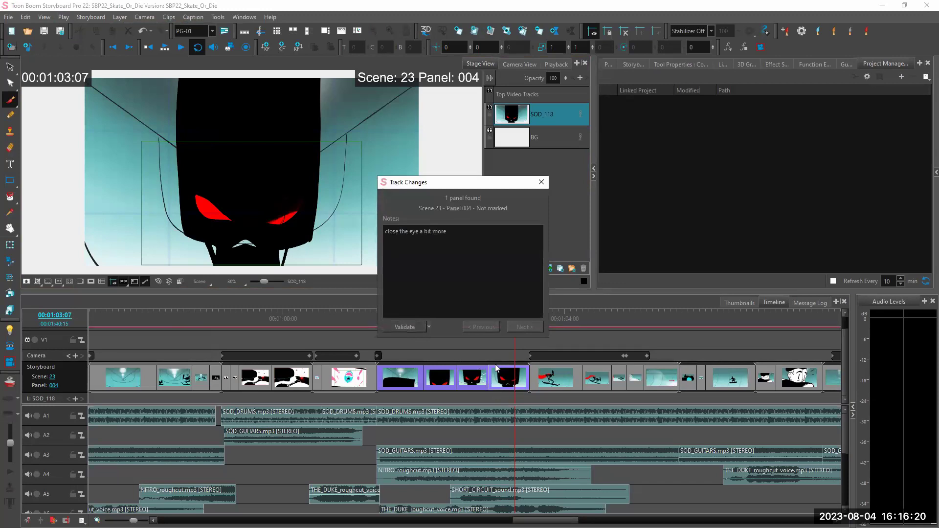
pyautogui.click(541, 182)
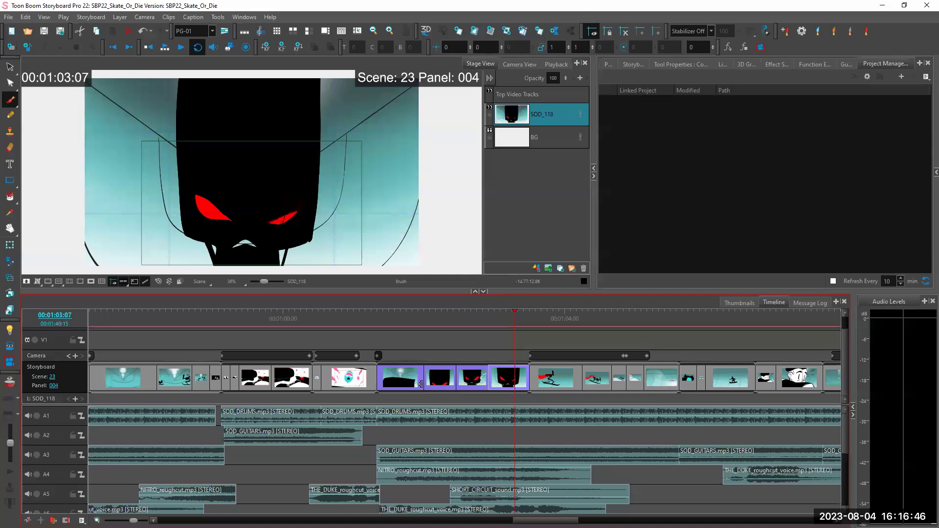
pyautogui.click(617, 200)
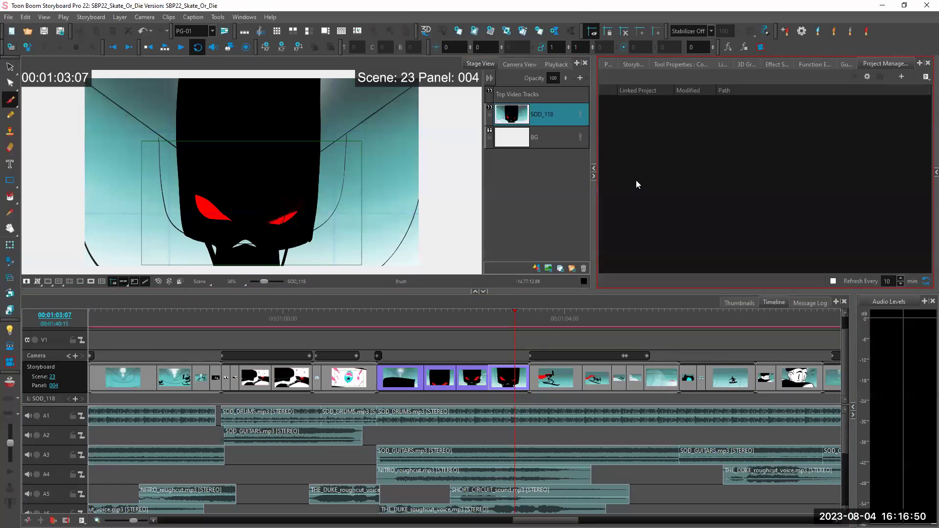
pyautogui.click(455, 382)
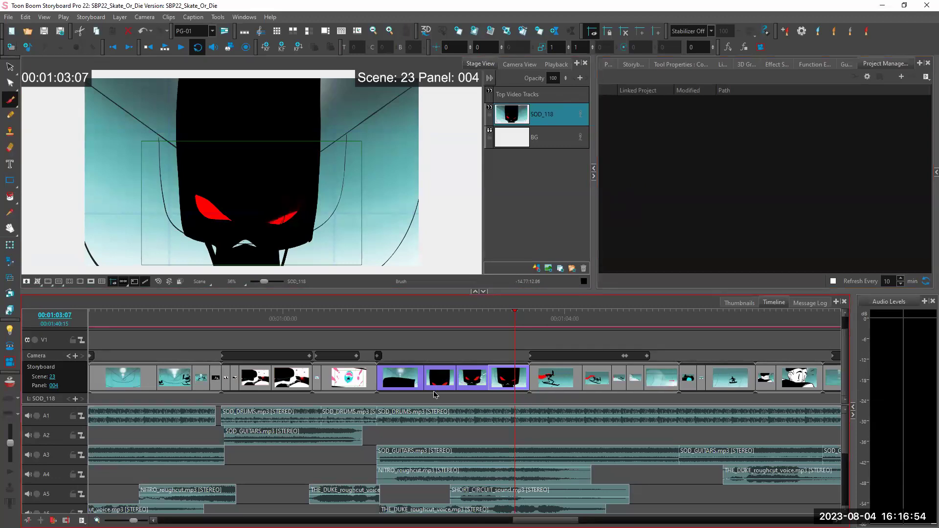
pyautogui.click(740, 193)
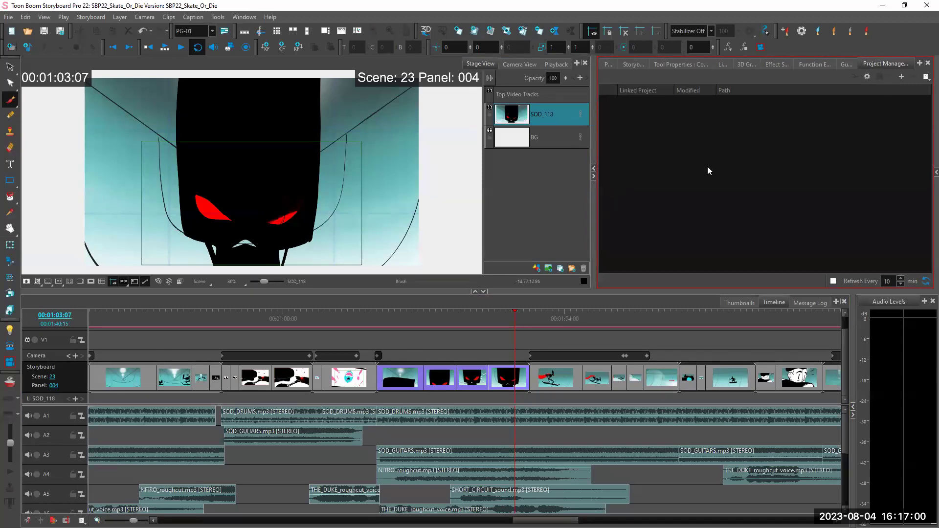
# Step: Review the Bitmap export settings, including the destination folder and available image formats, and close them without exporting
pyautogui.click(512, 379)
pyautogui.click(10, 19)
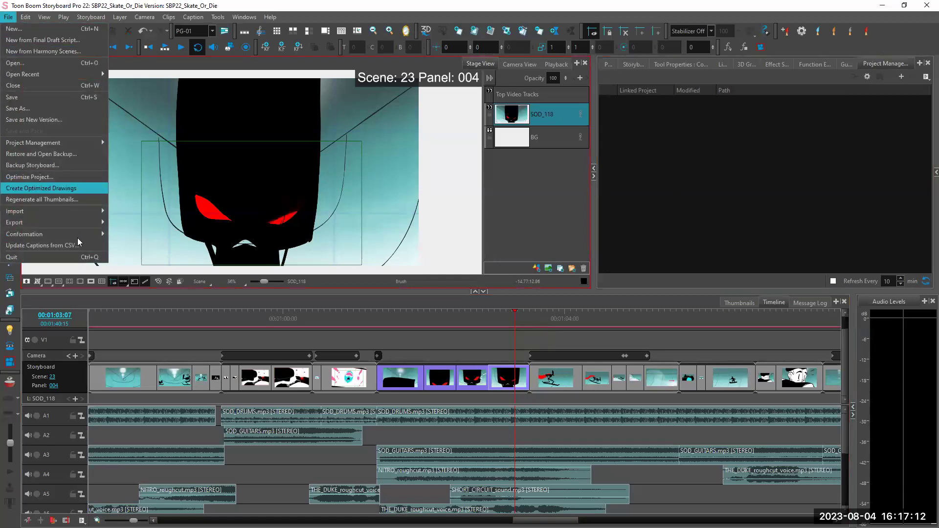
pyautogui.moveTo(80, 229)
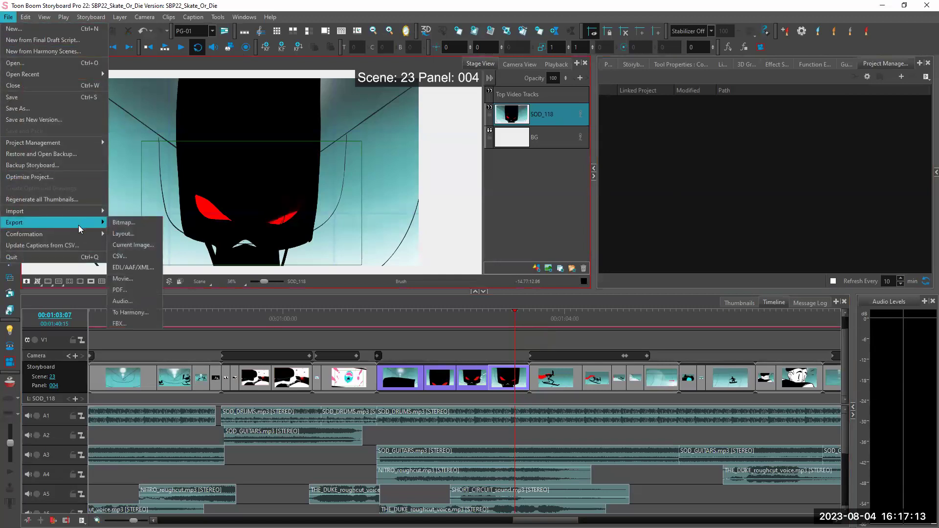
pyautogui.click(146, 229)
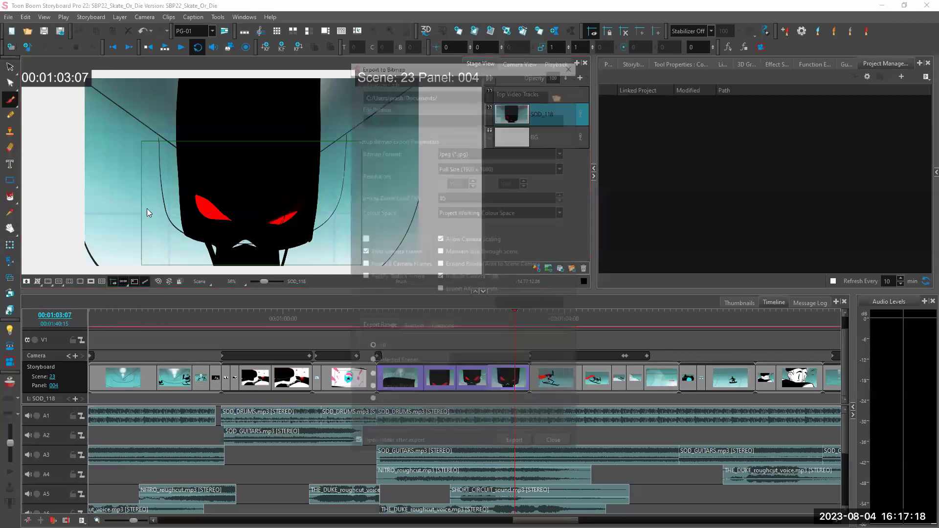
pyautogui.click(560, 93)
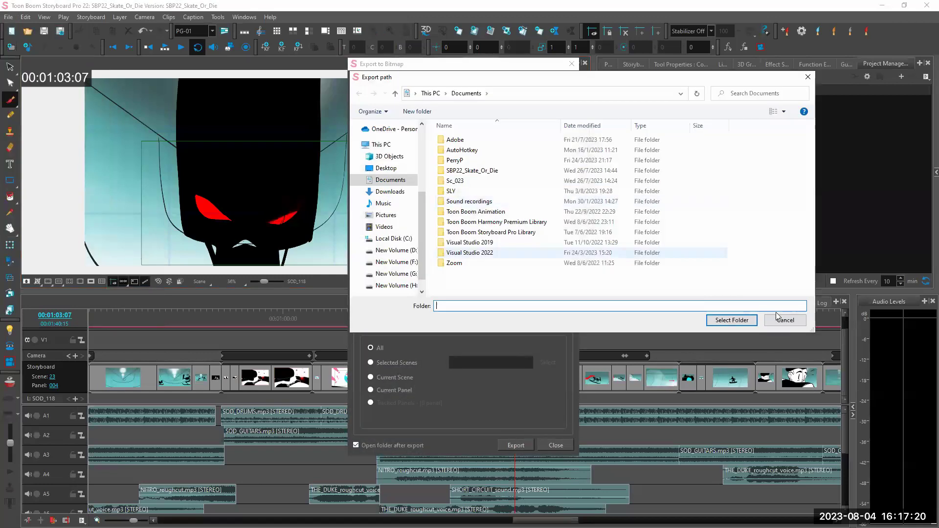
pyautogui.click(787, 321)
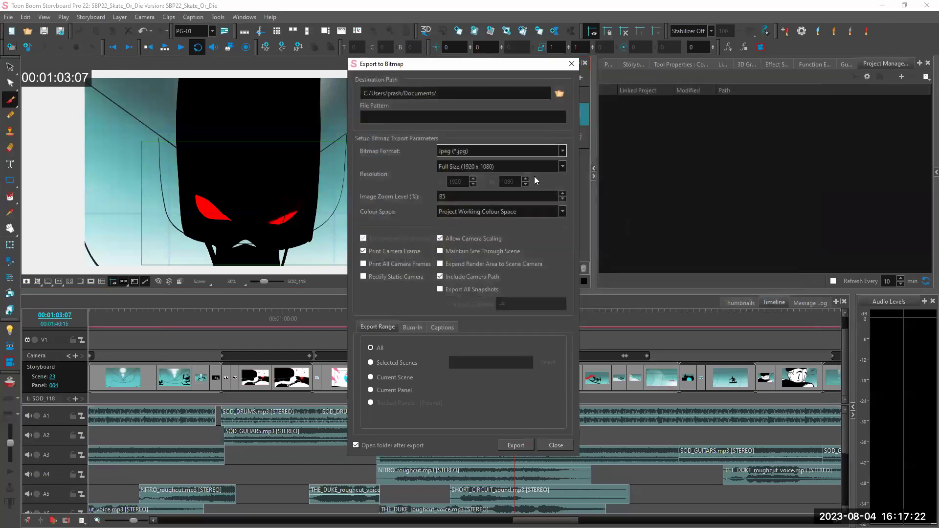
pyautogui.click(562, 152)
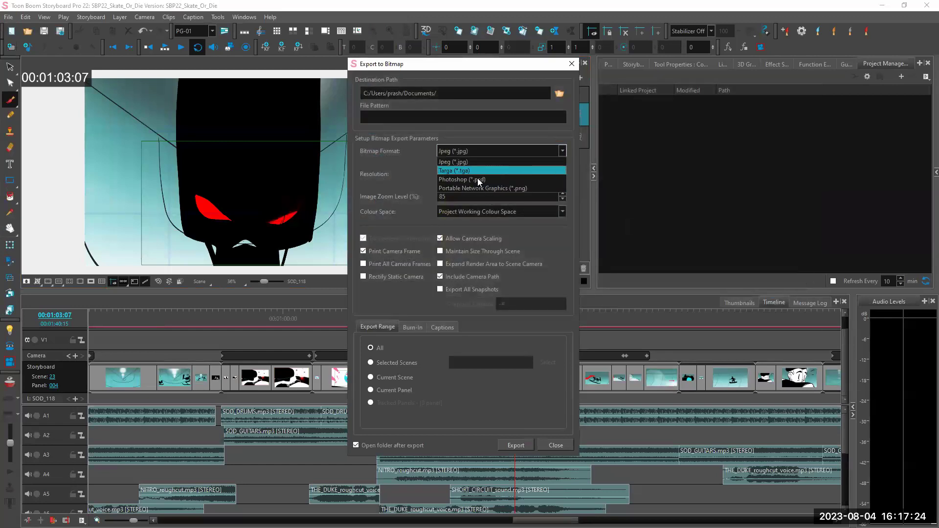
pyautogui.press('Down')
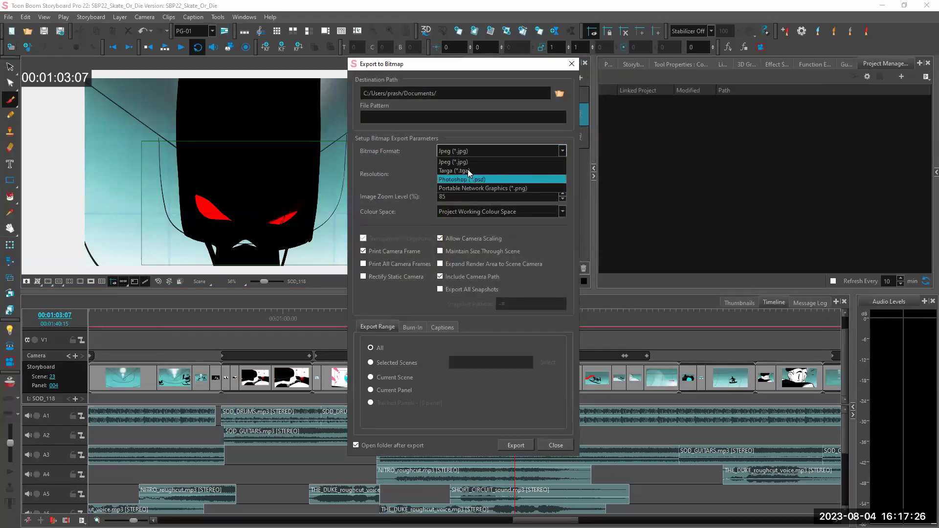
pyautogui.click(563, 445)
pyautogui.click(563, 444)
# Step: Review the CSV export options for encoding, field separator and included information, and close them without exporting
pyautogui.click(9, 16)
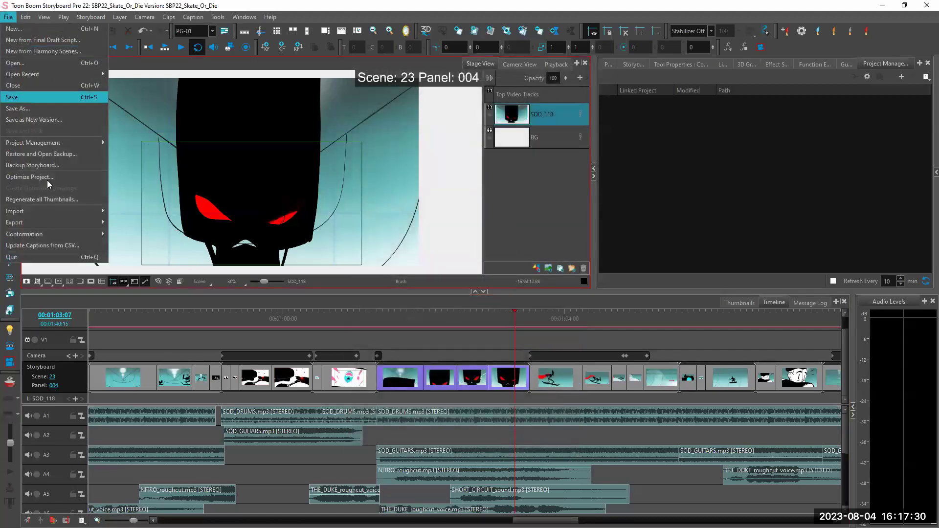
pyautogui.moveTo(59, 223)
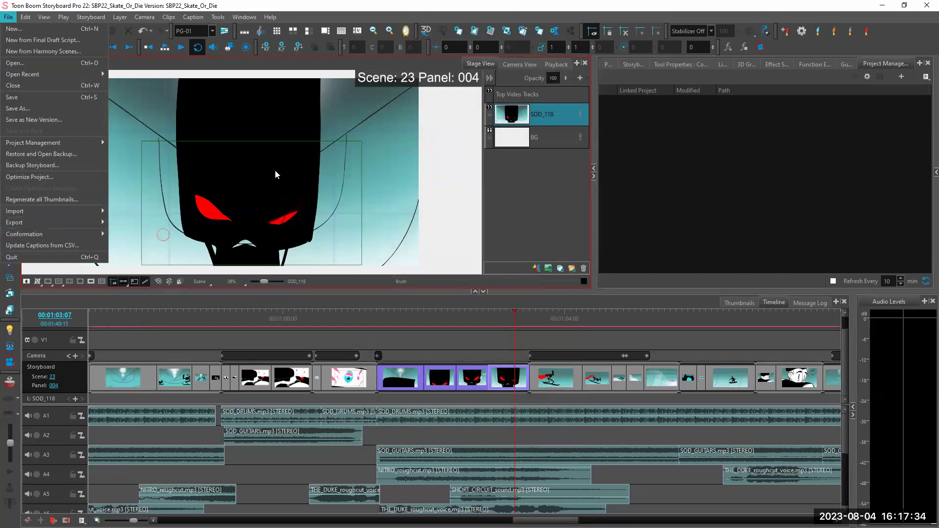
pyautogui.moveTo(100, 223)
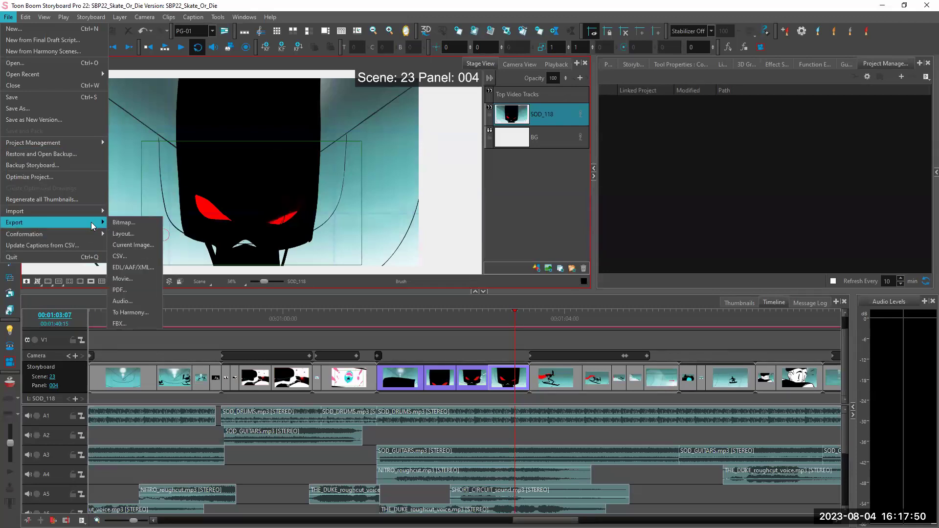
pyautogui.click(128, 258)
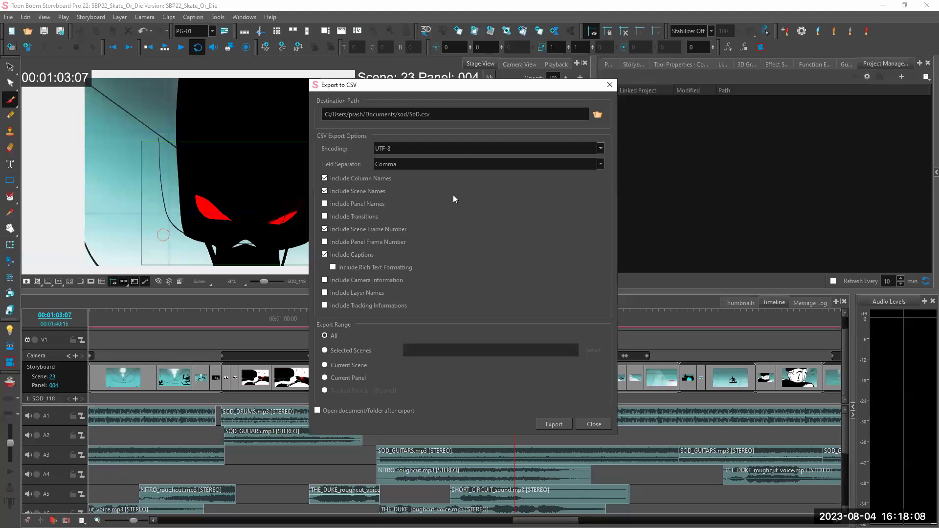
pyautogui.click(610, 86)
# Step: Review the EDL/AAF/XML export settings for file types, movie format and resolution, and close them without exporting
pyautogui.click(8, 16)
pyautogui.moveTo(93, 223)
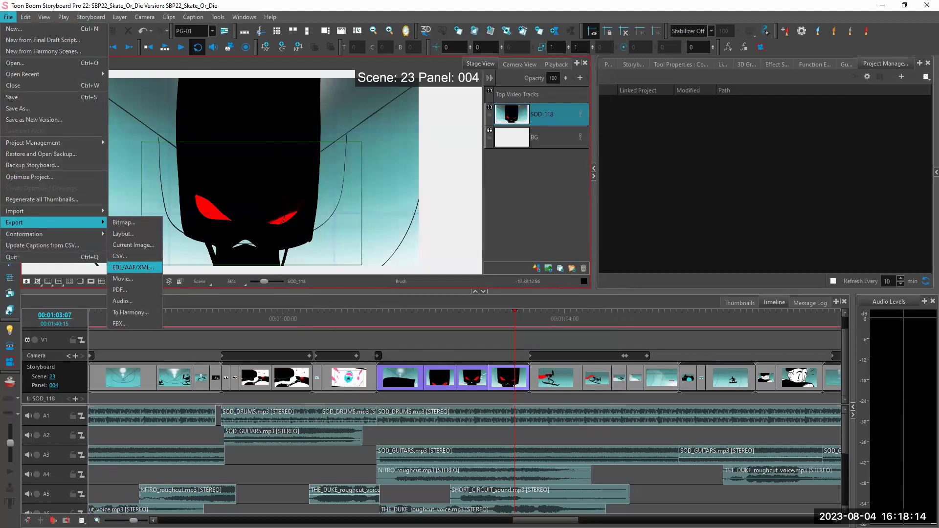
pyautogui.click(148, 269)
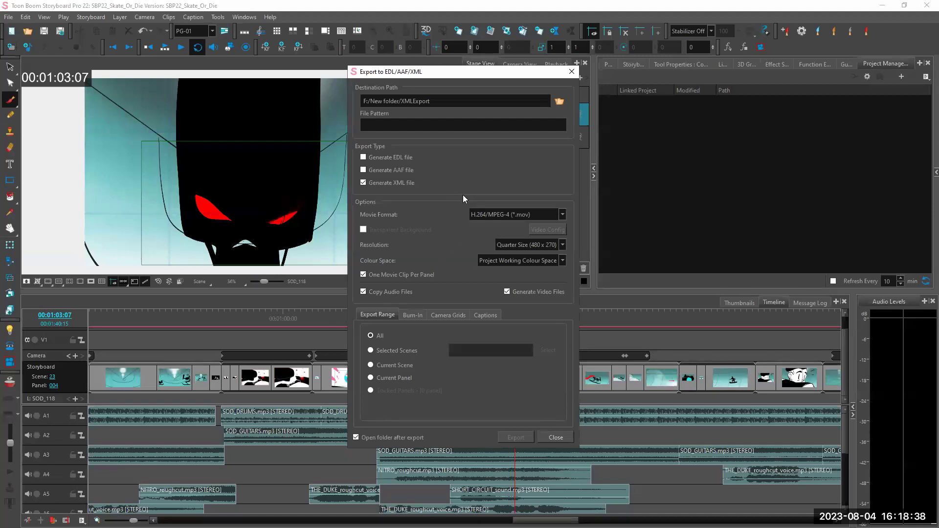
pyautogui.click(572, 72)
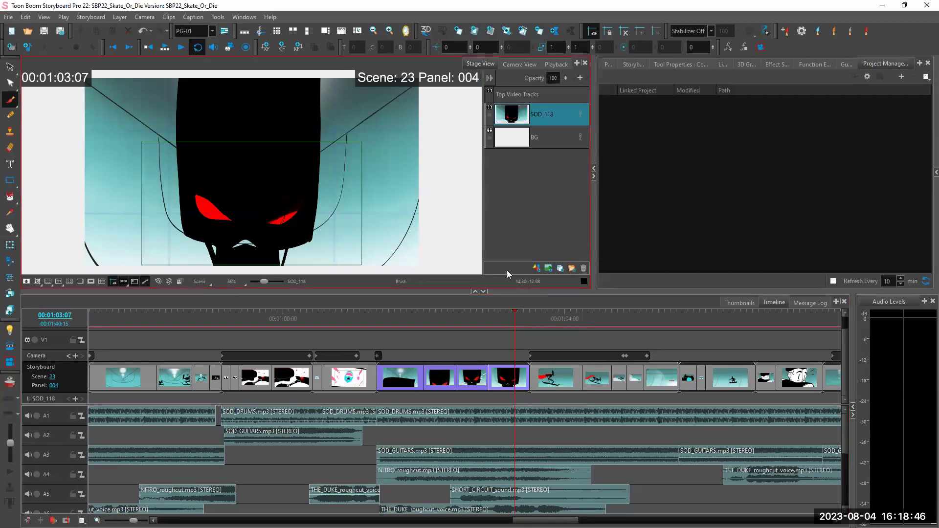
# Step: Look through the PDF export layouts, including the Japanese formats and Overview 2x4 panels, and close without exporting
pyautogui.click(9, 17)
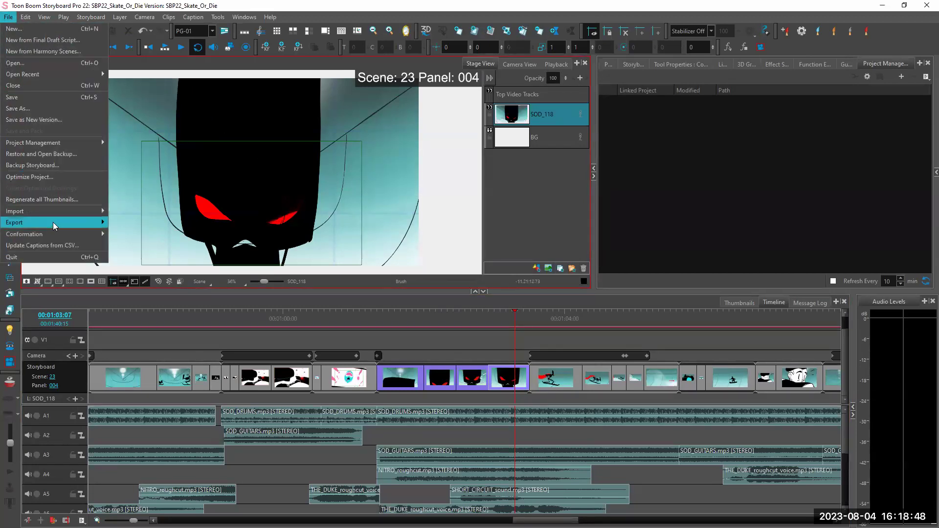
pyautogui.moveTo(74, 223)
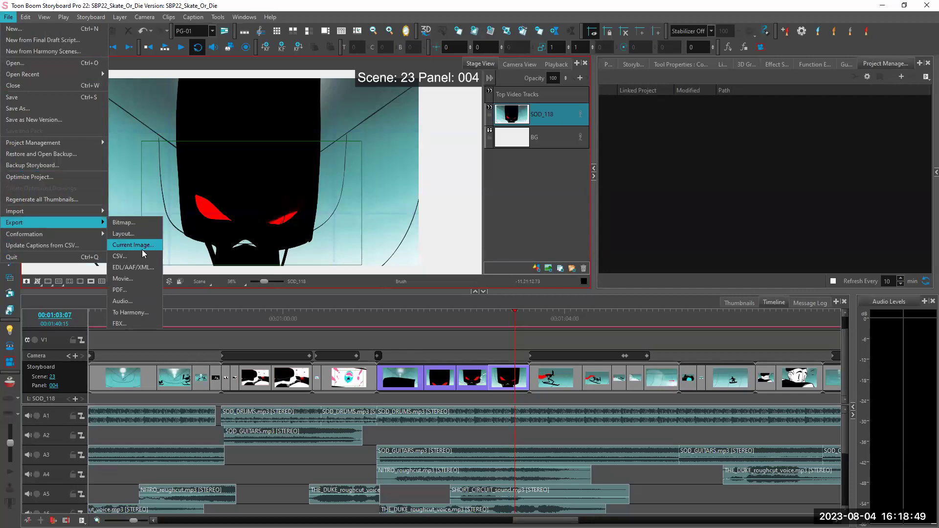
pyautogui.click(141, 290)
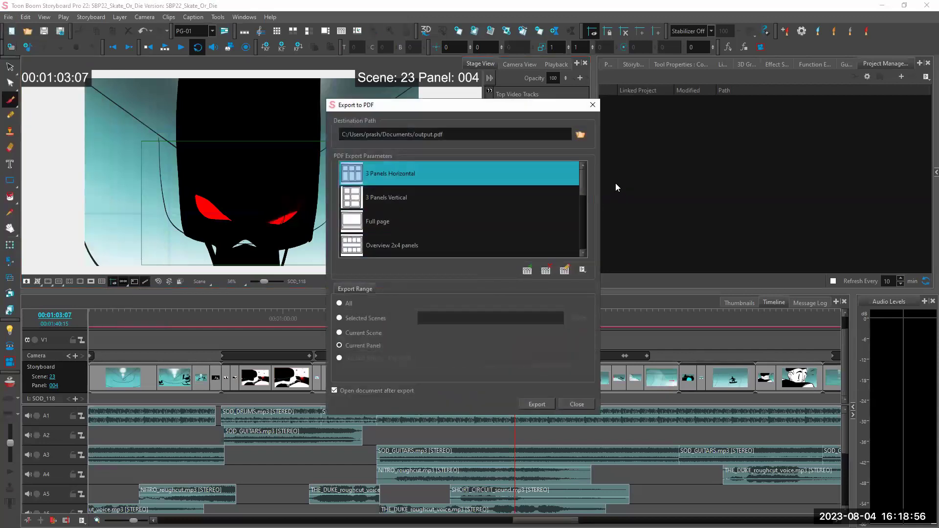
pyautogui.moveTo(583, 183); pyautogui.dragTo(593, 253)
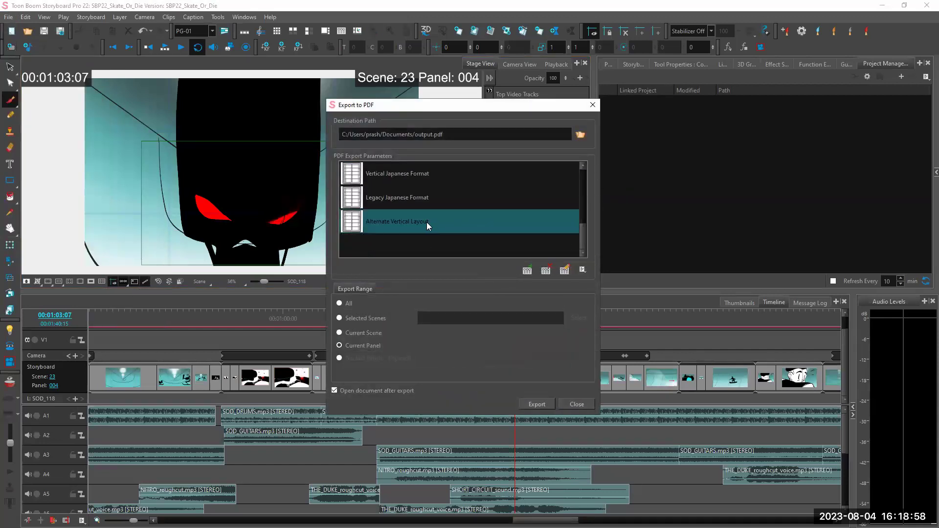
pyautogui.moveTo(579, 234); pyautogui.dragTo(583, 208)
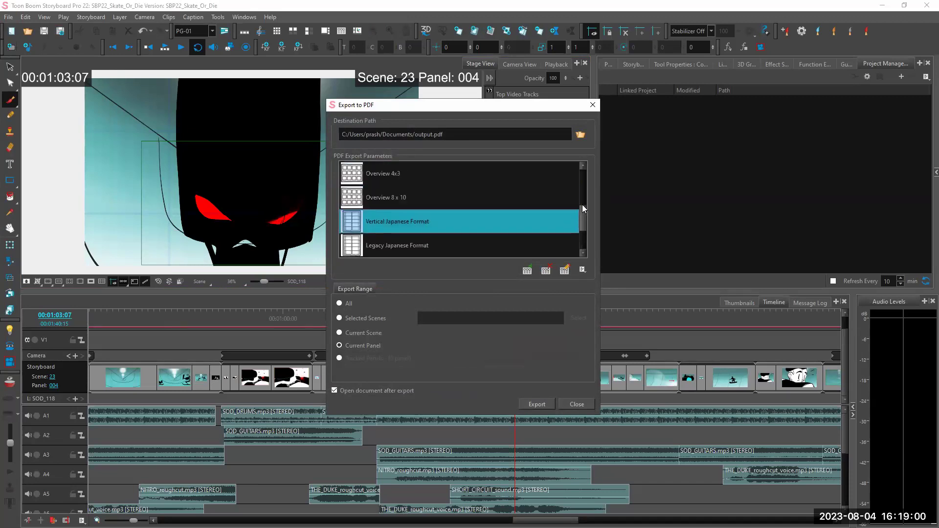
pyautogui.click(507, 217)
pyautogui.click(493, 194)
pyautogui.click(494, 176)
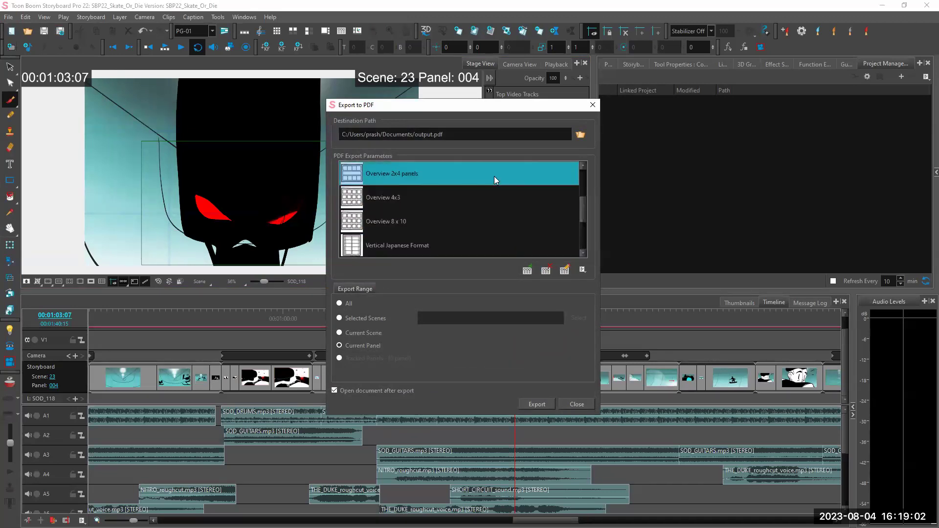
pyautogui.moveTo(585, 208); pyautogui.dragTo(586, 172)
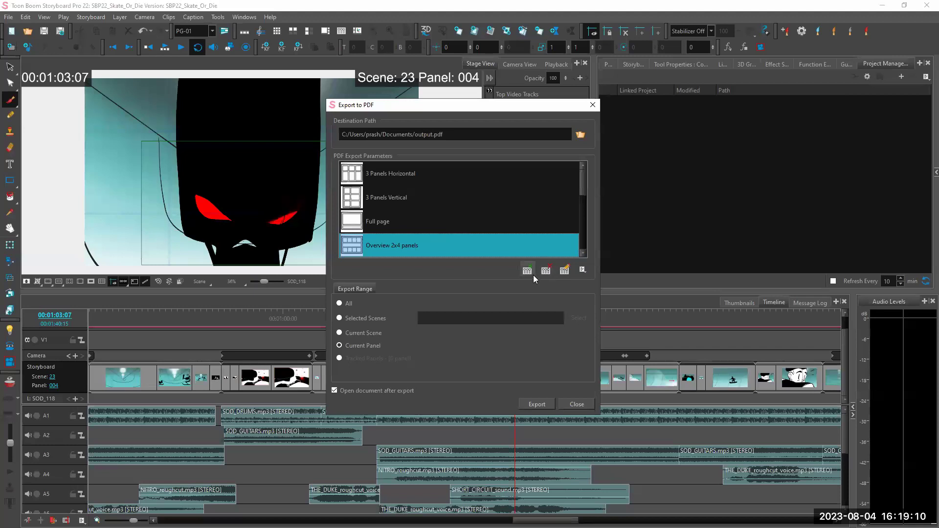
pyautogui.click(568, 402)
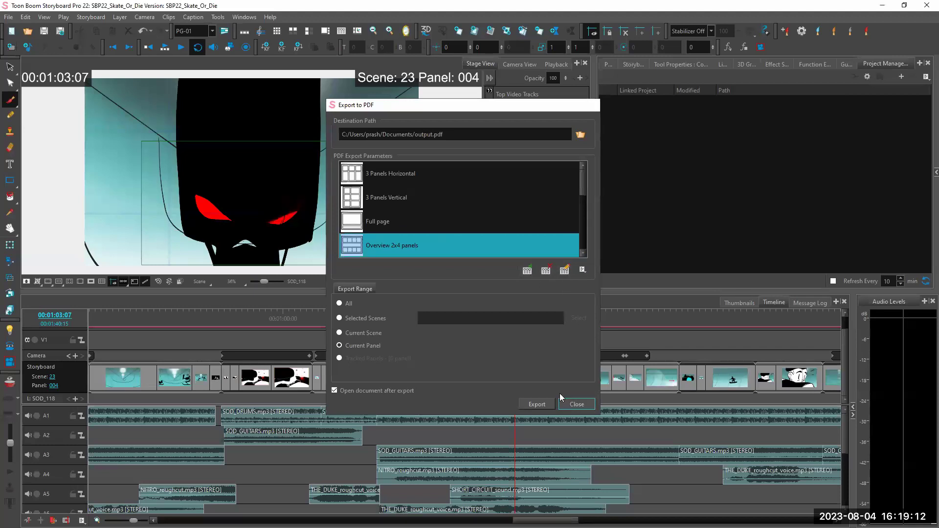
# Step: Review the Export to Harmony settings for format, version, original scene options and export range, and close without exporting
pyautogui.click(8, 16)
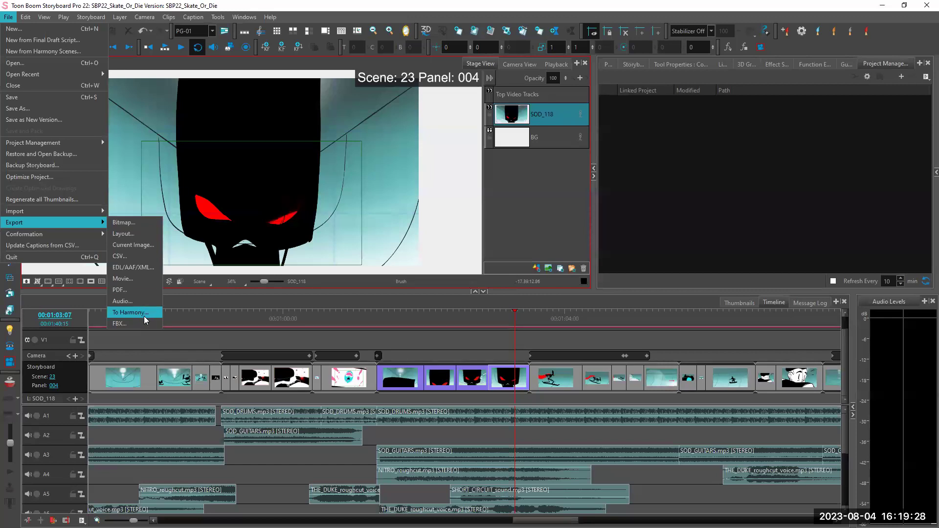
pyautogui.click(142, 316)
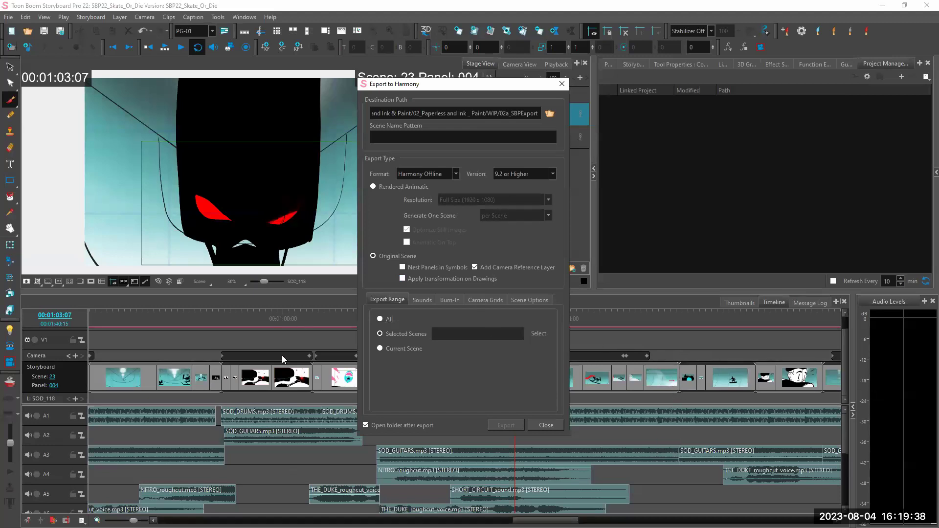
pyautogui.click(463, 143)
pyautogui.click(547, 426)
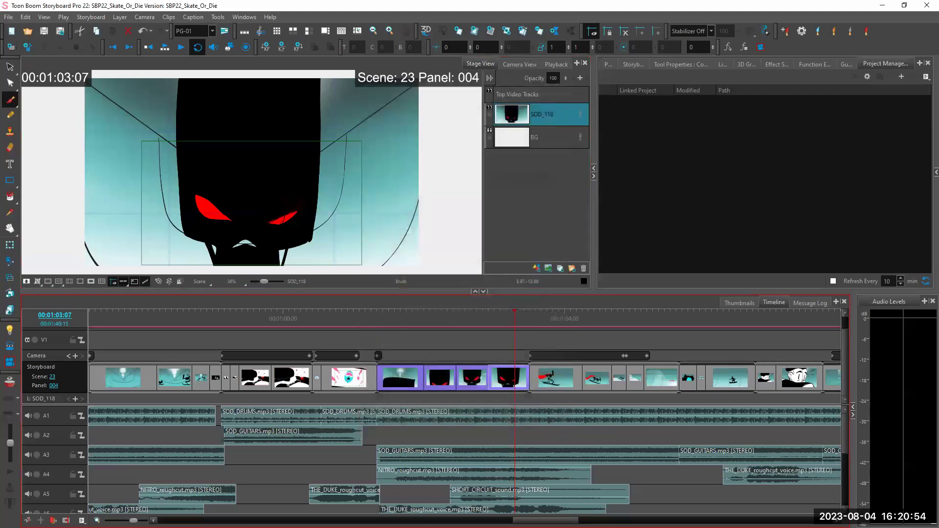
# Step: Switch to Google Chrome with the toonboom.com profile, maximise the window and open the Toon Boom home page
pyautogui.press('super')
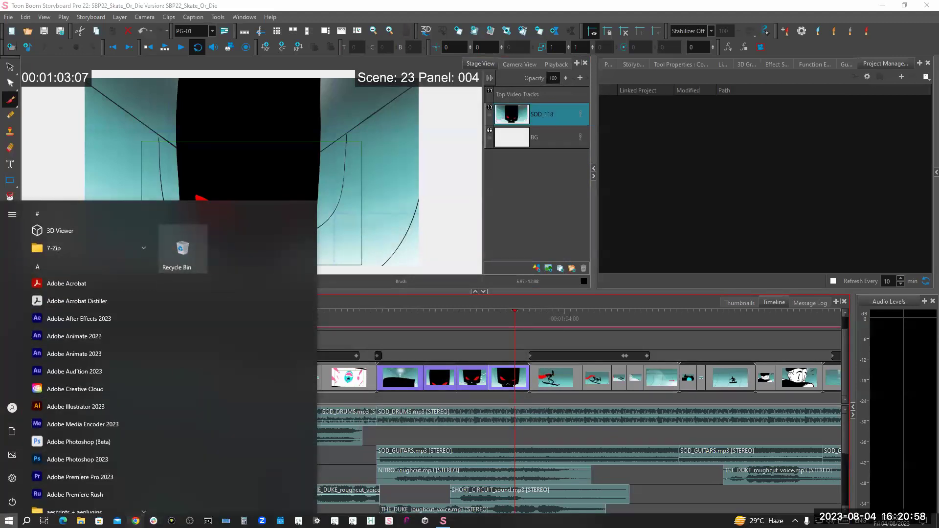
pyautogui.click(136, 521)
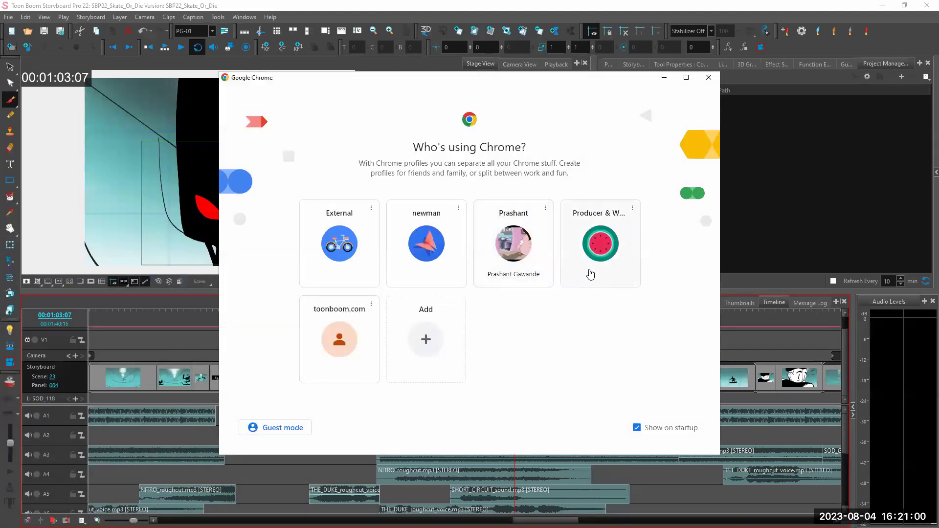
pyautogui.click(353, 348)
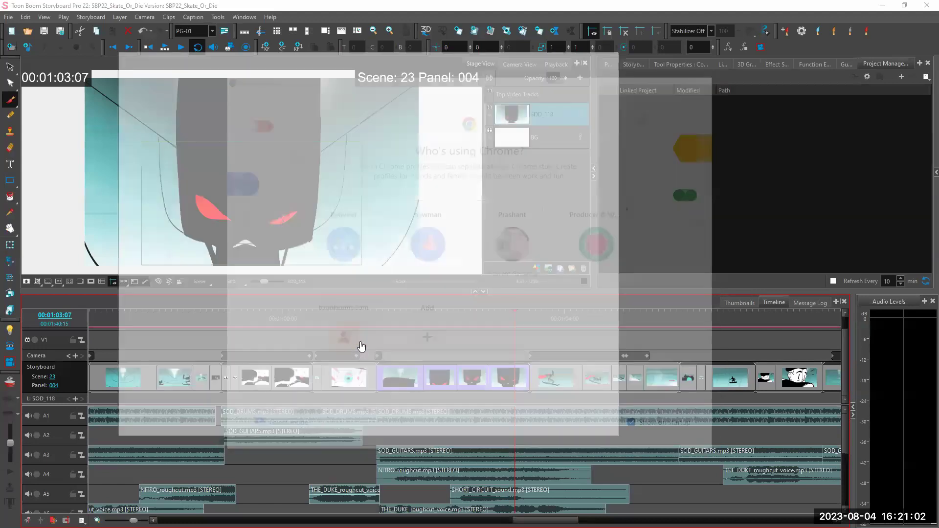
pyautogui.doubleClick(588, 59)
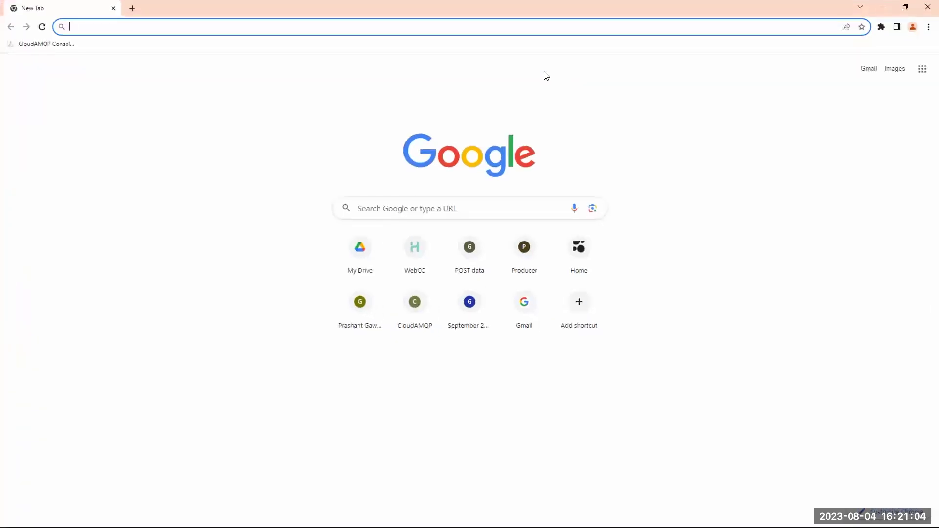
pyautogui.click(575, 248)
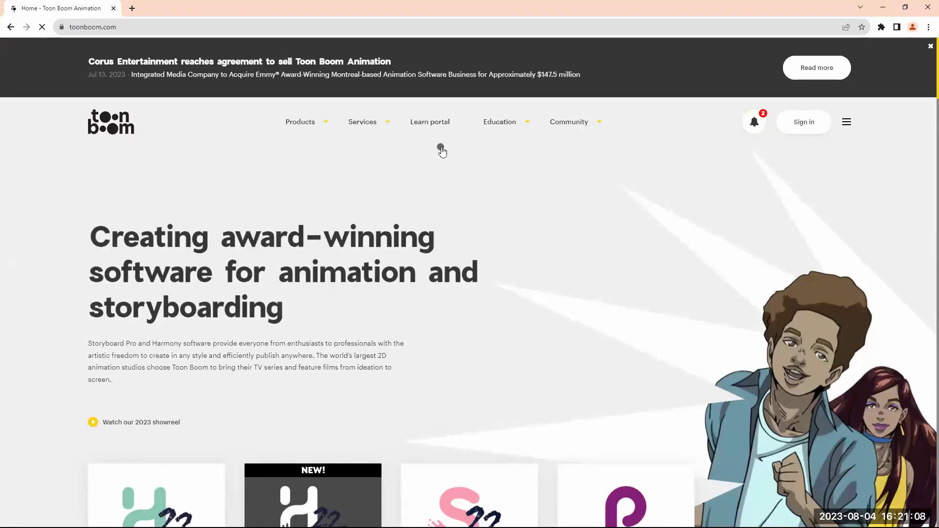
# Step: Open Toon Boom's Learn portal from the home page in a separate browser tab
pyautogui.click(440, 123)
pyautogui.click(356, 124)
pyautogui.click(332, 118)
pyautogui.click(425, 122)
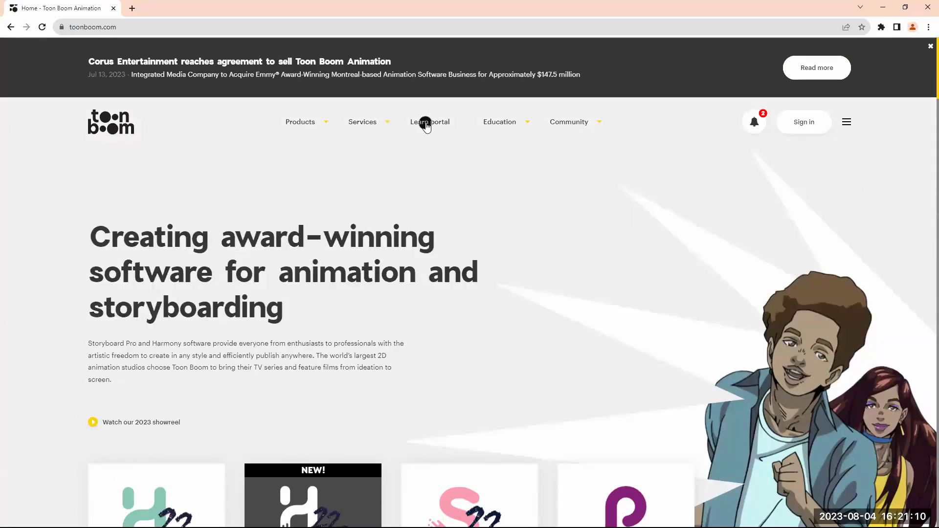
pyautogui.click(441, 123)
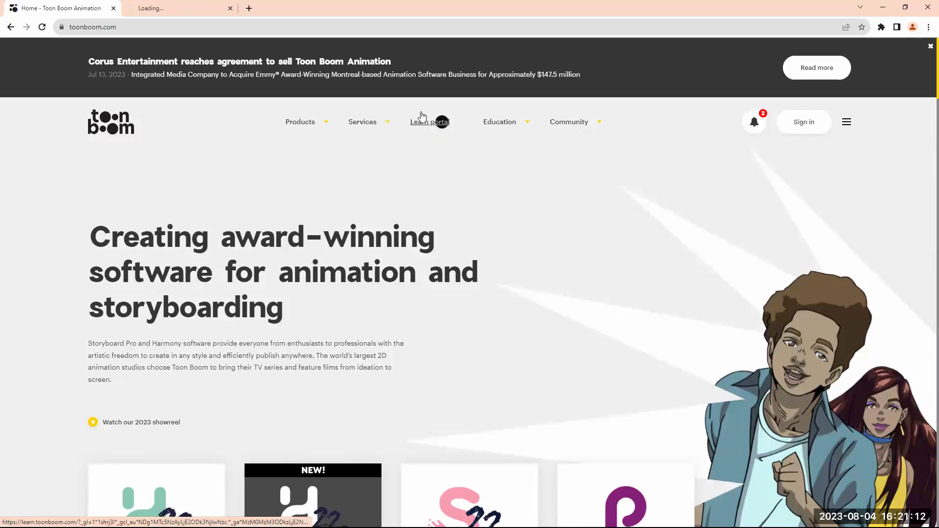
# Step: Go to the Learn portal and bring up its Courses page in another browser tab
pyautogui.click(167, 8)
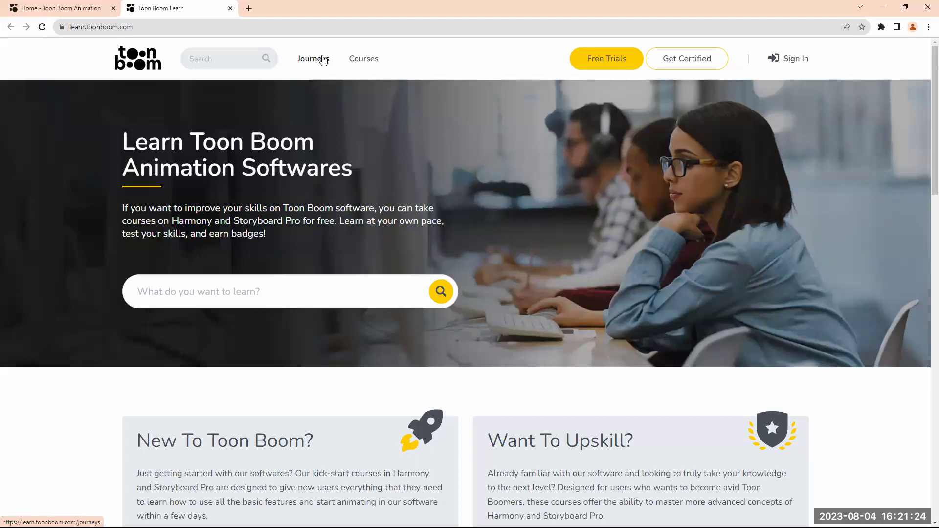
pyautogui.middleClick(362, 60)
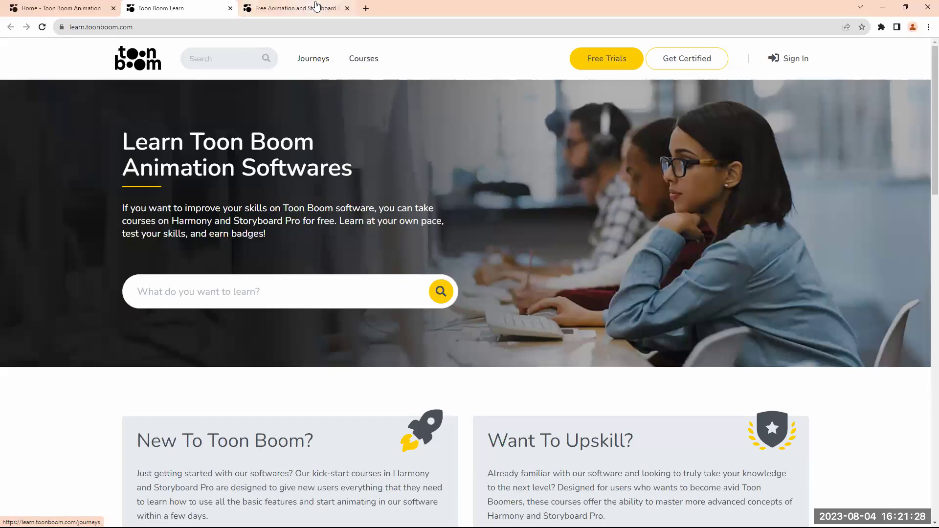
pyautogui.click(313, 8)
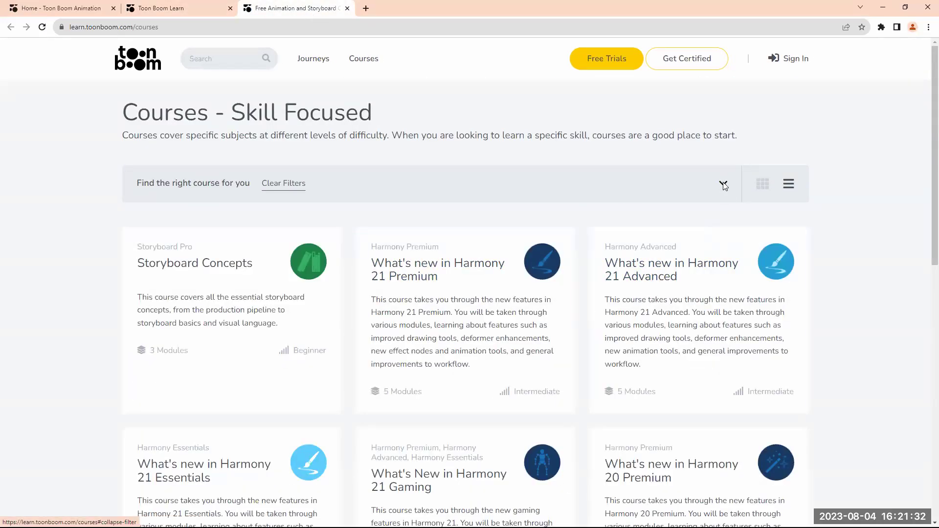
# Step: Expand the course filters and look over the product, difficulty level and tag options alongside the course list
pyautogui.click(725, 186)
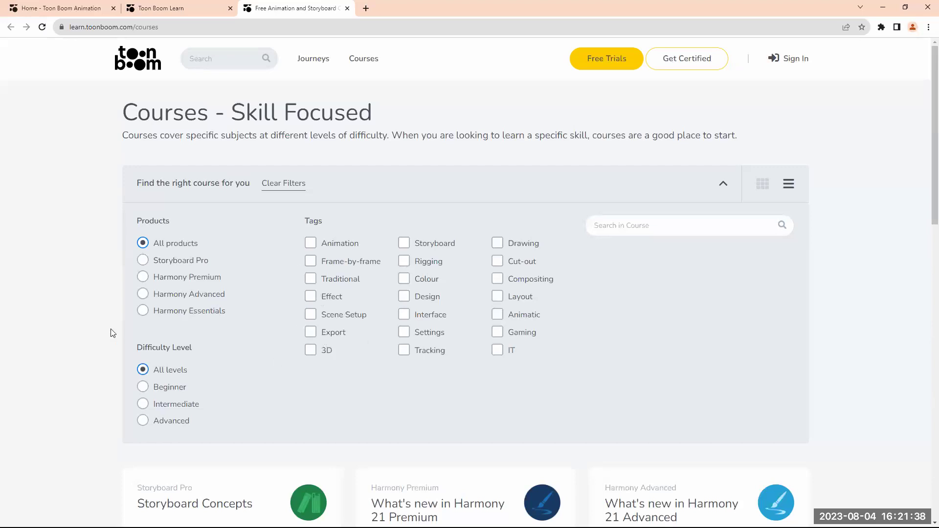
pyautogui.scroll(-2, 96, 313)
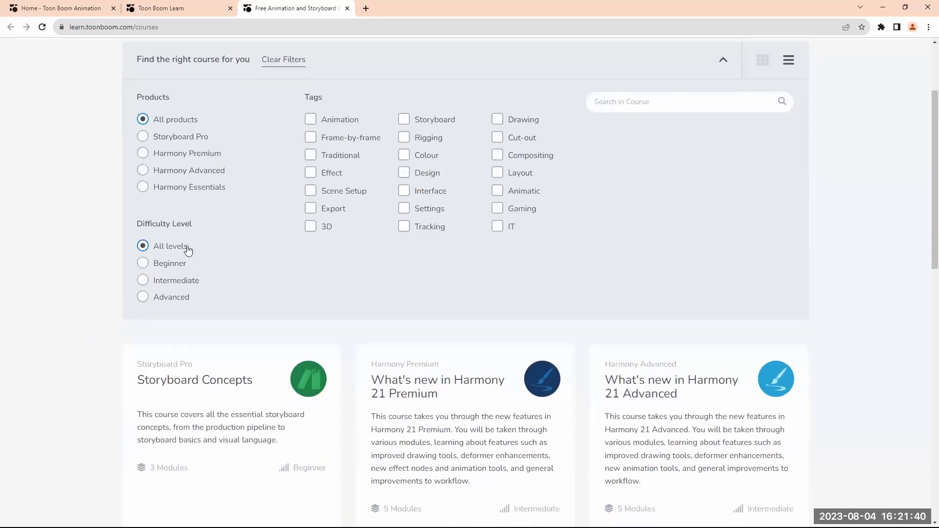
pyautogui.scroll(-3, 299, 273)
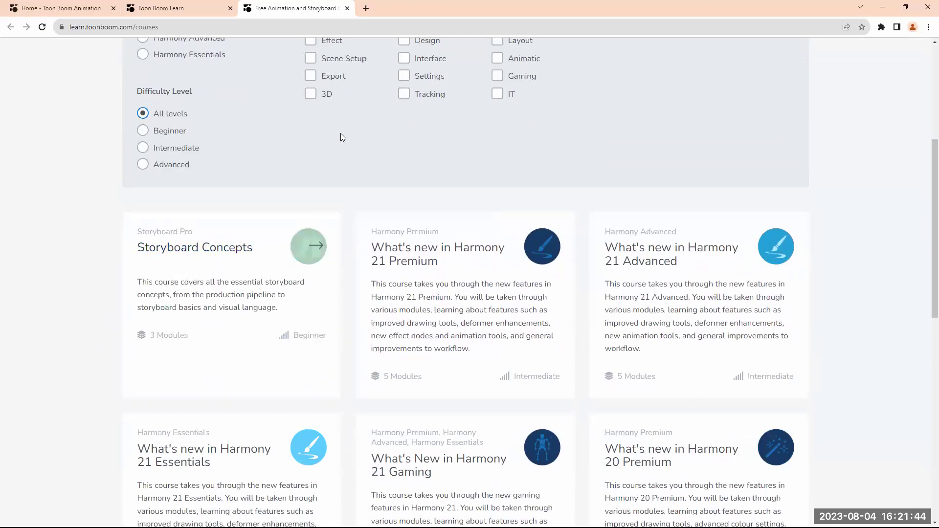
pyautogui.scroll(2, 139, 102)
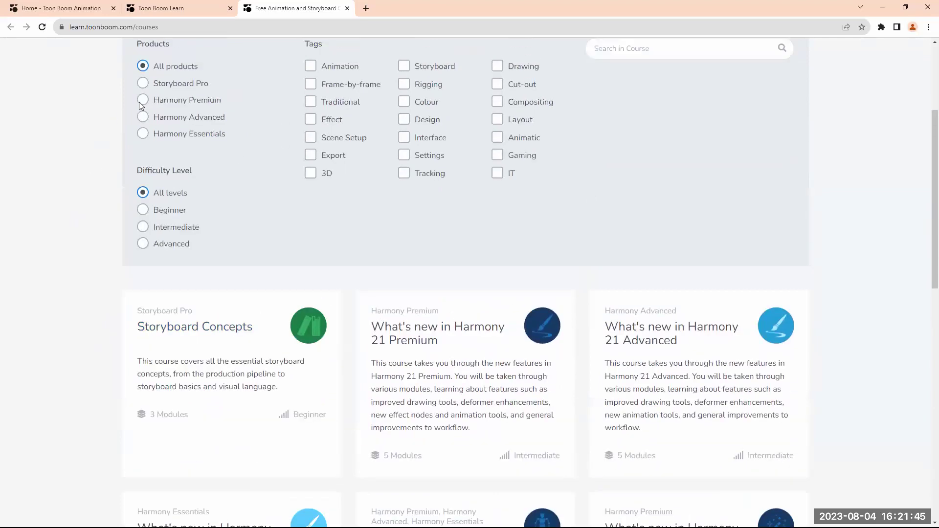
# Step: Open the Community page of the Toon Boom site and look through its social and forum links
pyautogui.click(95, 7)
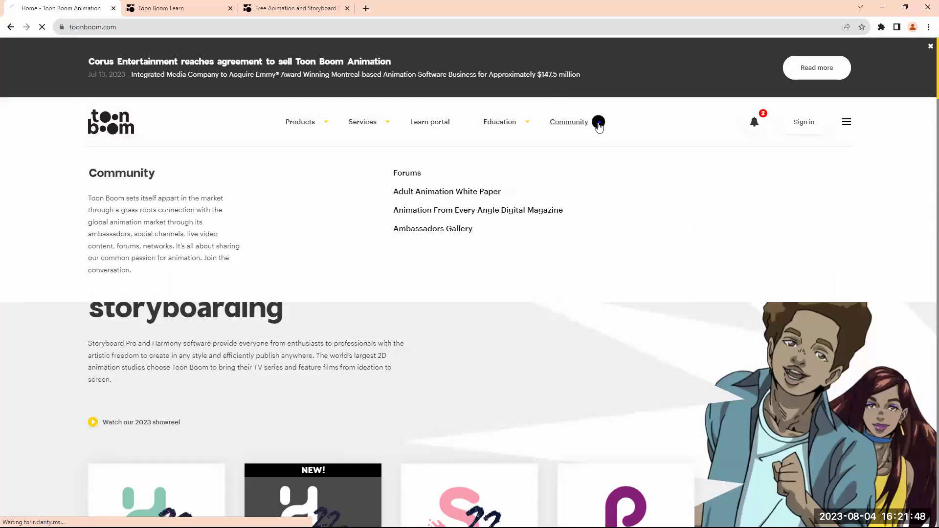
pyautogui.click(599, 125)
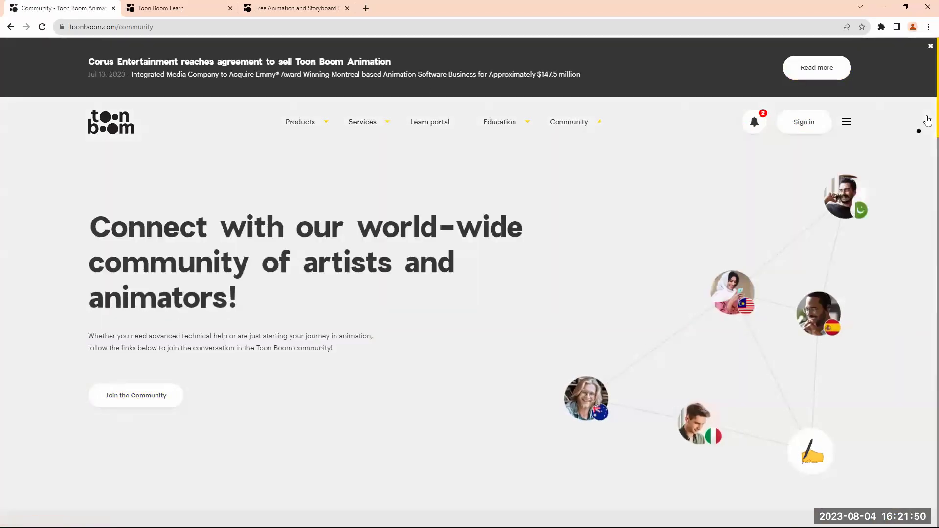
pyautogui.scroll(-15, 924, 168)
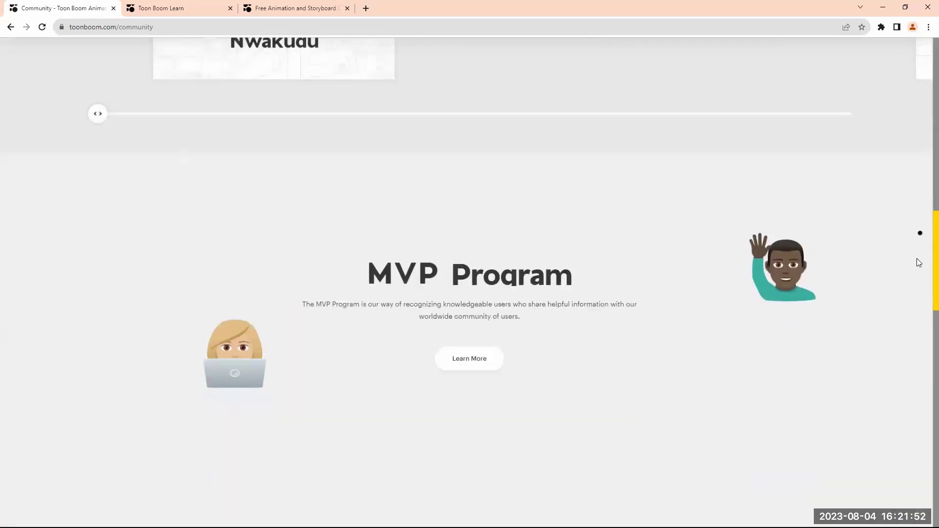
pyautogui.scroll(-10, 918, 259)
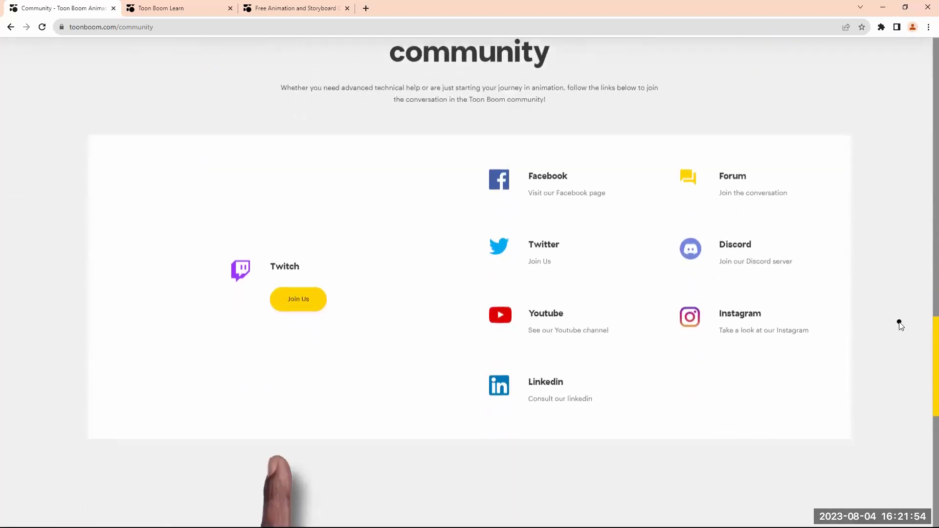
pyautogui.scroll(-1, 899, 324)
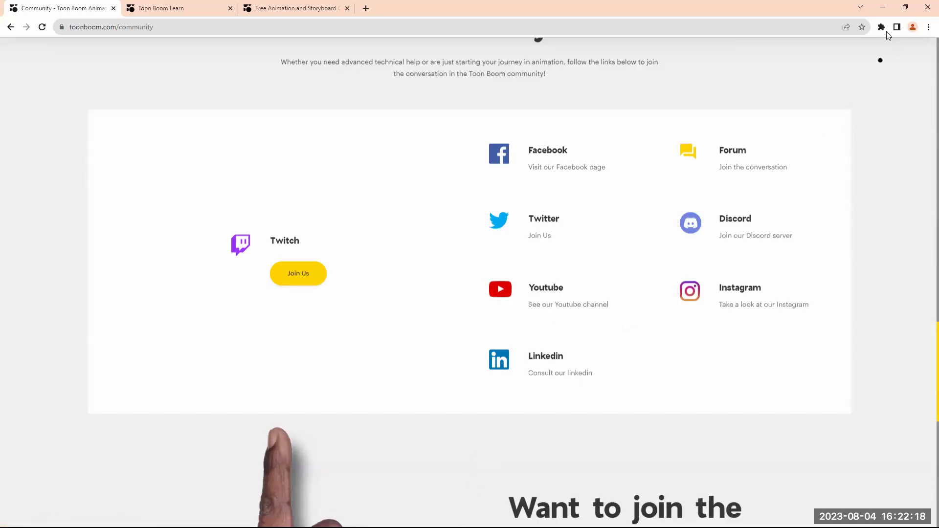
# Step: Return to Storyboard Pro and open the recent project SBP22_DEMO_BLANK in place of the Skate Or Die project
pyautogui.click(885, 8)
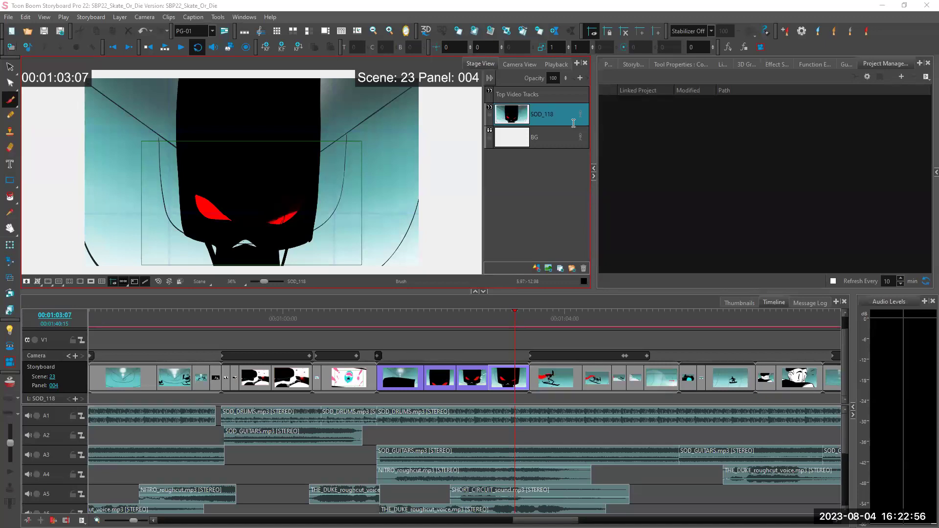
pyautogui.click(791, 149)
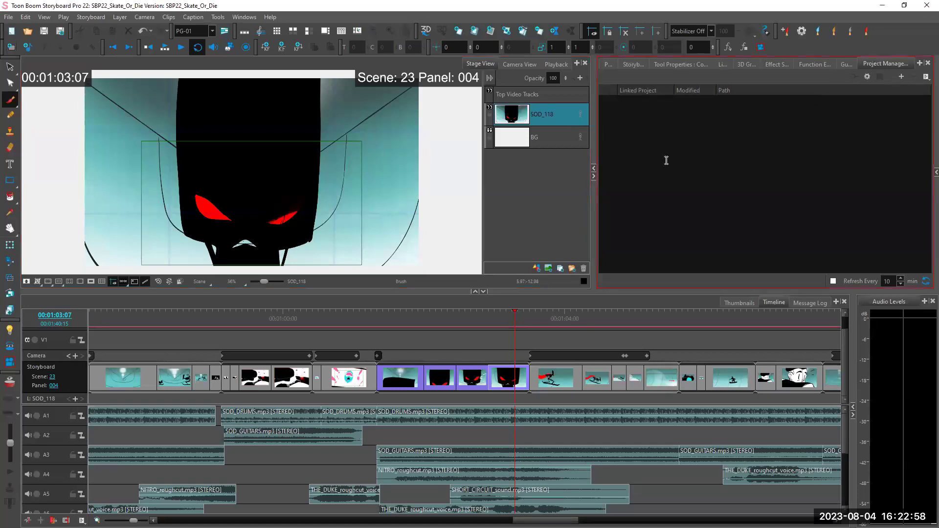
pyautogui.click(575, 185)
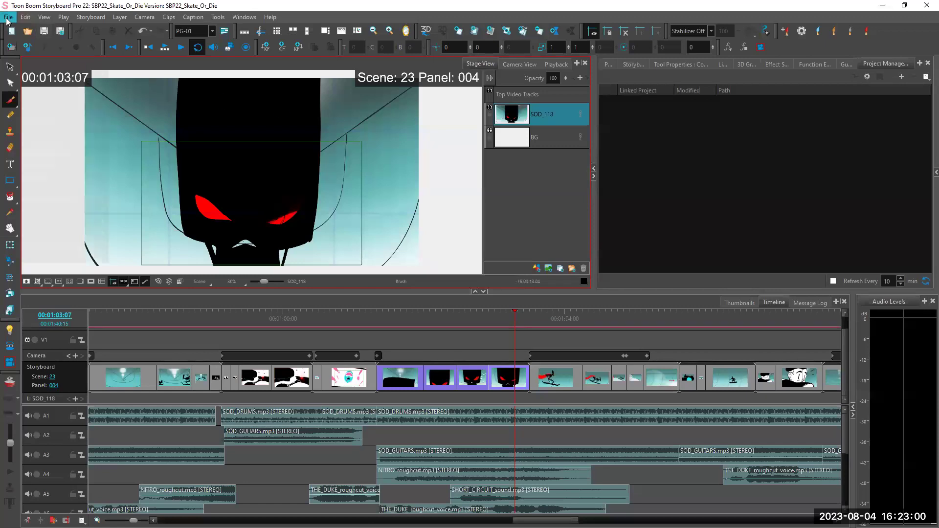
pyautogui.click(6, 18)
pyautogui.moveTo(57, 75)
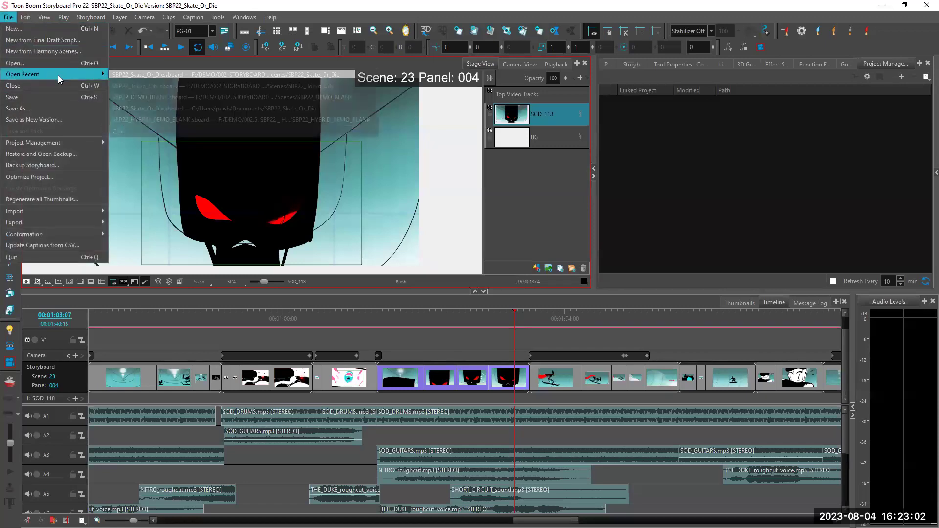
pyautogui.press('Escape')
pyautogui.click(158, 99)
pyautogui.click(531, 277)
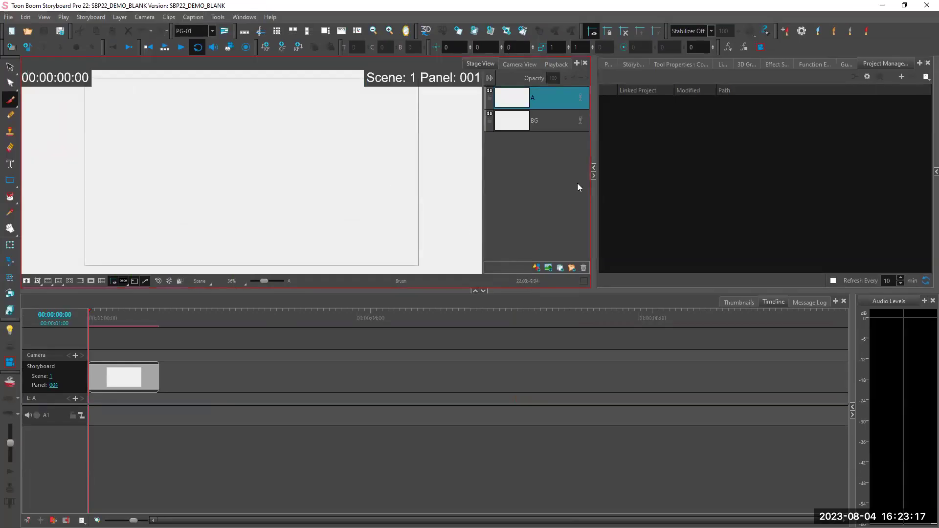
# Step: Enlarge the stage area and display the storyboard as thumbnails instead of the timeline
pyautogui.click(700, 81)
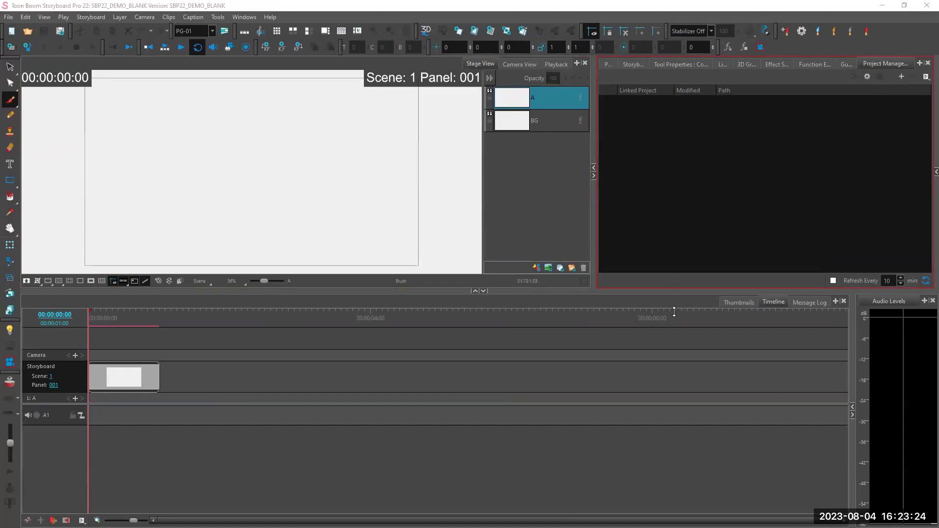
pyautogui.moveTo(673, 302); pyautogui.dragTo(696, 347)
pyautogui.click(735, 362)
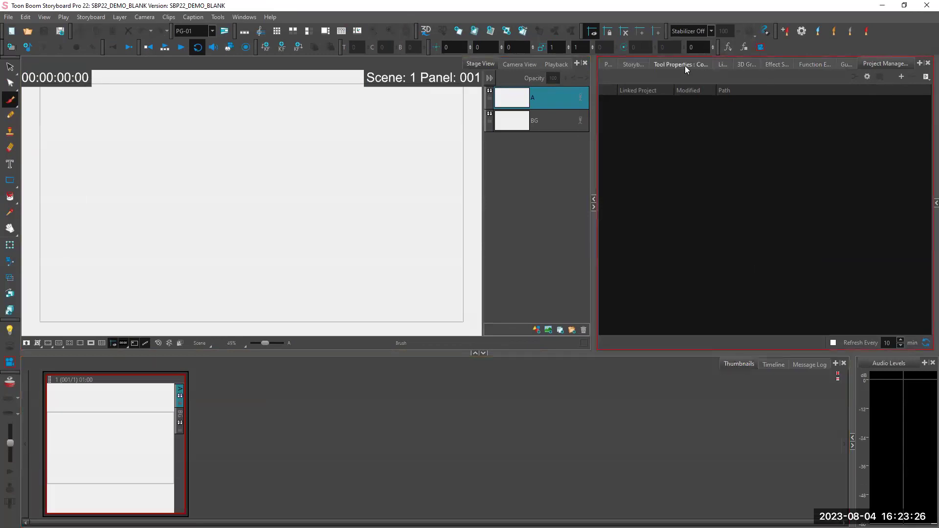
# Step: Add the 04_Guides_and_OnionSkin template from the SBP22_Library Templates folder after scene 1, accepting the scene renaming
pyautogui.click(723, 65)
pyautogui.click(651, 303)
pyautogui.click(888, 150)
pyautogui.moveTo(888, 151); pyautogui.dragTo(454, 457)
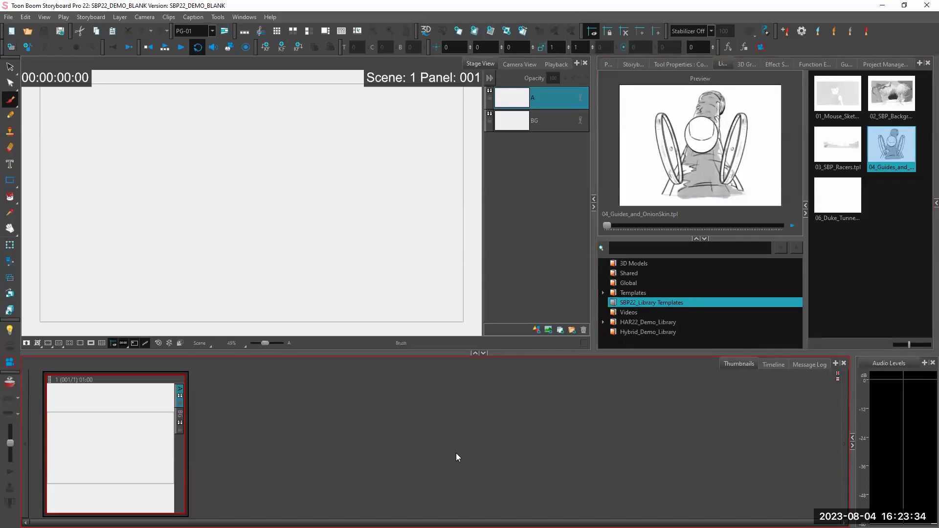
pyautogui.click(898, 179)
pyautogui.moveTo(895, 151); pyautogui.dragTo(673, 313)
pyautogui.moveTo(405, 419); pyautogui.dragTo(404, 437)
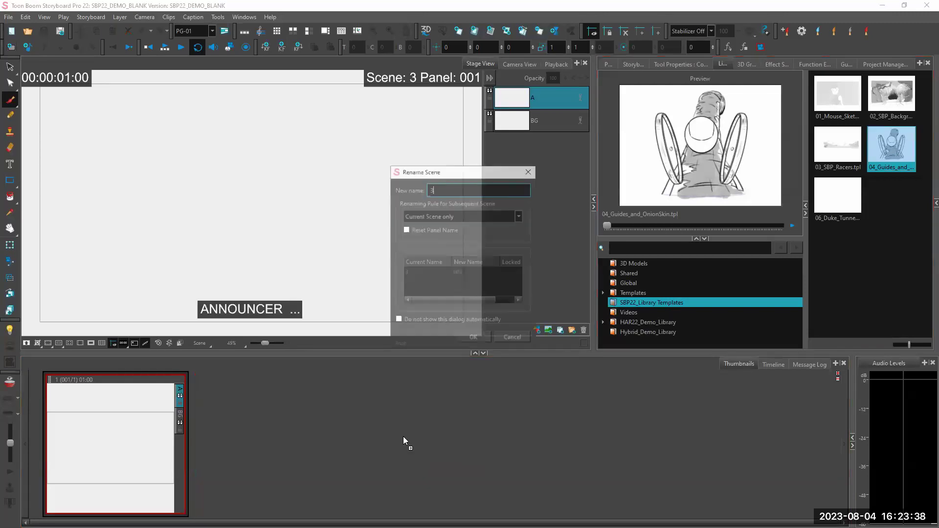
pyautogui.click(473, 338)
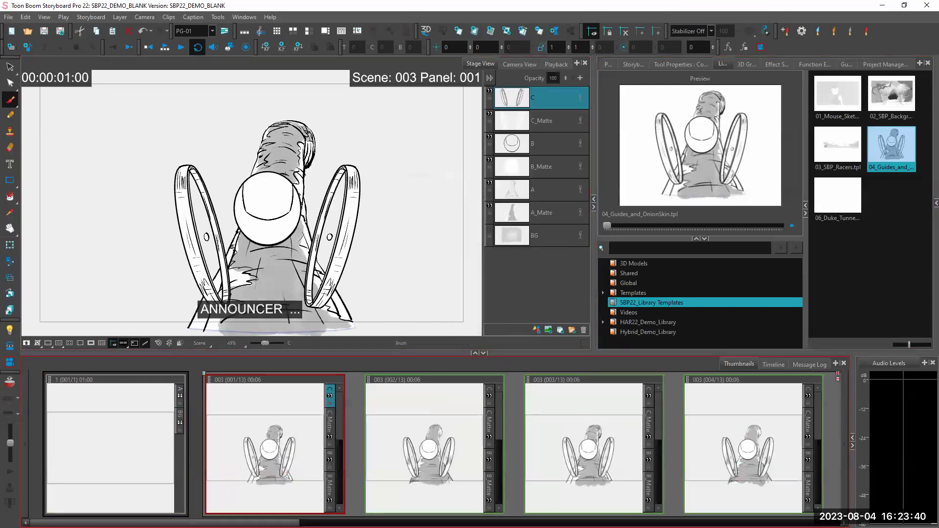
# Step: Select the panel of scene 4 and turn on its 3-Point Perspective_RaceCraft guide
pyautogui.scroll(-5, 723, 462)
pyautogui.click(723, 463)
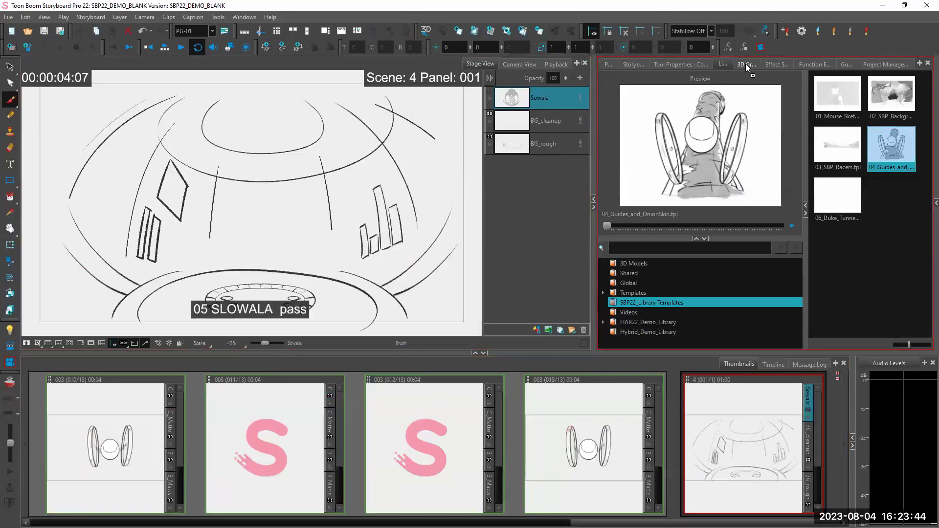
pyautogui.click(838, 64)
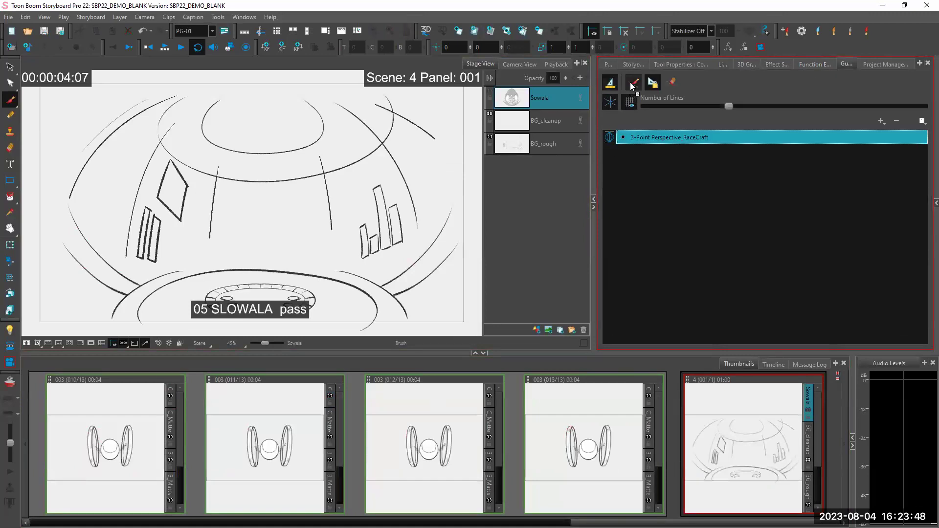
pyautogui.click(611, 84)
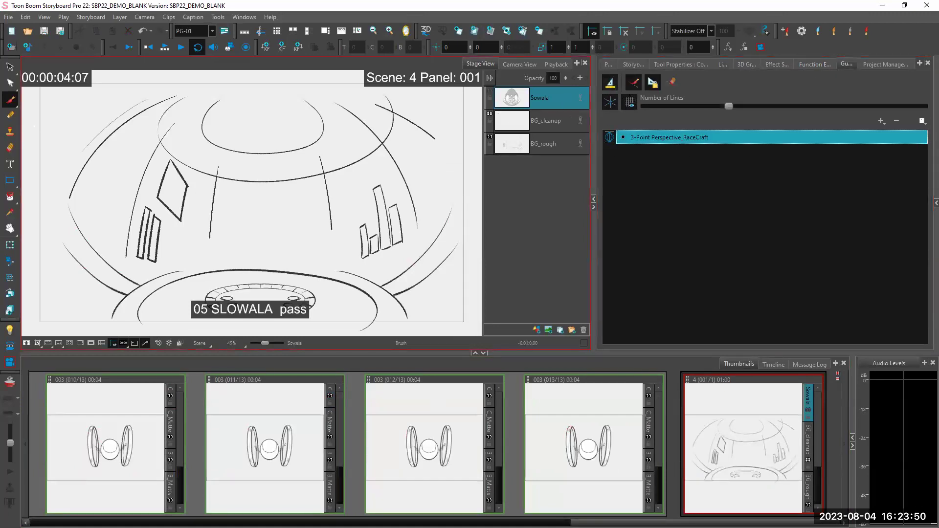
# Step: Trace the two long curved wall lines on each side of the drawing with the Pencil tool on the BG_cleanup layer, following the guide
pyautogui.click(551, 121)
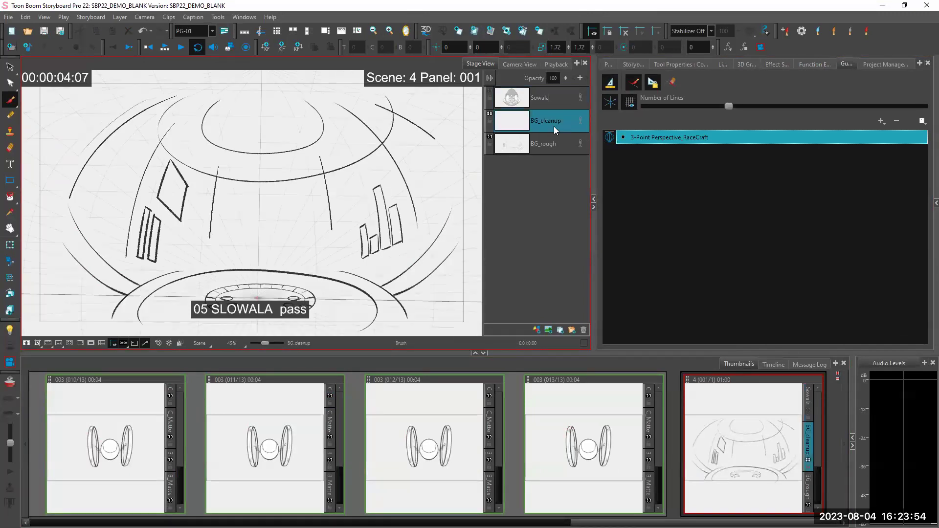
pyautogui.click(12, 117)
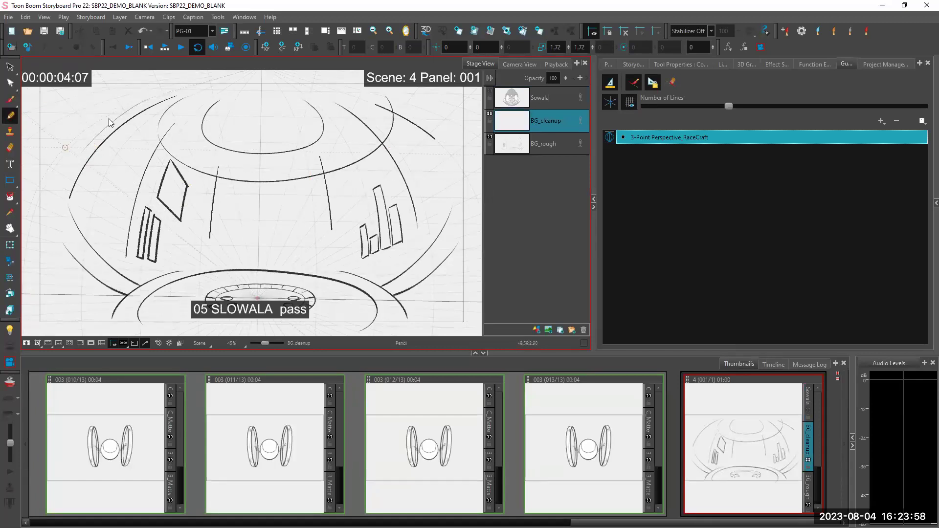
pyautogui.click(13, 115)
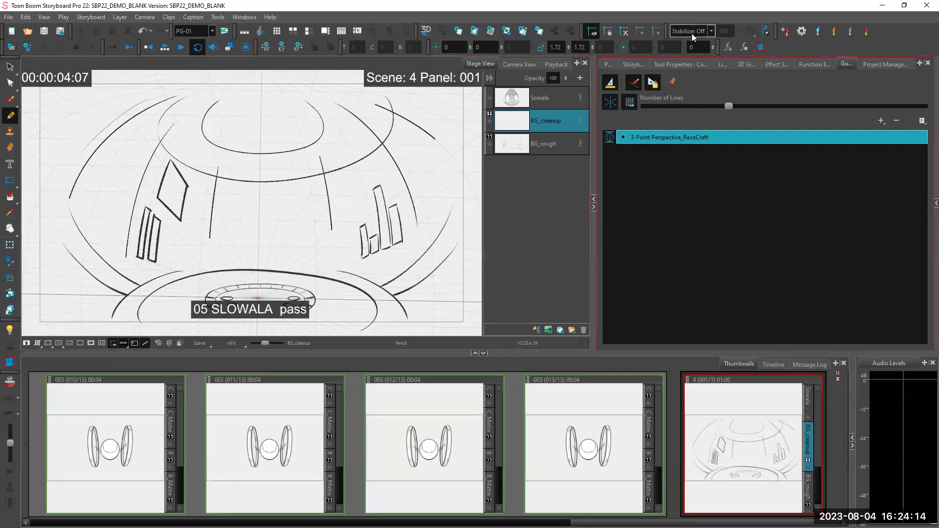
pyautogui.moveTo(124, 266)
pyautogui.mouseDown()
pyautogui.moveTo(149, 159)
pyautogui.moveTo(182, 115)
pyautogui.mouseUp()
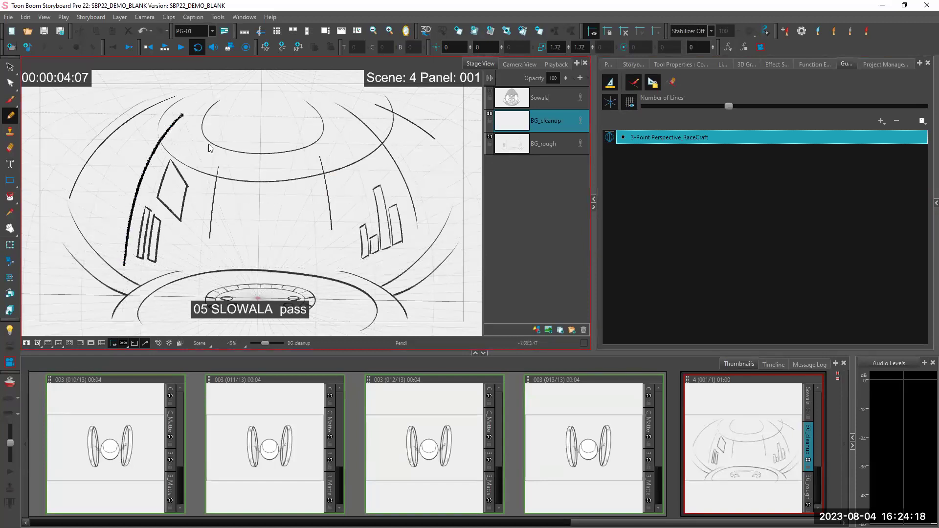
pyautogui.moveTo(67, 206); pyautogui.dragTo(85, 168)
pyautogui.moveTo(137, 130); pyautogui.dragTo(187, 92)
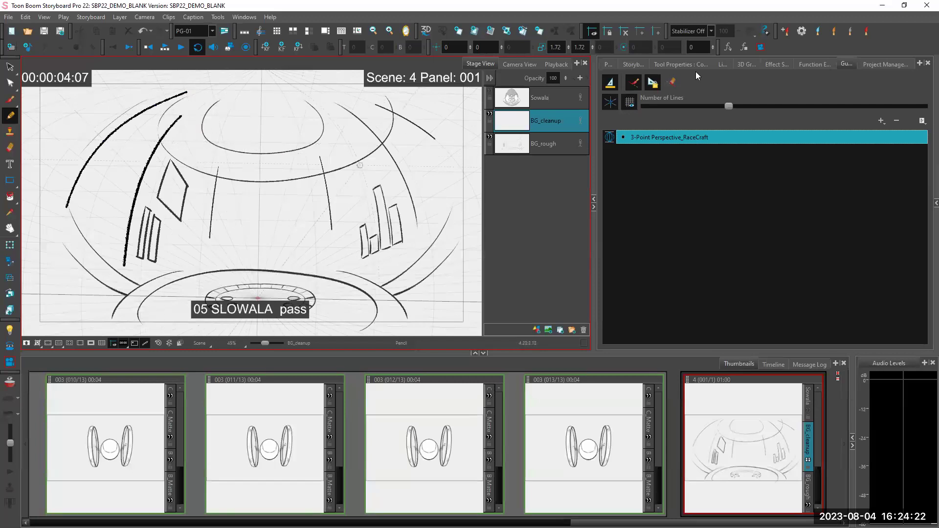
pyautogui.moveTo(332, 100)
pyautogui.mouseDown()
pyautogui.moveTo(400, 171)
pyautogui.moveTo(418, 233)
pyautogui.mouseUp()
pyautogui.moveTo(371, 102); pyautogui.dragTo(447, 148)
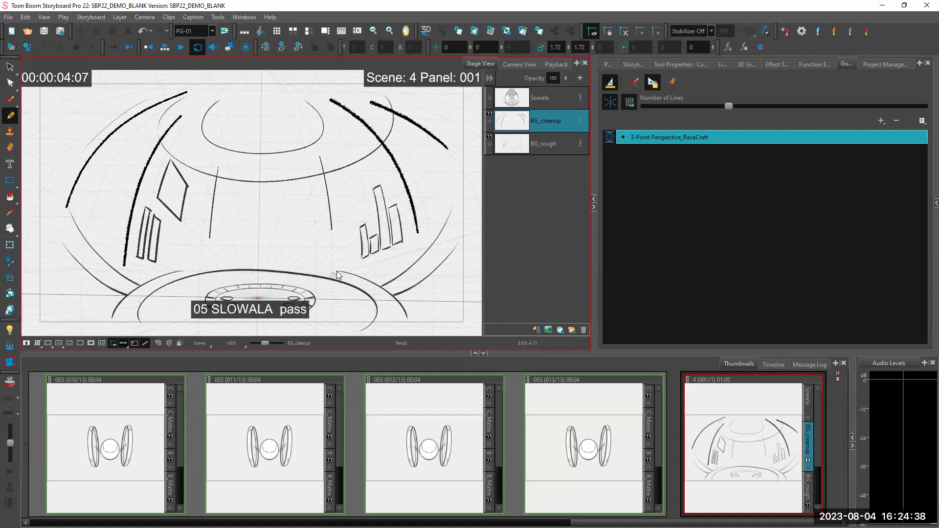
# Step: Try freehand pencil strokes near the platform's right edge with guide alignment off, and undo them
pyautogui.moveTo(314, 261)
pyautogui.mouseDown()
pyautogui.moveTo(325, 299)
pyautogui.moveTo(331, 284)
pyautogui.moveTo(319, 301)
pyautogui.moveTo(329, 301)
pyautogui.mouseUp()
pyautogui.hotkey('ctrl', 'z')
pyautogui.hotkey('ctrl', 'z')
pyautogui.hotkey('ctrl', 'z')
pyautogui.hotkey('ctrl', 'z')
pyautogui.hotkey('ctrl', 'z')
pyautogui.hotkey('ctrl', 'z')
pyautogui.hotkey('ctrl', 'z')
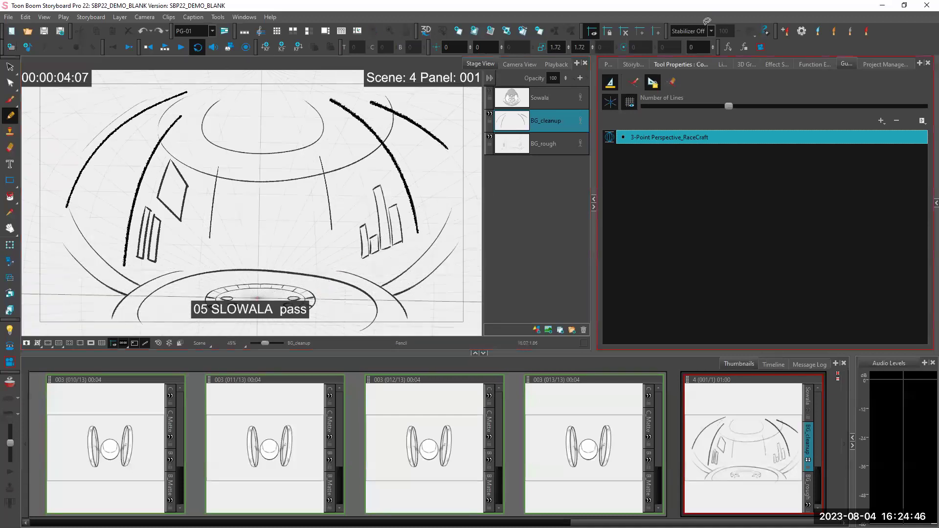
# Step: Set the pencil stabilizer to Average, test it by drawing a small stick figure near the platform's right edge, and undo the figure
pyautogui.click(698, 31)
pyautogui.click(698, 54)
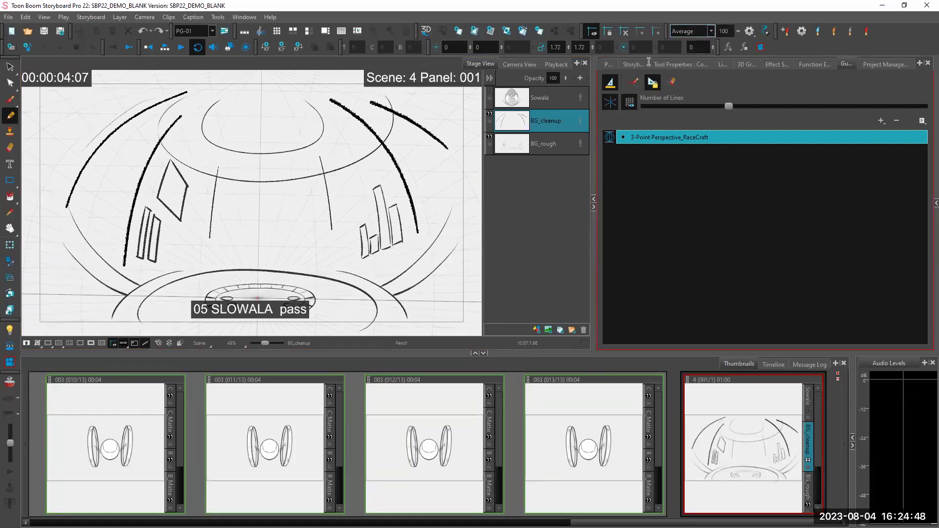
pyautogui.moveTo(334, 246)
pyautogui.mouseDown()
pyautogui.moveTo(331, 266)
pyautogui.moveTo(345, 249)
pyautogui.moveTo(334, 245)
pyautogui.moveTo(332, 294)
pyautogui.moveTo(344, 295)
pyautogui.mouseUp()
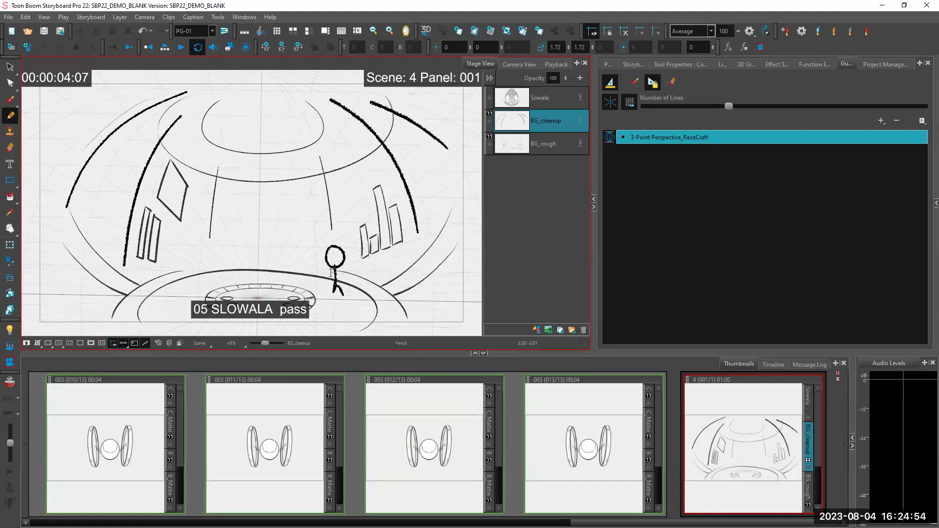
pyautogui.click(612, 94)
pyautogui.hotkey('ctrl', 'z')
pyautogui.hotkey('ctrl', 'z')
pyautogui.hotkey('ctrl', 'z')
pyautogui.hotkey('ctrl', 'z')
# Step: Align strokes to the guide again and trace the two inner wall lines and the first window bar on the drawing's left side
pyautogui.click(635, 82)
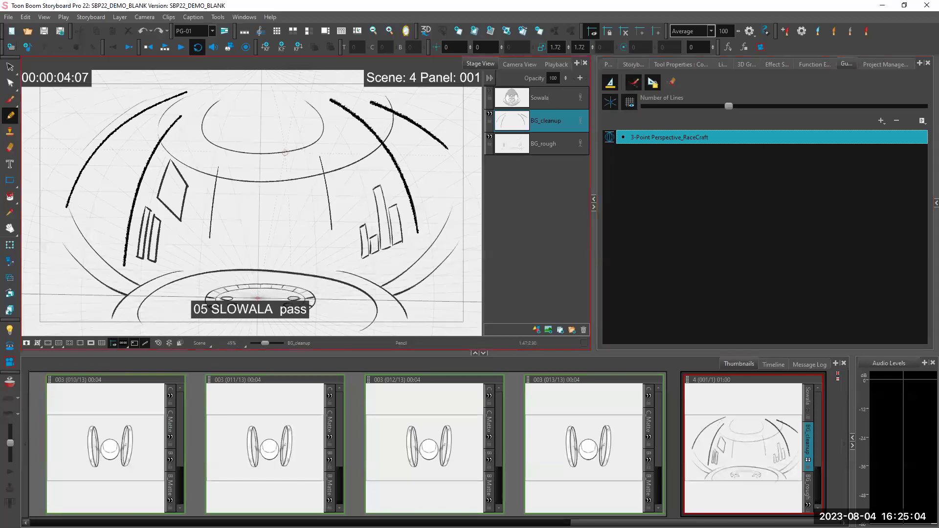
pyautogui.click(316, 152)
pyautogui.moveTo(317, 152); pyautogui.dragTo(334, 239)
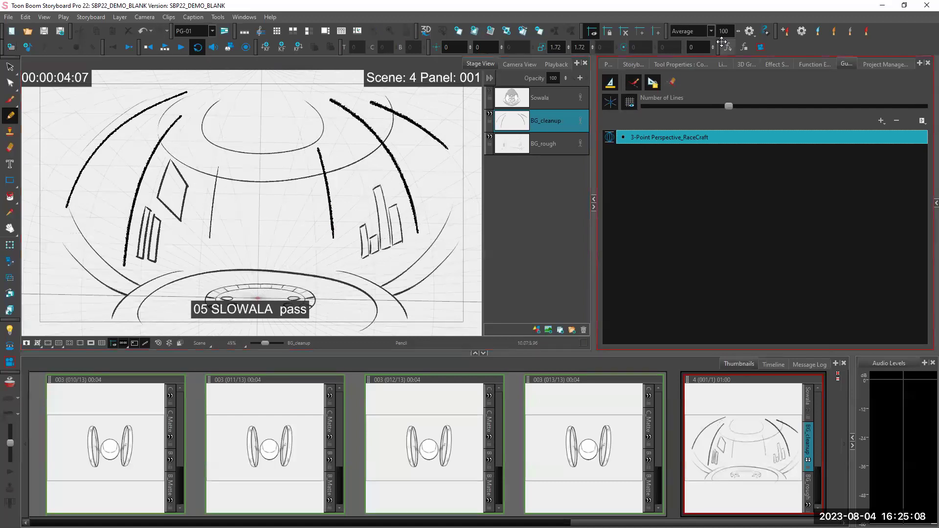
pyautogui.moveTo(218, 159); pyautogui.dragTo(207, 250)
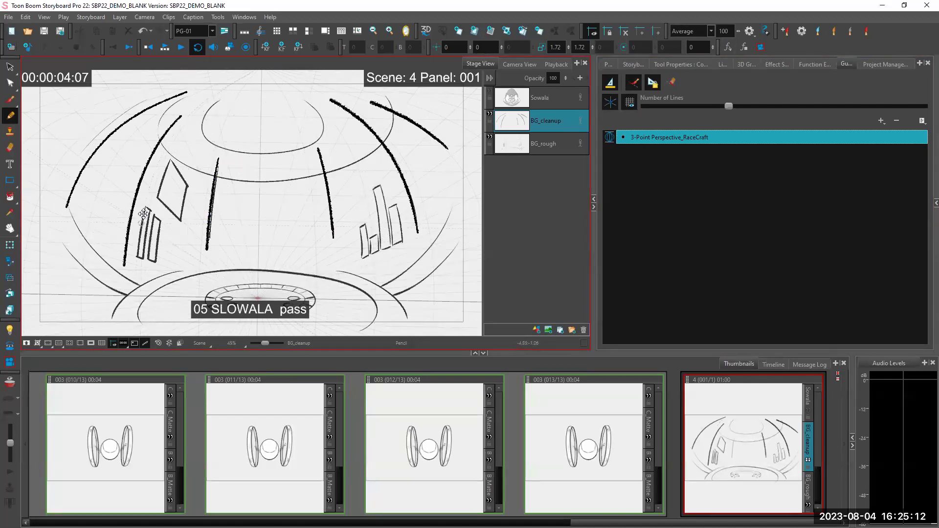
pyautogui.moveTo(146, 206); pyautogui.dragTo(136, 266)
pyautogui.moveTo(151, 208)
pyautogui.mouseDown()
pyautogui.moveTo(144, 269)
pyautogui.moveTo(144, 220)
pyautogui.moveTo(137, 259)
pyautogui.moveTo(156, 261)
pyautogui.mouseUp()
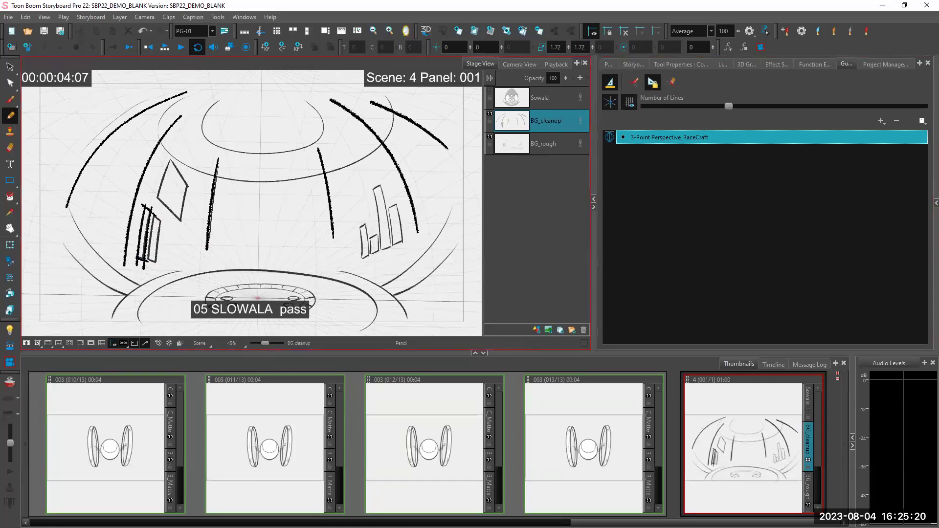
# Step: Test the stabilized pencil by drawing a small smiley face above the platform, and undo its strokes
pyautogui.moveTo(289, 229)
pyautogui.mouseDown()
pyautogui.moveTo(299, 264)
pyautogui.moveTo(312, 244)
pyautogui.moveTo(291, 229)
pyautogui.moveTo(278, 236)
pyautogui.moveTo(297, 254)
pyautogui.mouseUp()
pyautogui.click(287, 247)
pyautogui.click(300, 243)
pyautogui.moveTo(289, 255); pyautogui.dragTo(302, 256)
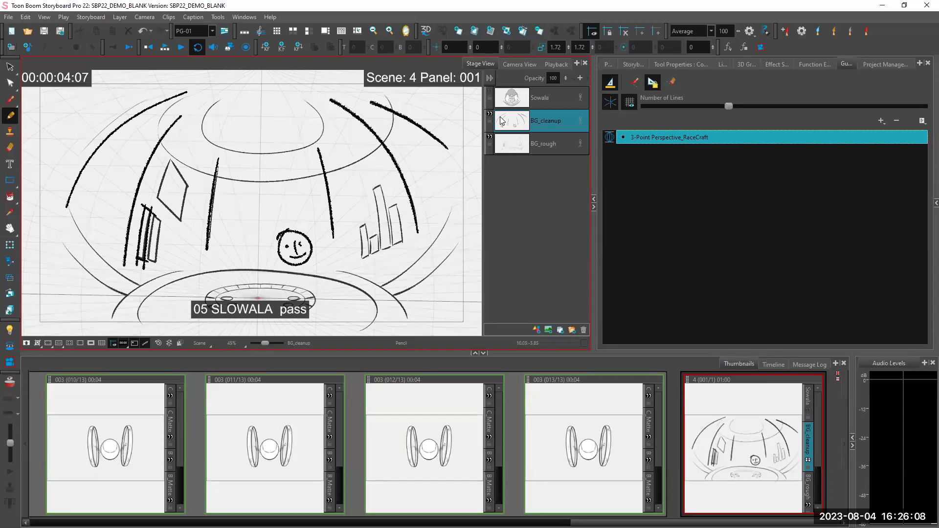
pyautogui.hotkey('ctrl', 'z')
pyautogui.hotkey('ctrl', 'z')
pyautogui.hotkey('ctrl', 'z')
pyautogui.hotkey('ctrl', 'z')
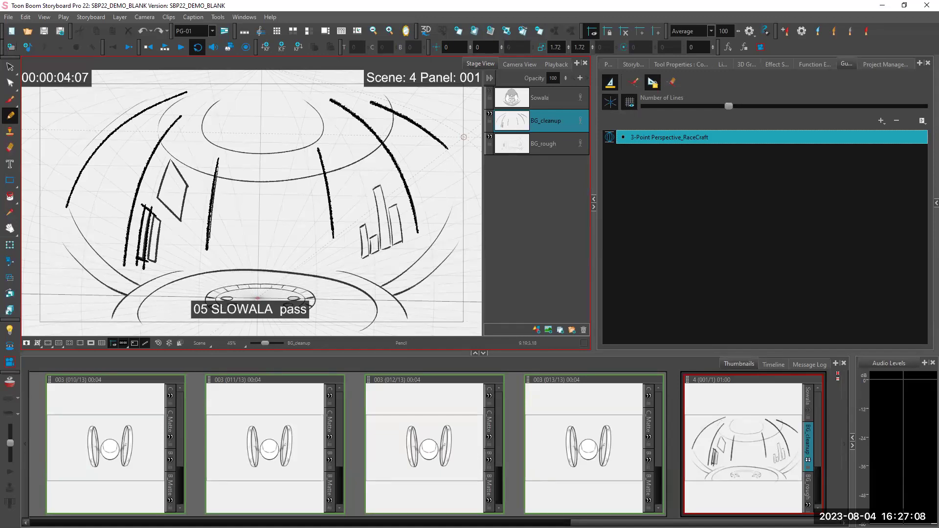
# Step: Examine the bitmap export settings and the PDF export settings, closing each without exporting
pyautogui.hotkey('alt', 'f')
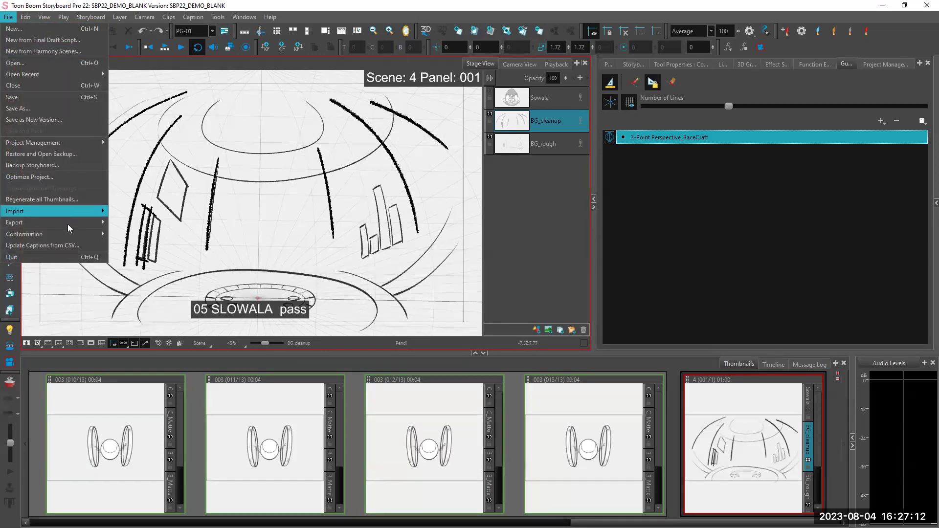
pyautogui.moveTo(69, 228)
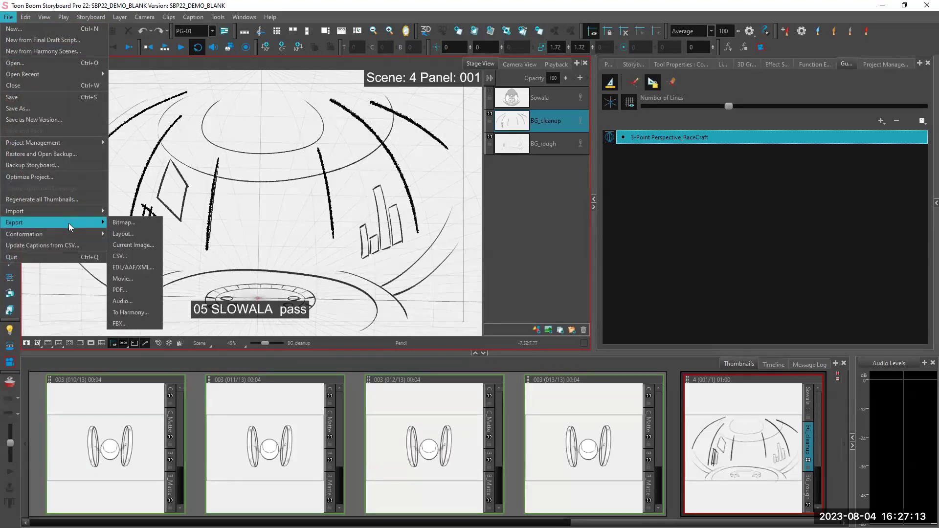
pyautogui.click(140, 226)
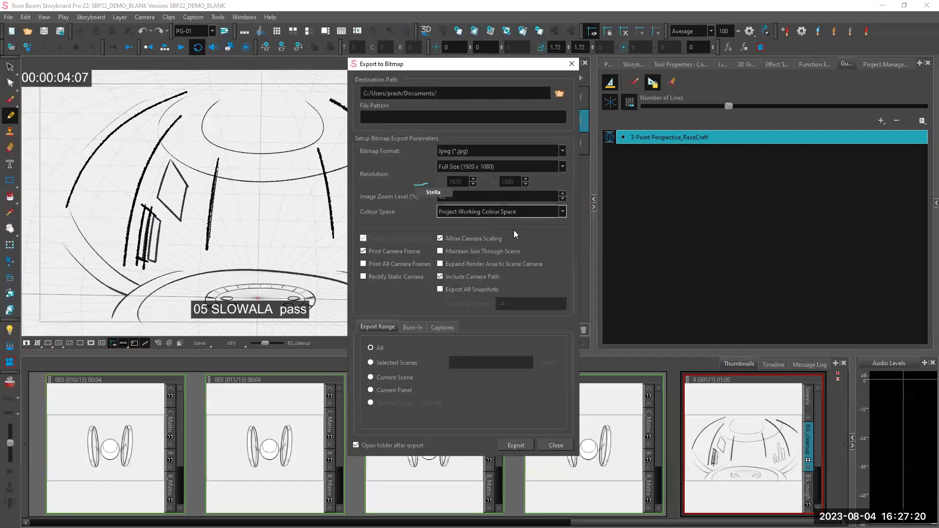
pyautogui.click(572, 65)
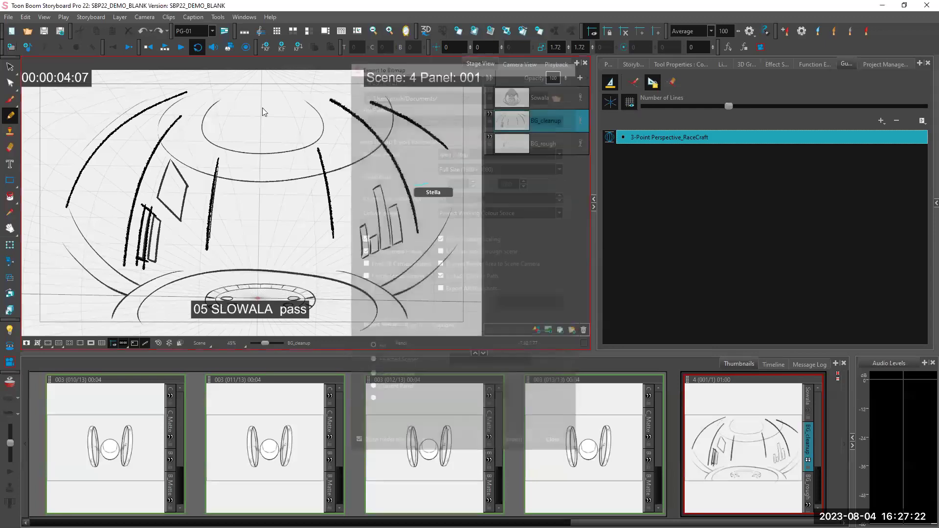
pyautogui.click(8, 17)
pyautogui.moveTo(61, 222)
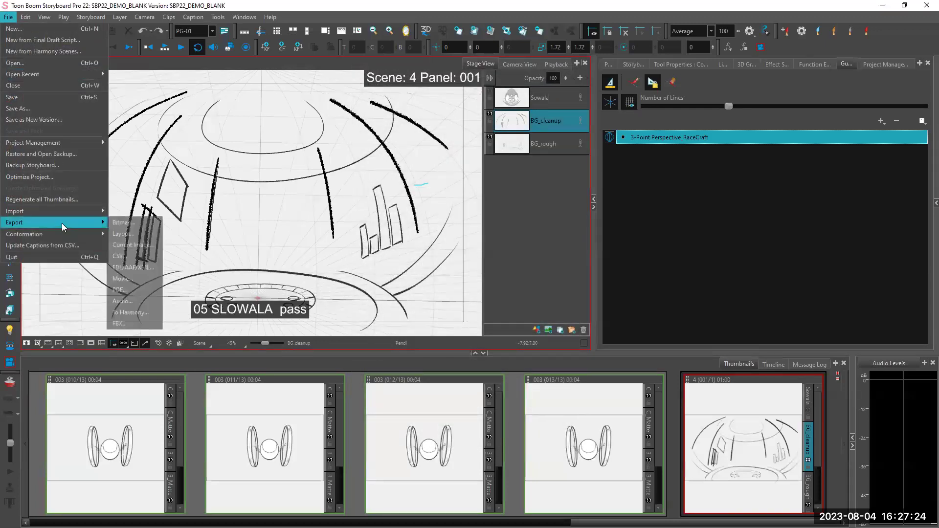
pyautogui.click(135, 290)
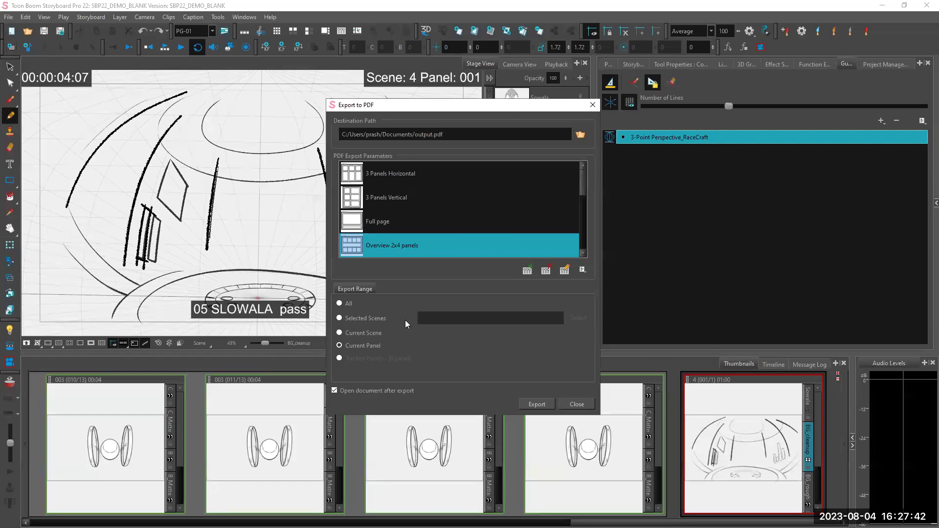
pyautogui.click(592, 105)
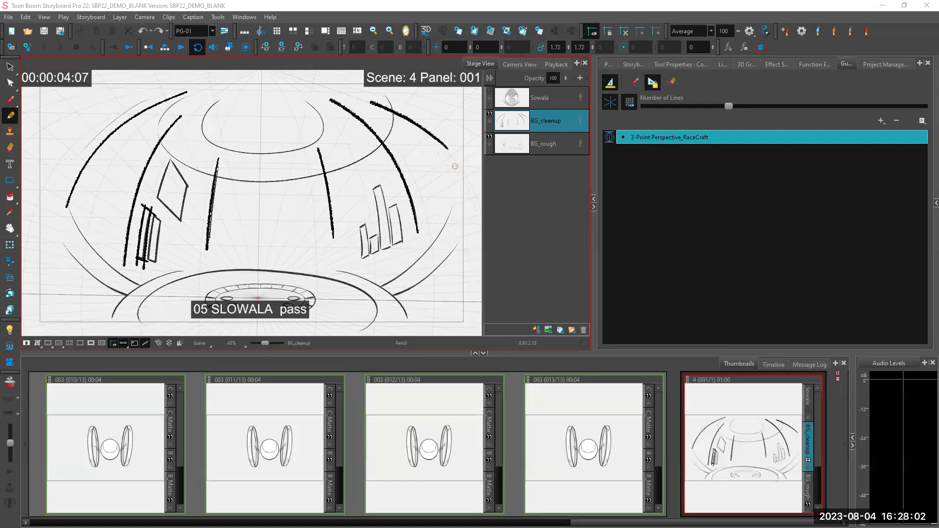
# Step: Export all panels as full-size JPEG bitmaps to the Documents folder, using the file pattern 001SB
pyautogui.click(9, 18)
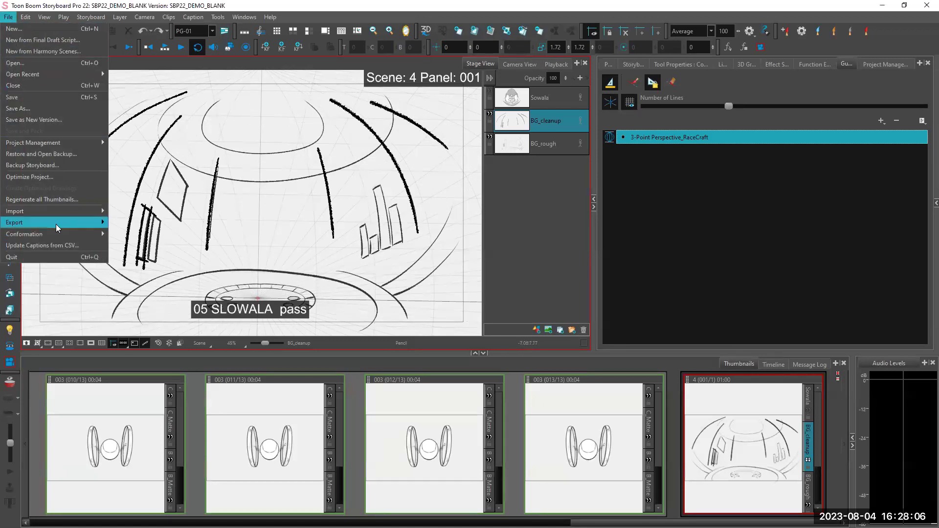
pyautogui.moveTo(57, 225)
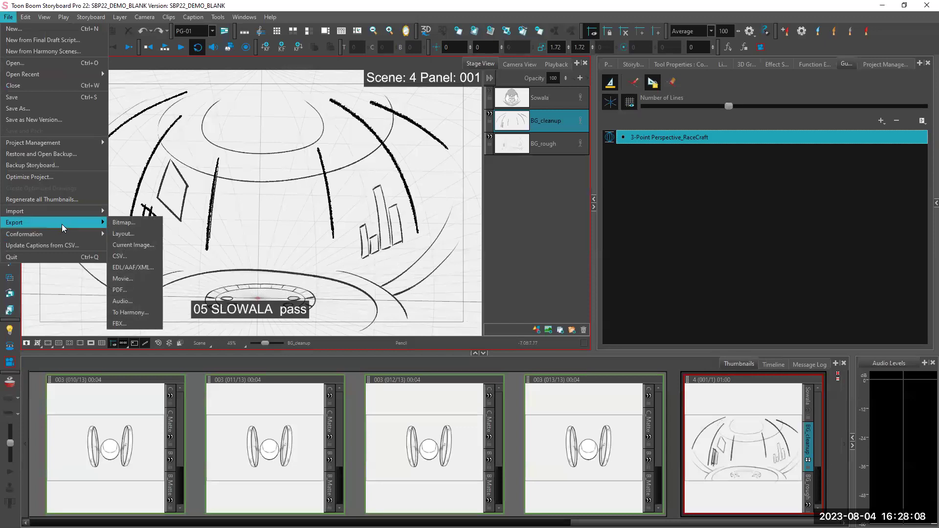
pyautogui.click(149, 223)
pyautogui.click(491, 113)
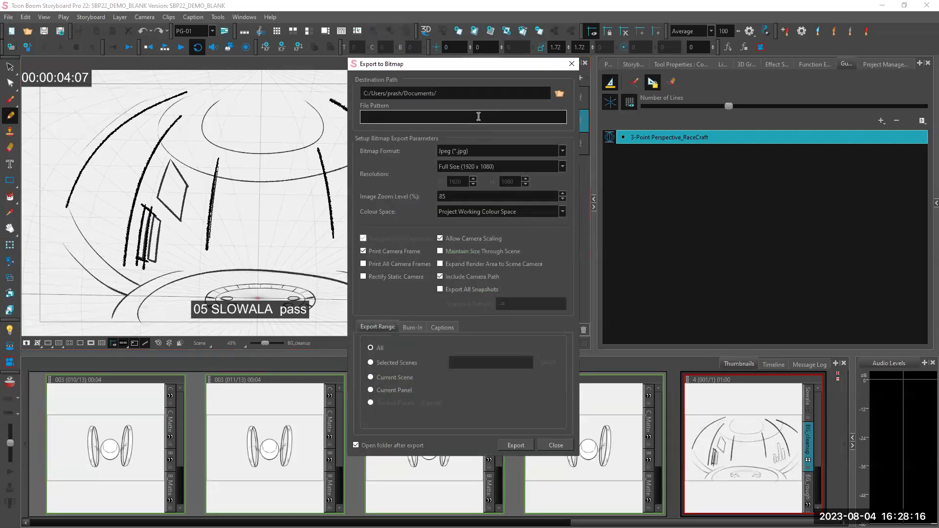
pyautogui.click(492, 118)
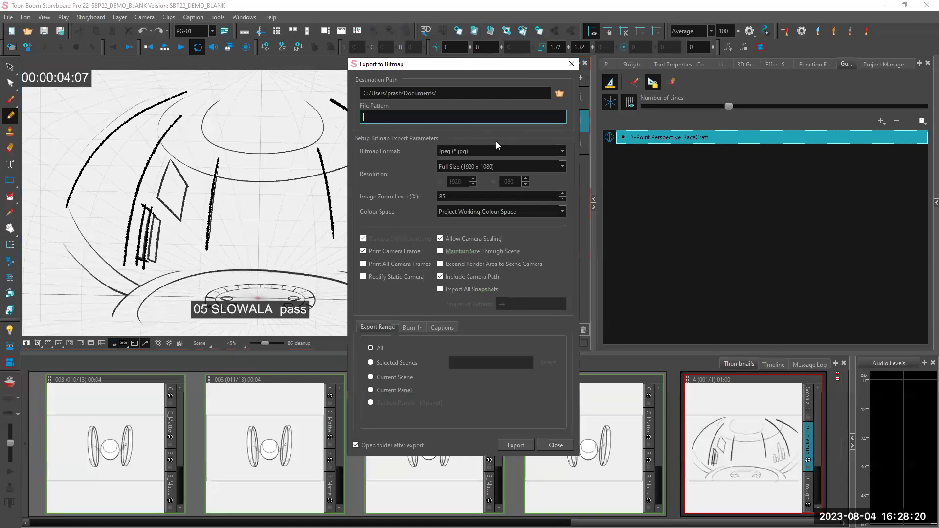
pyautogui.click(556, 94)
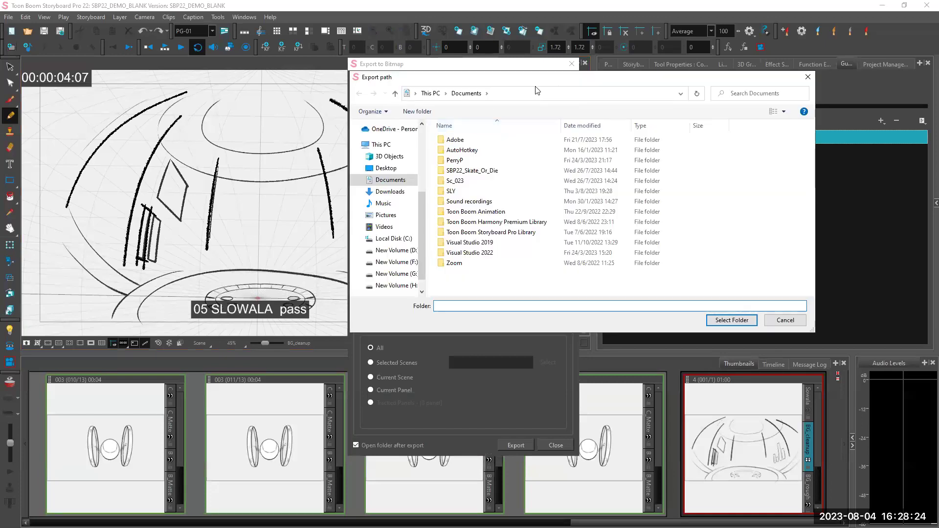
pyautogui.click(785, 322)
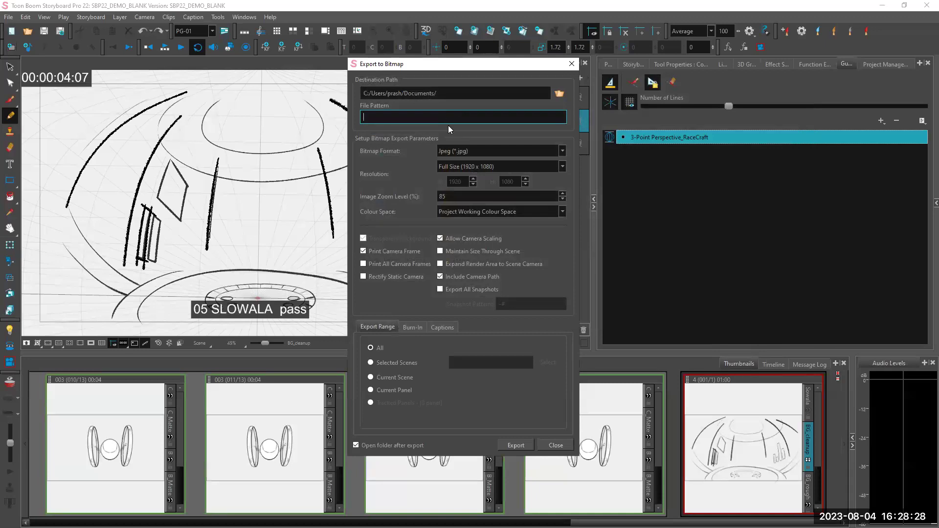
pyautogui.write('001SB')
pyautogui.click(518, 446)
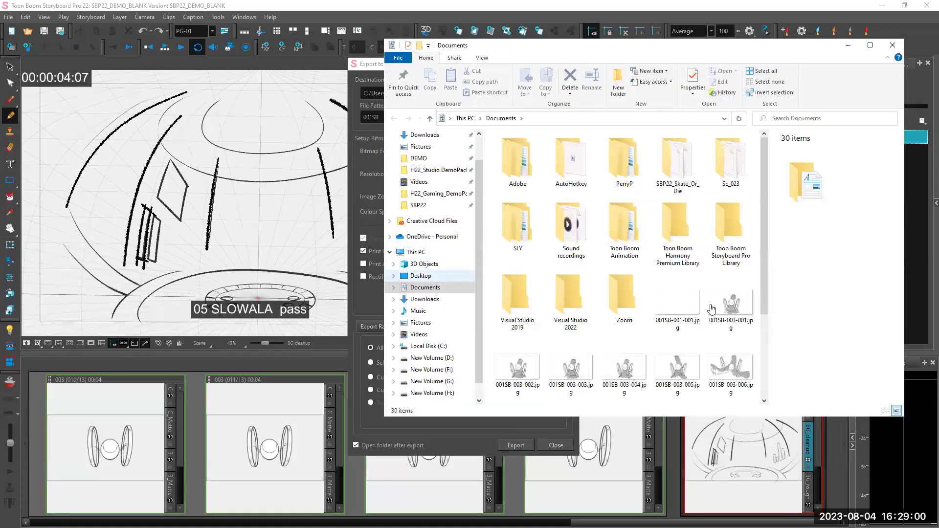
# Step: Open the exported 001SB-001-001.jpg and browse through the following panel images, closing the image viewer at the end
pyautogui.click(689, 323)
pyautogui.doubleClick(689, 323)
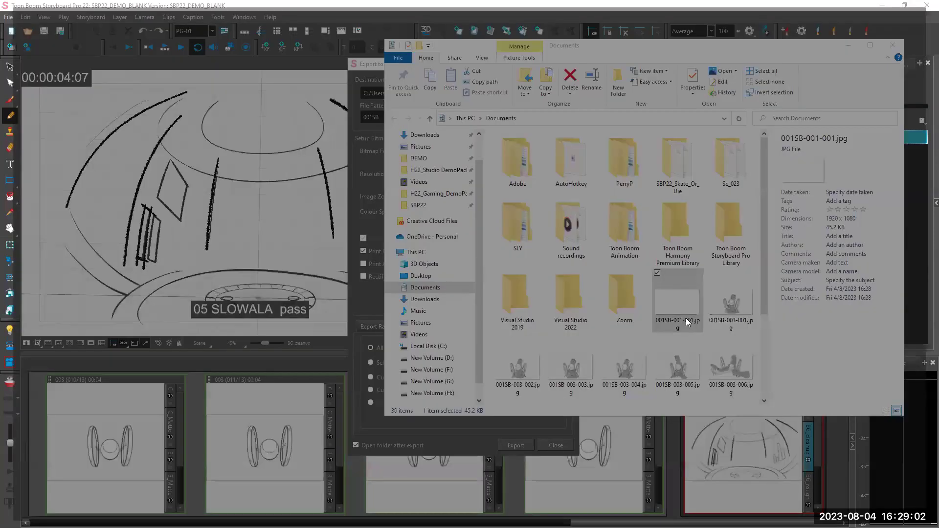
pyautogui.press('Right')
pyautogui.press('Right')
pyautogui.press('Right')
pyautogui.press('Right')
pyautogui.press('Right')
pyautogui.press('Right')
pyautogui.press('Right')
pyautogui.press('Right')
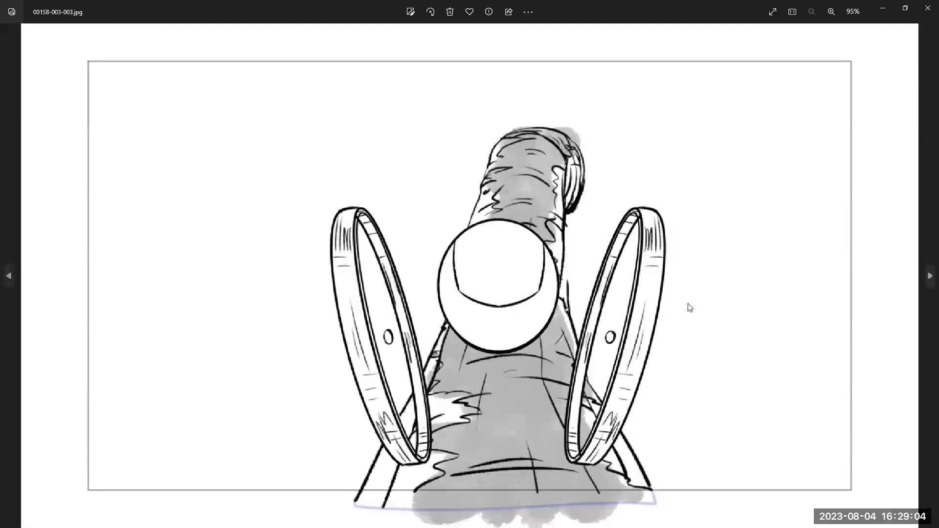
pyautogui.press('Right')
pyautogui.press('Right')
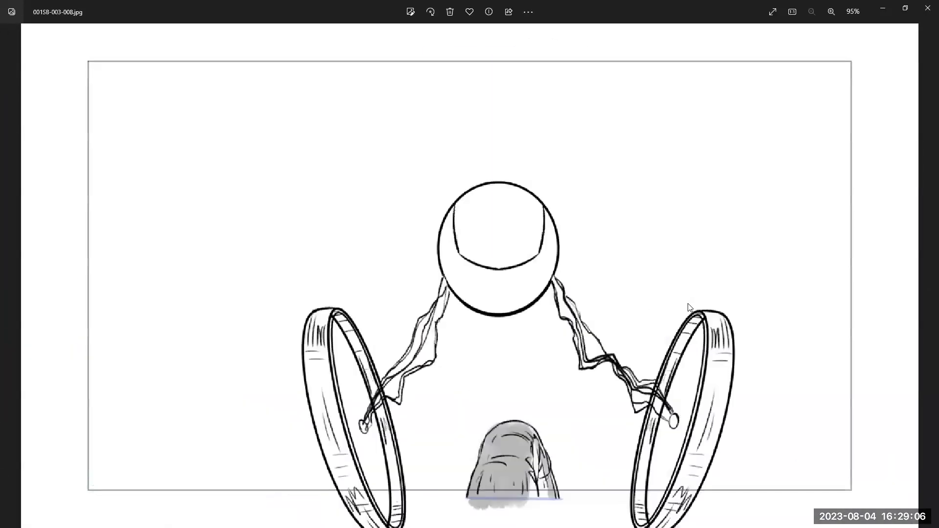
pyautogui.click(925, 12)
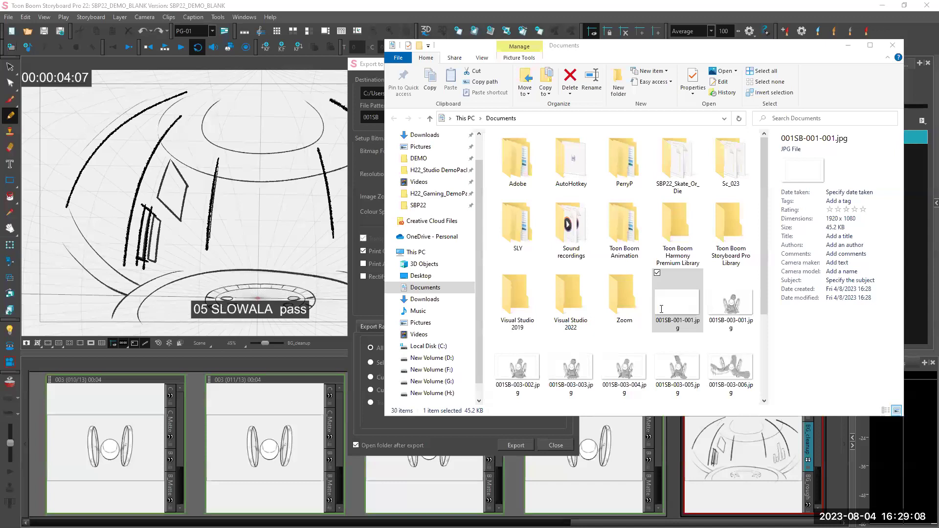
# Step: Check the exported 001SB-004-001.jpg in the Documents folder, move the folder window aside and dismiss the export message
pyautogui.scroll(-3, 706, 319)
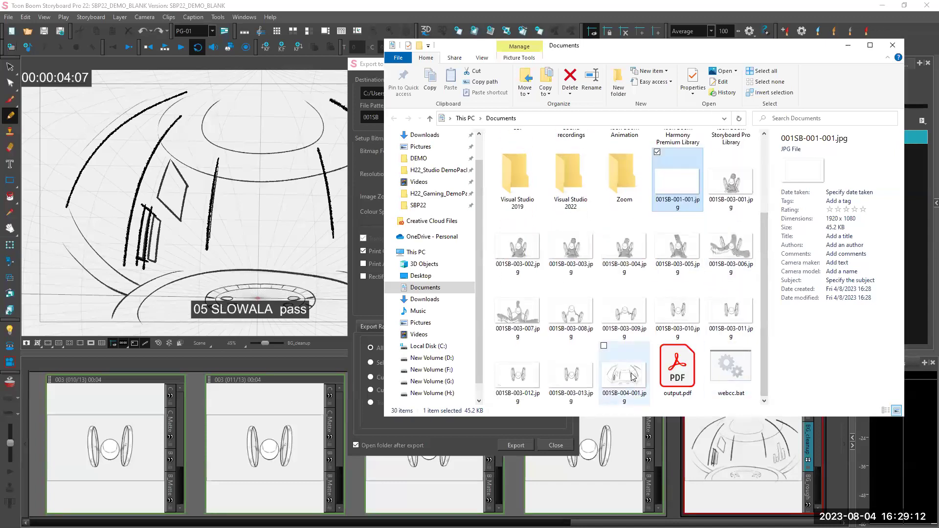
pyautogui.click(625, 385)
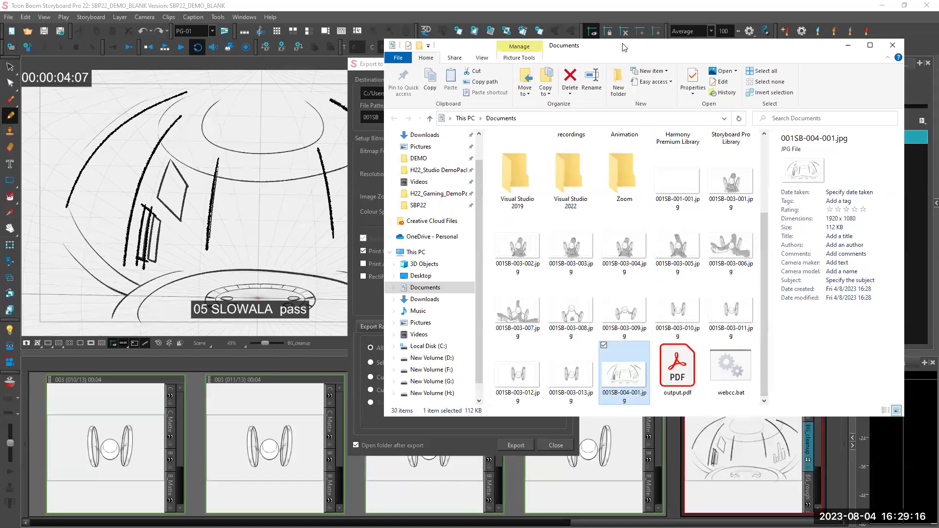
pyautogui.moveTo(647, 52); pyautogui.dragTo(676, 243)
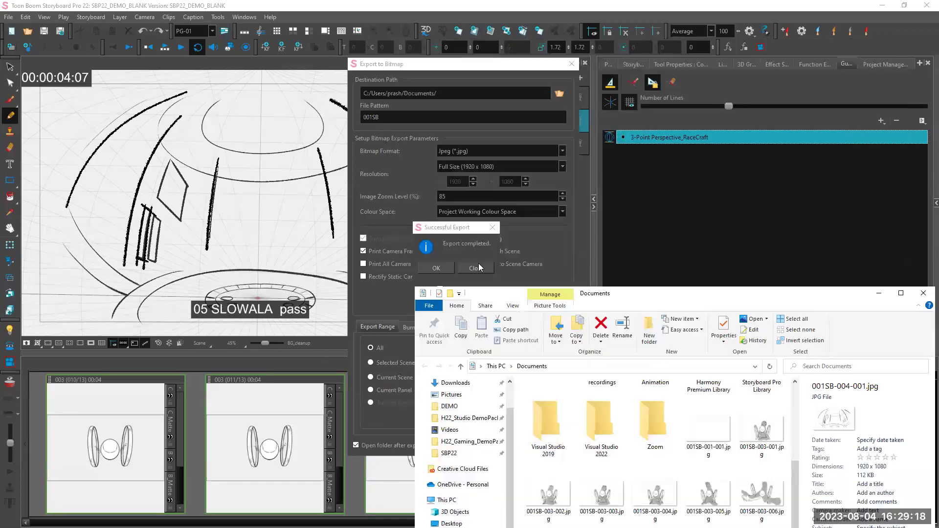
pyautogui.click(489, 276)
pyautogui.click(486, 274)
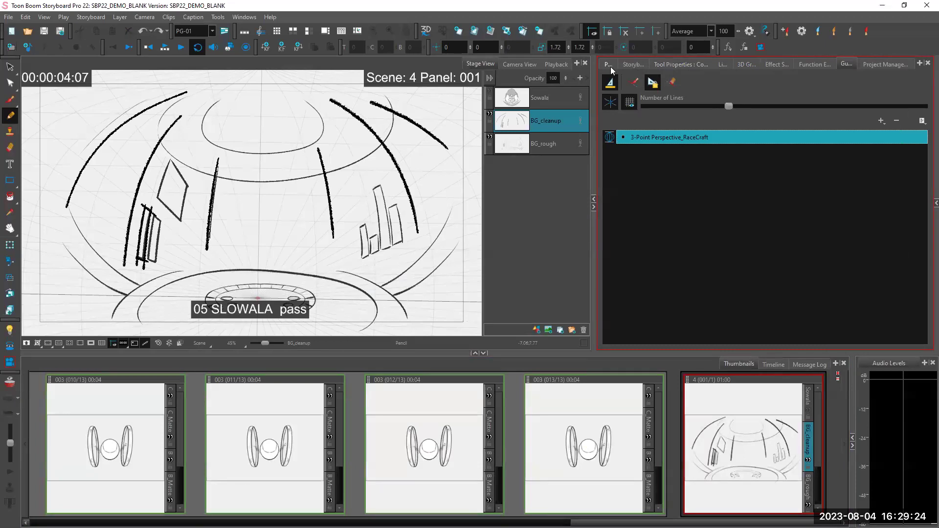
# Step: Show the scene 4 panel's properties and enlarge that view to make room for its Dialog, Action Notes, Slugging and Notes captions
pyautogui.click(610, 66)
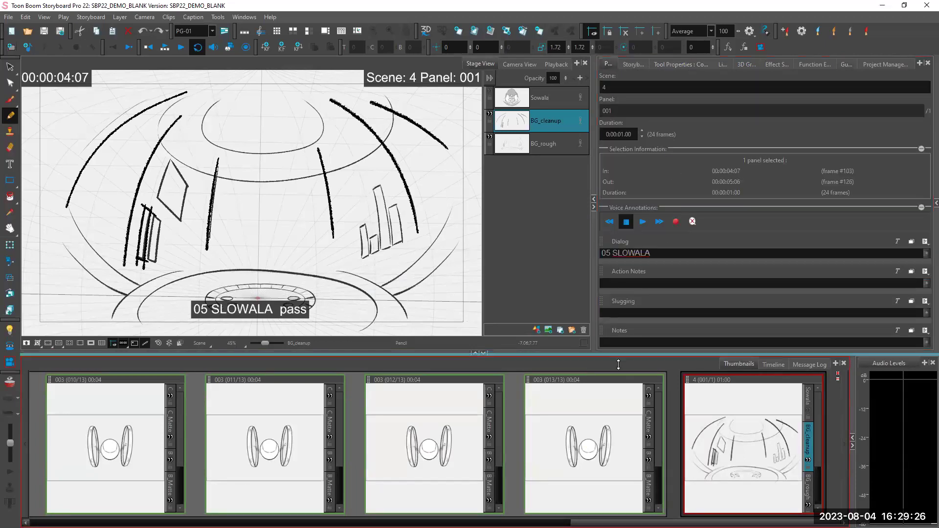
pyautogui.moveTo(620, 353); pyautogui.dragTo(620, 443)
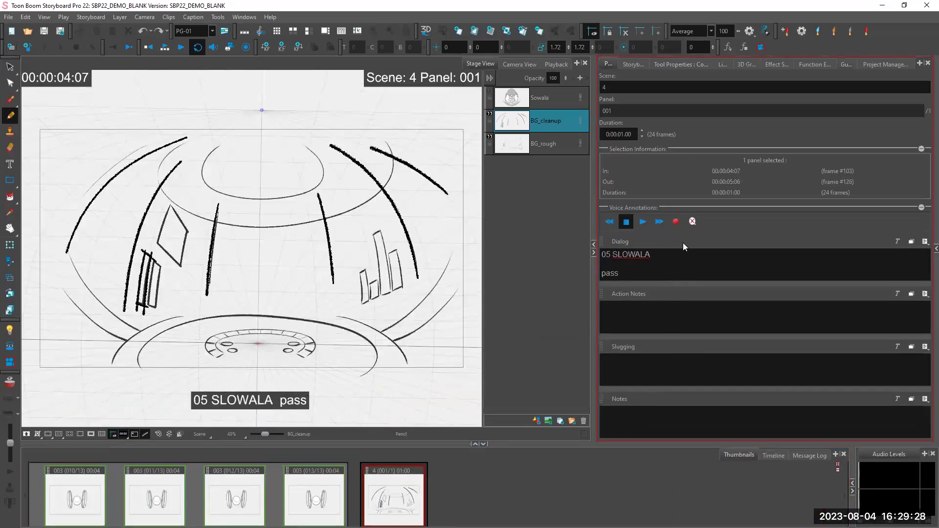
pyautogui.moveTo(601, 71); pyautogui.dragTo(538, 72)
pyautogui.click(666, 269)
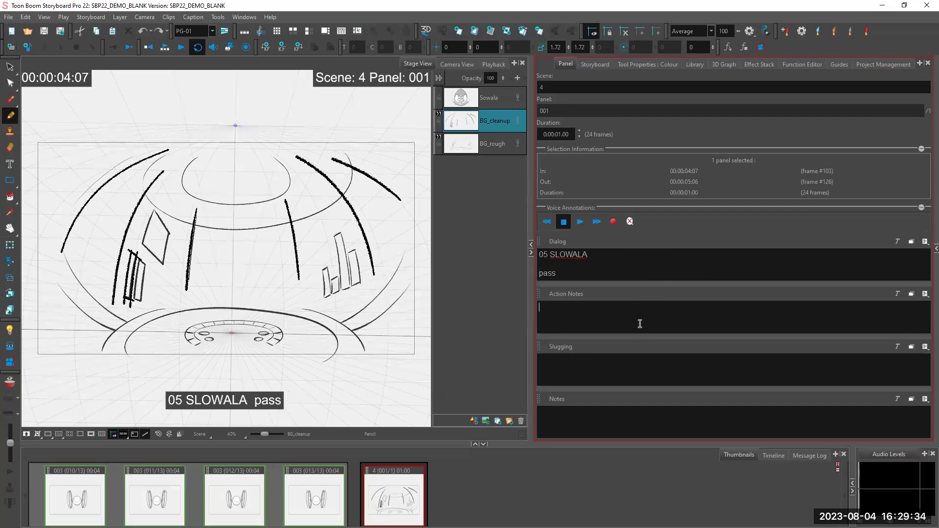
pyautogui.click(646, 360)
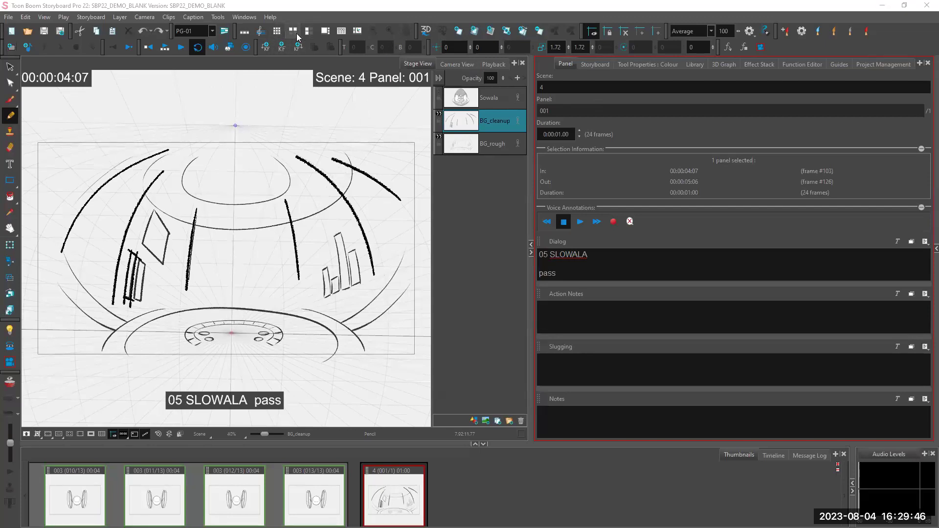
pyautogui.click(329, 106)
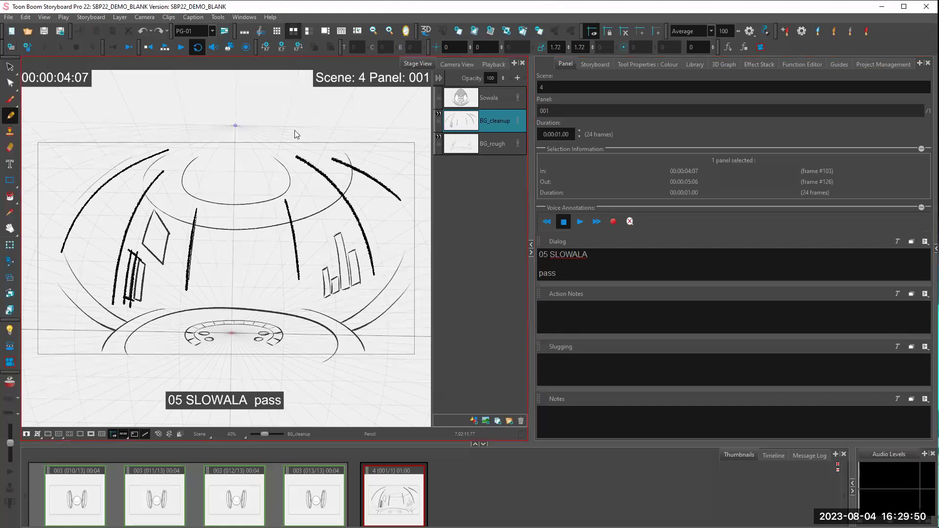
# Step: Switch to the Horizontal workspace and import the script text file from the Assets Scripts folder into the storyboard's Script caption
pyautogui.click(293, 31)
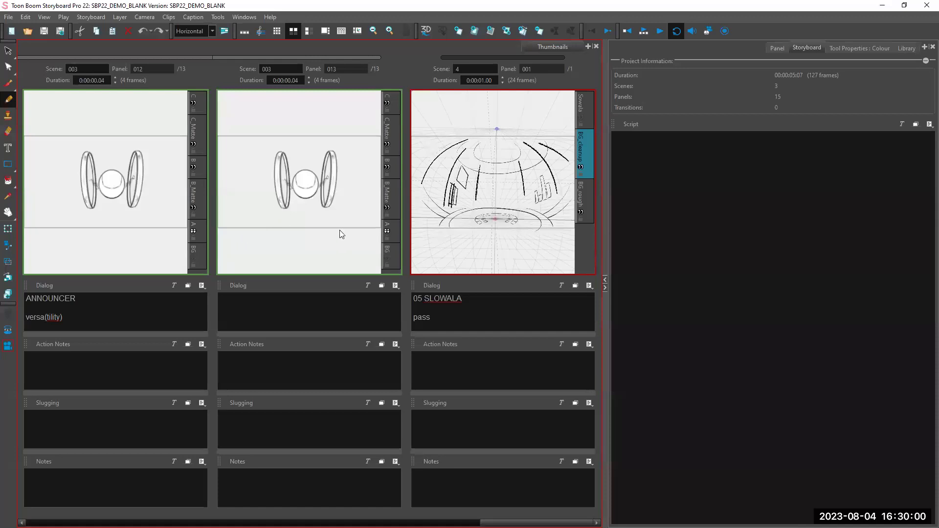
pyautogui.click(930, 124)
pyautogui.click(901, 148)
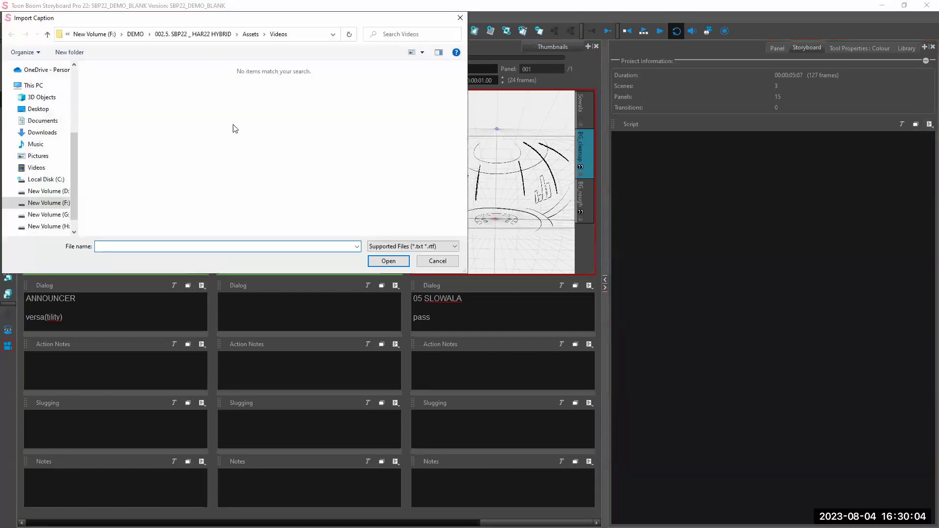
pyautogui.click(251, 34)
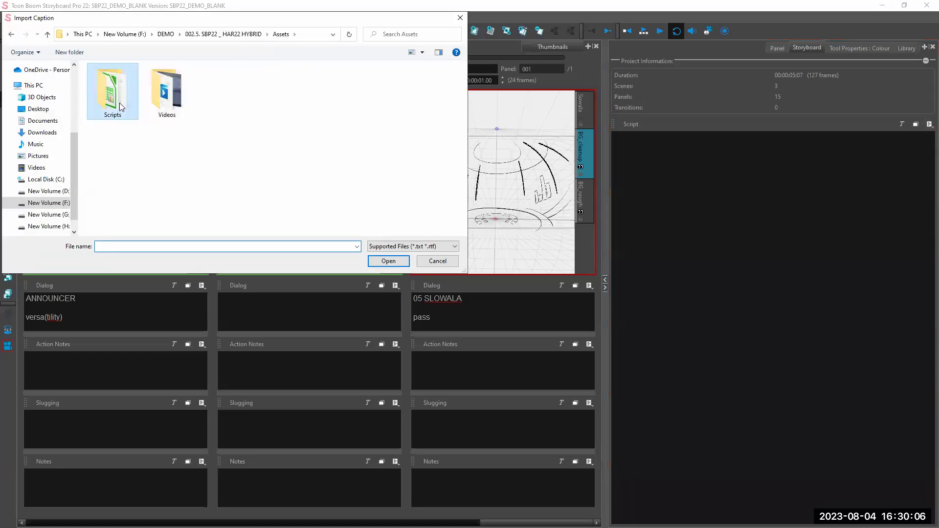
pyautogui.doubleClick(128, 113)
pyautogui.click(131, 93)
pyautogui.click(389, 261)
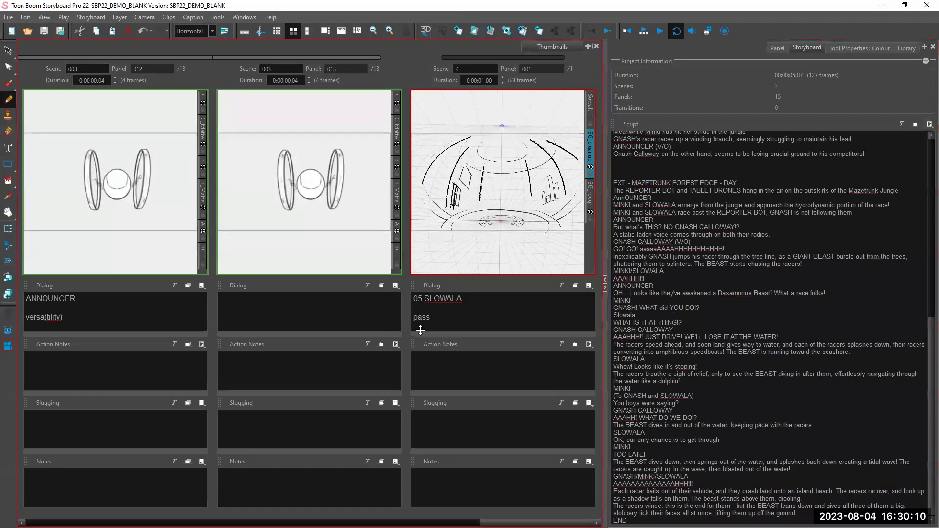
# Step: Copy the line "GNASH! WHAT did YOU DO!?" from the script into the Dialog caption of scene 003, panel 013
pyautogui.click(259, 306)
pyautogui.moveTo(615, 308); pyautogui.dragTo(633, 308)
pyautogui.moveTo(701, 311); pyautogui.dragTo(334, 310)
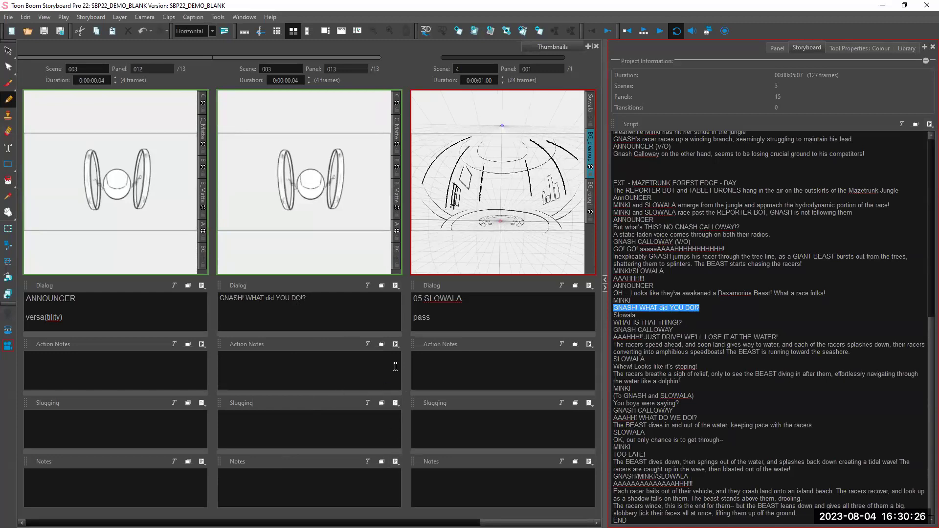
# Step: Add a sketch caption below scene 003 panel 013, enlarge its drawing area and draw a timing chart with tick marks in it
pyautogui.click(395, 462)
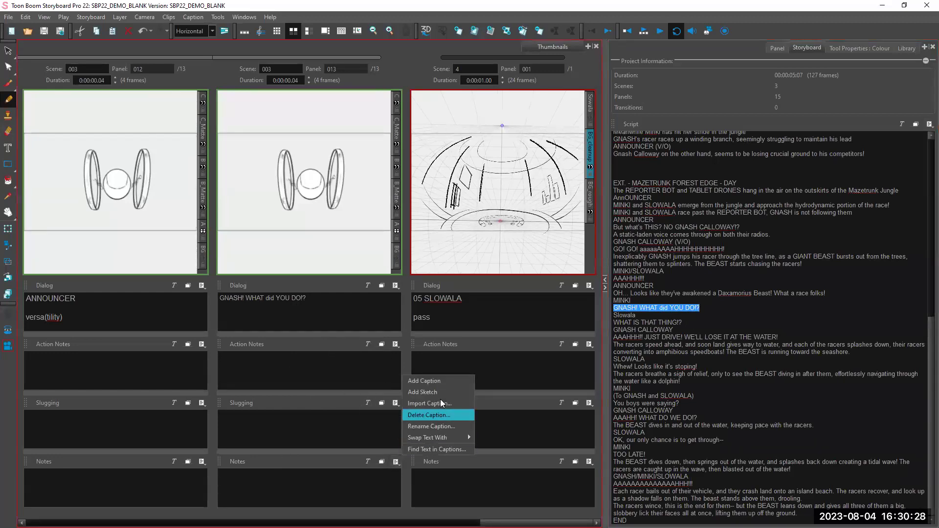
pyautogui.click(440, 393)
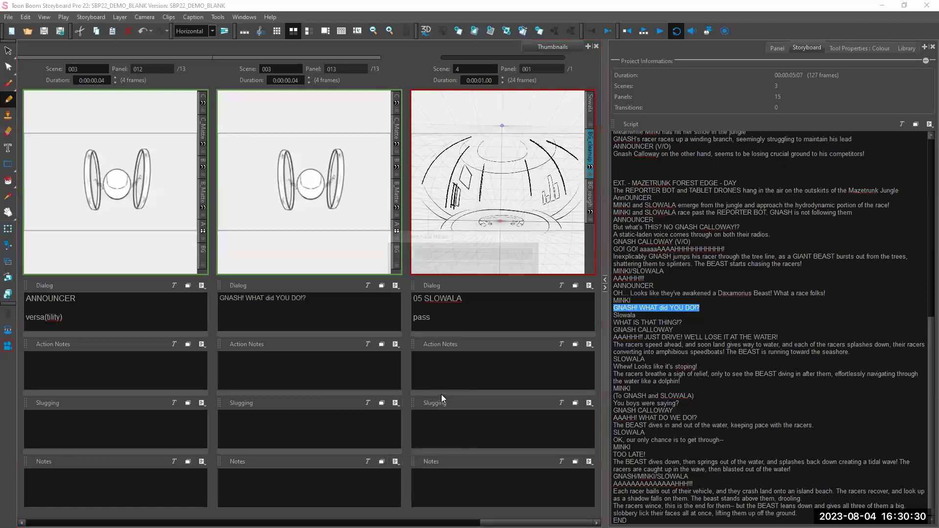
pyautogui.click(535, 273)
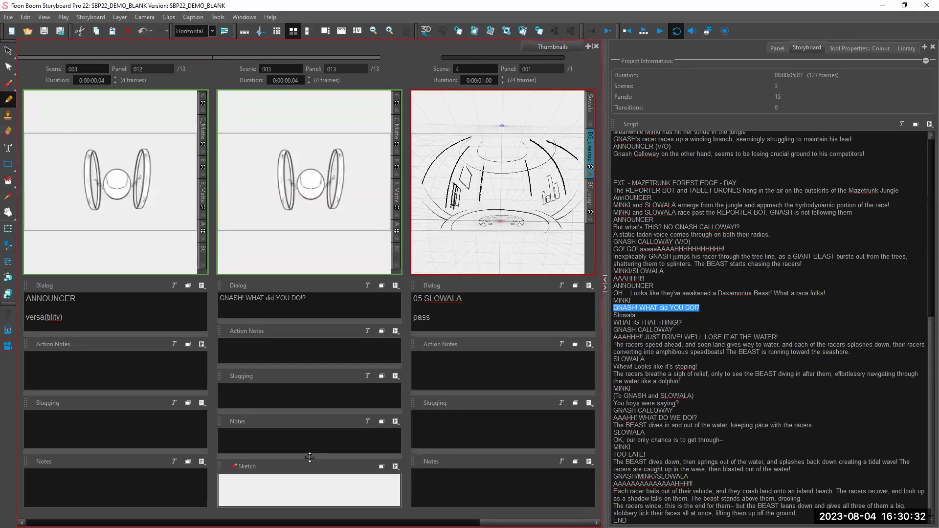
pyautogui.moveTo(310, 456); pyautogui.dragTo(309, 427)
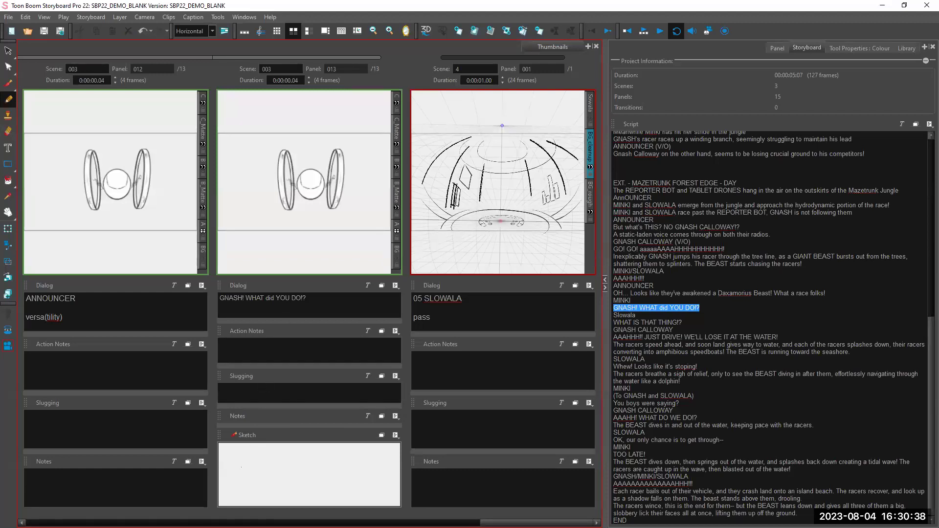
pyautogui.moveTo(243, 465)
pyautogui.mouseDown()
pyautogui.moveTo(244, 491)
pyautogui.moveTo(246, 480)
pyautogui.moveTo(307, 479)
pyautogui.moveTo(306, 465)
pyautogui.moveTo(305, 498)
pyautogui.mouseUp()
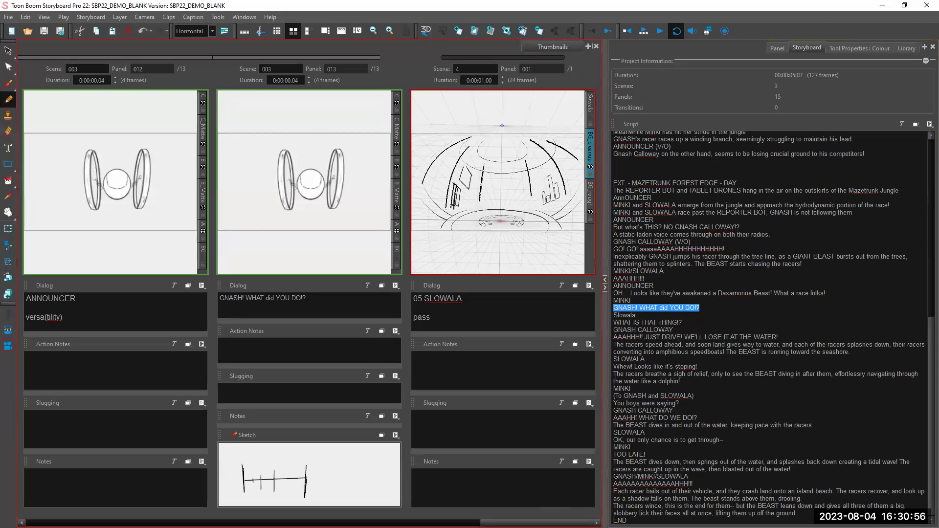
# Step: Switch to the Documents folder window, maximize it and open output.pdf
pyautogui.click(882, 9)
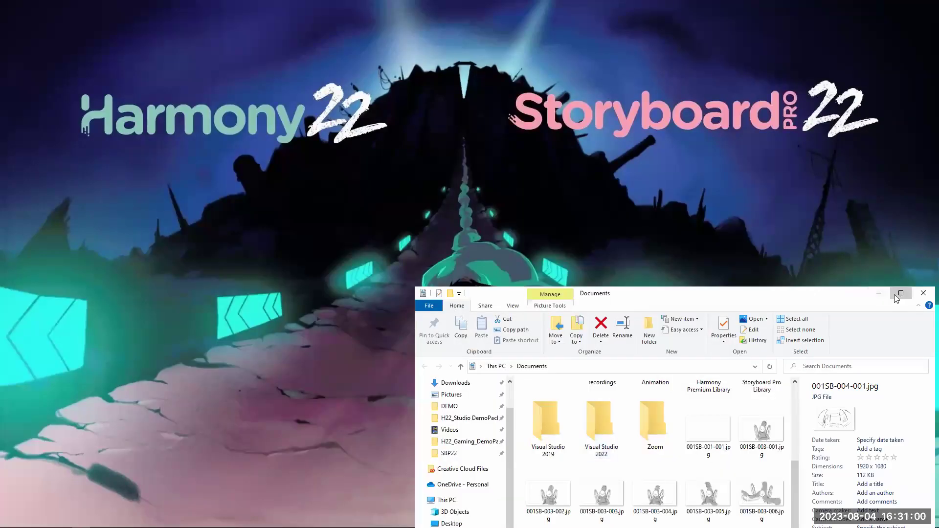
pyautogui.click(896, 297)
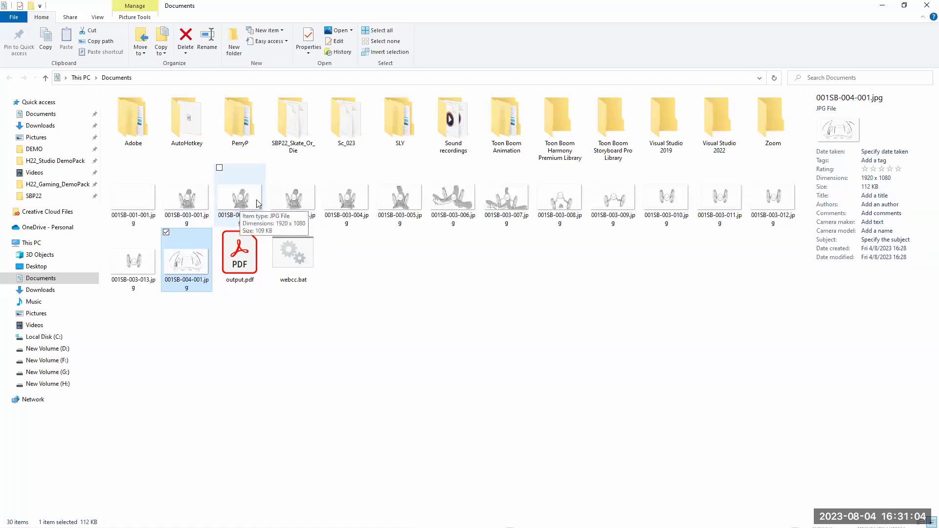
pyautogui.click(247, 248)
pyautogui.doubleClick(246, 270)
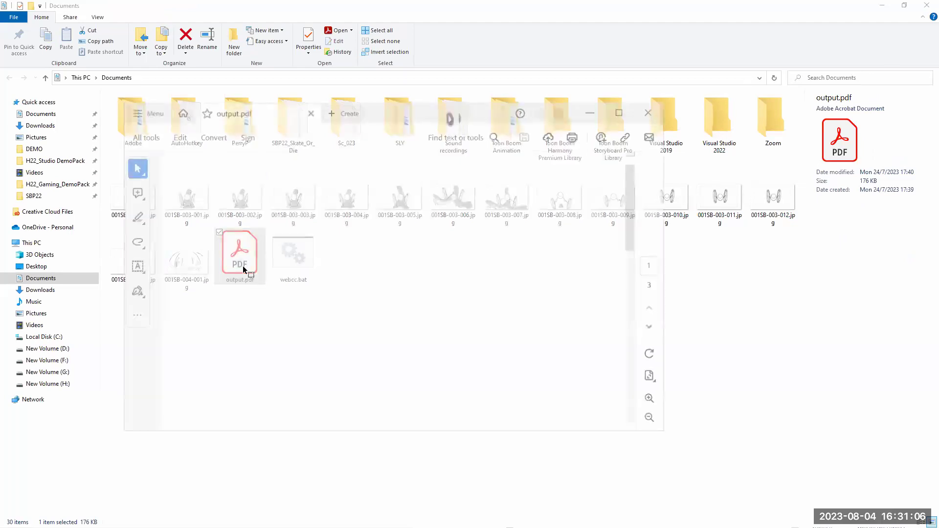
# Step: Examine the scene 22 panel page and its Sketch caption at full window size, and close the PDF viewer without giving feedback
pyautogui.moveTo(639, 258); pyautogui.dragTo(634, 296)
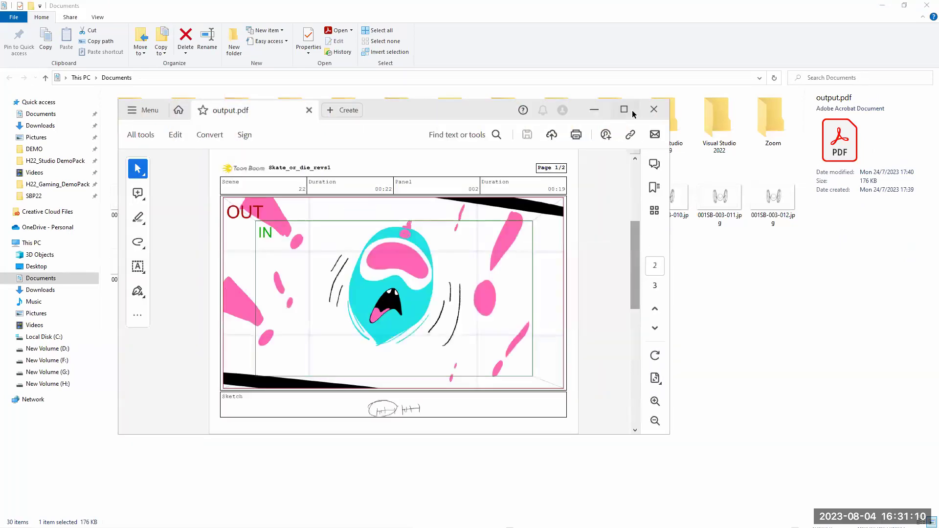
pyautogui.click(625, 110)
pyautogui.moveTo(904, 192); pyautogui.dragTo(903, 227)
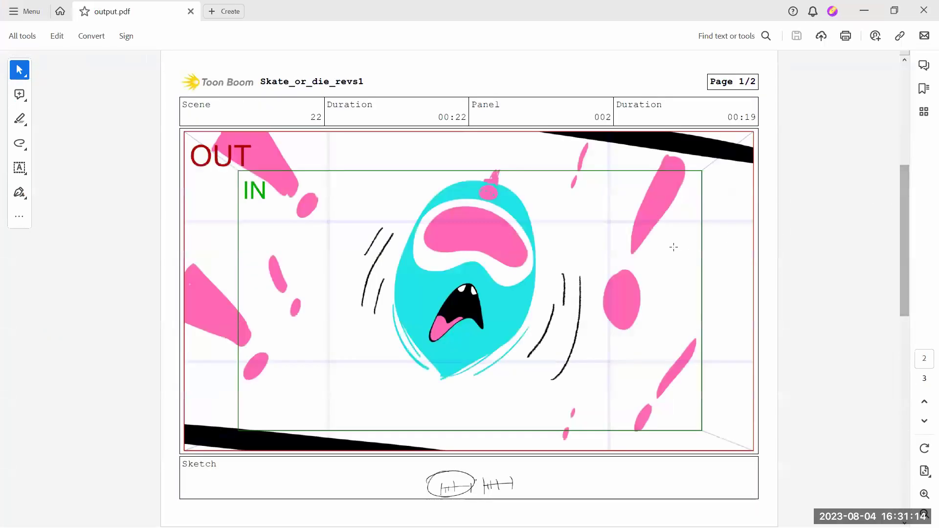
pyautogui.moveTo(904, 198); pyautogui.dragTo(861, 201)
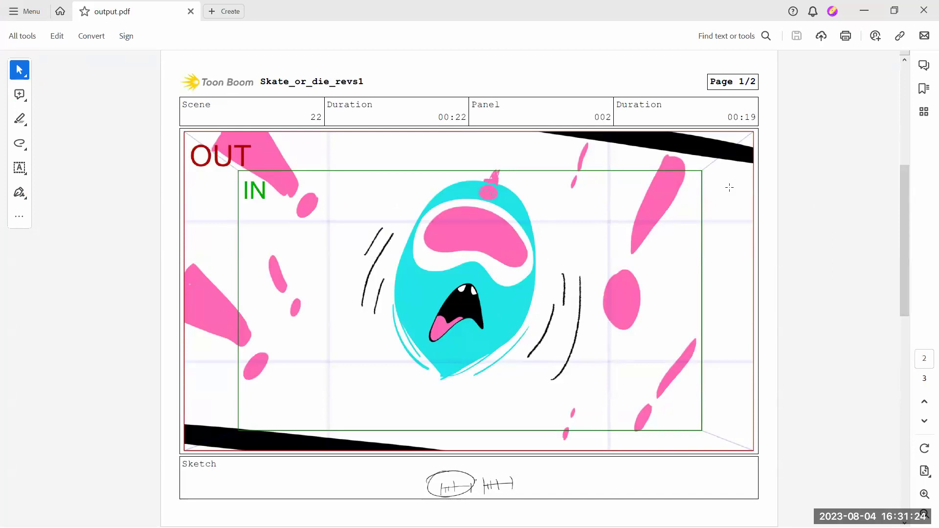
pyautogui.click(920, 18)
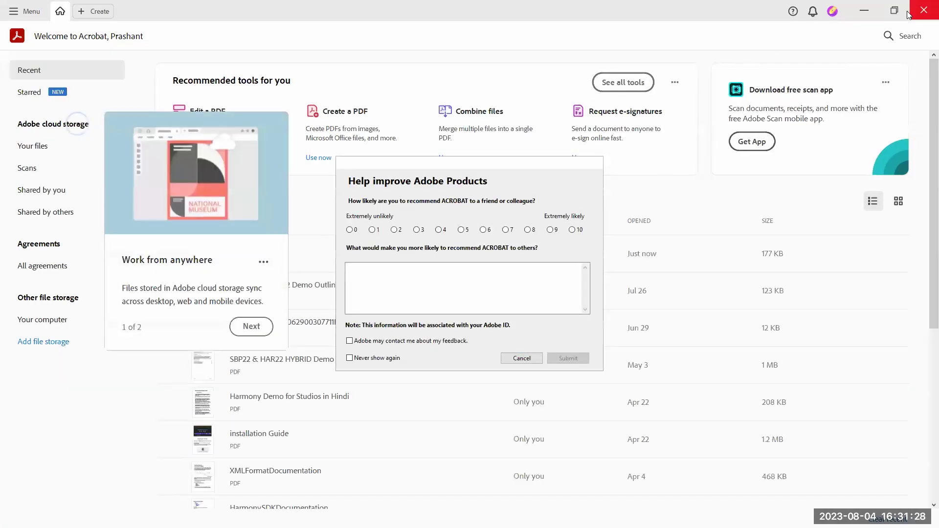
pyautogui.click(535, 358)
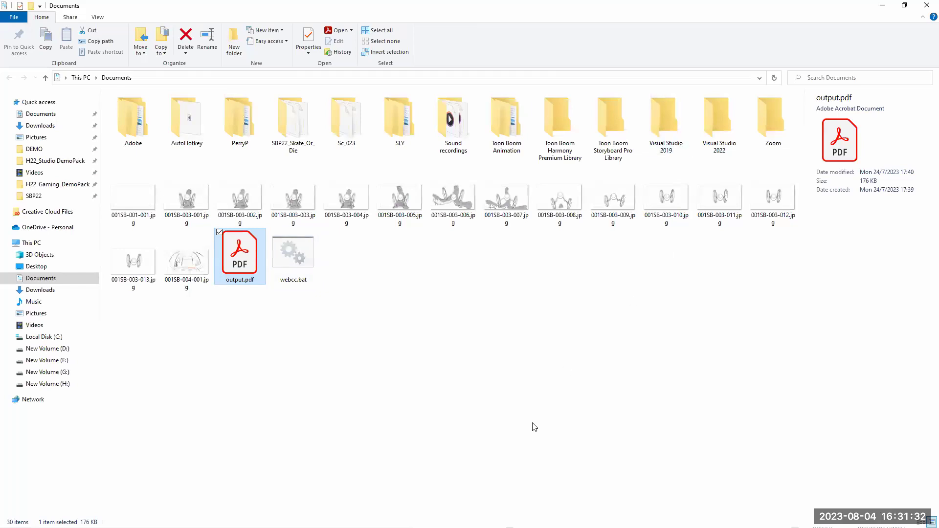
# Step: Return to Storyboard Pro and load the PG-01 workspace
pyautogui.click(548, 406)
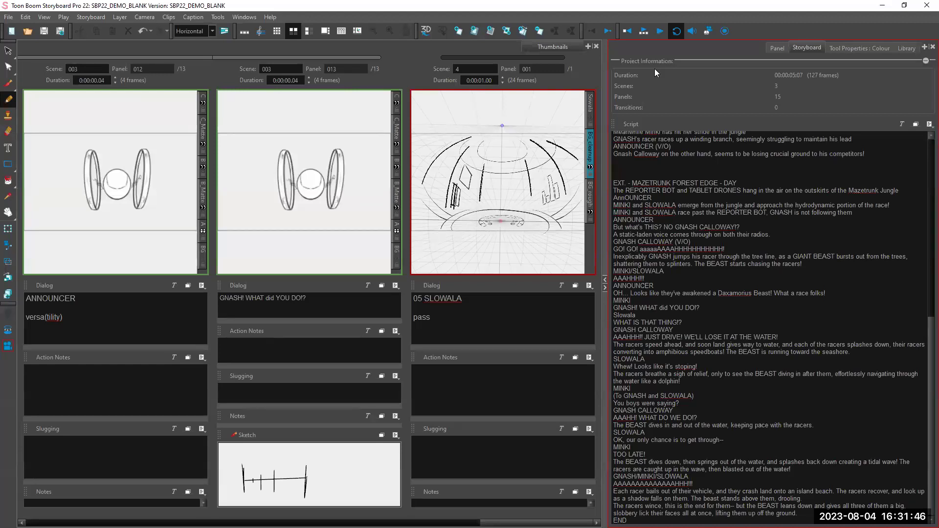
pyautogui.click(245, 16)
pyautogui.moveTo(257, 30)
pyautogui.moveTo(343, 63)
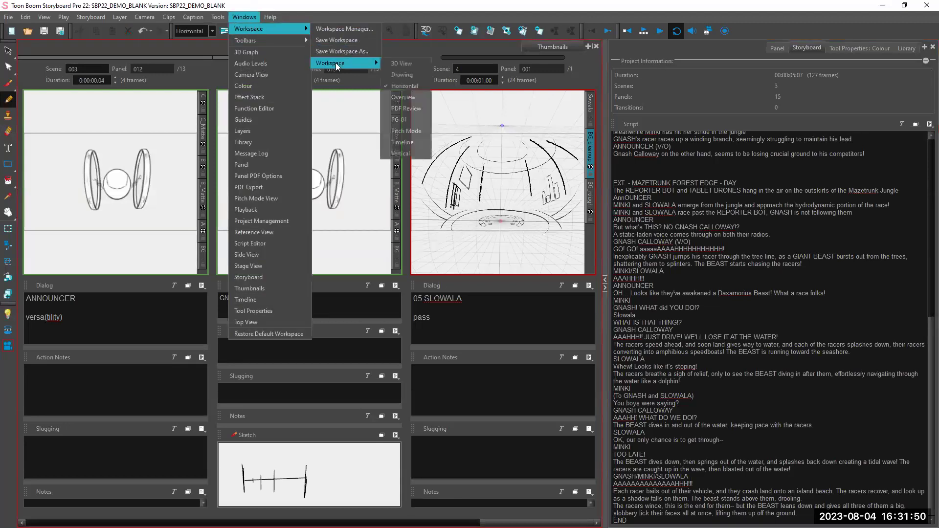
pyautogui.click(406, 121)
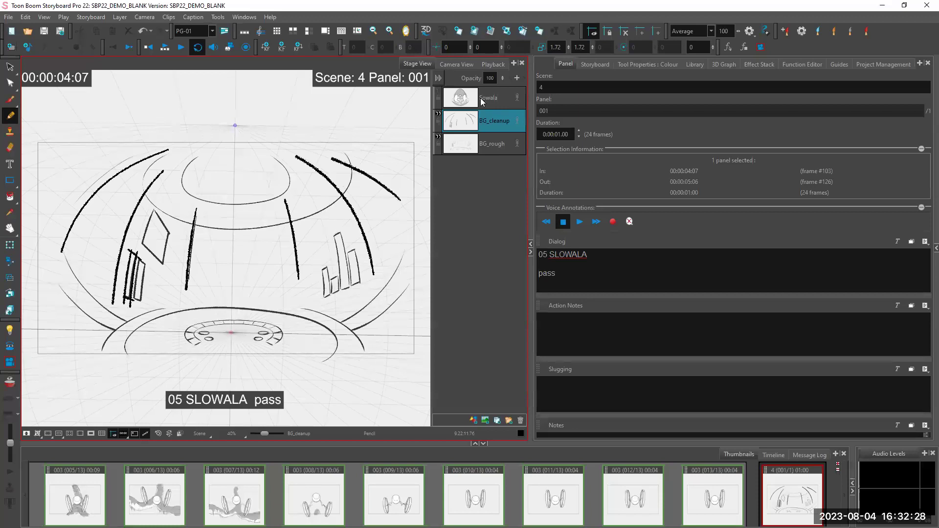
# Step: Select and show the Sowala layer in the scene 4 panel and hide the BG_cleanup and BG_rough layers
pyautogui.click(484, 100)
pyautogui.click(439, 94)
pyautogui.click(438, 115)
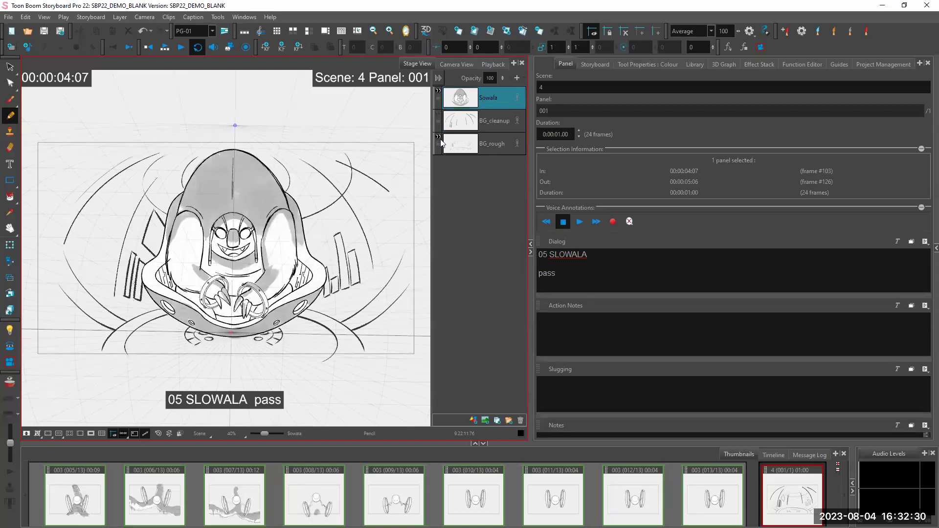
pyautogui.click(438, 139)
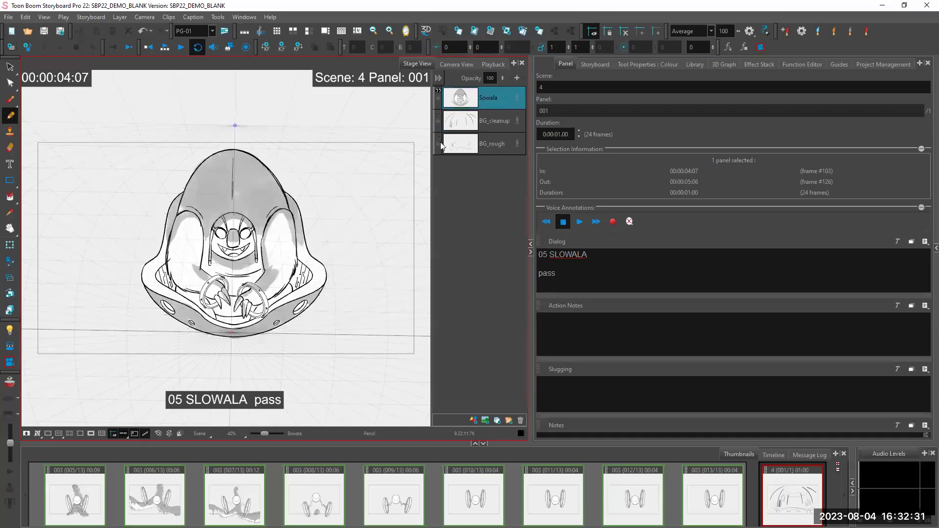
# Step: Toggle the mirrored stage view on and off repeatedly to check the character's symmetry
pyautogui.click(406, 31)
pyautogui.click(406, 32)
pyautogui.click(406, 32)
pyautogui.click(406, 32)
pyautogui.click(407, 32)
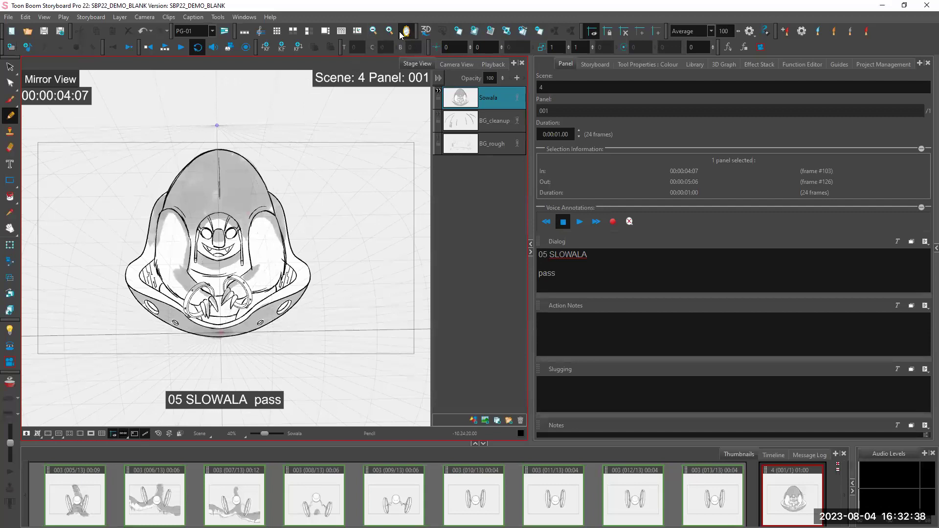
pyautogui.click(406, 32)
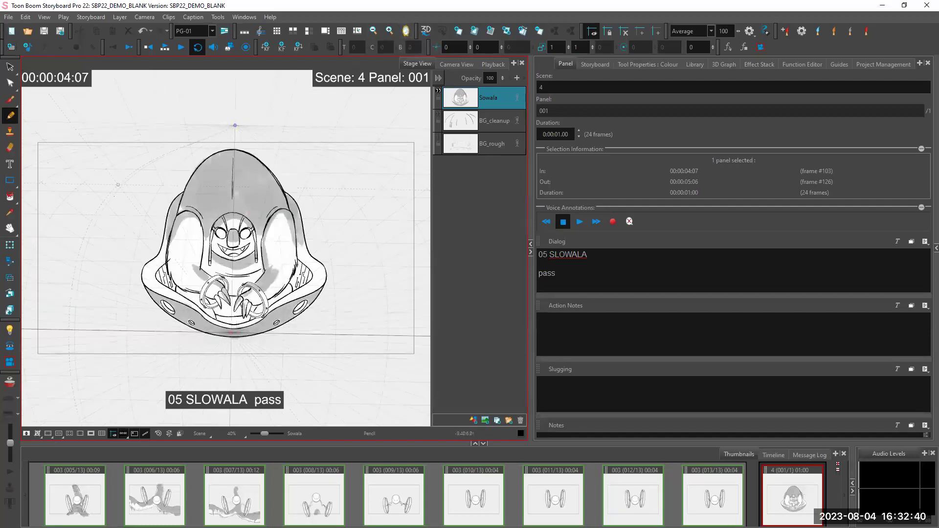
# Step: Draw a freehand spiral beside the character on the Sowala layer and set the stabilizer to Stabilizer Off
pyautogui.moveTo(114, 189)
pyautogui.mouseDown()
pyautogui.moveTo(97, 216)
pyautogui.moveTo(119, 242)
pyautogui.moveTo(121, 214)
pyautogui.moveTo(104, 221)
pyautogui.moveTo(112, 228)
pyautogui.mouseUp()
pyautogui.click(708, 34)
pyautogui.click(687, 41)
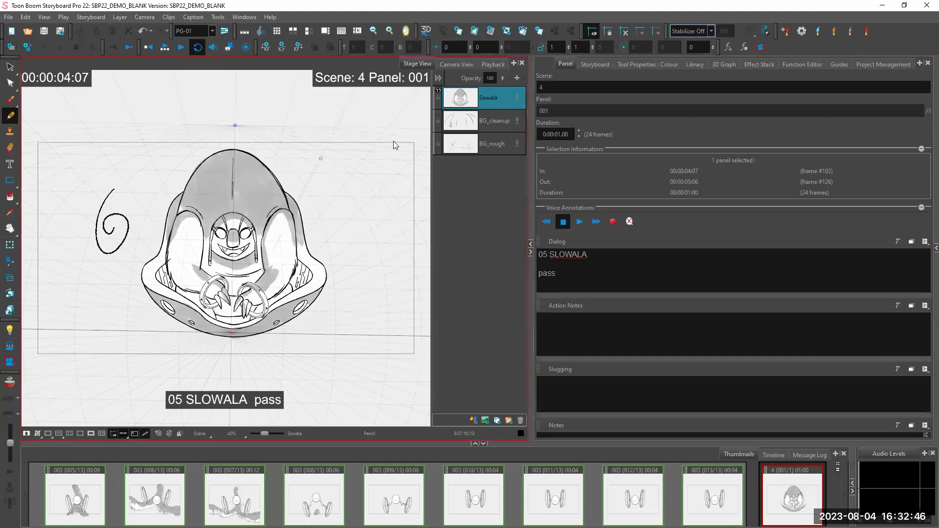
# Step: Hide the 3-Point Perspective_RaceCraft guide and draw a second curly squiggle below the spiral
pyautogui.click(800, 72)
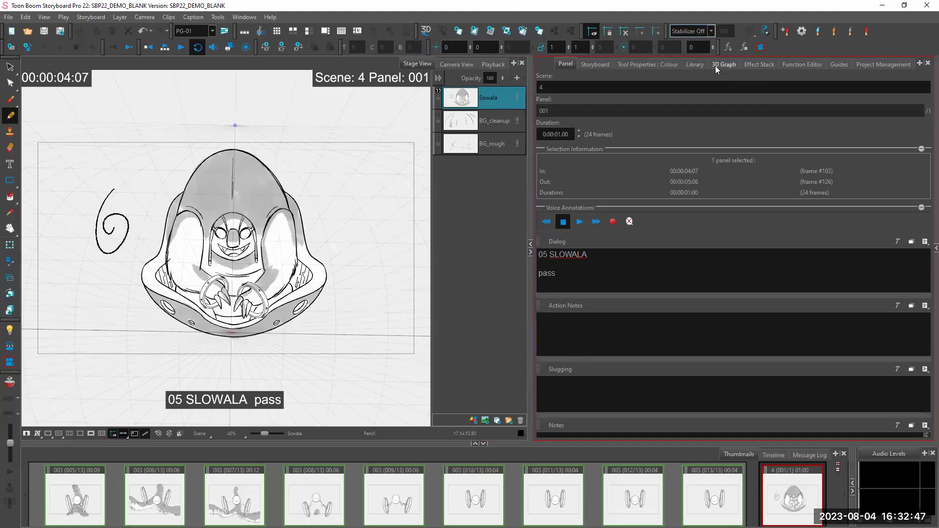
pyautogui.click(839, 64)
pyautogui.click(153, 213)
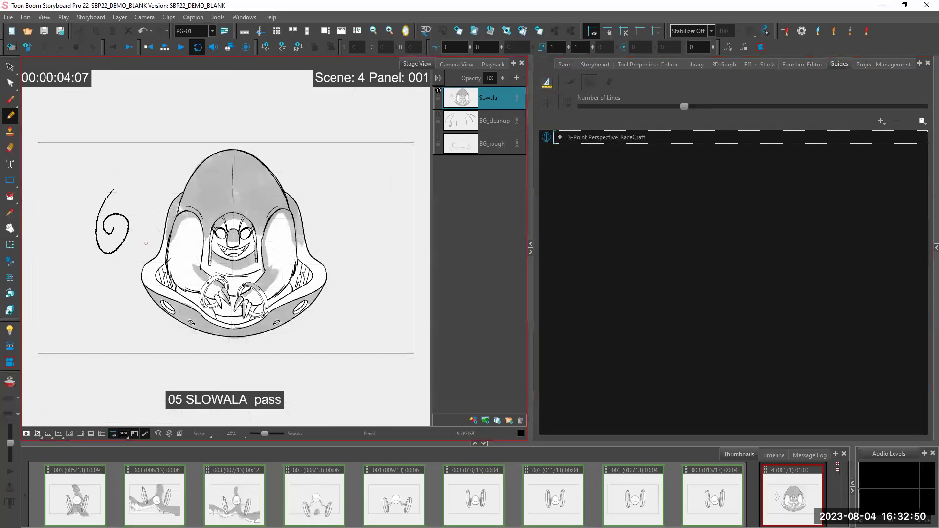
pyautogui.moveTo(90, 284)
pyautogui.mouseDown()
pyautogui.moveTo(107, 294)
pyautogui.moveTo(110, 315)
pyautogui.moveTo(93, 321)
pyautogui.moveTo(93, 294)
pyautogui.mouseUp()
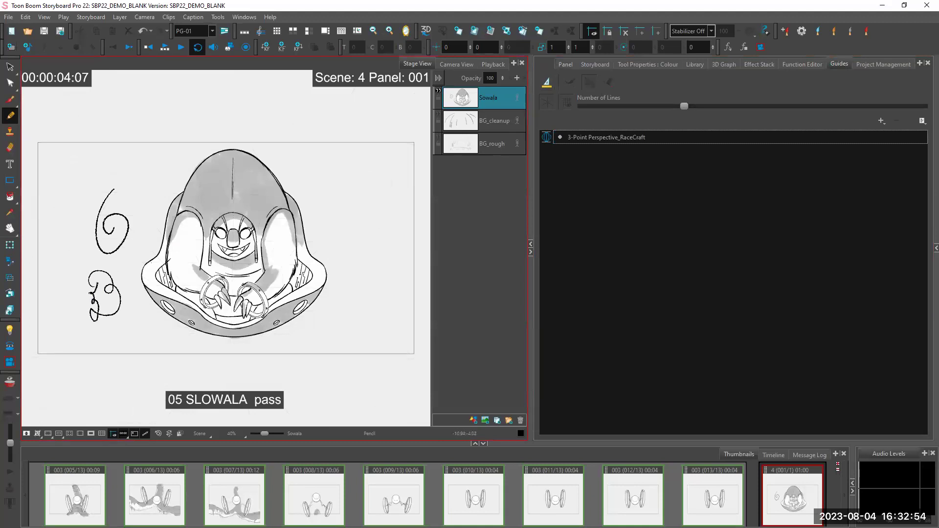
# Step: Compare the panel and its new squiggles in the mirrored and normal stage views, ending in the normal view
pyautogui.click(406, 30)
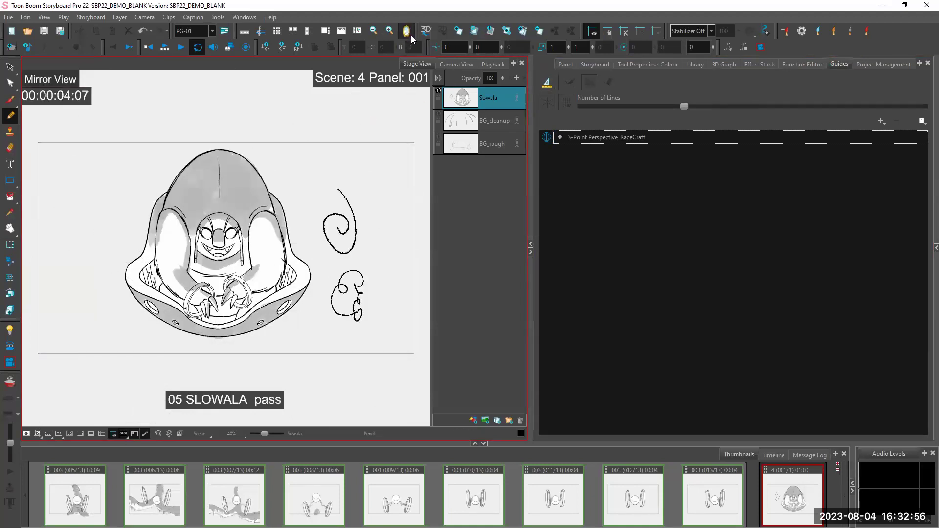
pyautogui.click(335, 183)
pyautogui.click(406, 31)
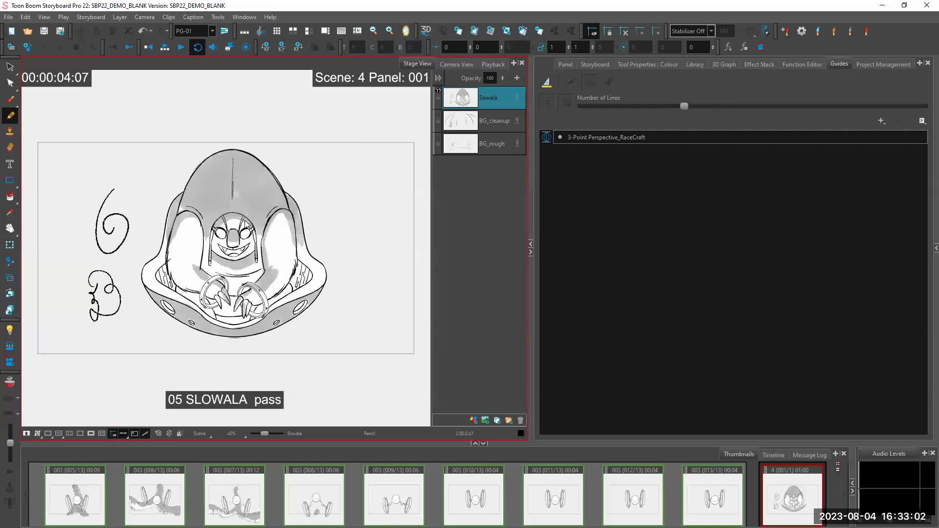
pyautogui.click(407, 31)
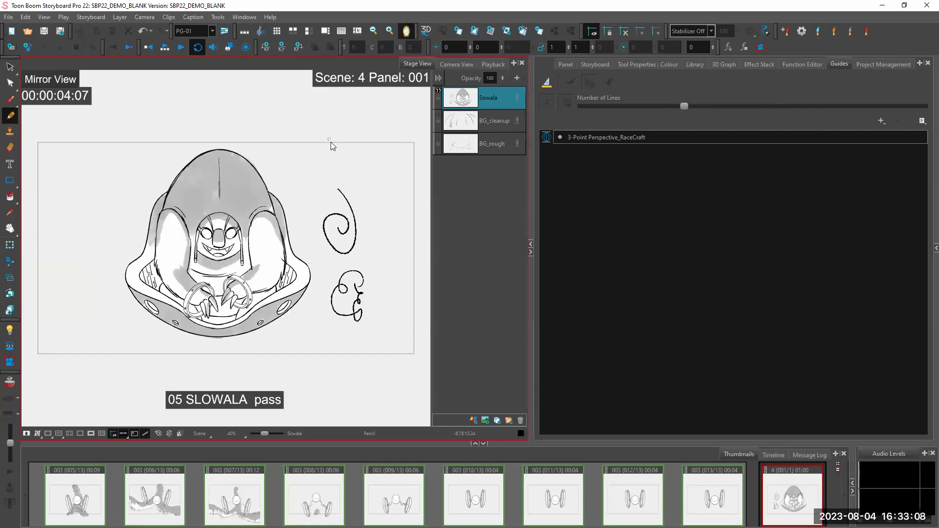
pyautogui.click(408, 31)
pyautogui.click(407, 31)
pyautogui.click(407, 31)
pyautogui.click(407, 31)
pyautogui.click(407, 31)
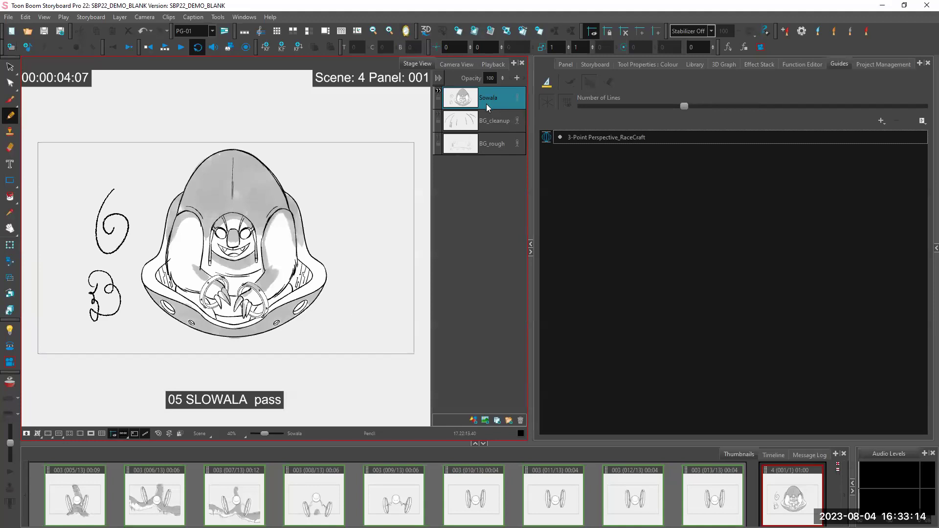
# Step: Flip the Sowala layer horizontally and back with Layer Transform, and compare this with switching the mirrored stage view on and off
pyautogui.click(646, 66)
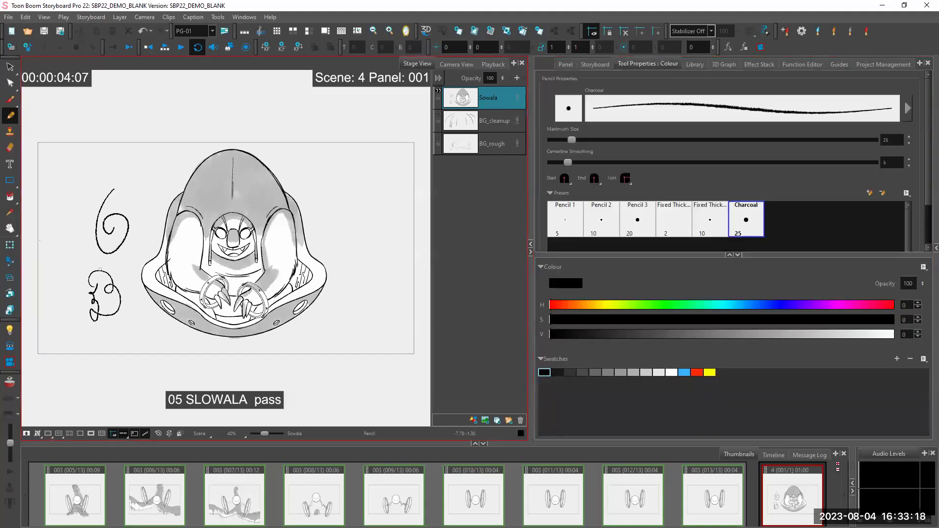
pyautogui.click(10, 245)
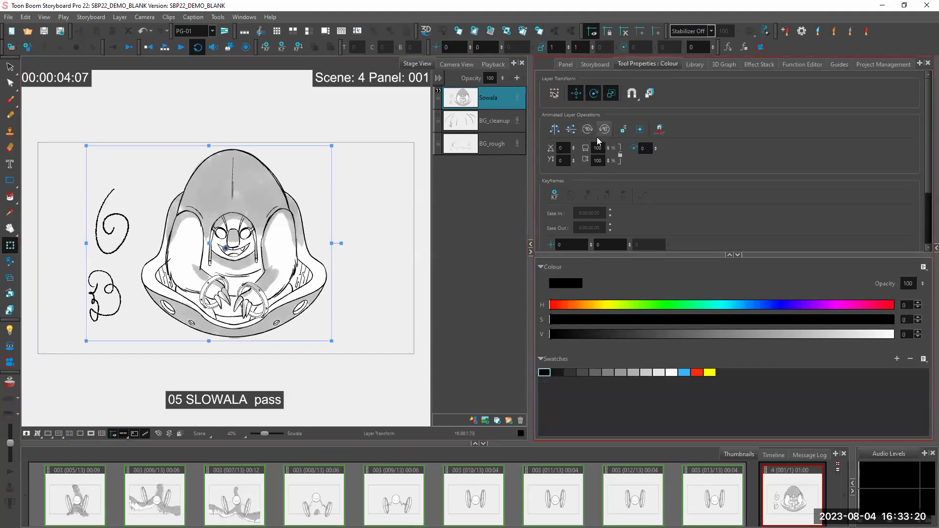
pyautogui.click(642, 149)
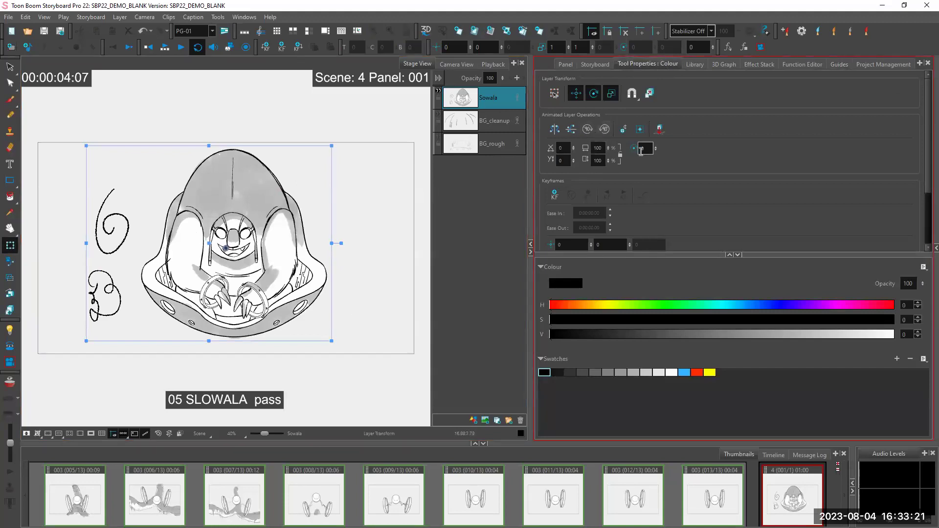
pyautogui.click(595, 149)
pyautogui.click(557, 130)
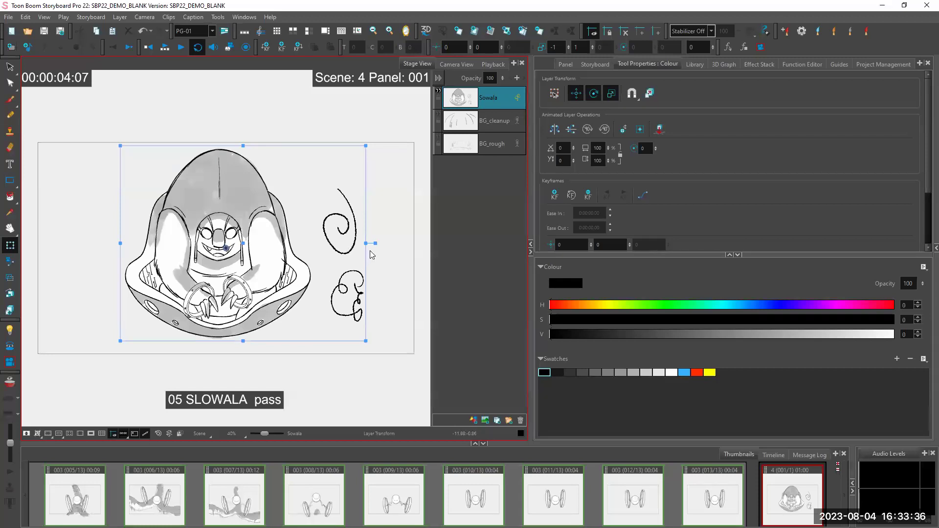
pyautogui.click(555, 129)
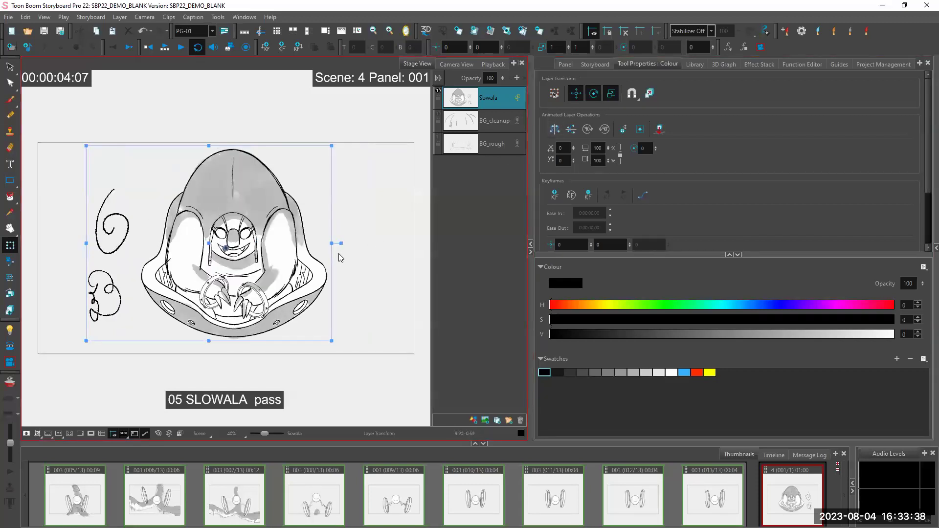
pyautogui.click(406, 32)
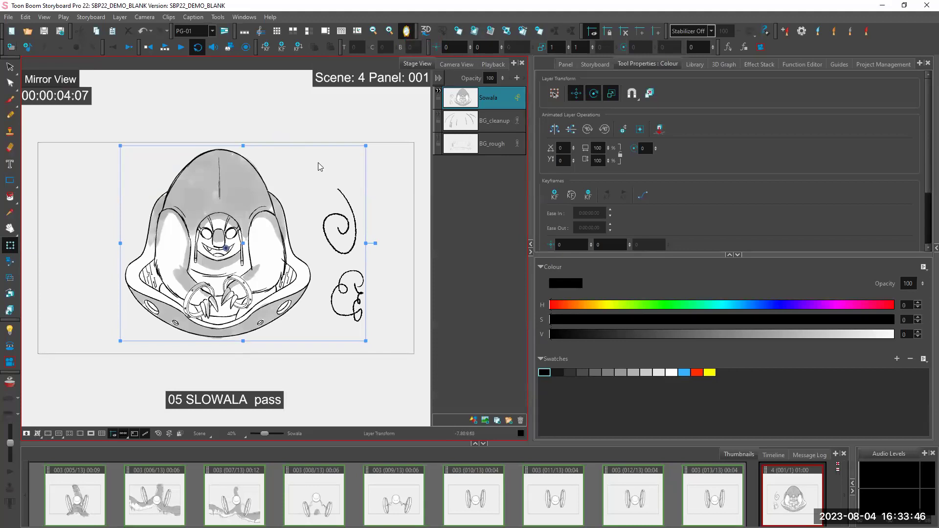
pyautogui.click(407, 30)
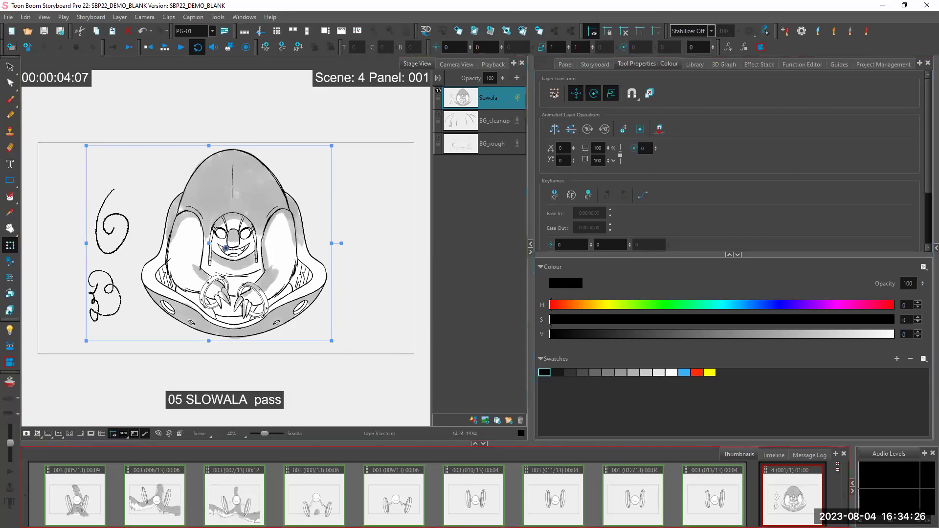
# Step: Switch to the web browser, open Toon Boom's Storyboard Pro 22 product page, and look over its benefits, purchase and free trial options
pyautogui.press('super')
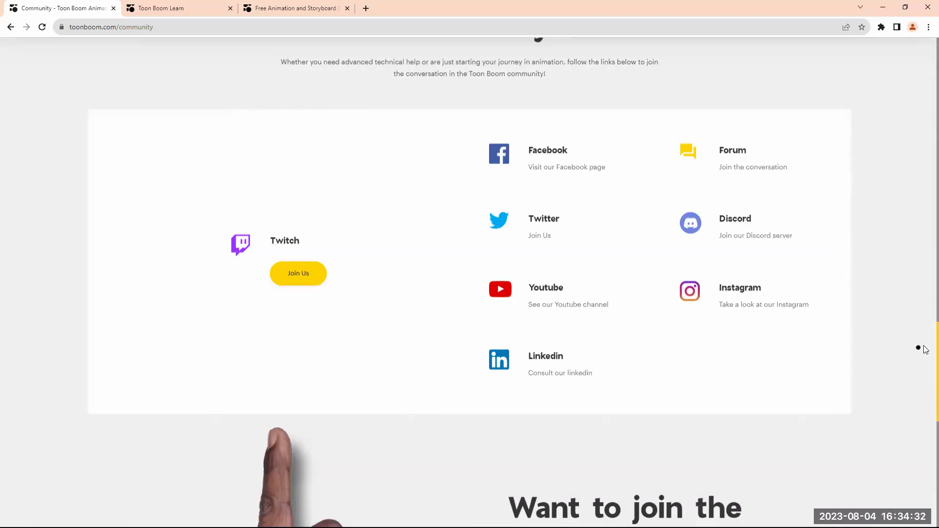
pyautogui.scroll(1, 928, 274)
pyautogui.scroll(15, 926, 249)
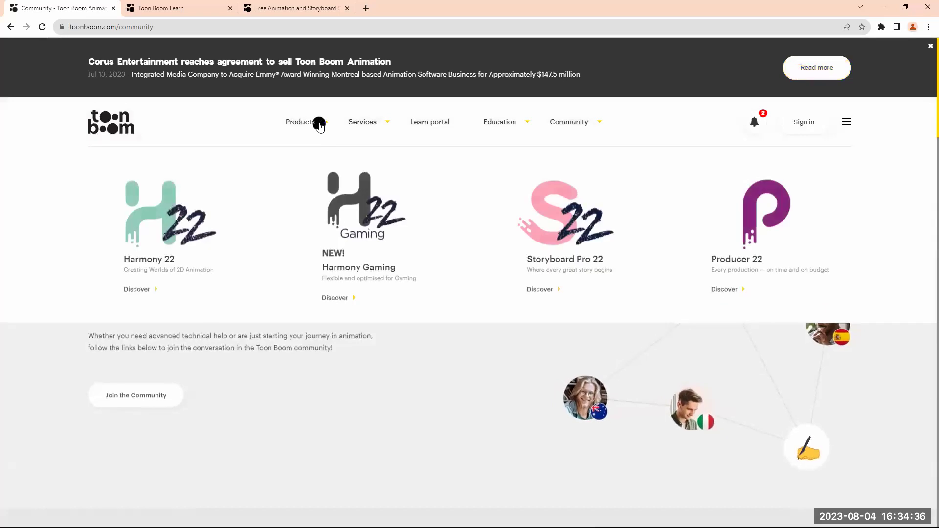
pyautogui.click(570, 235)
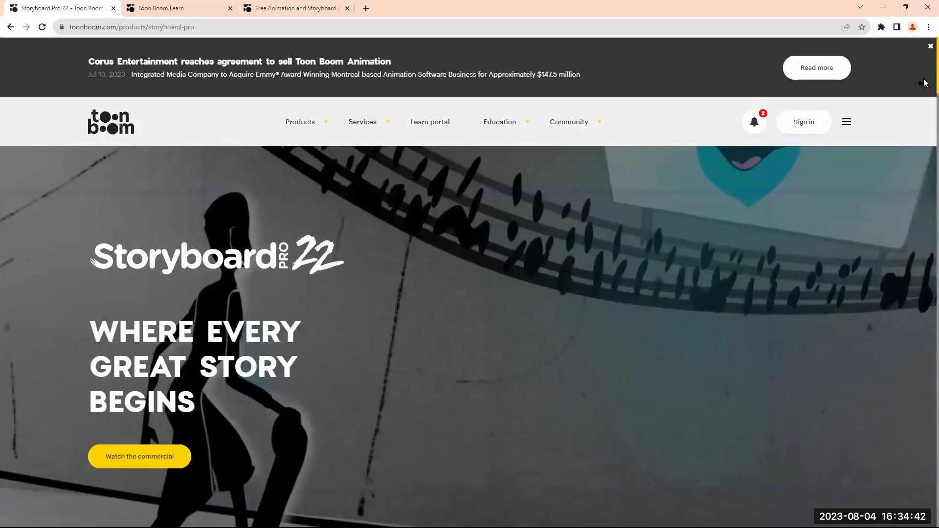
pyautogui.scroll(-10, 926, 125)
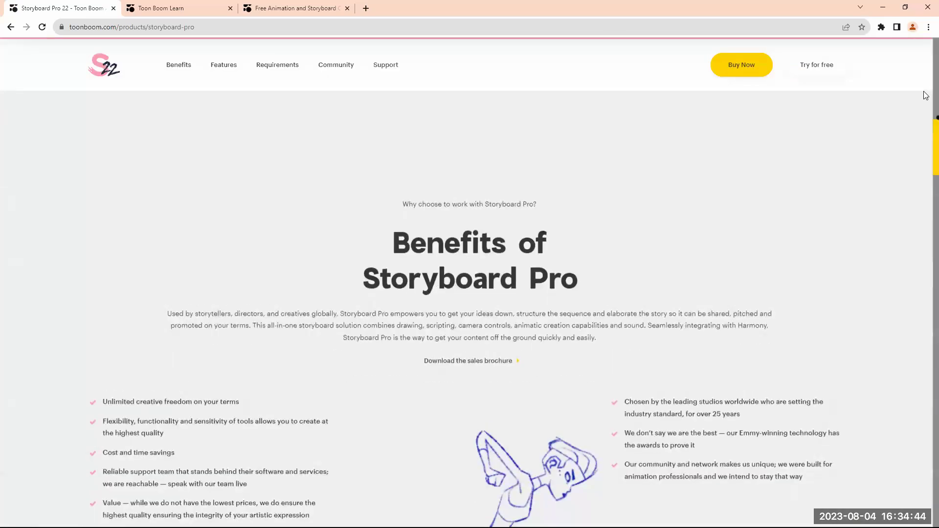
pyautogui.scroll(5, 926, 97)
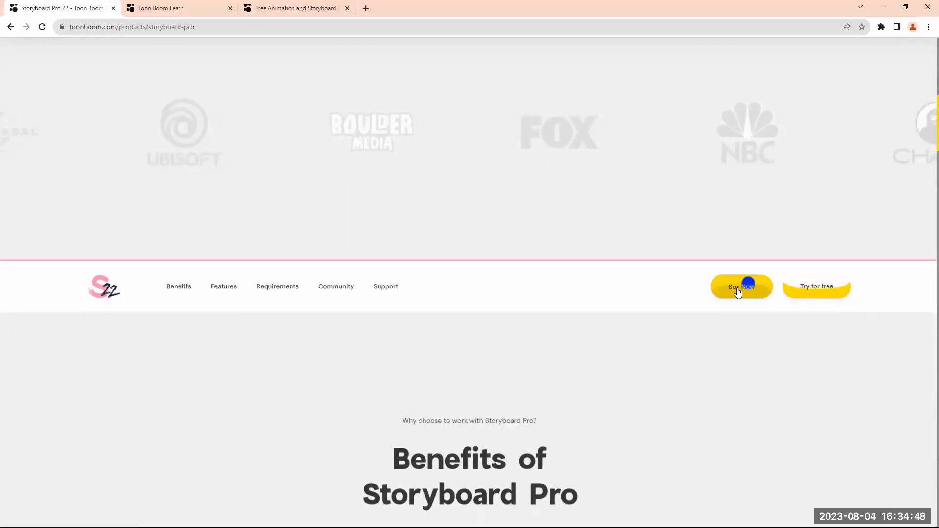
pyautogui.scroll(-4, 924, 128)
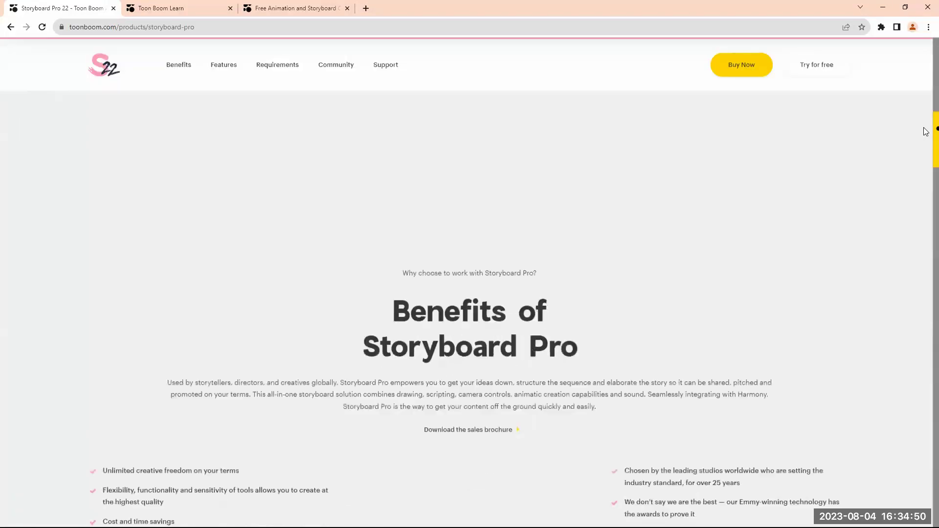
pyautogui.scroll(8, 926, 73)
pyautogui.scroll(6, 926, 58)
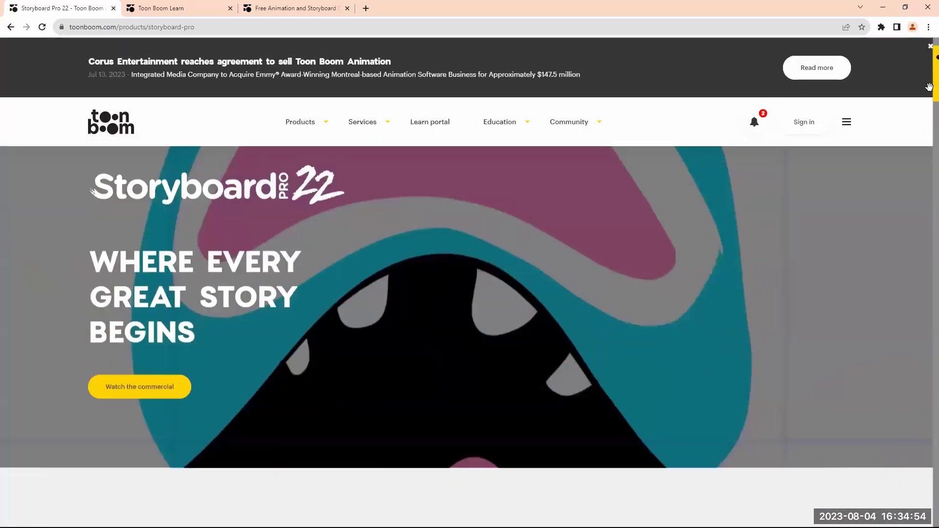
# Step: Review the Storyboard Pro page's industry-leading features, software and hardware requirements, videos and support section, and return to its beginning
pyautogui.scroll(-10, 926, 97)
pyautogui.scroll(-12, 926, 184)
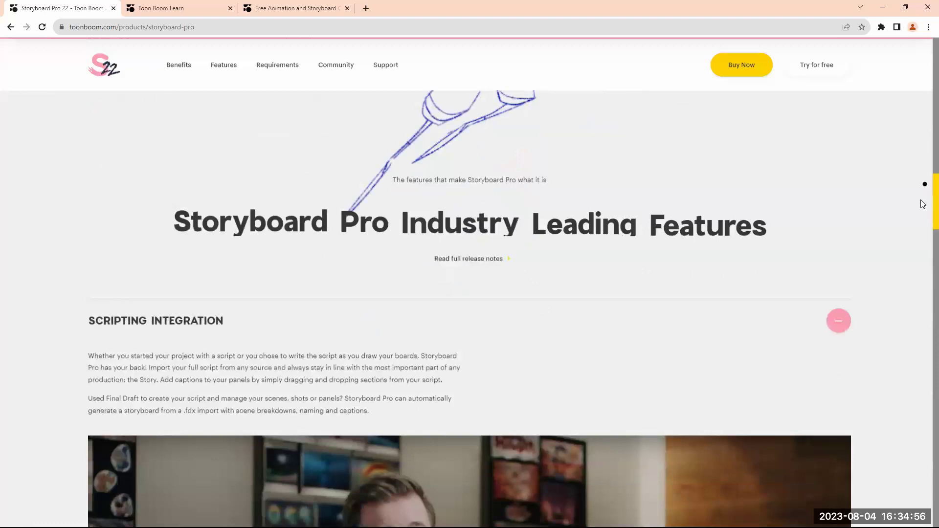
pyautogui.scroll(-13, 918, 247)
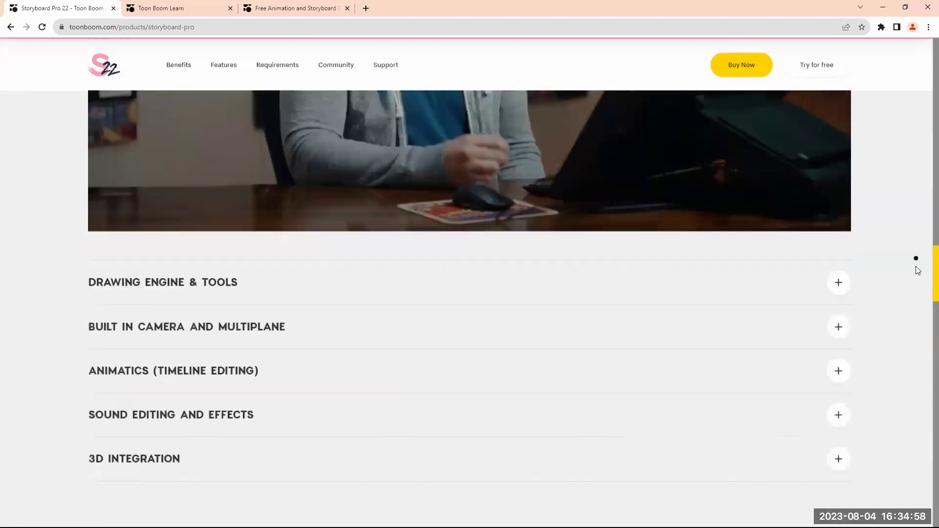
pyautogui.scroll(-13, 909, 314)
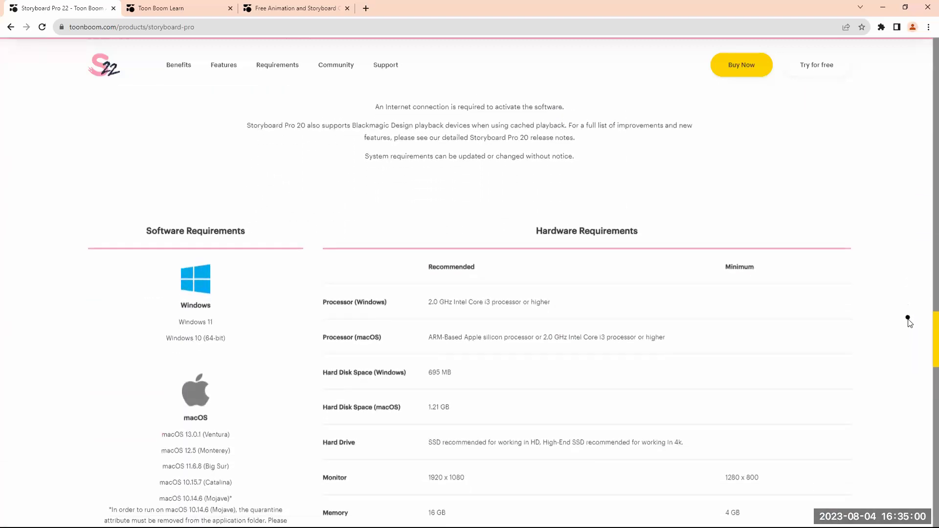
pyautogui.scroll(-12, 911, 410)
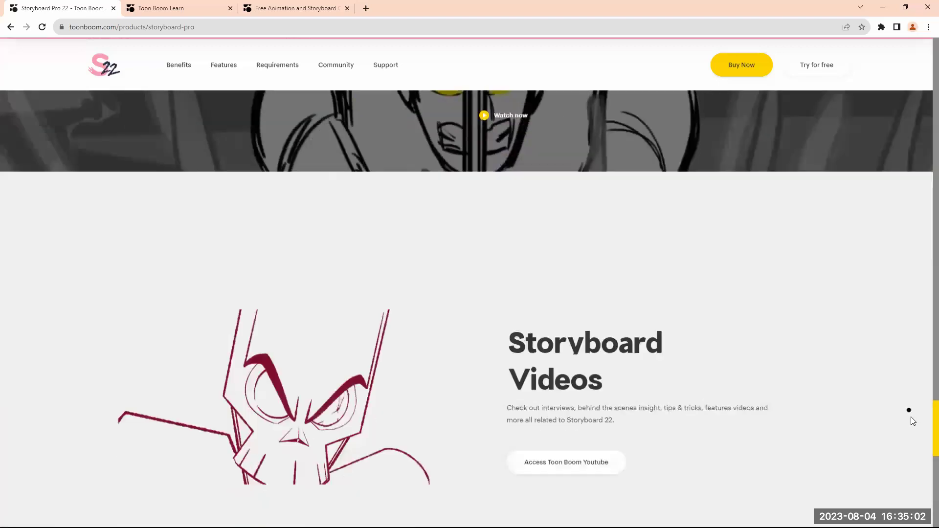
pyautogui.scroll(20, 922, 415)
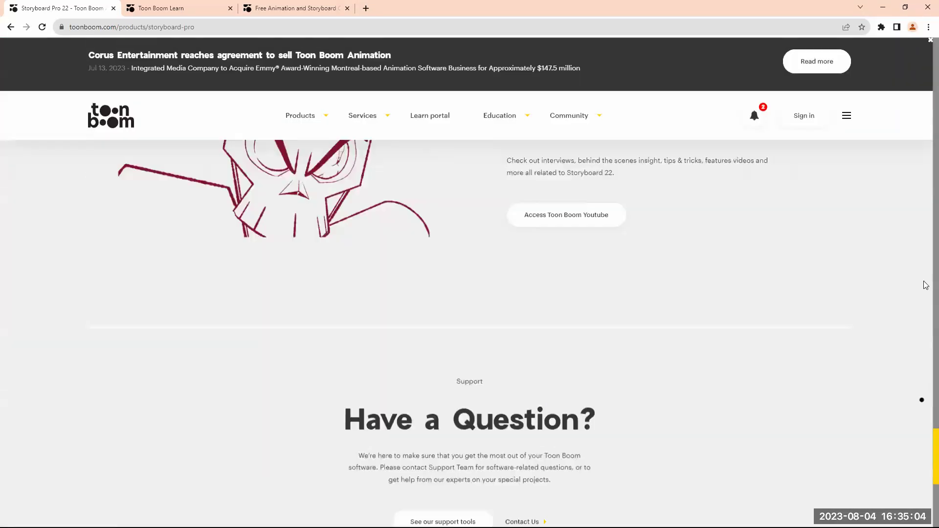
pyautogui.scroll(2, 673, 166)
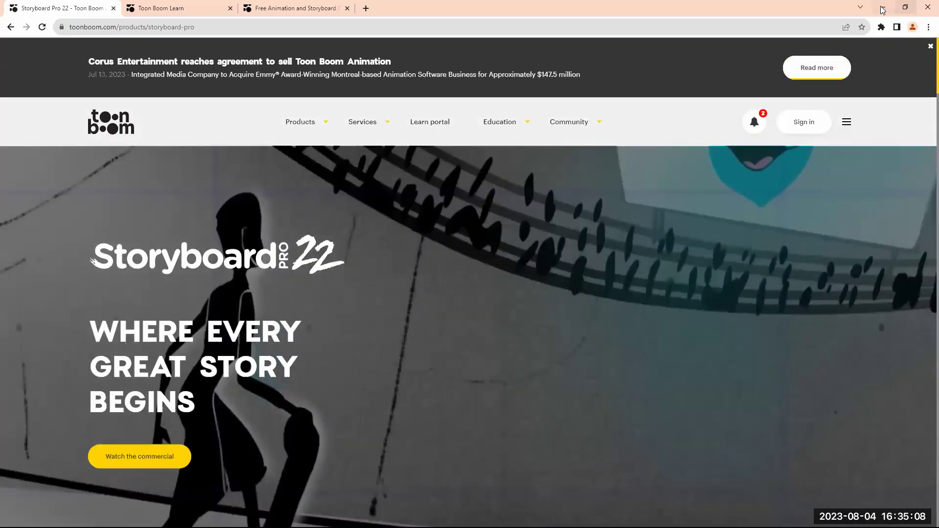
# Step: Return to Storyboard Pro, review the options for importing CH_Mouse.png from the Assets folder as a scene, and close them without importing
pyautogui.hotkey('alt', 'Tab')
pyautogui.click(697, 140)
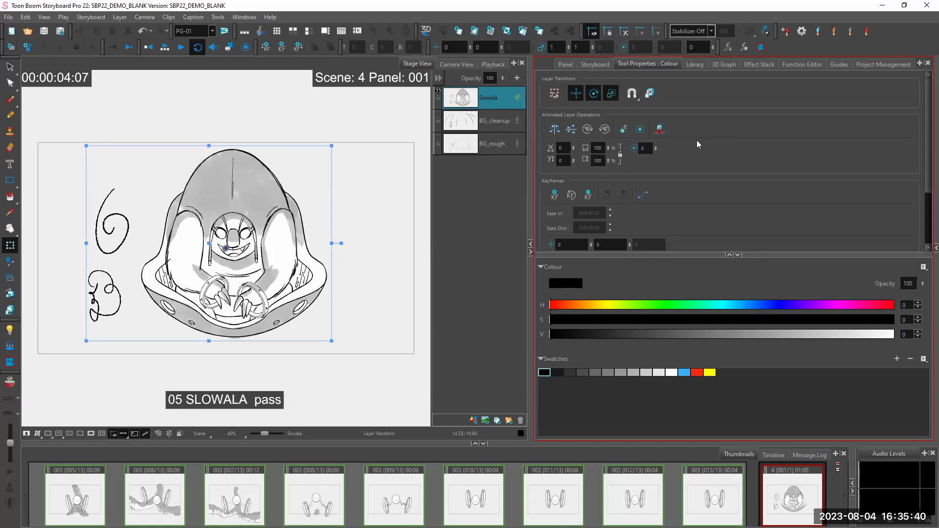
pyautogui.click(9, 17)
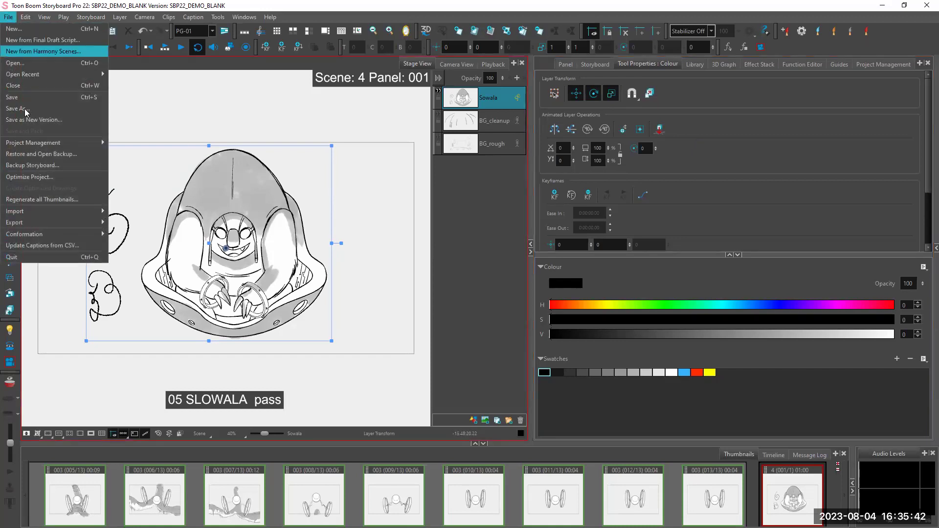
pyautogui.moveTo(93, 211)
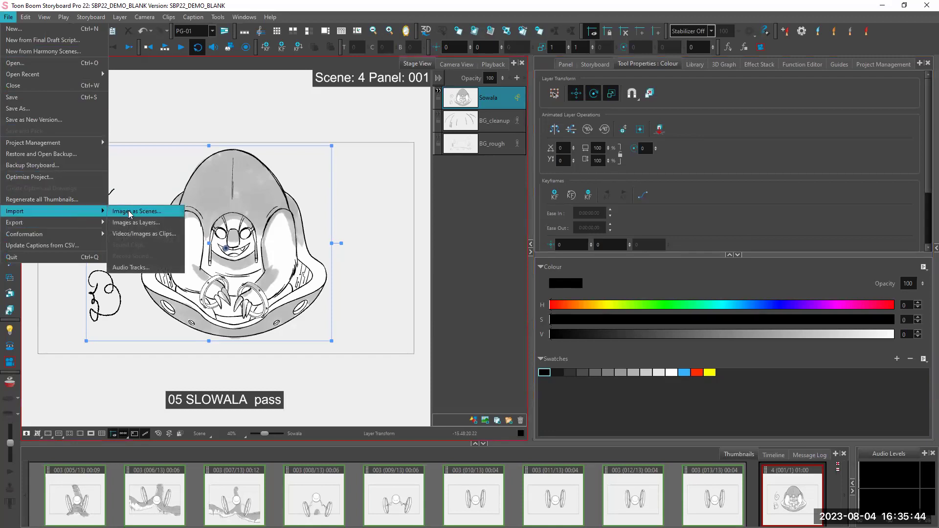
pyautogui.click(150, 211)
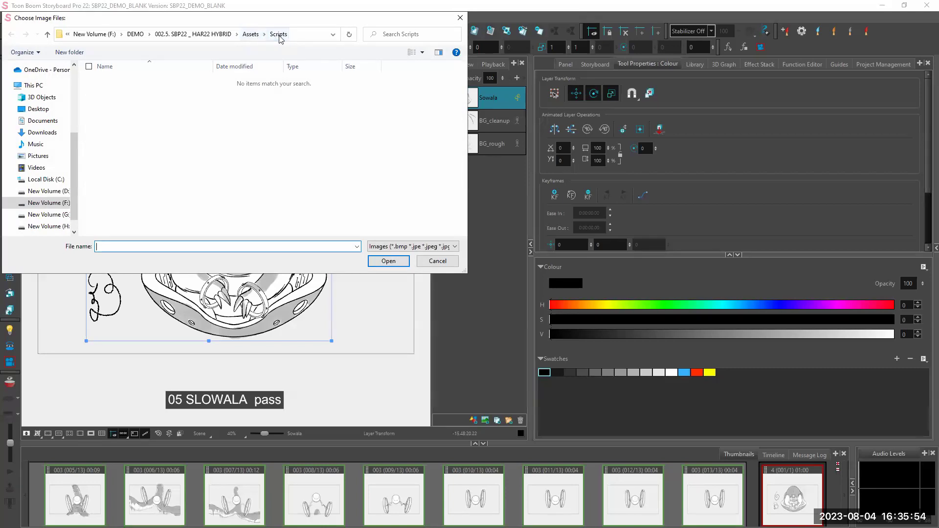
pyautogui.click(250, 34)
pyautogui.click(222, 100)
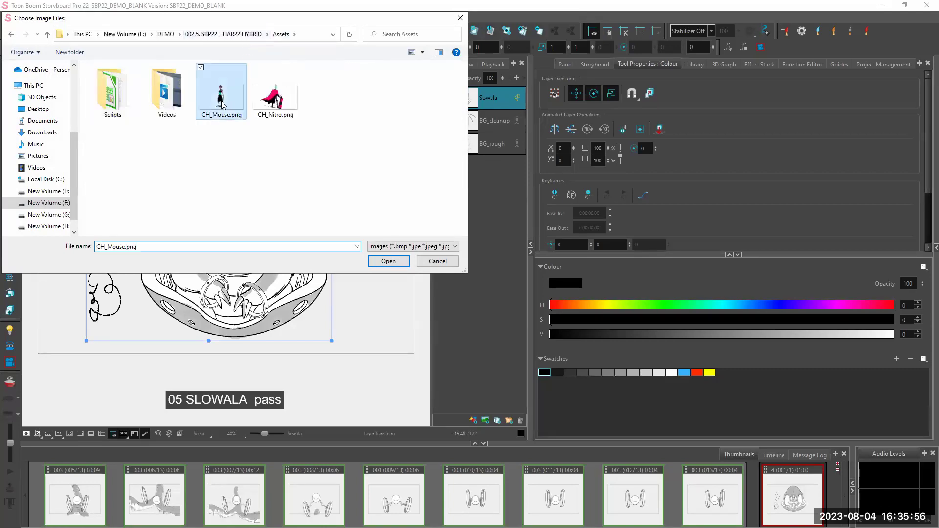
pyautogui.doubleClick(222, 104)
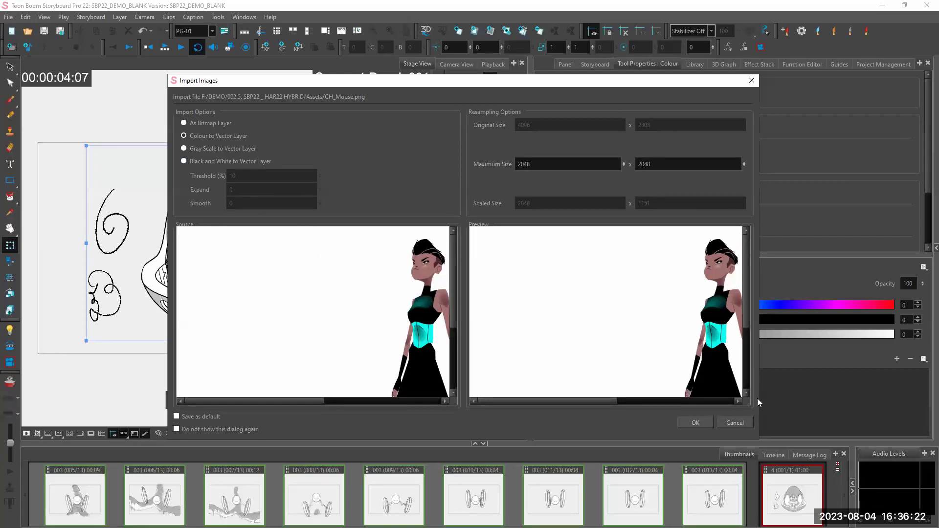
pyautogui.click(736, 423)
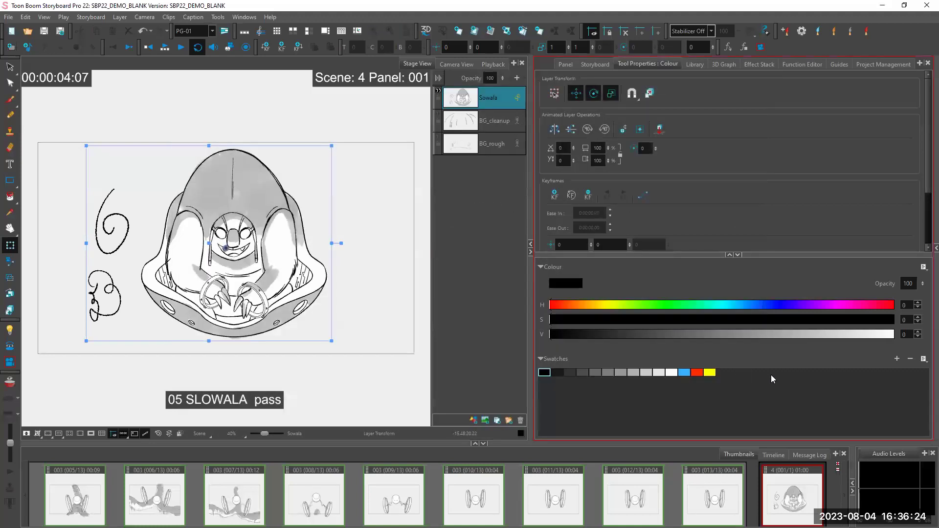
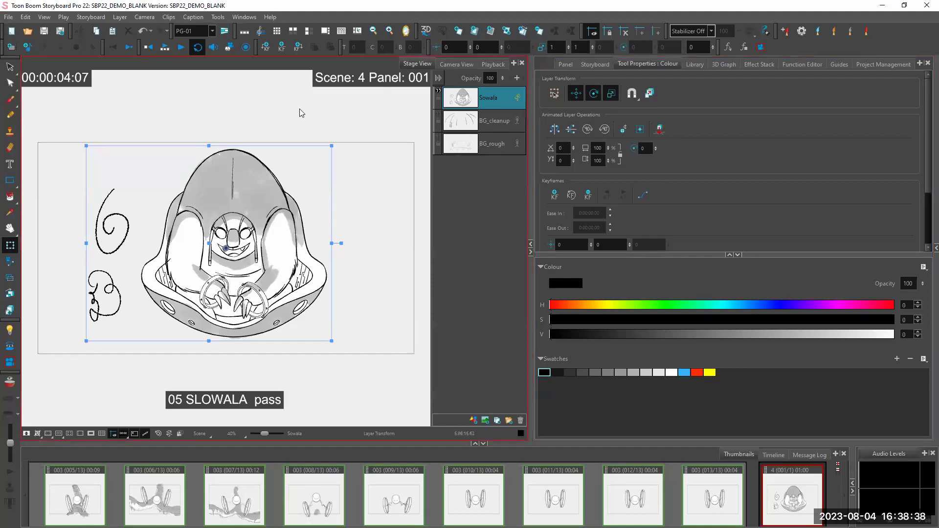
# Step: Show the storyboard in the timeline instead of thumbnails and enlarge the timeline area to reveal its tracks
pyautogui.click(271, 473)
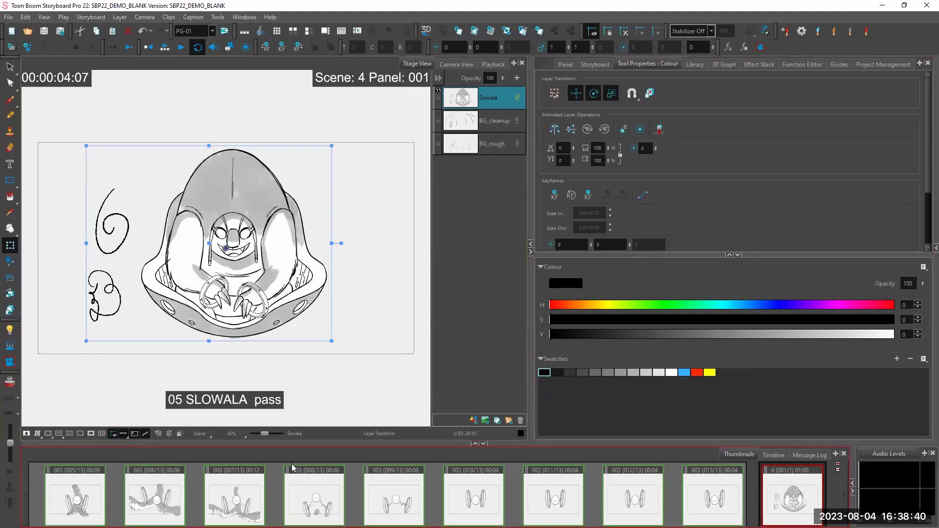
pyautogui.moveTo(312, 443); pyautogui.dragTo(313, 391)
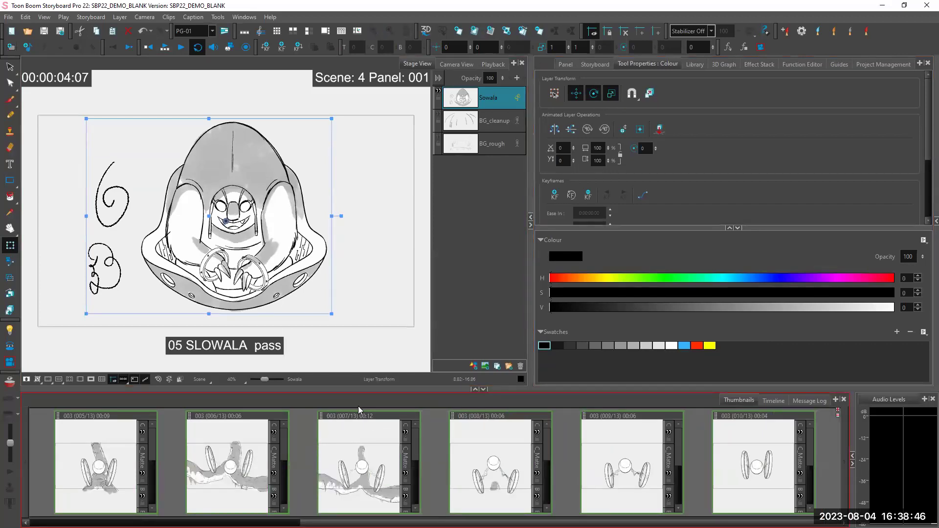
pyautogui.click(774, 401)
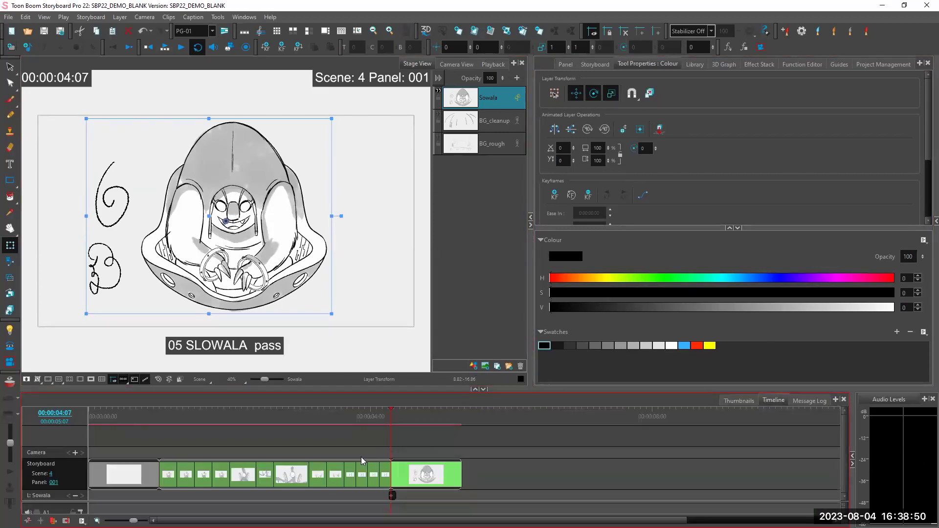
pyautogui.moveTo(438, 389); pyautogui.dragTo(442, 358)
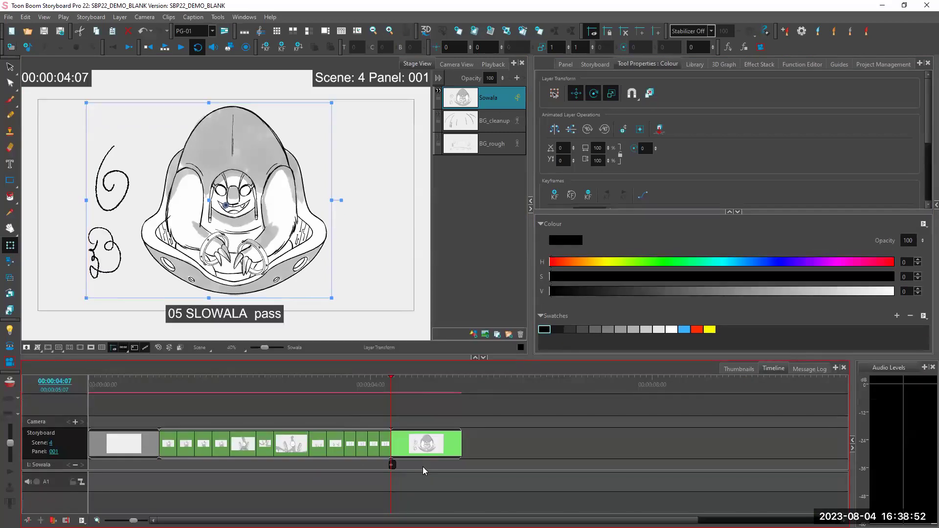
# Step: Select panel 013 of scene 003 and add a transition at its cut to scene 4
pyautogui.rightClick(364, 446)
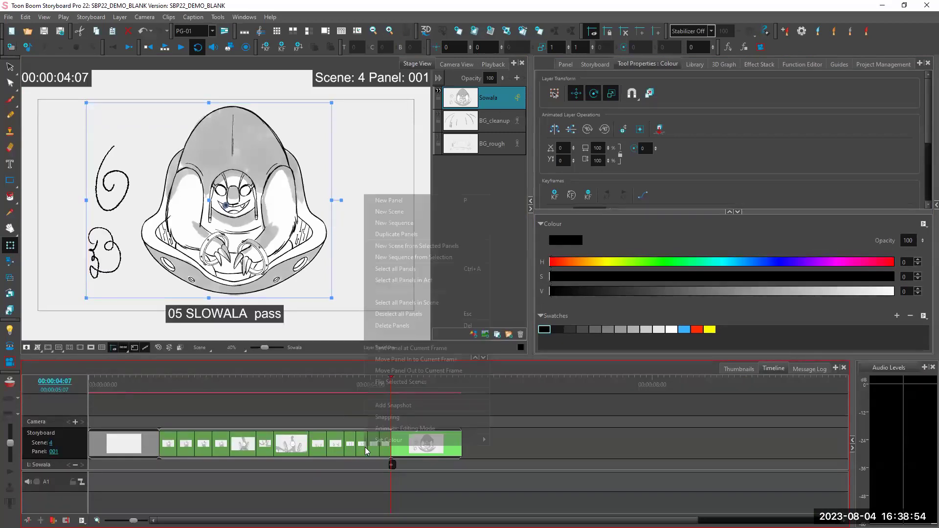
pyautogui.click(524, 407)
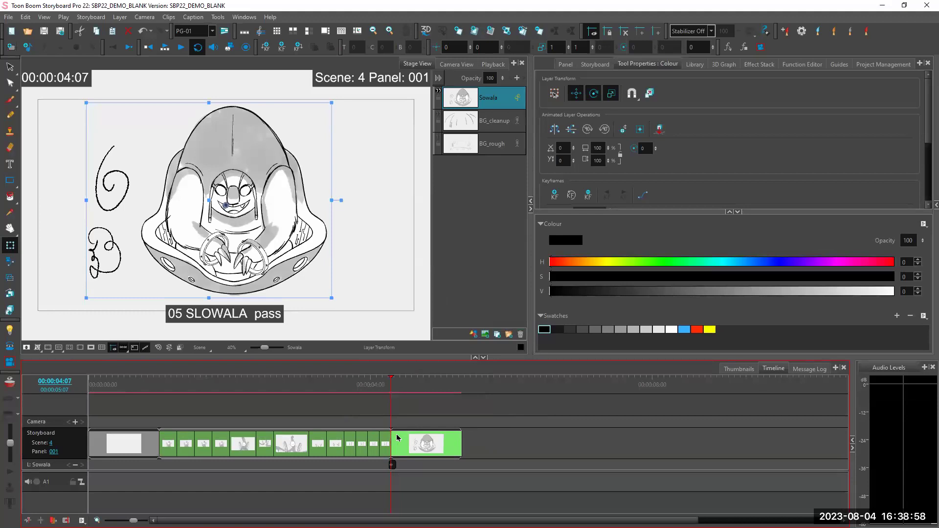
pyautogui.click(386, 444)
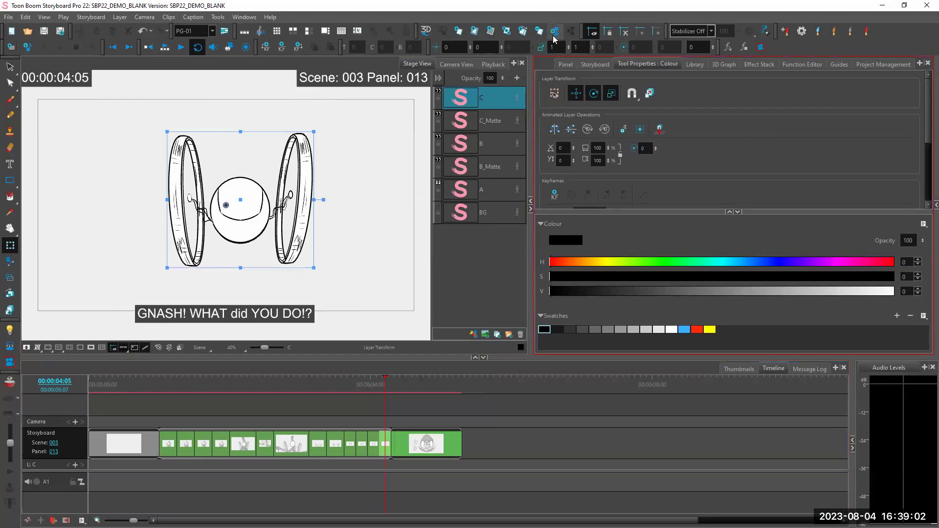
pyautogui.click(387, 444)
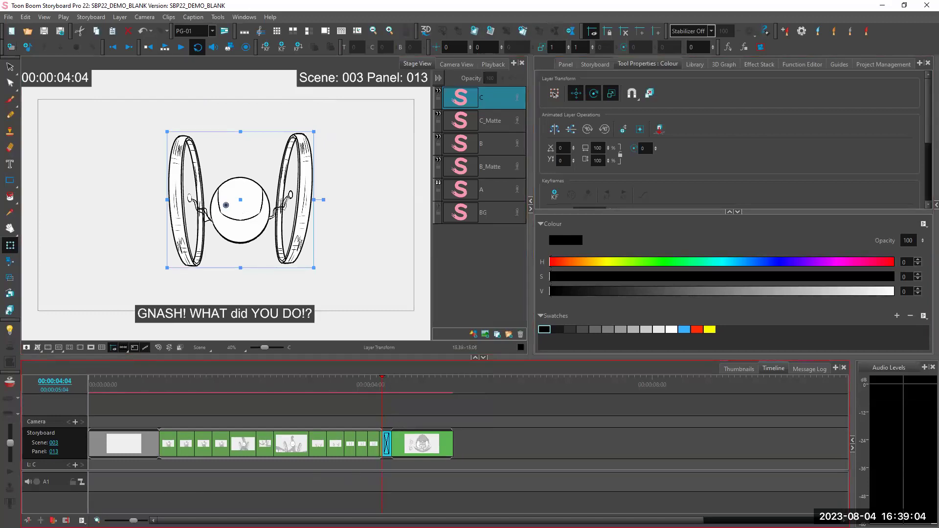
# Step: Switch to the Camera View and scrub back and forth across the new transition between scenes 003 and 4 on a zoomed-in timeline
pyautogui.moveTo(133, 520); pyautogui.dragTo(139, 520)
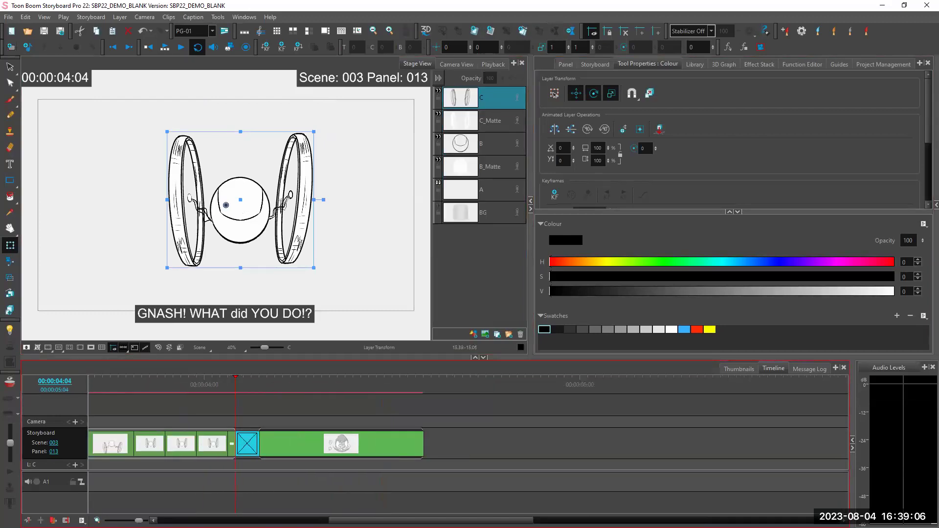
pyautogui.moveTo(236, 383)
pyautogui.mouseDown()
pyautogui.moveTo(221, 384)
pyautogui.moveTo(252, 386)
pyautogui.mouseUp()
pyautogui.click(457, 63)
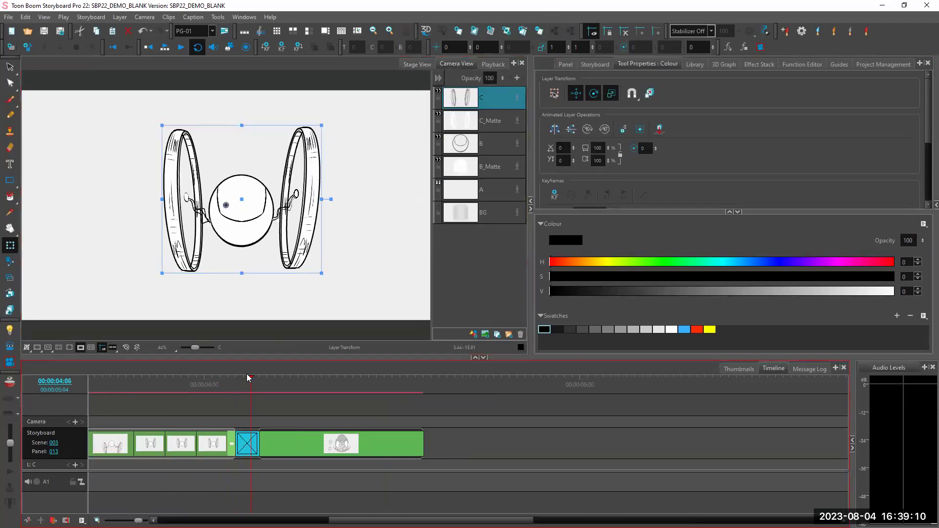
pyautogui.click(212, 384)
pyautogui.moveTo(217, 384)
pyautogui.mouseDown()
pyautogui.moveTo(267, 391)
pyautogui.moveTo(225, 390)
pyautogui.mouseUp()
pyautogui.click(249, 447)
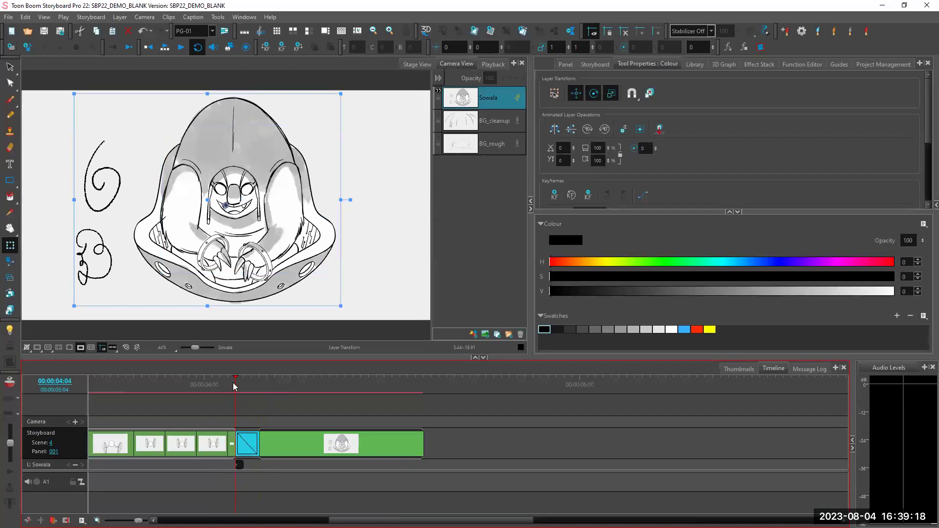
pyautogui.moveTo(239, 384); pyautogui.dragTo(266, 393)
pyautogui.click(250, 441)
pyautogui.moveTo(258, 390)
pyautogui.mouseDown()
pyautogui.moveTo(230, 391)
pyautogui.moveTo(259, 392)
pyautogui.mouseUp()
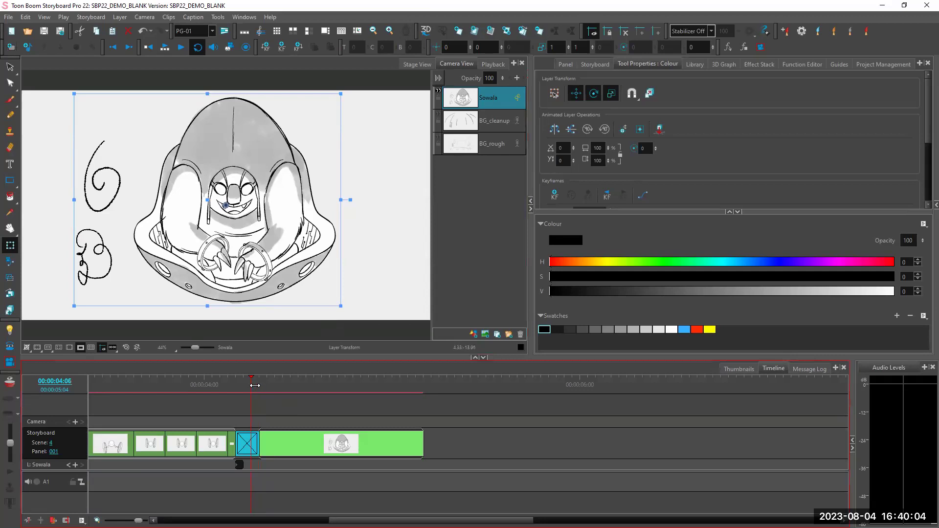
pyautogui.moveTo(258, 382); pyautogui.dragTo(243, 382)
pyautogui.click(275, 381)
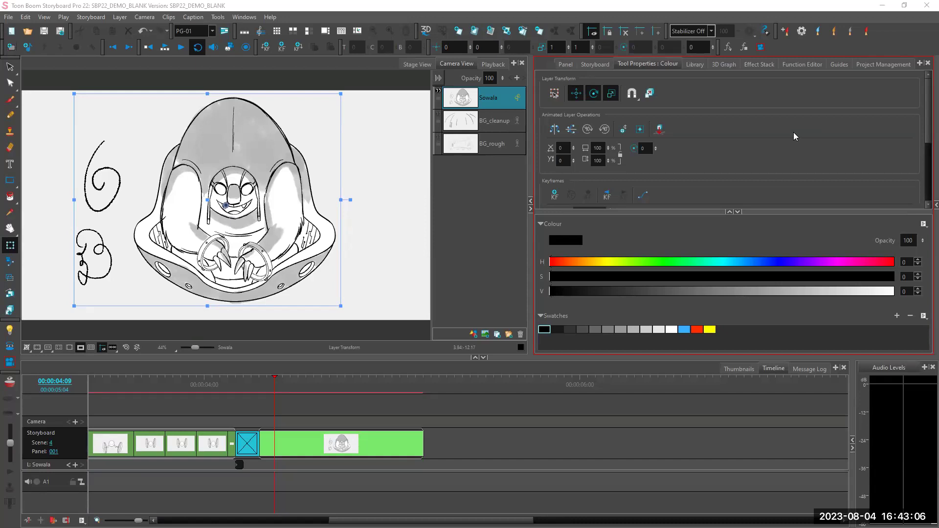
# Step: Show the storyboard's panels as thumbnails instead of the timeline
pyautogui.click(741, 370)
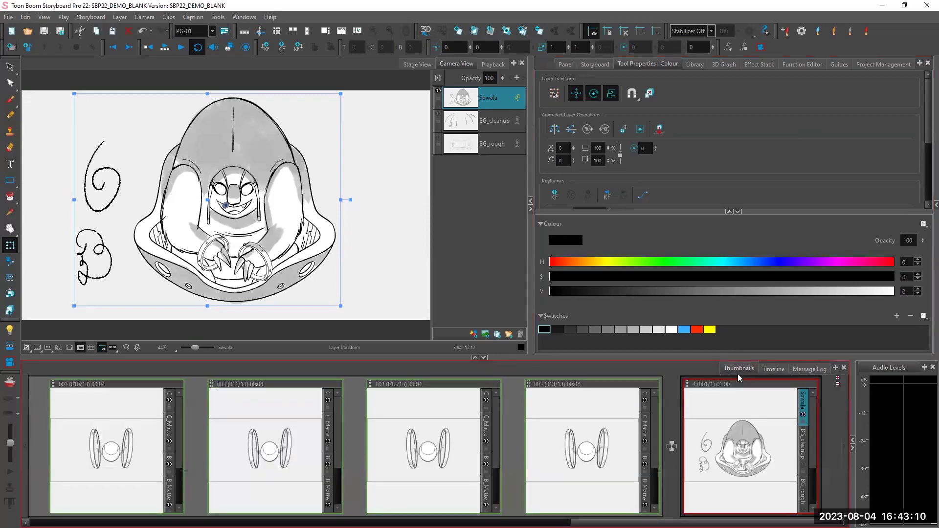
# Step: Select panels 001, 002 and 004 of scene 003 in turn to compare their drawings in the Camera View
pyautogui.scroll(2, 666, 481)
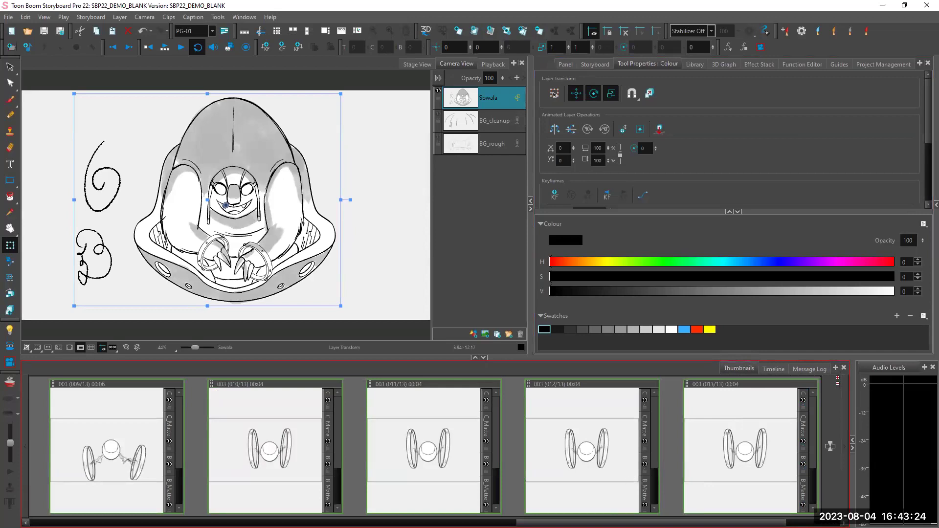
pyautogui.hscroll(-5, 830, 447)
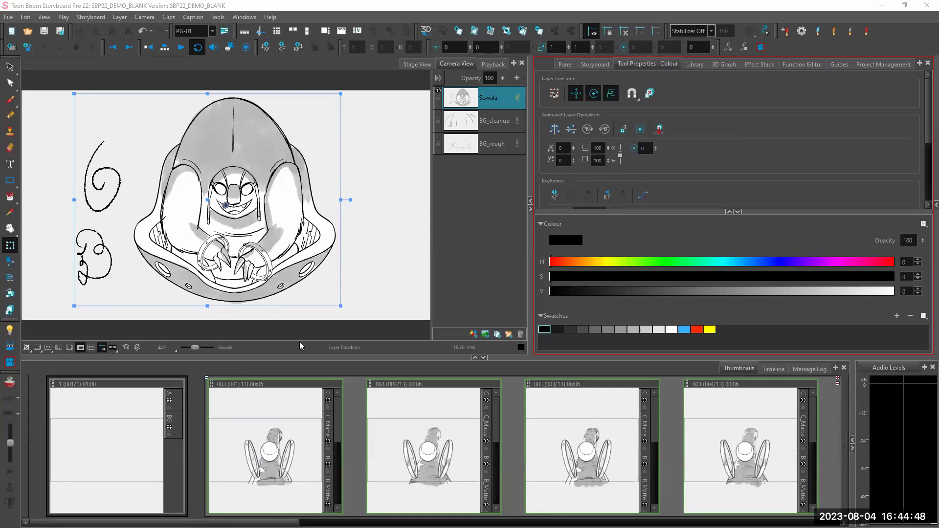
pyautogui.click(302, 427)
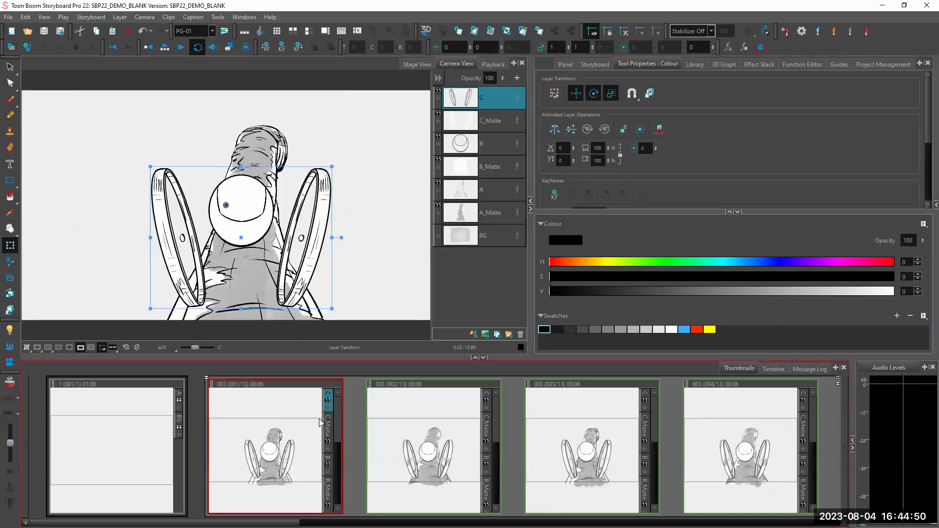
pyautogui.click(452, 412)
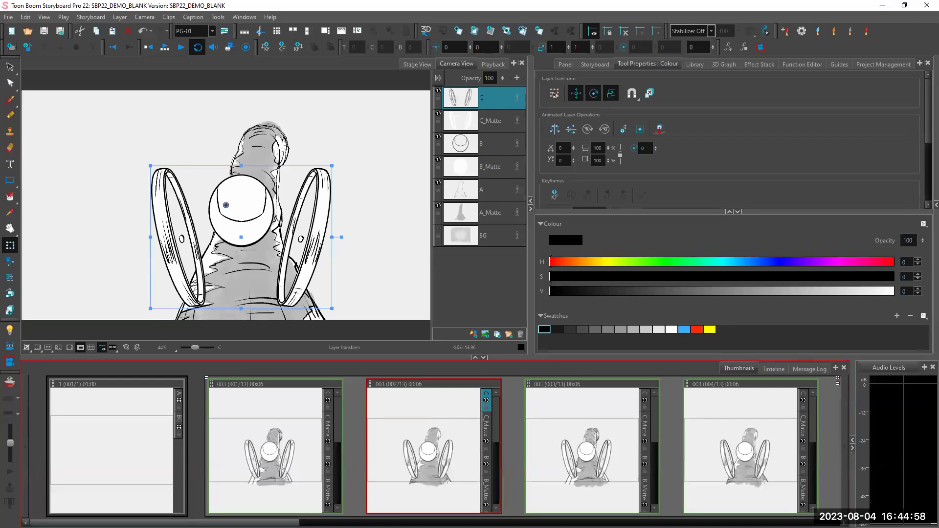
pyautogui.hscroll(2, 350, 522)
pyautogui.click(487, 449)
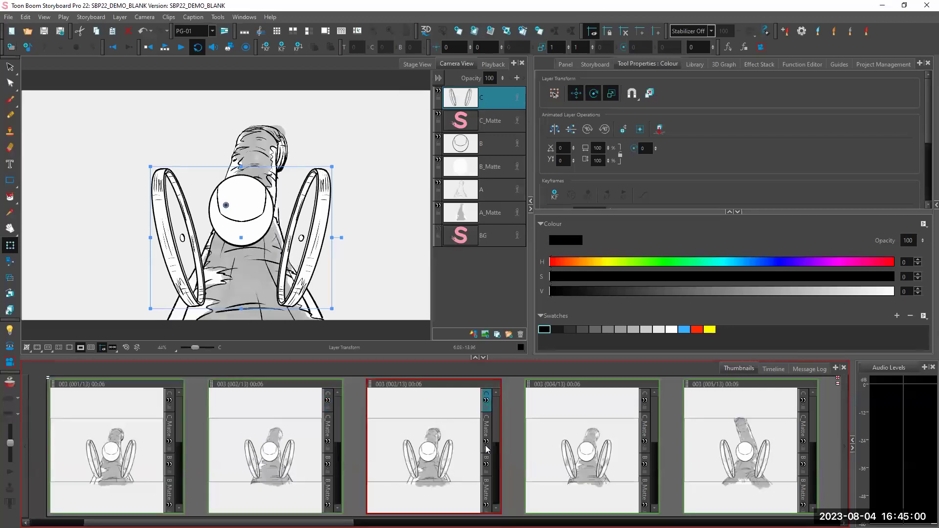
pyautogui.click(563, 429)
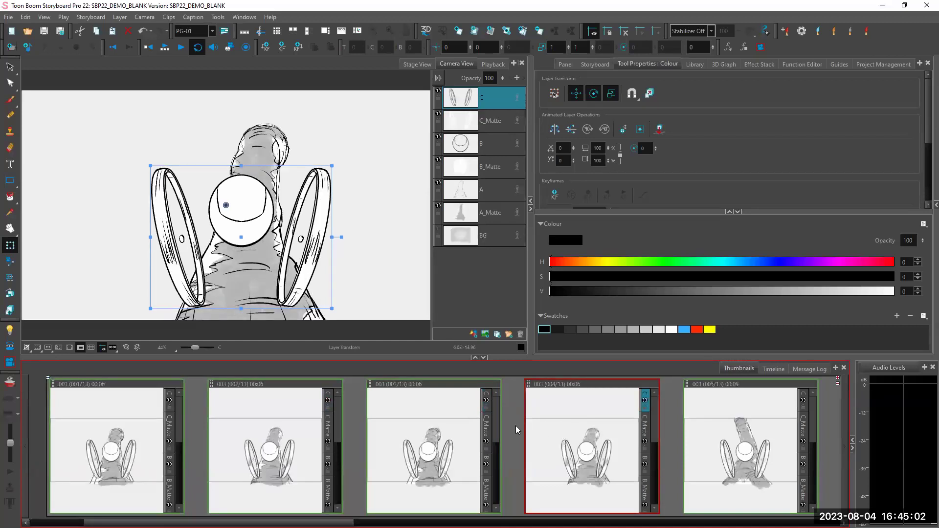
# Step: Look through the panel thumbnails of scene 003 up to scene 4 and back to the scene's first panel
pyautogui.hscroll(-2, 220, 523)
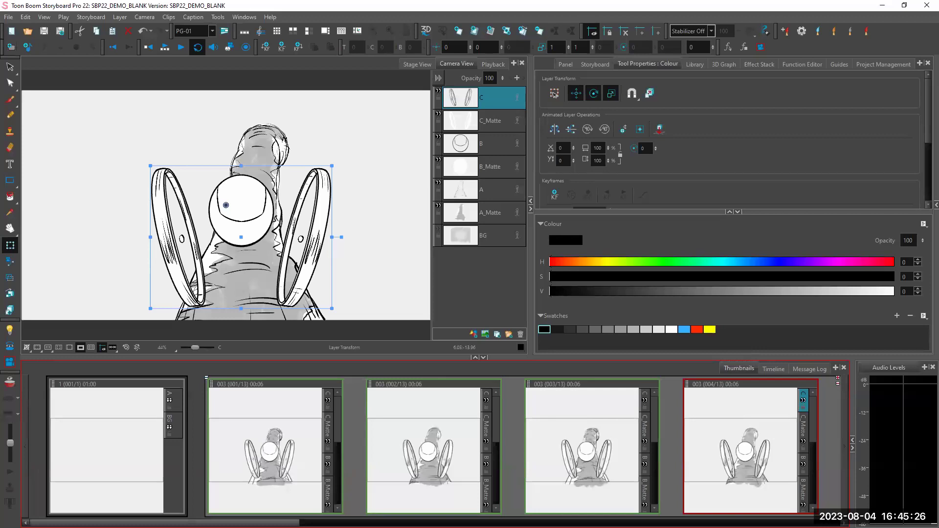
pyautogui.hscroll(2, 196, 523)
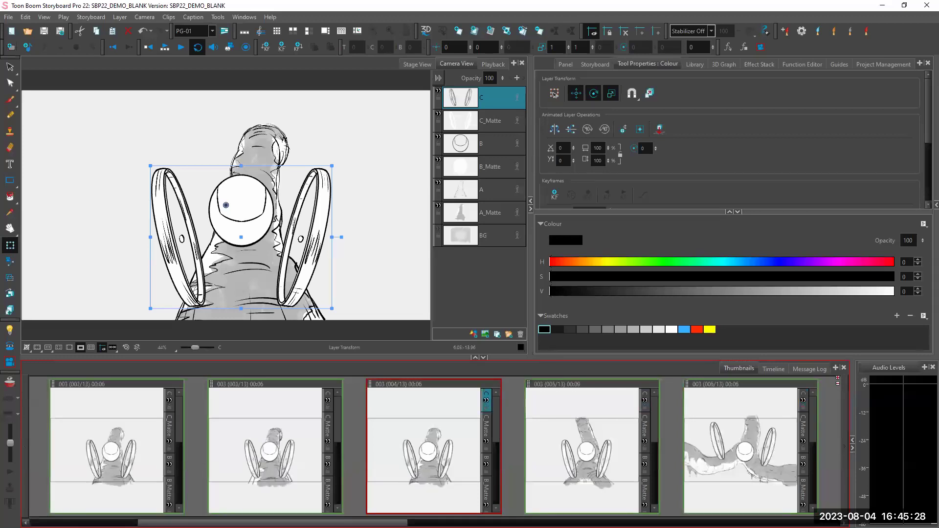
pyautogui.hscroll(1, 436, 445)
pyautogui.hscroll(1, 436, 445)
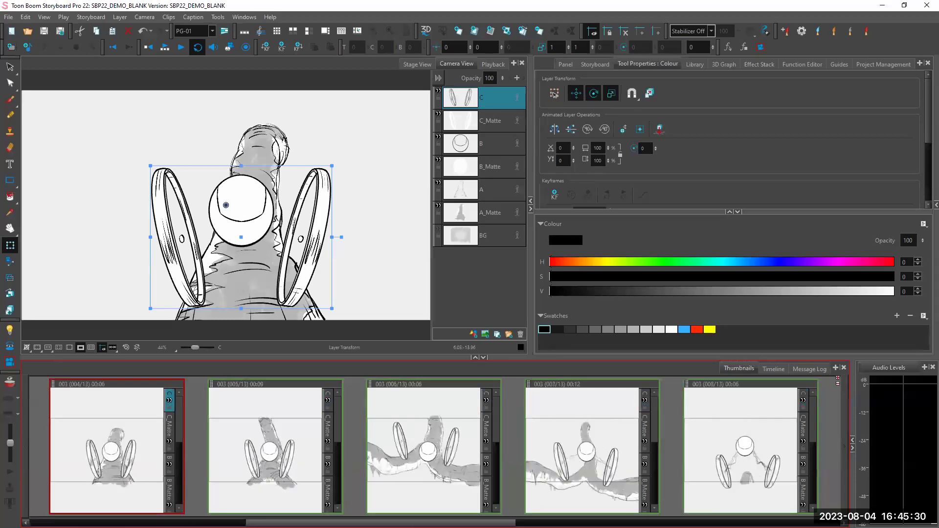
pyautogui.hscroll(3, 685, 504)
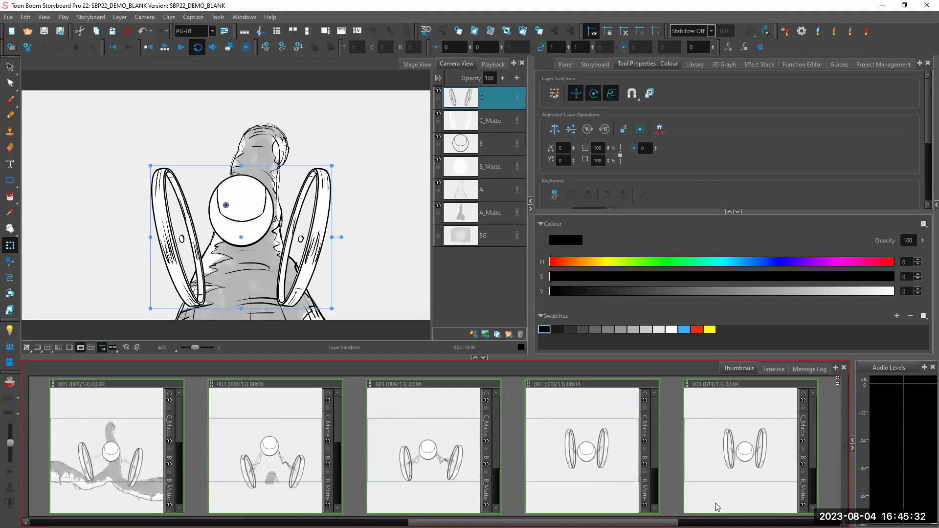
pyautogui.hscroll(3, 716, 503)
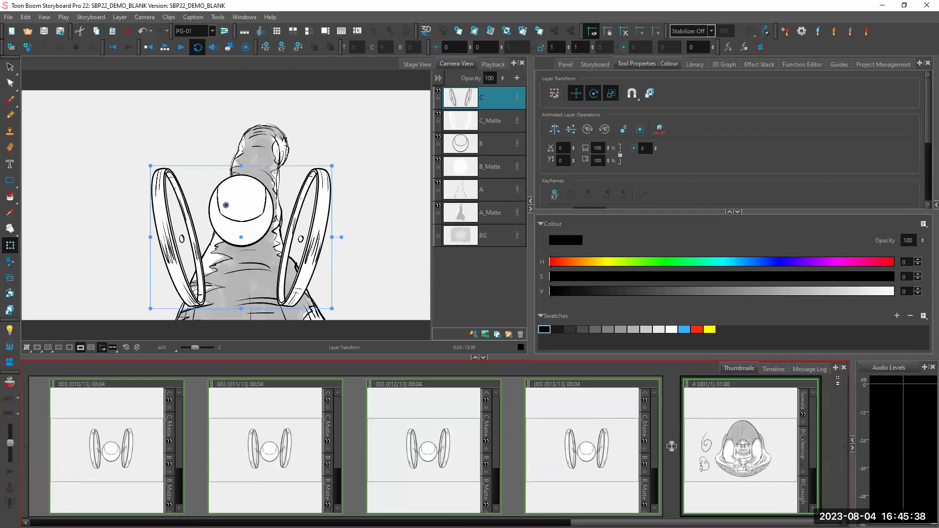
pyautogui.hscroll(-1, 685, 523)
pyautogui.hscroll(-5, 831, 447)
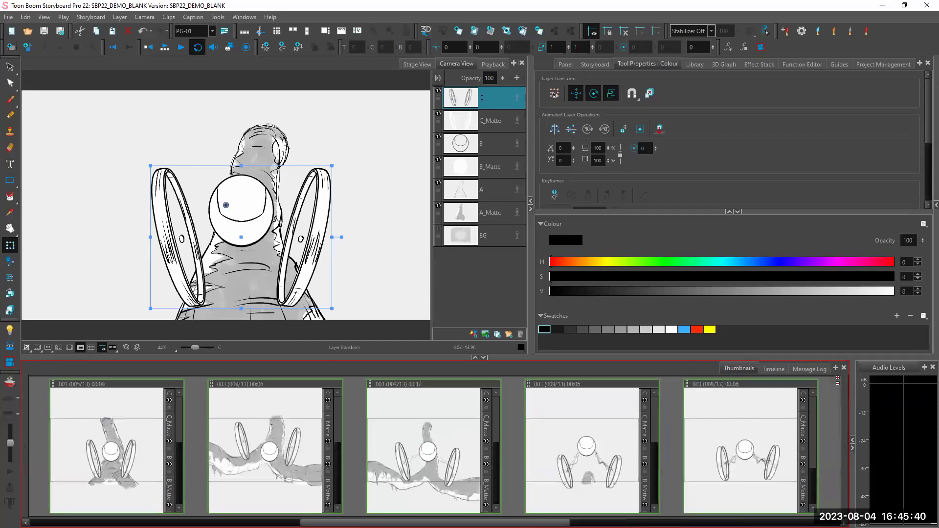
pyautogui.hscroll(2, 149, 455)
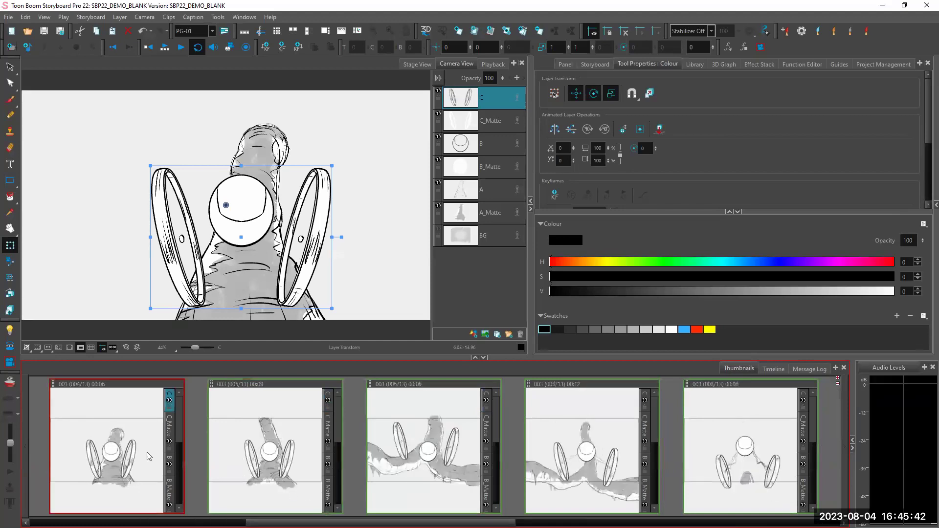
pyautogui.hscroll(-2, 460, 461)
pyautogui.hscroll(-1, 188, 449)
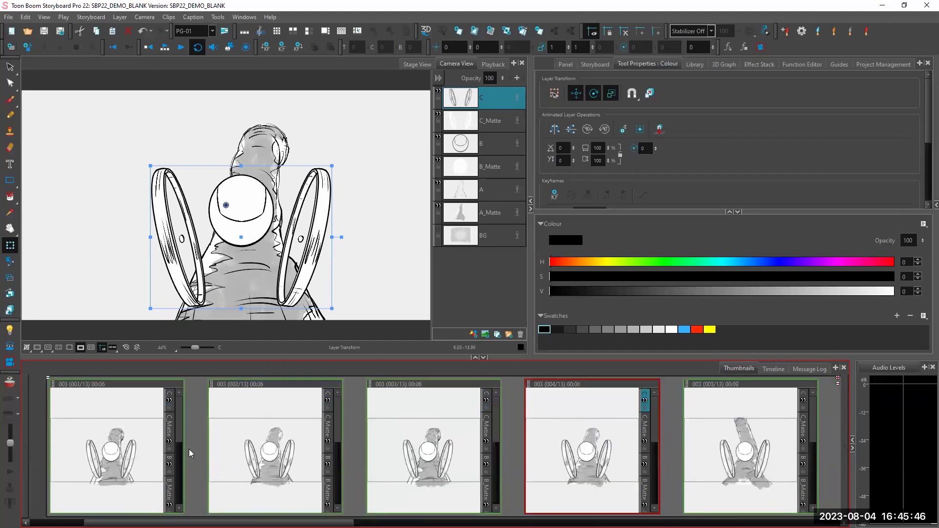
# Step: Step through panels 001 to 004 of scene 003 by selecting each one in order
pyautogui.click(143, 452)
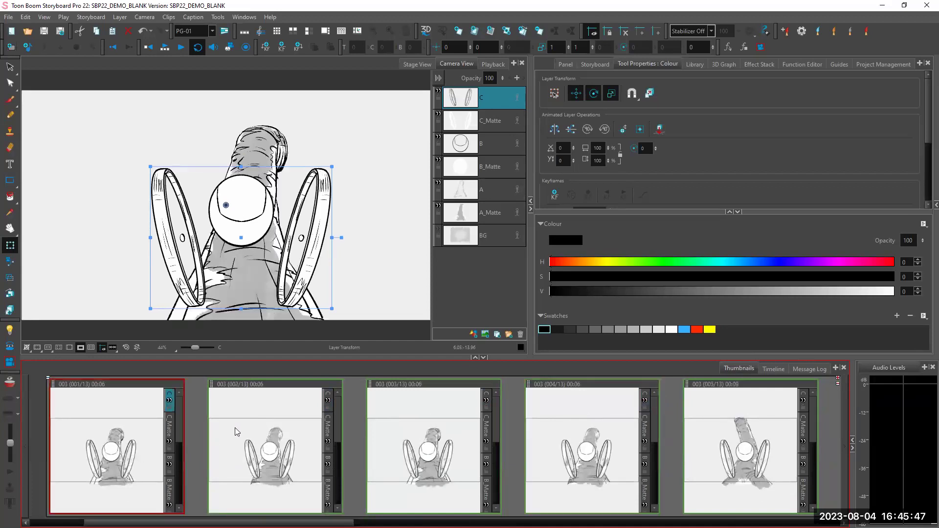
pyautogui.click(263, 443)
pyautogui.click(446, 453)
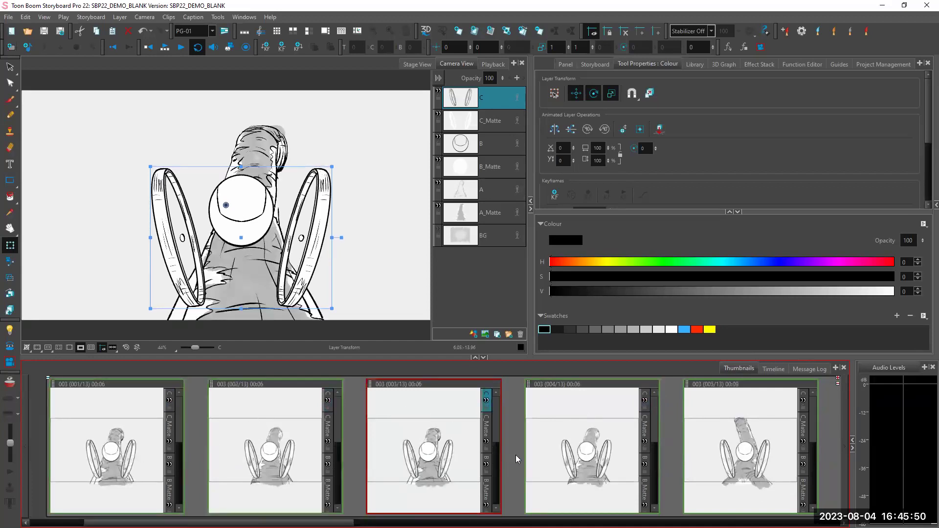
pyautogui.click(561, 444)
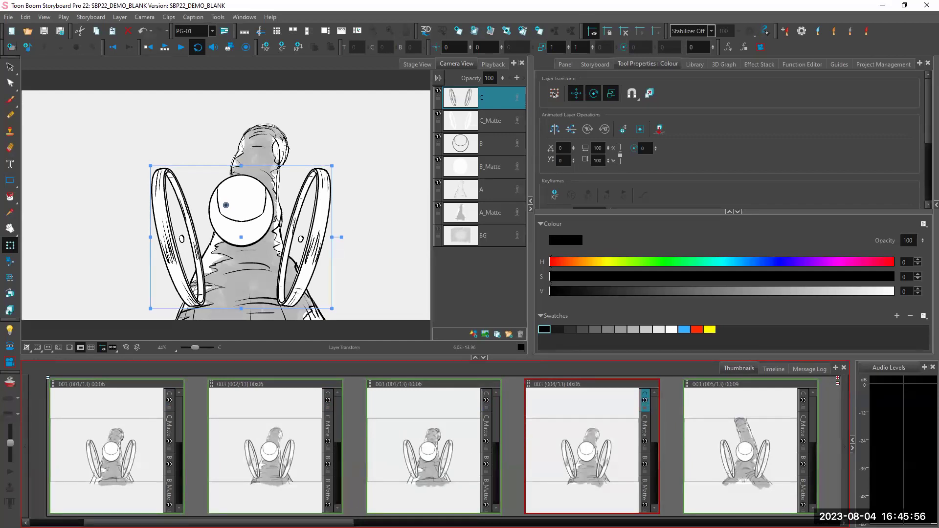
# Step: Scrub back to panel 003 of scene 003 on the timeline, and return to the thumbnails display
pyautogui.scroll(-2, 449, 496)
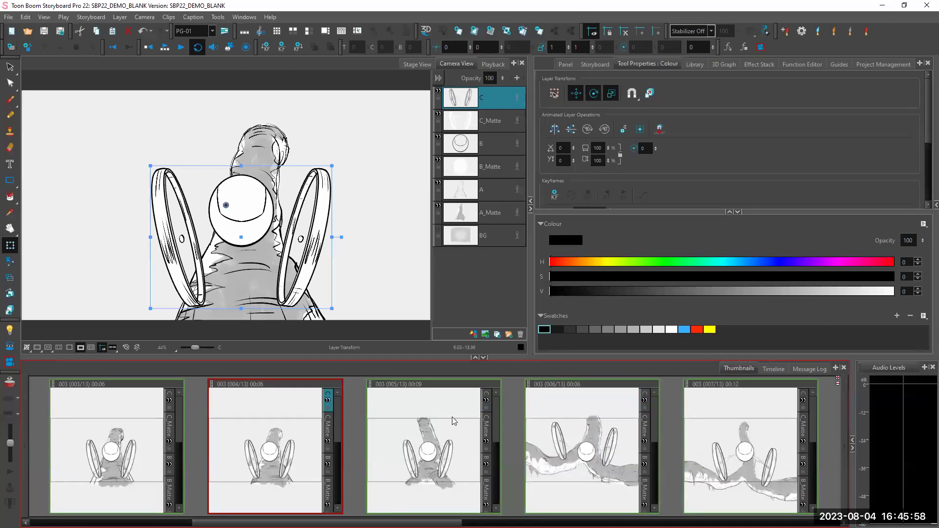
pyautogui.click(775, 369)
pyautogui.moveTo(440, 443); pyautogui.dragTo(409, 444)
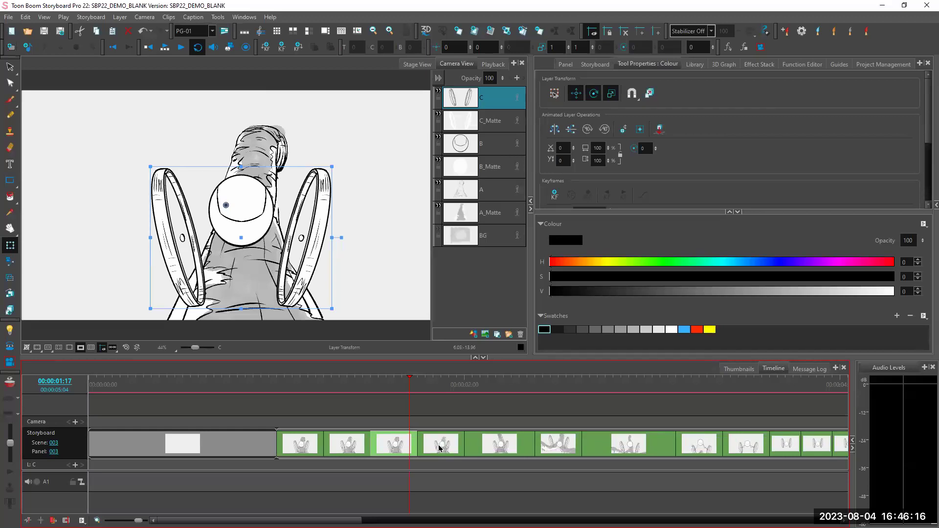
pyautogui.click(736, 369)
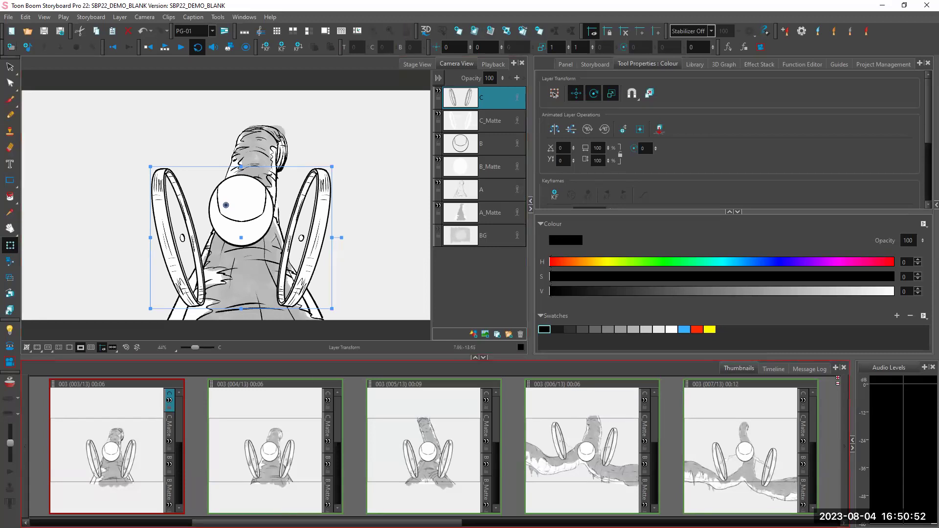
# Step: Switch to the browser and find the System Requirements section on the Storyboard Pro 22 product page
pyautogui.press('super')
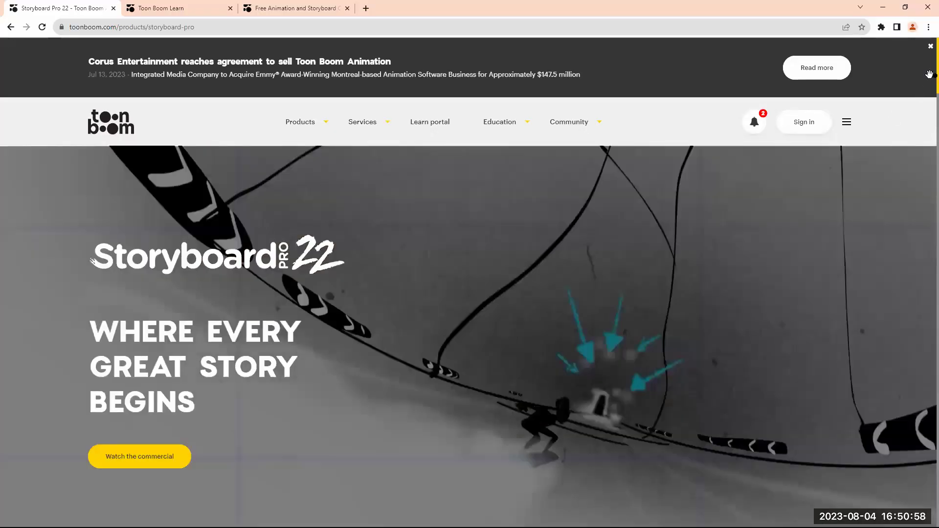
pyautogui.moveTo(929, 84)
pyautogui.mouseDown()
pyautogui.moveTo(924, 181)
pyautogui.moveTo(875, 331)
pyautogui.mouseUp()
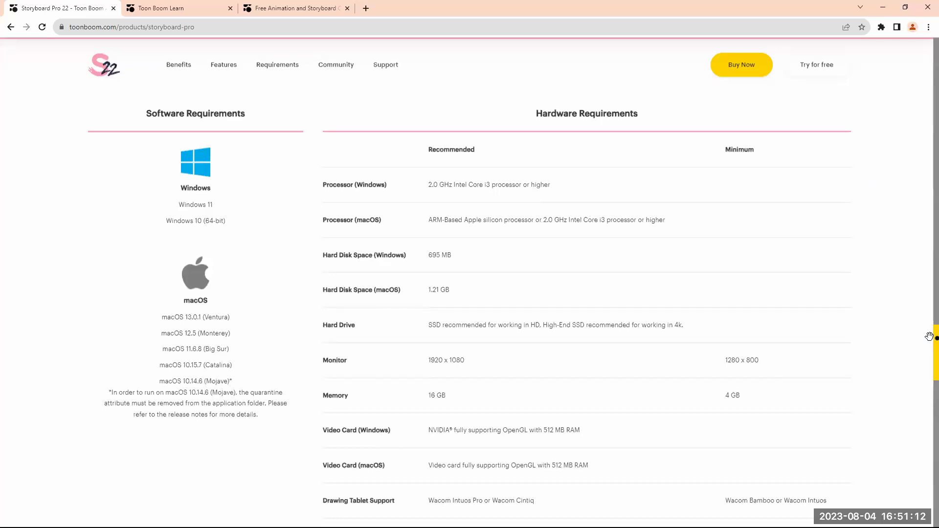
pyautogui.scroll(-1, 926, 337)
pyautogui.scroll(2, 926, 300)
pyautogui.scroll(4, 926, 300)
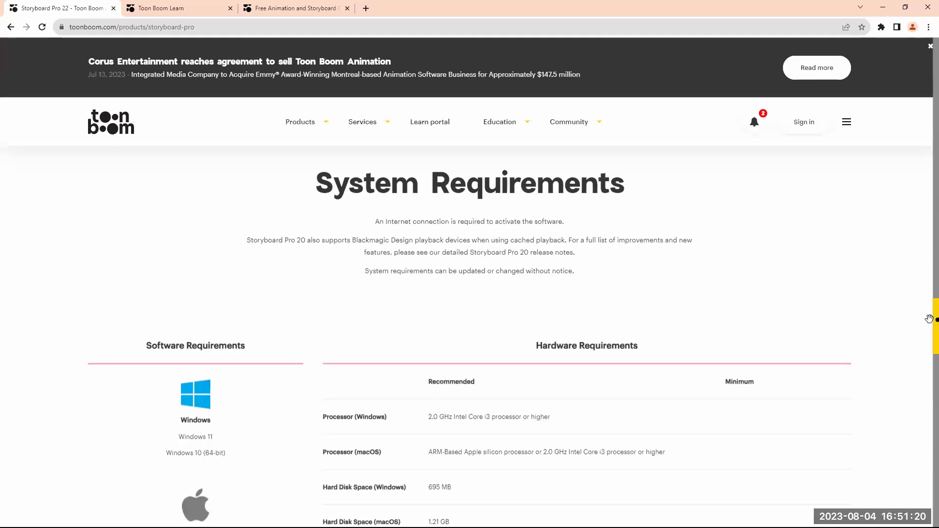
pyautogui.click(326, 123)
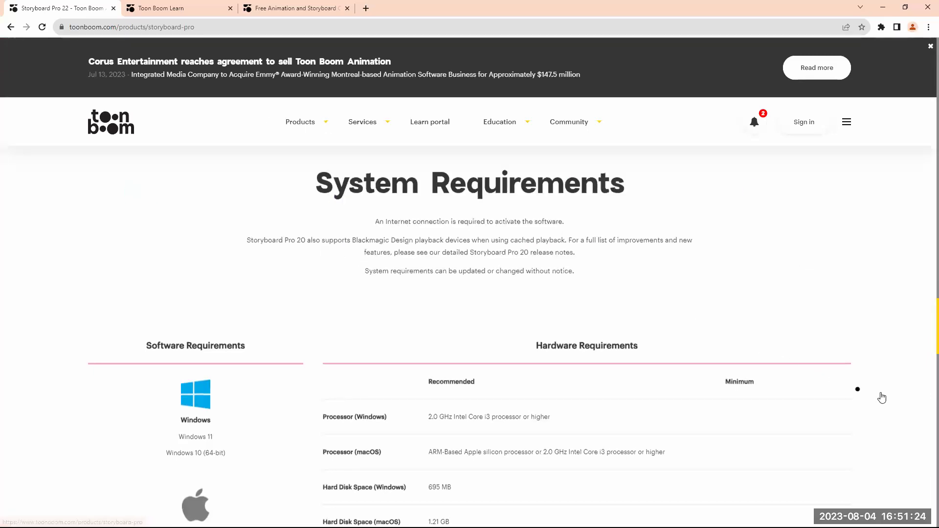
pyautogui.tripleClick(920, 324)
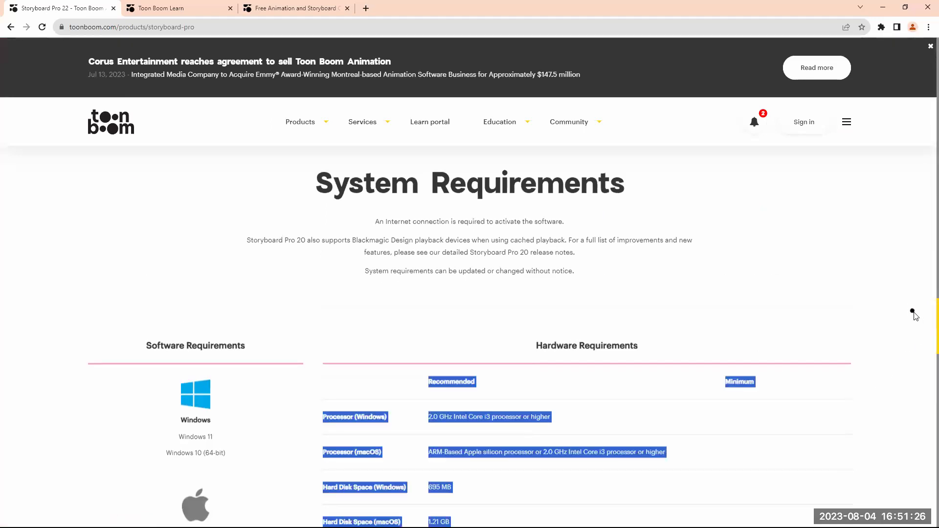
pyautogui.click(873, 293)
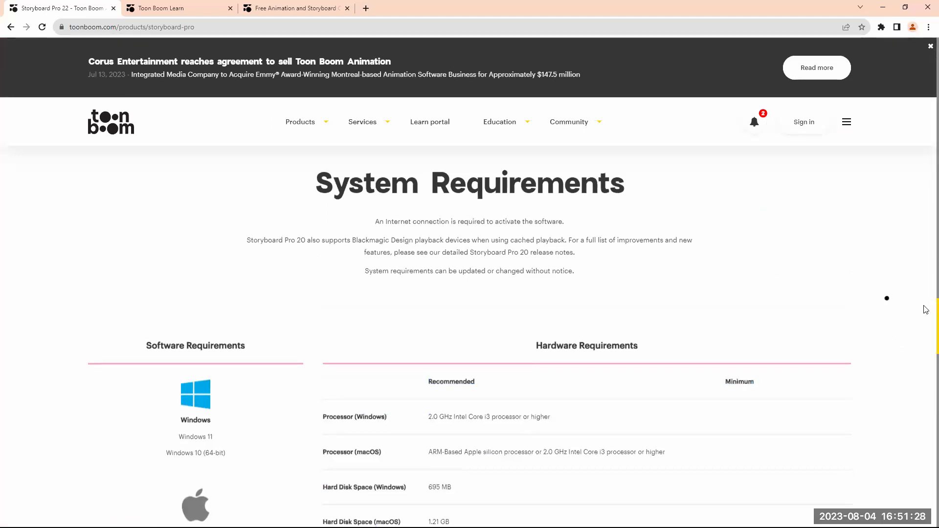
# Step: Examine the software and hardware requirements for Storyboard Pro on Windows and macOS, and return to Storyboard Pro
pyautogui.scroll(-4, 929, 310)
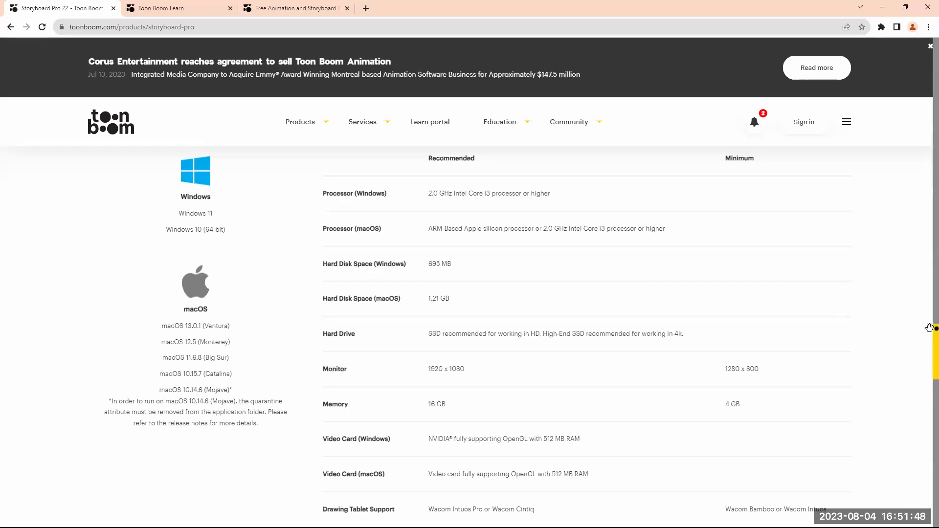
pyautogui.scroll(-1, 930, 332)
pyautogui.scroll(1, 927, 332)
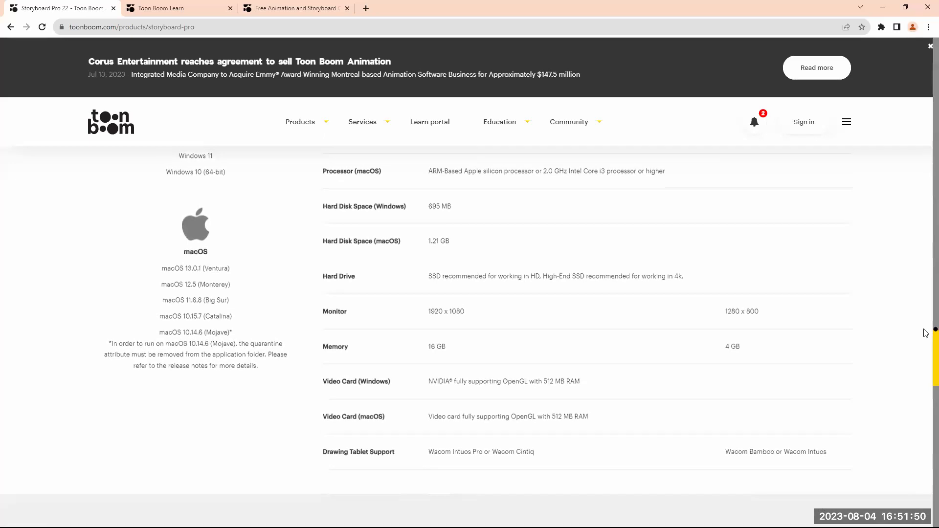
pyautogui.scroll(1, 926, 331)
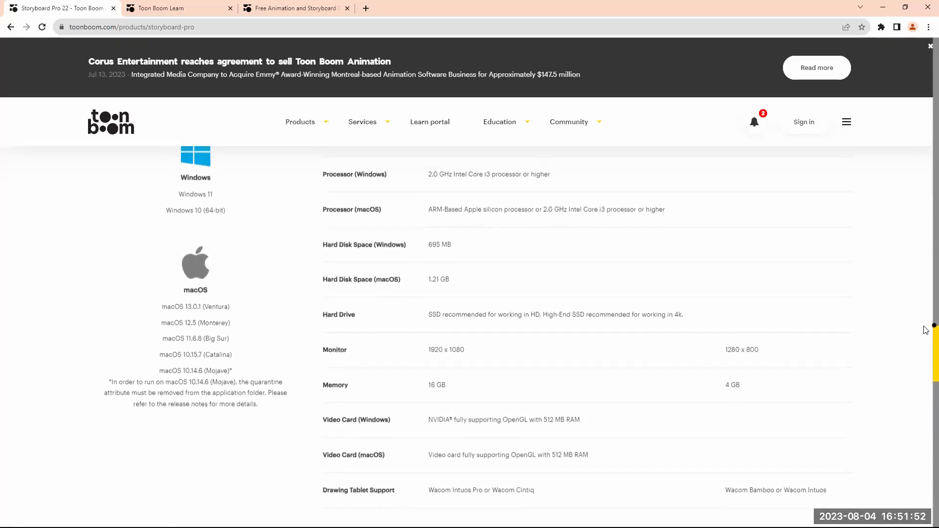
pyautogui.scroll(1, 927, 330)
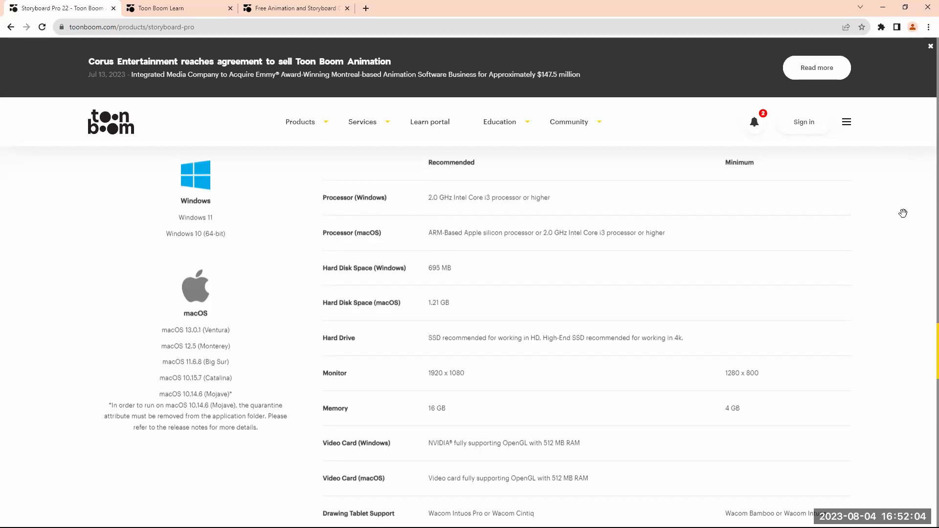
pyautogui.click(883, 7)
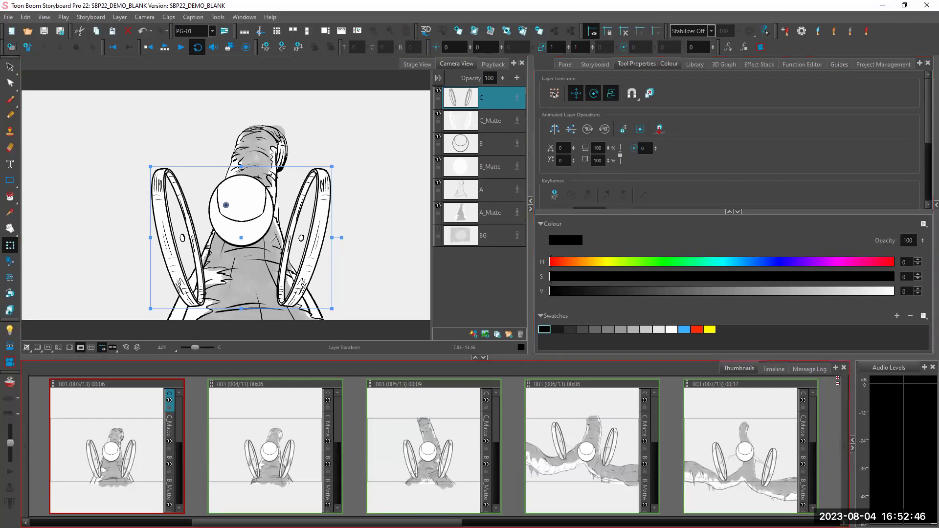
# Step: Switch to the browser and open the Toon Boom documentation site, docs.toonboom.com, in a new tab
pyautogui.press('super')
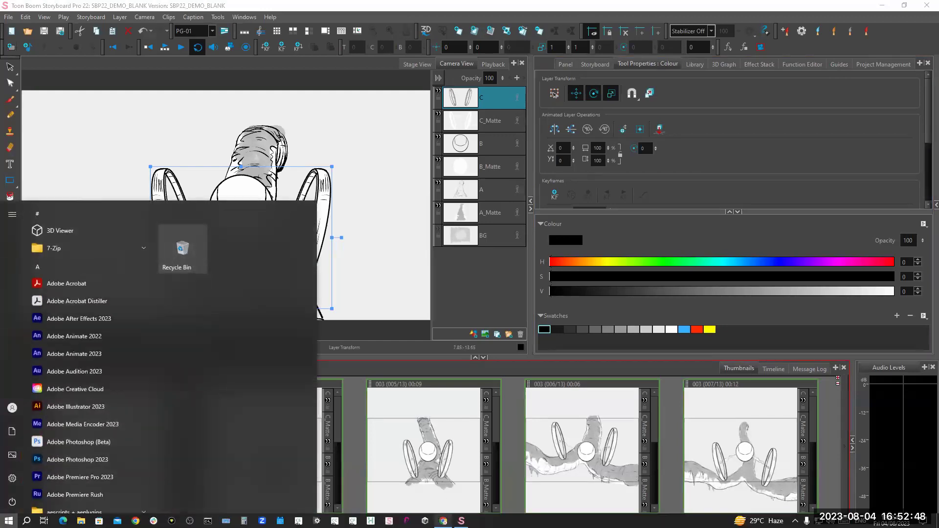
pyautogui.click(443, 521)
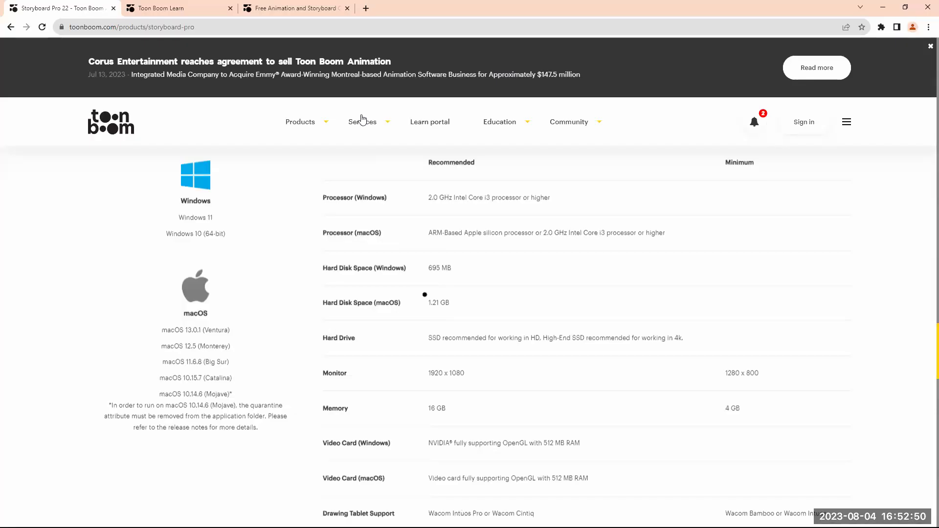
pyautogui.click(344, 11)
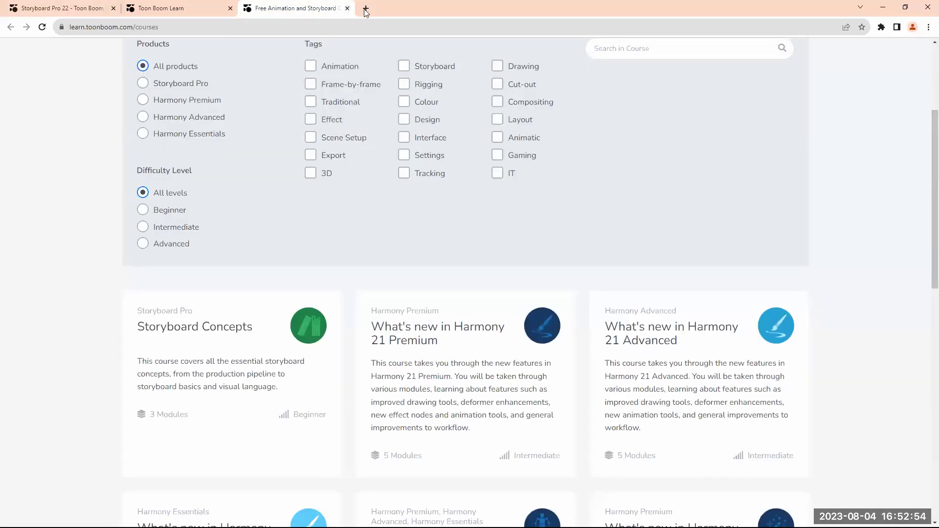
pyautogui.click(366, 9)
pyautogui.write('docs.toonboom.com')
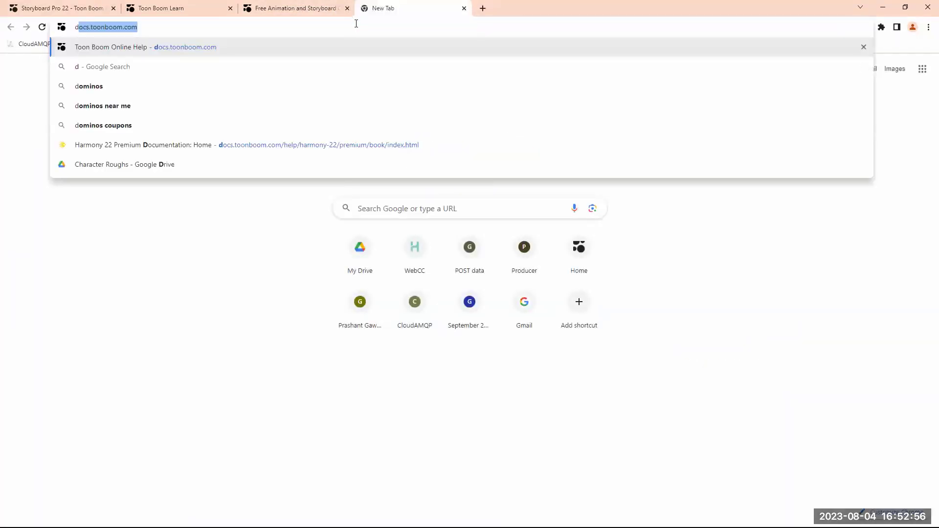
pyautogui.click(304, 46)
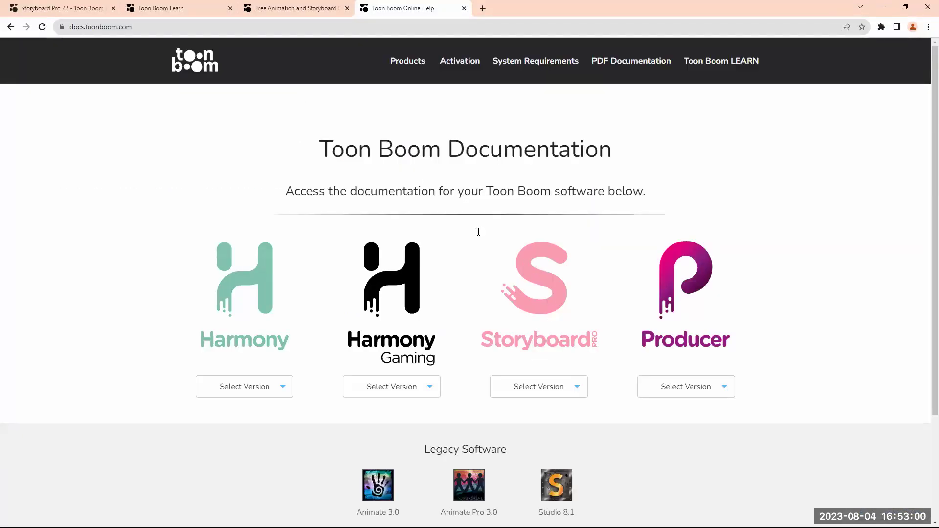
# Step: Open the Storyboard Pro 20 online help and search it for "stabilizer"
pyautogui.click(579, 394)
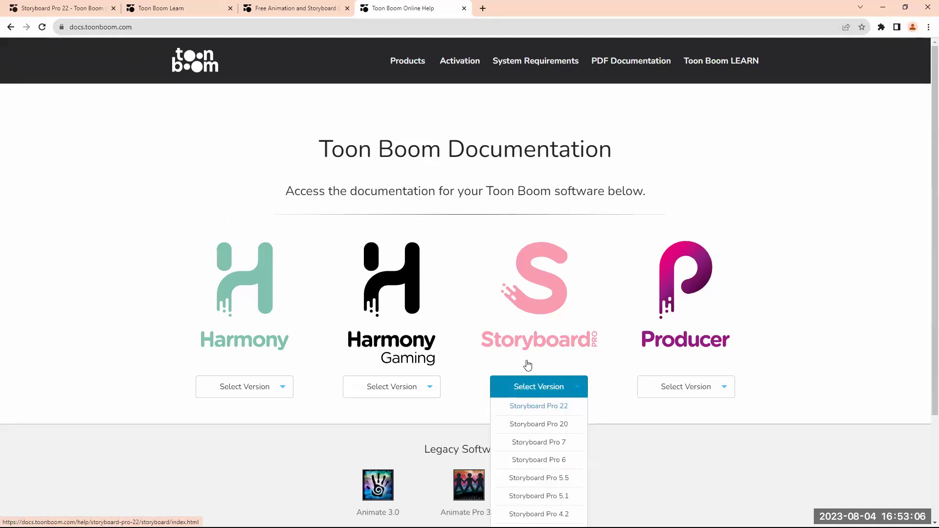
pyautogui.click(561, 428)
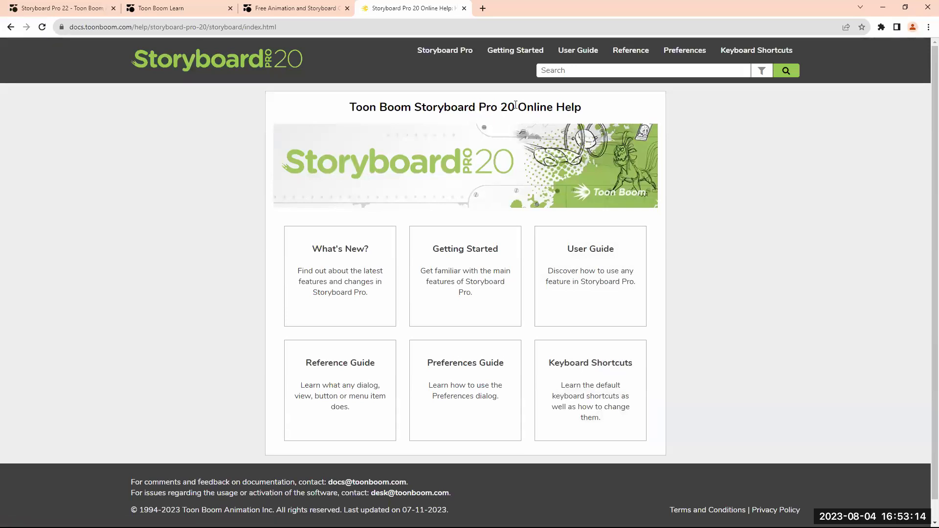
pyautogui.click(566, 70)
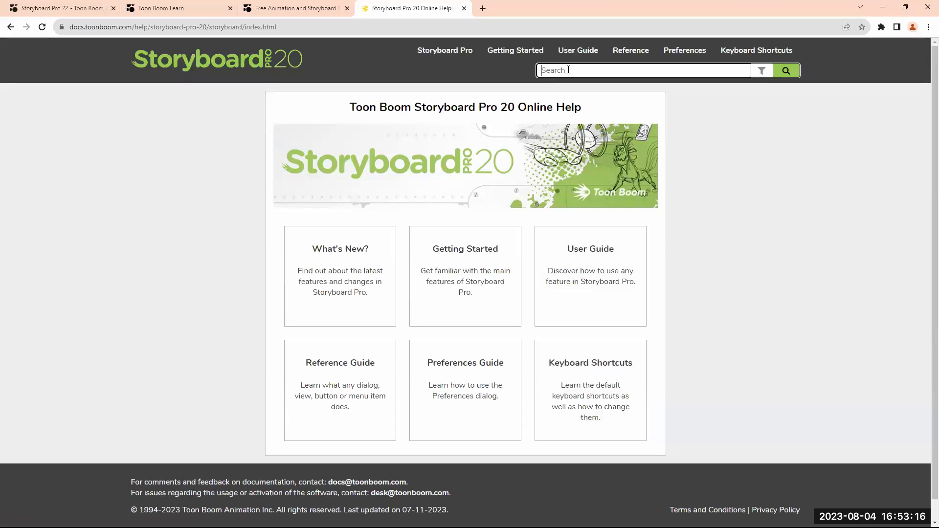
pyautogui.write('stabilizer')
pyautogui.press('Return')
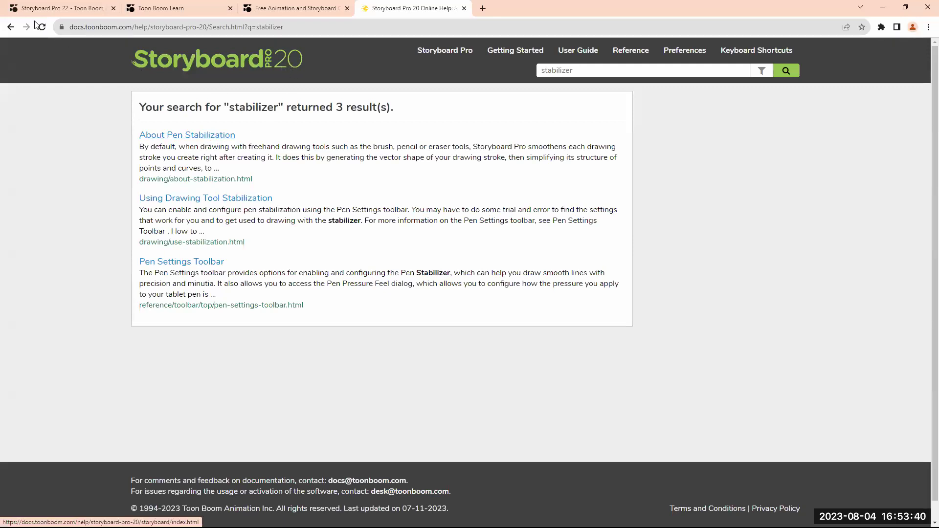
# Step: Go back to the documentation home page, open the Storyboard Pro 7 online help and search it for "stabilizer"
pyautogui.click(10, 27)
pyautogui.click(11, 27)
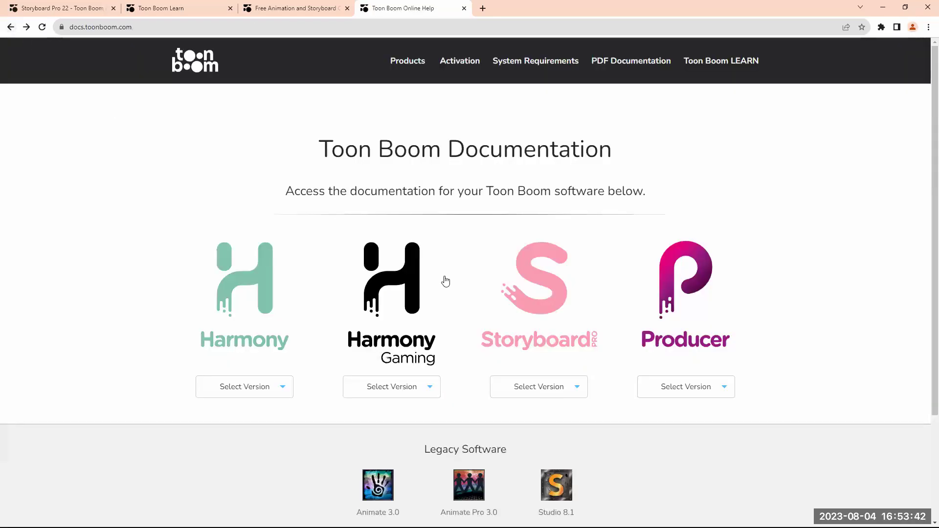
pyautogui.click(579, 388)
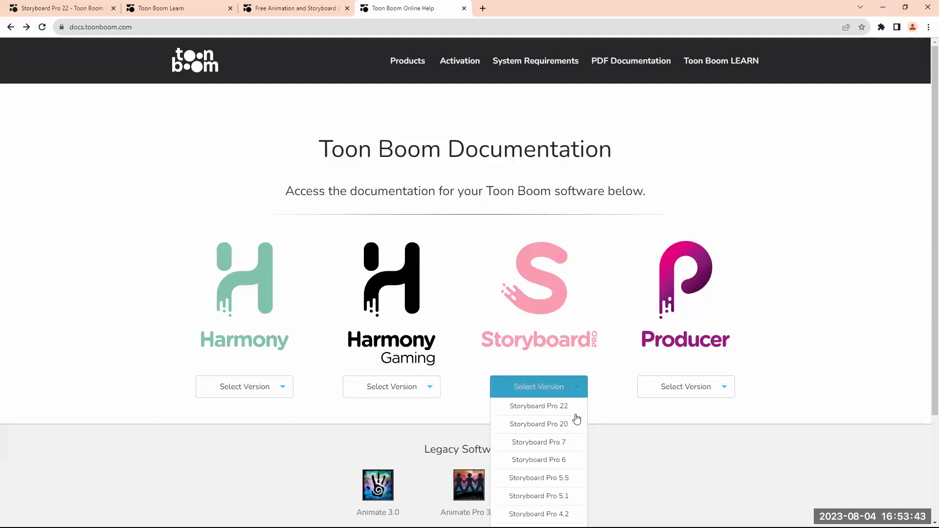
pyautogui.click(563, 446)
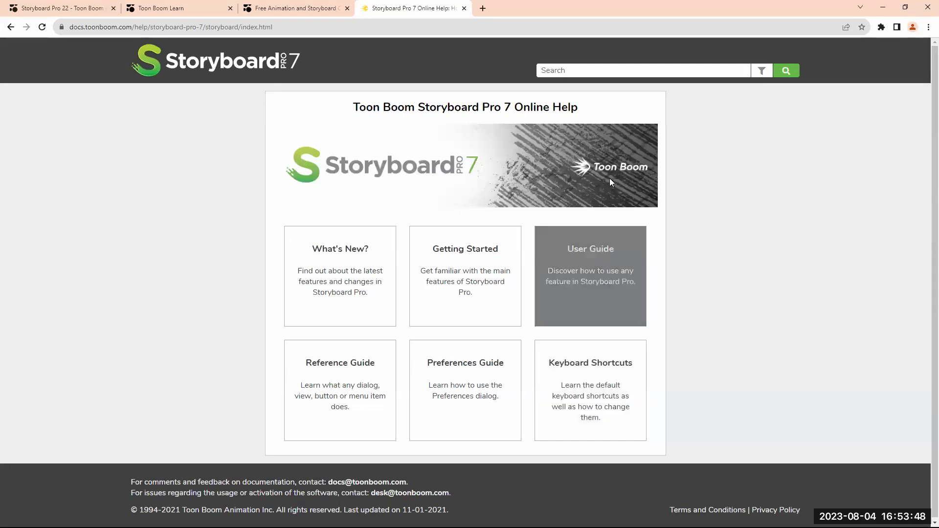
pyautogui.click(596, 73)
pyautogui.write('stabil')
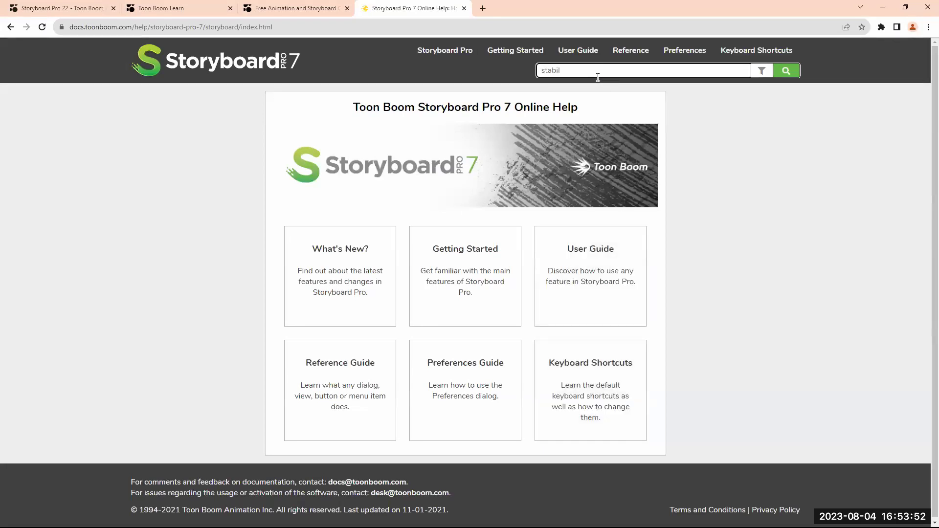
pyautogui.write('izer')
pyautogui.press('Return')
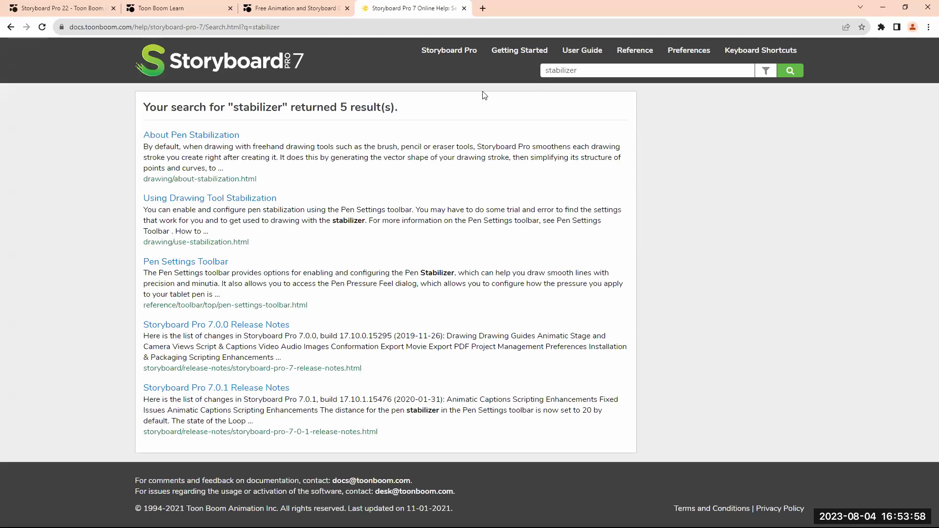
# Step: Read the About Pen Stabilization article on the Average and Pulled String methods, and return to the Storyboard Pro 7 help home page
pyautogui.click(230, 137)
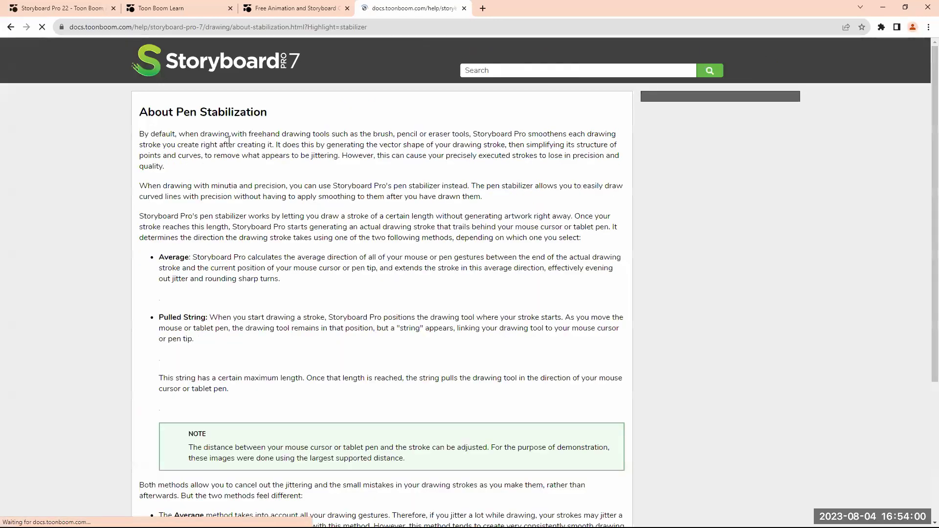
pyautogui.middleClick(94, 285)
pyautogui.scroll(-6, 97, 351)
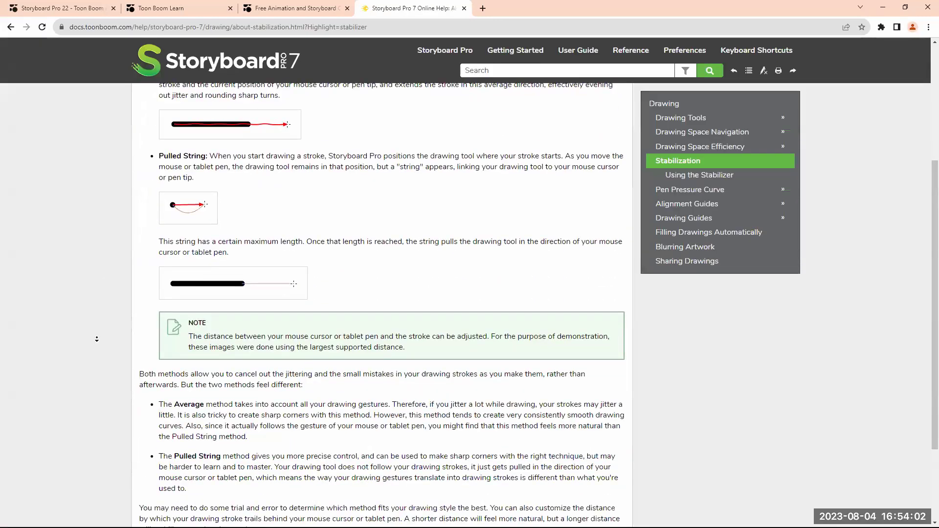
pyautogui.scroll(8, 100, 362)
pyautogui.scroll(-10, 103, 373)
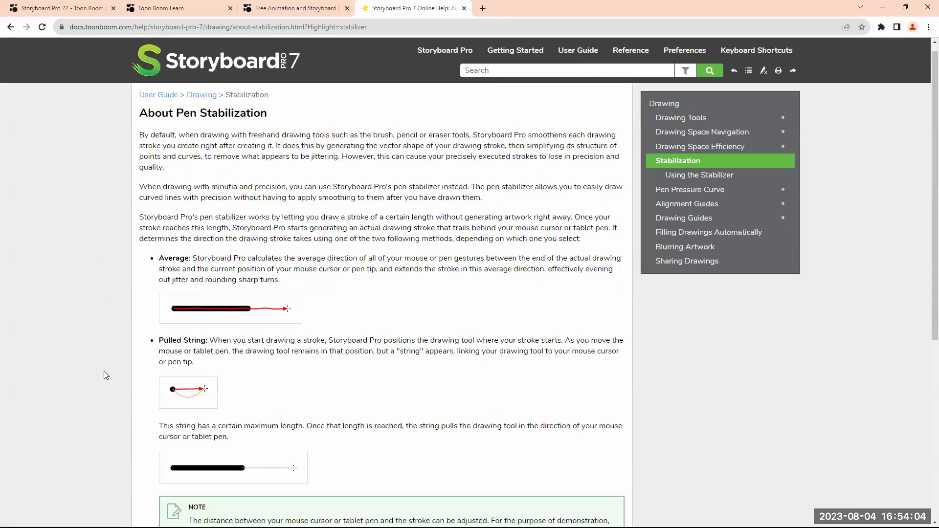
pyautogui.scroll(5, 104, 306)
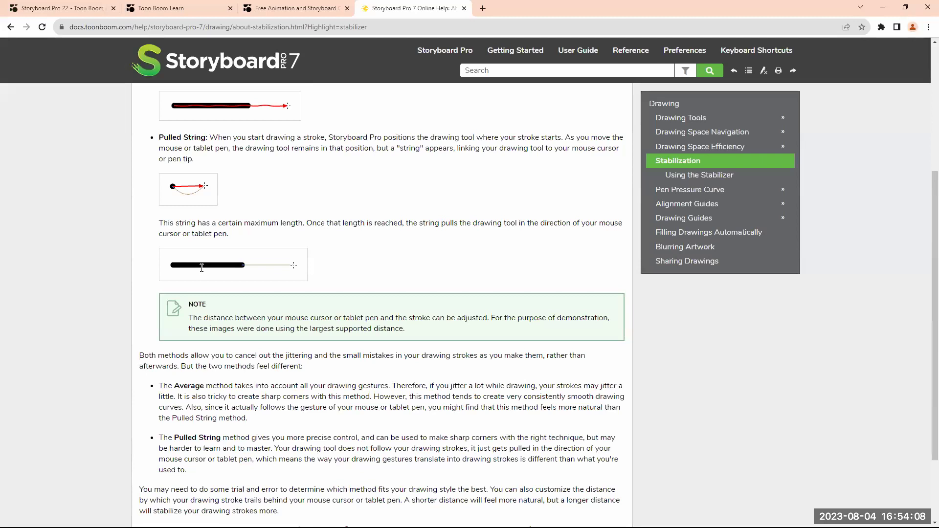
pyautogui.click(11, 27)
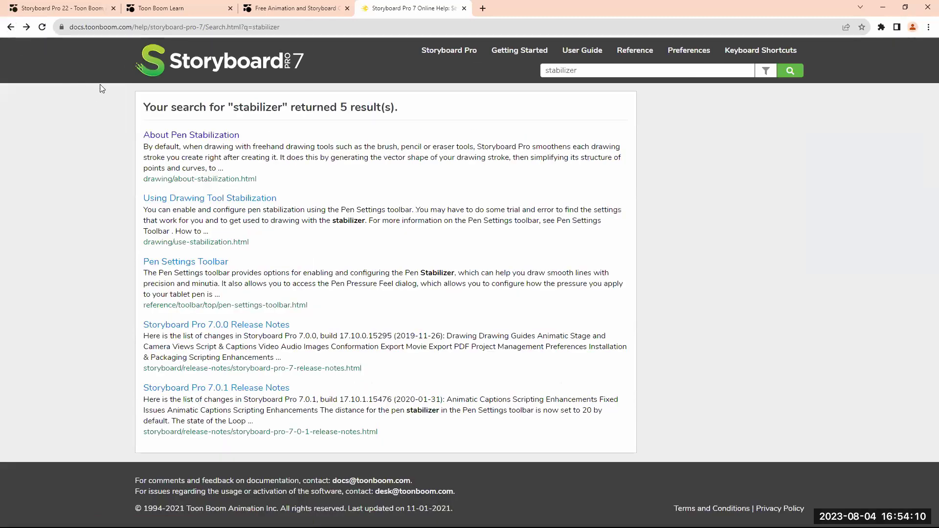
pyautogui.click(10, 27)
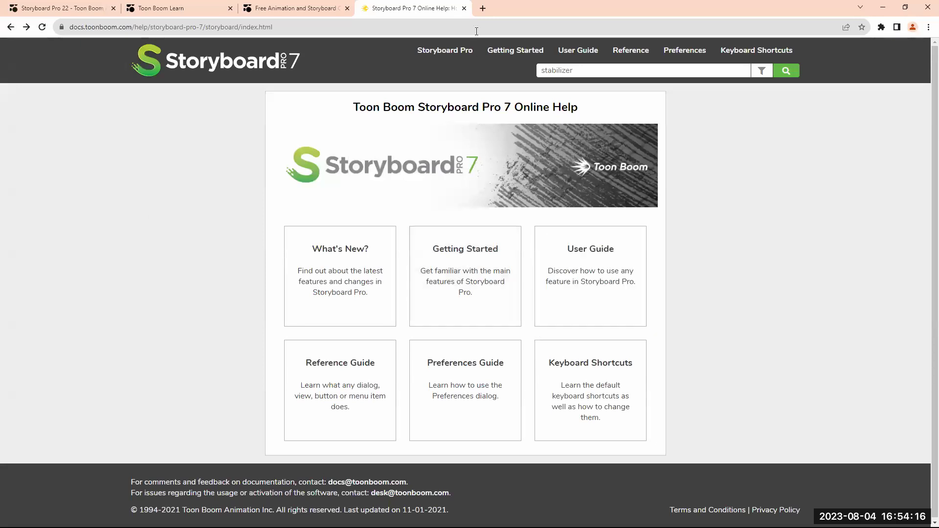
# Step: Close the Storyboard Pro 7 help, reopen docs.toonboom.com in a new tab and open the Storyboard Pro 6 online help
pyautogui.click(465, 8)
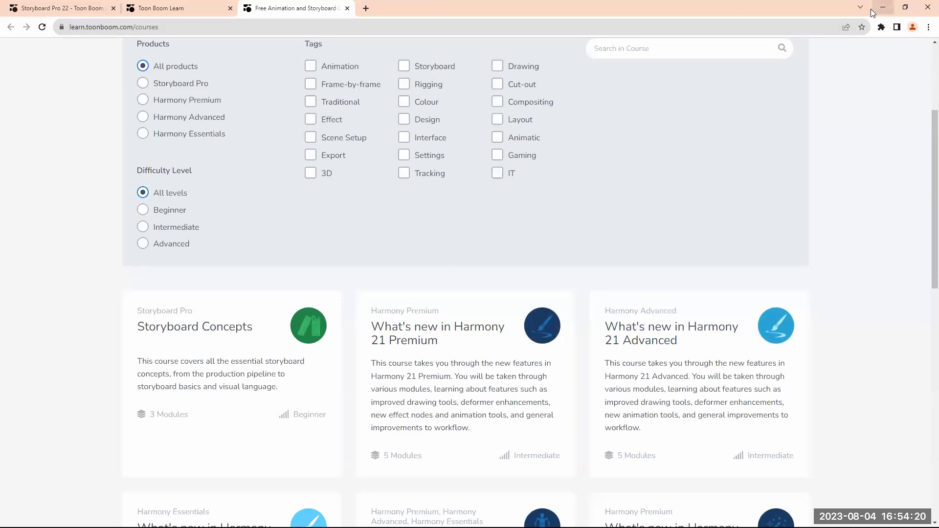
pyautogui.click(367, 8)
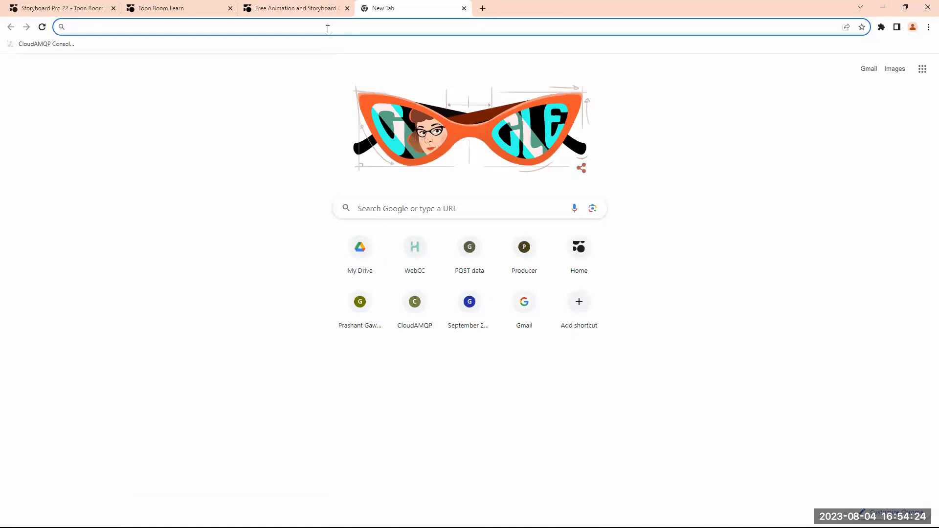
pyautogui.write('d')
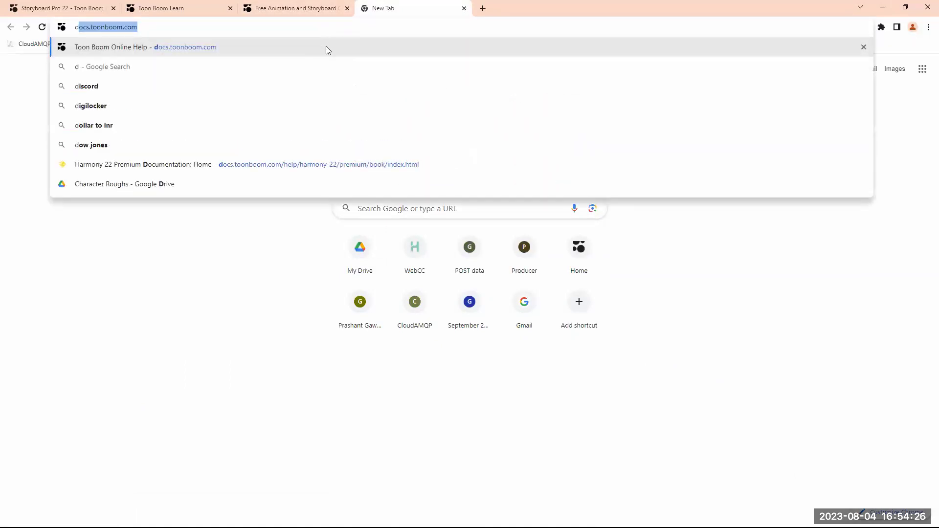
pyautogui.click(327, 50)
pyautogui.click(578, 389)
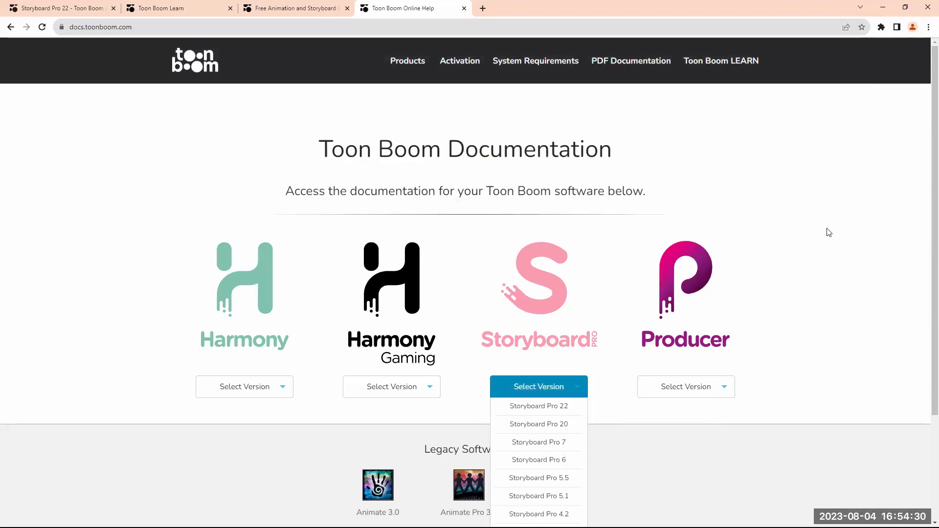
pyautogui.click(568, 460)
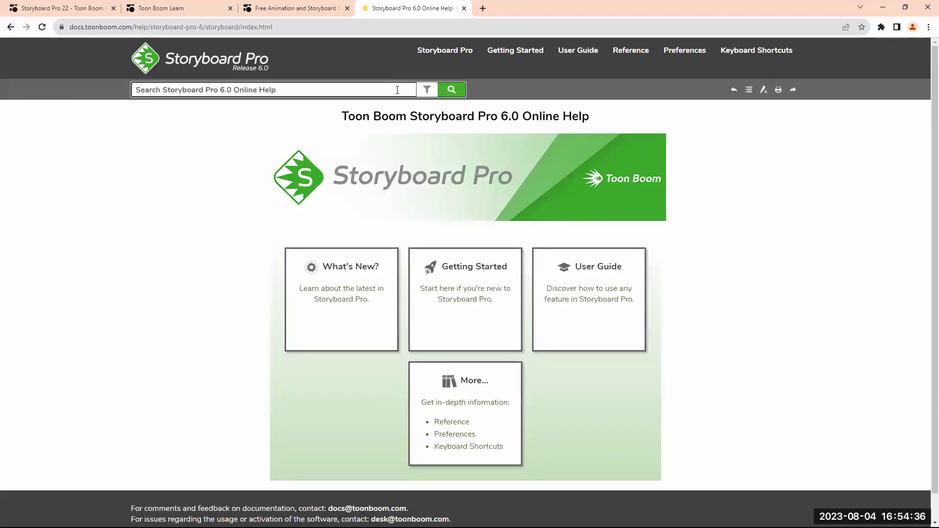
# Step: Search the Storyboard Pro 6.0 online help for "stabilizer", and return to Storyboard Pro
pyautogui.write('s')
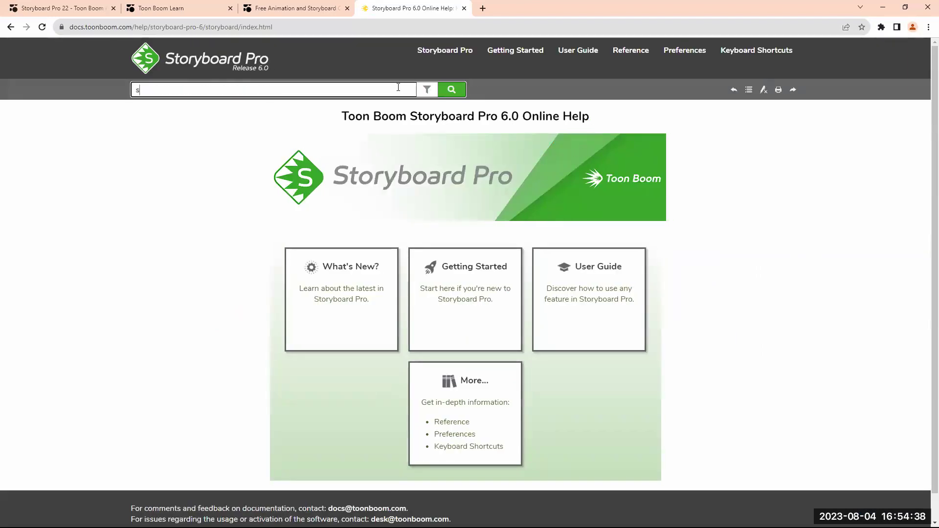
pyautogui.write('tabilizer')
pyautogui.press('Return')
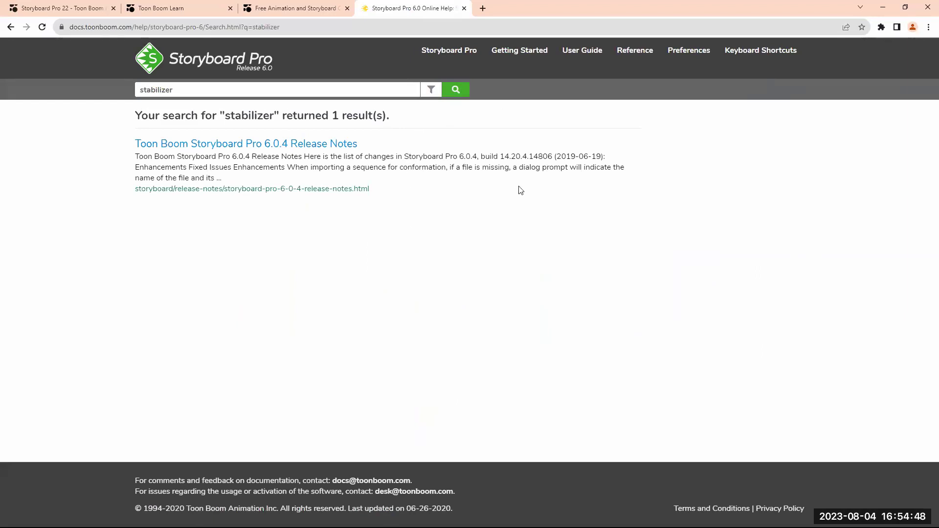
pyautogui.click(887, 10)
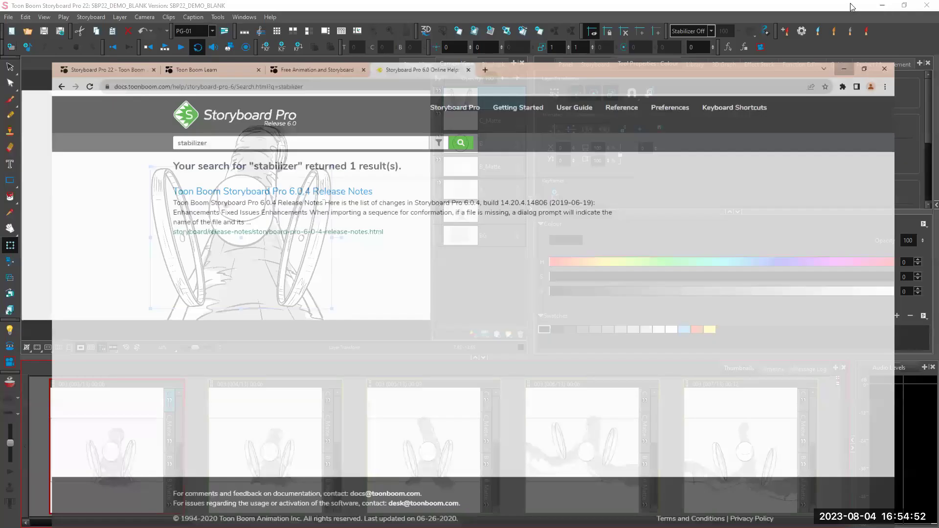